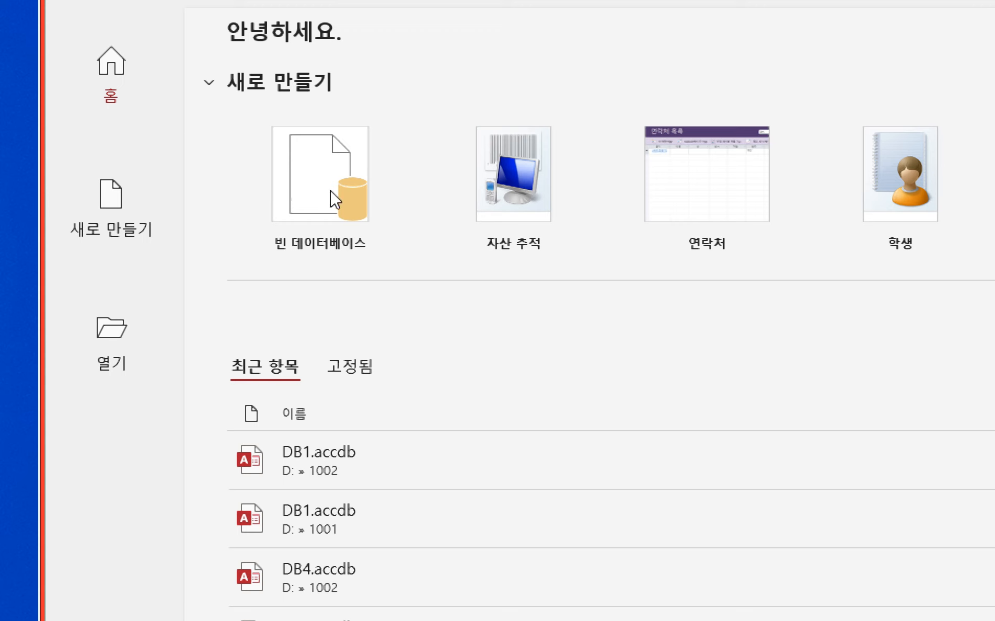
- Start a new blank database and choose the 1002 folder on drive D: as its save location
click(382, 222)
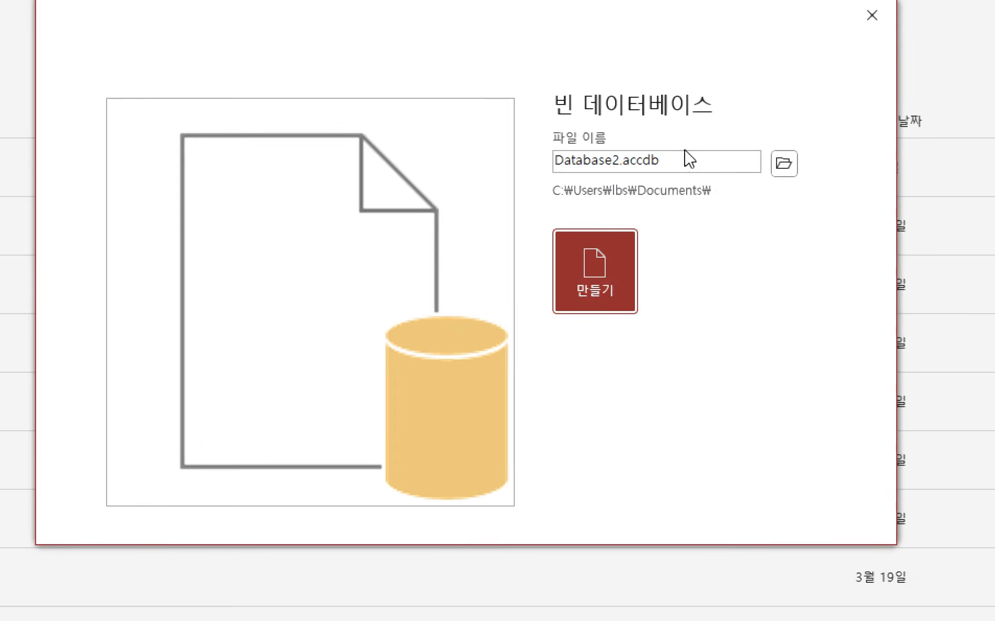
click(696, 164)
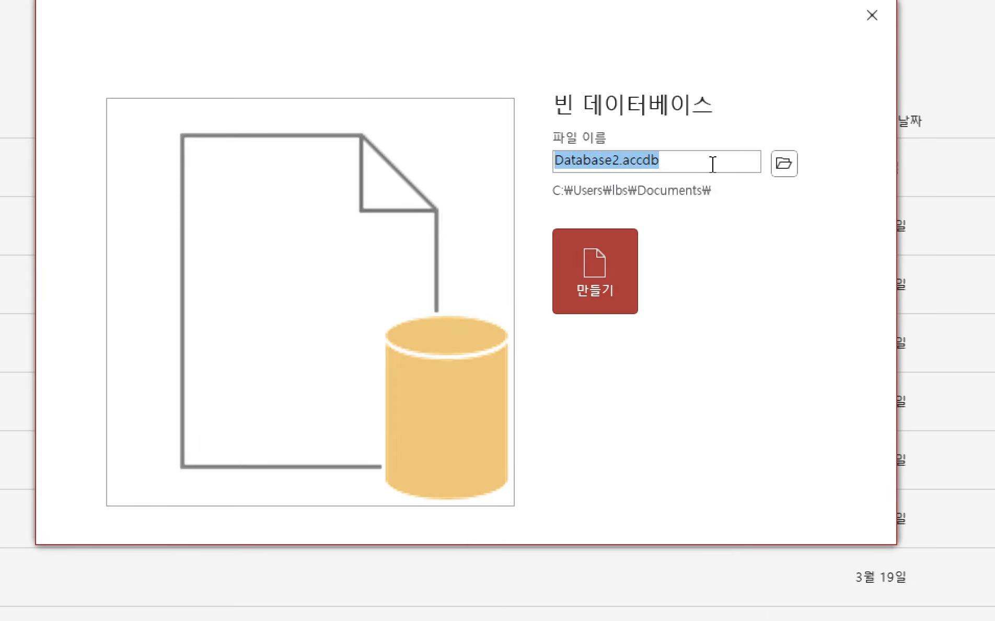
click(786, 166)
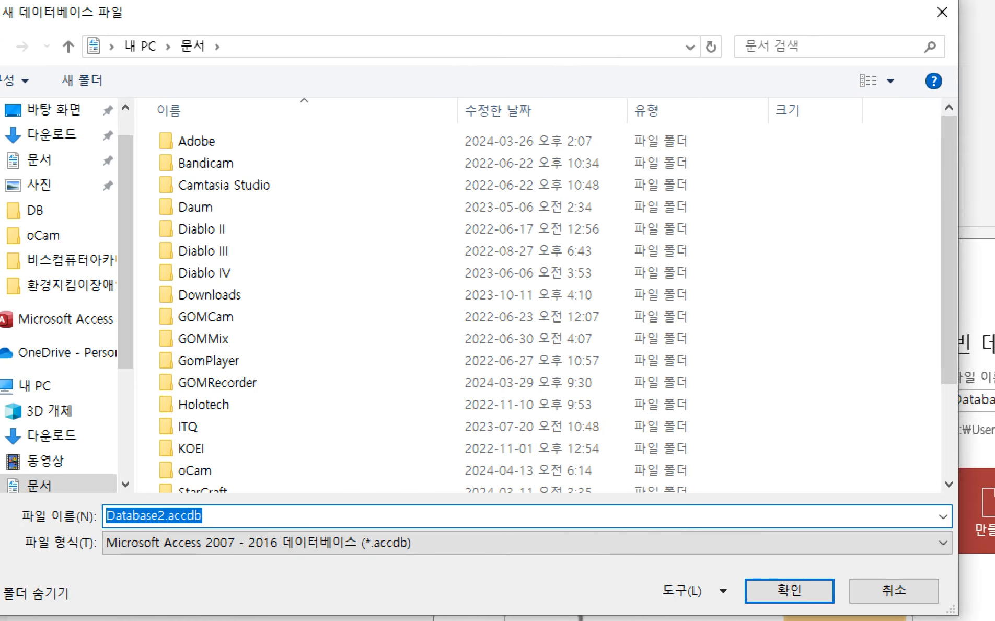
scroll(166, 461, down, 2)
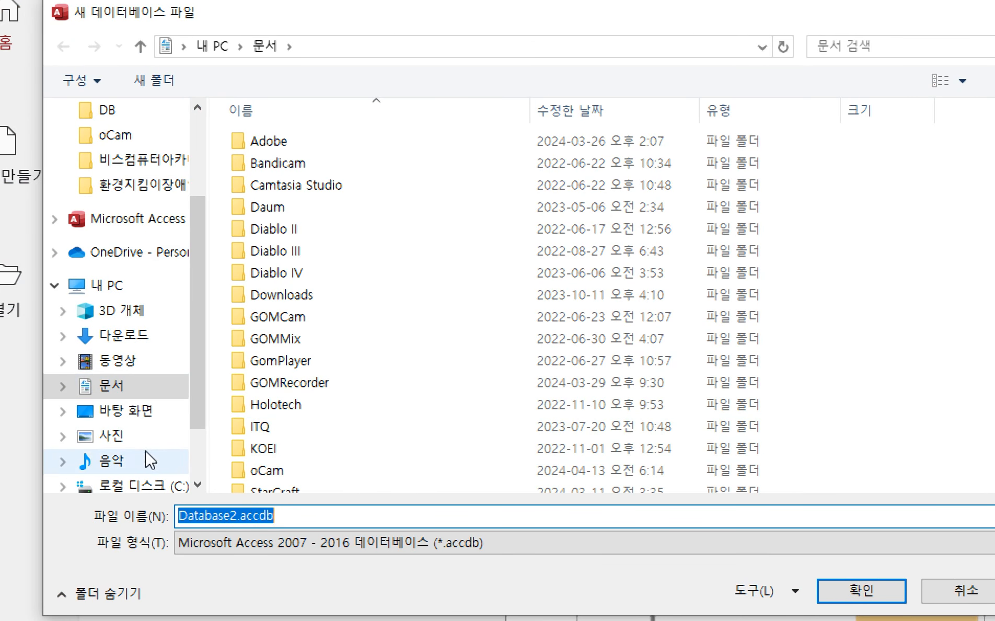
scroll(149, 459, down, 1)
click(148, 461)
double_click(296, 209)
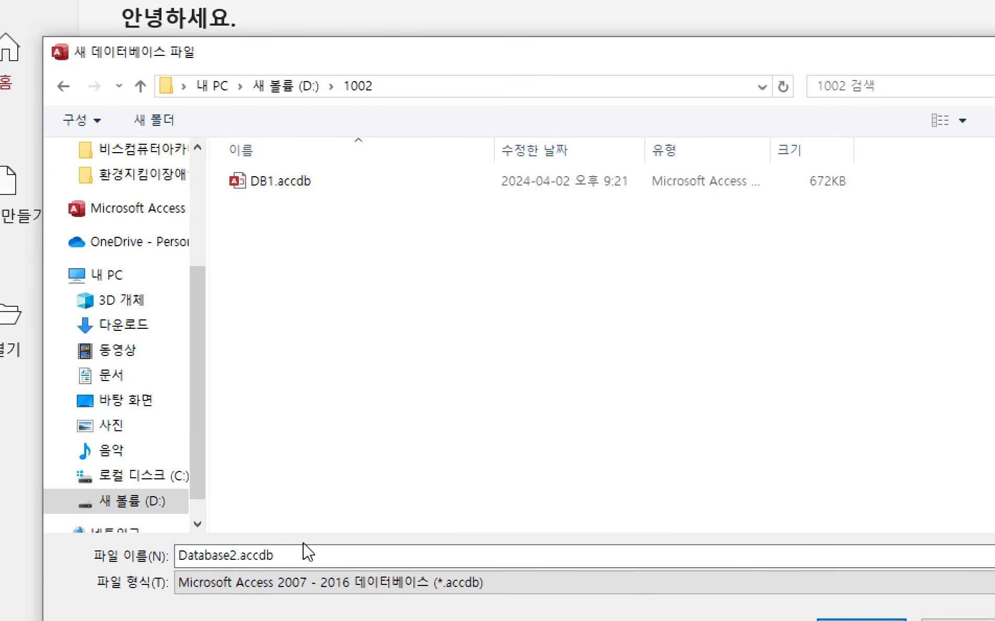
- Name the database file DB2 and create it
click(290, 516)
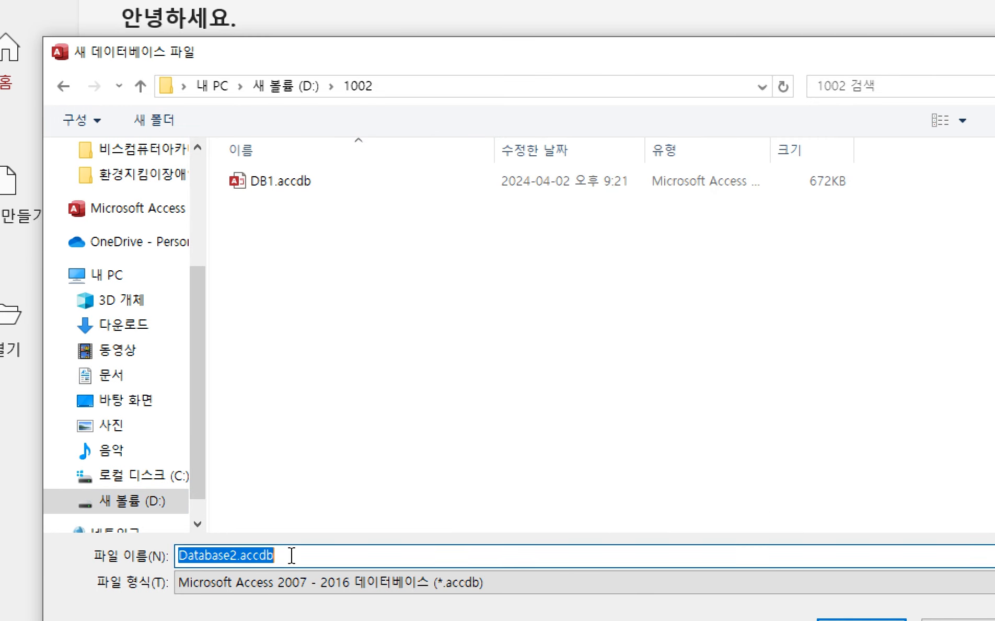
text(DB2)
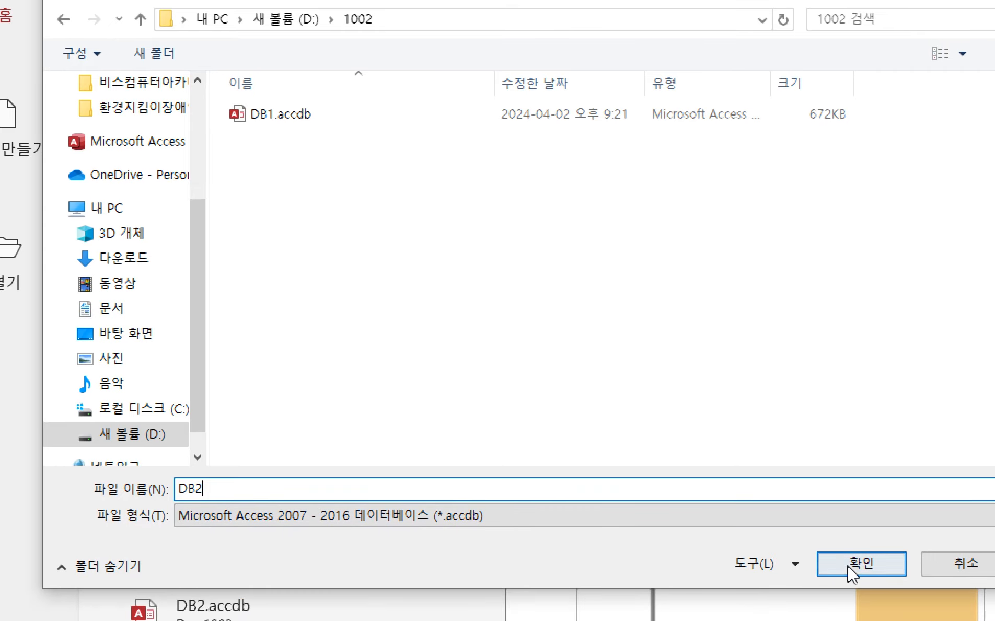
click(849, 574)
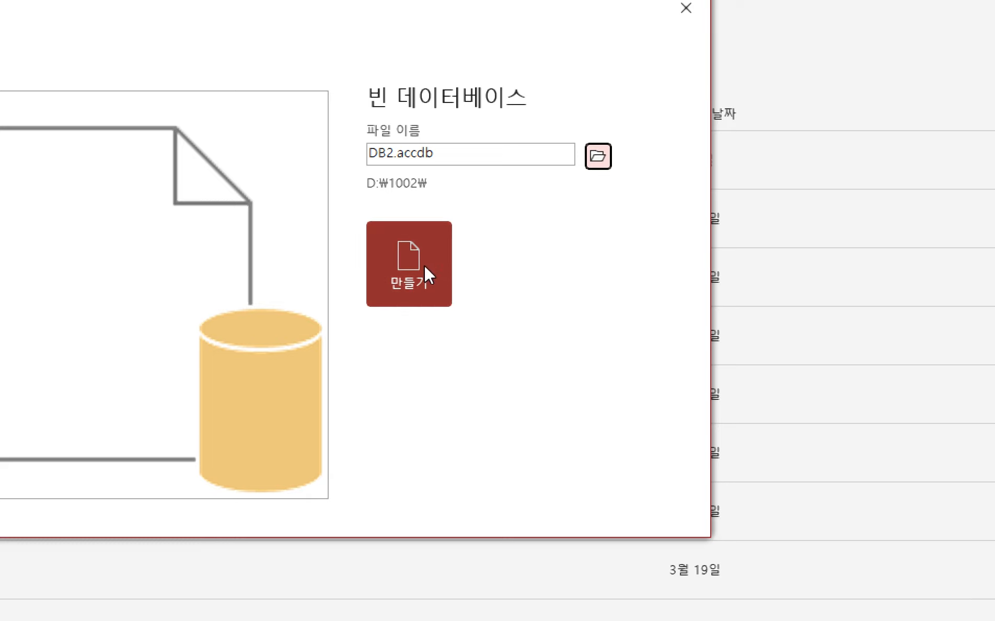
click(424, 270)
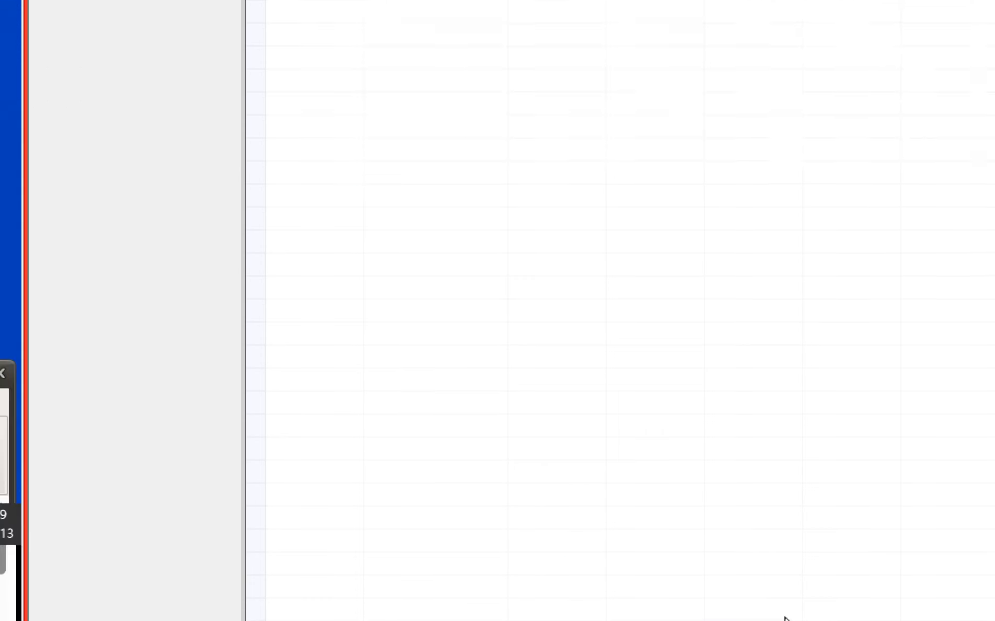
- Switch to the exam document's 스포츠센터 사용현황 input table, then place the Access window so the table's header row stays readable
click(706, 601)
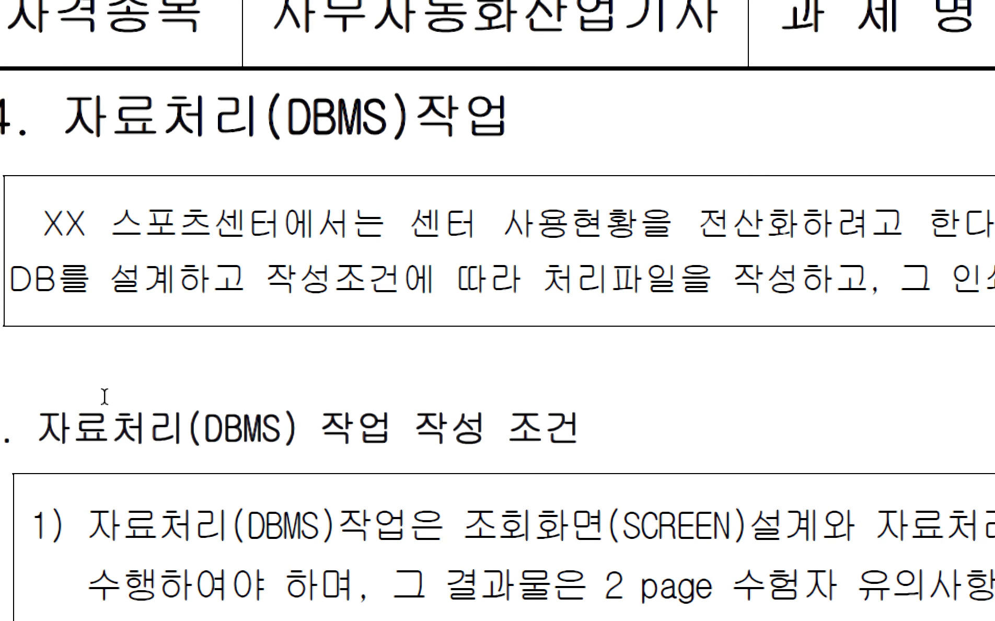
scroll(104, 398, down, 10)
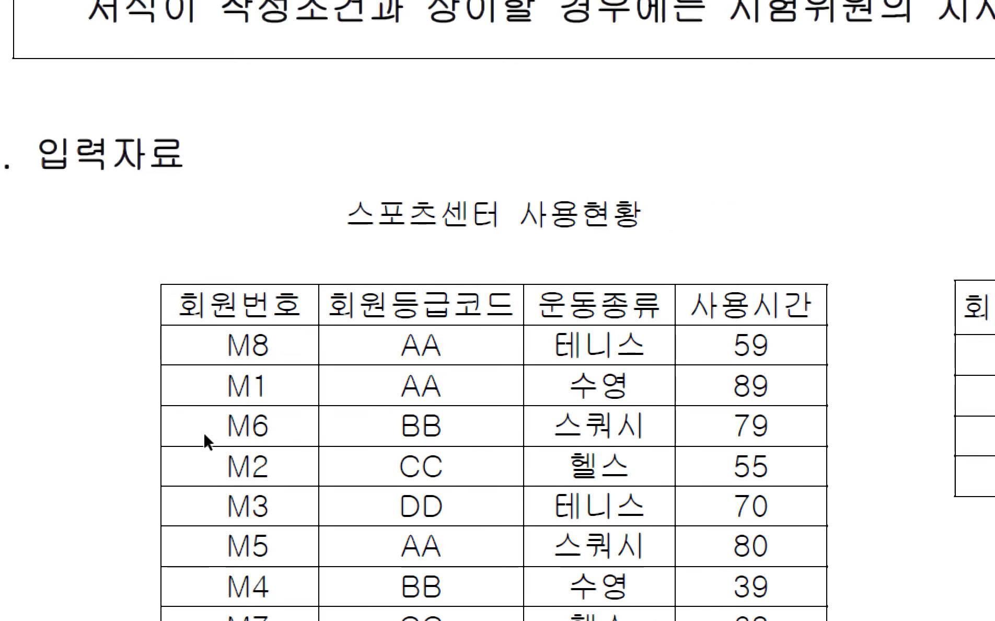
scroll(204, 431, down, 5)
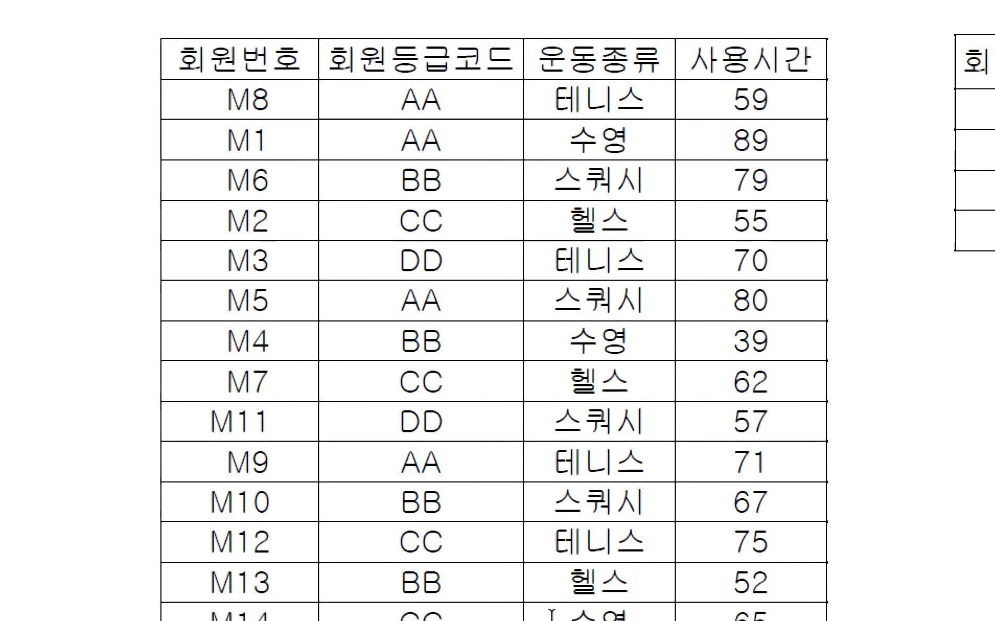
click(493, 599)
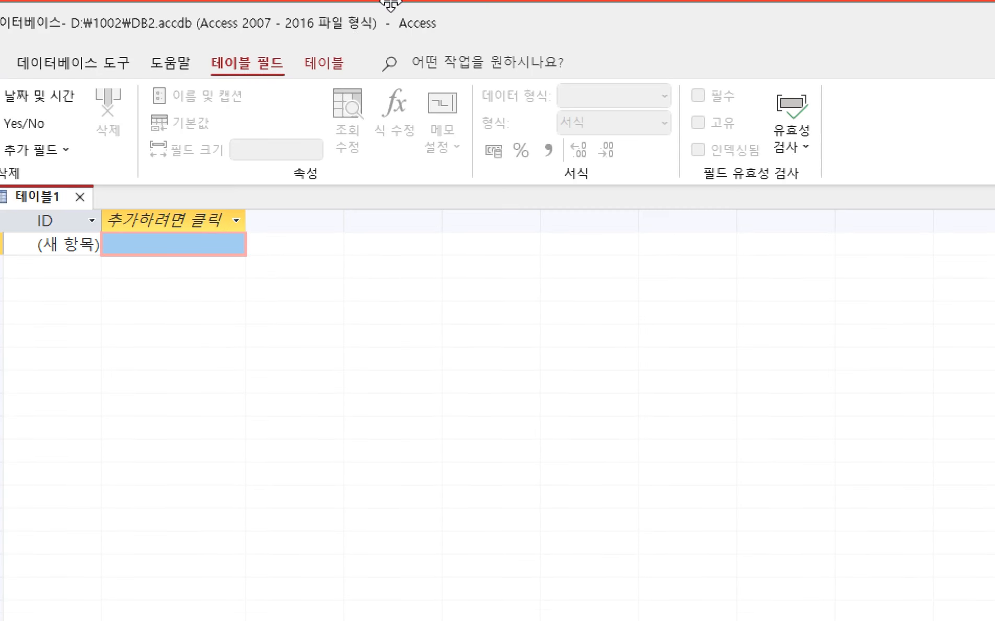
drag(278, 26, 648, 578)
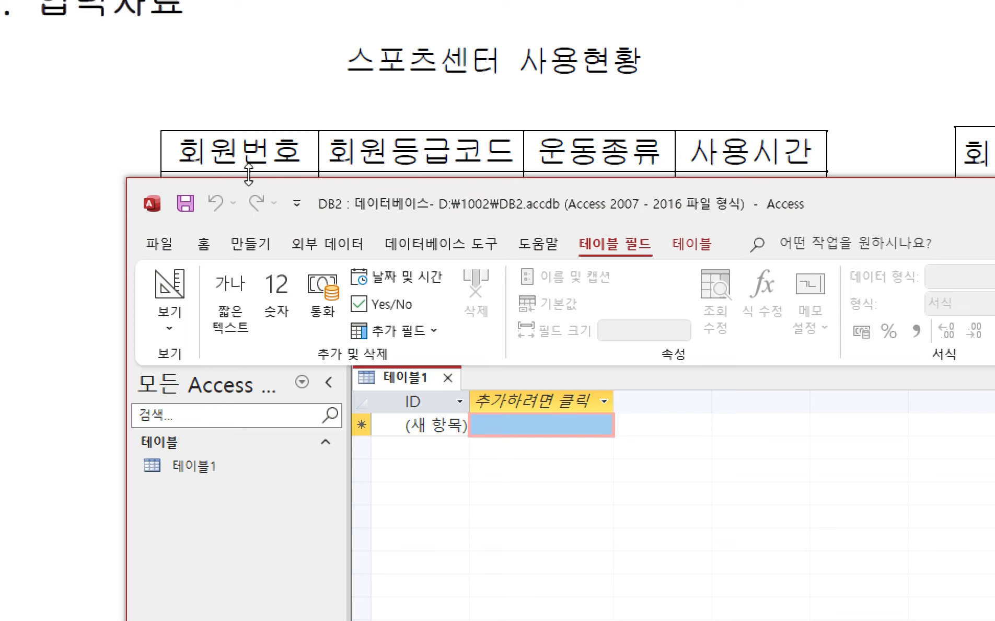
- Open the new table in Design View, saving it under the name 테이블1
right_click(401, 377)
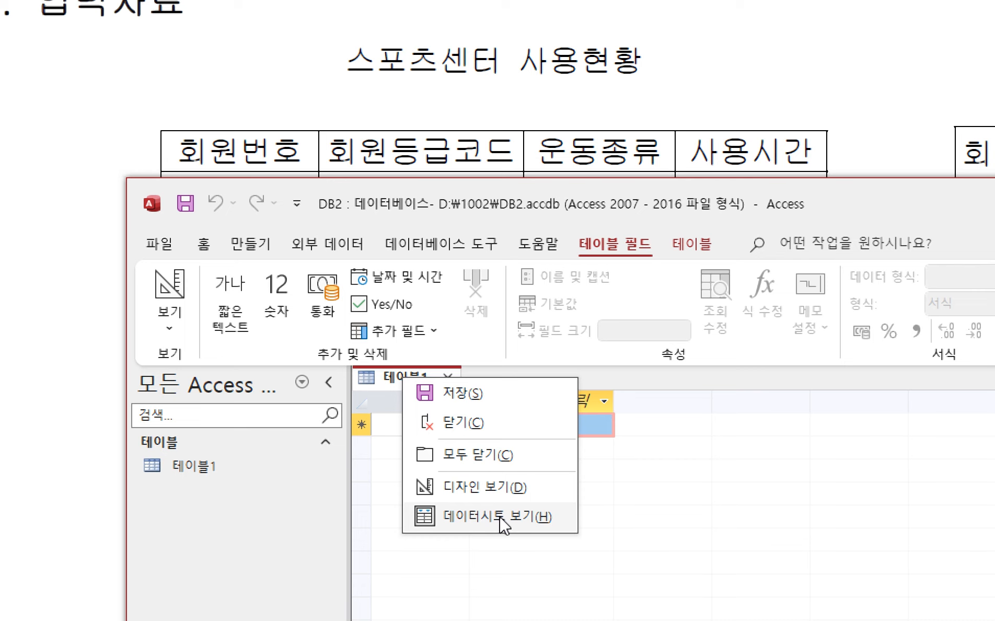
click(486, 487)
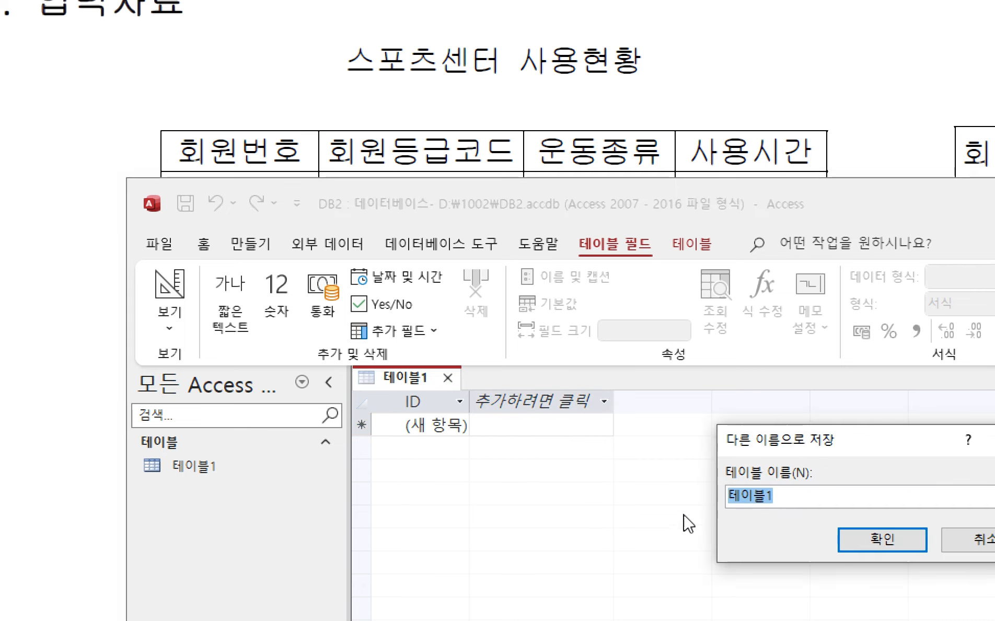
drag(597, 371, 507, 295)
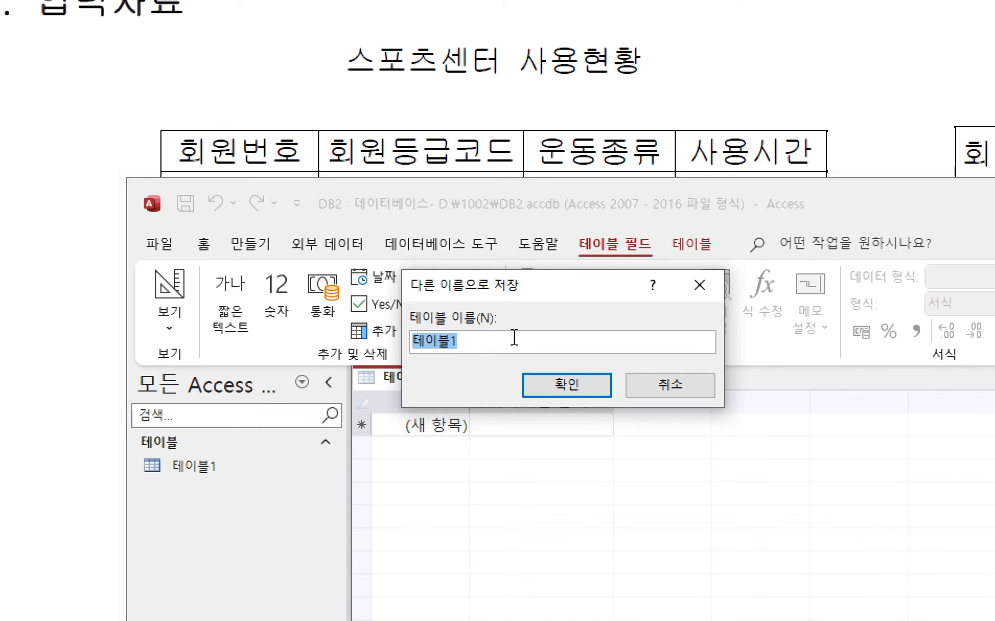
click(546, 387)
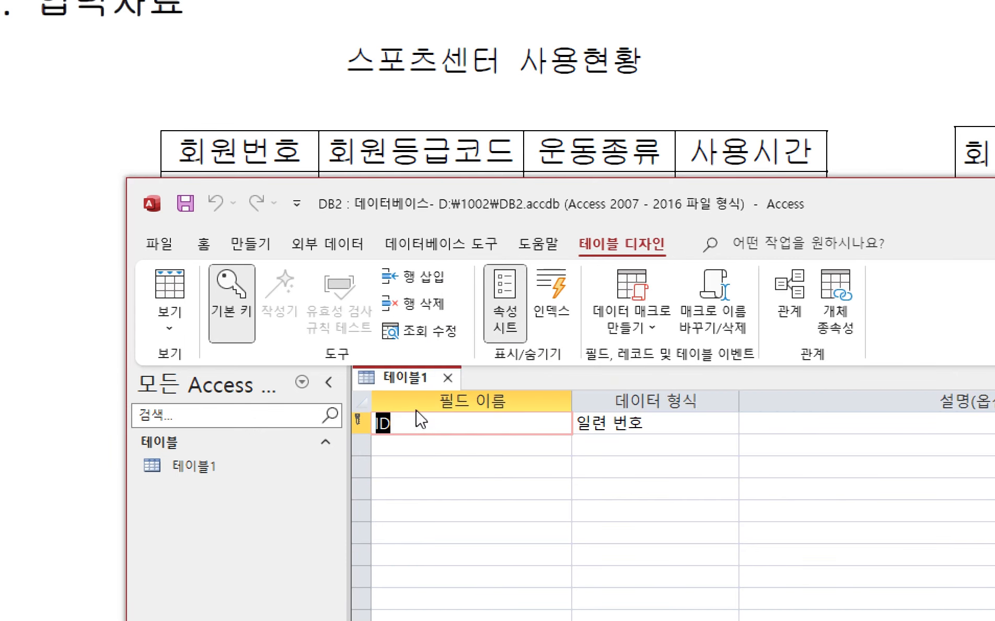
- Remove the primary key from the ID field and rename the field to 회원번호
click(236, 318)
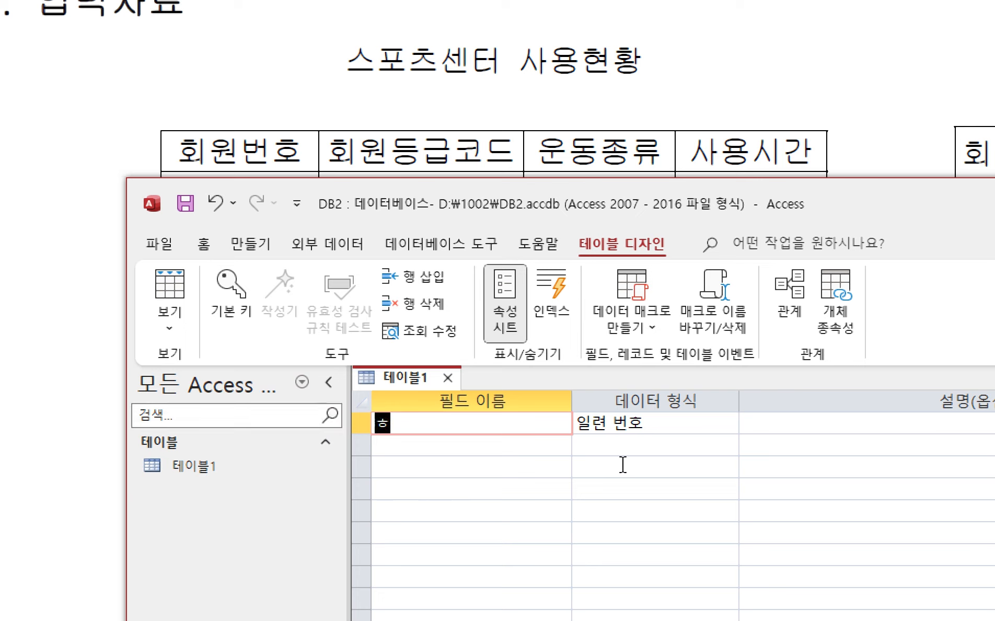
text(원번호)
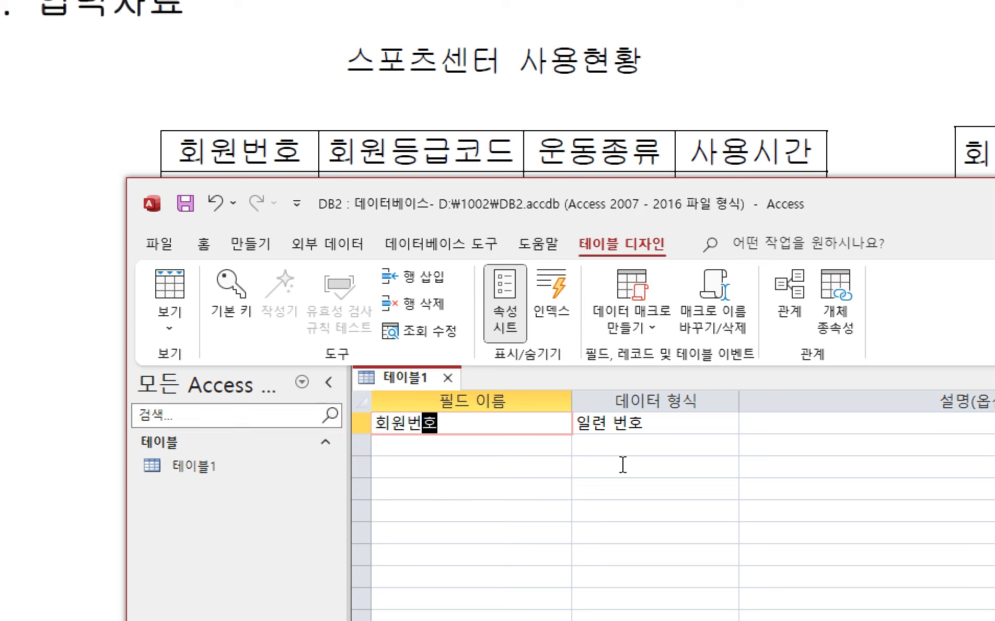
drag(440, 210, 425, 249)
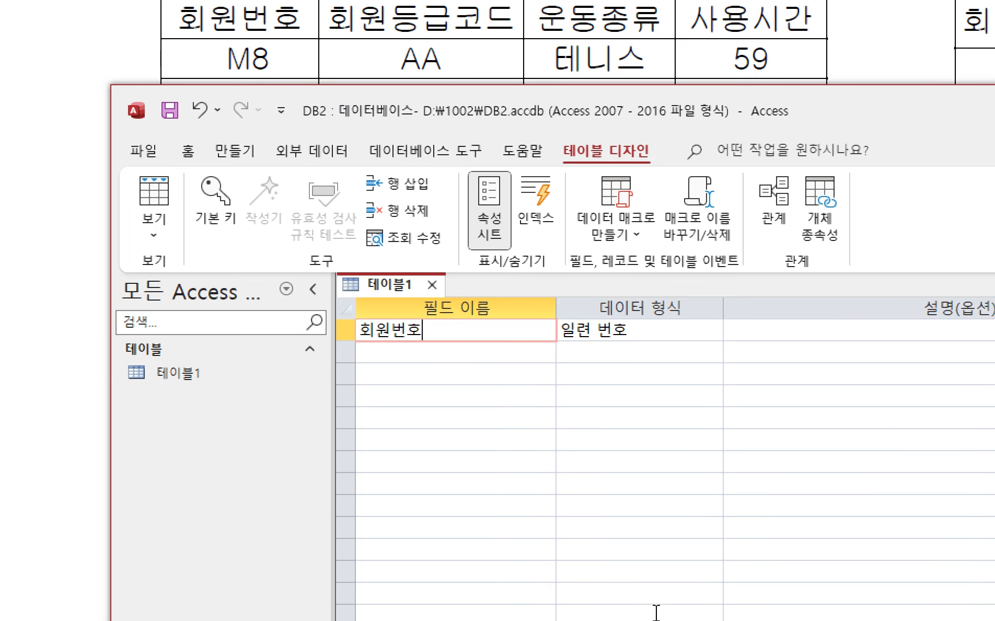
- Set the data type of the 회원번호 field to 짧은 텍스트
click(660, 335)
click(714, 330)
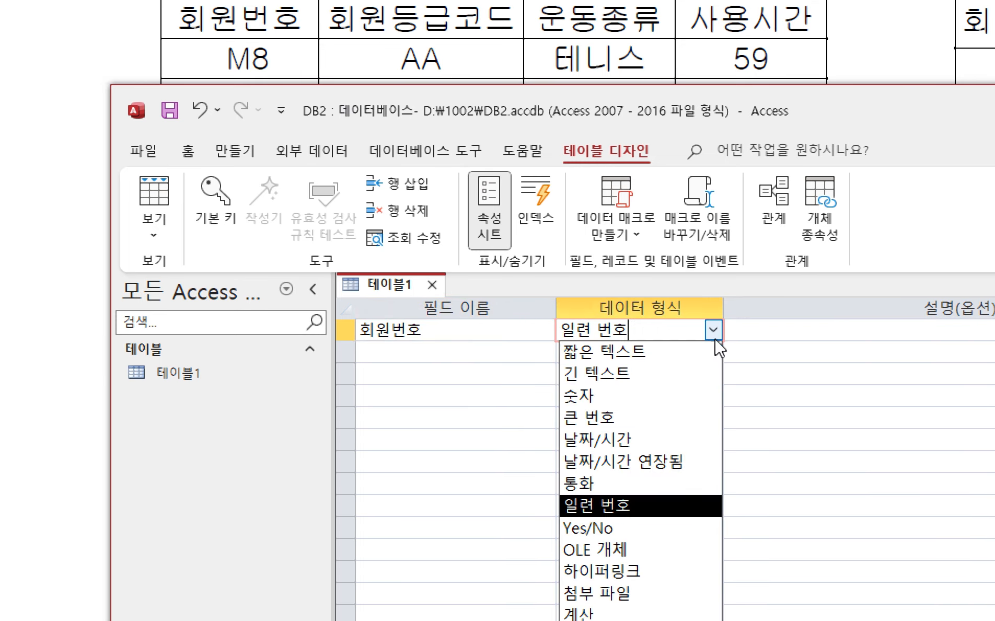
click(672, 358)
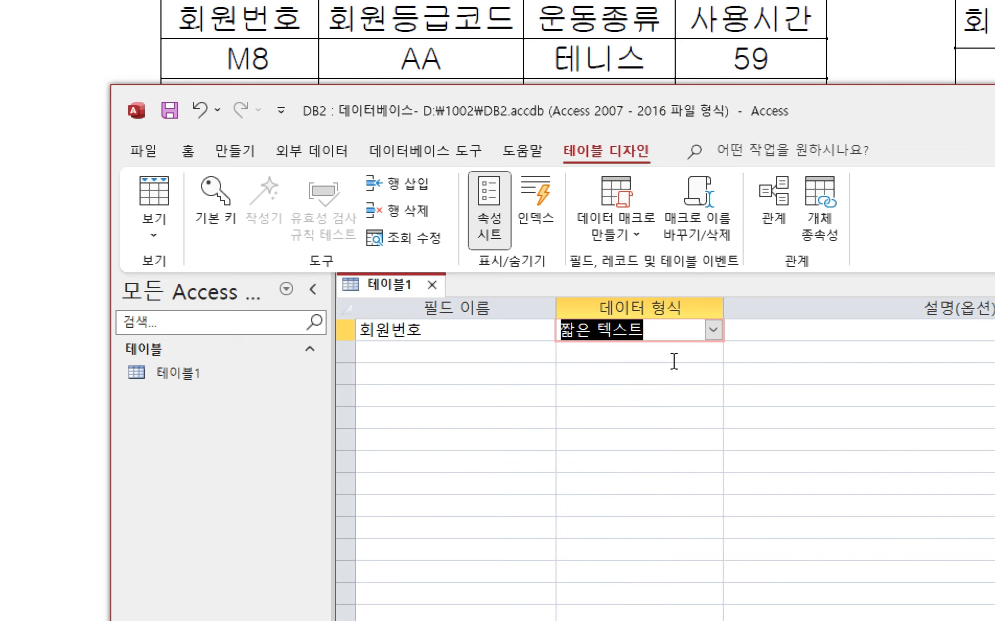
click(669, 329)
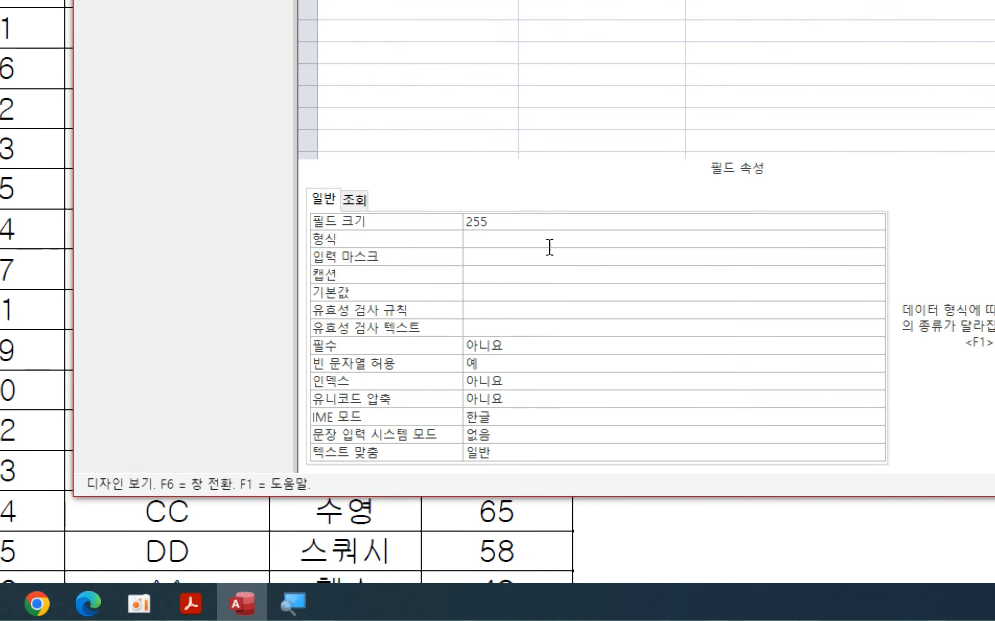
- Set the IME mode property of the 회원번호 field to 영숫자 반자
click(568, 244)
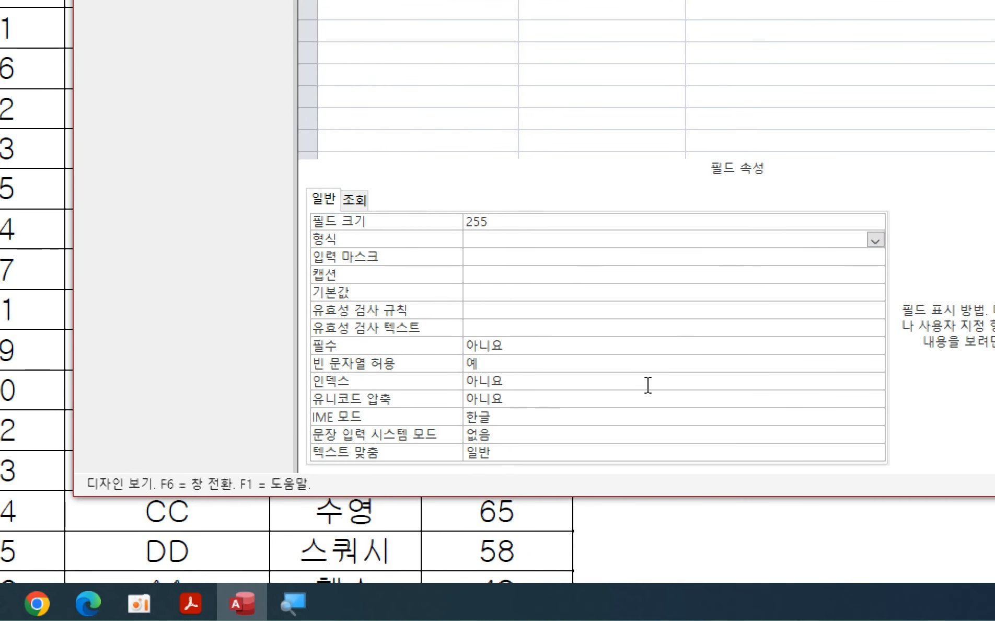
click(582, 404)
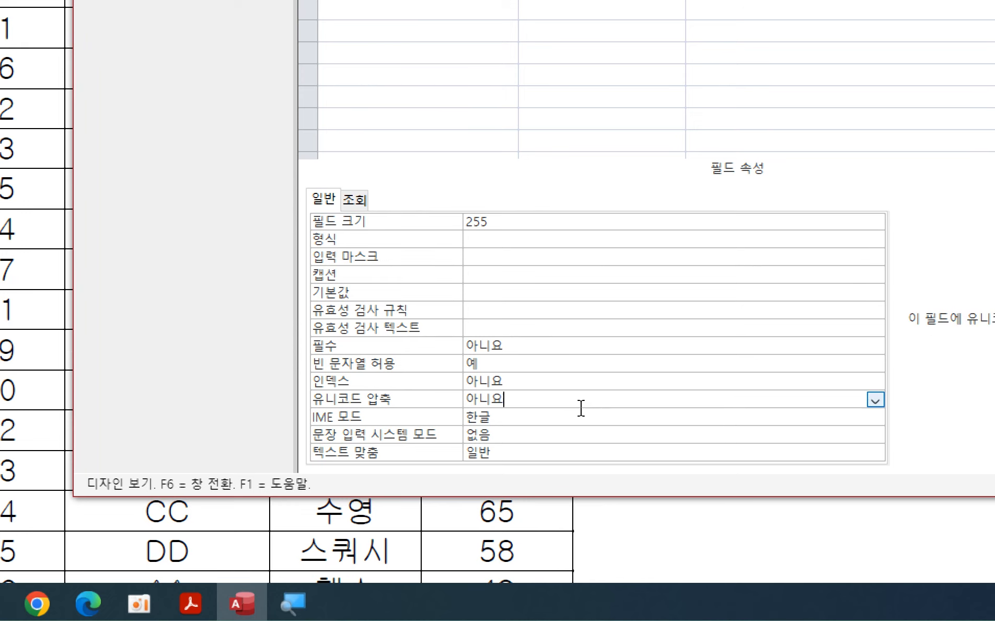
click(542, 418)
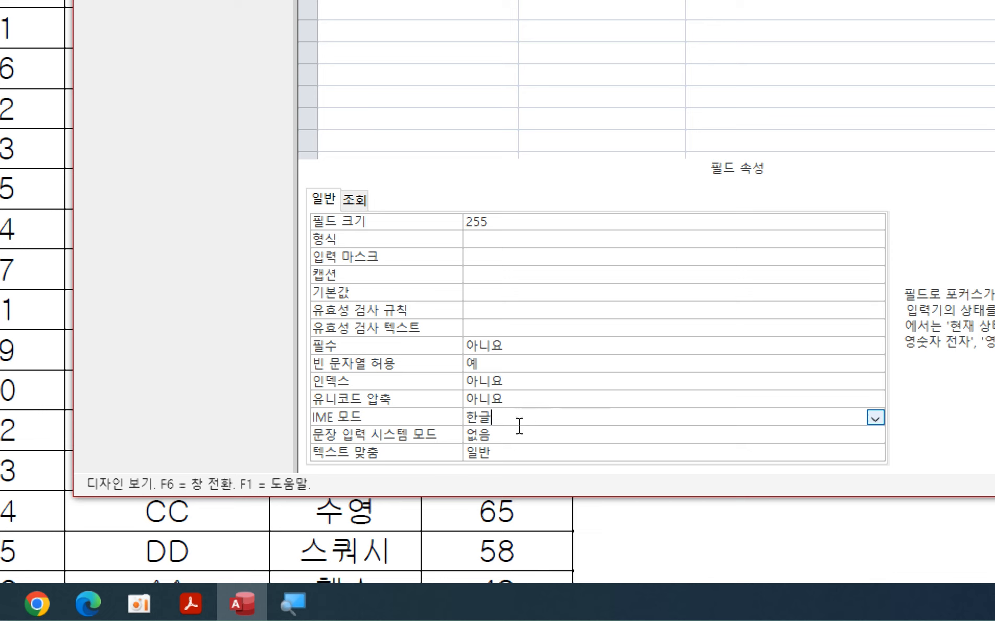
click(876, 418)
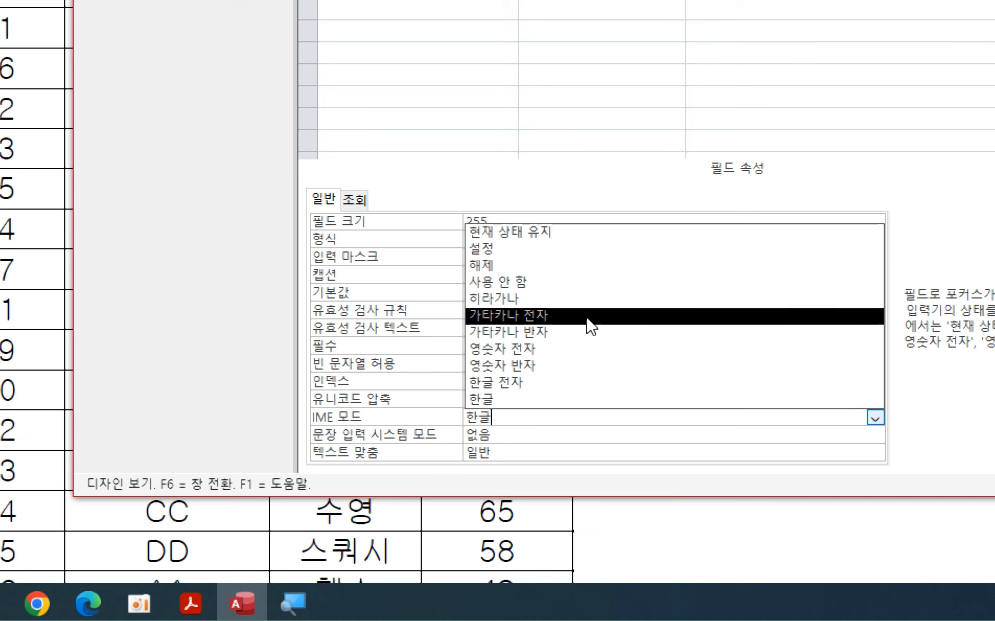
click(534, 365)
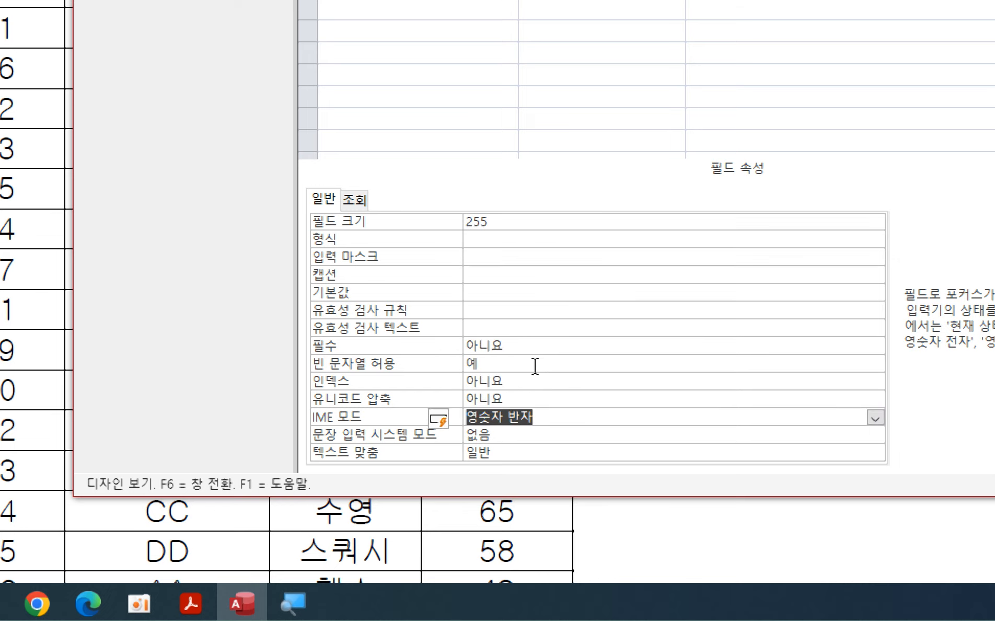
click(551, 418)
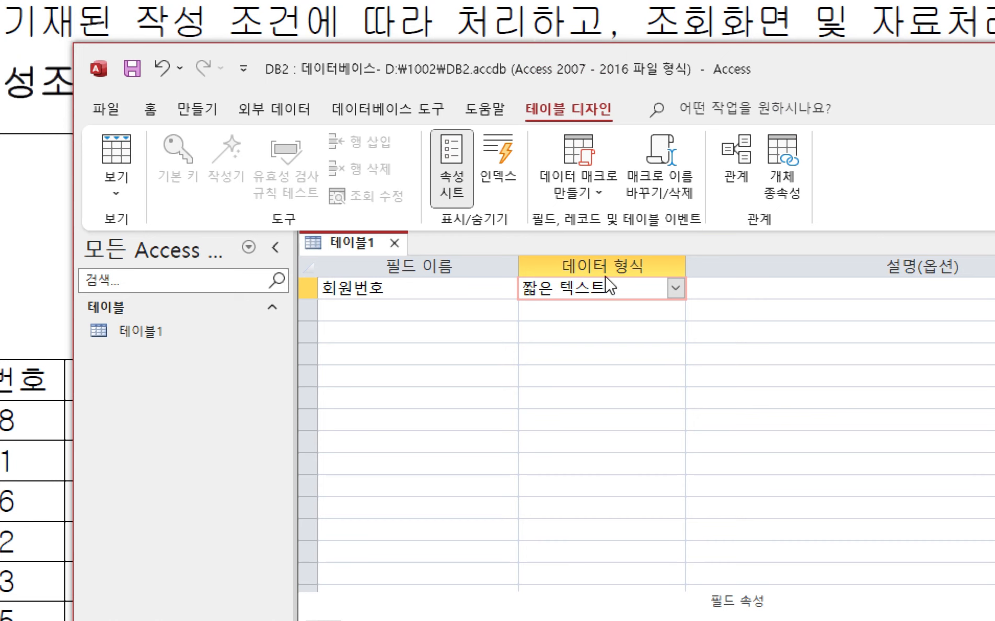
click(620, 298)
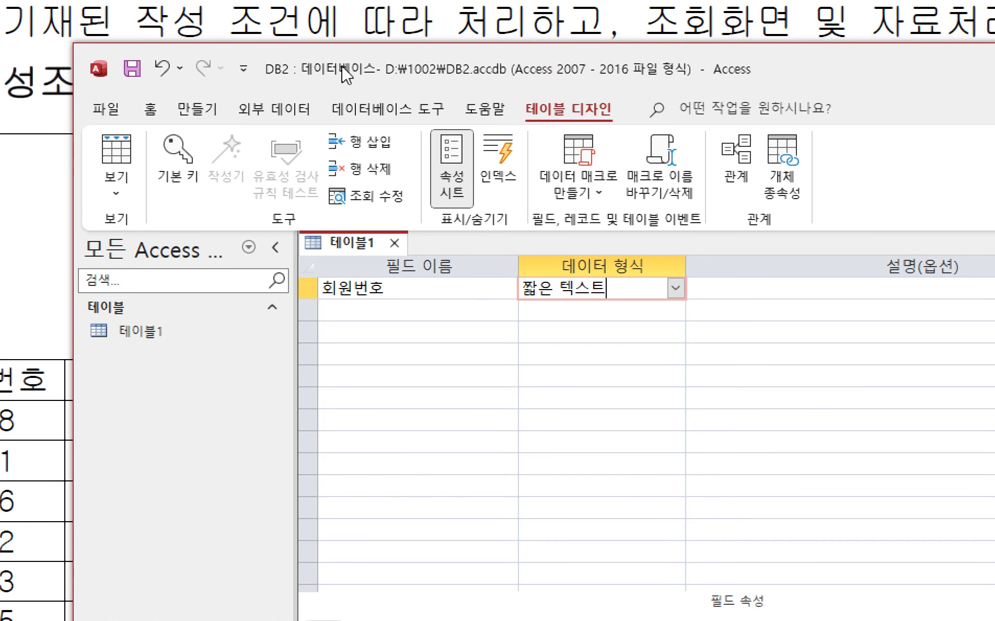
- Add a second field named 회원등급코드 with the data type 짧은 텍스트
drag(348, 72, 546, 59)
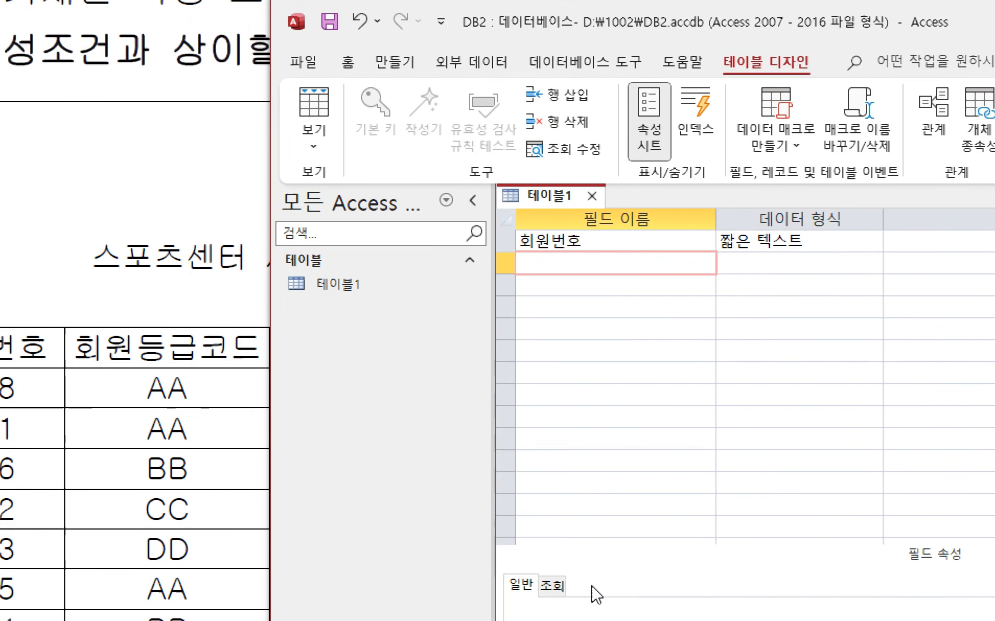
text(회우원등급코드)
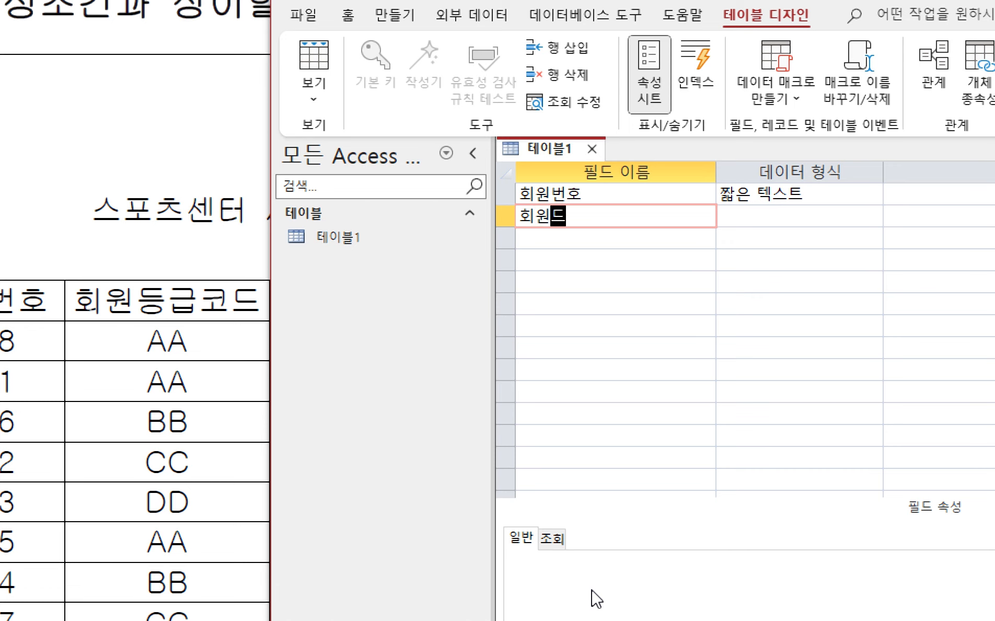
key(Tab)
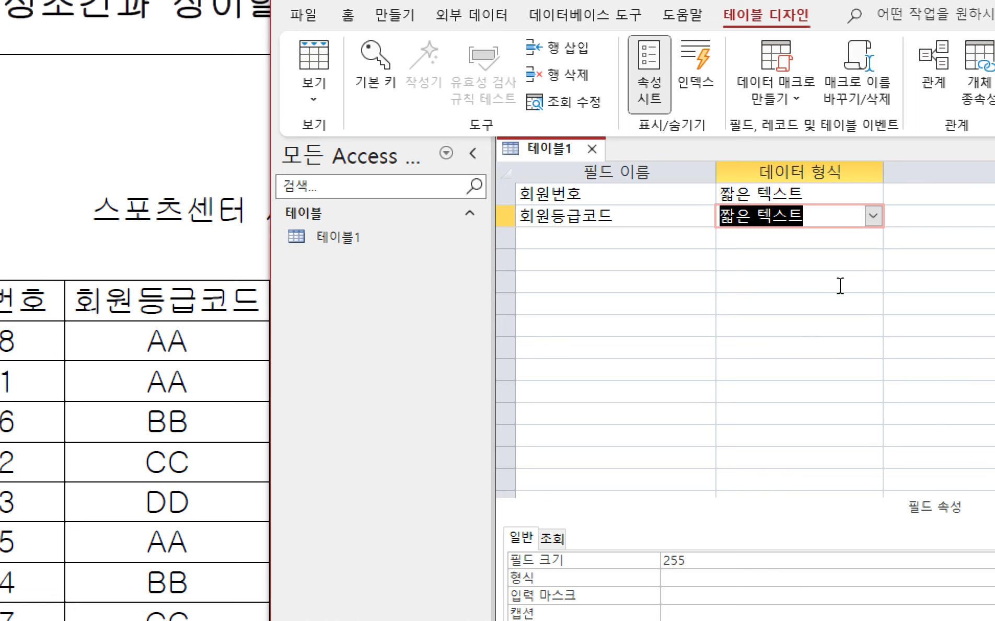
click(834, 220)
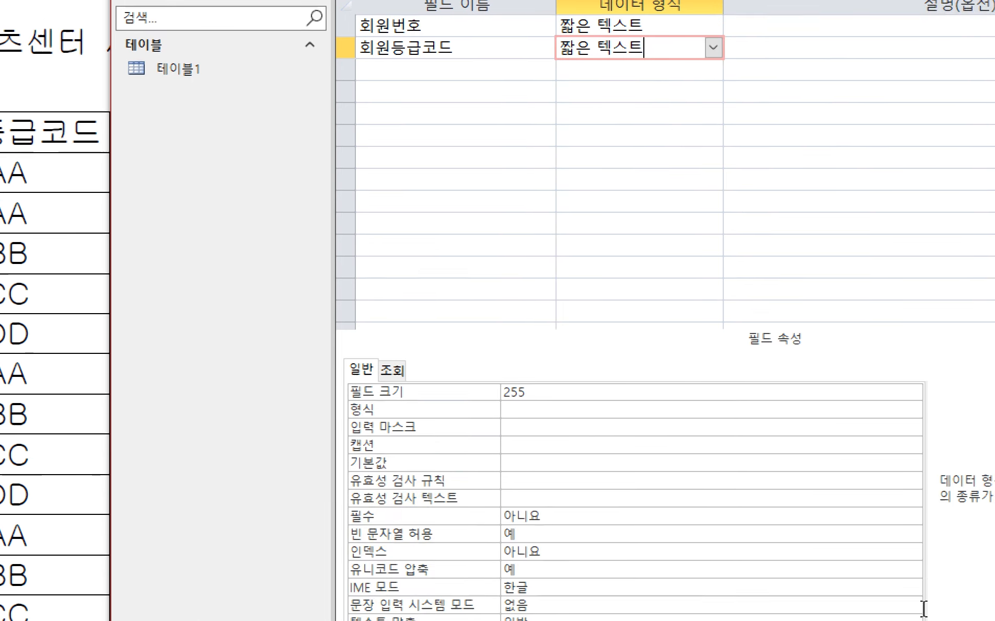
- Set the IME mode property of the 회원등급코드 field to 영숫자 반자
click(536, 532)
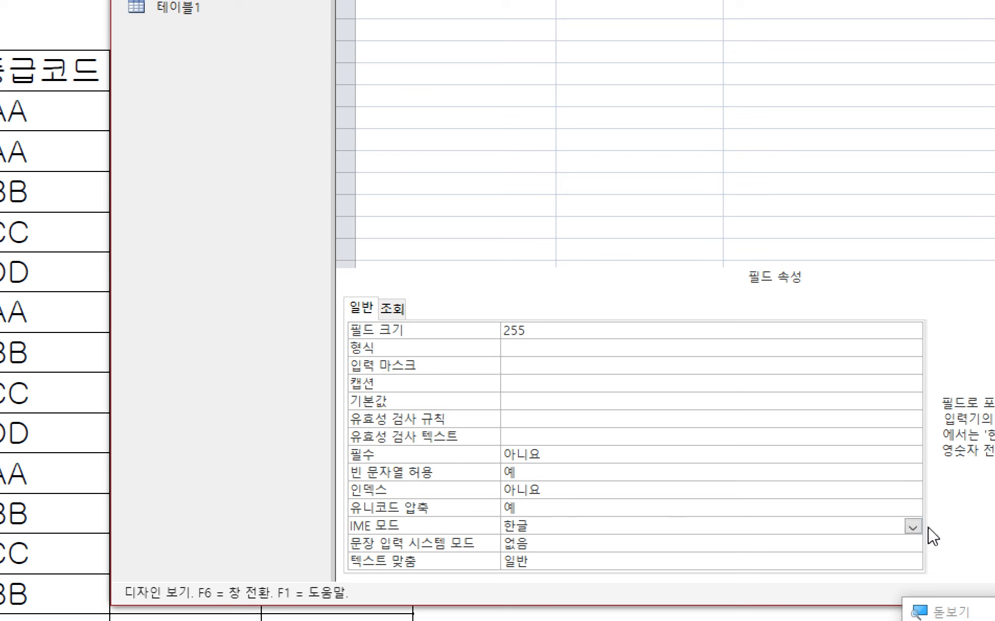
click(914, 527)
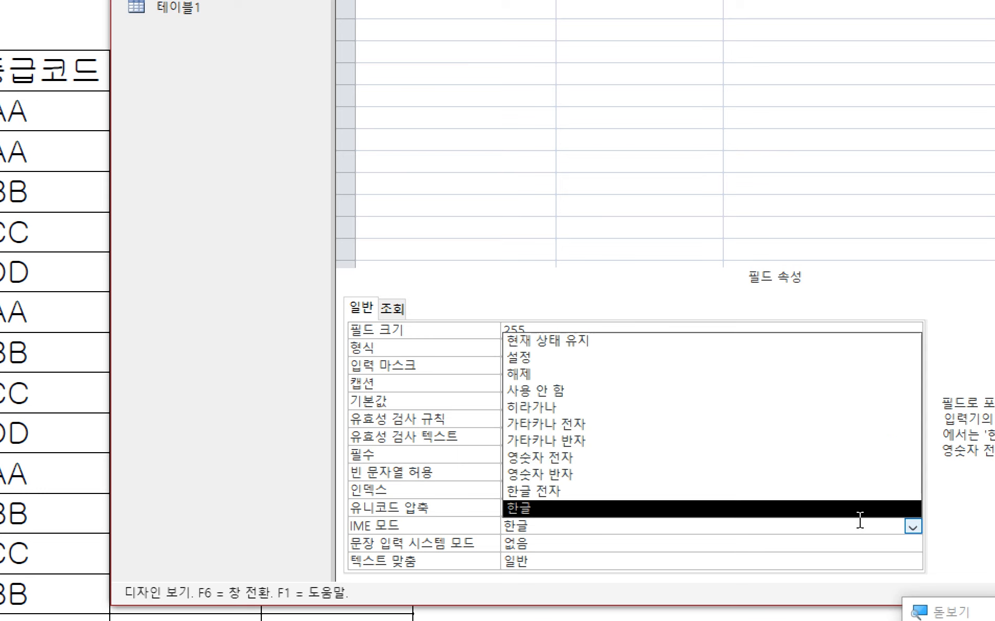
click(612, 485)
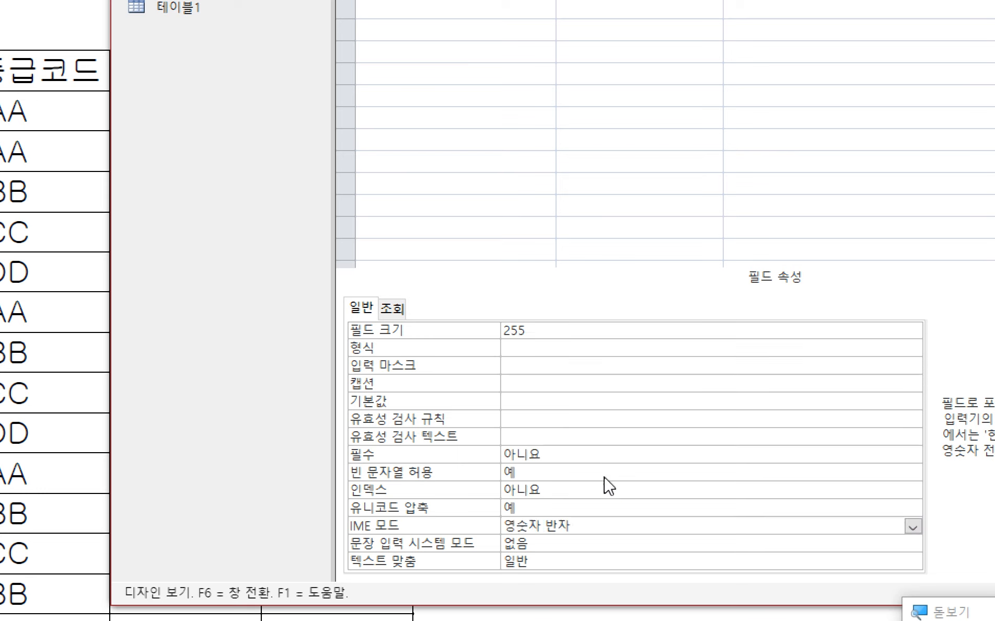
click(601, 525)
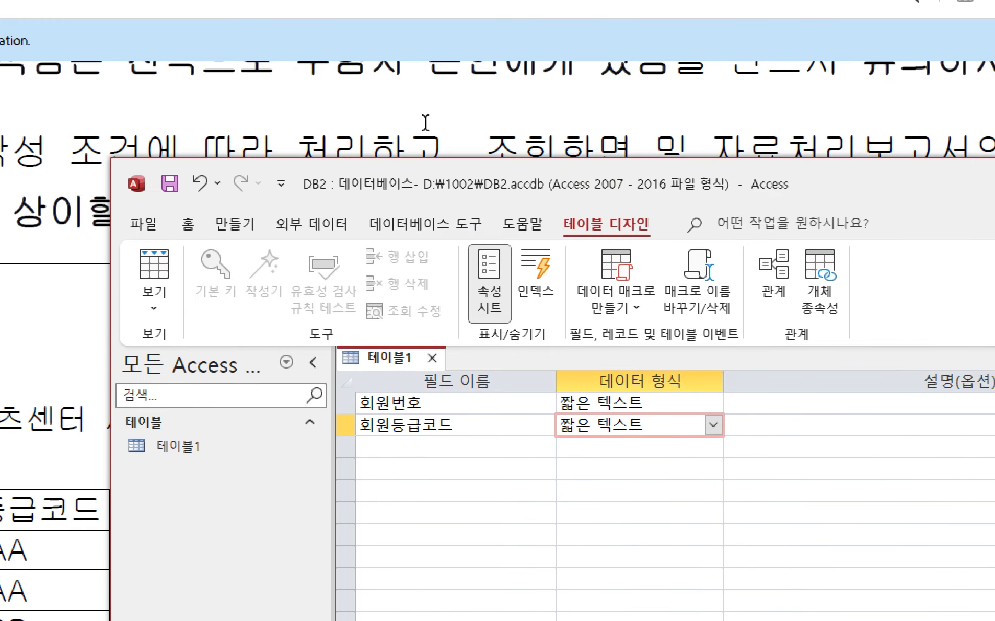
- Add a third field named 운동종류 with the data type 짧은 텍스트
drag(406, 182, 556, 204)
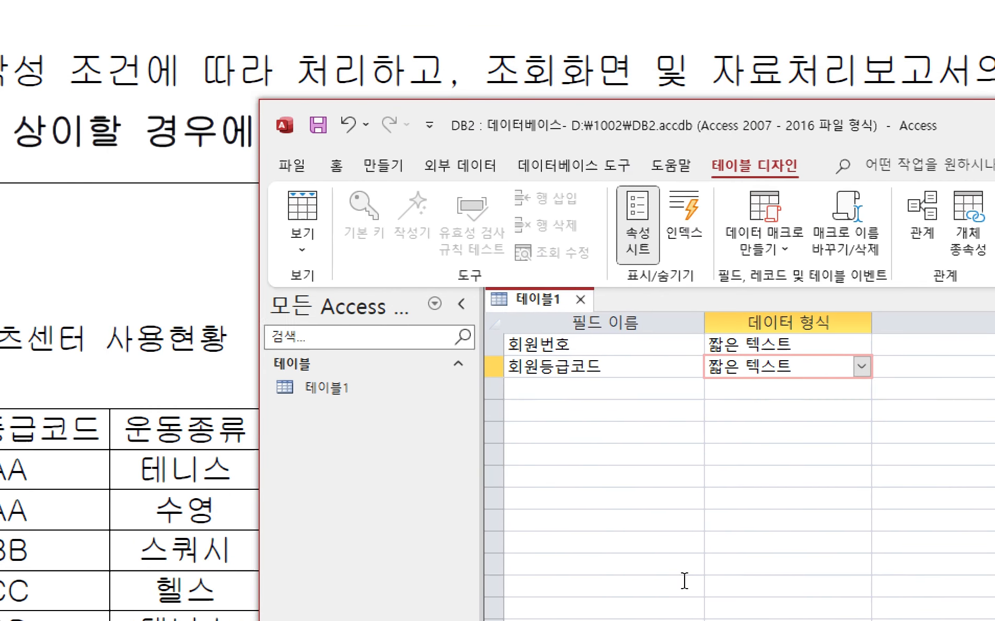
click(627, 186)
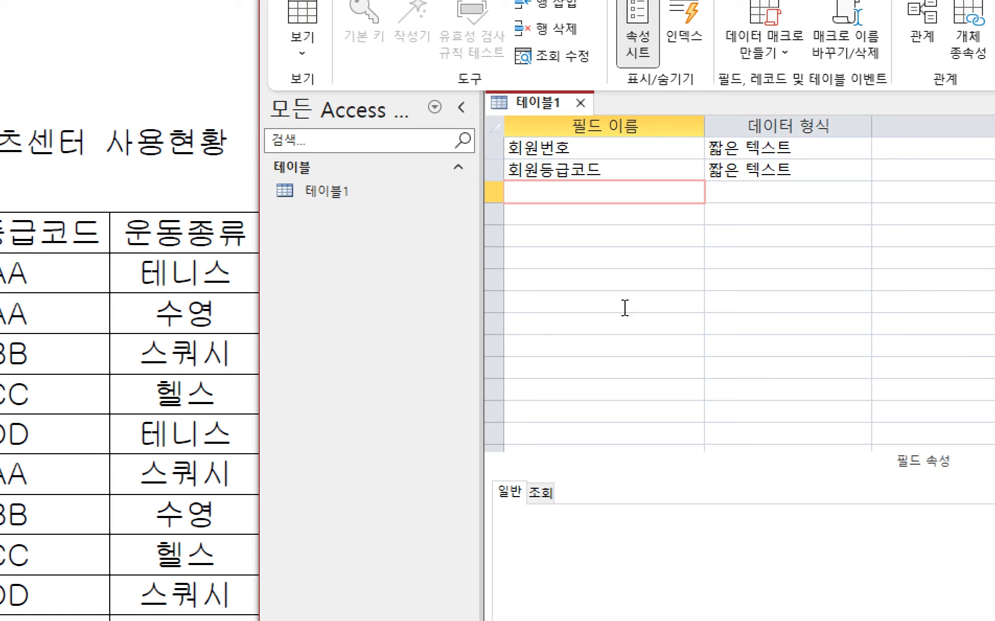
text(운동종류)
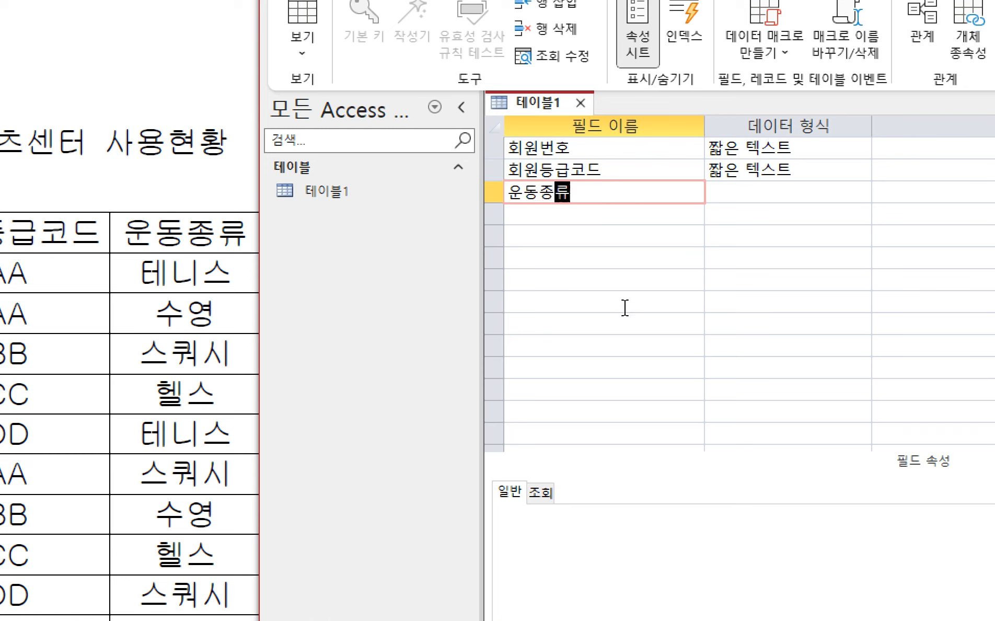
click(784, 195)
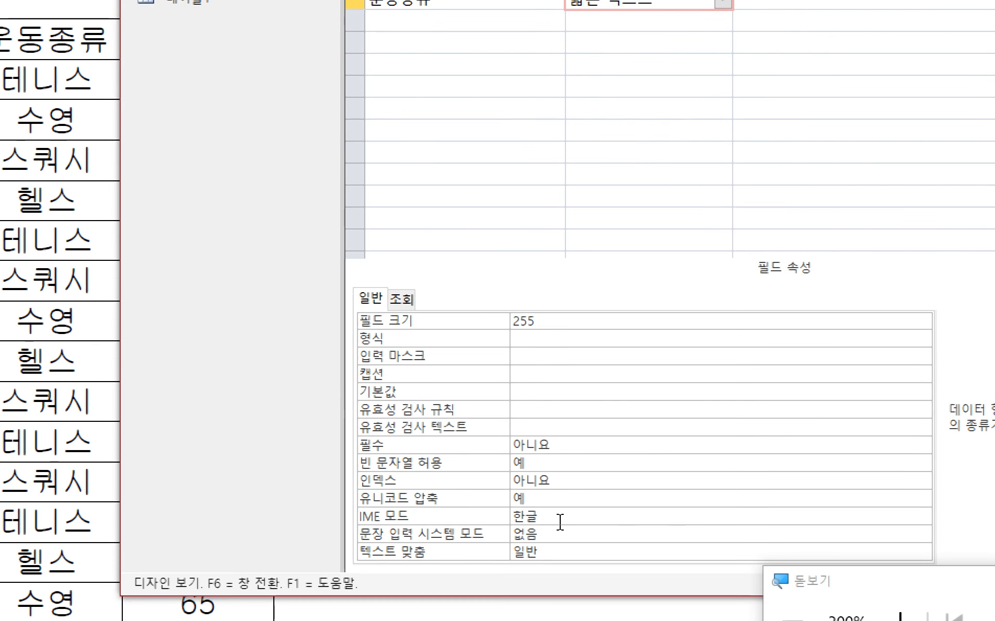
click(559, 520)
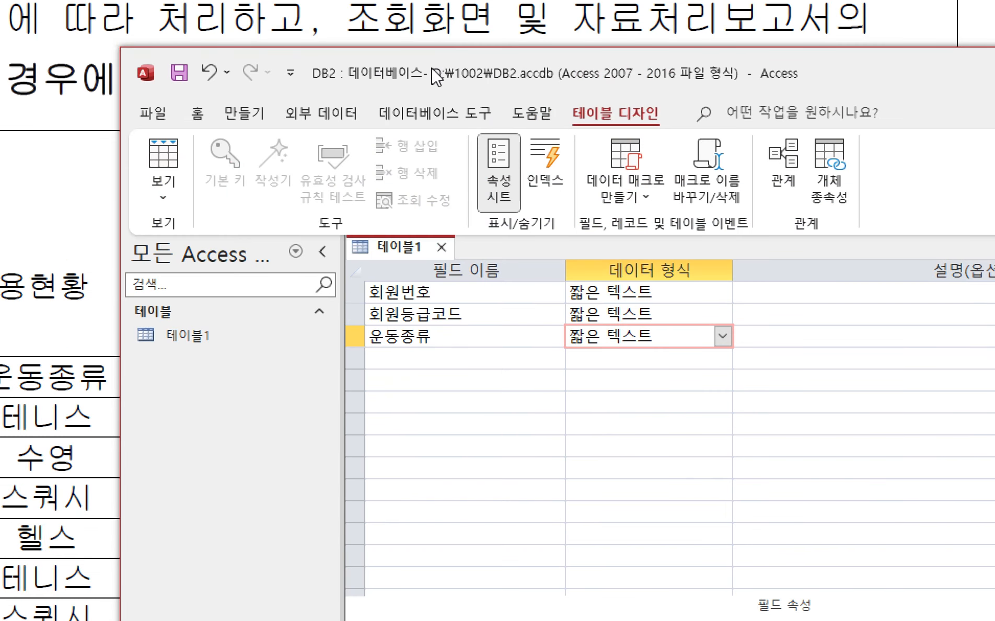
- Add a fourth field named 사용시간 and set its data type to 숫자
drag(436, 78, 597, 121)
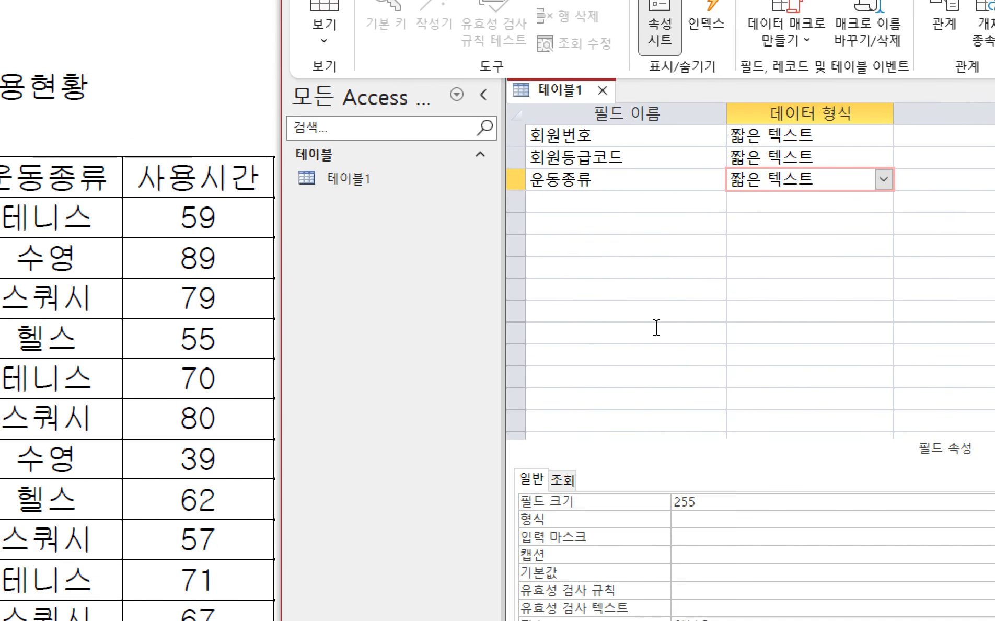
click(628, 198)
text(사용시간)
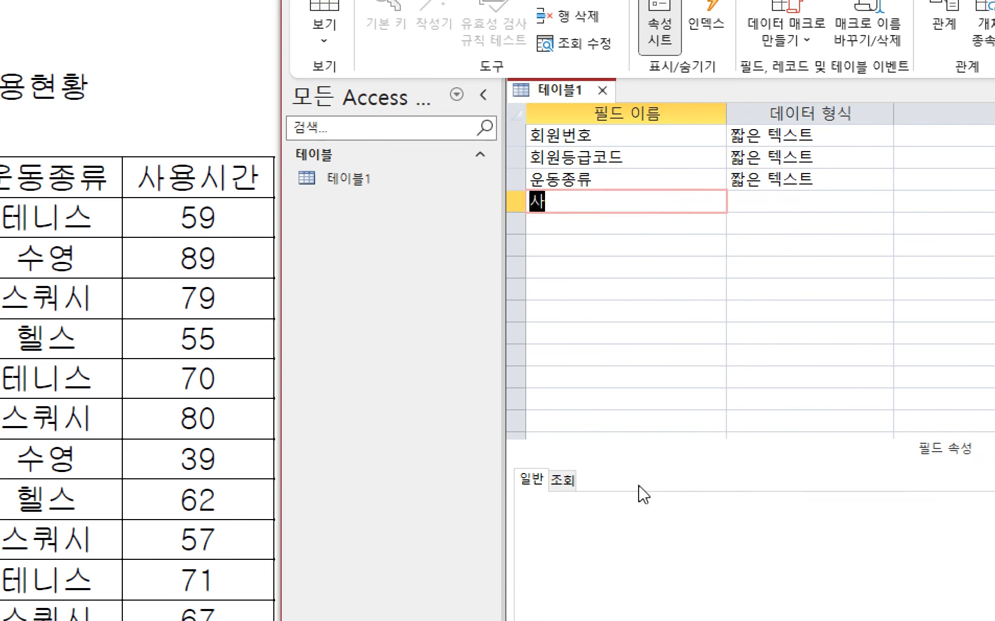
click(804, 205)
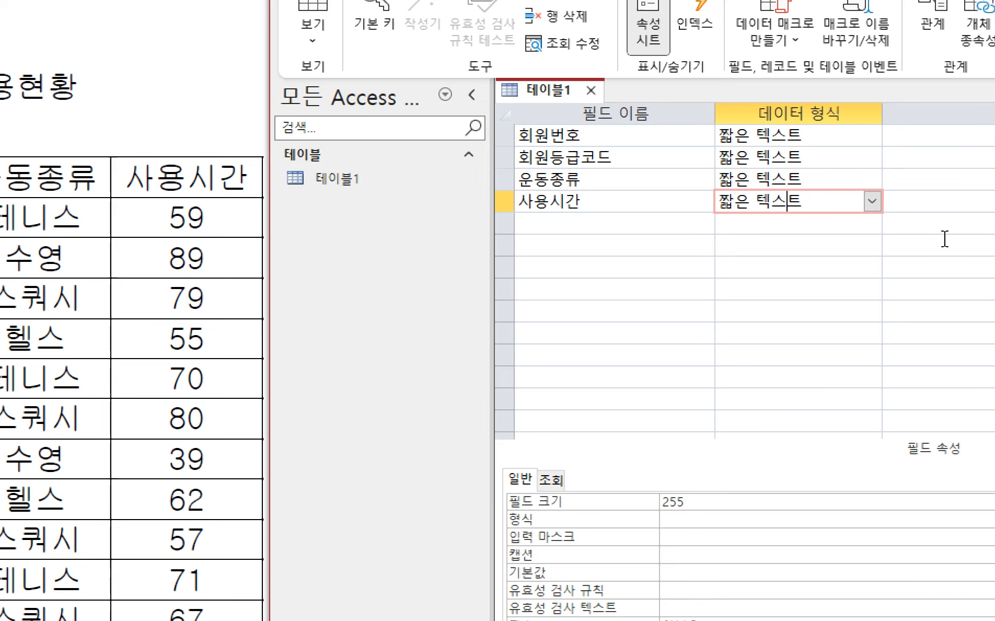
click(872, 202)
click(787, 264)
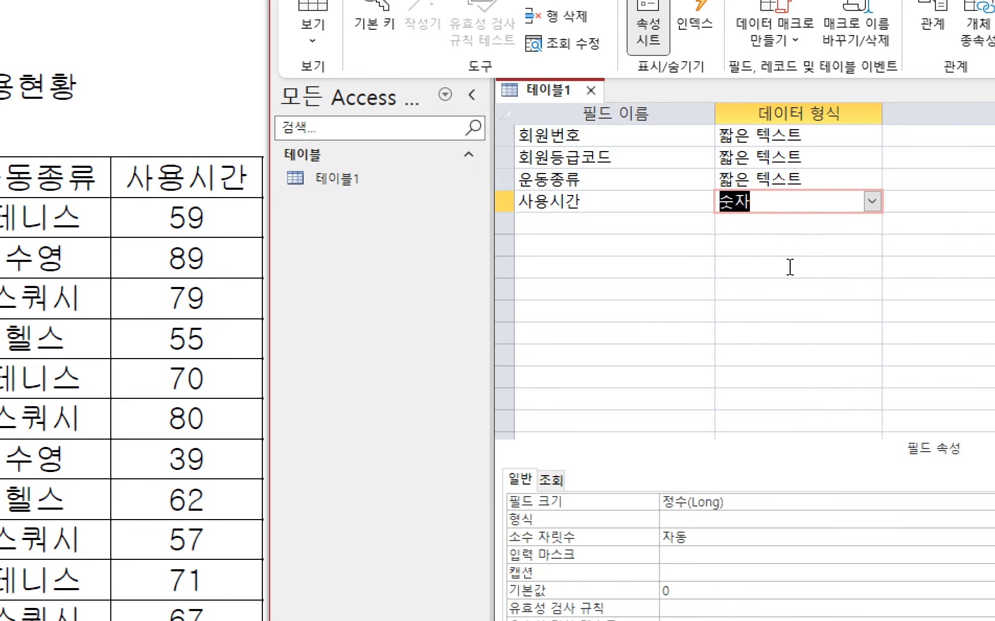
click(809, 201)
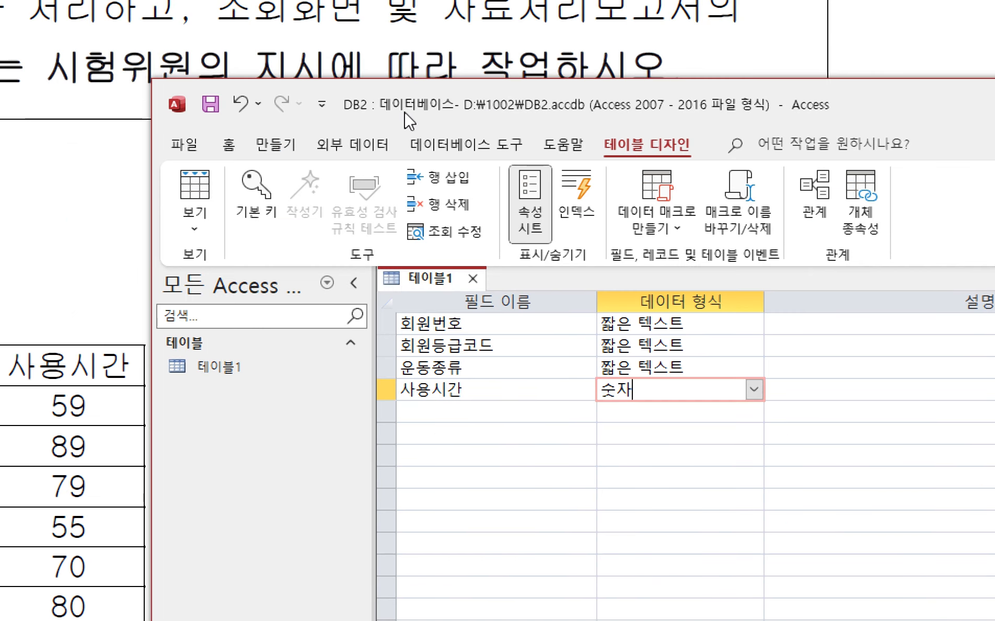
- Save the design of 테이블1 and switch the table to datasheet view
right_click(427, 279)
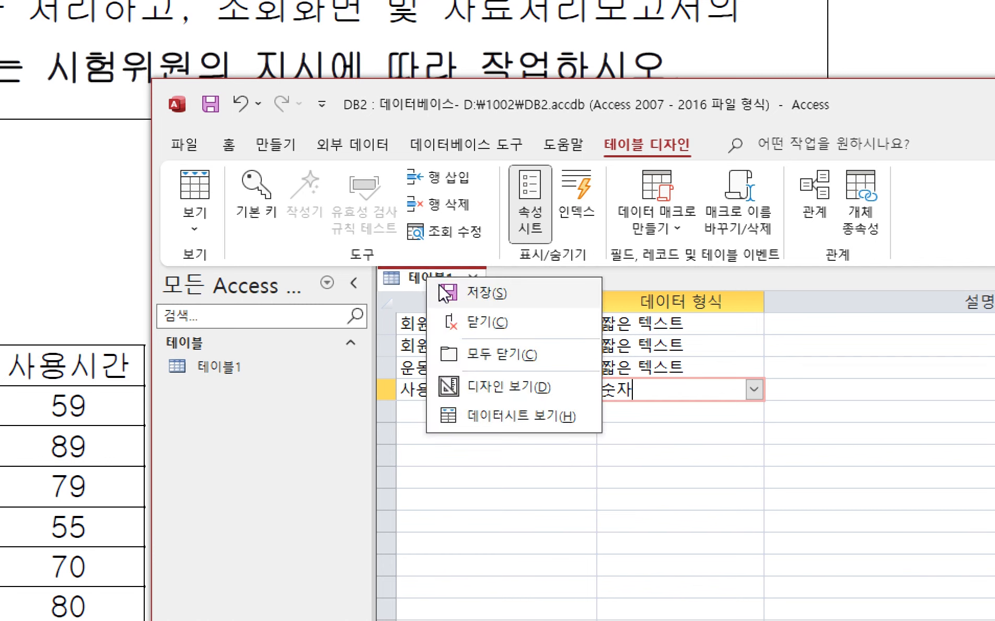
click(427, 278)
right_click(428, 278)
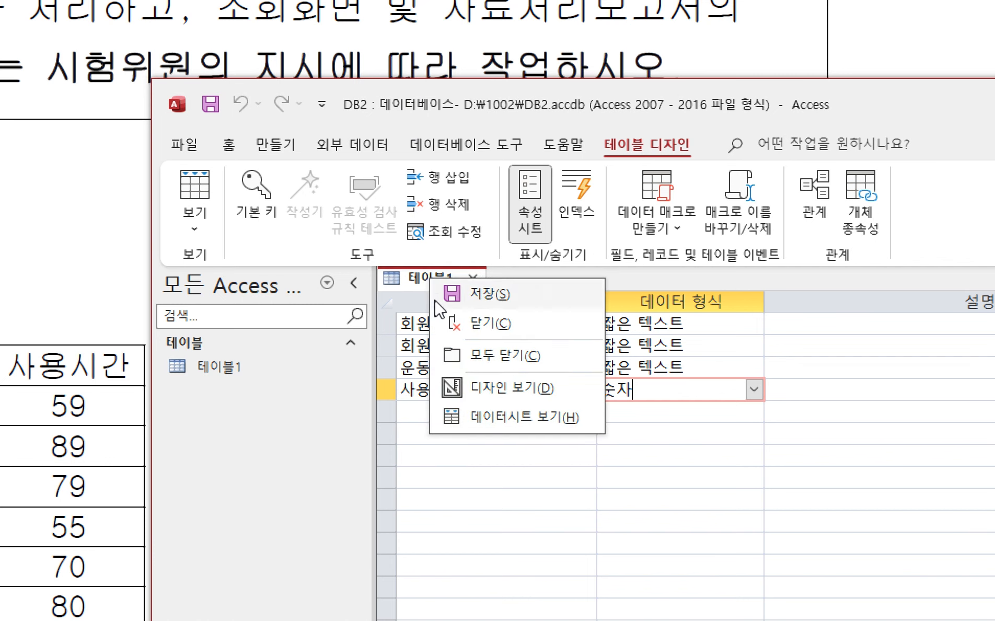
click(499, 418)
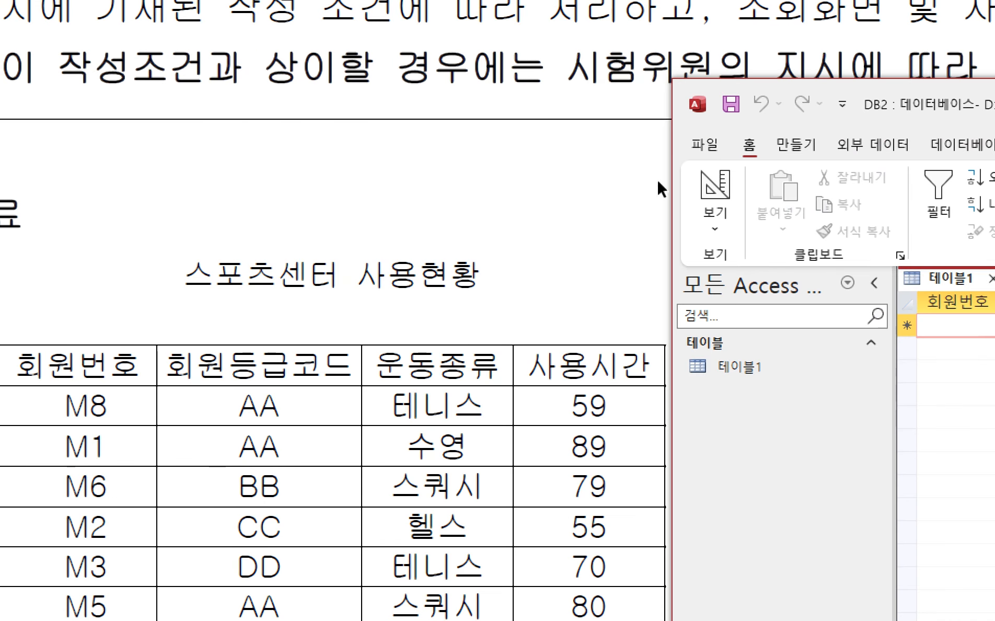
- Enter the member numbers of the first six rows of the exam's usage table in the 회원번호 column
drag(937, 111, 441, 162)
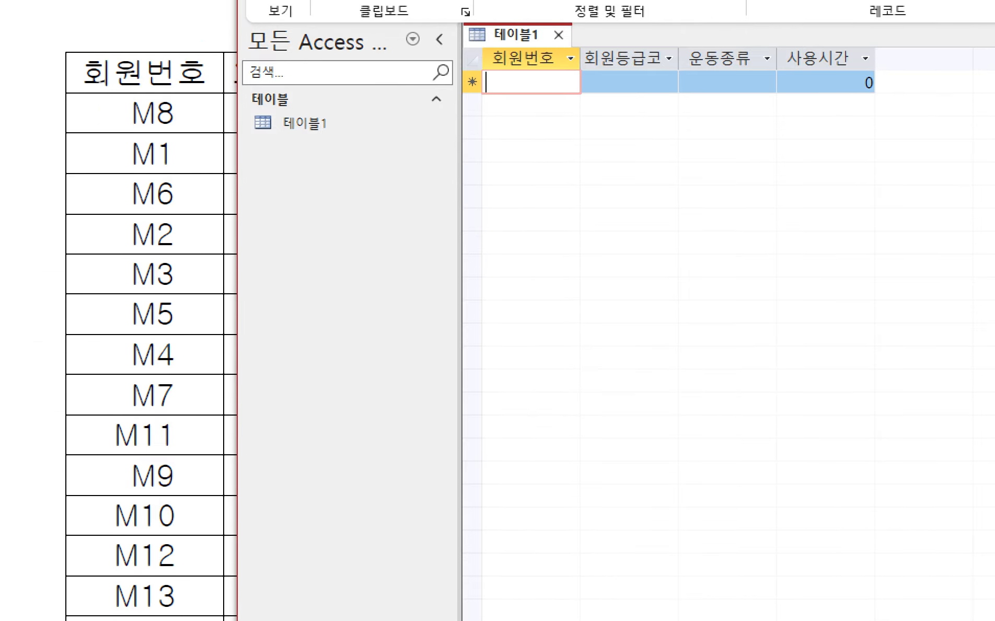
text(M8)
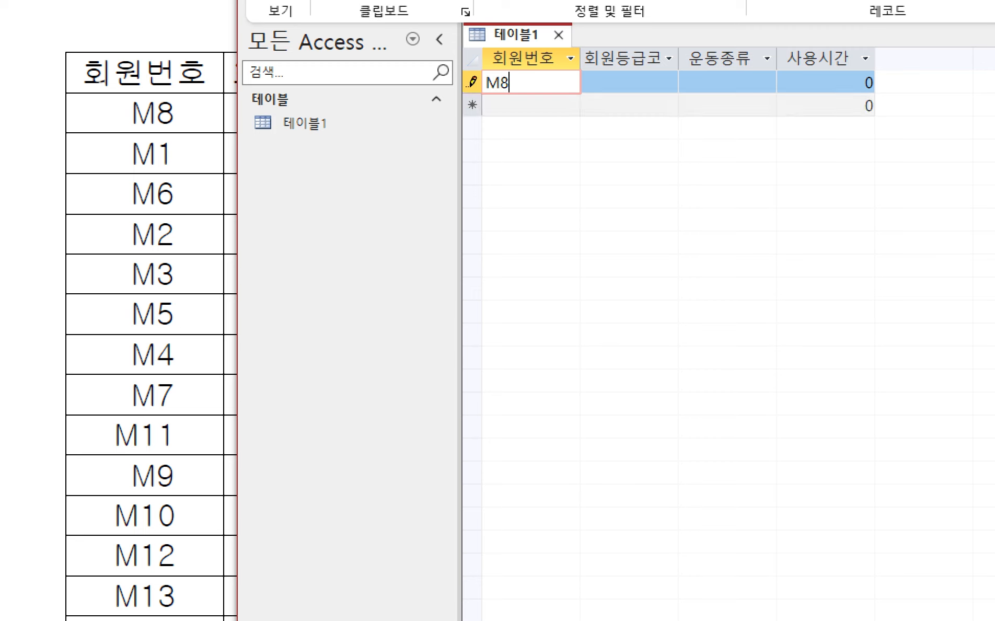
key(Down)
text(M1)
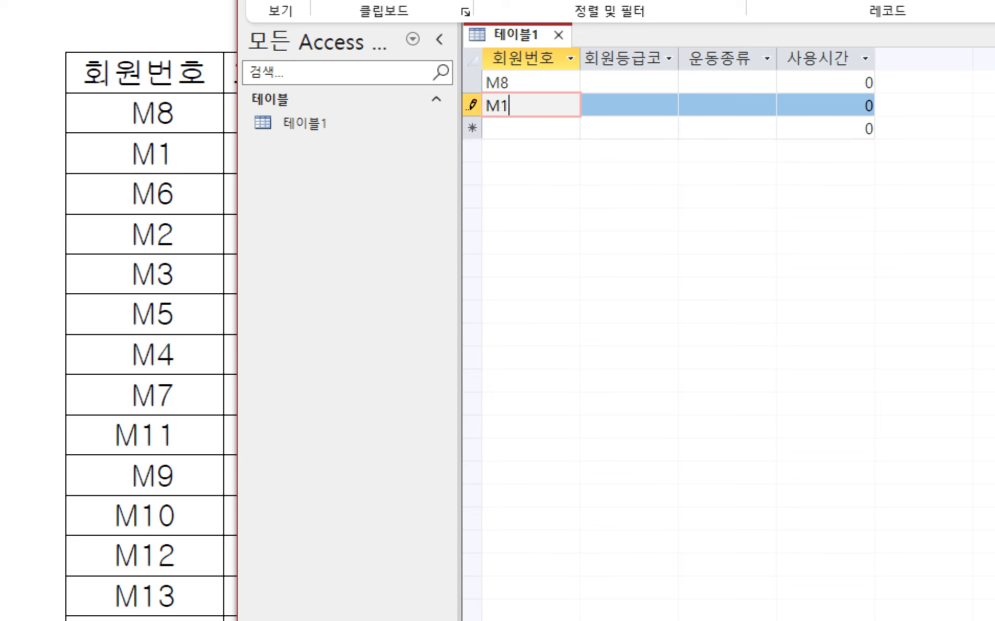
key(Down)
text(M6)
key(Down)
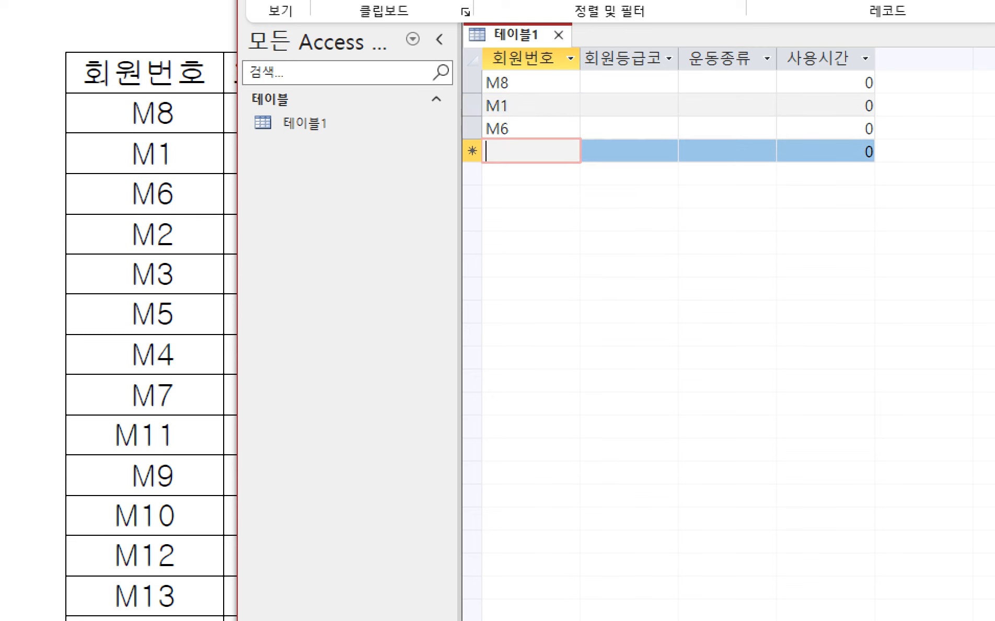
text(M2)
key(Down)
text(M)
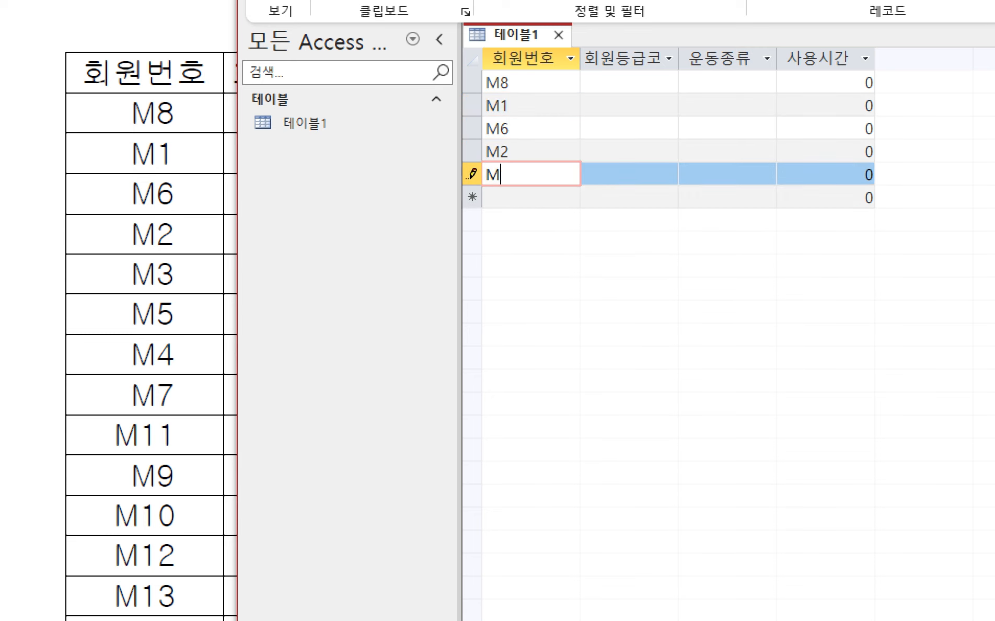
key(Down)
text(M5)
key(Down)
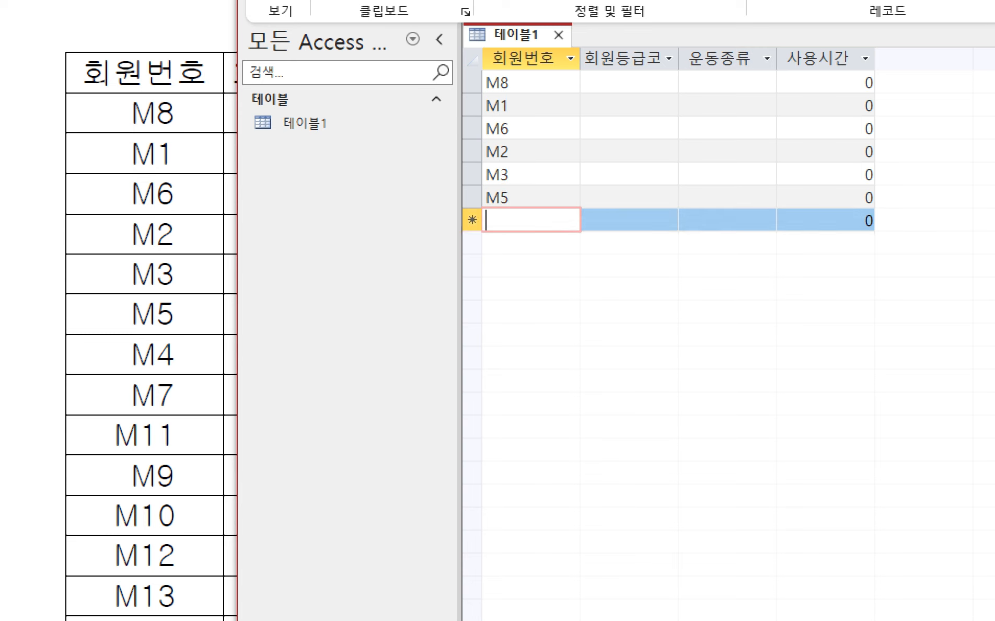
- Fill the 회원번호 column with the member numbers from rows 7 to 12 of the exam's usage table
text(M4)
key(Down)
text(M)
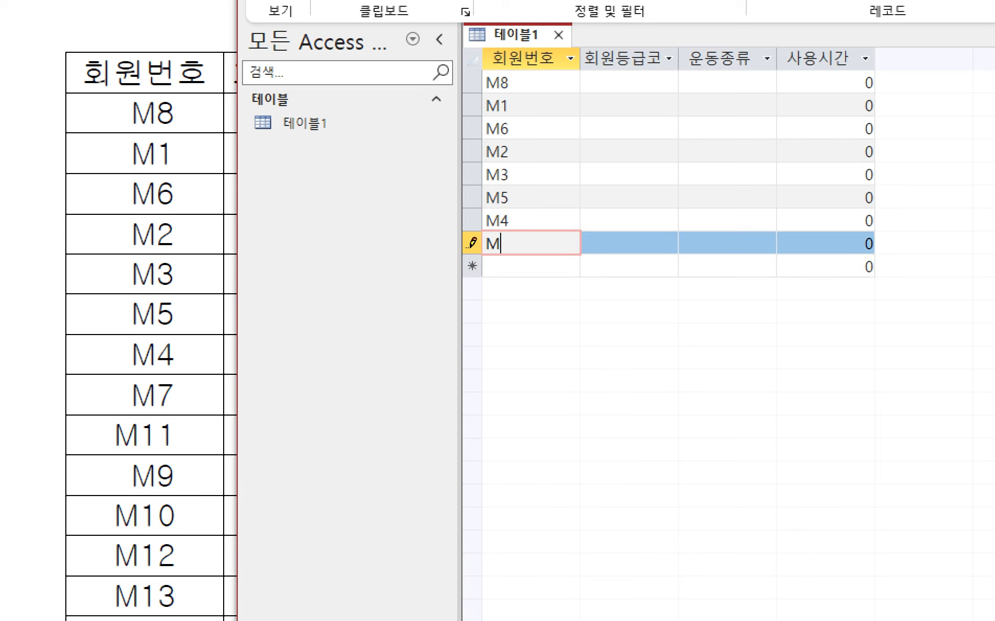
key(Down)
text(M11)
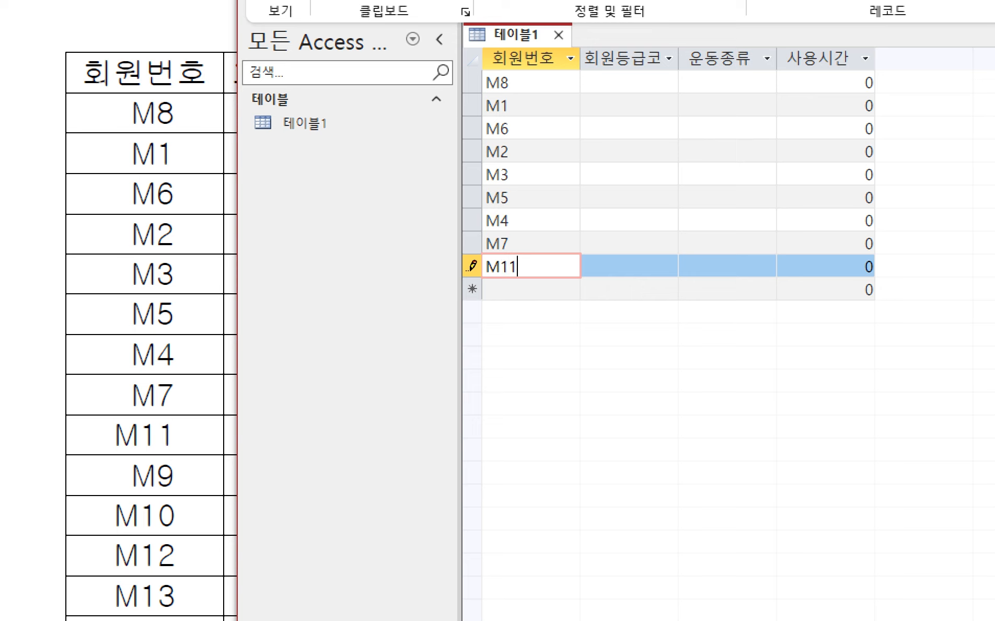
key(Down)
text(M9)
key(Down)
text(M1)
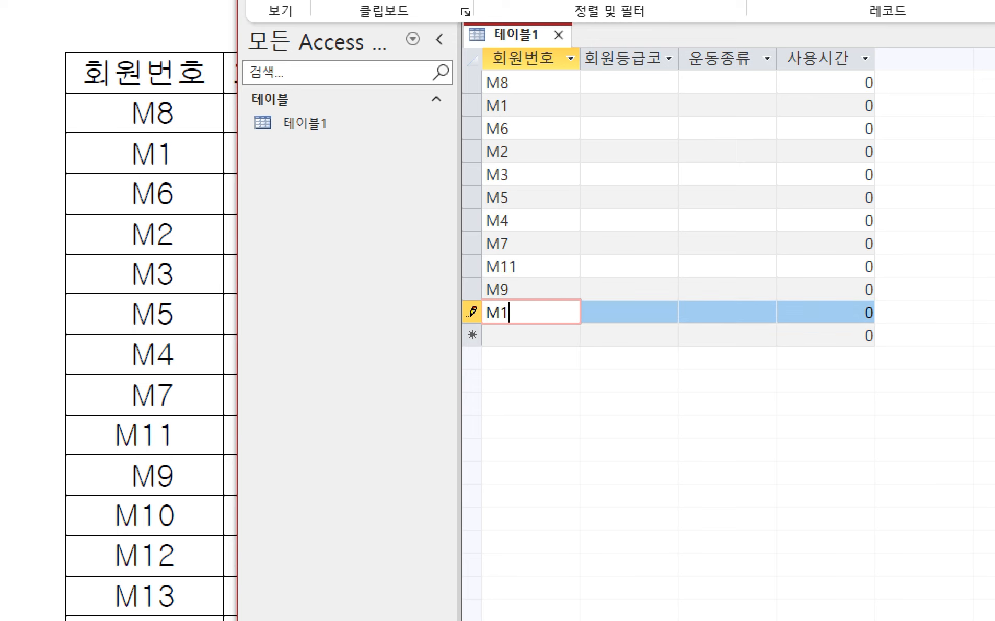
key(Down)
text(M1)
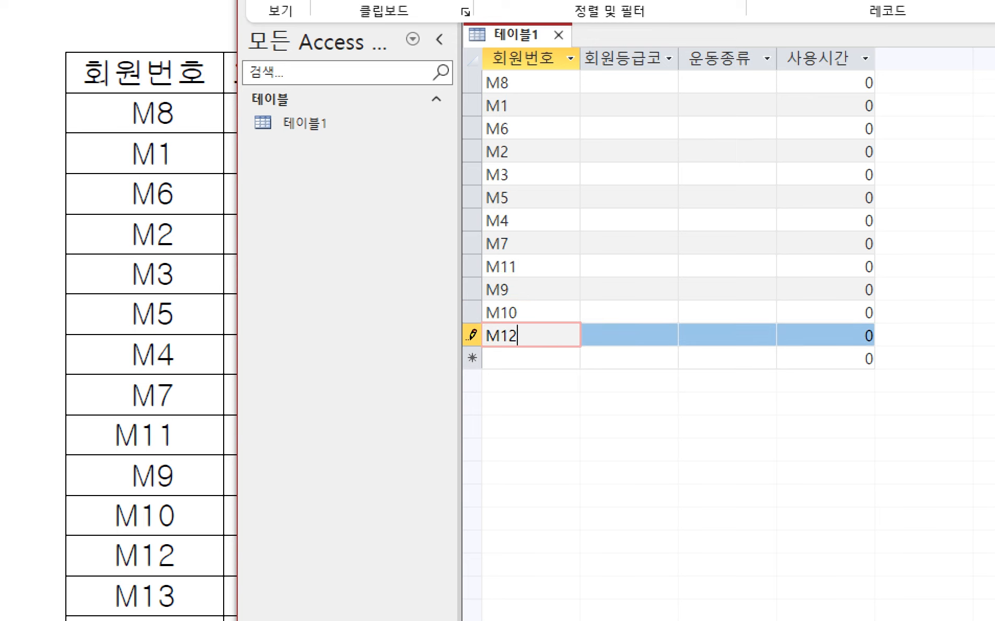
key(Down)
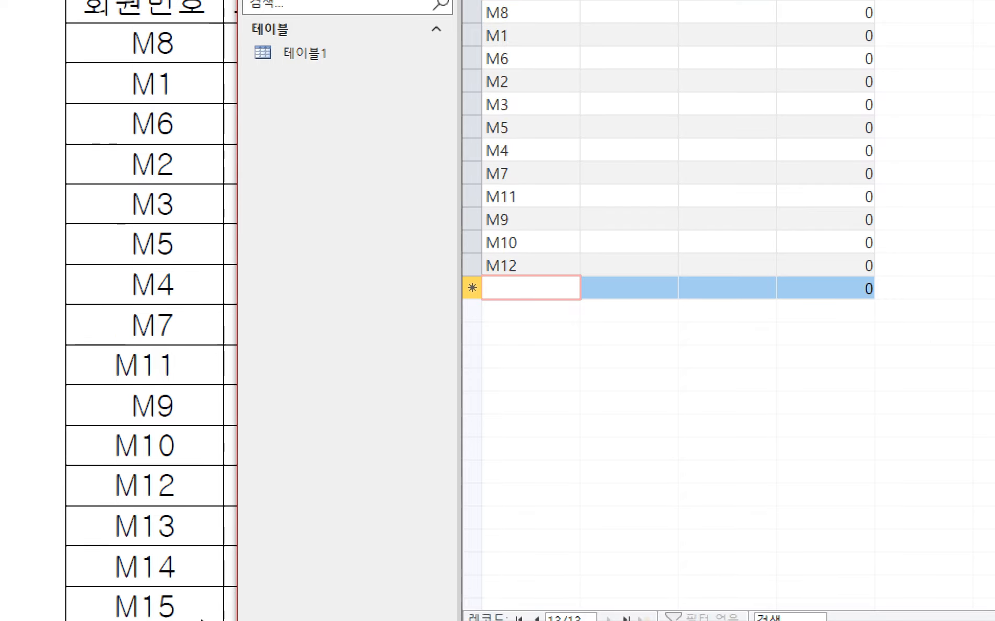
- Add the member numbers from rows 13 to 15 of the exam's usage table to the 회원번호 column
text(M)
key(Down)
text(M)
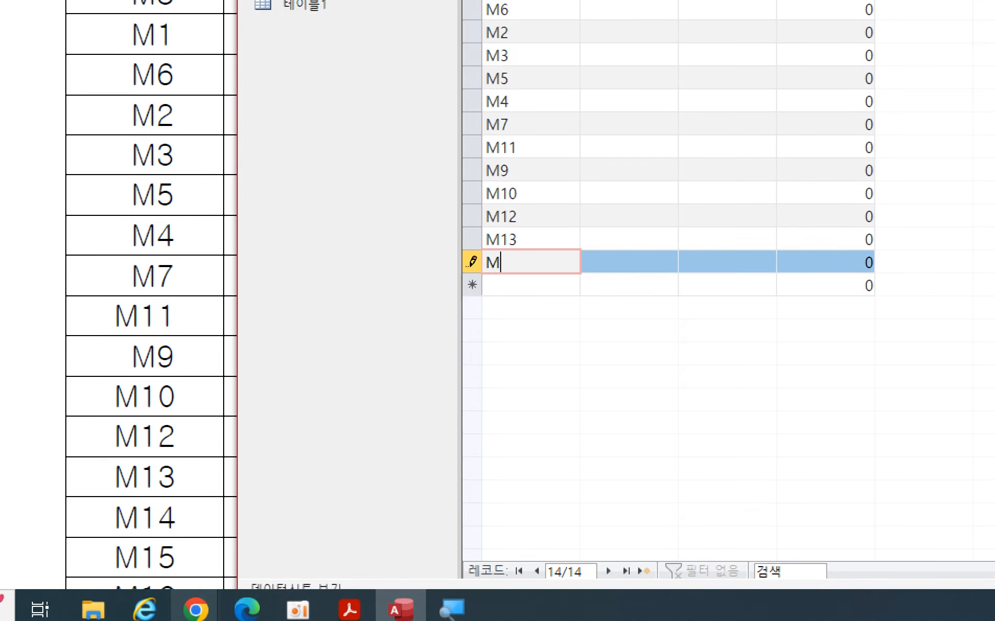
text(14)
key(Down)
text(M15)
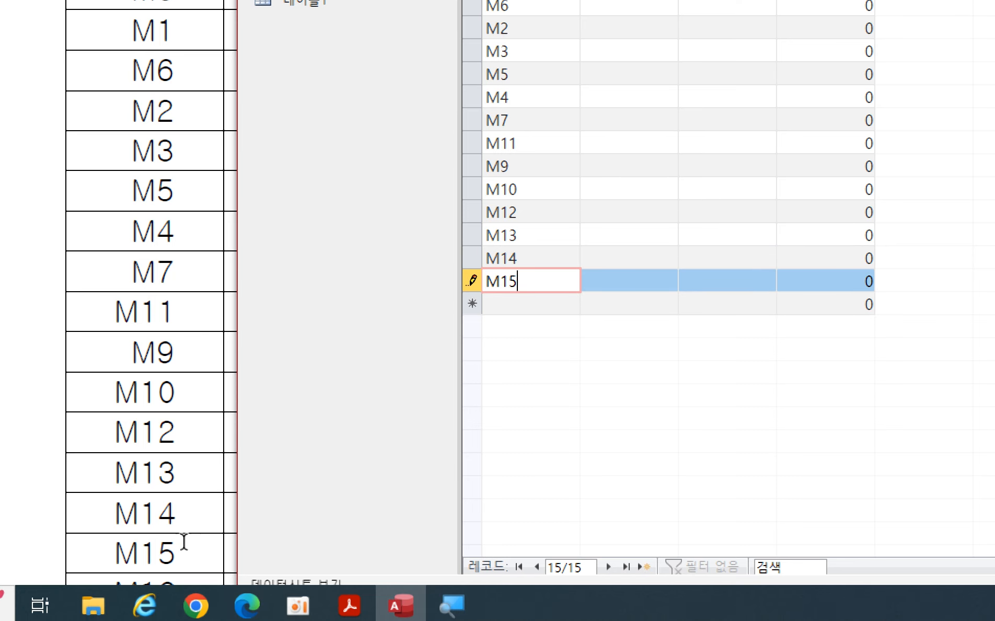
- Highlight the last entered member number in the exam PDF, bring the remaining rows into view and return to Access
click(184, 542)
drag(194, 542, 111, 534)
scroll(284, 502, down, 5)
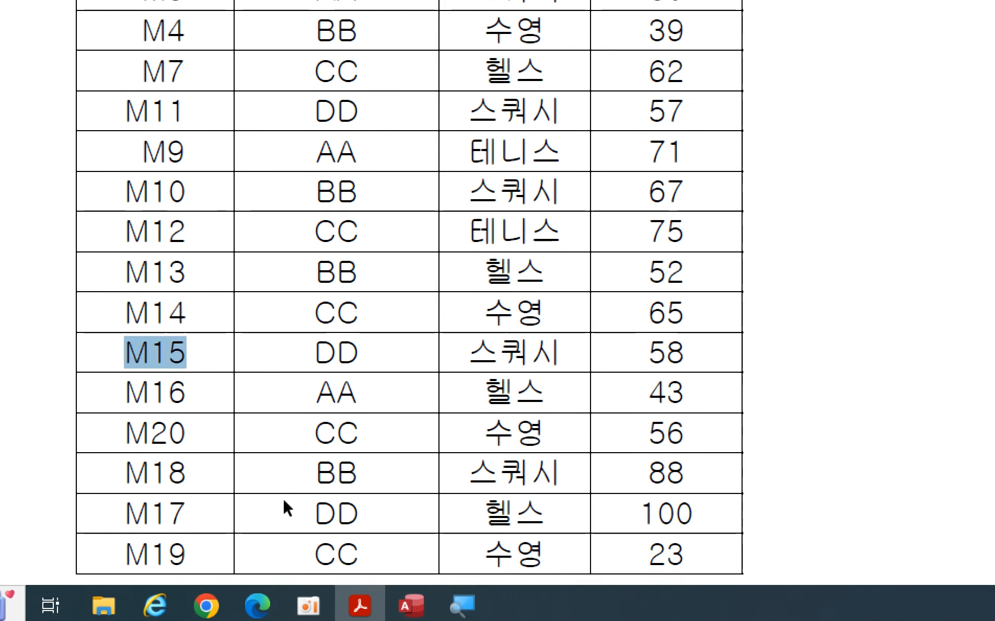
scroll(286, 506, down, 1)
click(423, 602)
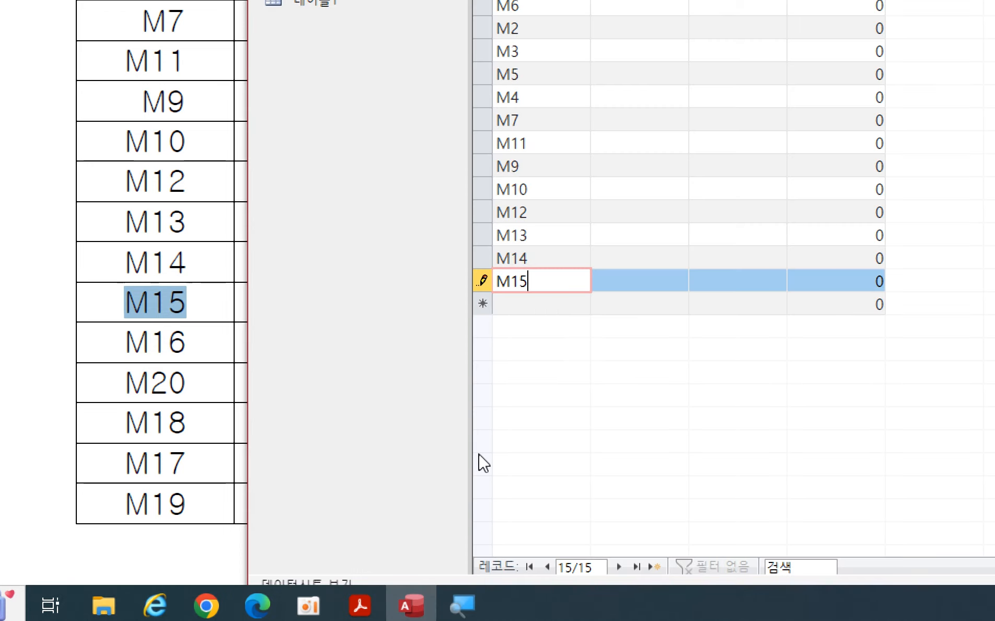
- Complete the 회원번호 column with the member numbers from the last five rows of the exam's usage table
click(542, 303)
text(M16)
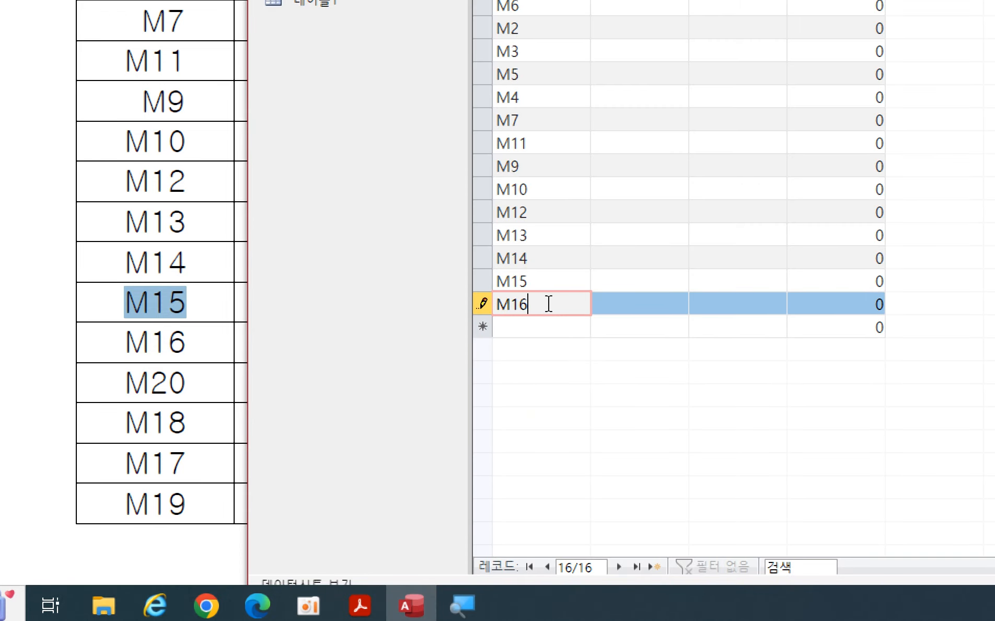
key(Down)
text(M20)
key(Down)
text(M)
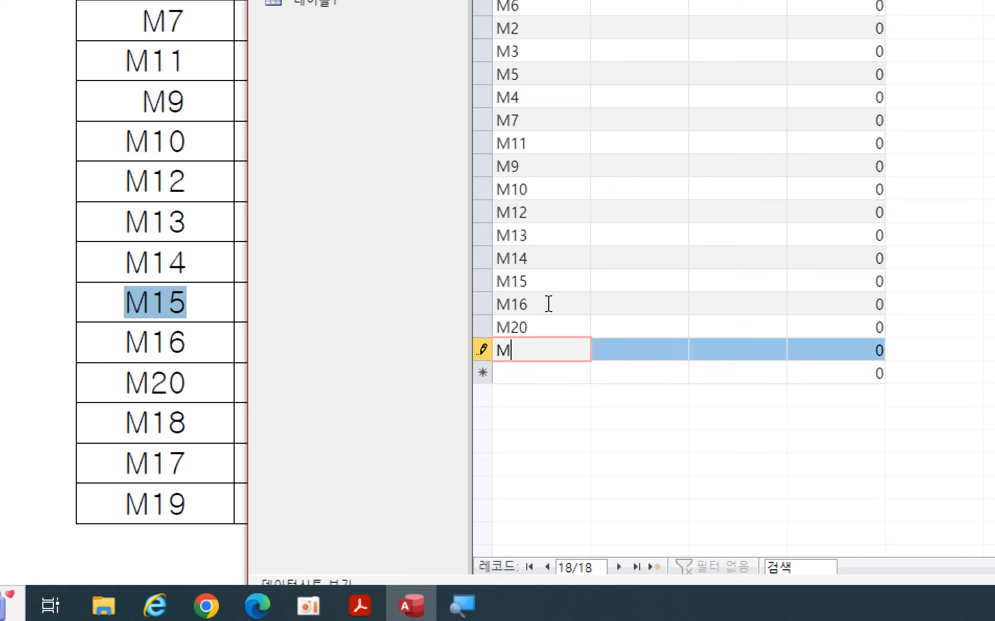
text(18)
key(Down)
text(M17)
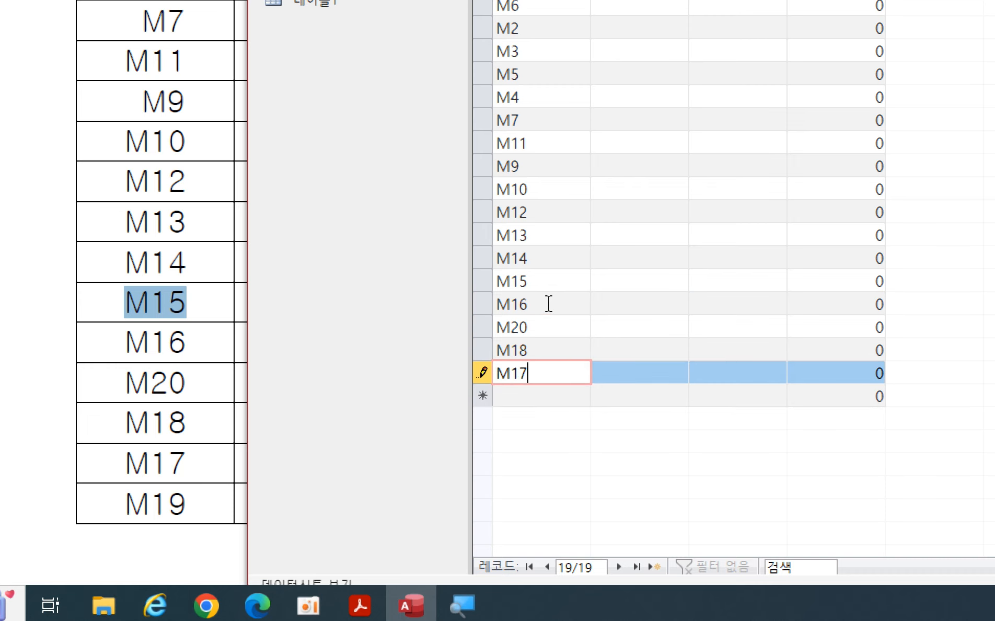
key(Down)
text(M19)
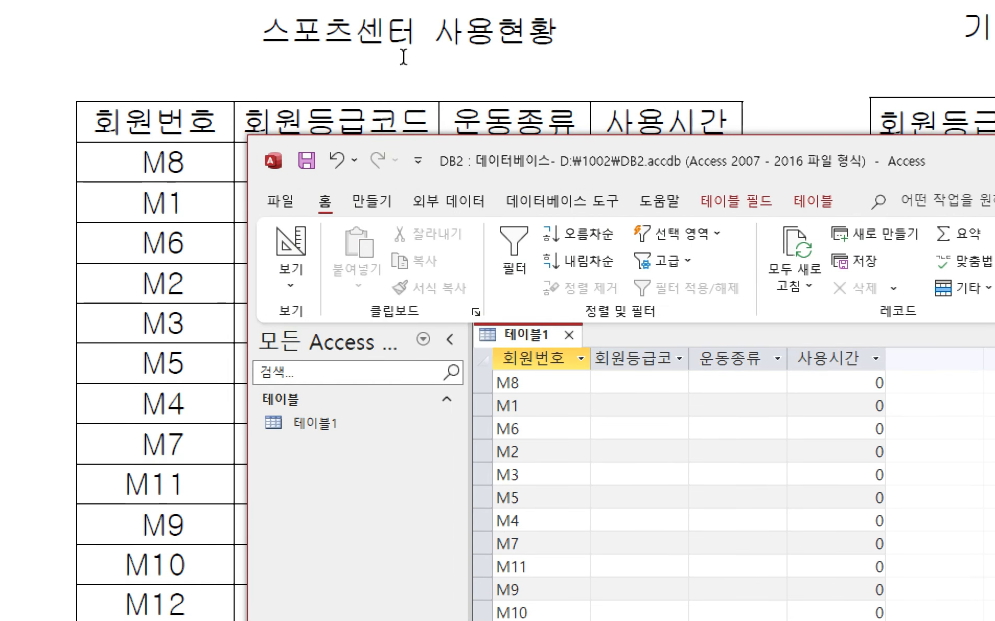
- Rearrange the Access window to uncover the exam PDF's 회원등급코드 column and widen the 회원등급코드 column in 테이블1
click(206, 188)
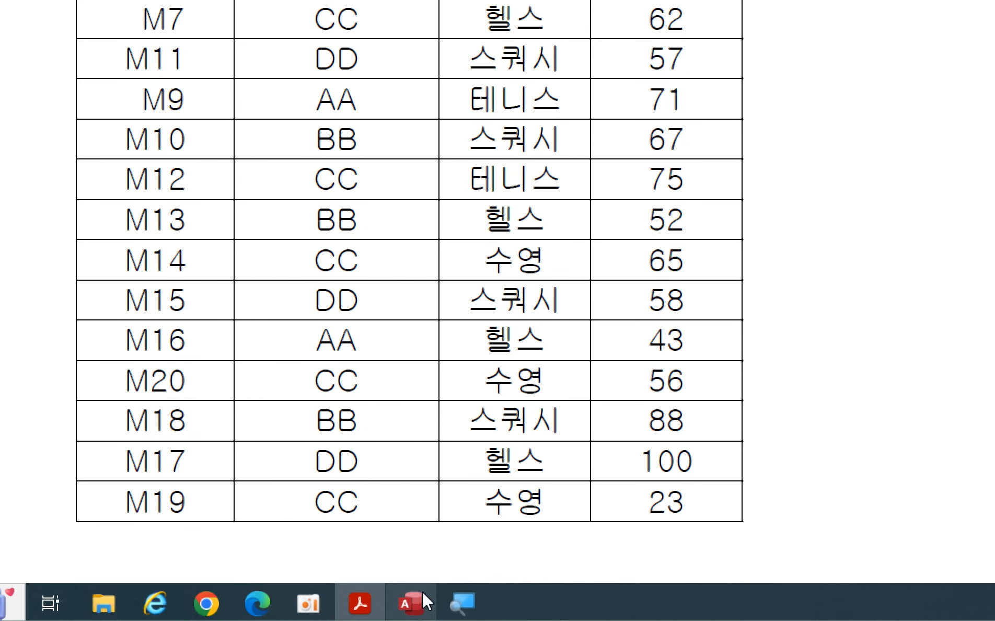
click(423, 601)
drag(477, 137, 674, 52)
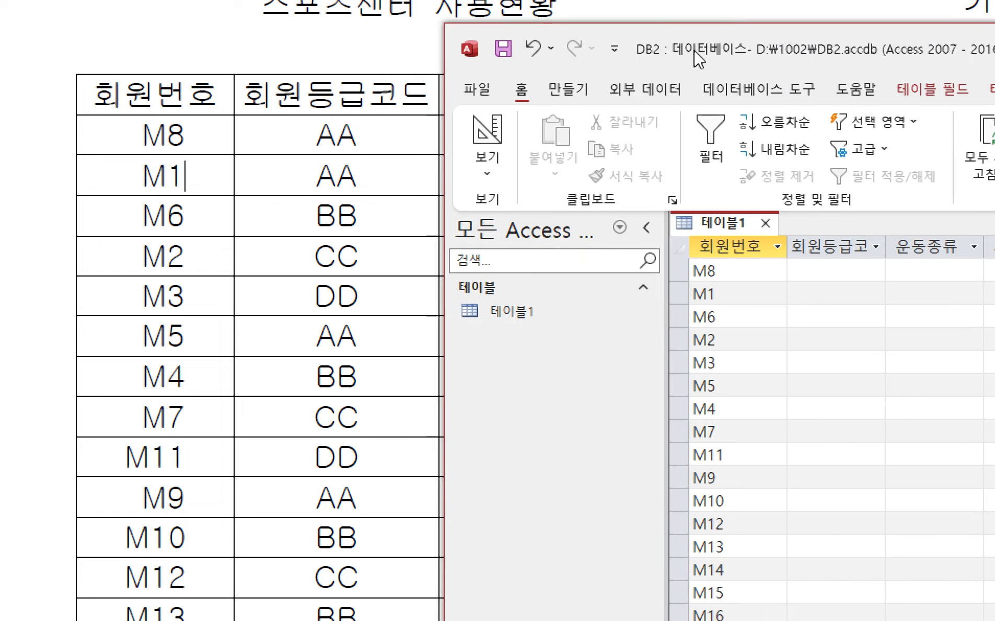
drag(842, 240, 863, 240)
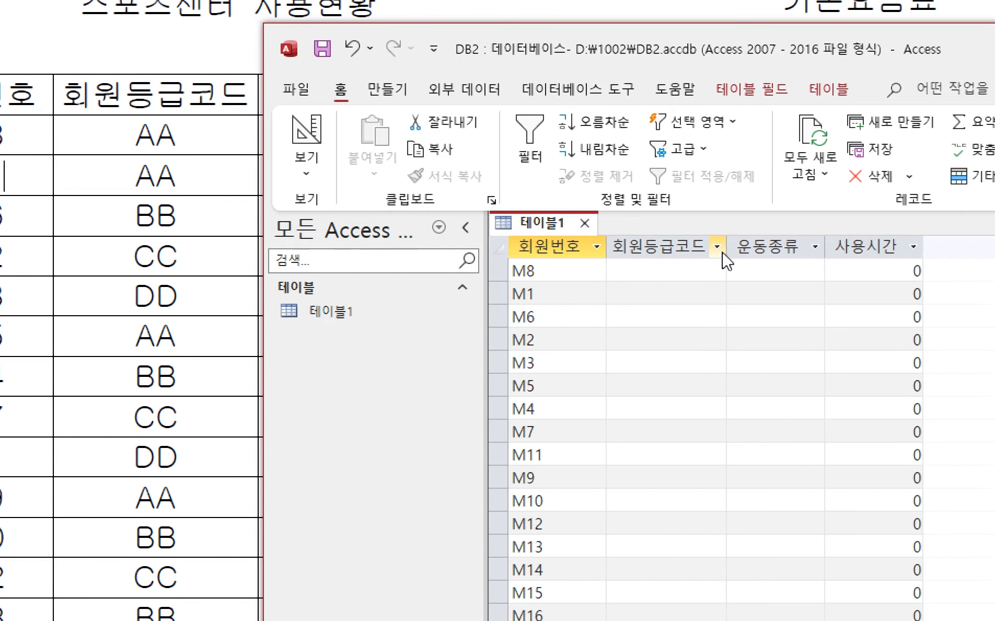
- Enter the codes AA, AA, BB and CC in the 회원등급코드 column for rows 1 to 4
click(677, 271)
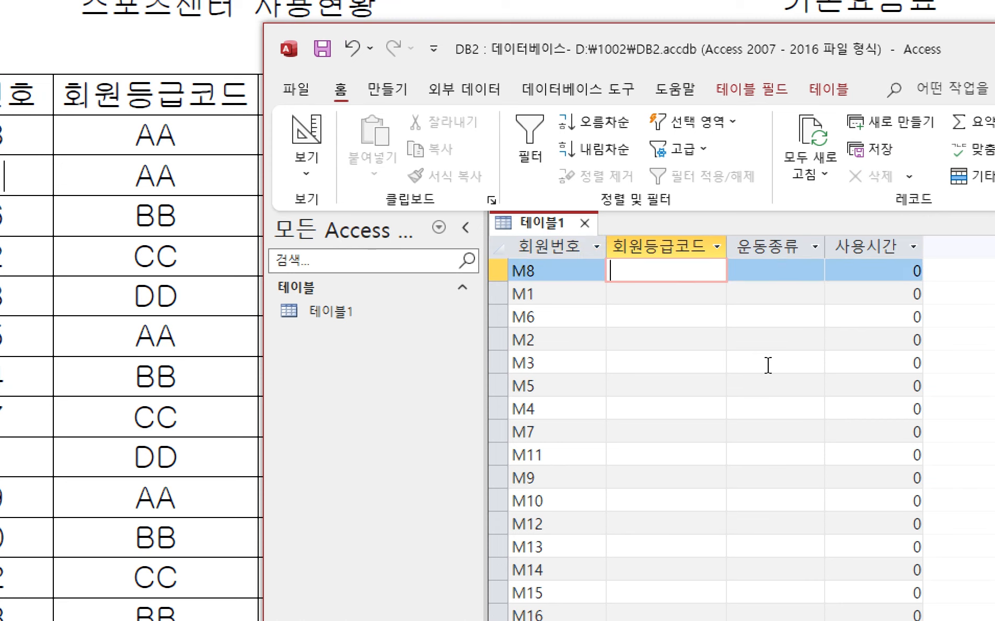
key(Down)
text(A)
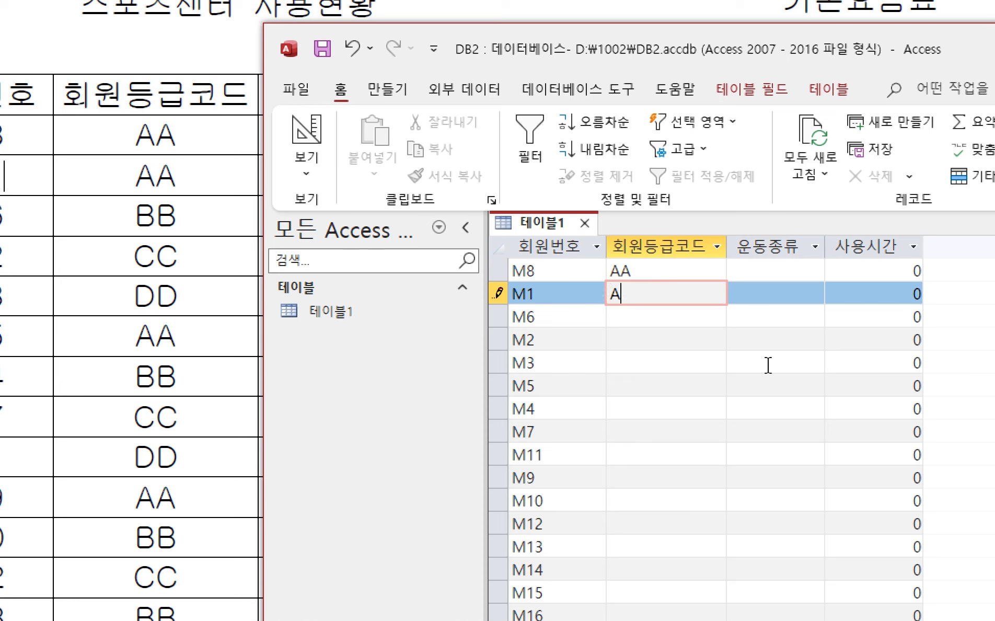
text(A)
key(Down)
key(Down)
text(C)
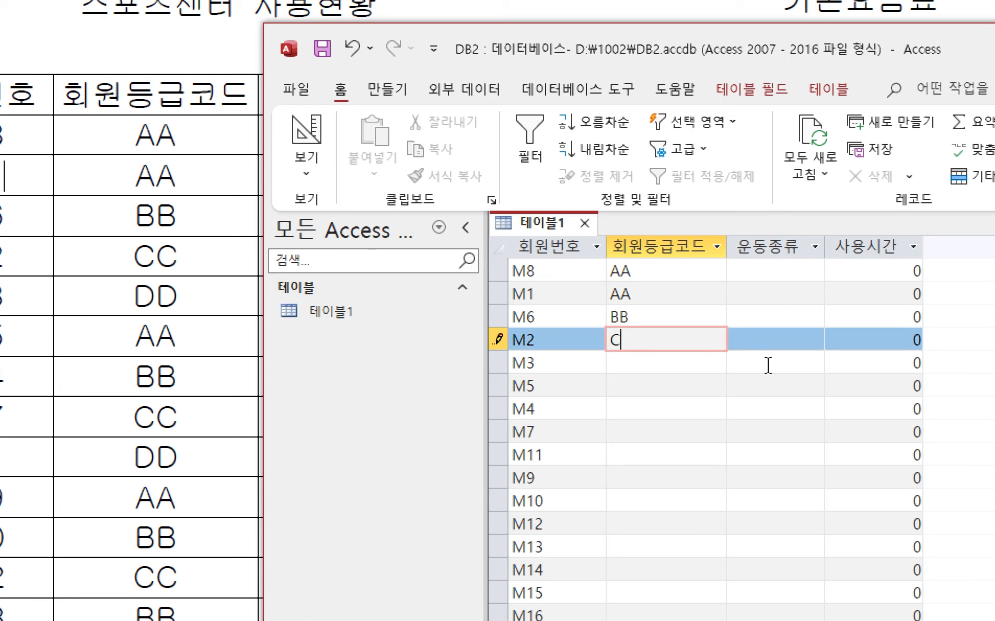
text(C)
- Fill rows 5 to 8 of the 회원등급코드 column with DD, AA, BB and CC
key(Down)
key(Down)
text(AA)
key(Down)
text(BB)
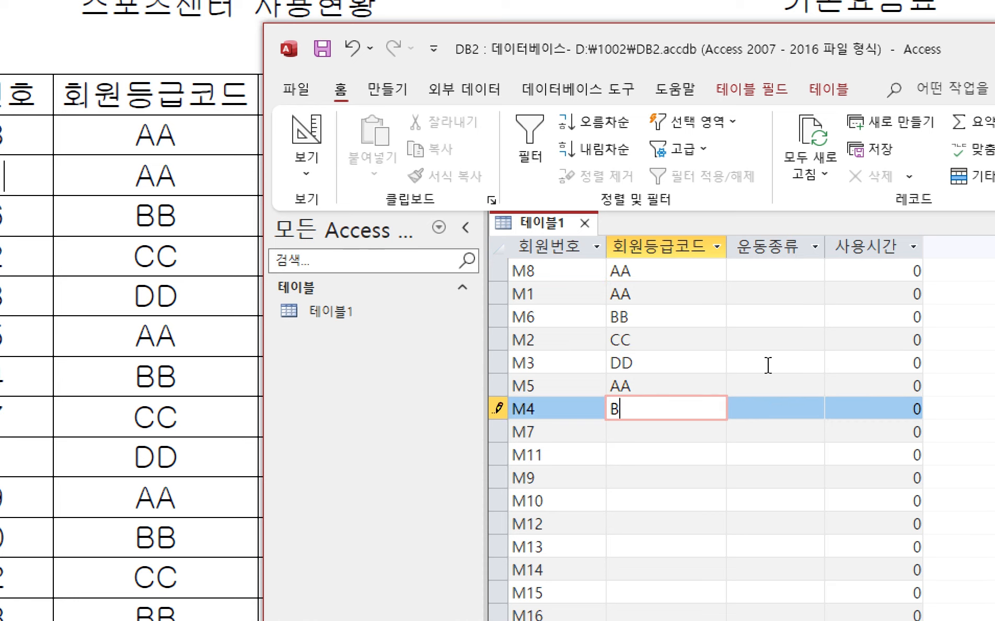
key(Down)
text(CC)
- Enter DD, AA, BB, CC and BB as the 회원등급코드 values of rows 9 to 13
key(Down)
text(DD)
key(Down)
text(AA)
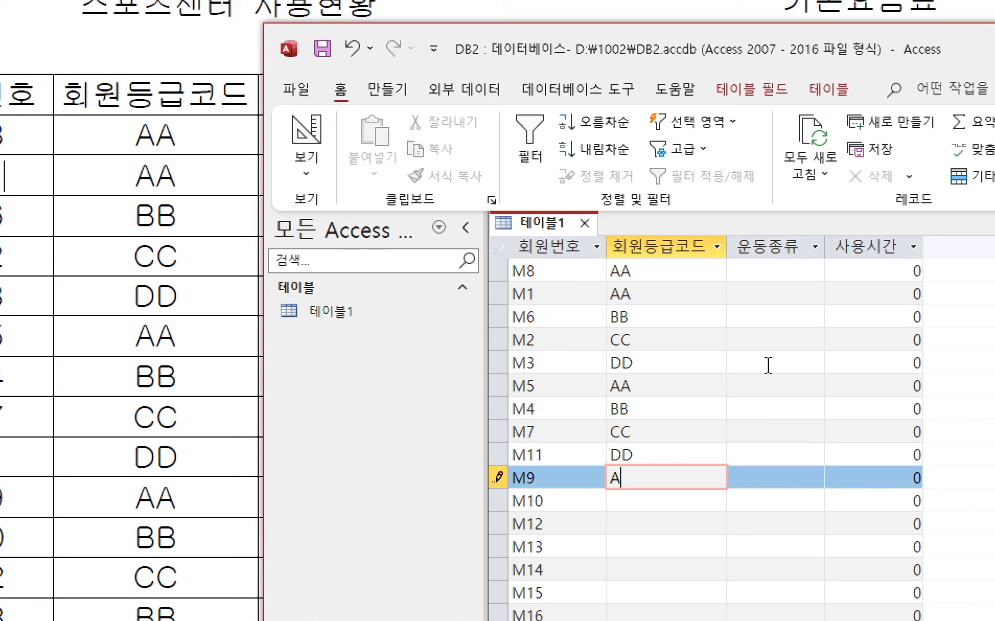
key(Down)
text(BB)
key(Down)
text(CC)
key(Down)
text(B)
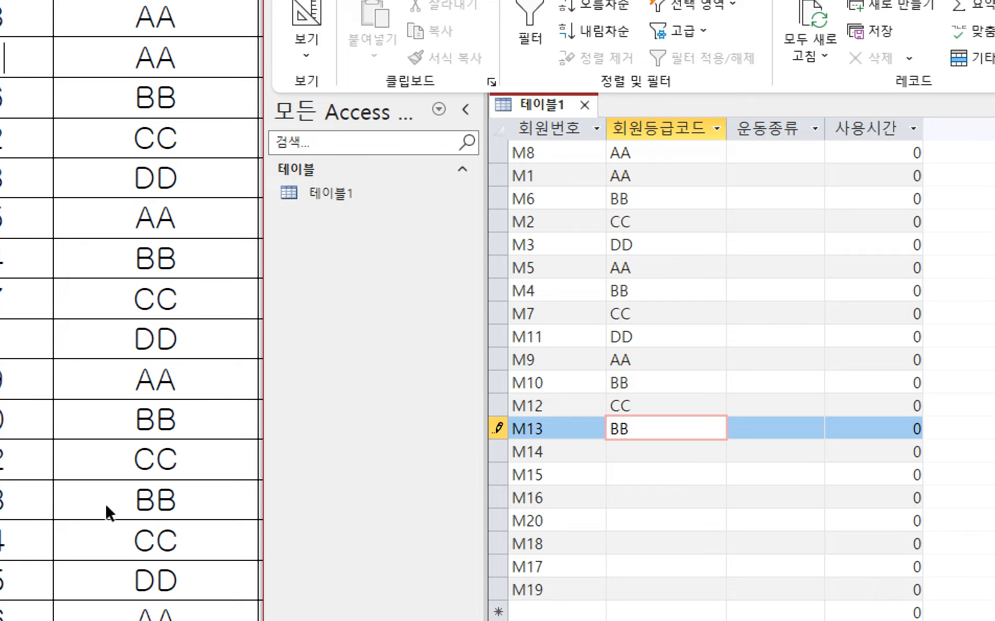
- Highlight the last entered code in the exam PDF, and back in Access enter CC, DD and AA as 회원등급코드 for rows 14 to 16
drag(106, 619, 198, 612)
click(230, 603)
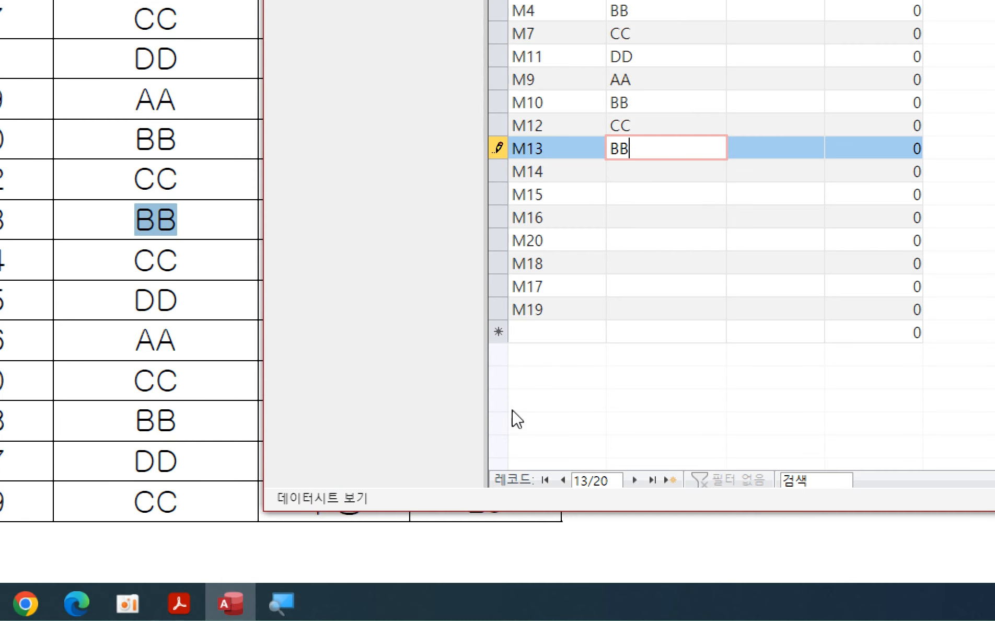
click(654, 212)
double_click(660, 222)
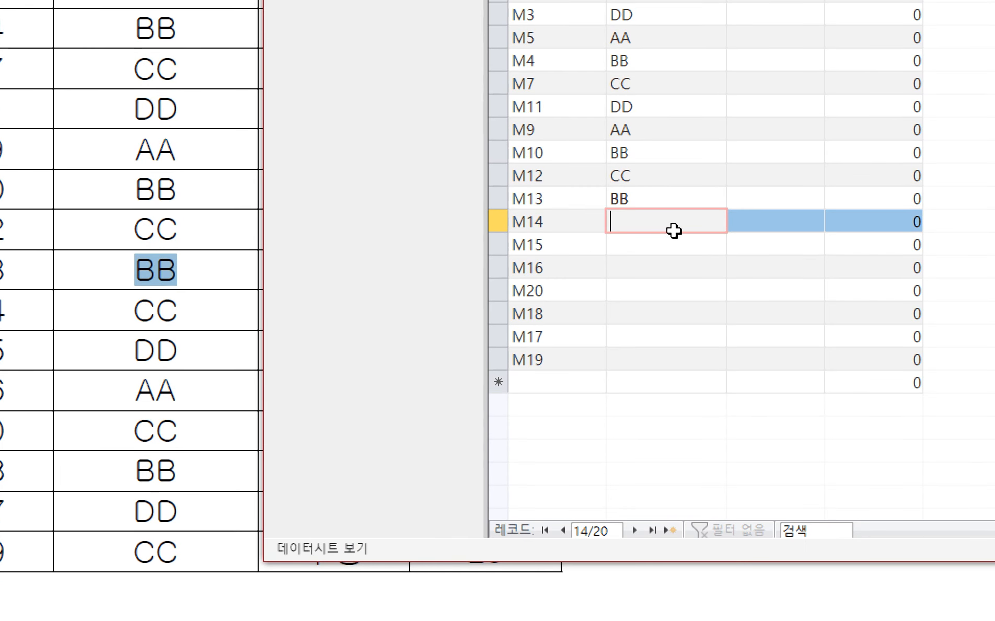
text(CC)
key(Down)
text(DD)
key(Down)
text(AA)
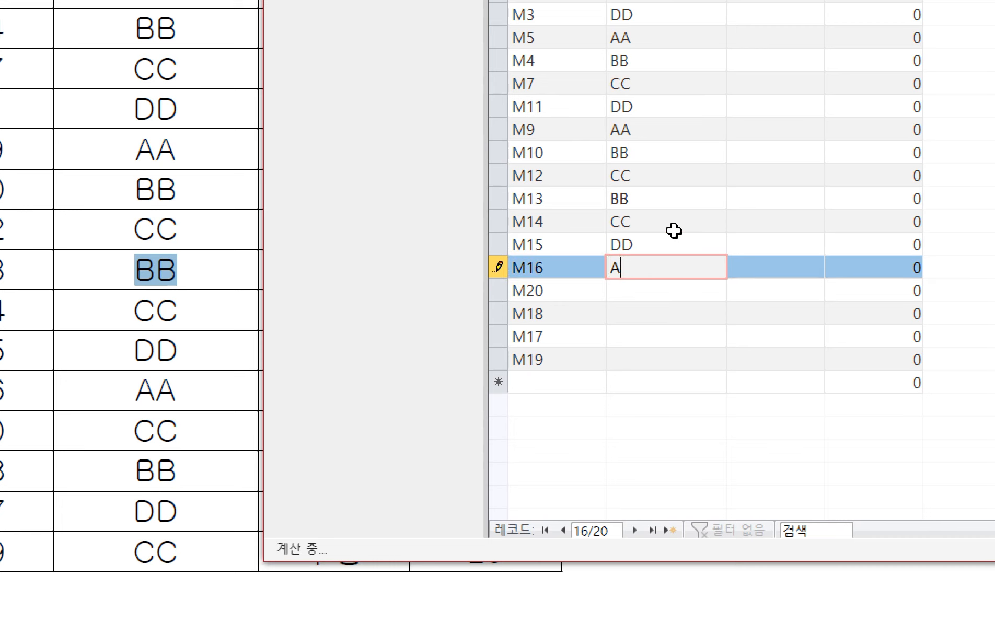
- Complete the 회원등급코드 column by entering CC, BB, DD and CC in rows 17 to 20
key(Down)
text(CC)
key(Down)
text(BB)
key(Down)
text(DD)
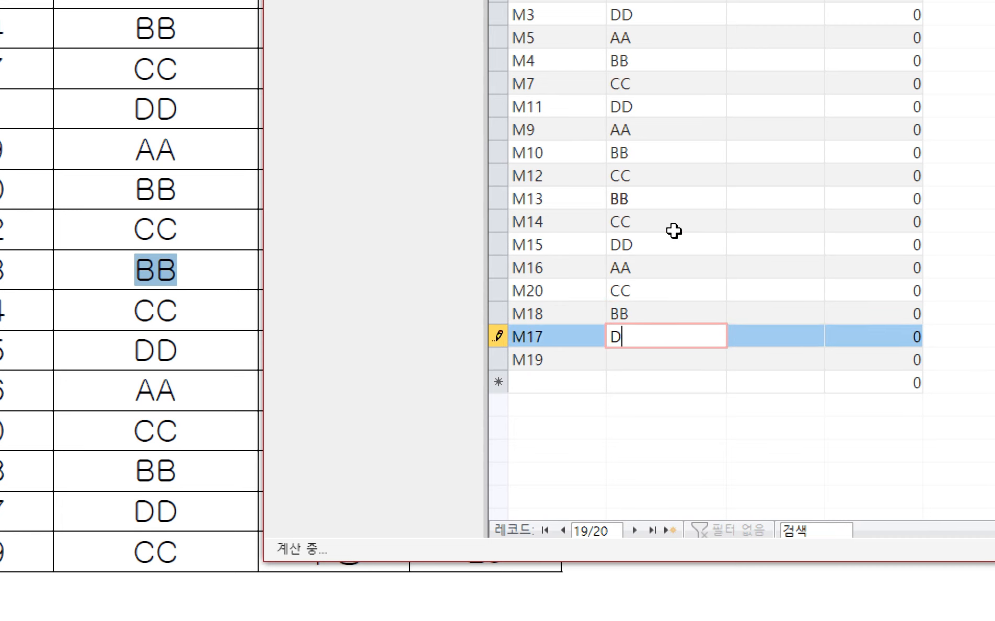
key(Down)
text(C)
key(Tab)
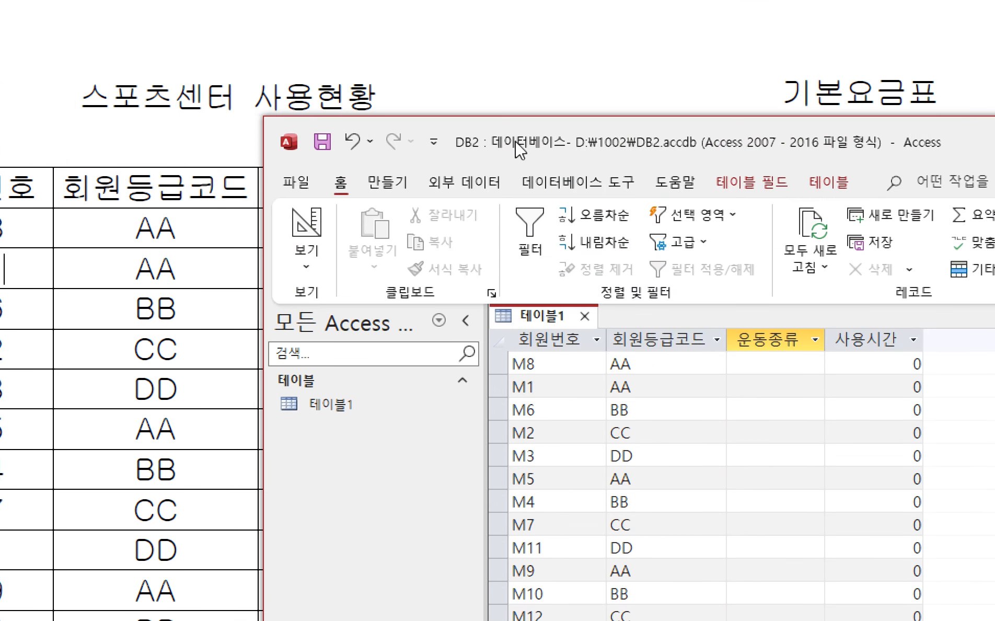
- Move the Access window off the exam's 운동종류 column and enter 테니스, 수영 and 스쿼시 as 운동종류 in rows 1 to 3
drag(690, 141, 674, 129)
click(941, 344)
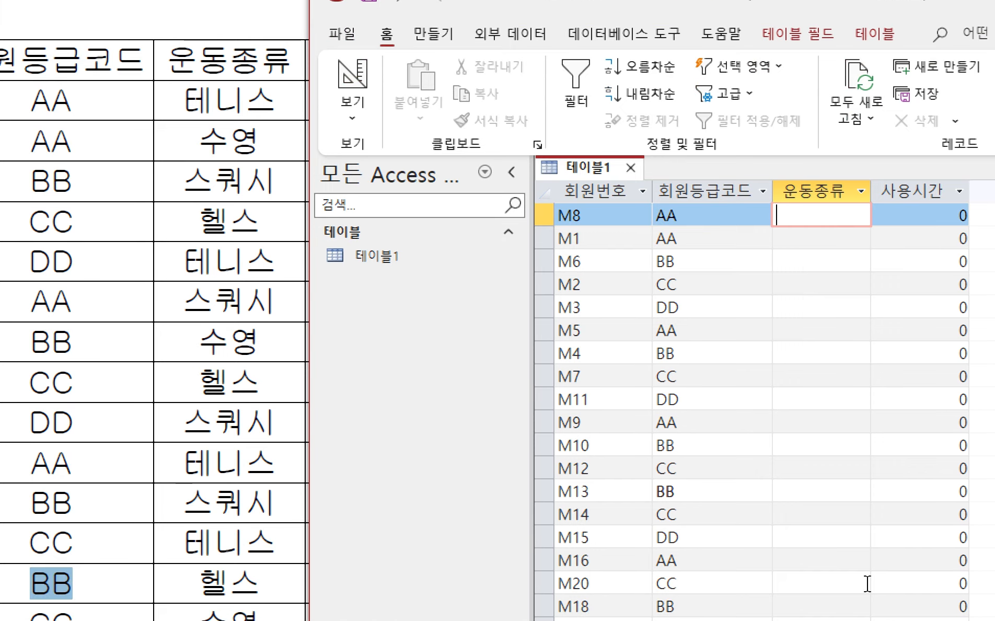
text(테니스)
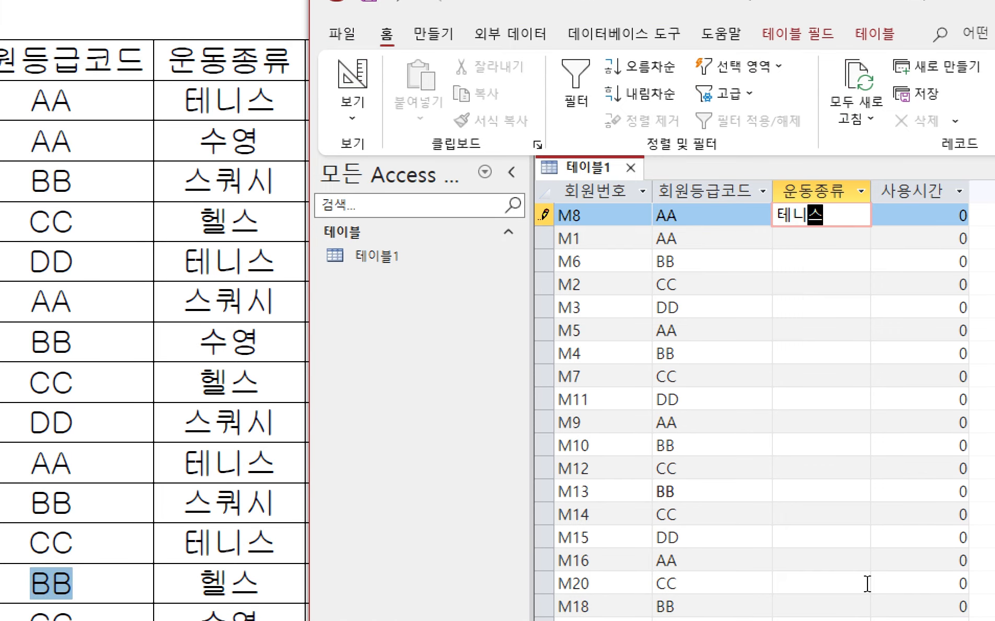
key(Down)
text(수영)
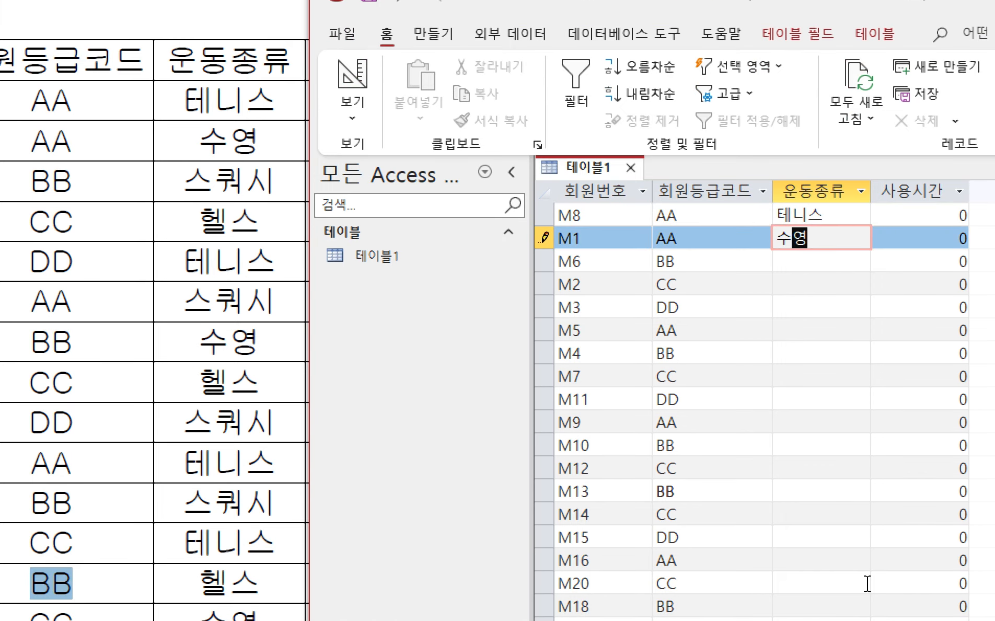
key(Down)
text(스쿼시)
key(Down)
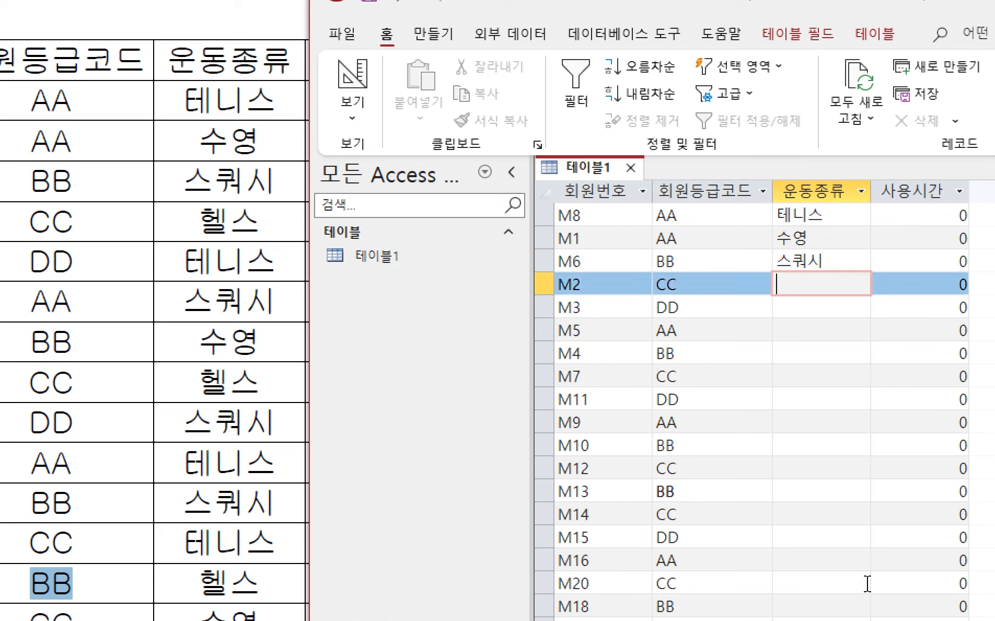
- Enter 헬스, 테니스, 스쿼시 and 수영 in the 운동종류 column for rows 4 to 7
text(ㅎ헬스)
key(Down)
text(테니스)
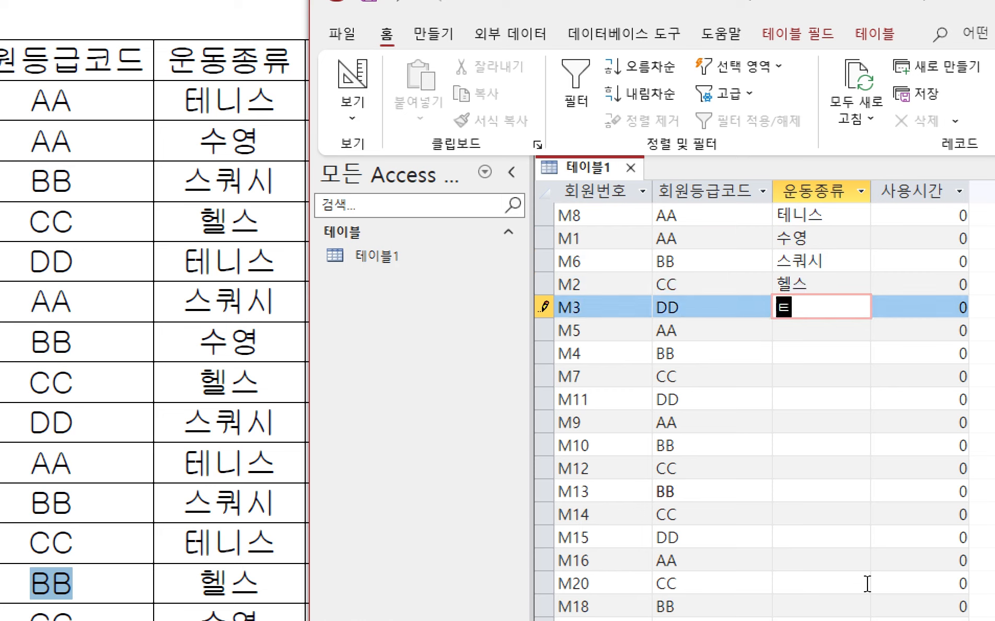
key(Down)
text(스쿼시)
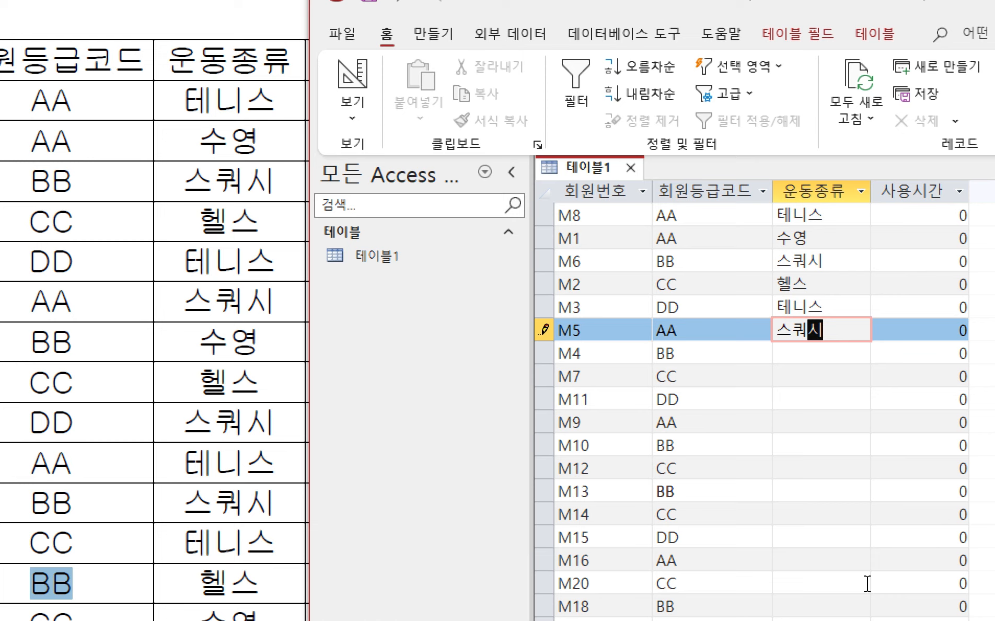
key(Down)
text(수여ㅇ)
key(Down)
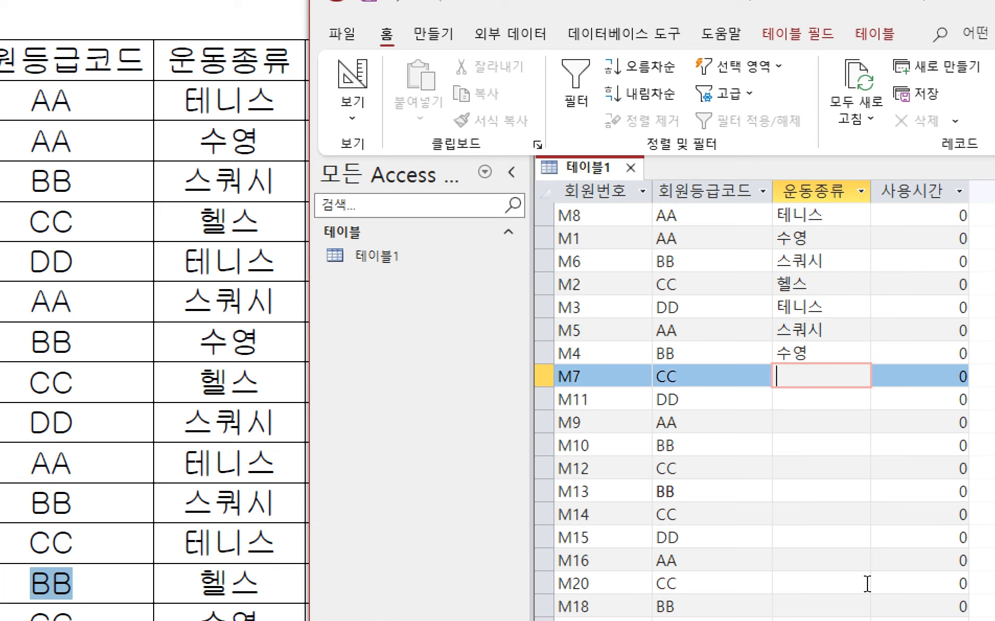
- Fill rows 8 to 13 of the 운동종류 column with 헬스, 스쿼시, 테니스, 스쿼시, 테니스 and 헬스
text(헬스)
key(Down)
text(스쿼시)
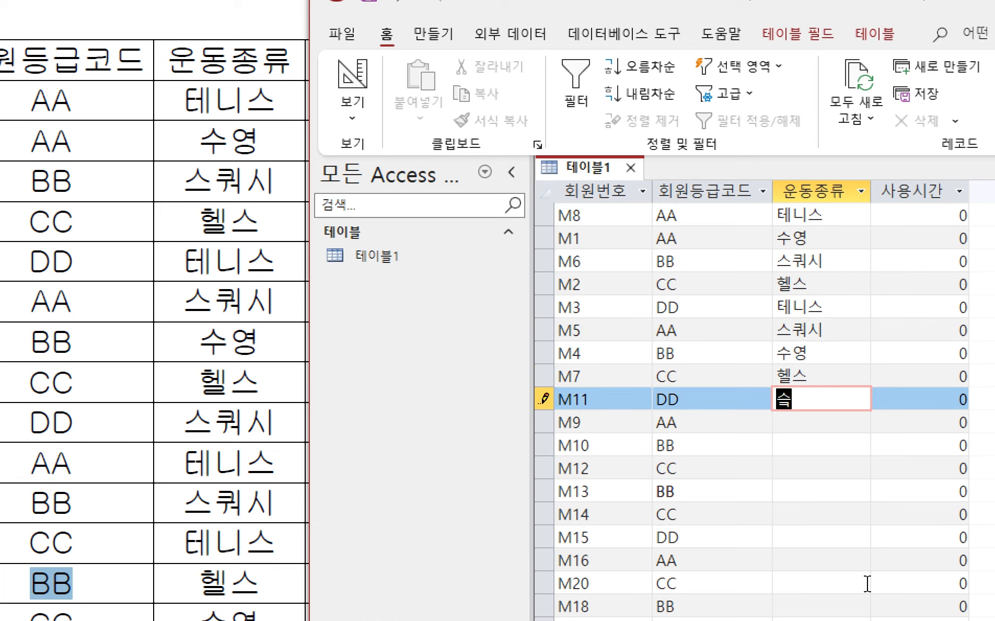
key(Down)
text(테니스)
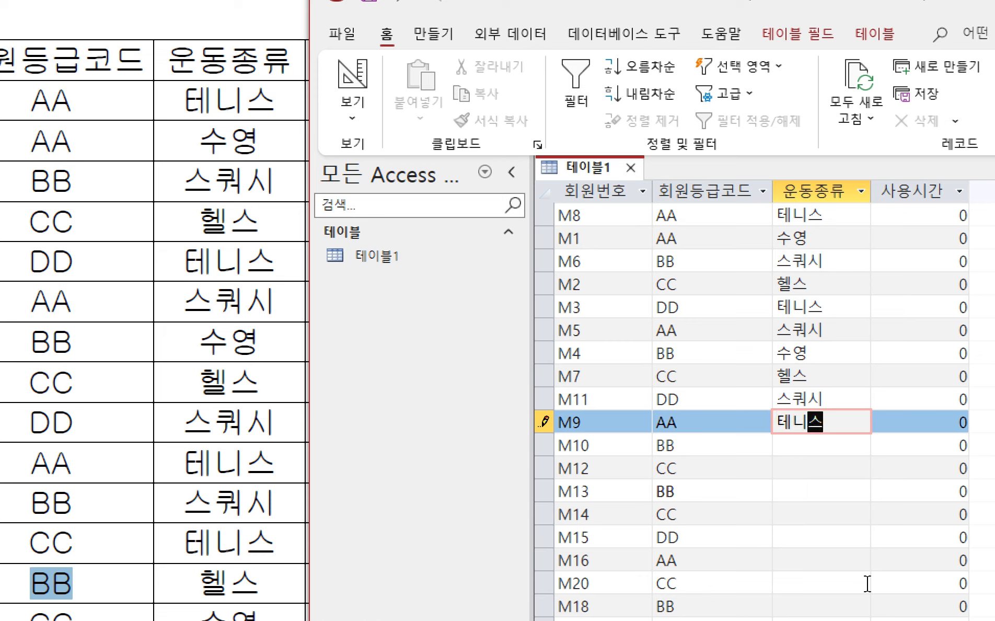
key(Down)
text(스쿼시)
key(Down)
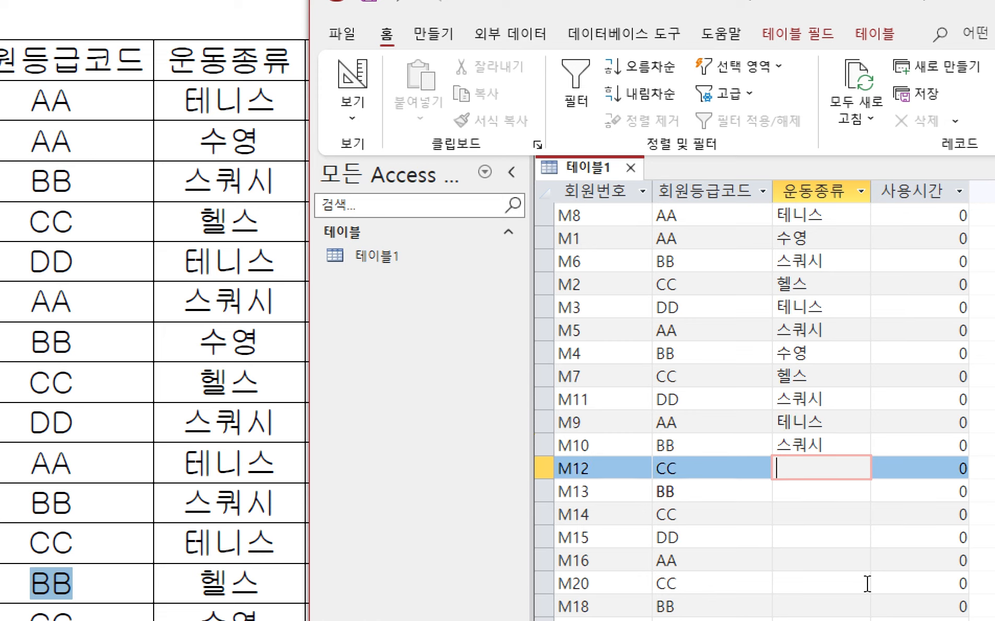
text(테니스)
key(Down)
text(헬스)
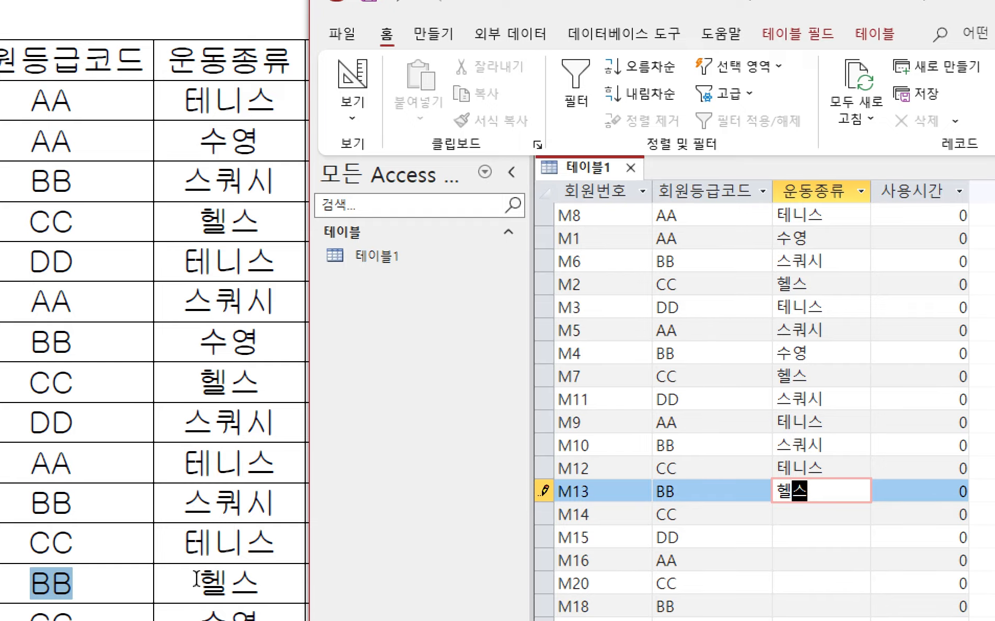
- Highlight the last entered 헬스 in the exam PDF, and back in Access enter 수영 and 스쿼시 as 운동종류 for rows 14 and 15
drag(197, 579, 245, 578)
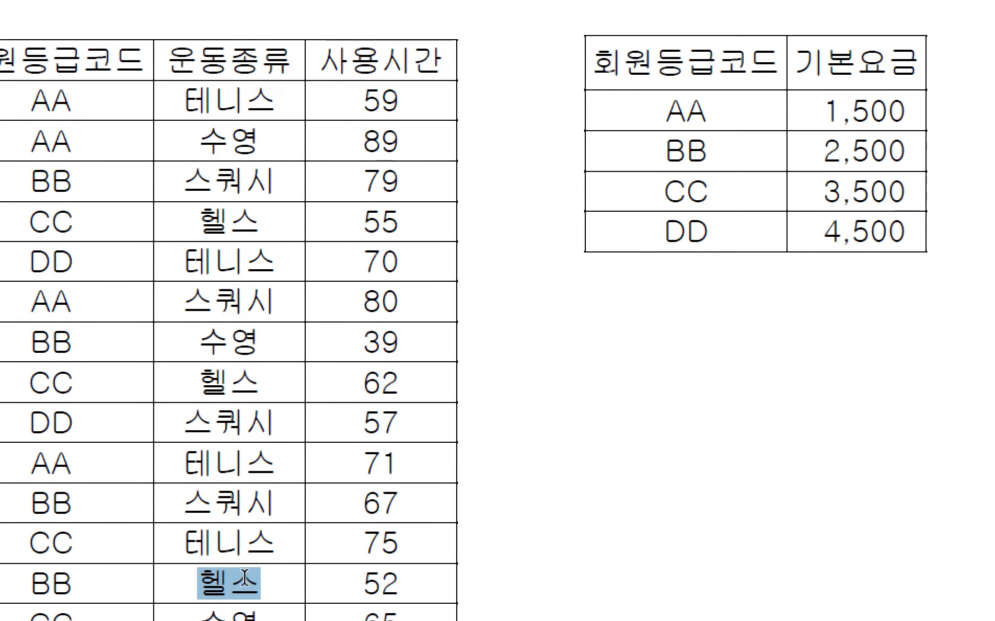
click(127, 604)
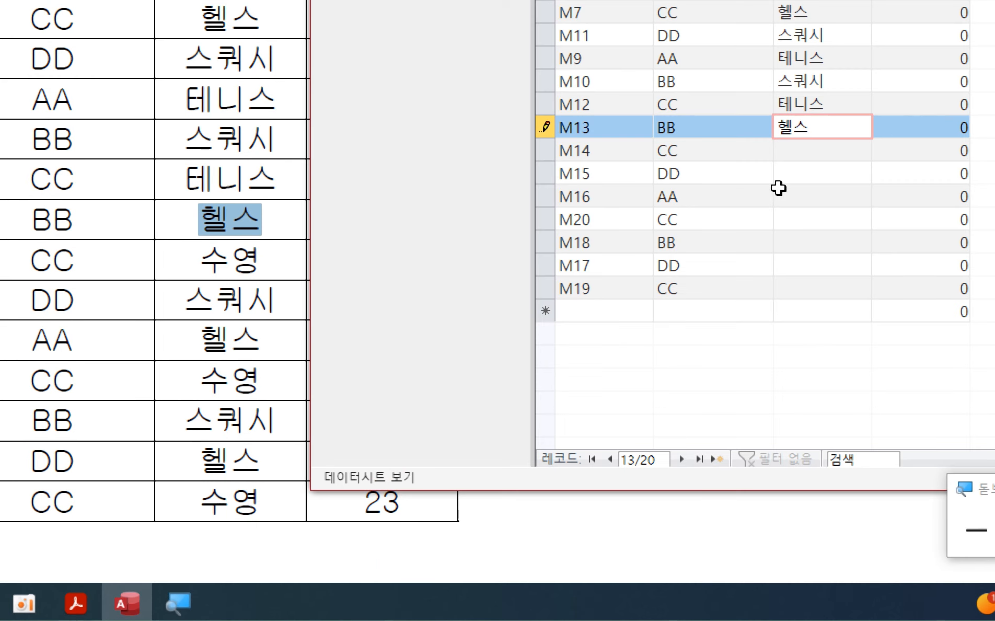
click(814, 154)
text(수영)
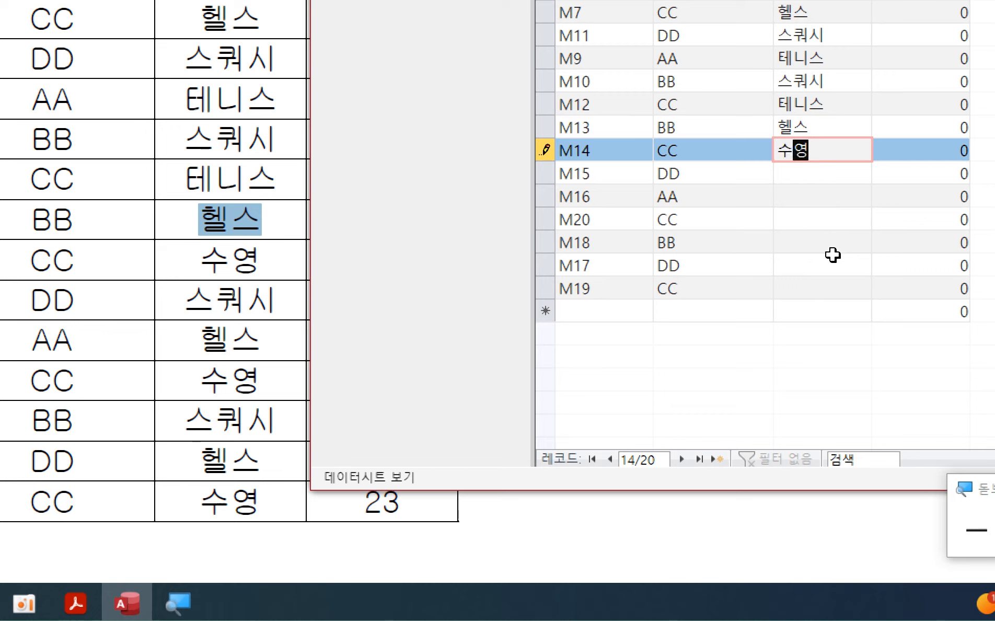
key(Down)
text(슼쿼시)
key(Down)
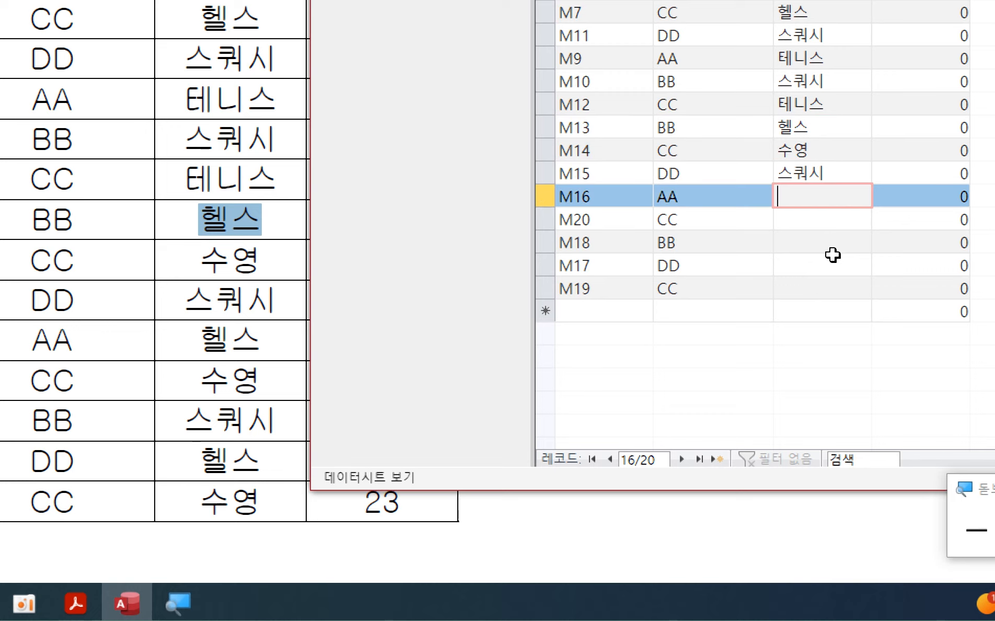
- Enter 헬스, 수영 and 스쿼시 in the 운동종류 column for rows 16 to 18
text(헬스)
key(Down)
text(수영)
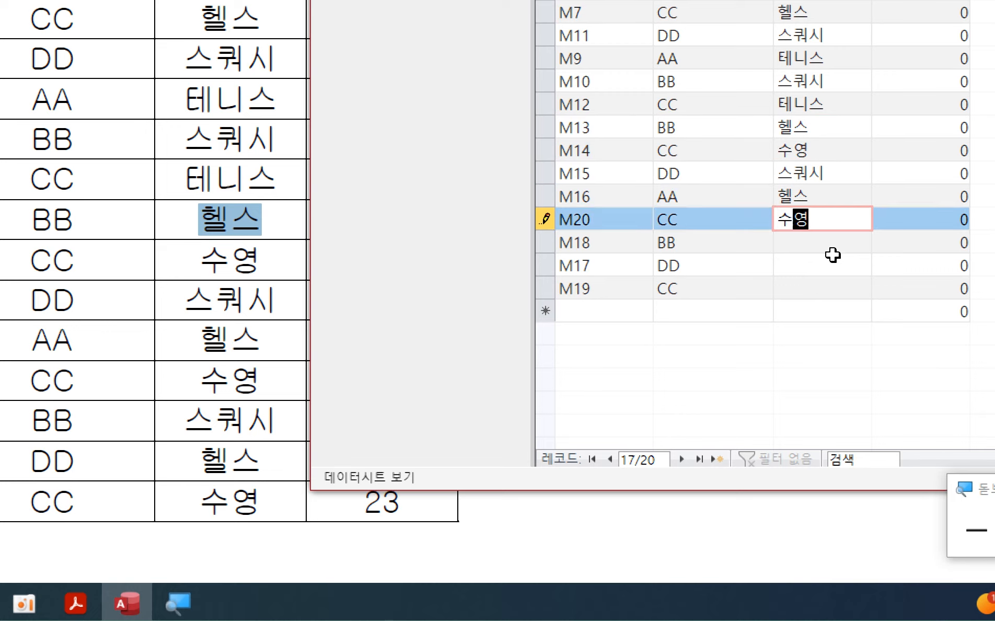
key(Down)
text(스쿼시)
key(Down)
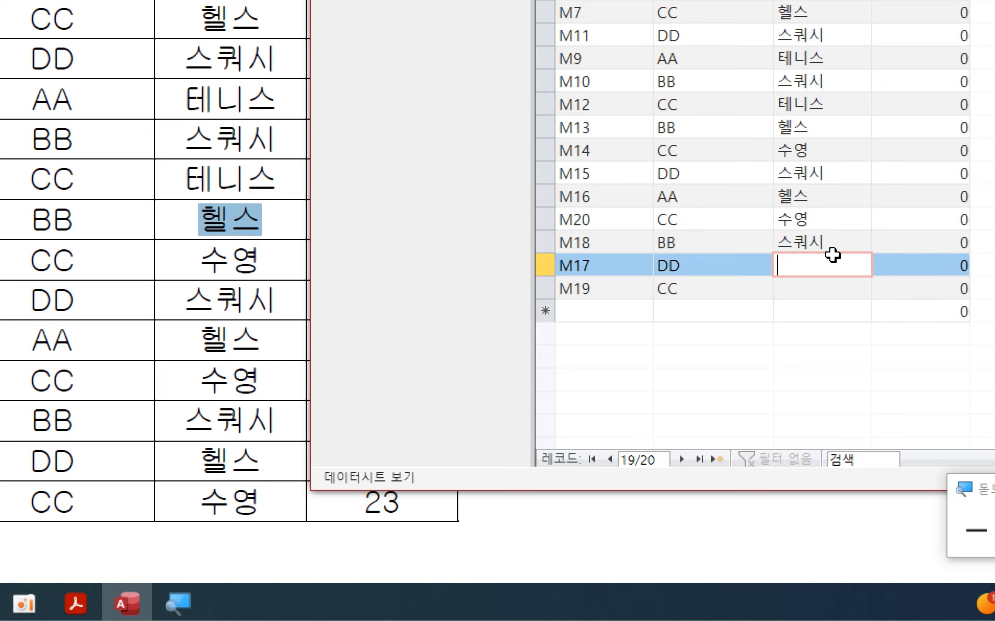
- Enter 헬스 and 수영 in the 운동종류 column for rows 19 and 20
text(헬스)
key(Down)
text(수영)
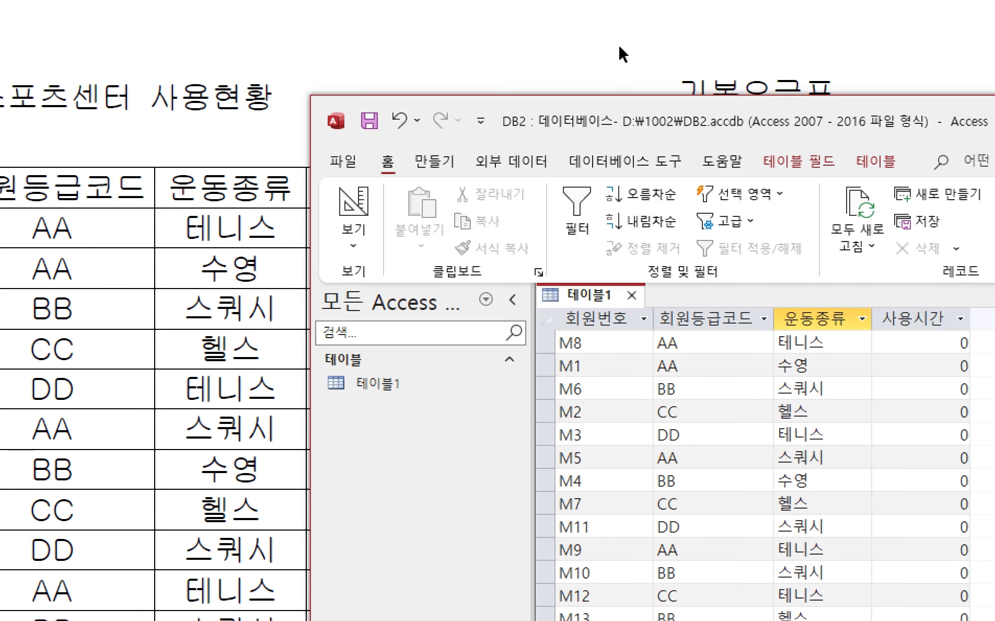
- Move the Access window off the exam PDF's 사용시간 column, mark the first value there and return to Access
drag(620, 113, 764, 118)
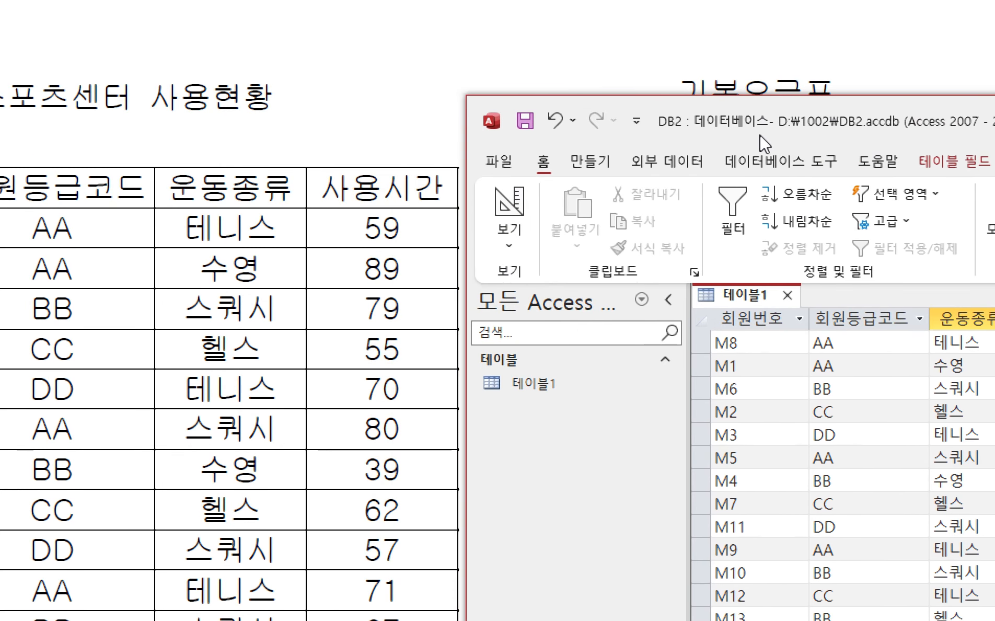
click(385, 229)
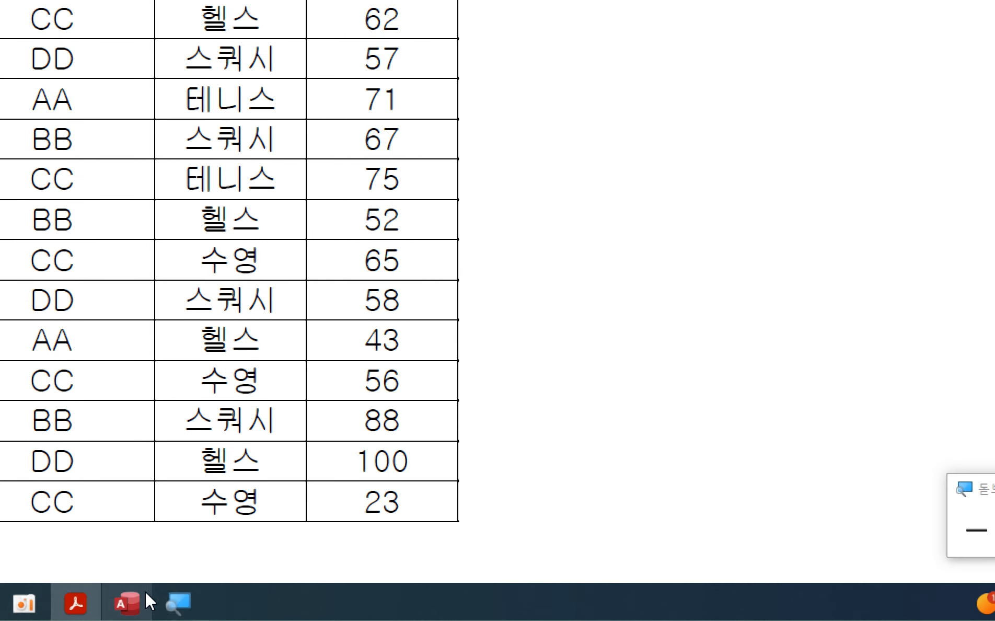
click(145, 592)
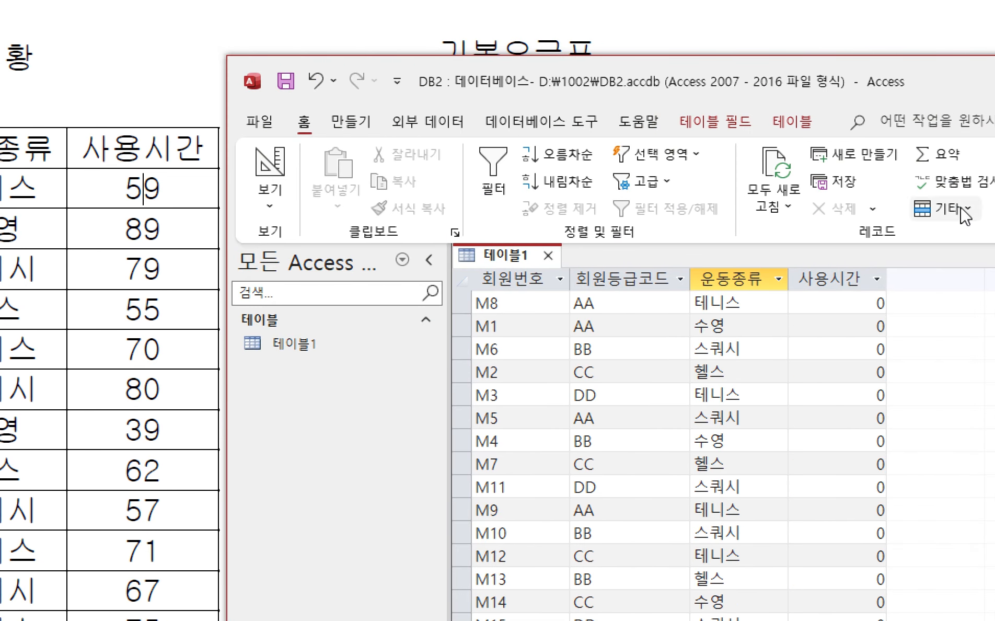
- Set 사용시간 to 59 for the first record, M8
click(837, 302)
text(59)
key(Down)
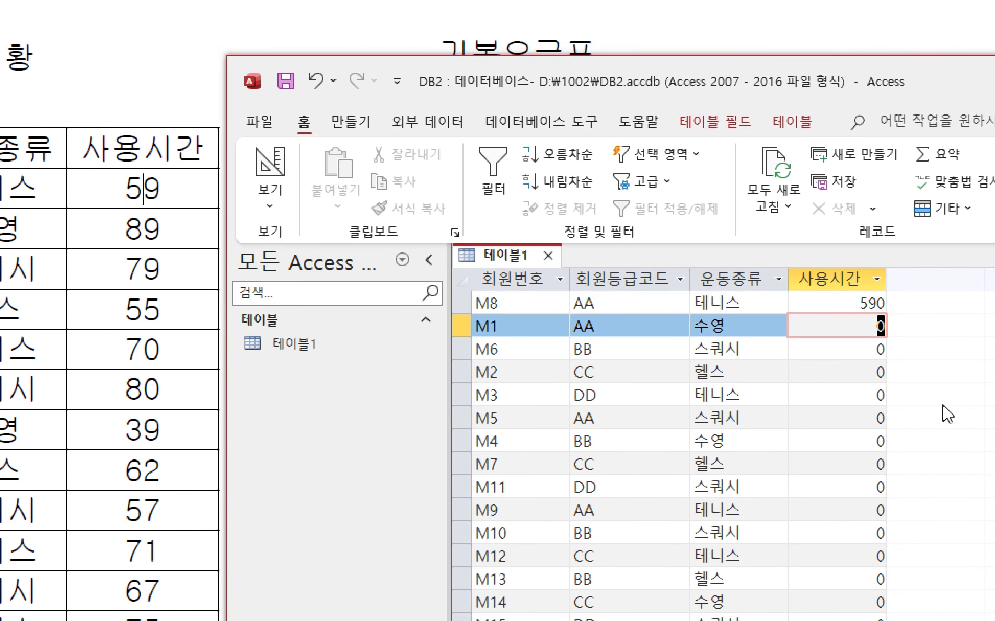
key(Up)
text(59)
key(Down)
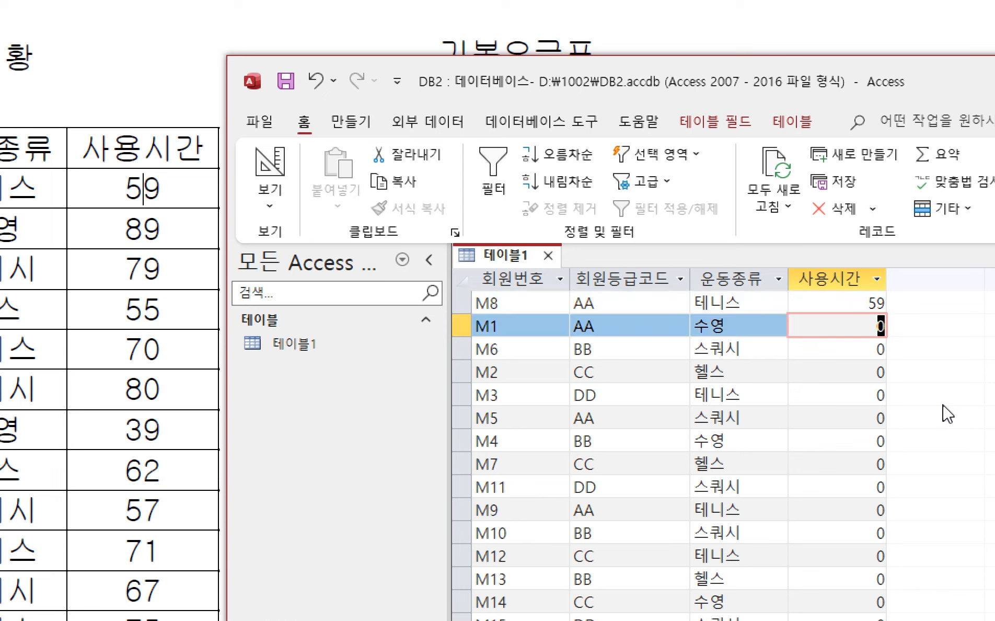
- Enter 89, 79 and 55 in the 사용시간 column for rows 2 to 4
text(89)
key(Down)
text(79)
key(Down)
text(55)
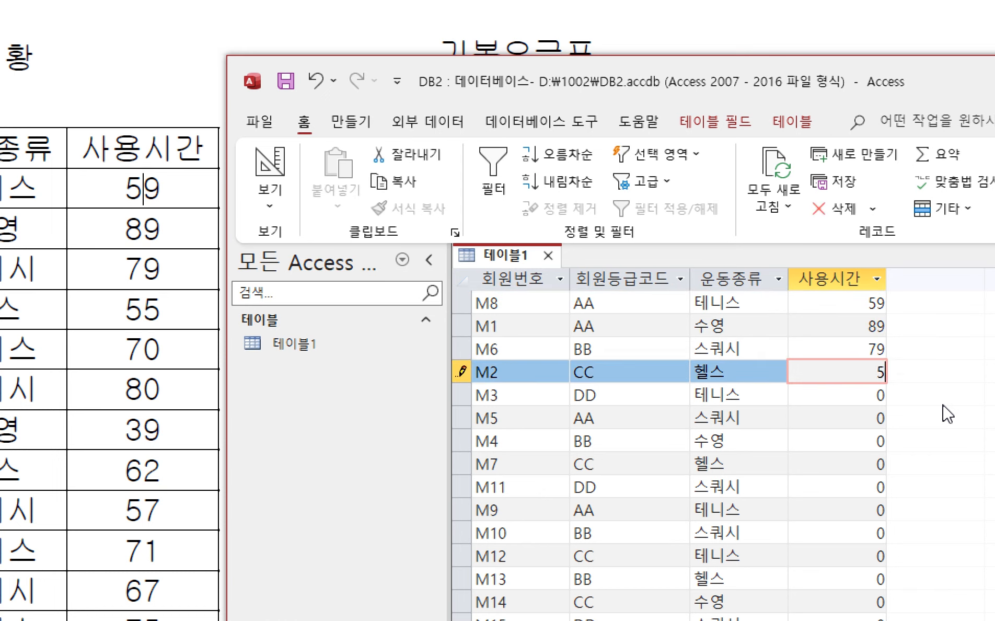
key(Down)
- Enter 70, 80 and 39 in the 사용시간 column for rows 5 to 7
text(70)
key(Down)
text(80)
key(Down)
text(3)
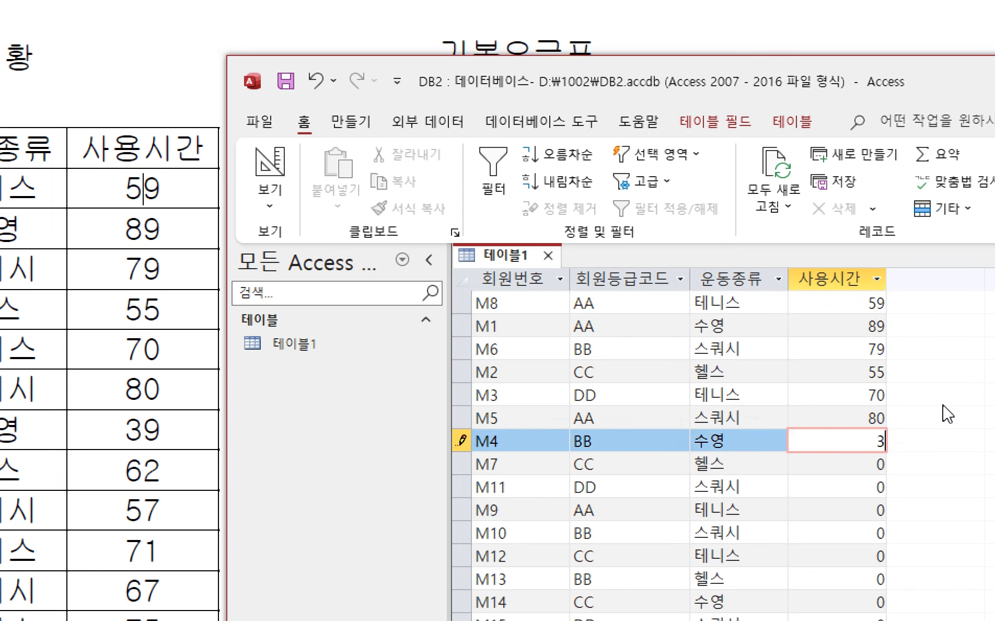
text(9)
key(Down)
- Fill rows 8 to 11 of the 사용시간 column with 62, 57, 71 and 67
text(62)
key(Down)
text(57)
key(Down)
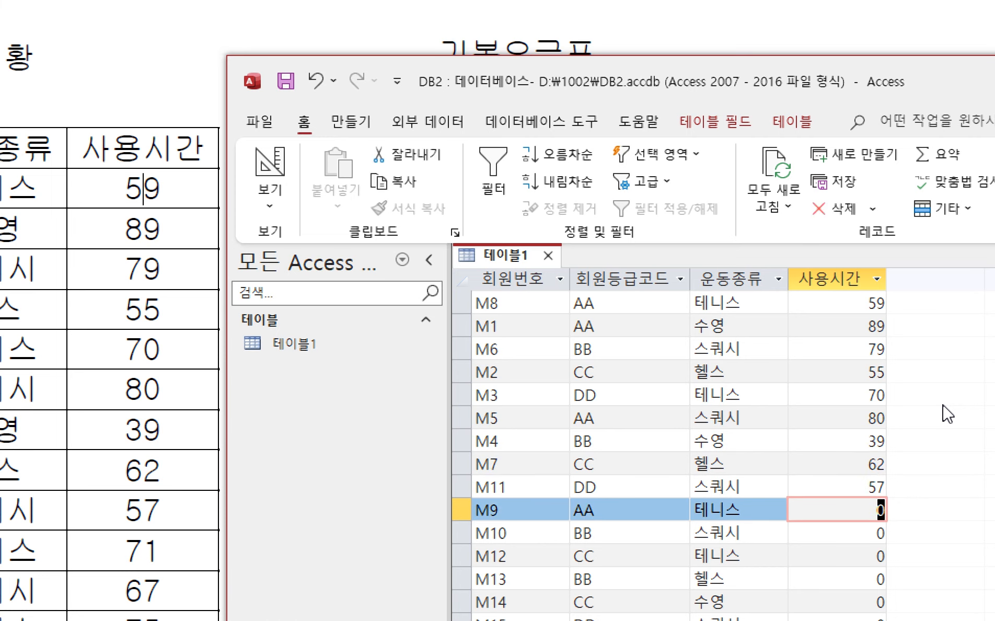
text(71)
key(Down)
text(67)
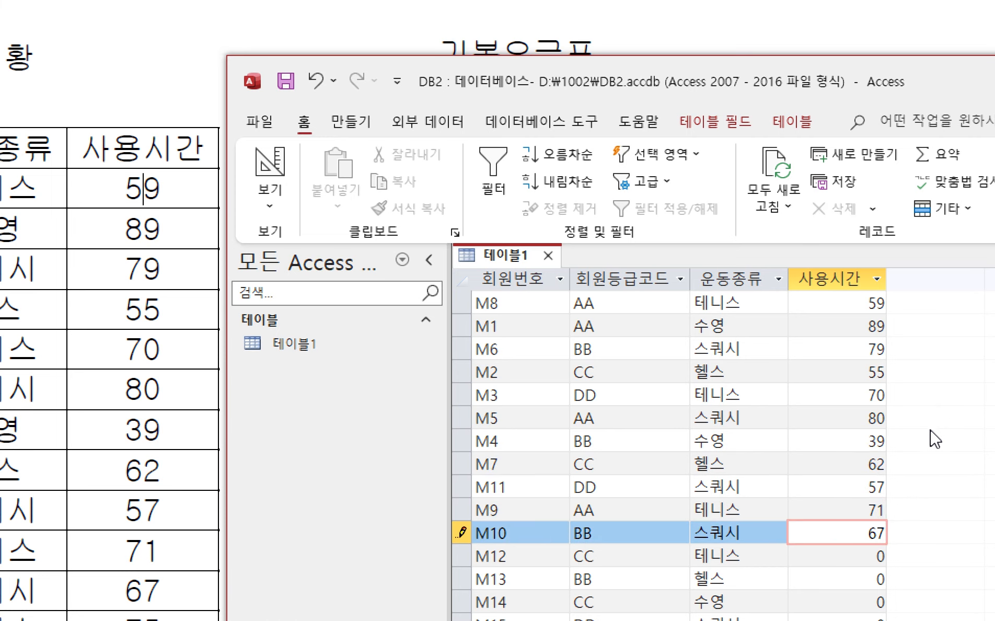
- Highlight the last entered 67 in the exam PDF, and back in Access enter 75 as 사용시간 for M12
drag(127, 588, 168, 582)
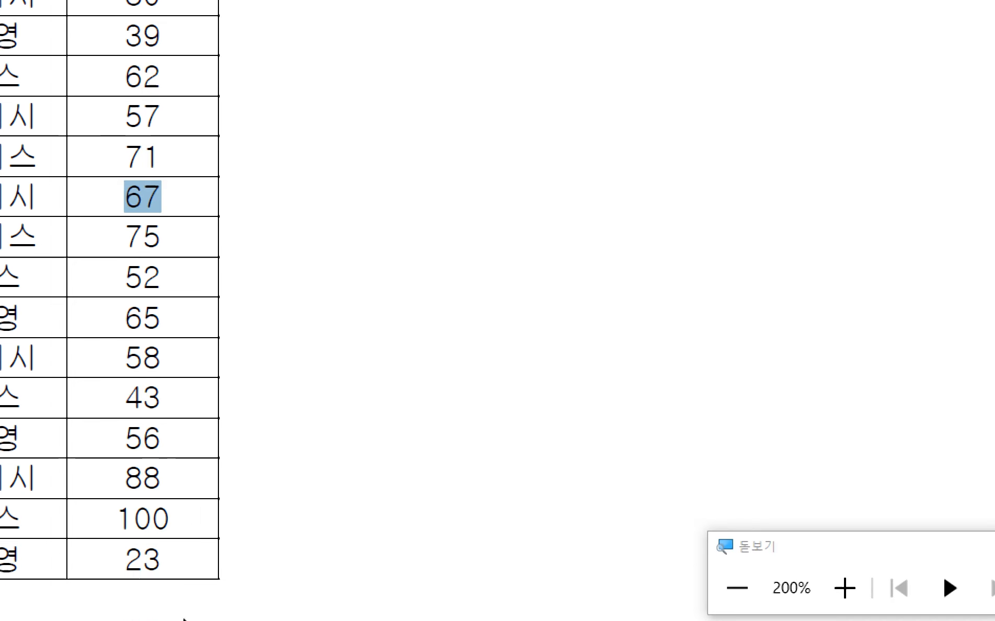
click(138, 600)
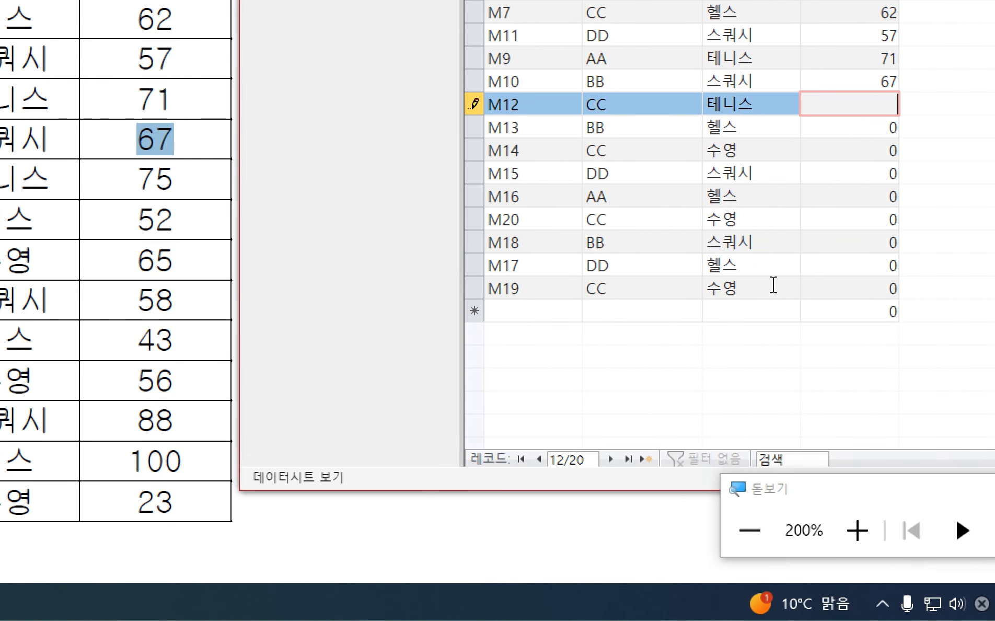
text(75)
key(Down)
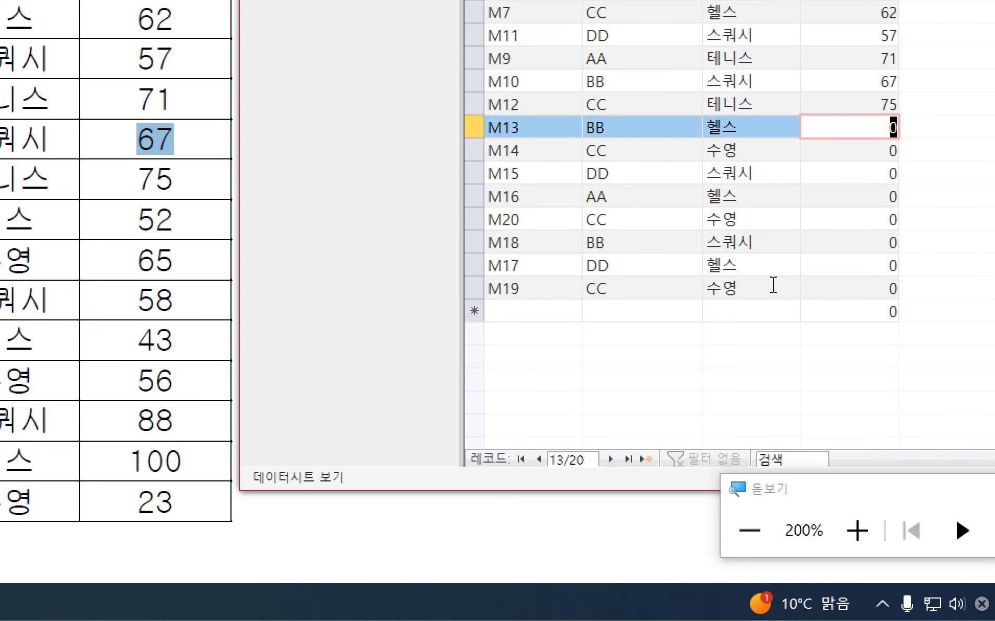
- Fill rows 13 to 16 of the 사용시간 column with 52, 65, 58 and 43
text(52)
key(Down)
text(65)
key(Down)
text(58)
key(Down)
text(43)
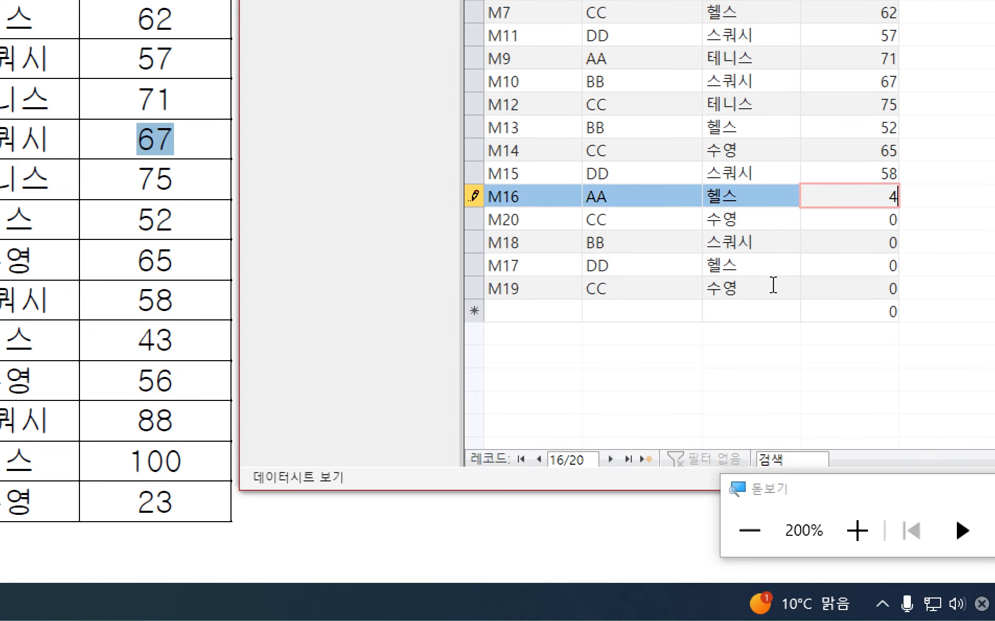
key(Down)
- Fill rows 17 to 20 of the 사용시간 column with 56, 88, 100 and 23
text(56)
key(Down)
text(88)
key(Down)
text(100)
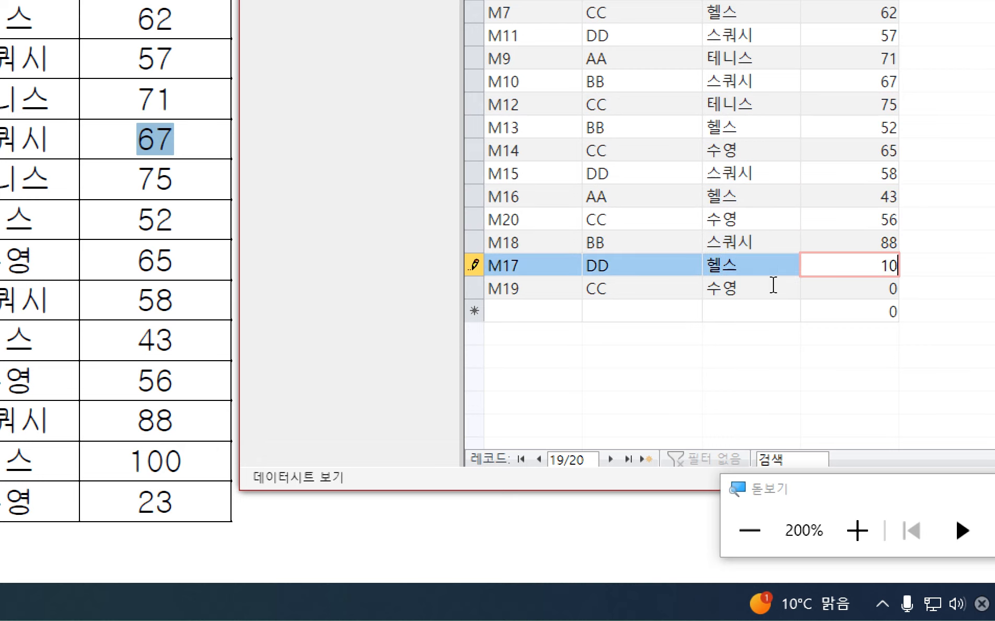
key(Down)
text(23)
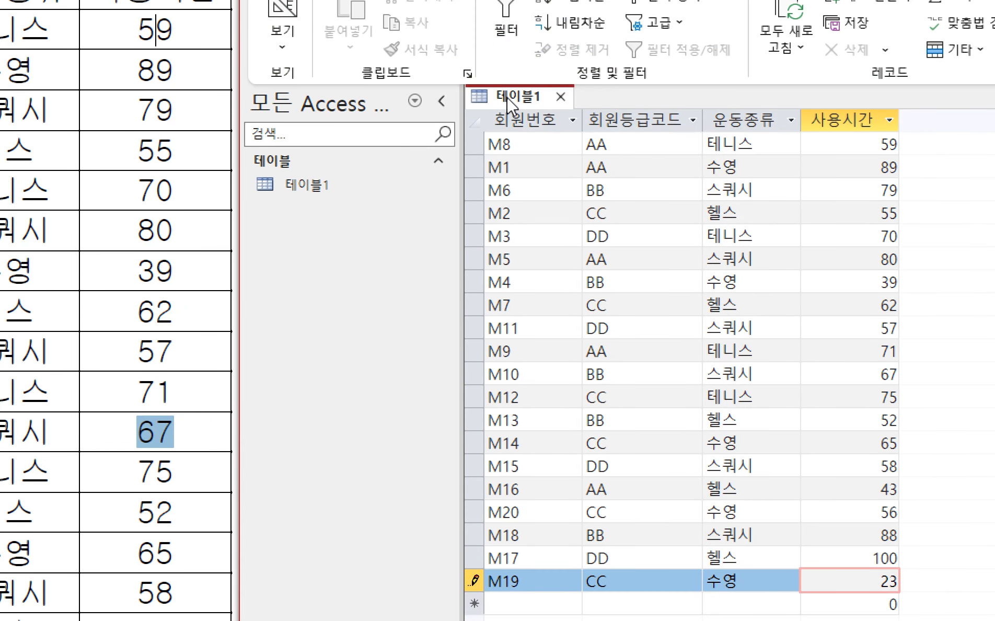
- Save 테이블1 and close it, reopening it once to check the entered records
right_click(508, 97)
click(529, 112)
right_click(525, 102)
click(564, 145)
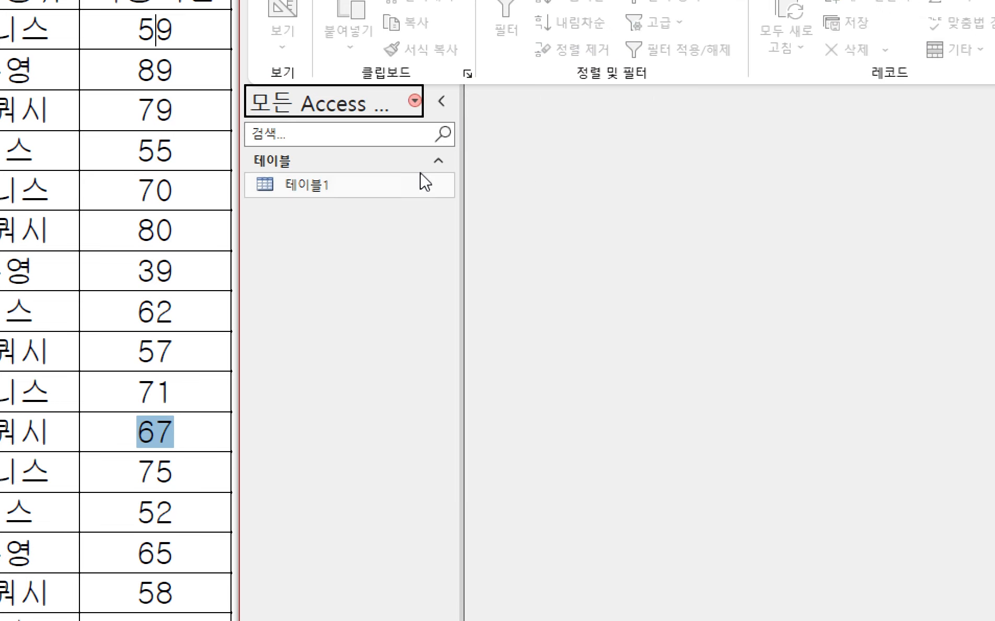
double_click(332, 192)
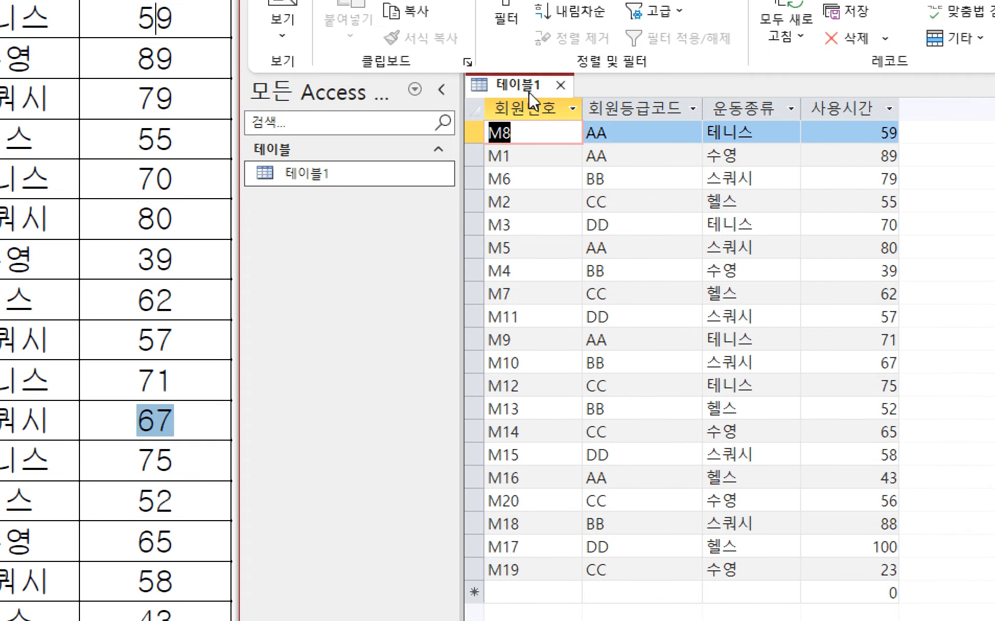
click(561, 86)
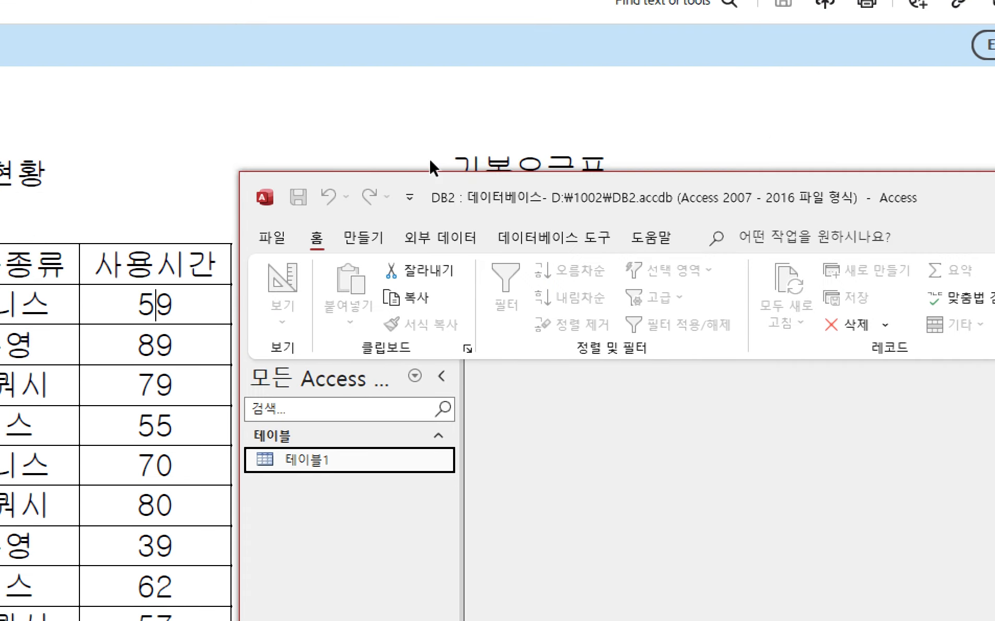
- Move the Access window to uncover the exam's 기본요금표 and create a second table in design view
drag(485, 199, 423, 339)
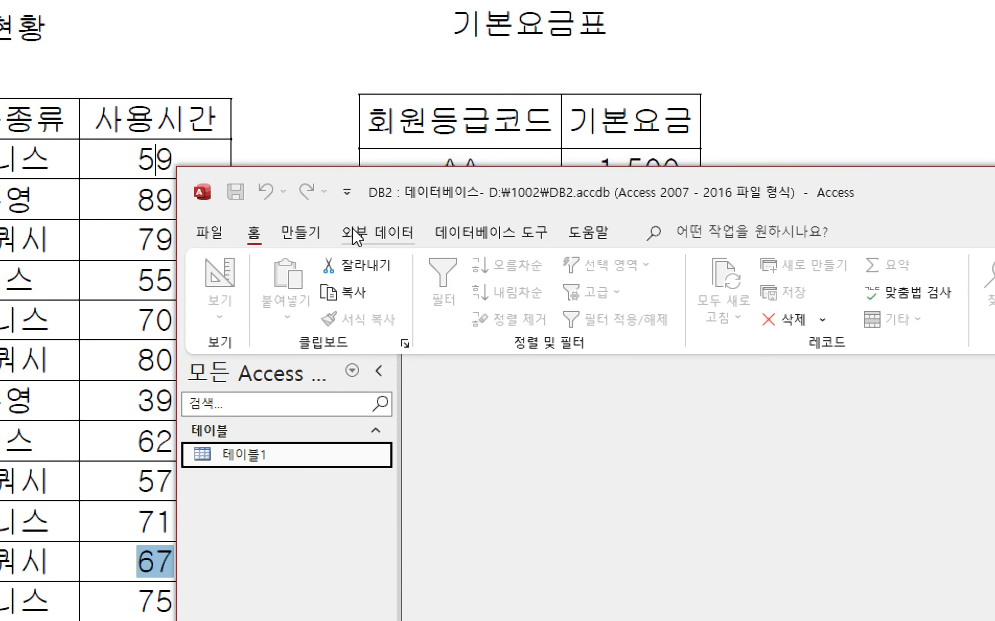
click(314, 384)
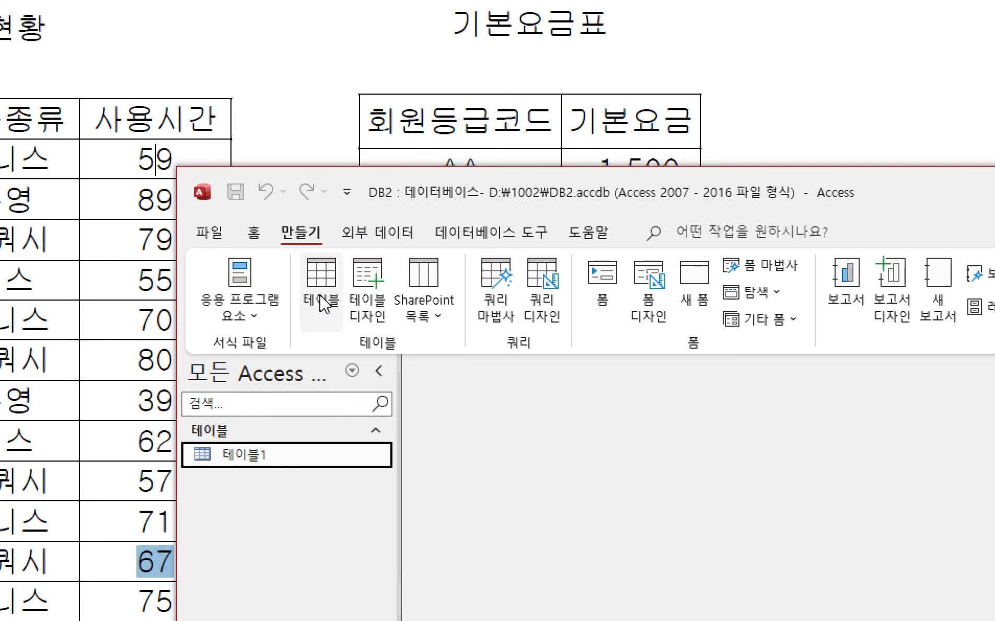
click(361, 292)
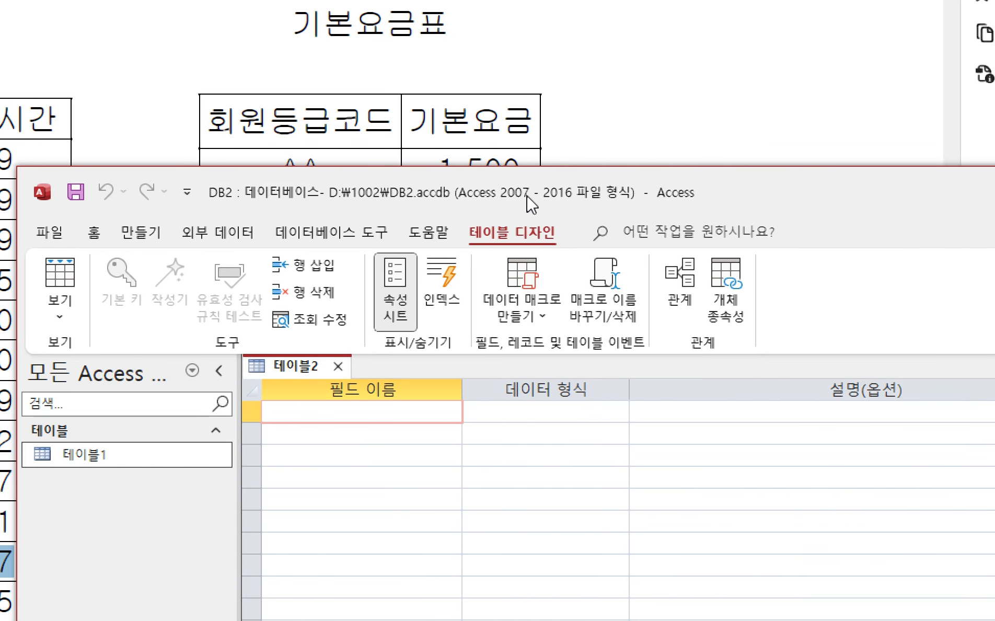
- Name the new table's first field 회원등급코드 and keep 짧은 텍스트 as its data type
text(G)
key(BackSpace)
key(Hangul)
text(회원등급)
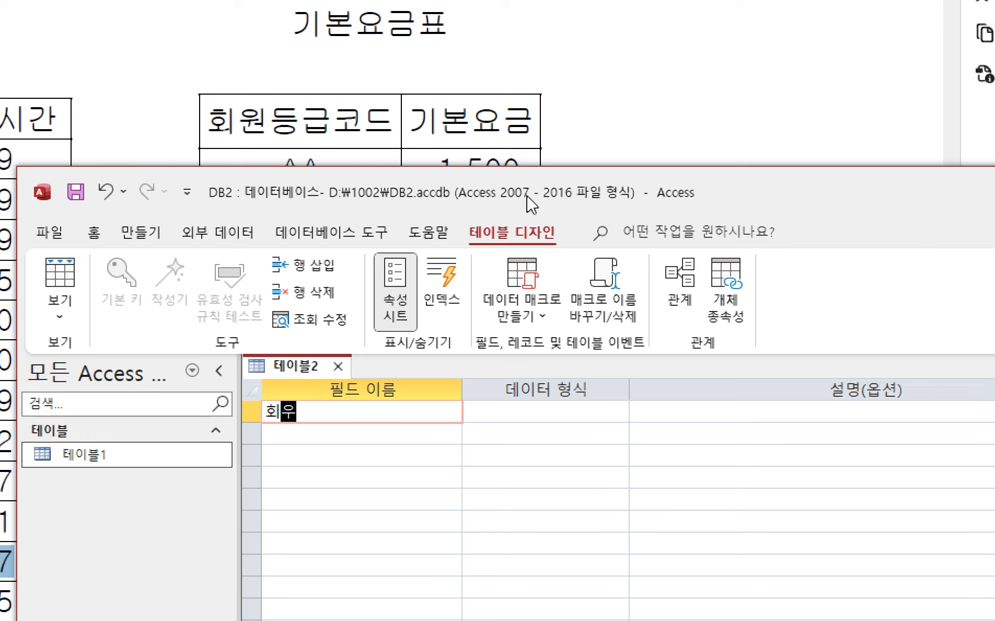
text(코드)
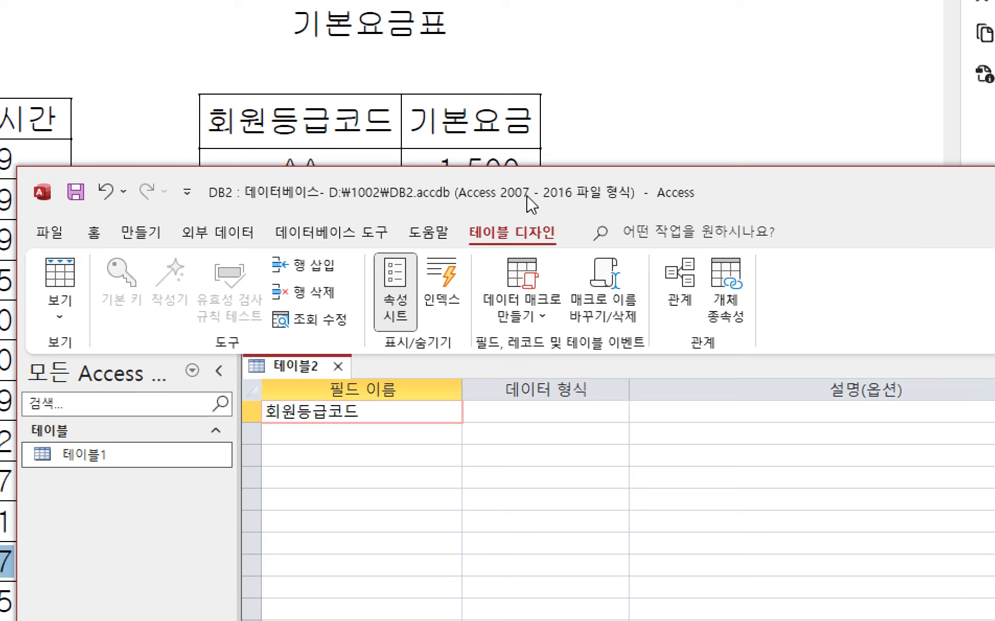
key(Tab)
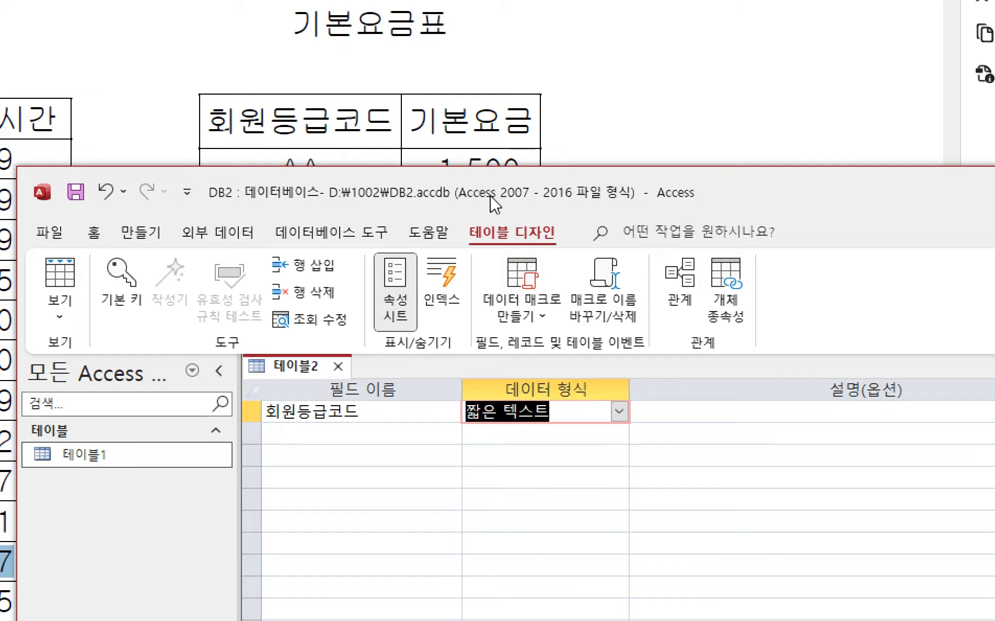
drag(329, 196, 283, 223)
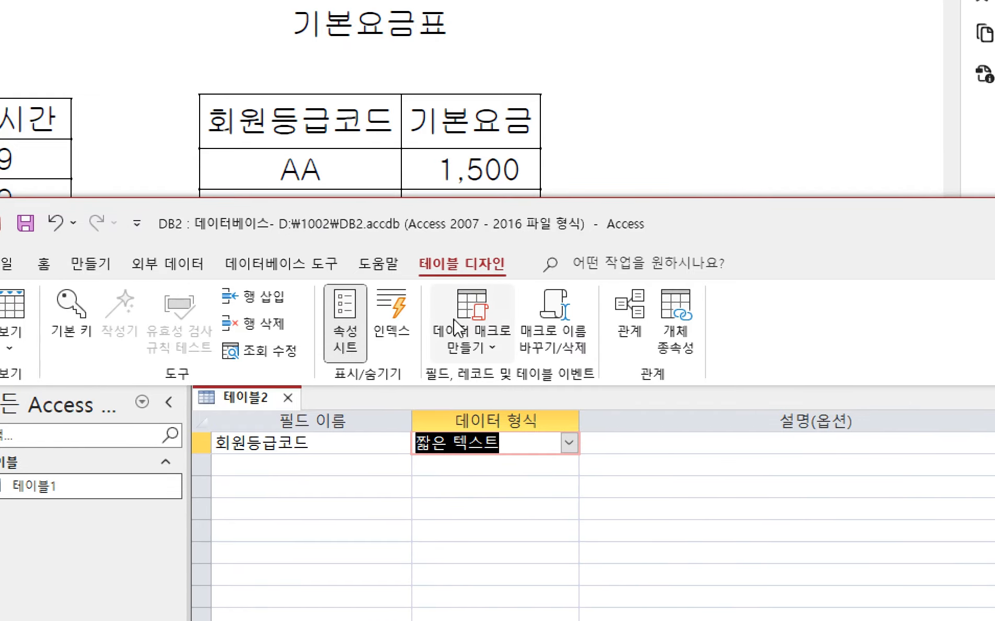
click(534, 442)
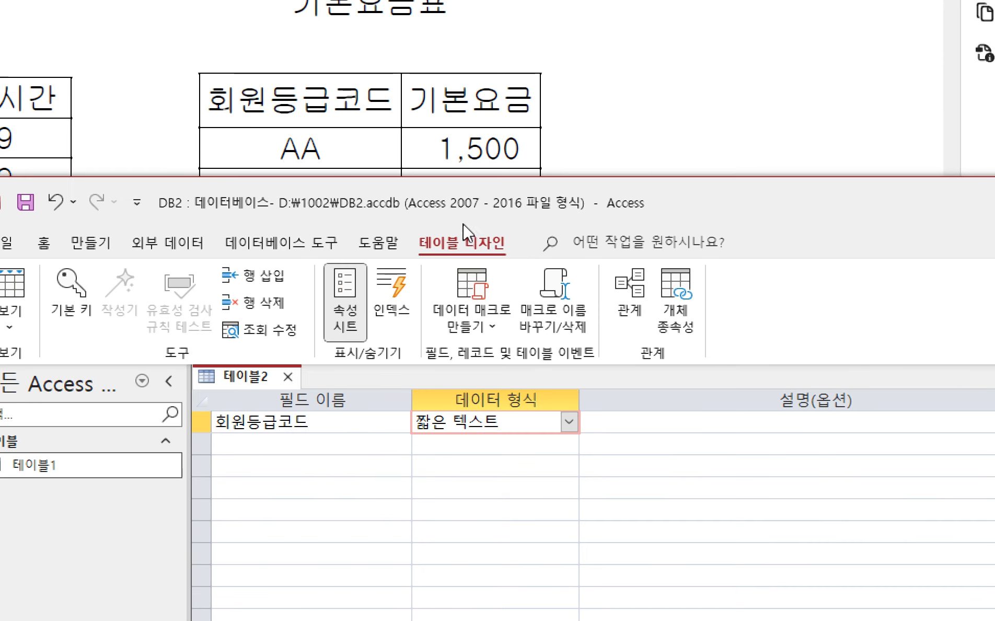
- Set the IME 모드 property of the 회원등급코드 field to 사용 안 함
drag(239, 215, 661, 17)
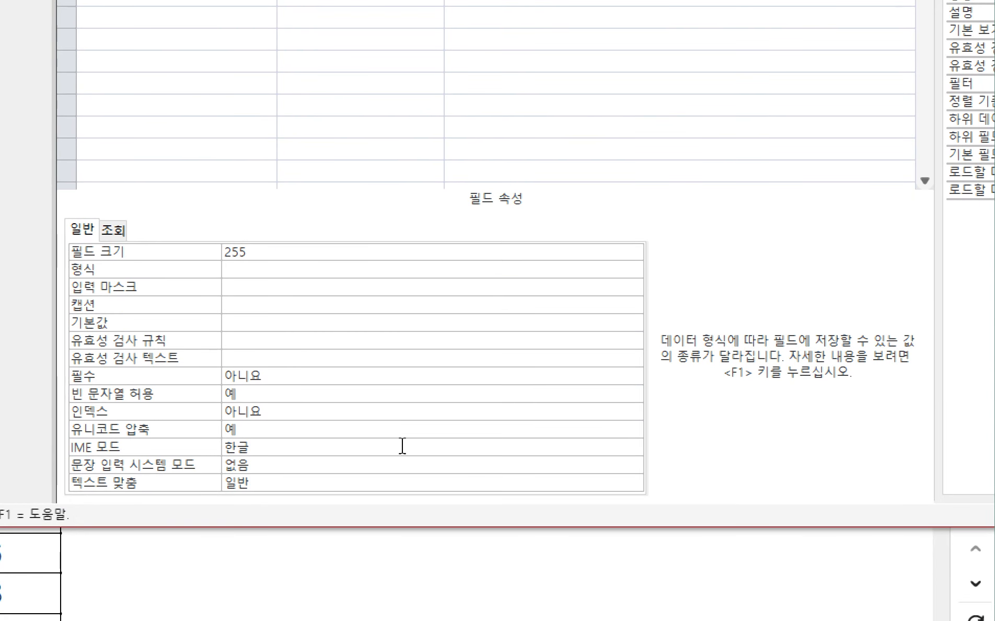
click(329, 453)
click(633, 448)
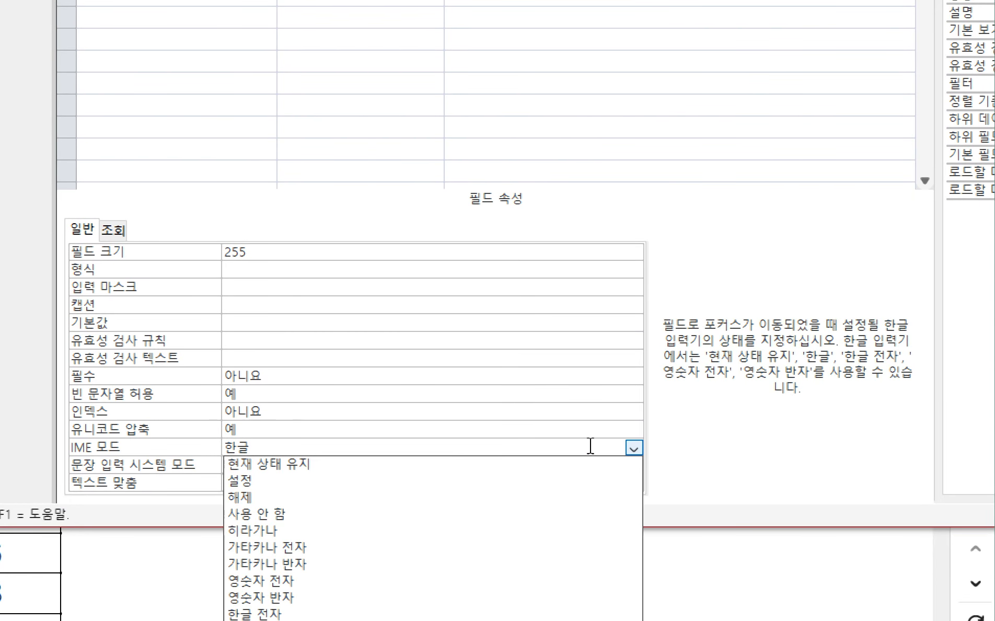
click(278, 512)
click(311, 355)
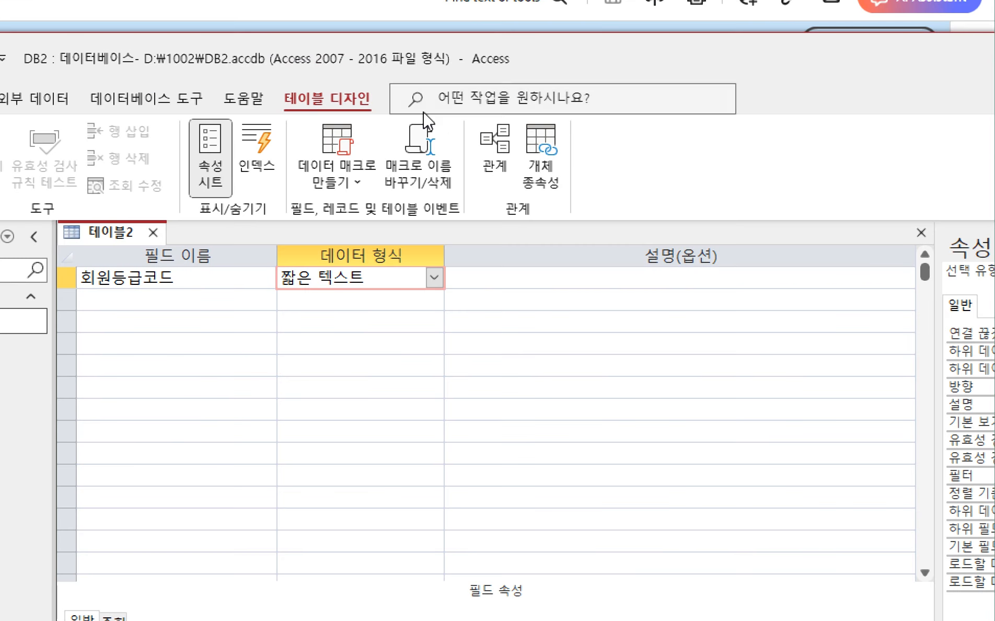
- Add a second field named 기본요금 with the 통화 data type
drag(445, 60, 416, 369)
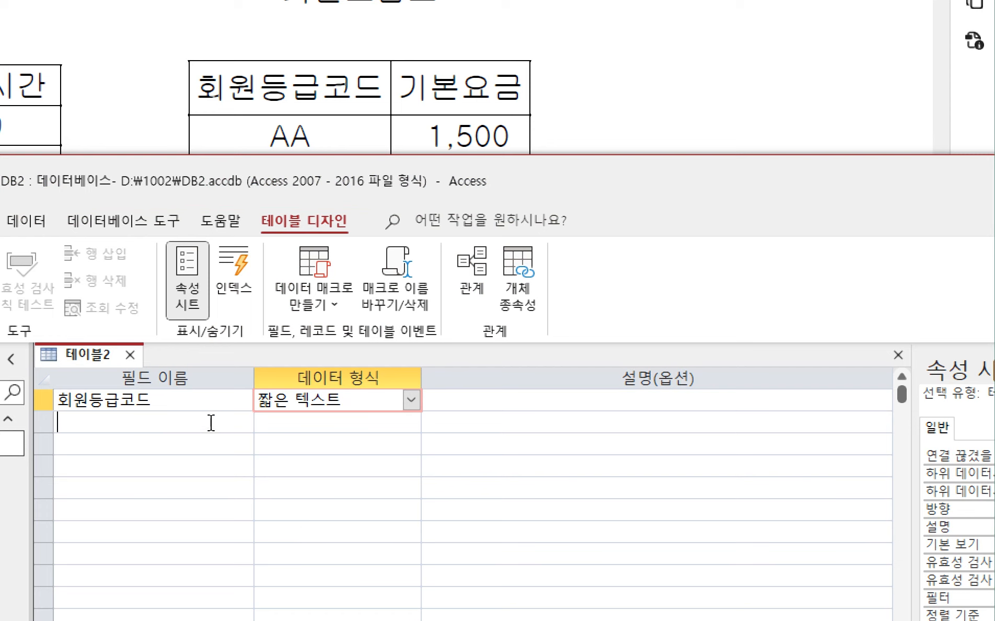
text(기본요금)
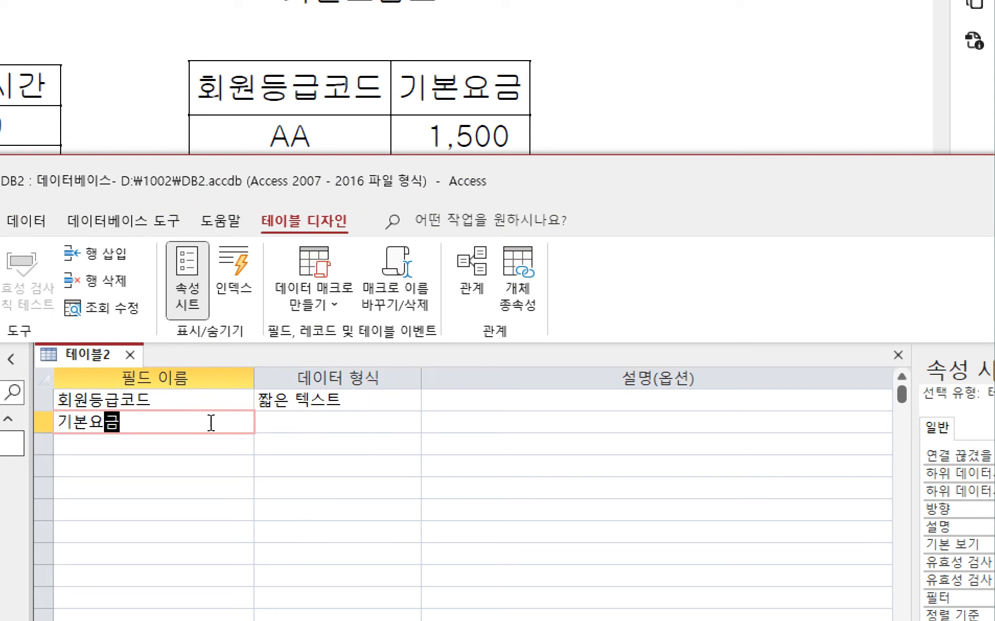
click(314, 424)
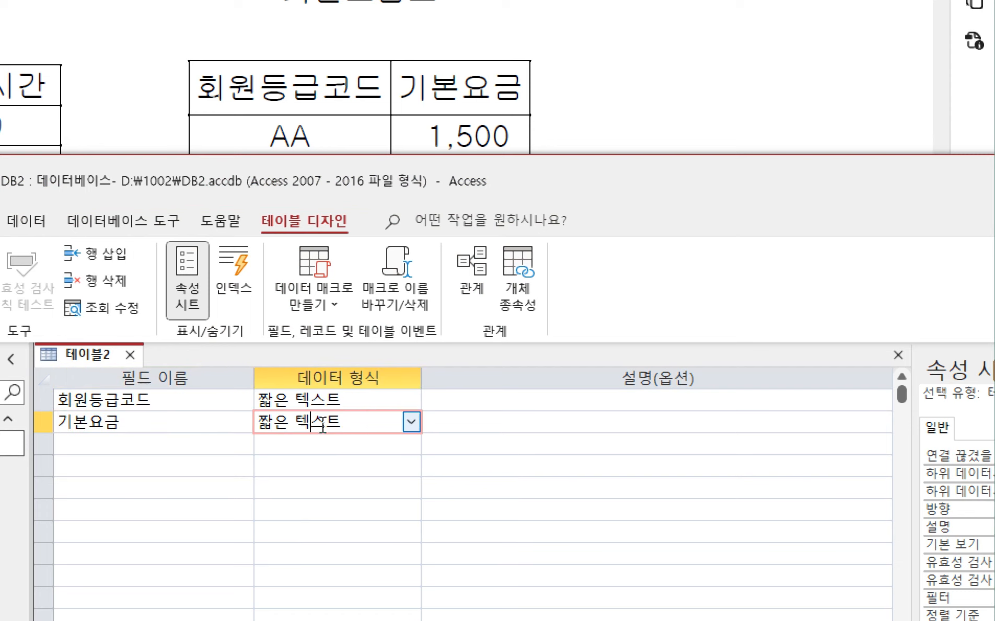
click(410, 423)
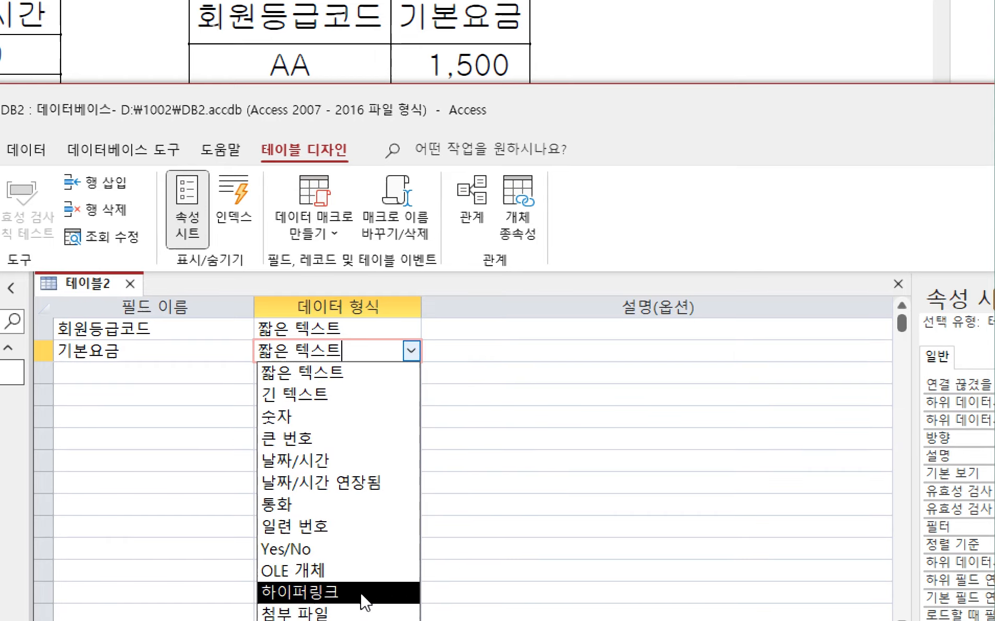
click(293, 505)
click(342, 338)
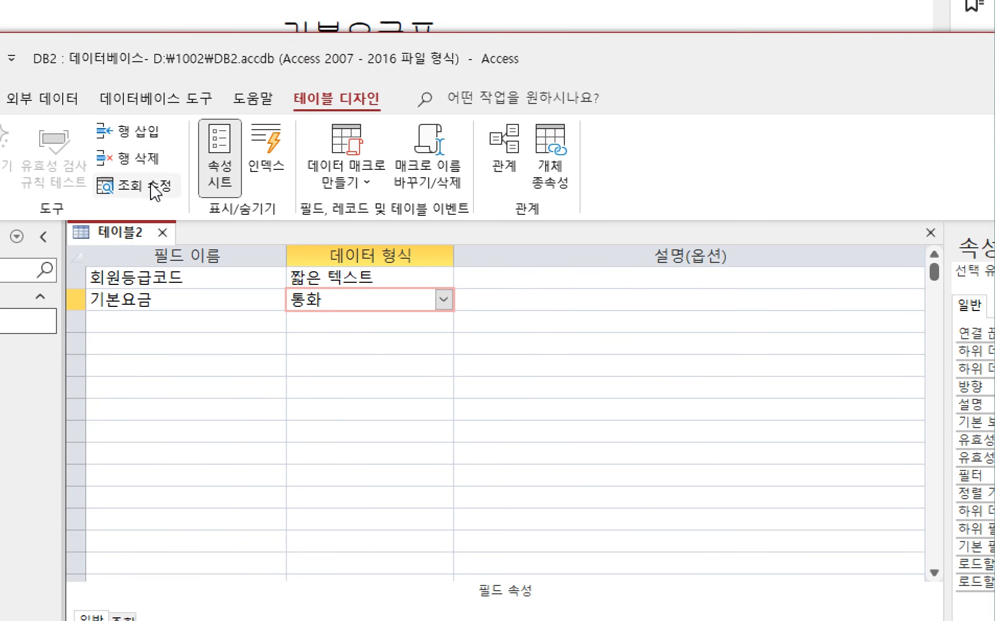
- Save the new table as 테이블2 without creating a primary key
right_click(125, 234)
click(163, 249)
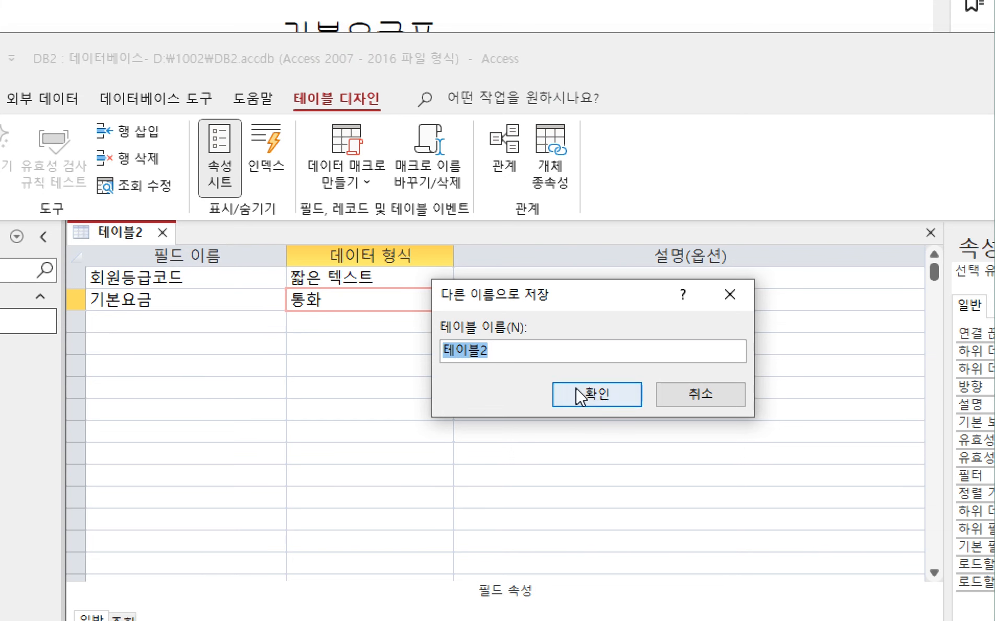
click(582, 401)
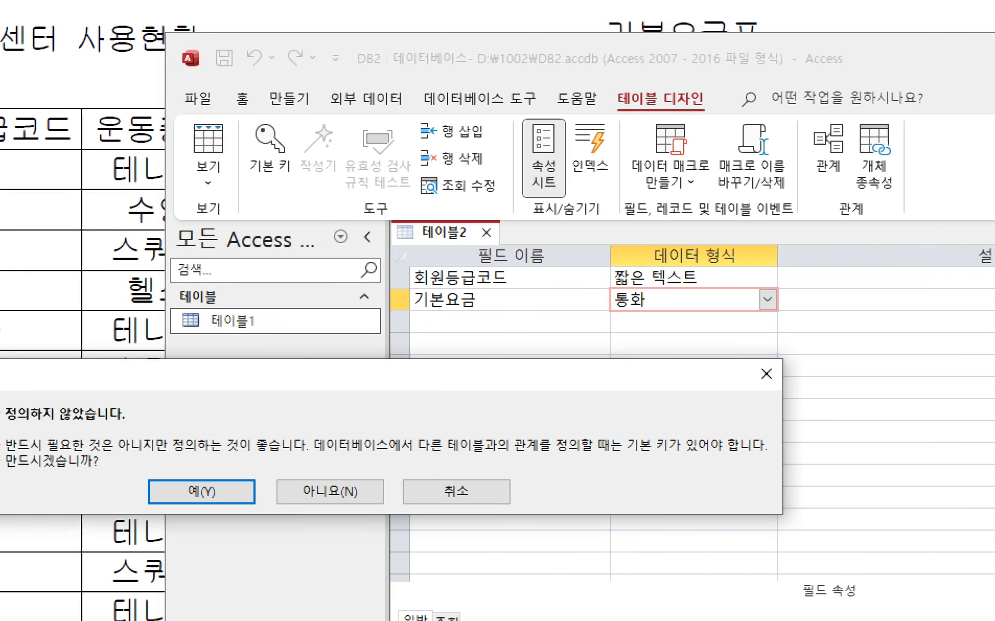
drag(179, 387, 249, 332)
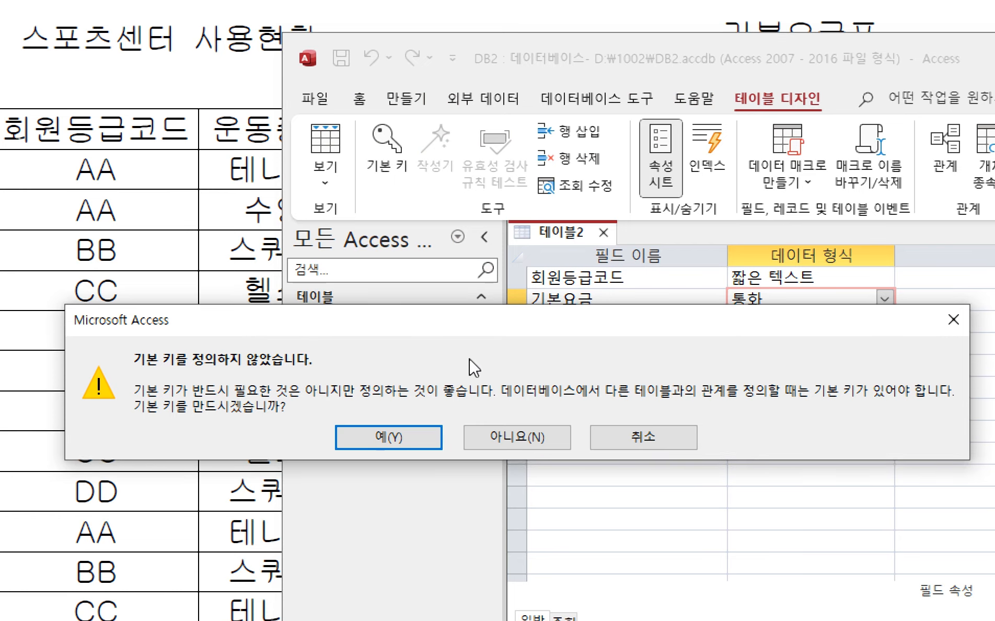
click(524, 429)
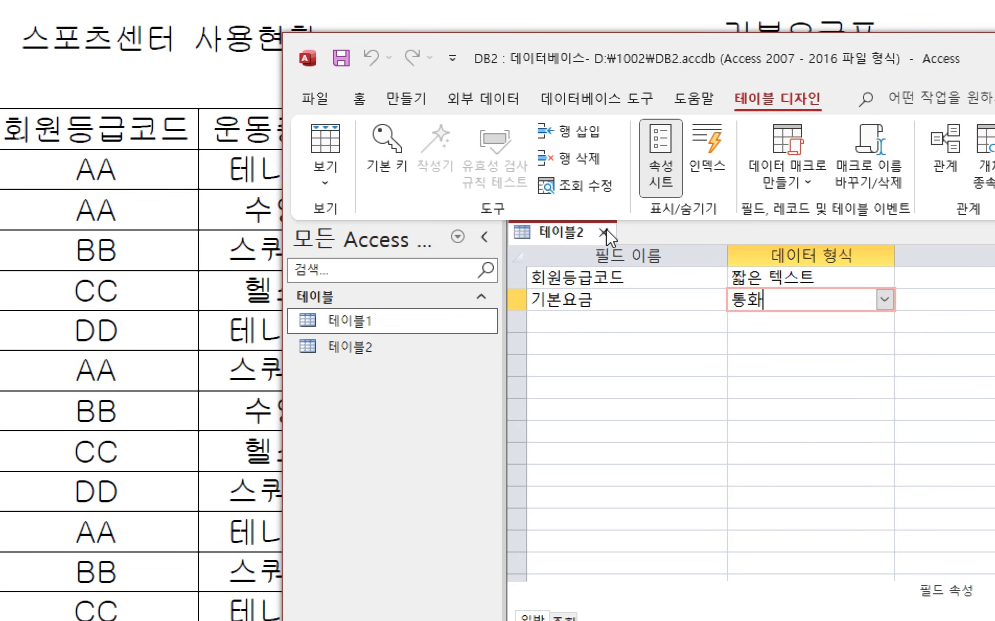
- Switch 테이블2 to datasheet view and move the Access window to uncover the exam's 기본요금표
right_click(559, 240)
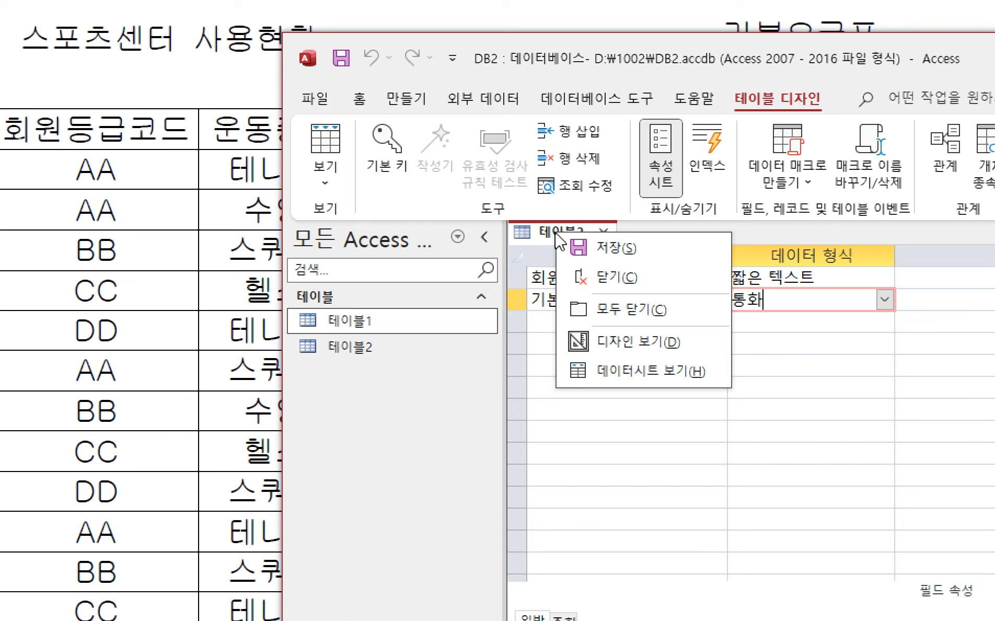
click(600, 338)
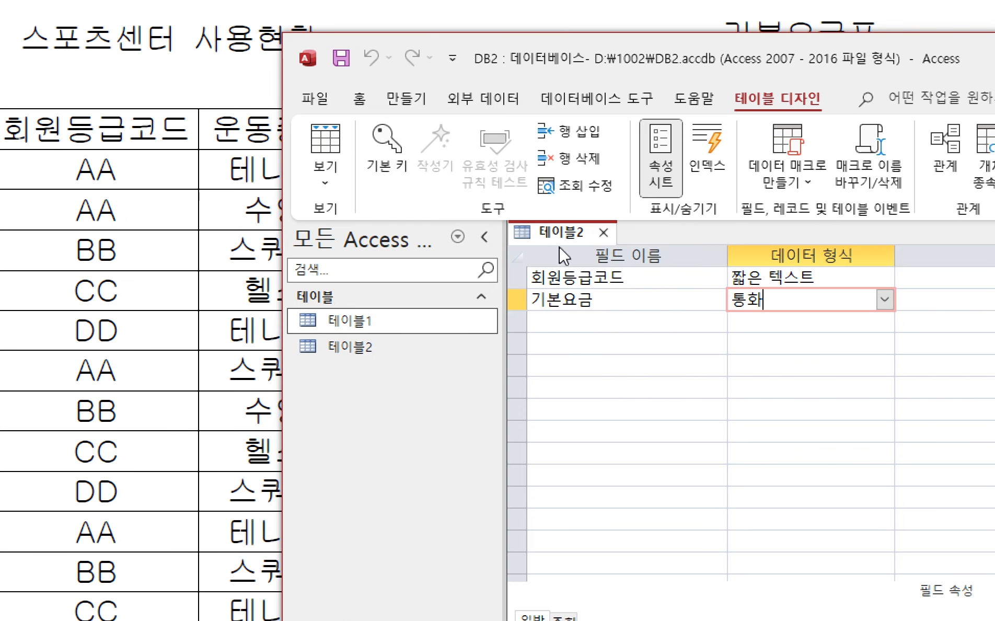
right_click(558, 232)
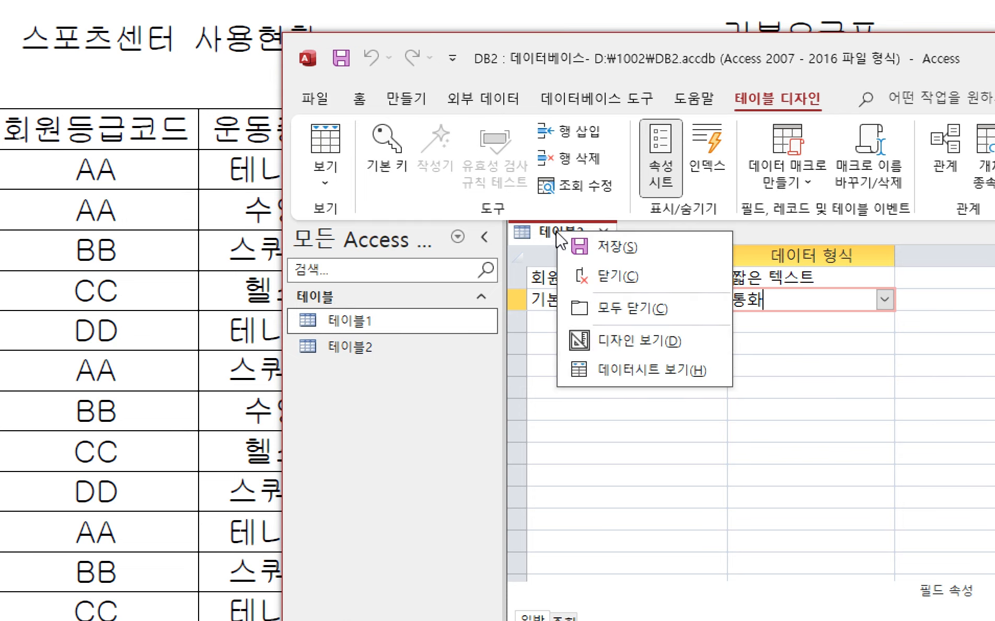
click(678, 371)
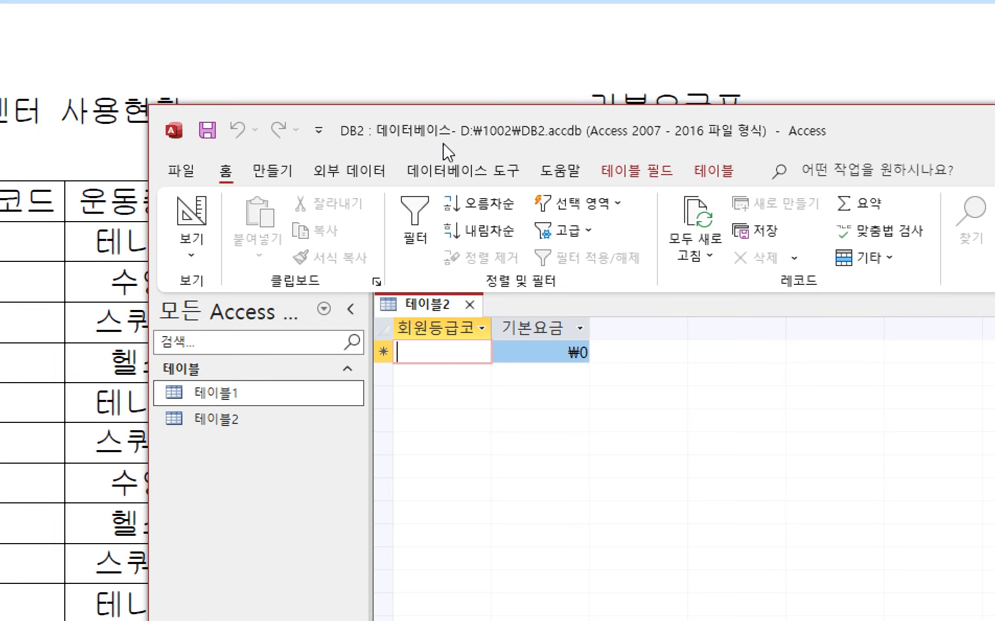
drag(385, 59, 750, 224)
drag(753, 303, 948, 93)
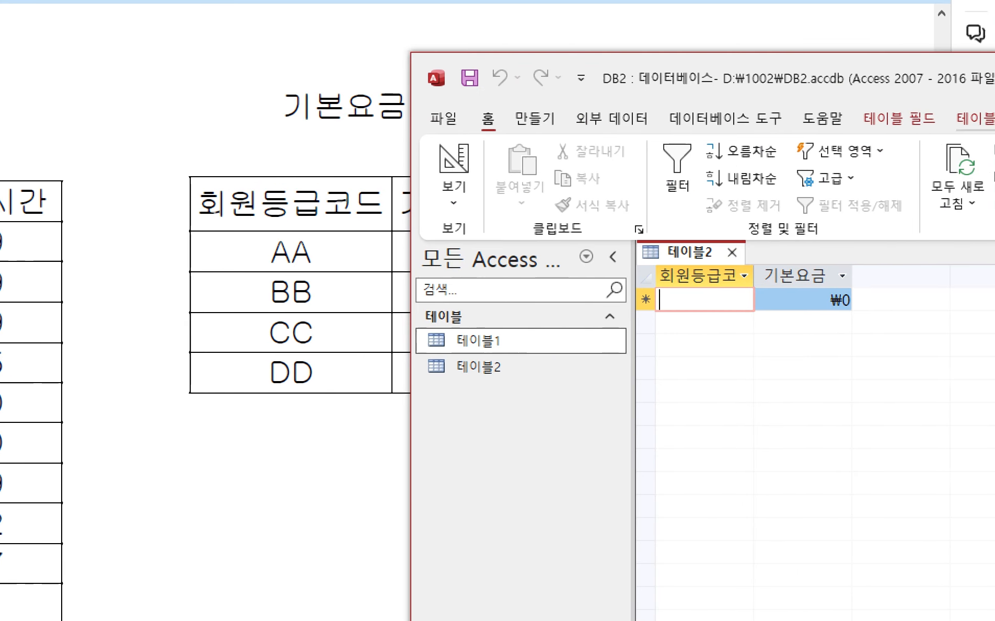
- Enter the codes AA, BB, CC and DD in the 회원등급코드 field of 테이블2
text(A)
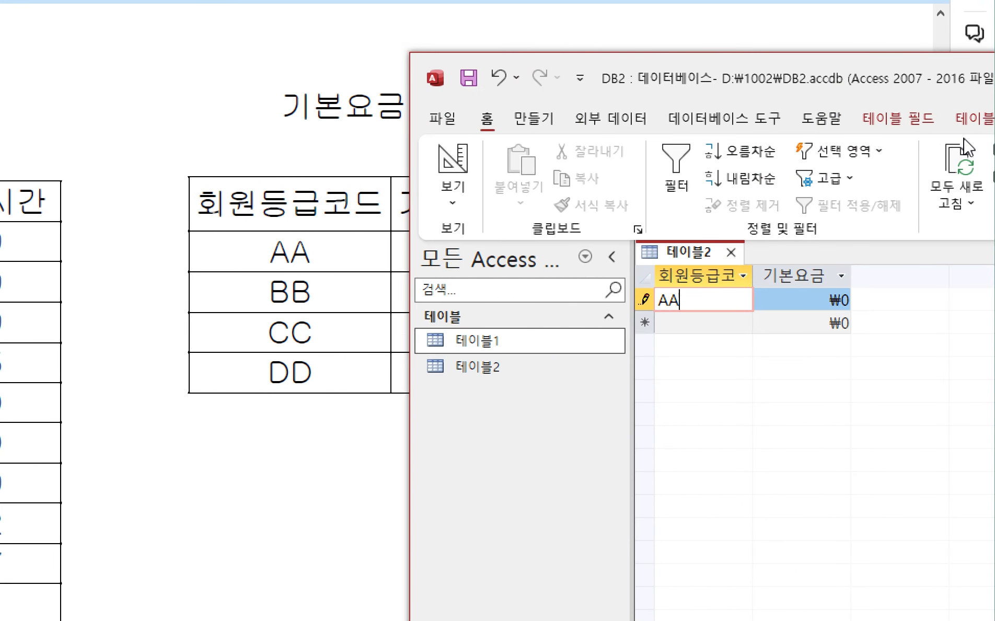
text(A)
key(Down)
text(BB)
key(Down)
text(CC)
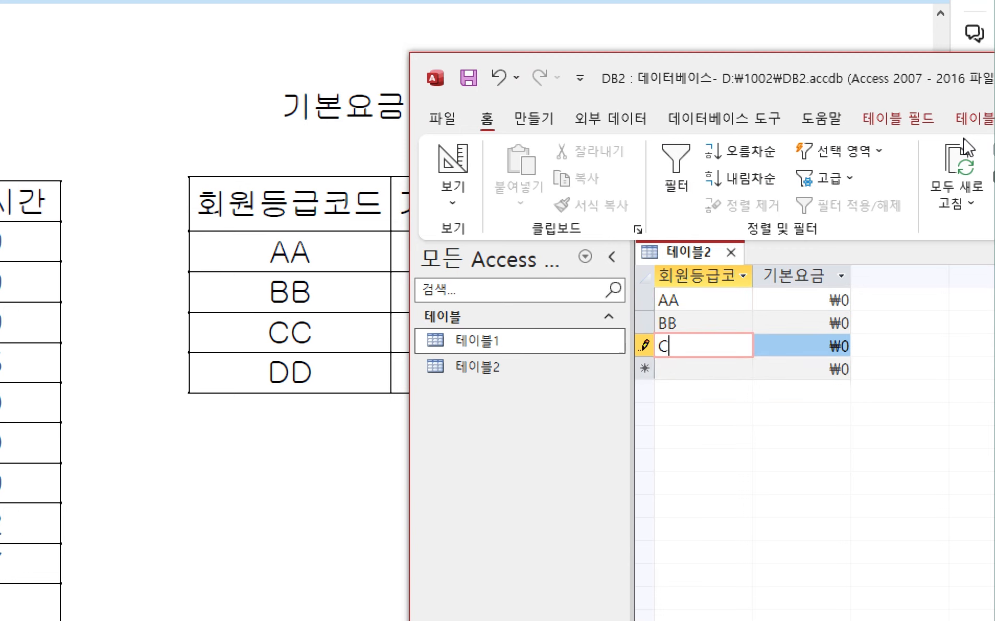
key(Down)
text(DD)
- Fill the 기본요금 field with 1500 for AA, 2500 for BB, 3500 for CC and 4500 for DD
key(Tab)
key(Up)
key(Up)
key(Up)
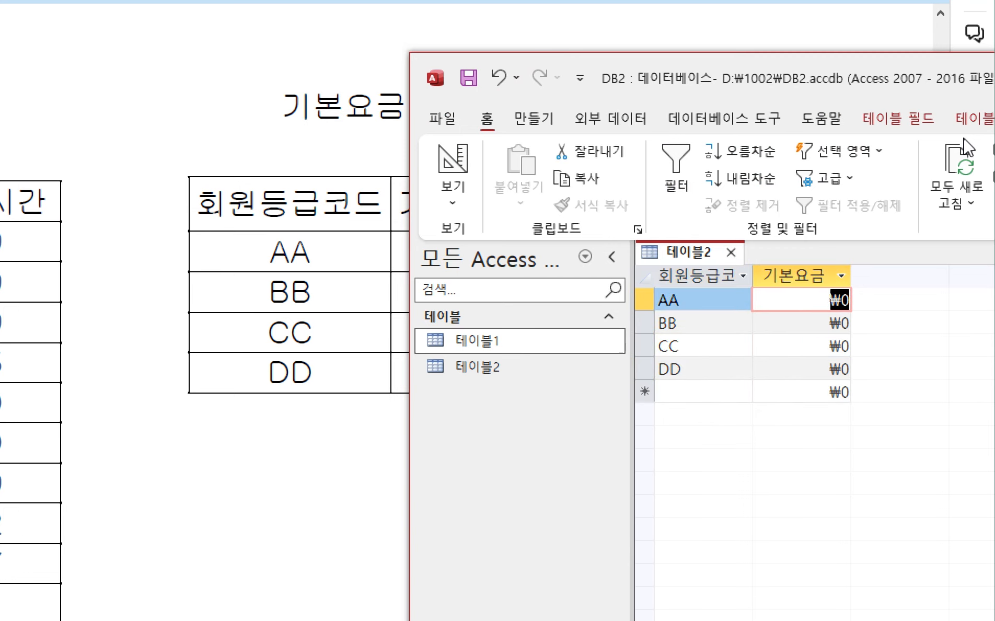
drag(701, 86, 814, 75)
text(1500)
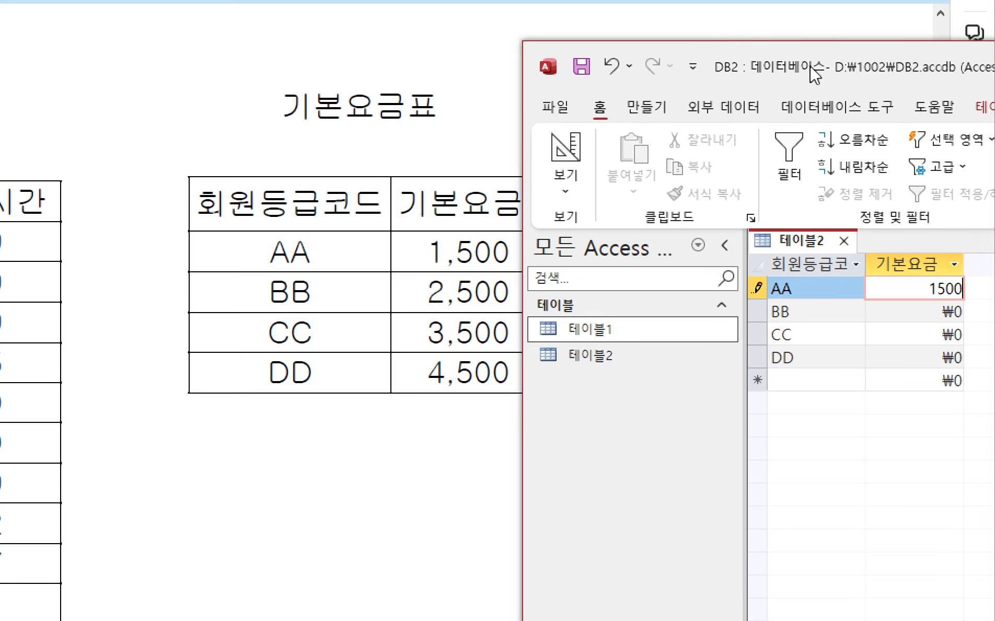
key(Down)
text(25)
key(Down)
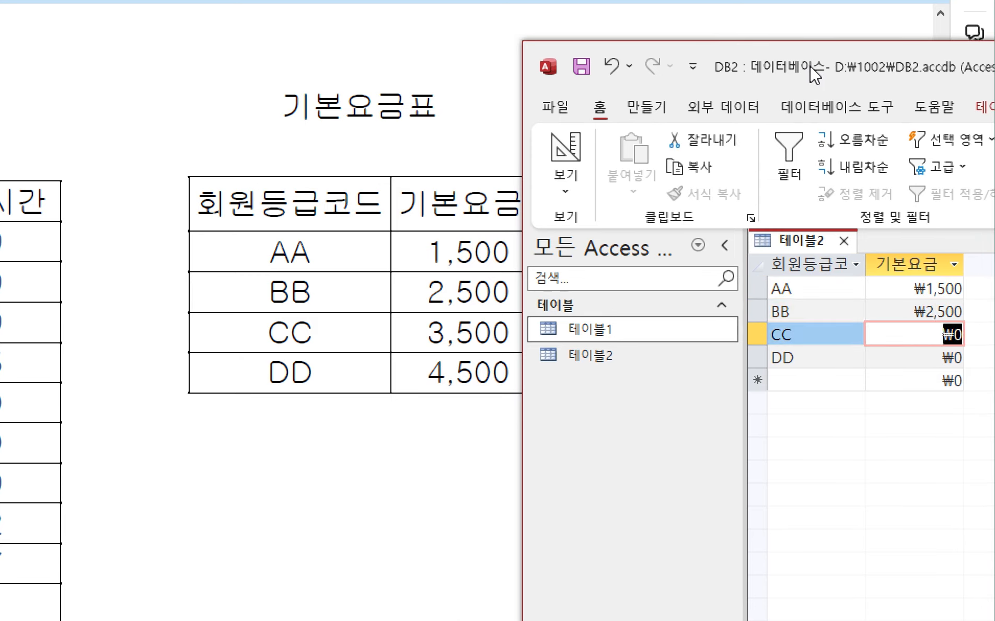
text(3,5)
text(00)
key(Down)
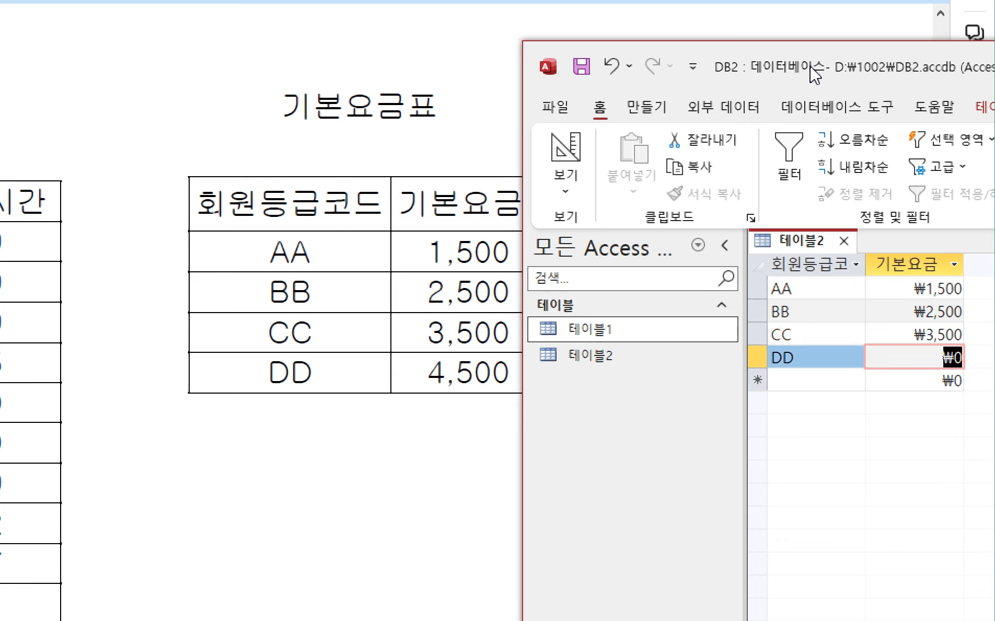
text(4,50)
text(00)
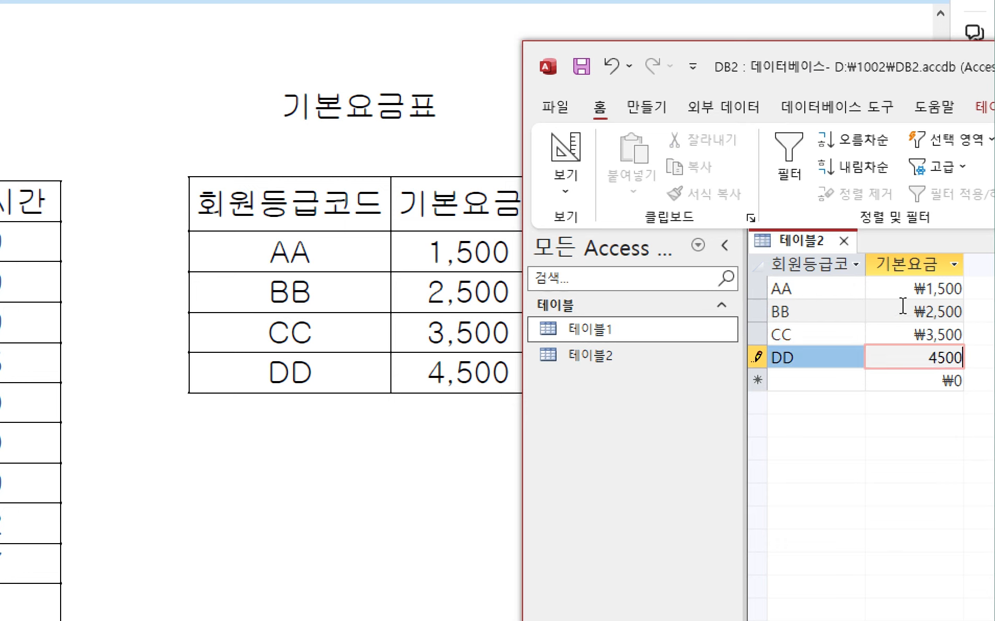
click(908, 290)
- Save the filled 테이블2 and close it
drag(884, 69, 546, 72)
right_click(469, 239)
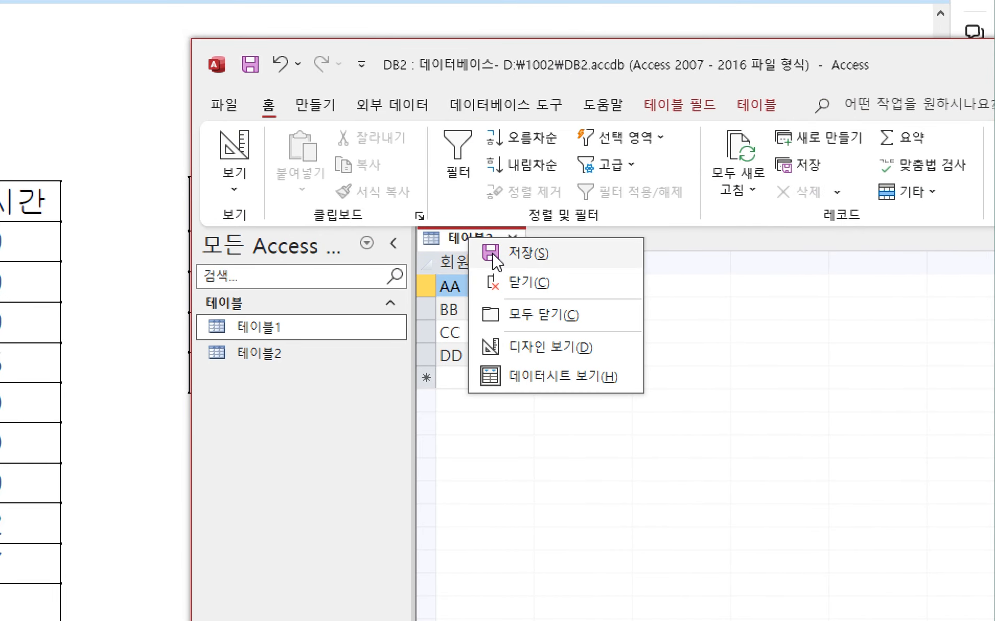
click(492, 252)
click(512, 239)
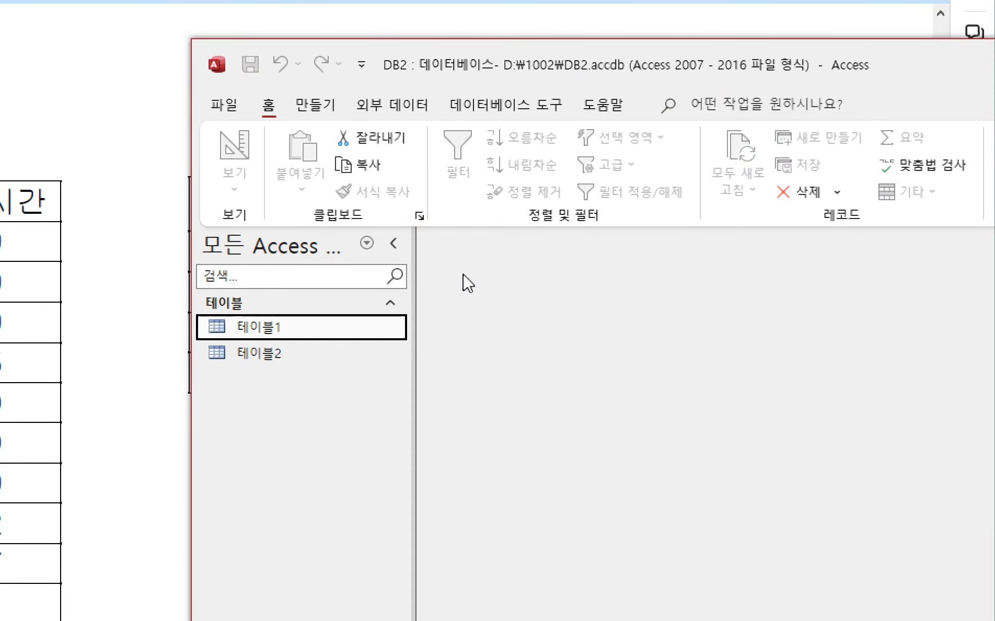
- Reopen 테이블2 to check its saved records and close it again
click(254, 357)
double_click(257, 361)
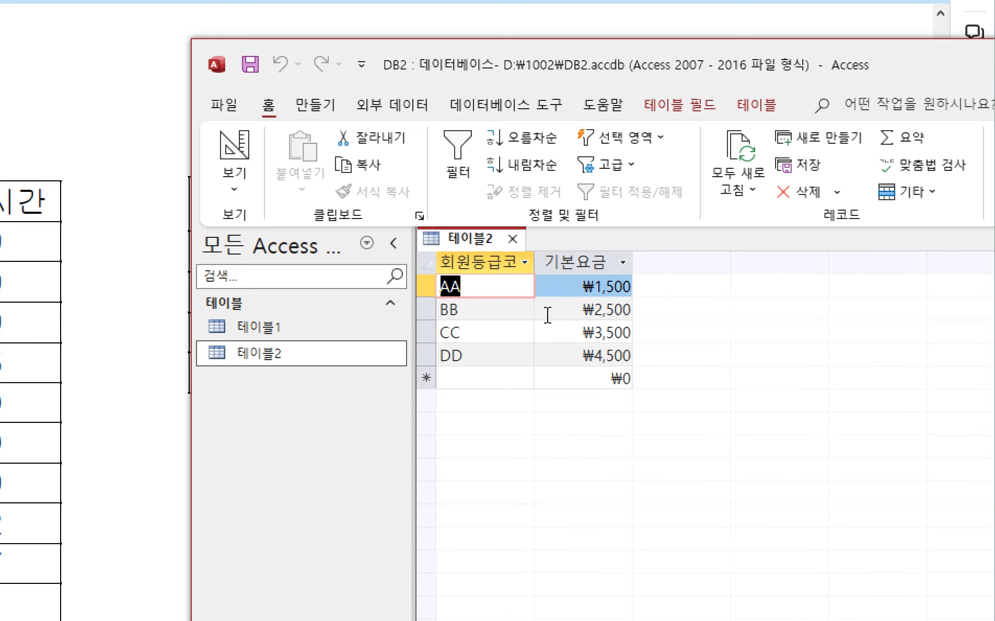
click(515, 241)
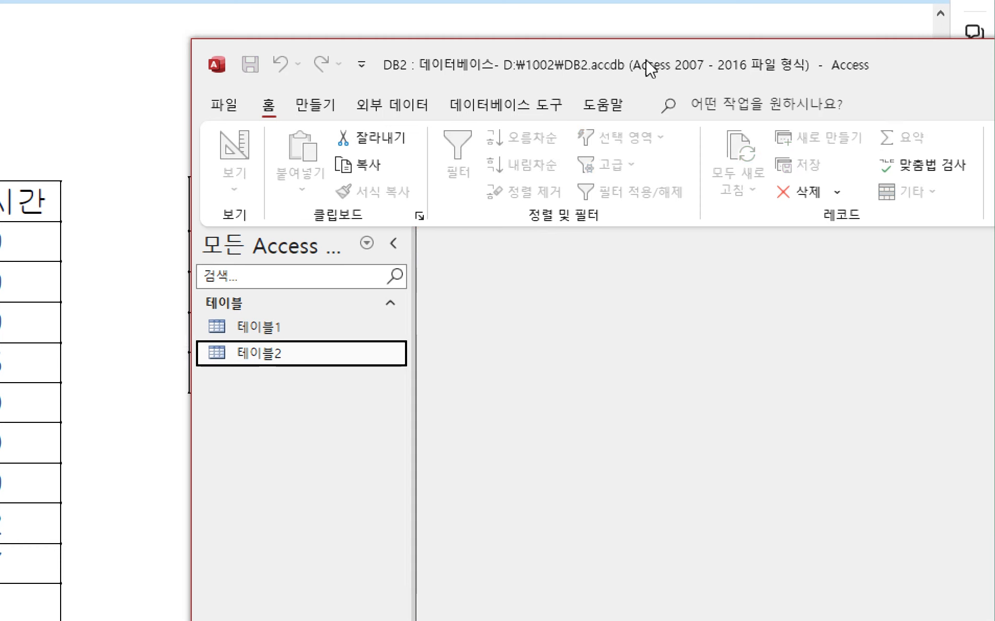
- Uncover the exam document and read the 조회화면(SCREEN) 설계 conditions through to the [조회 화면 서식] layout
drag(649, 67, 118, 456)
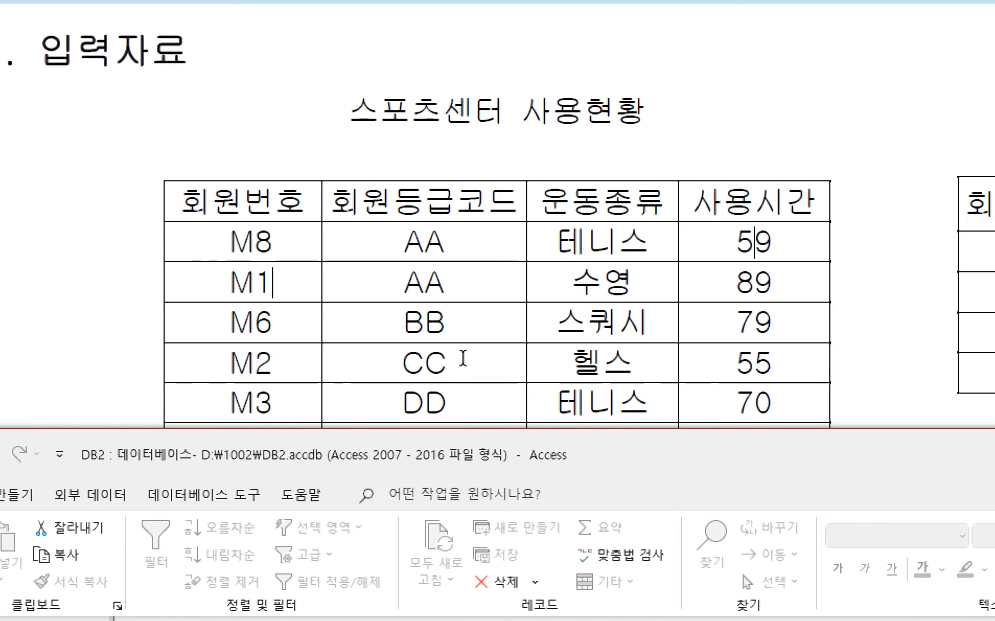
click(511, 351)
scroll(511, 351, down, 10)
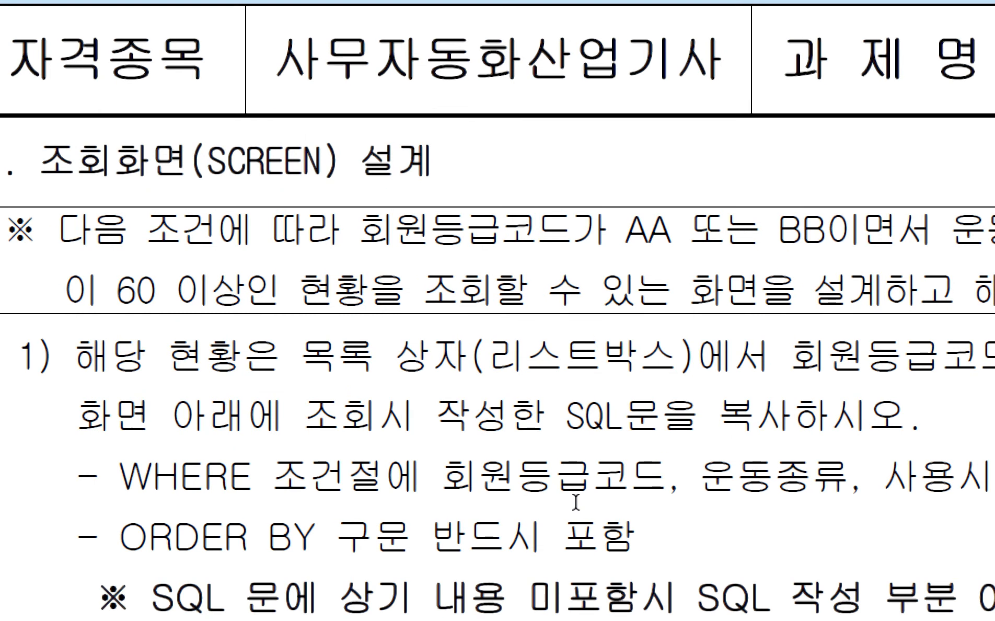
scroll(575, 502, down, 1)
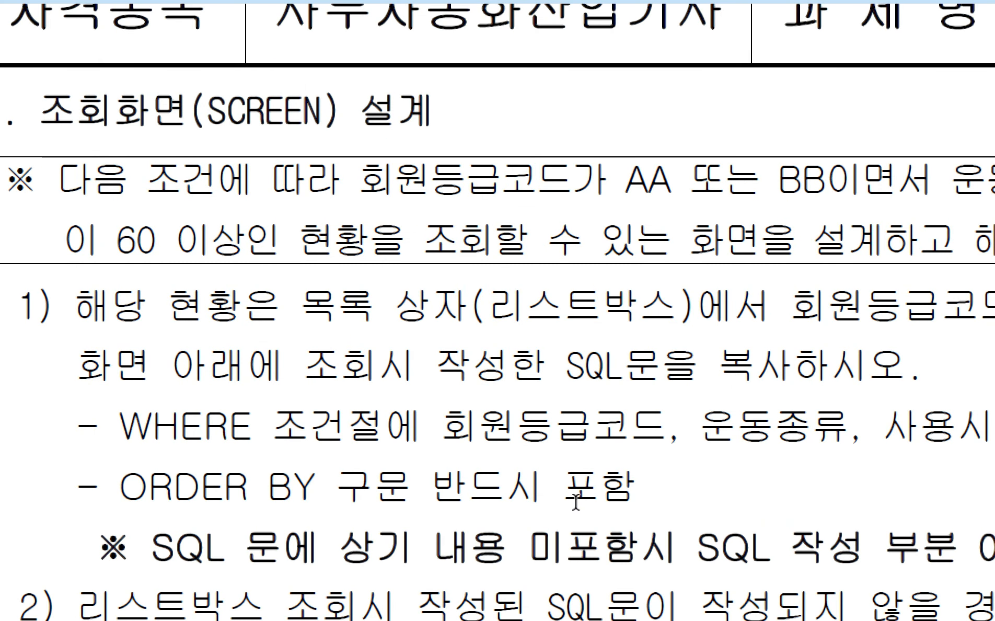
scroll(627, 496, down, 1)
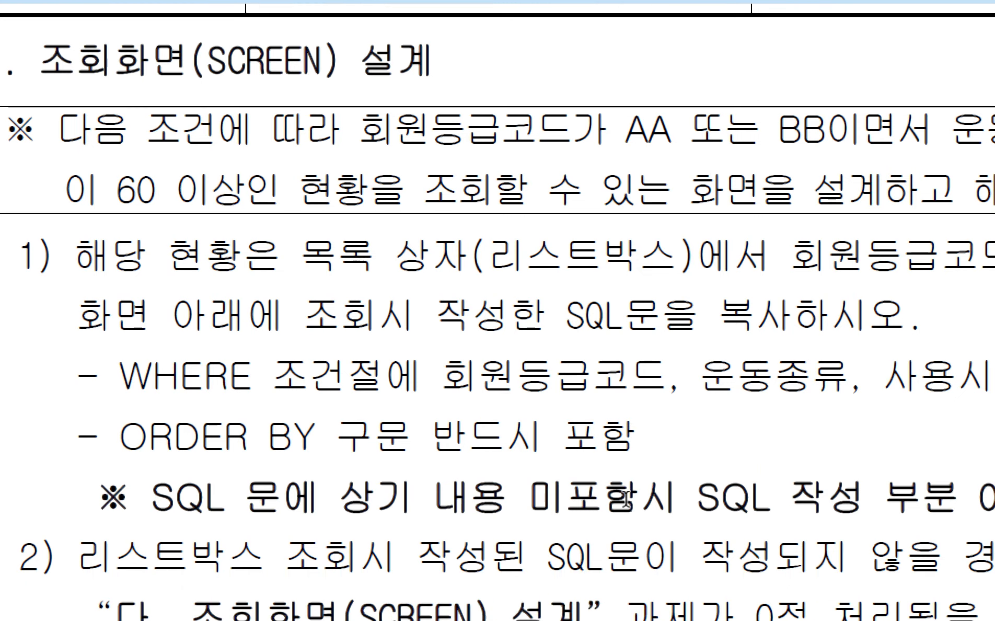
scroll(627, 497, down, 14)
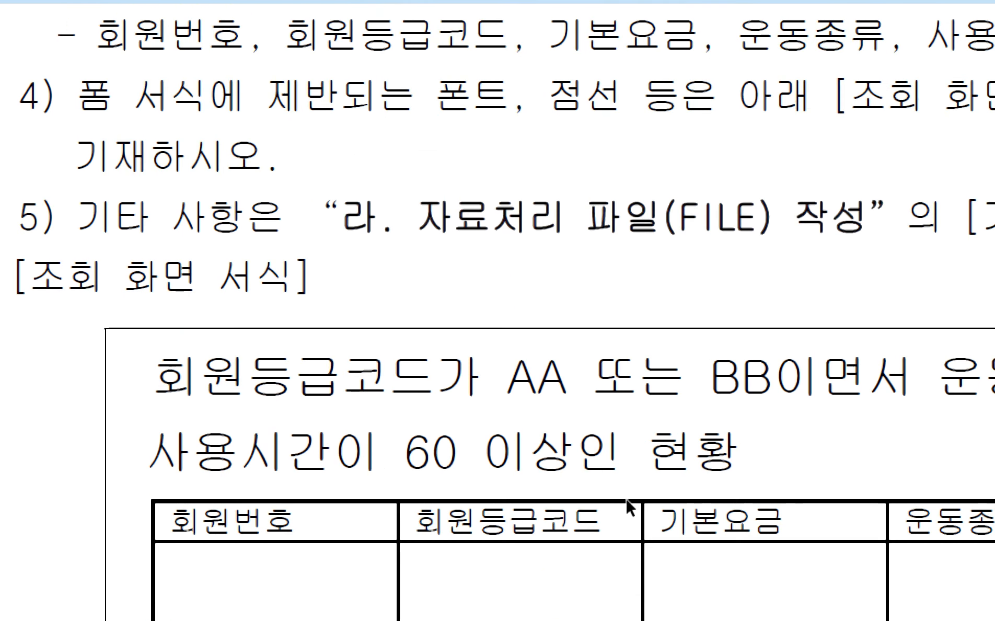
scroll(626, 506, down, 4)
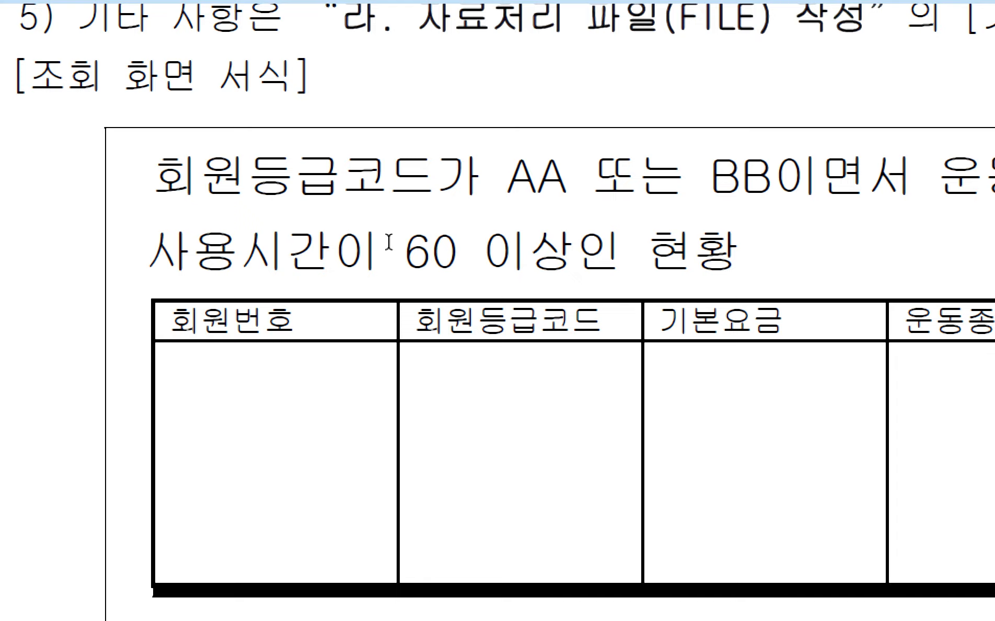
- Return to Access, create a new blank form and close its field list
click(496, 599)
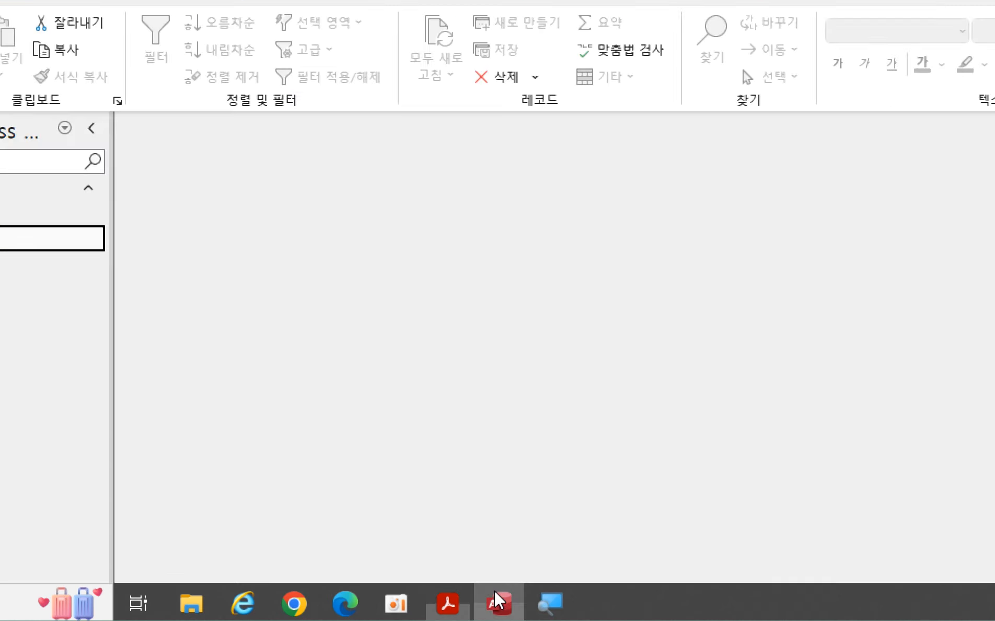
drag(380, 317, 542, 192)
click(181, 230)
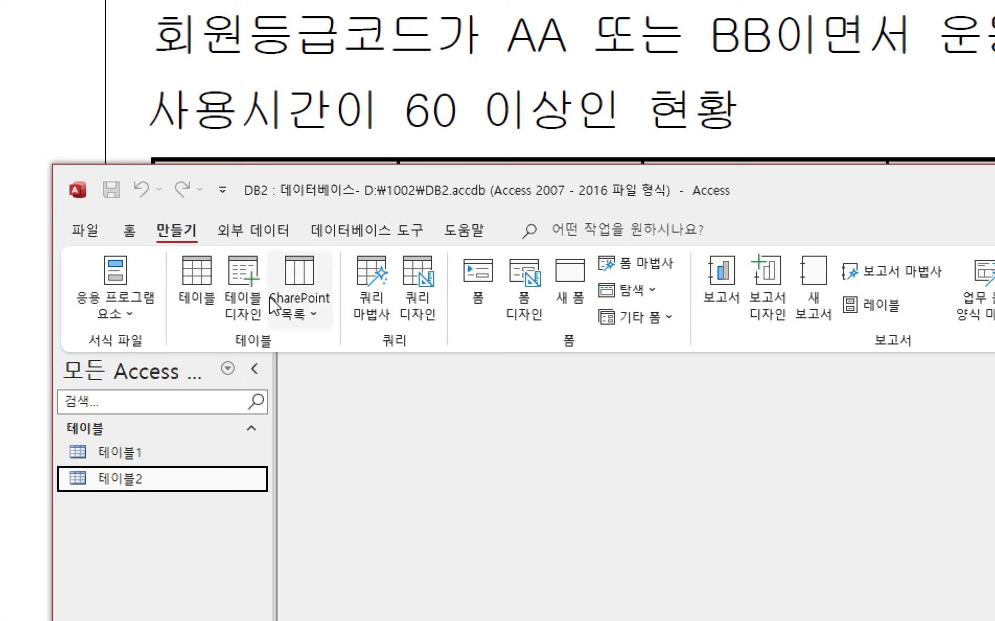
click(578, 285)
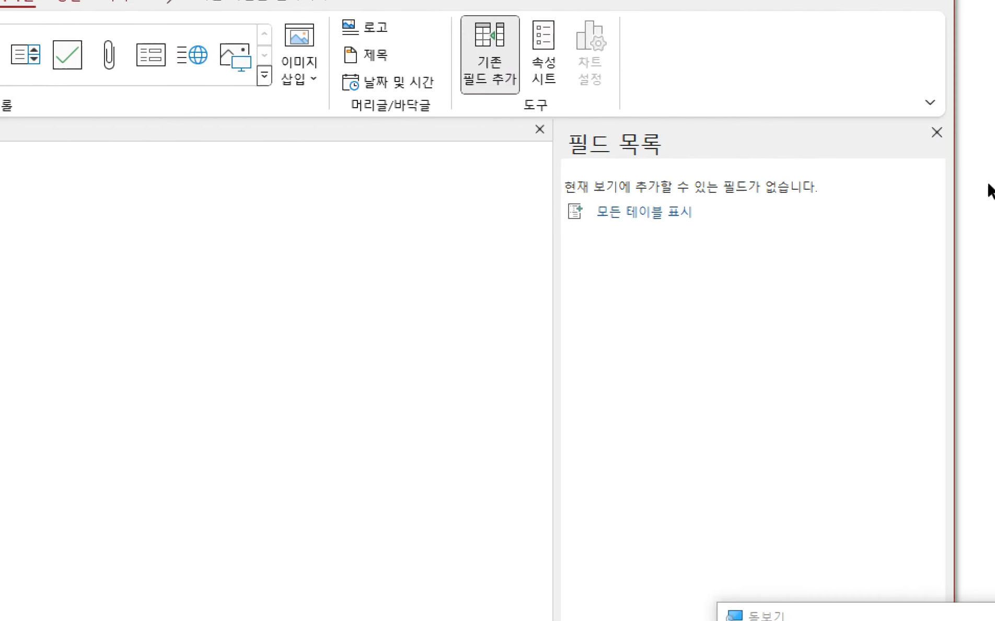
click(932, 132)
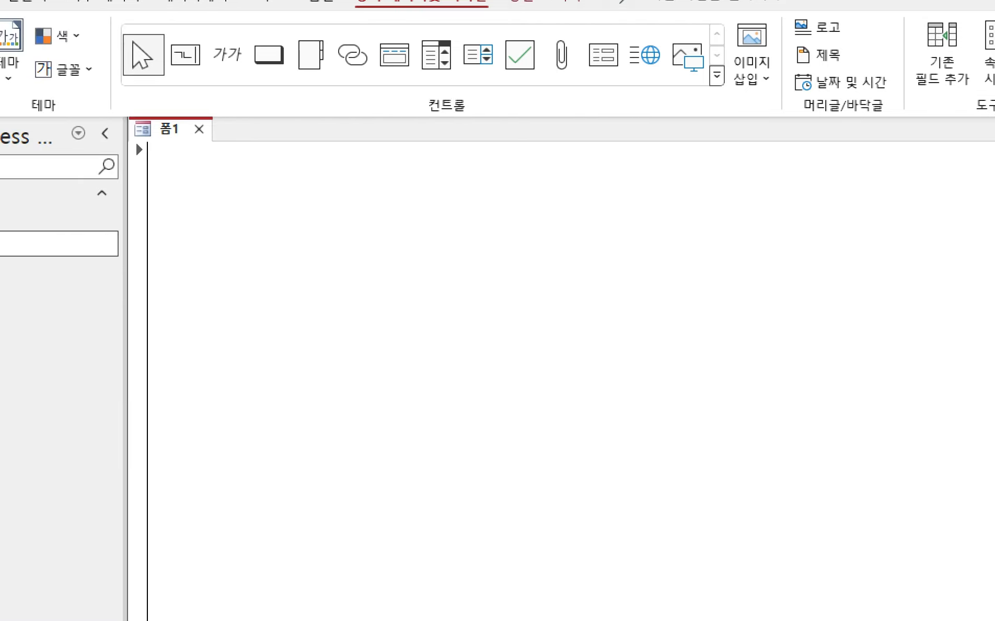
- Switch the new form to design view and widen its 본문 section to about 19.5 cm
right_click(298, 129)
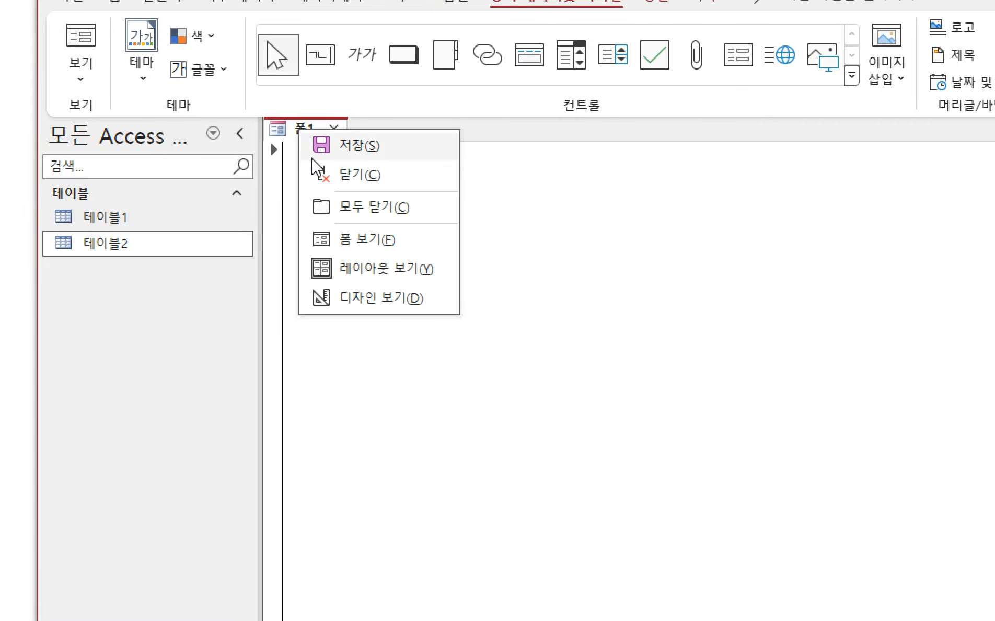
click(365, 305)
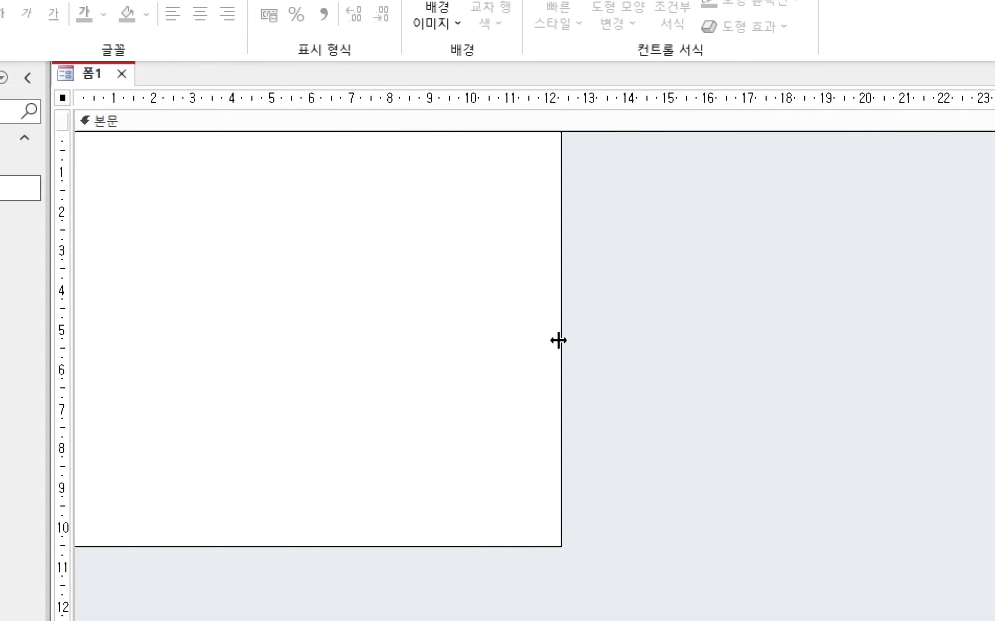
drag(558, 341, 845, 337)
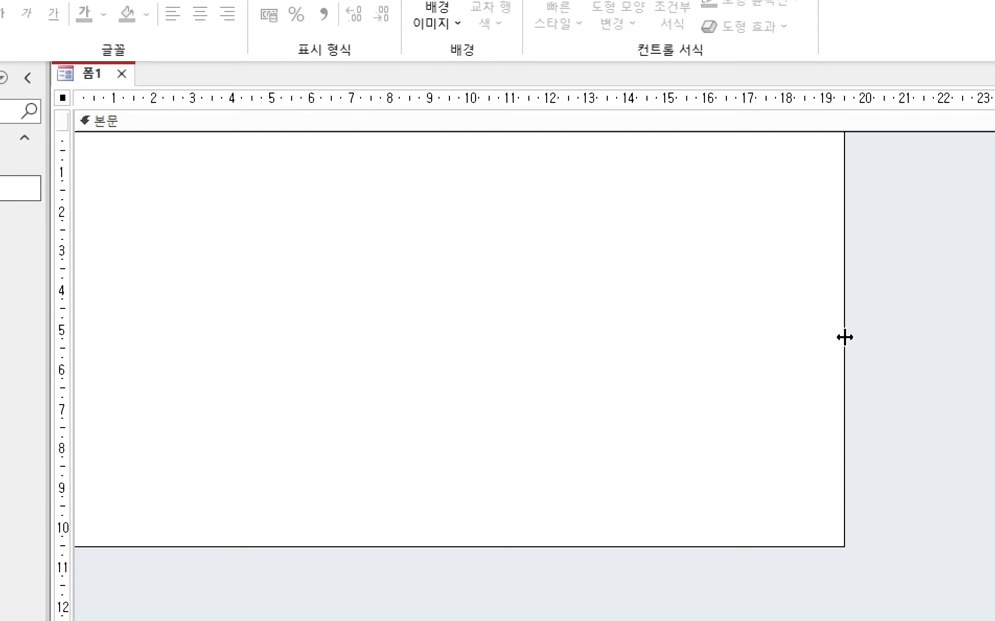
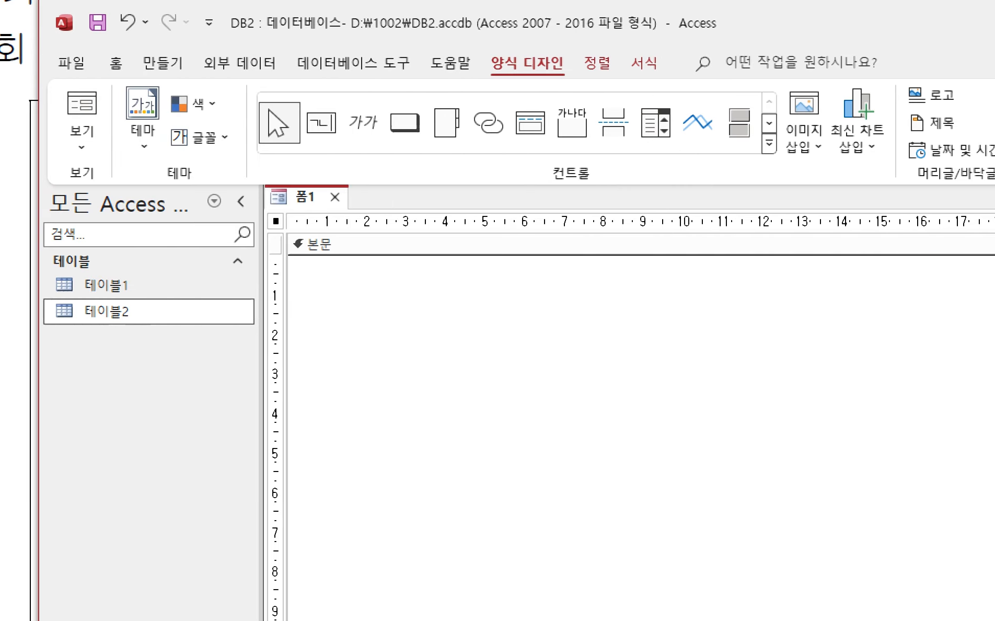
- Check the blank form in print preview, close the preview and narrow the 본문 section to about 18.7 cm
click(67, 63)
click(143, 418)
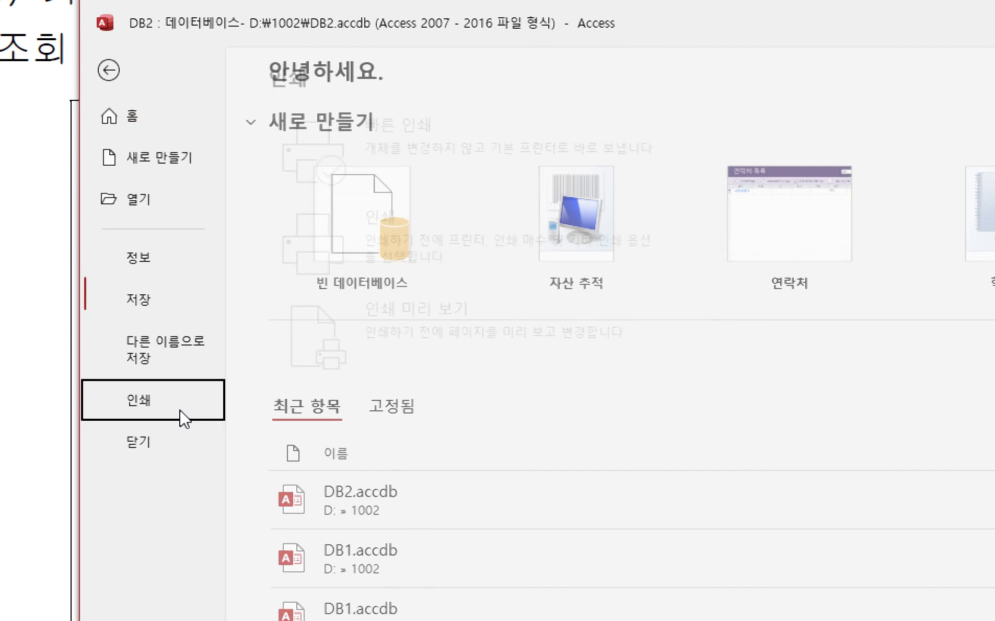
click(463, 344)
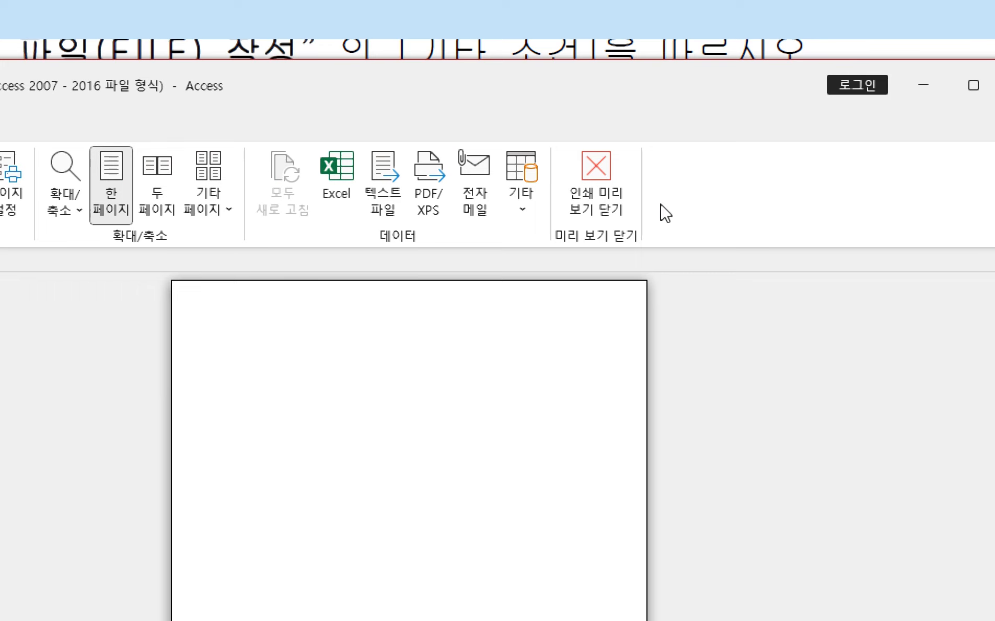
click(621, 195)
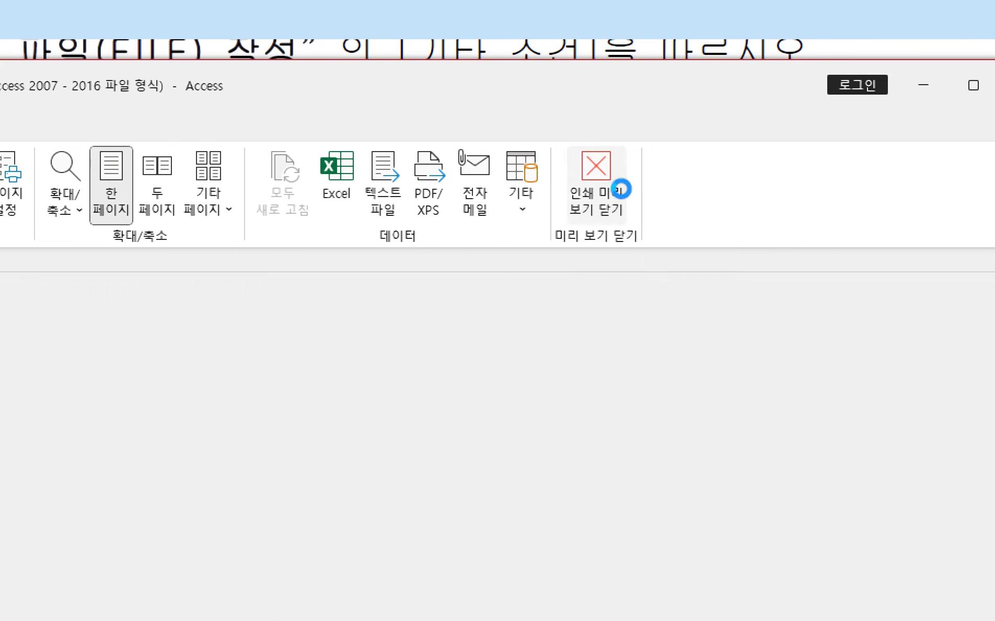
drag(565, 394, 530, 389)
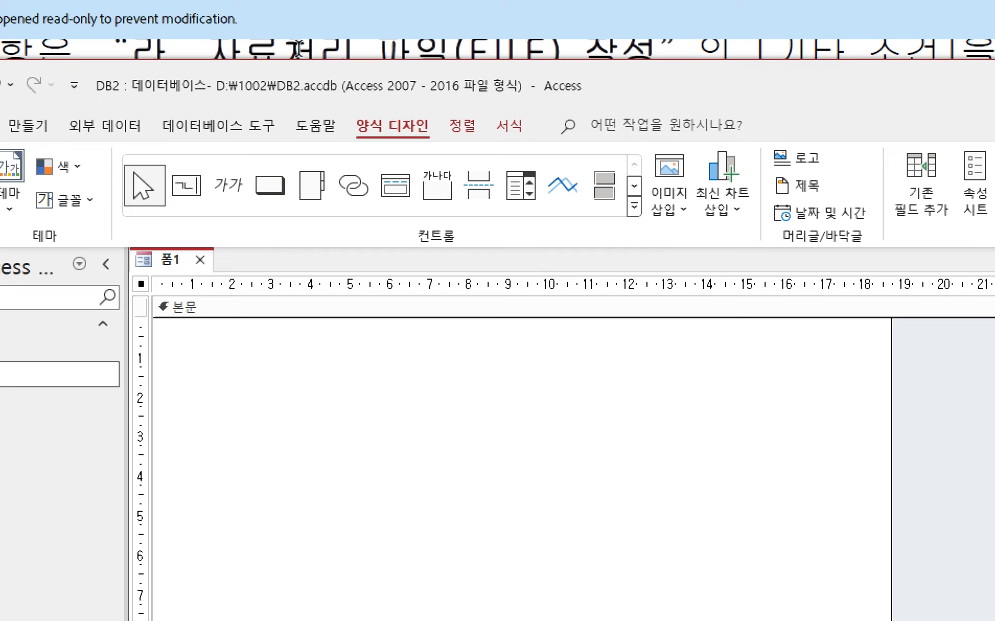
- Look over the [조회 화면 서식] layout in the exam document and return to Access
click(300, 51)
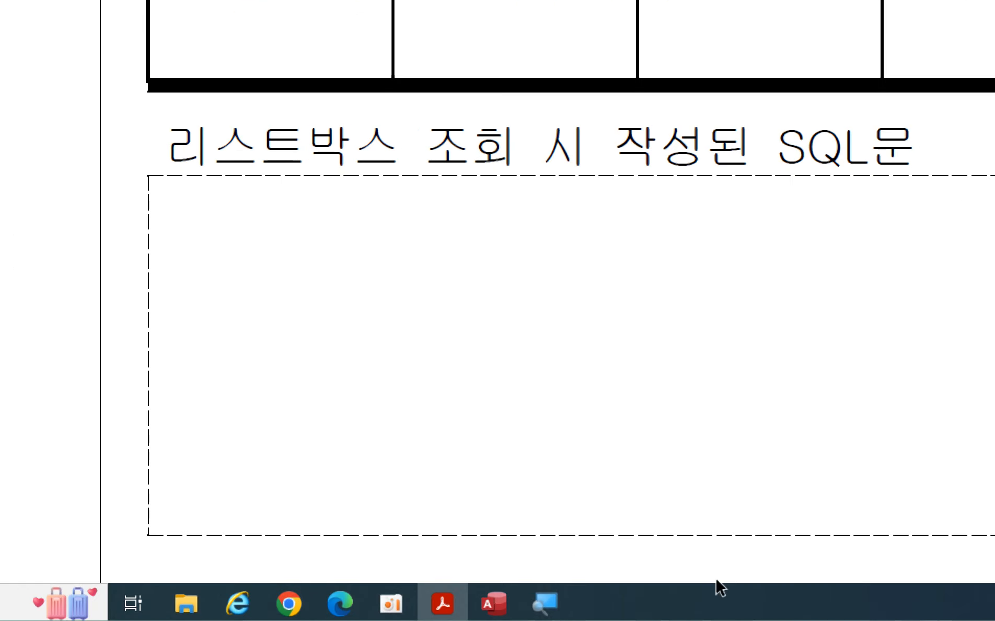
click(493, 604)
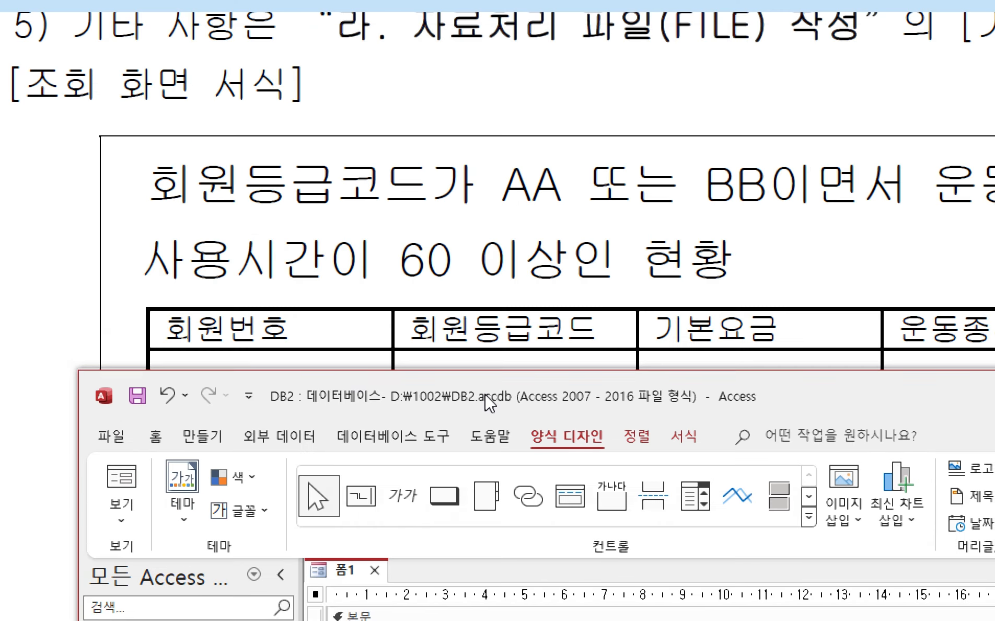
drag(489, 402, 468, 328)
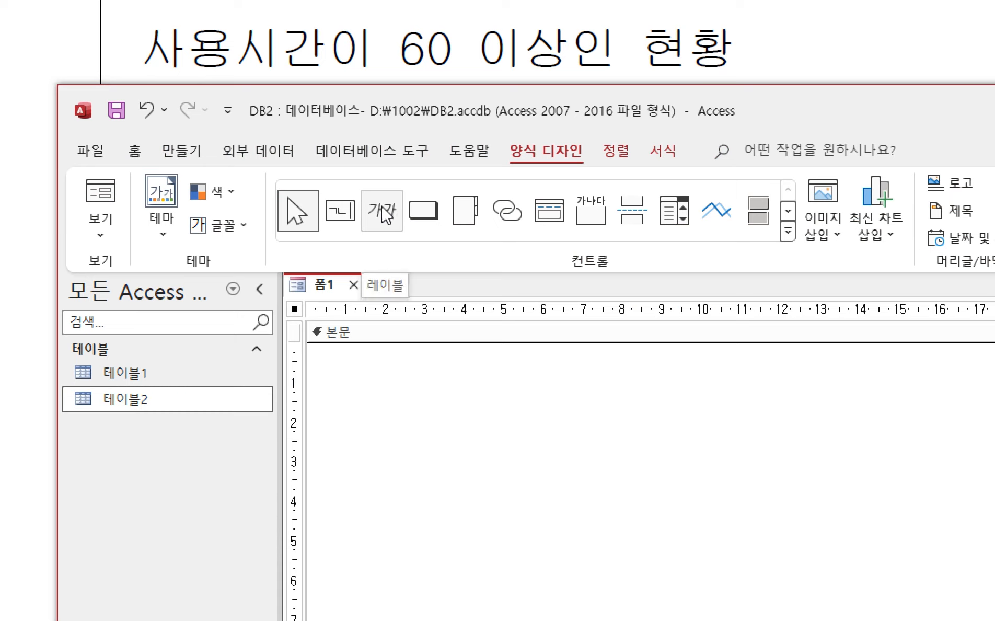
- Draw a label about 16.3 cm wide and 2.7 cm high near the upper edge of the 본문 section
click(382, 208)
drag(355, 362, 994, 484)
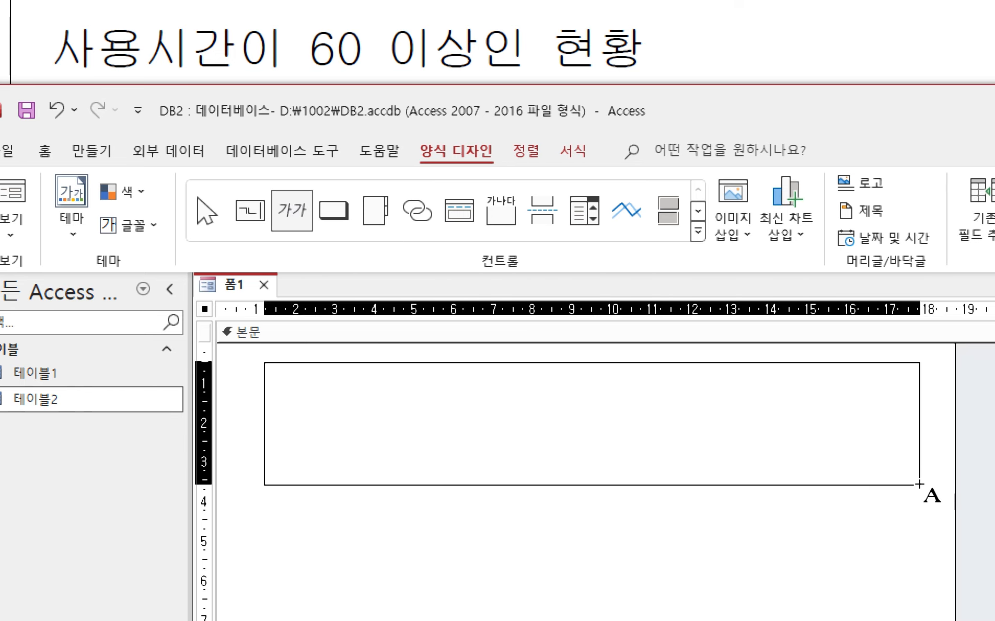
mouse_move(920, 484)
mouse_down()
mouse_move(924, 472)
mouse_move(907, 468)
mouse_up()
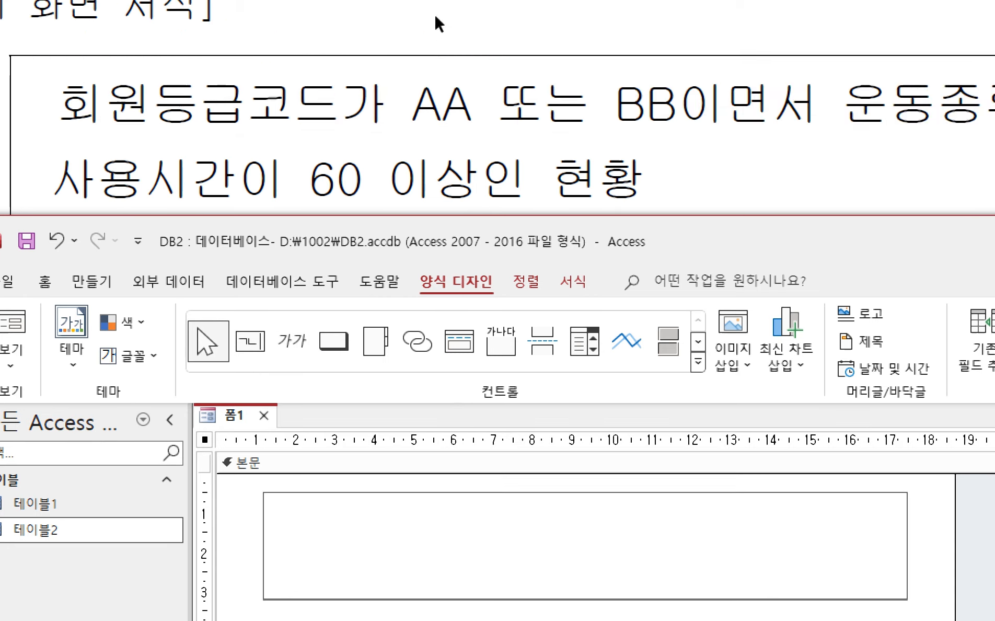
- Enter "회원등급코드가 AA 또는 BB이면서 운동종류가 수영이고" as the first line of the new label
text(회)
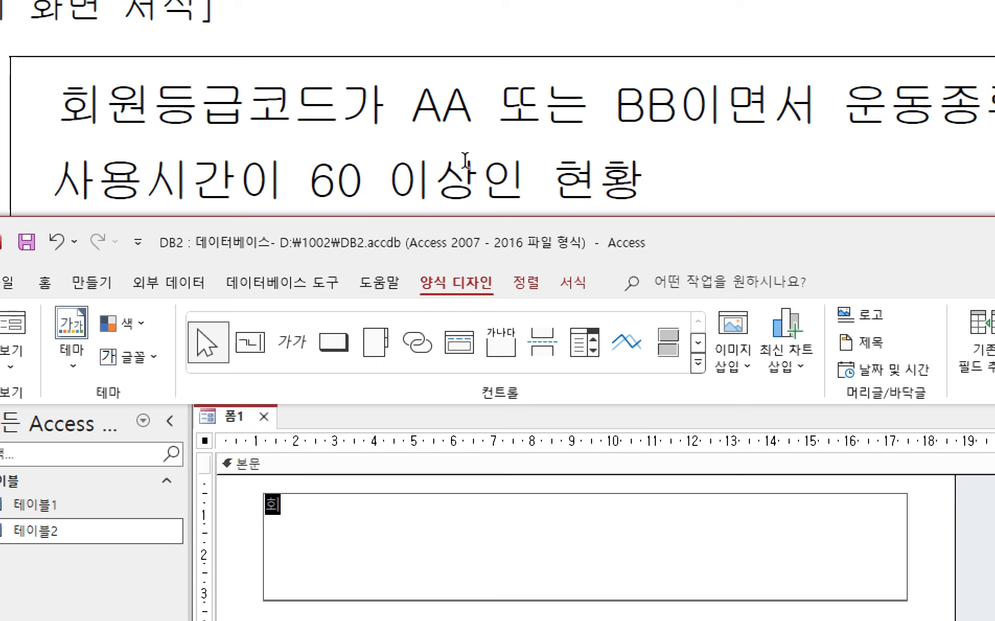
text(원등급코드가)
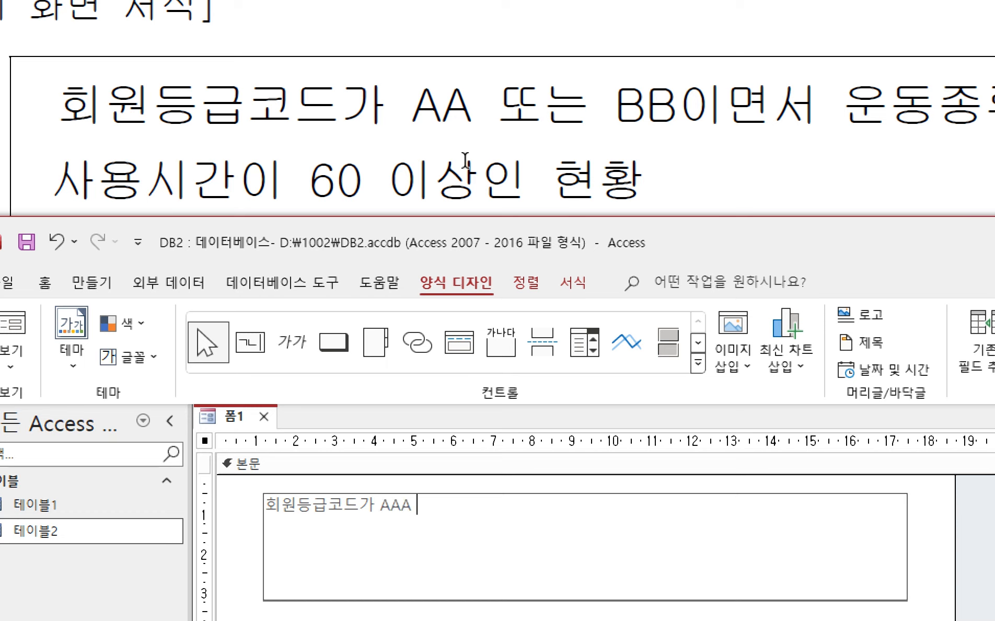
text(AA 또느)
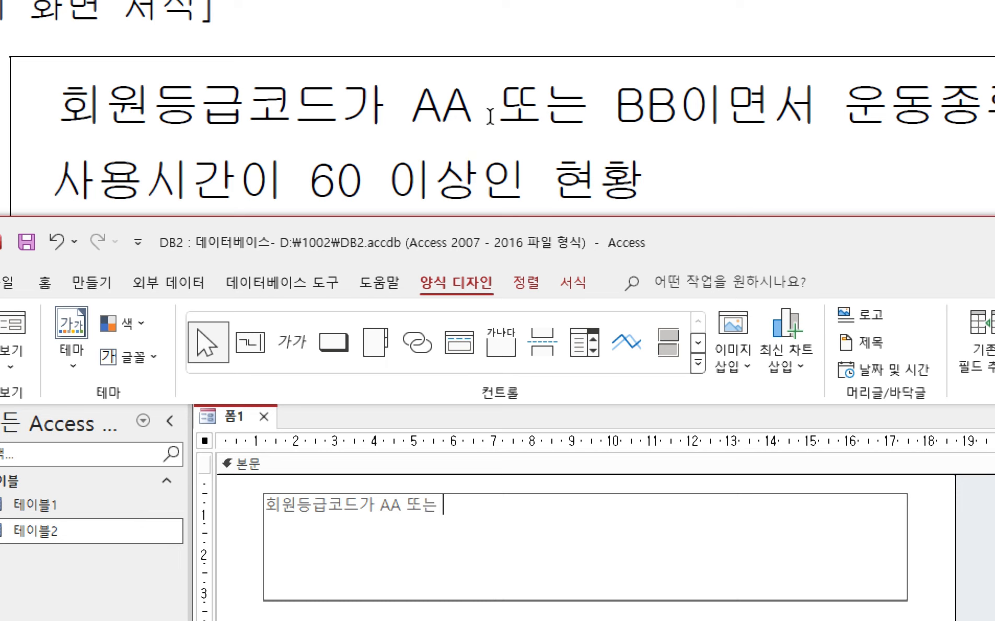
text( BB이면서 운동종류)
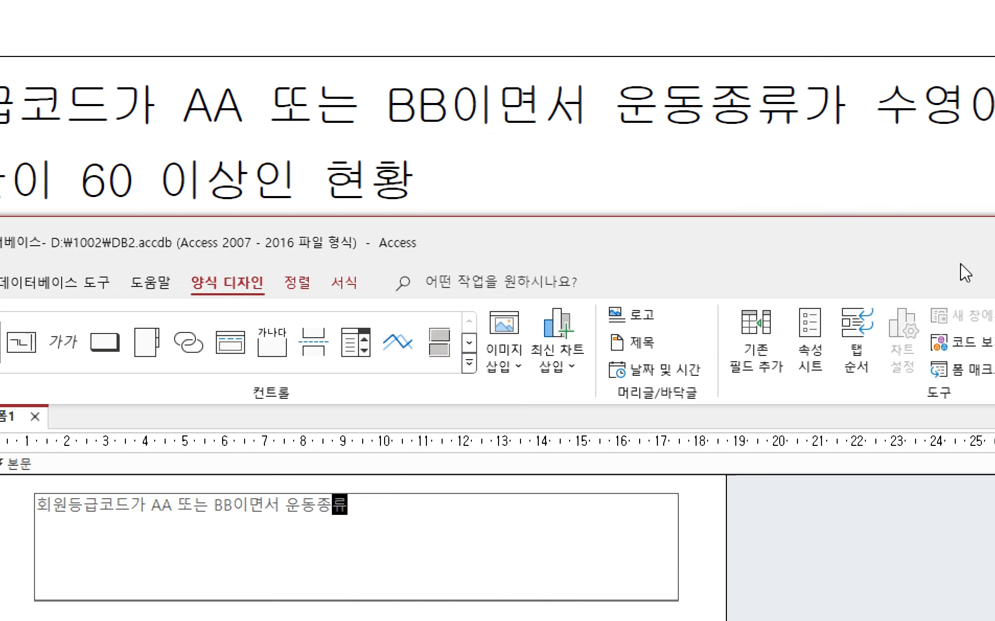
text(가)
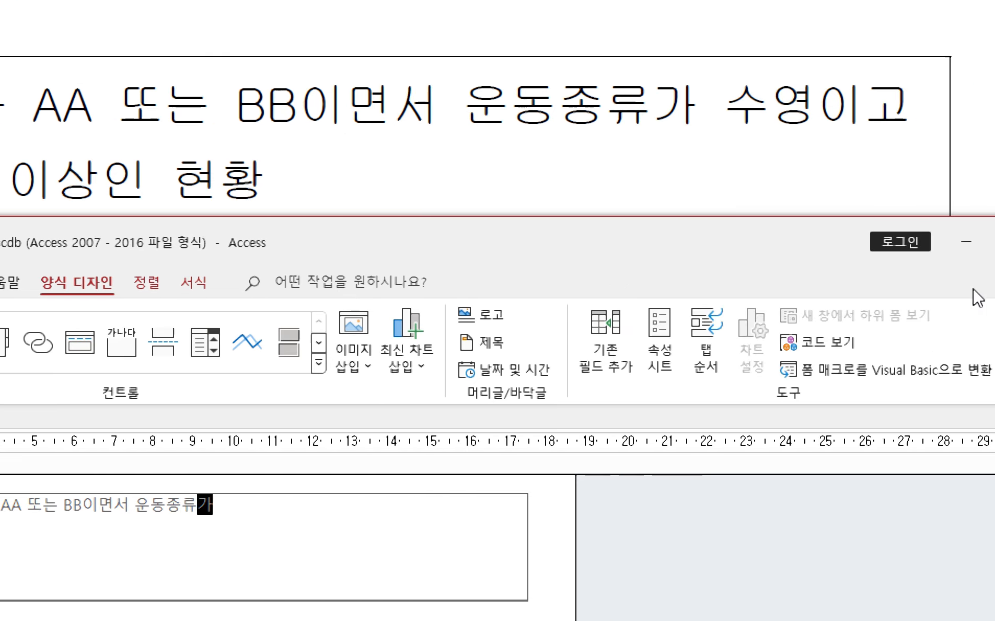
text( 수영이고)
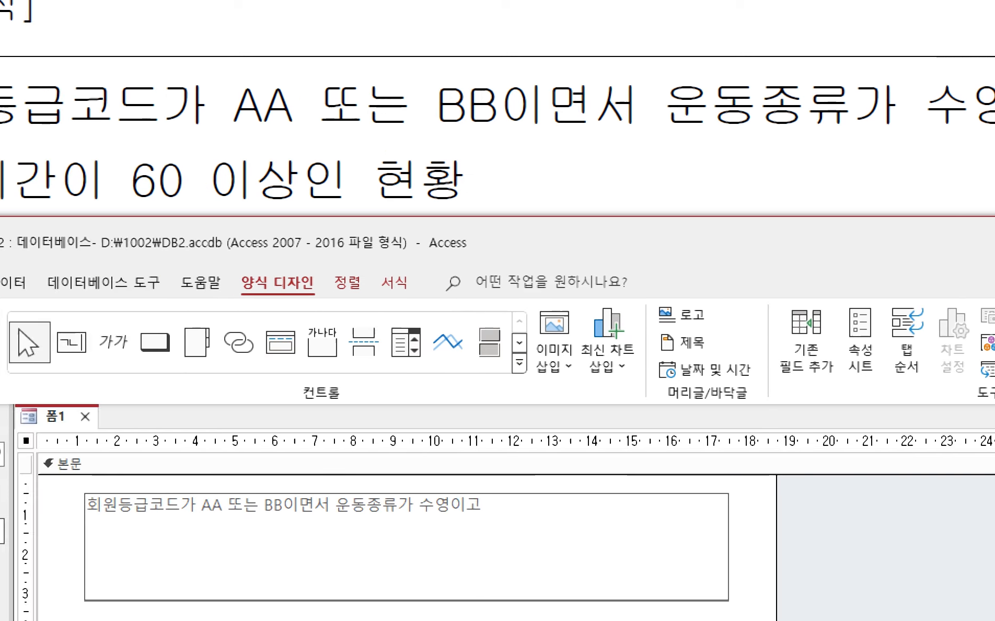
text(  줄바꿈 다)
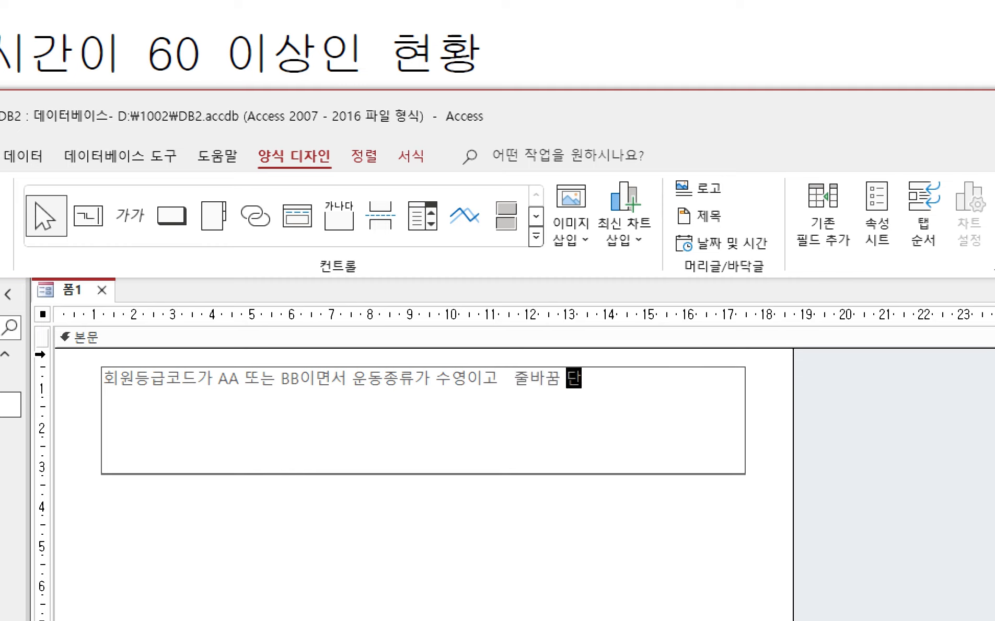
text(축키 SHIFT + ENTER)
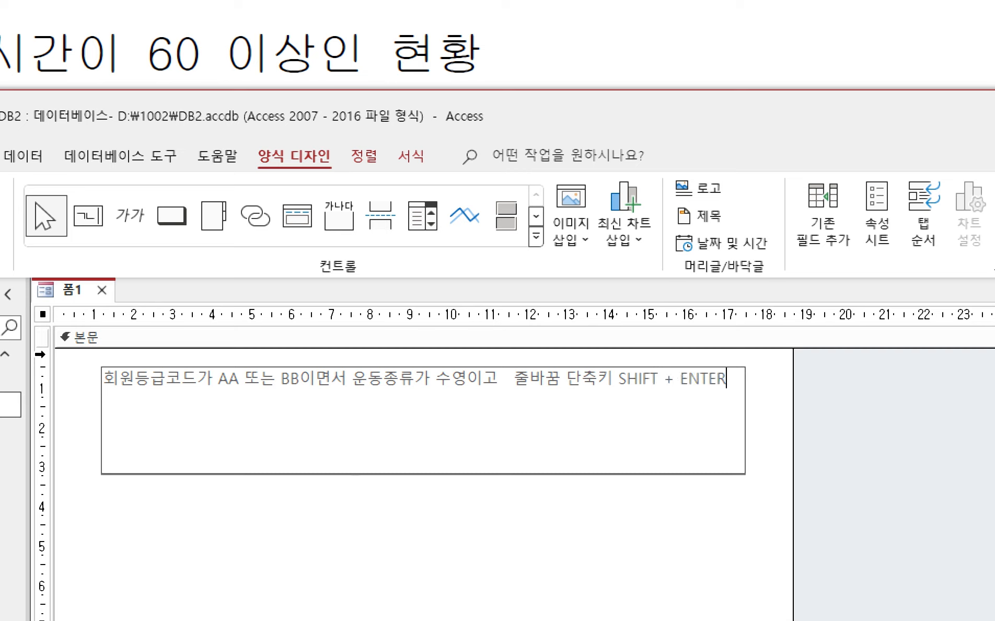
key(BackSpace)
key(BackSpace)
key(BackSpace)
key(BackSpace)
key(BackSpace)
key(BackSpace)
key(BackSpace)
key(BackSpace)
key(BackSpace)
key(BackSpace)
key(BackSpace)
key(BackSpace)
key(BackSpace)
key(BackSpace)
key(BackSpace)
key(BackSpace)
key(BackSpace)
key(BackSpace)
key(BackSpace)
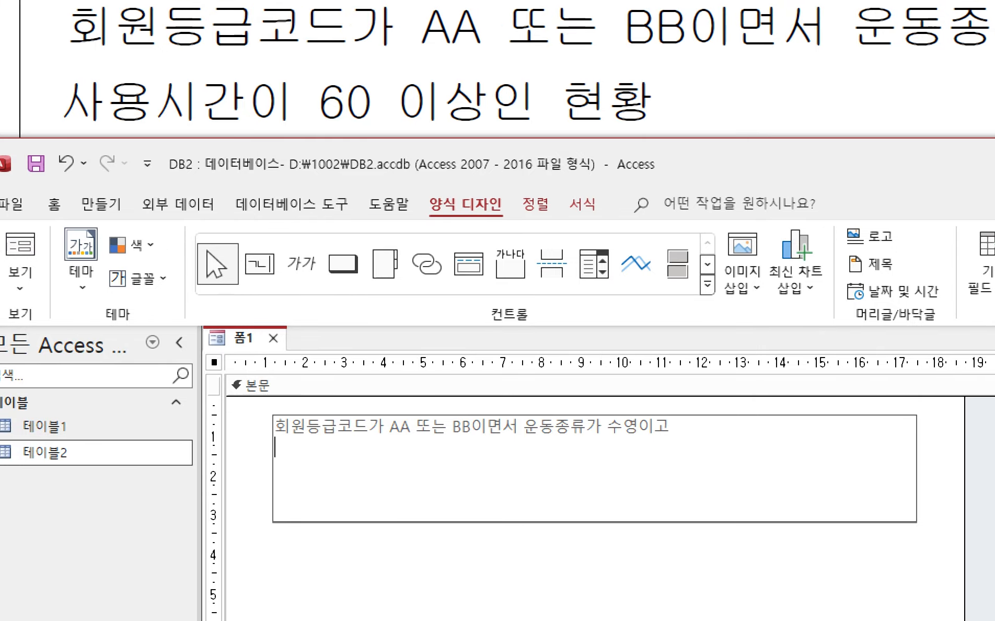
- Add the second line "사용시간이 60 이상인 현황" to the title label
text(사용시간이 )
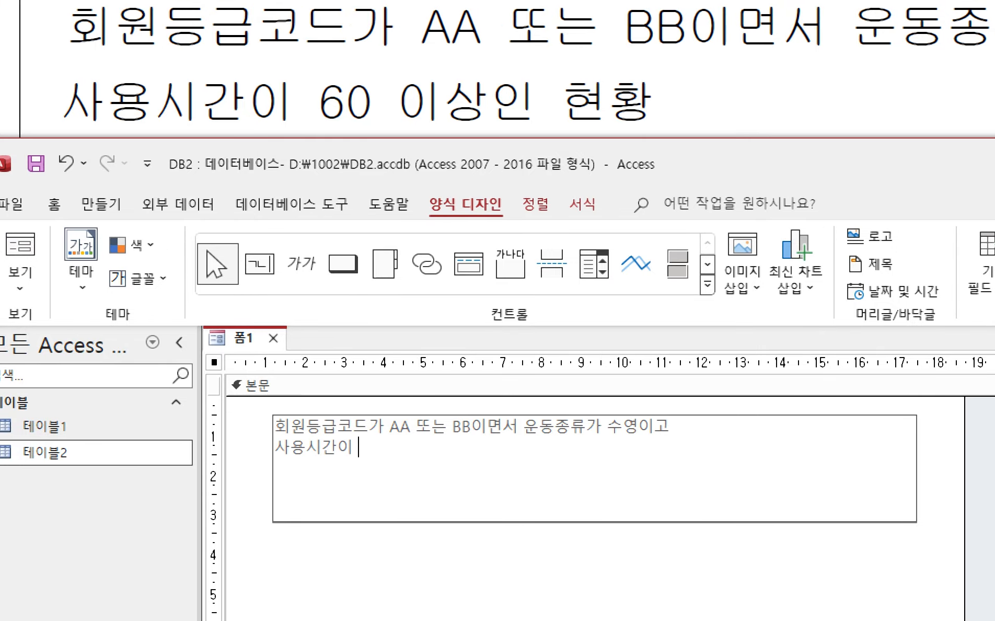
text(60 이상)
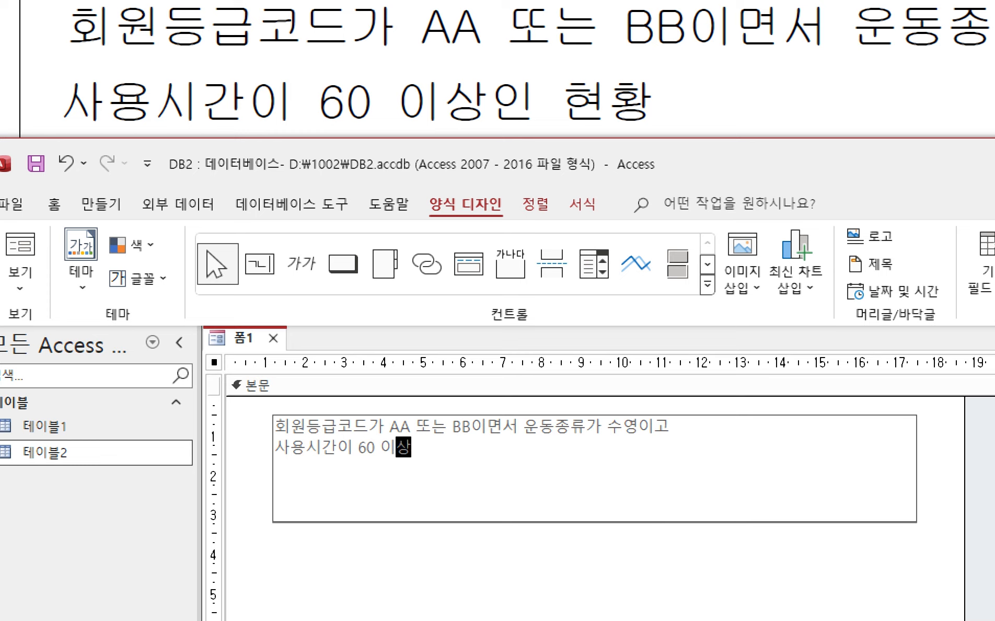
text(인 현황)
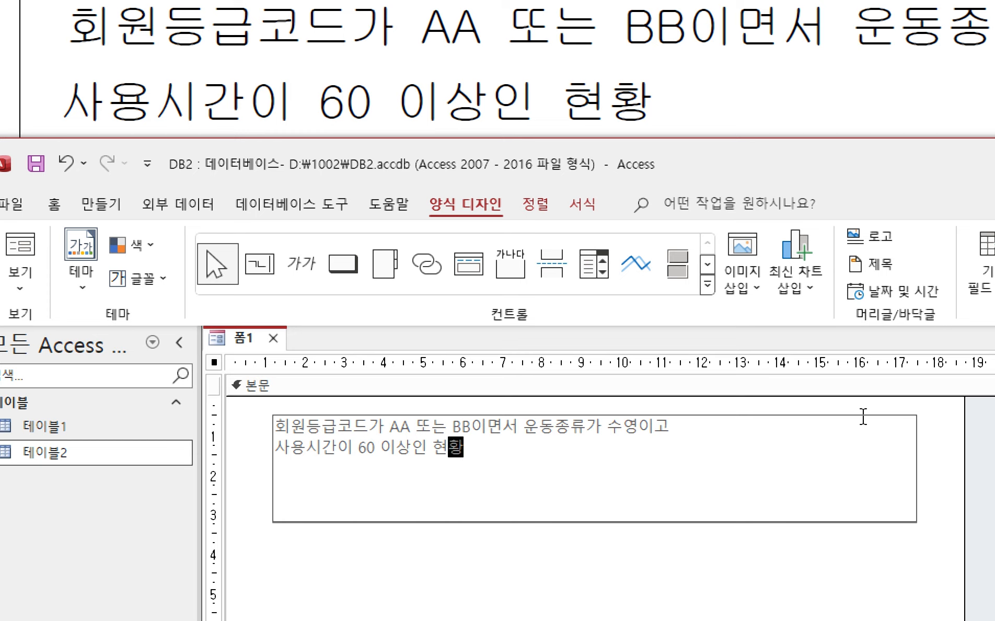
- Set the title label's font size to 16
drag(607, 460, 209, 387)
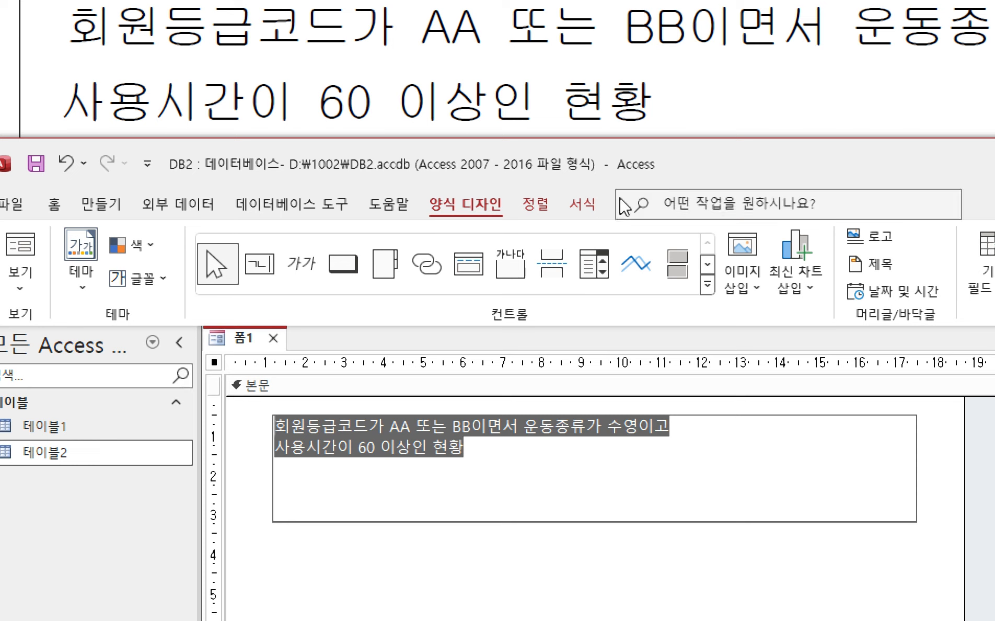
click(588, 207)
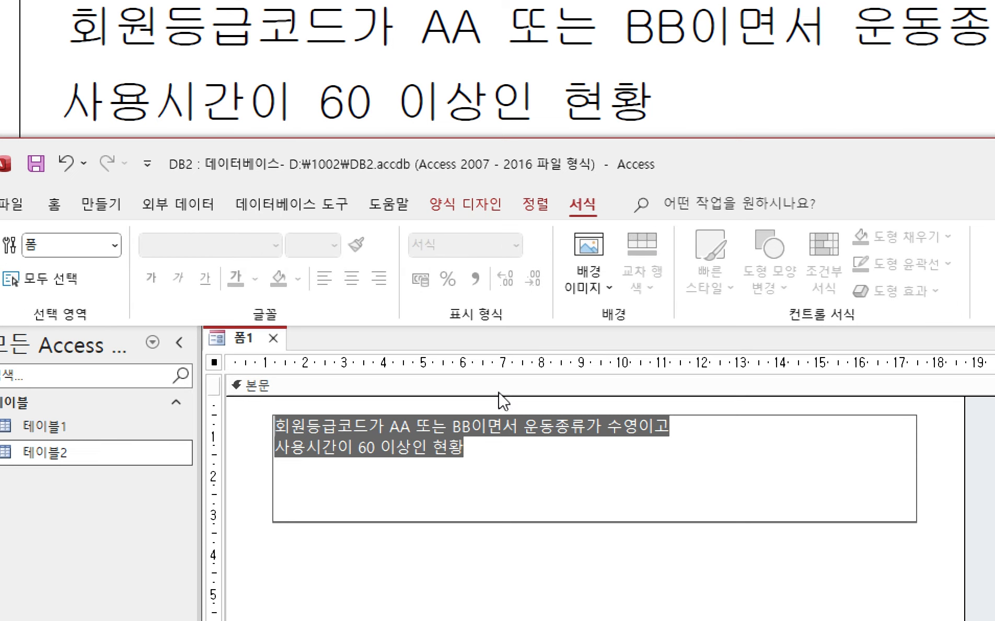
click(502, 546)
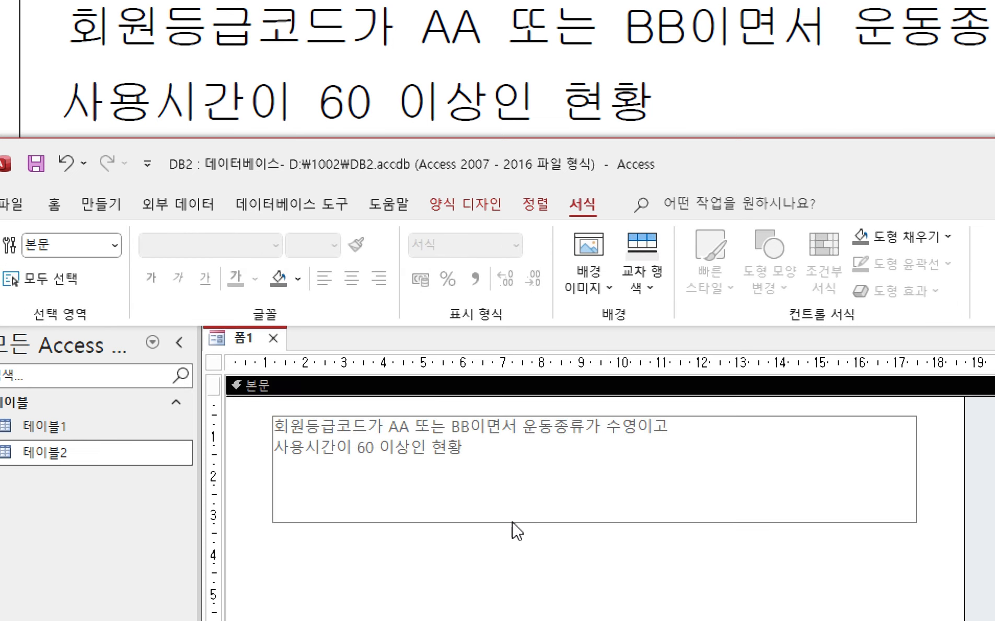
click(513, 522)
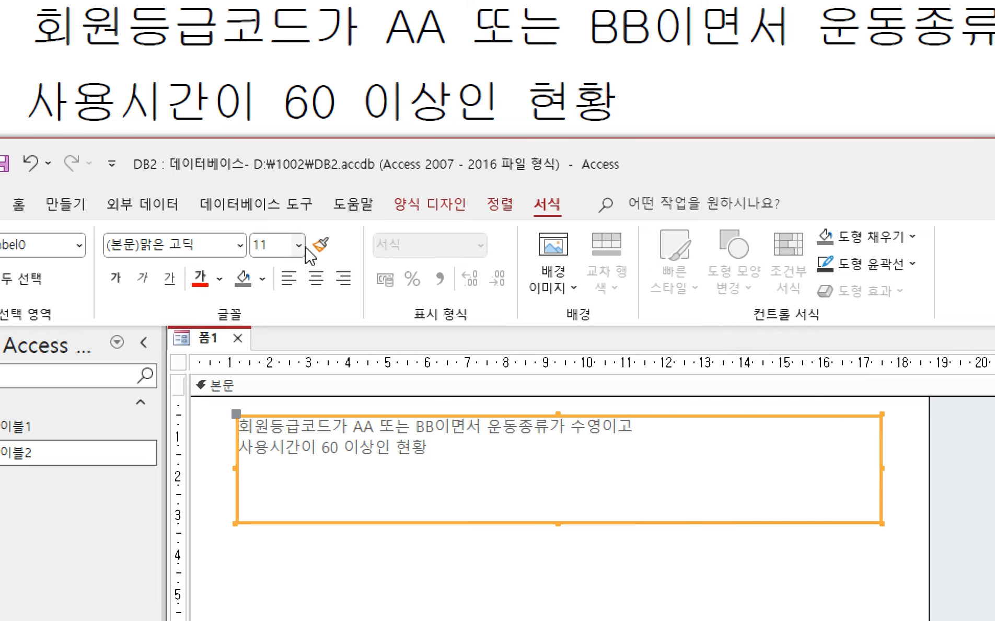
click(302, 248)
click(271, 415)
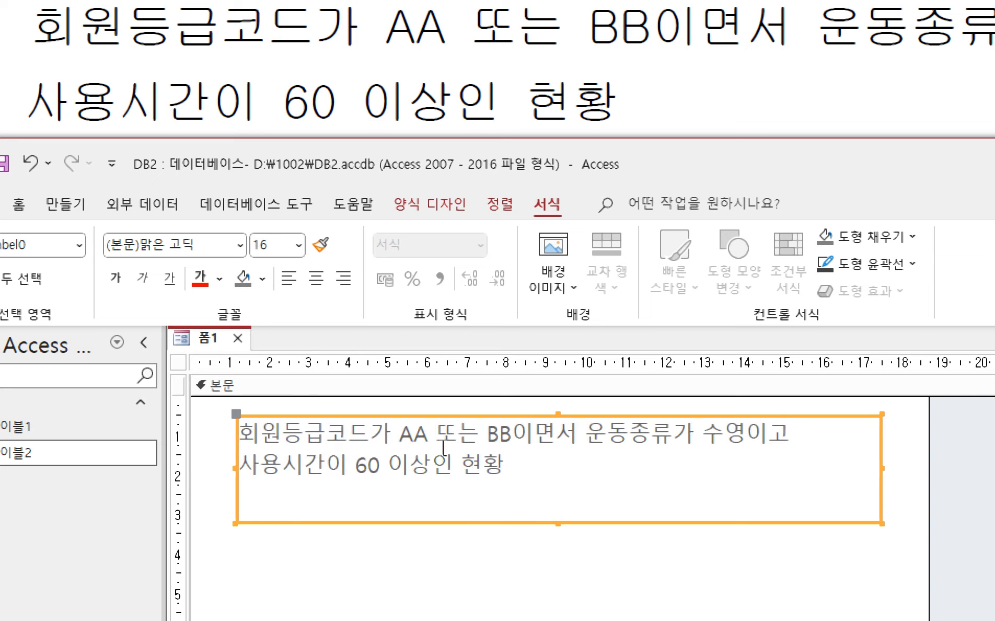
- Reduce the title label's height to about 2 cm so it fits its two lines of text
click(701, 568)
click(665, 518)
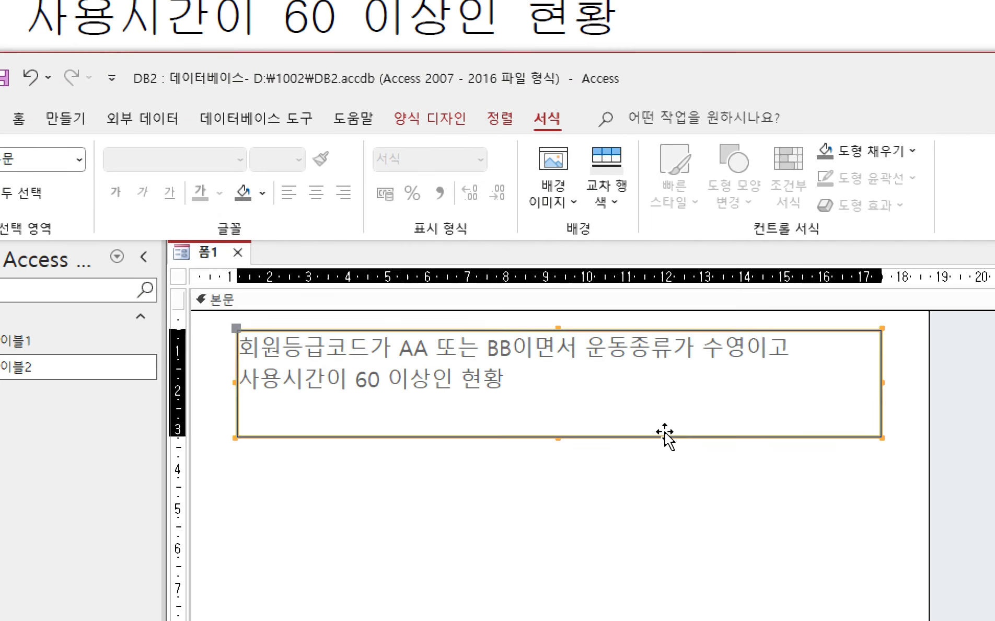
drag(557, 438, 574, 407)
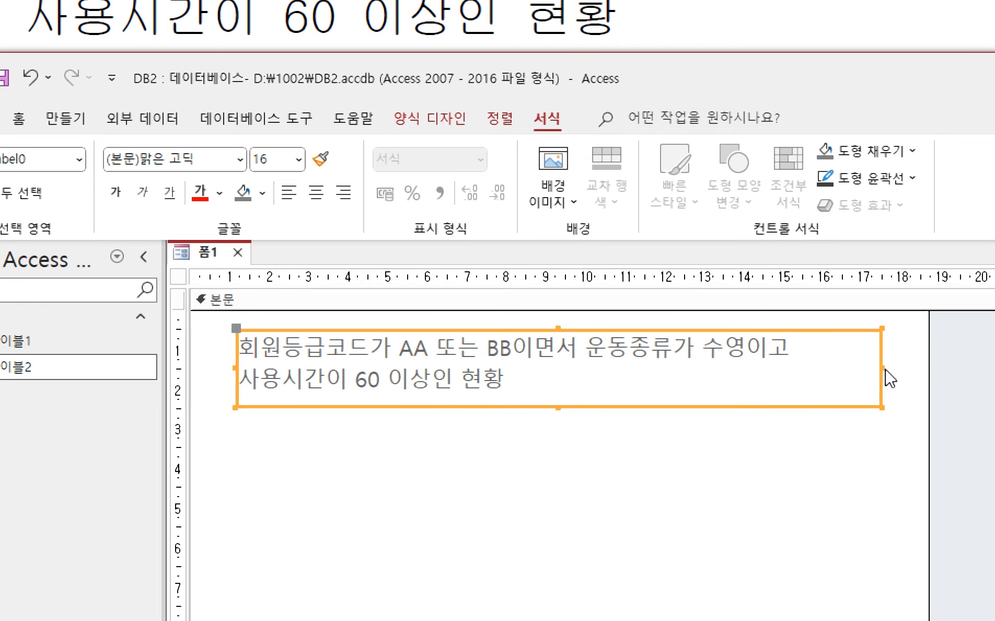
click(773, 483)
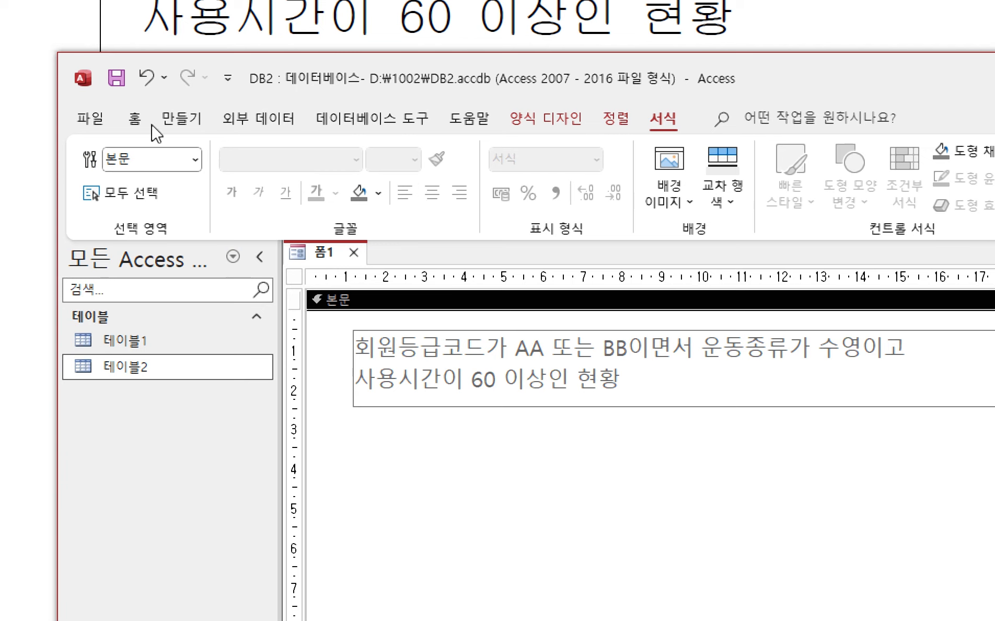
- Check the title in form view and return the form to design view
click(538, 121)
click(102, 202)
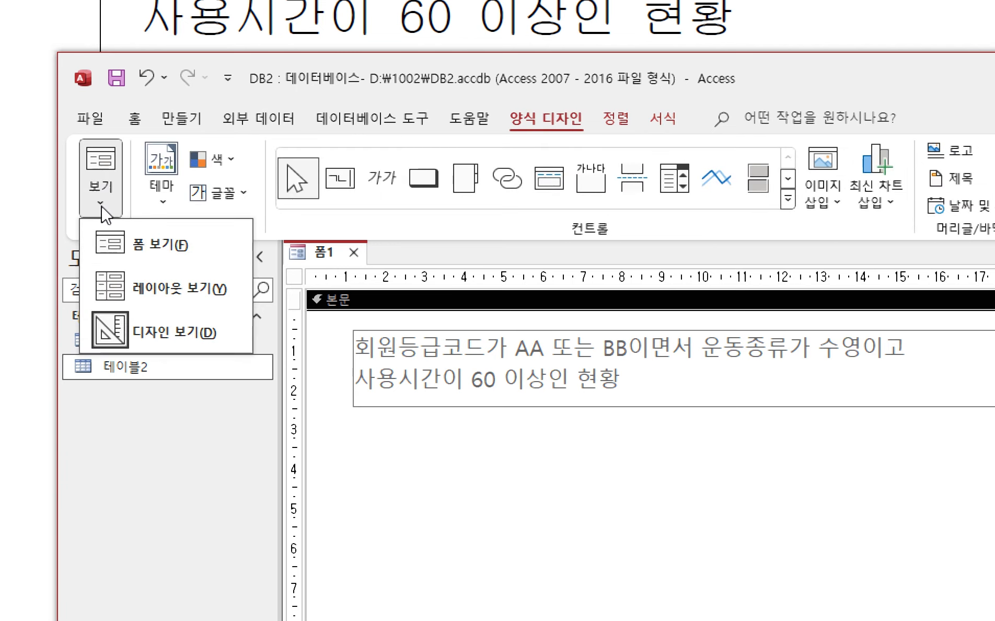
click(126, 245)
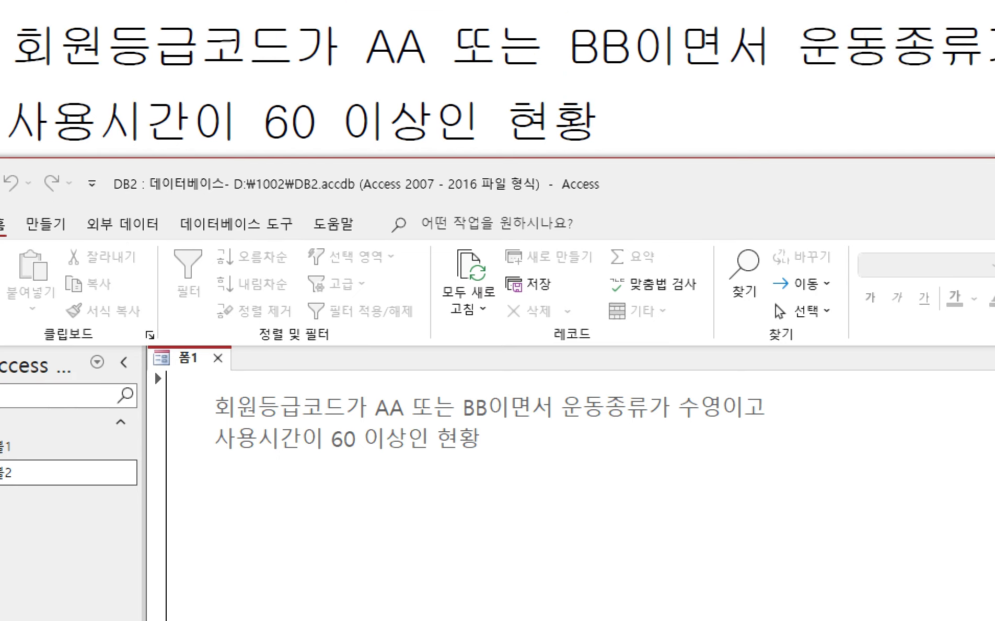
click(216, 285)
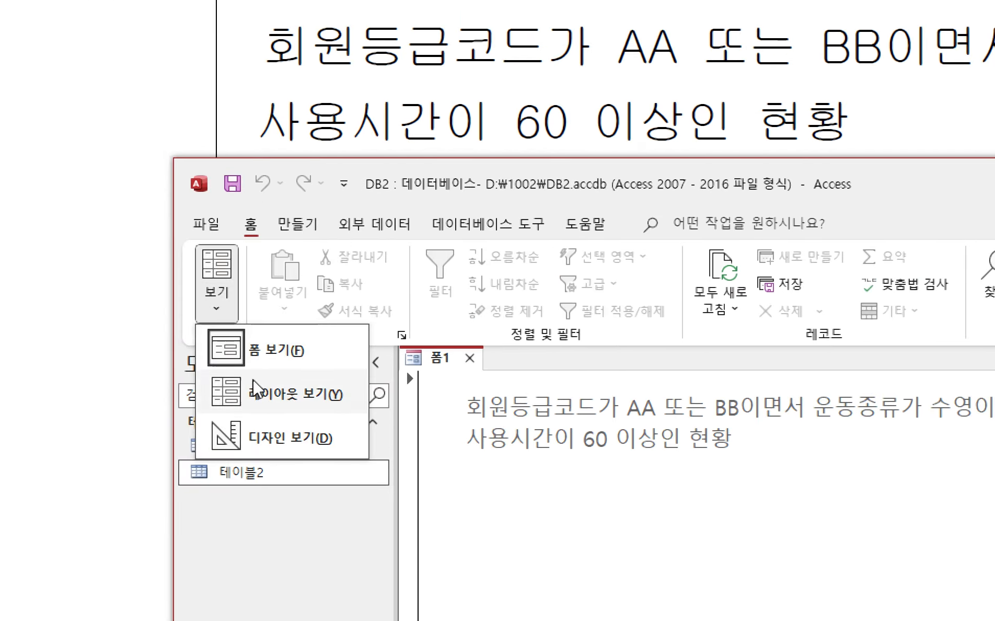
click(285, 435)
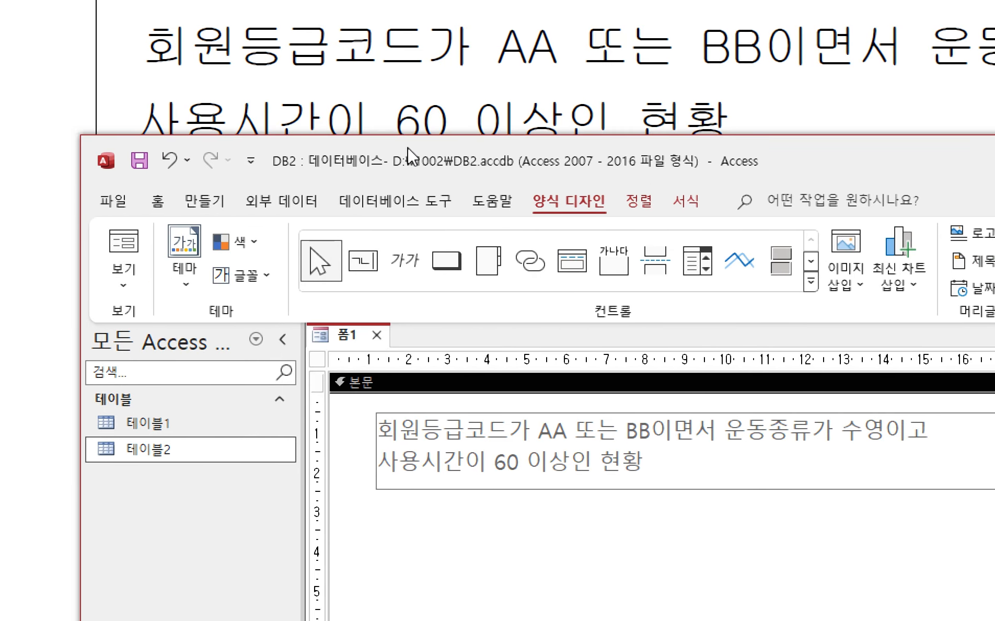
- Uncover the exam document and examine the [조회 화면 서식] layout down to the SQL statement box
drag(380, 164, 338, 131)
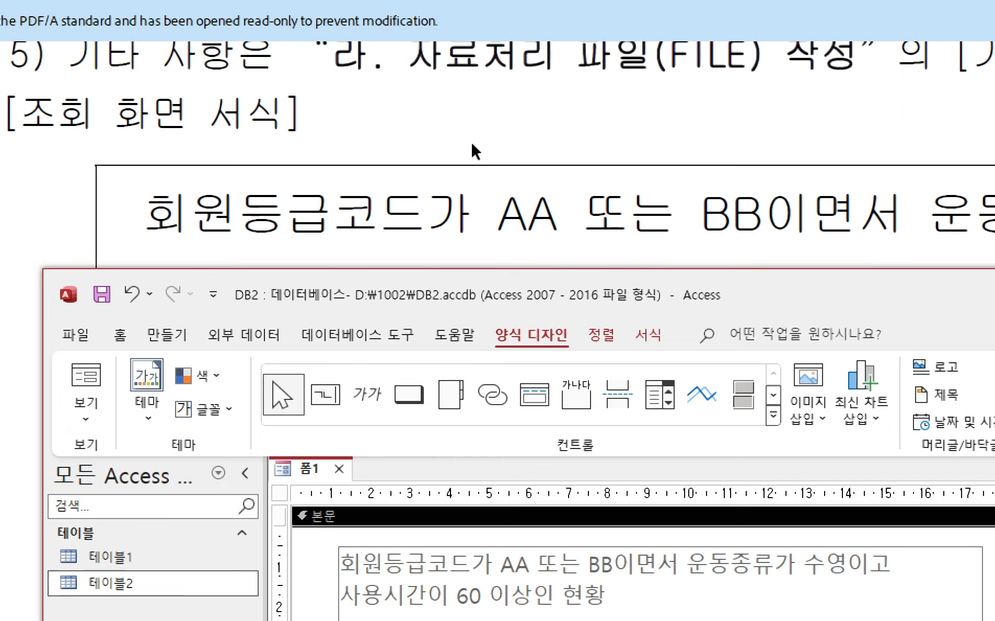
click(471, 144)
scroll(553, 514, down, 3)
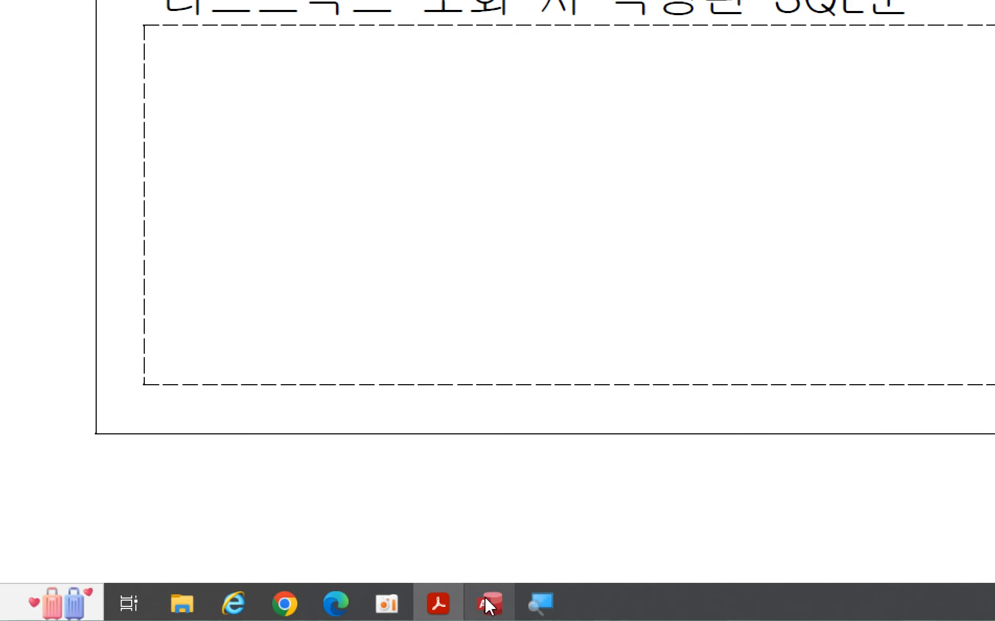
- Switch to Access, draw a list box about 16.3 by 3.5 cm below the title without using the wizard, and delete its attached label
click(486, 600)
drag(497, 256, 479, 232)
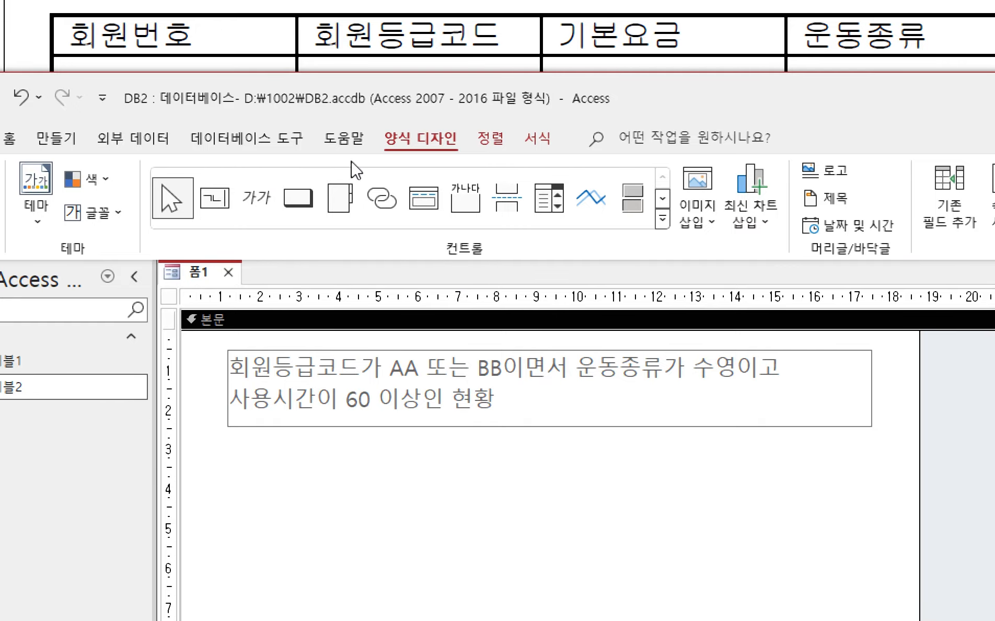
click(663, 222)
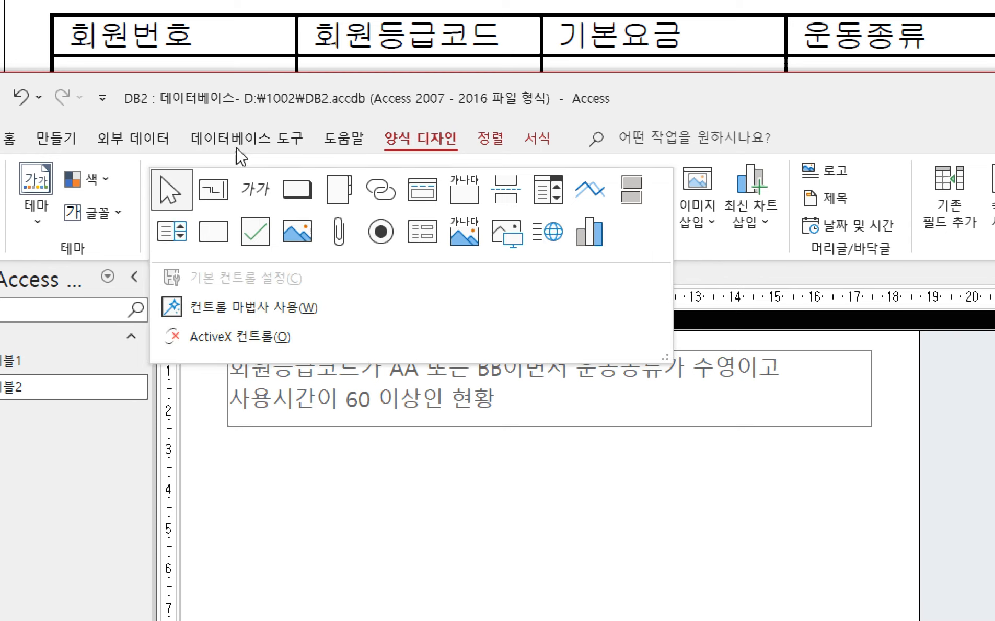
click(166, 231)
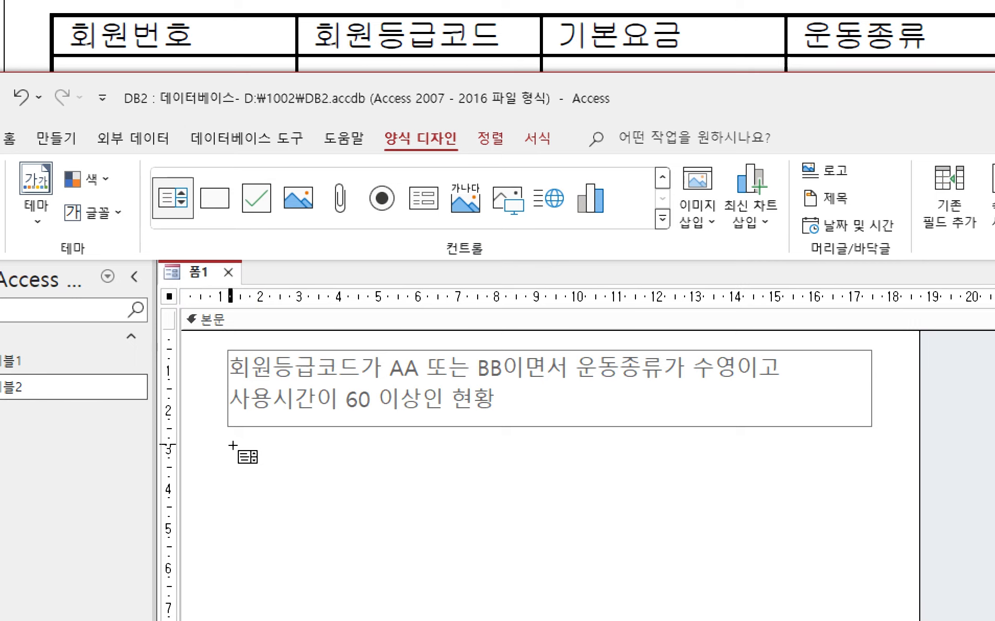
drag(228, 445, 884, 581)
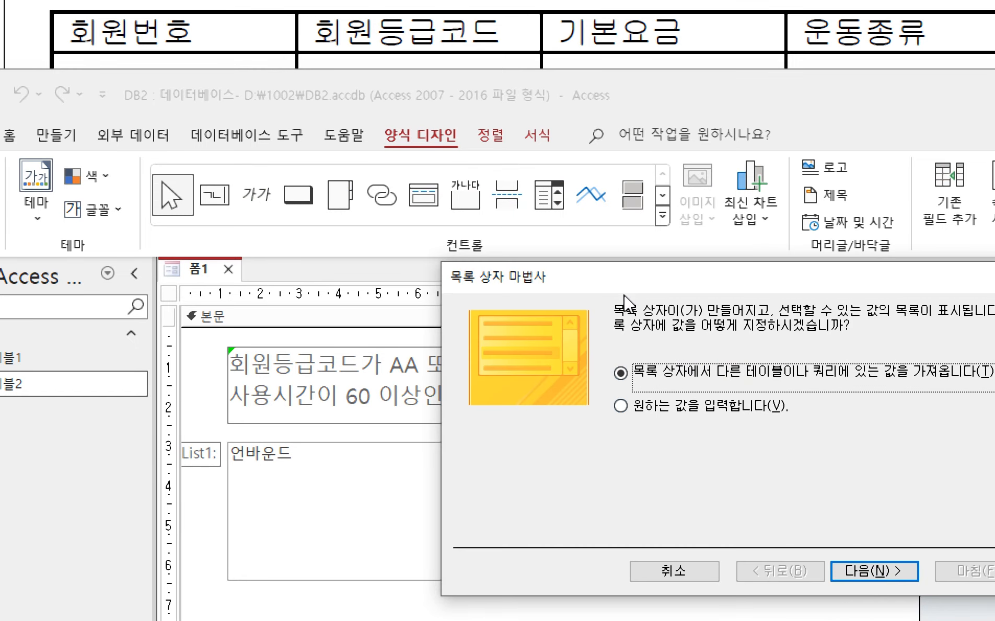
drag(607, 279, 478, 139)
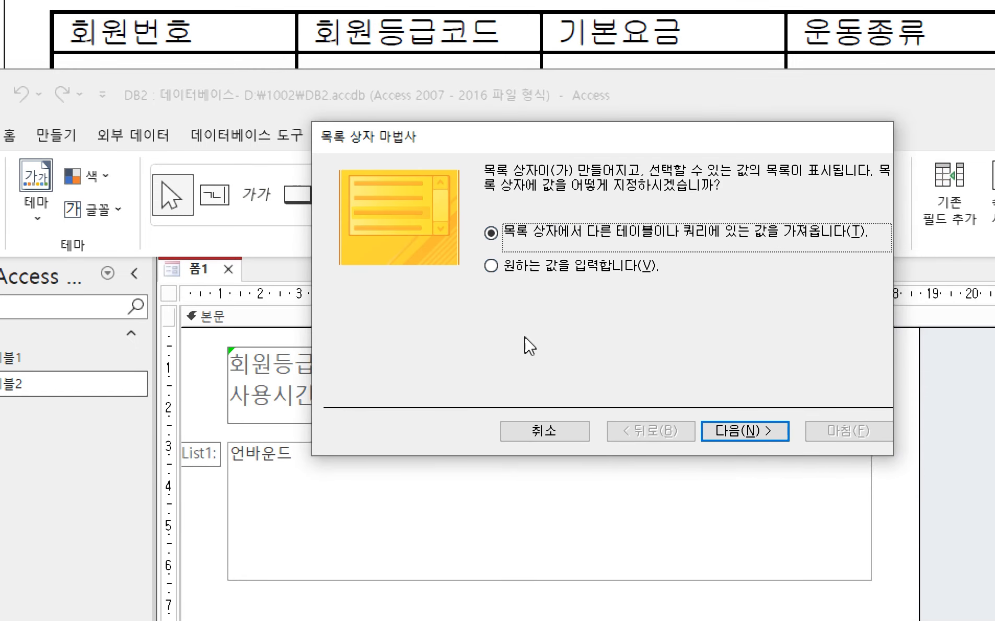
click(544, 431)
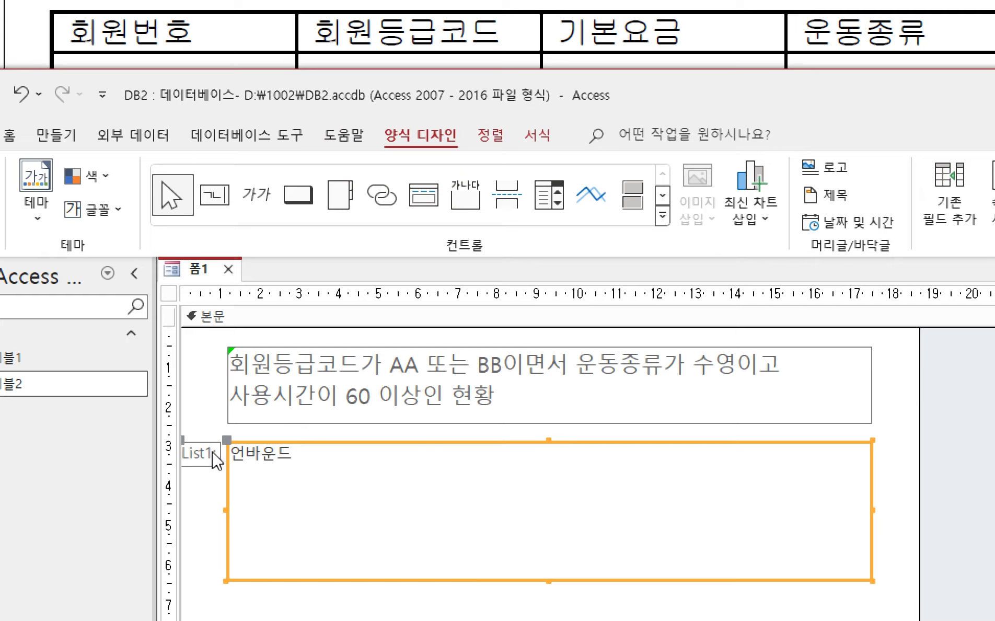
click(210, 453)
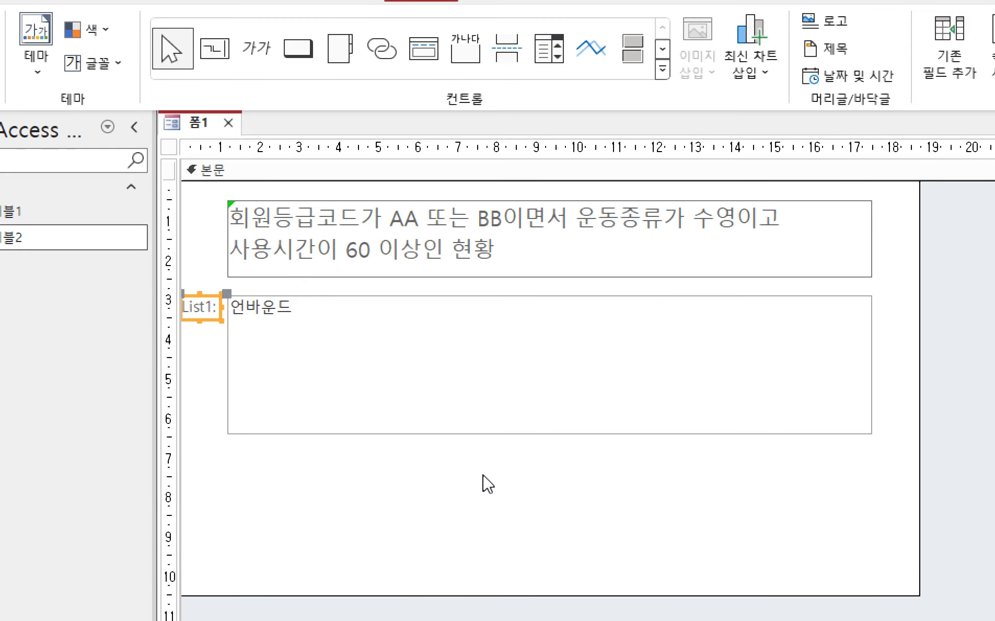
key(Delete)
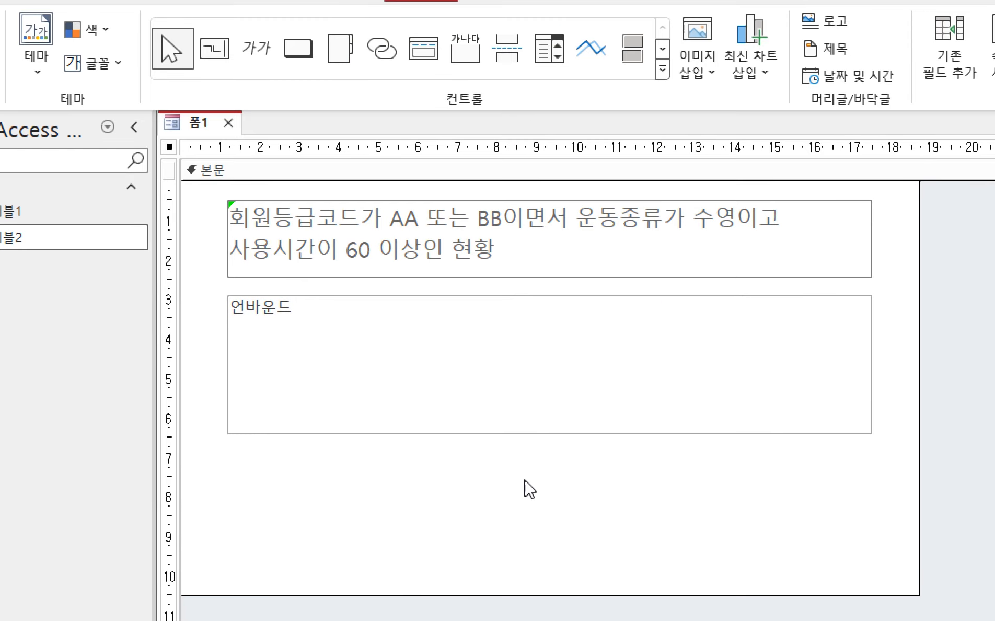
- Open the query builder for the list box's row source (행 원본) property
click(489, 368)
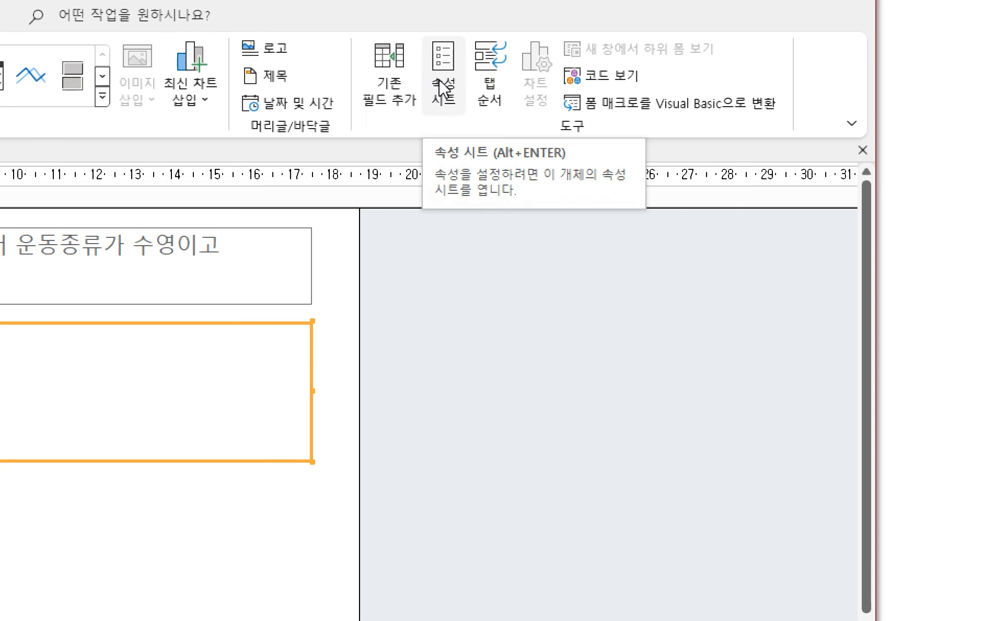
click(444, 91)
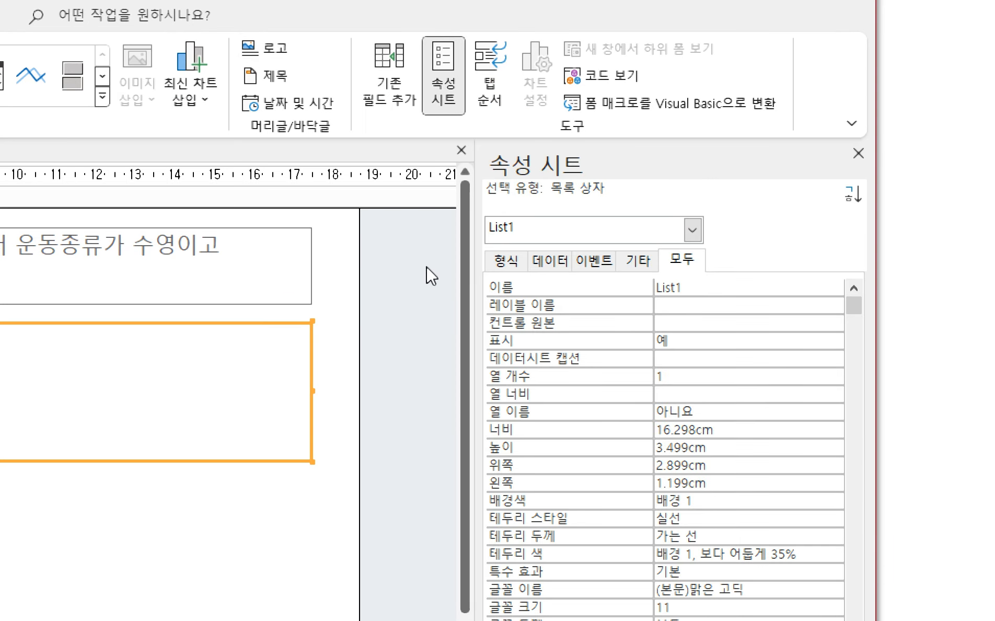
click(511, 263)
click(559, 264)
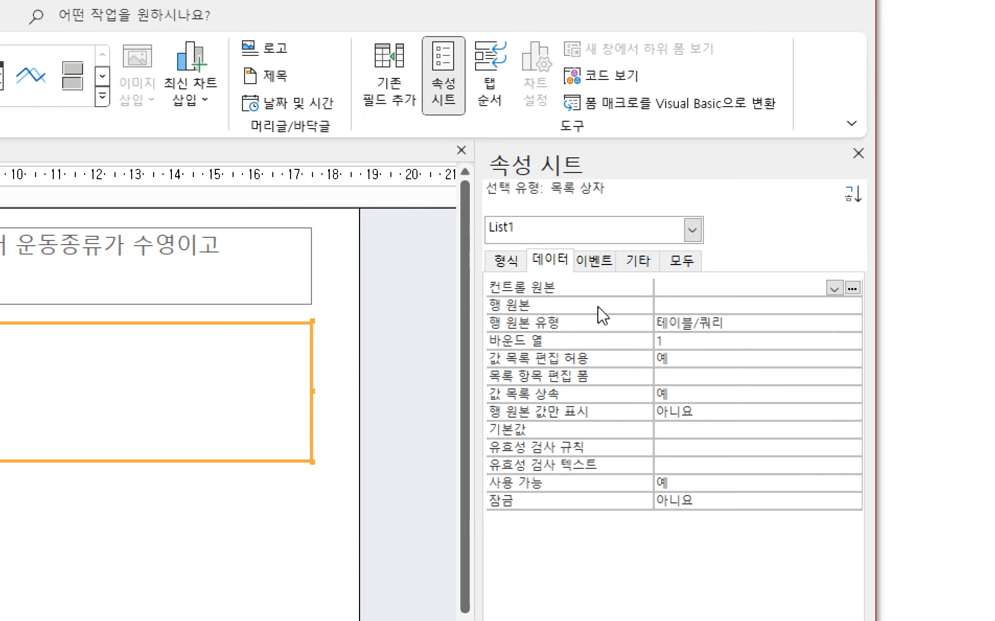
click(668, 306)
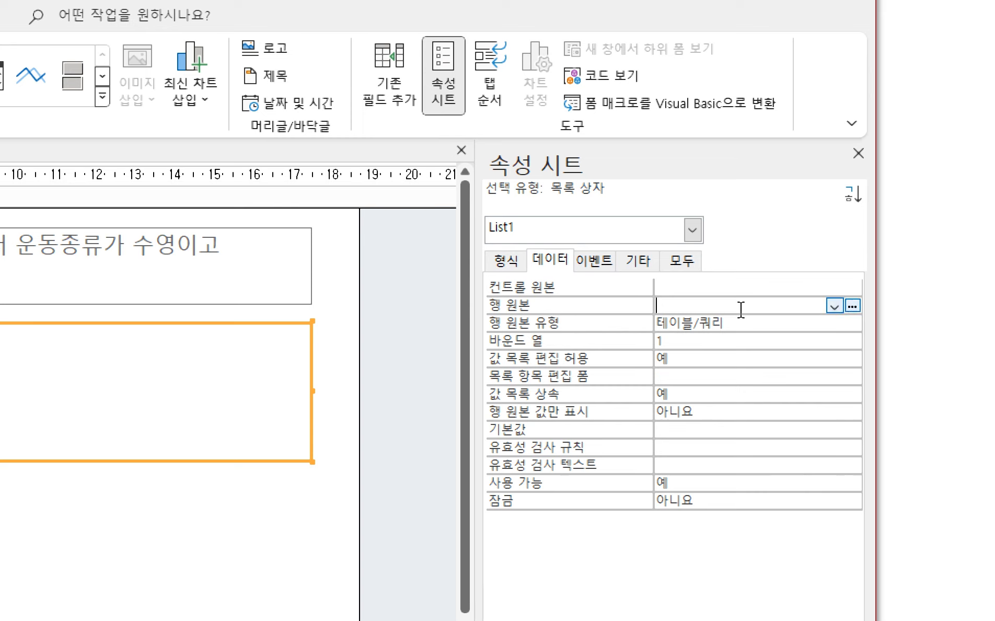
click(853, 306)
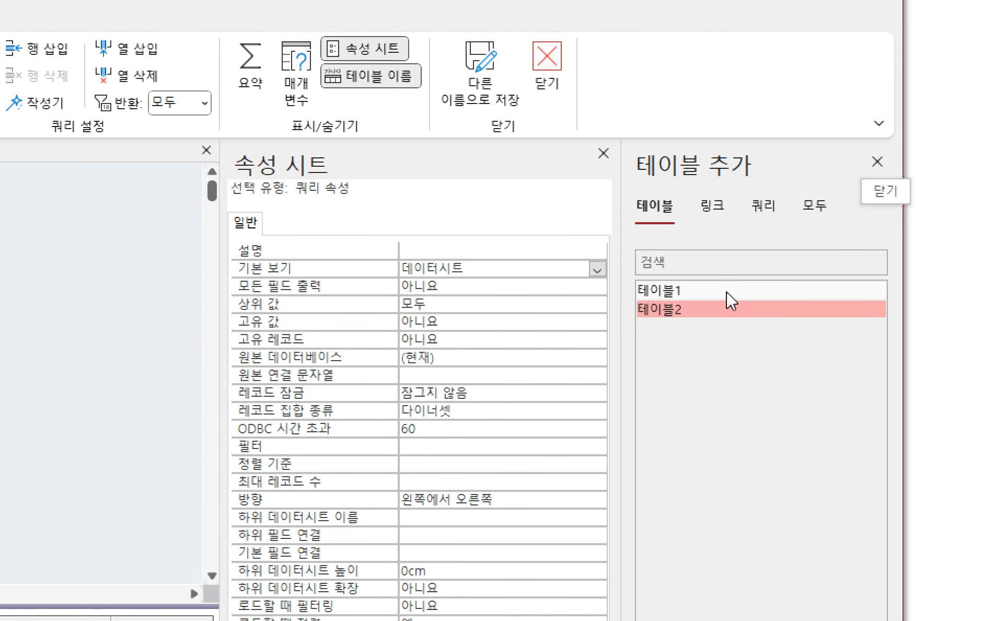
- Add 테이블1 and 테이블2 to the query and close the table list
double_click(709, 291)
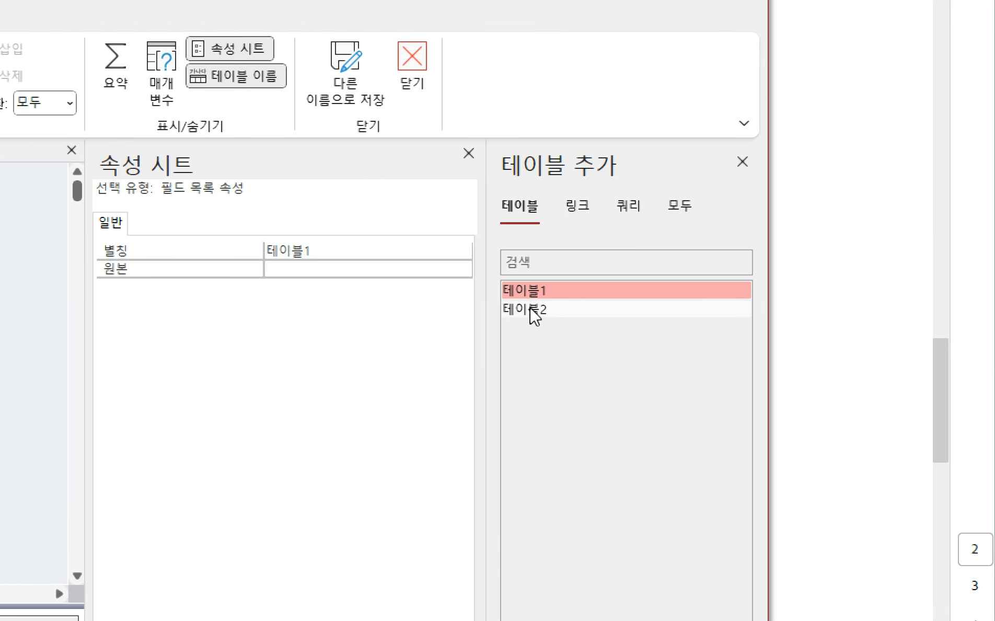
click(520, 310)
double_click(519, 309)
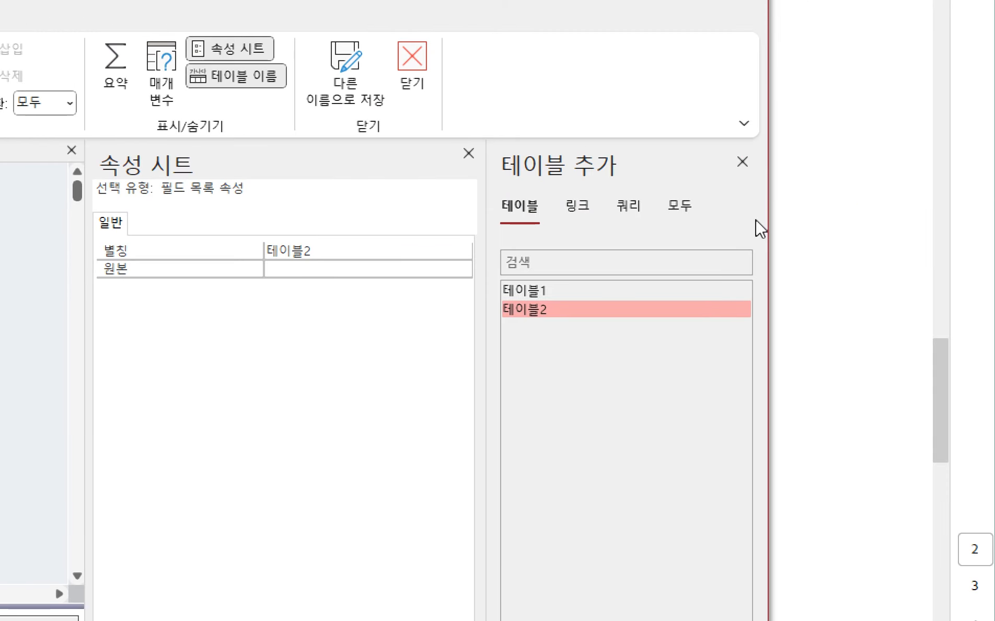
click(747, 164)
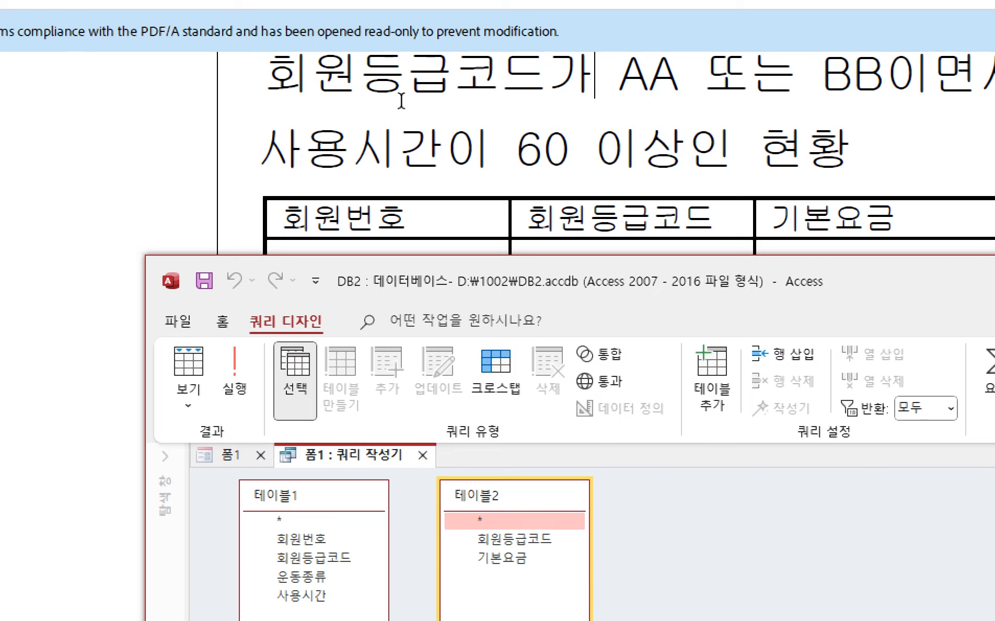
- Check the exam's list box requirements, then join 테이블1 to 테이블2 on 회원등급코드 in the query
click(401, 101)
scroll(767, 435, up, 10)
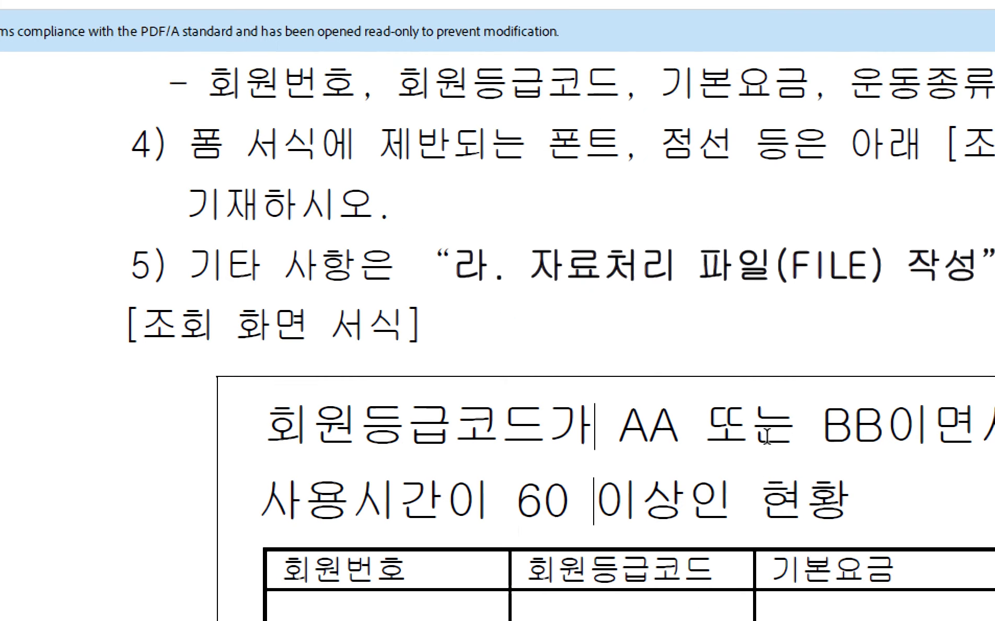
scroll(767, 435, up, 7)
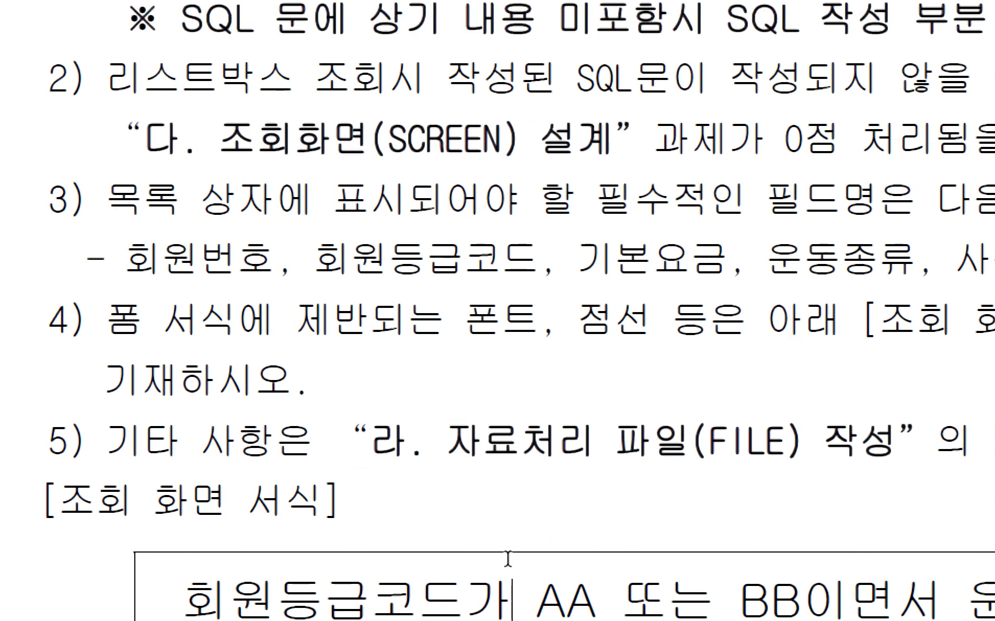
click(526, 604)
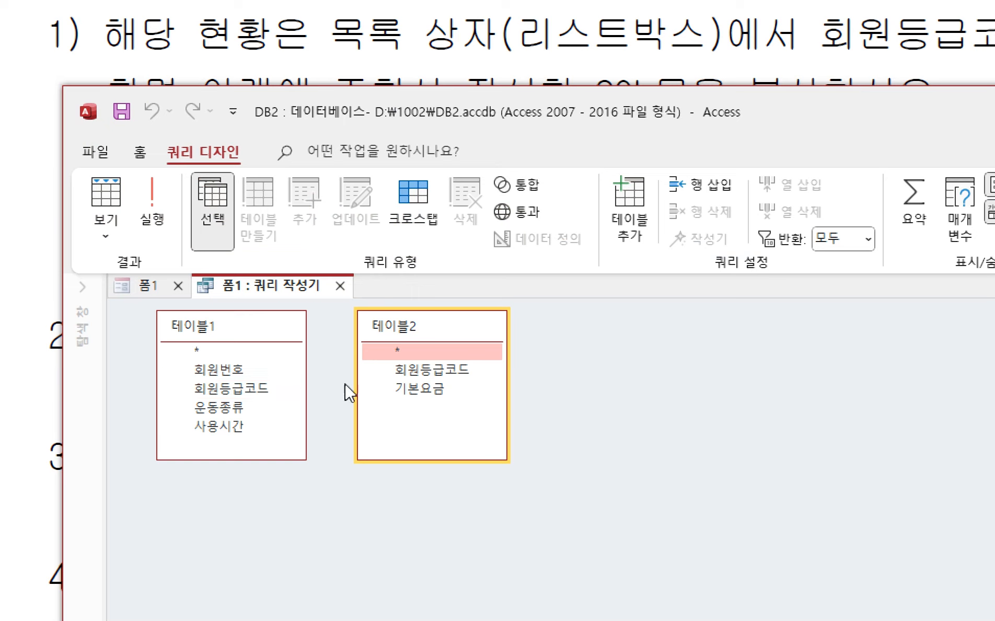
click(235, 390)
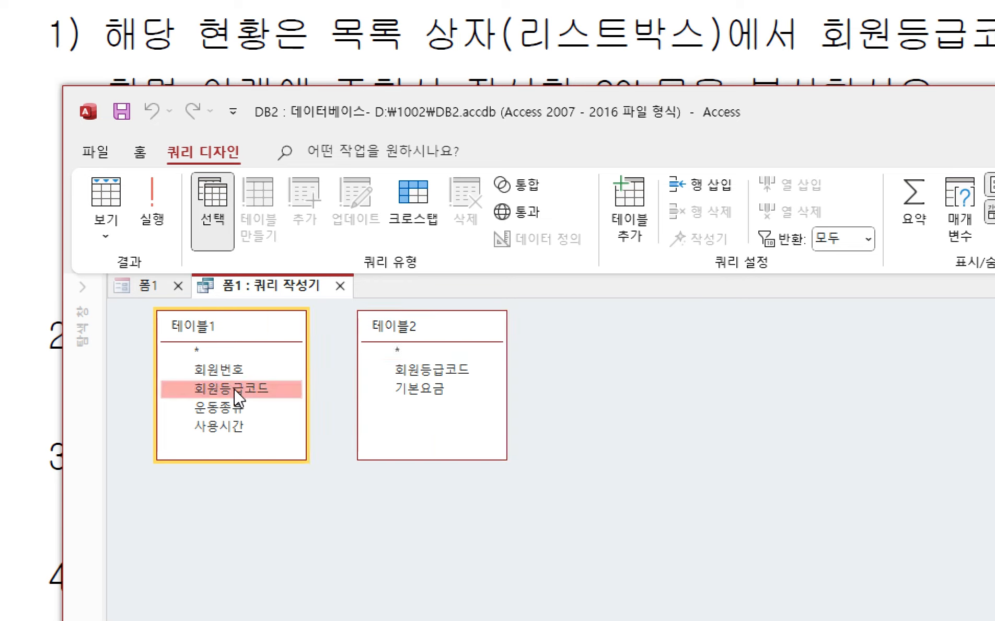
drag(230, 391, 318, 388)
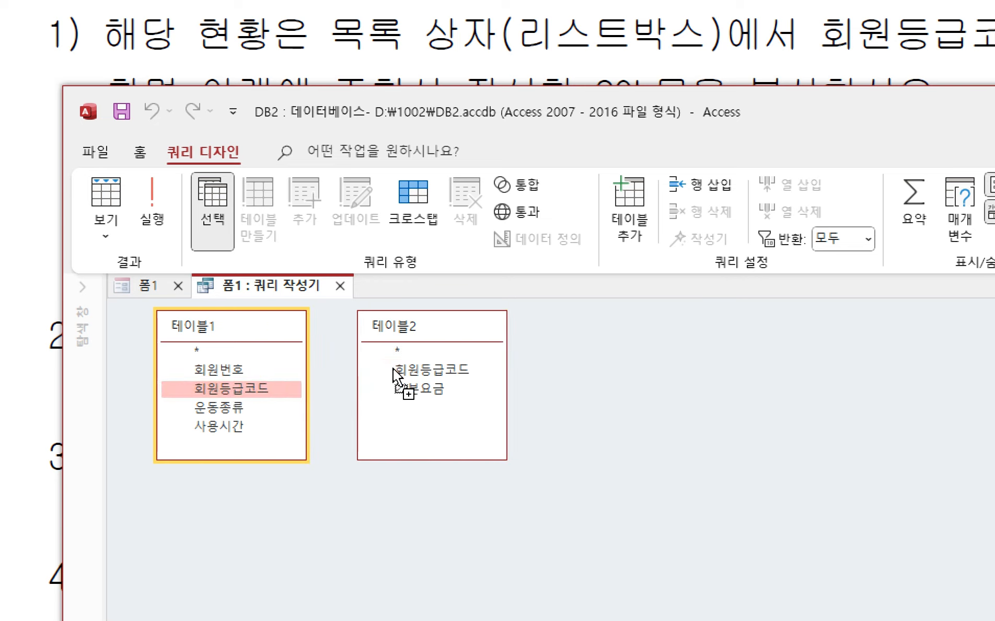
drag(394, 368, 395, 370)
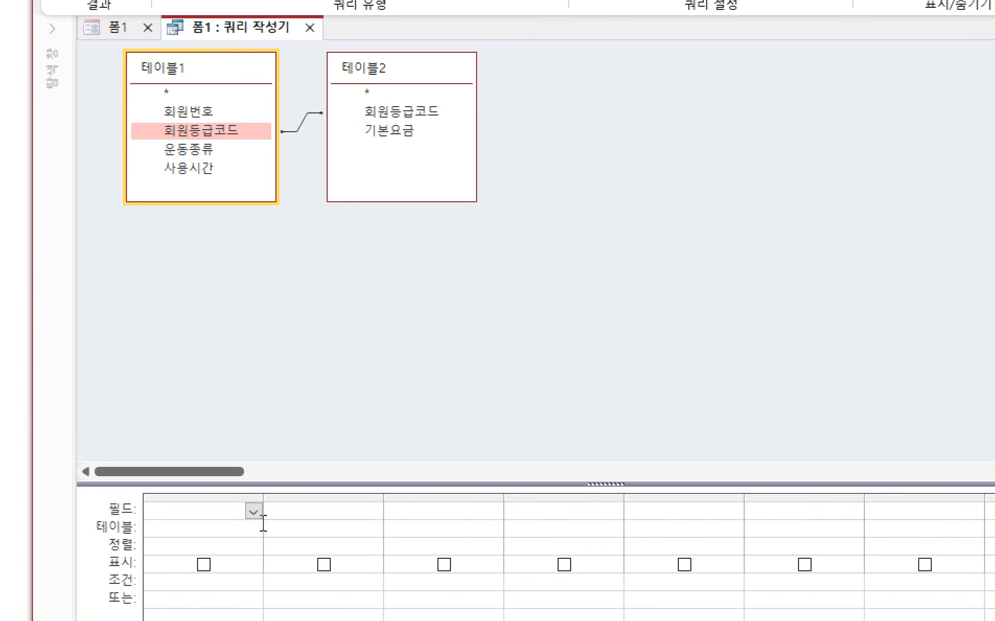
- Following the column order in the exam's form layout, add 회원번호 and 회원등급코드 from 테이블1 to the query grid
click(196, 511)
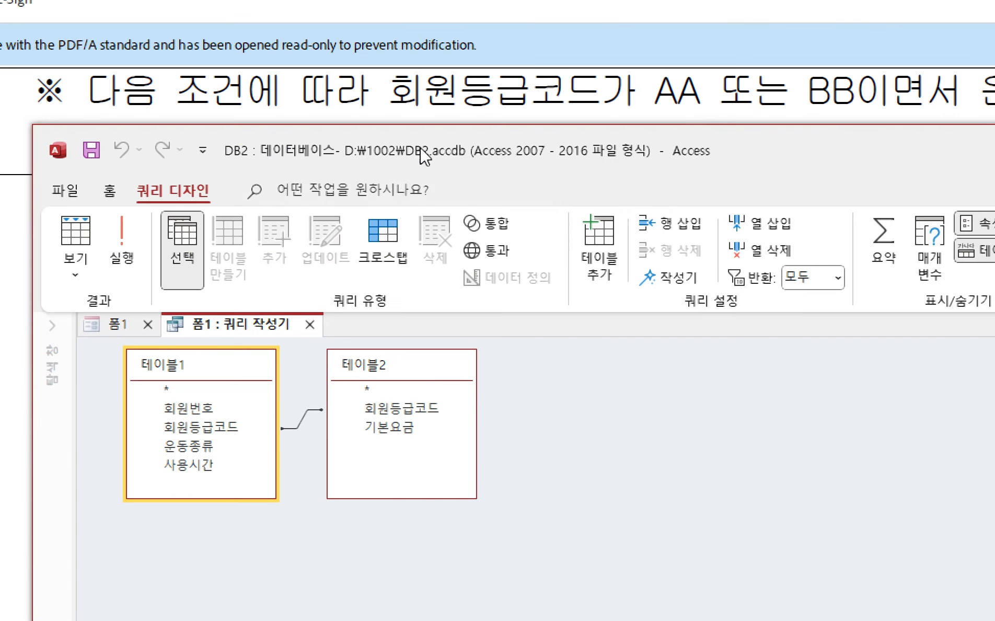
drag(425, 157, 398, 617)
scroll(456, 560, down, 5)
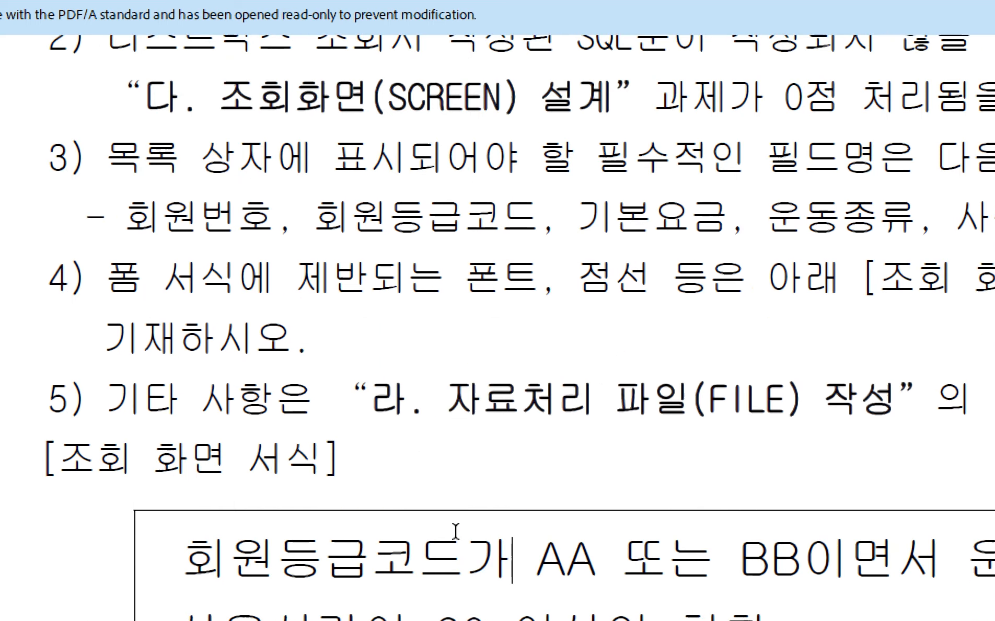
scroll(456, 531, down, 5)
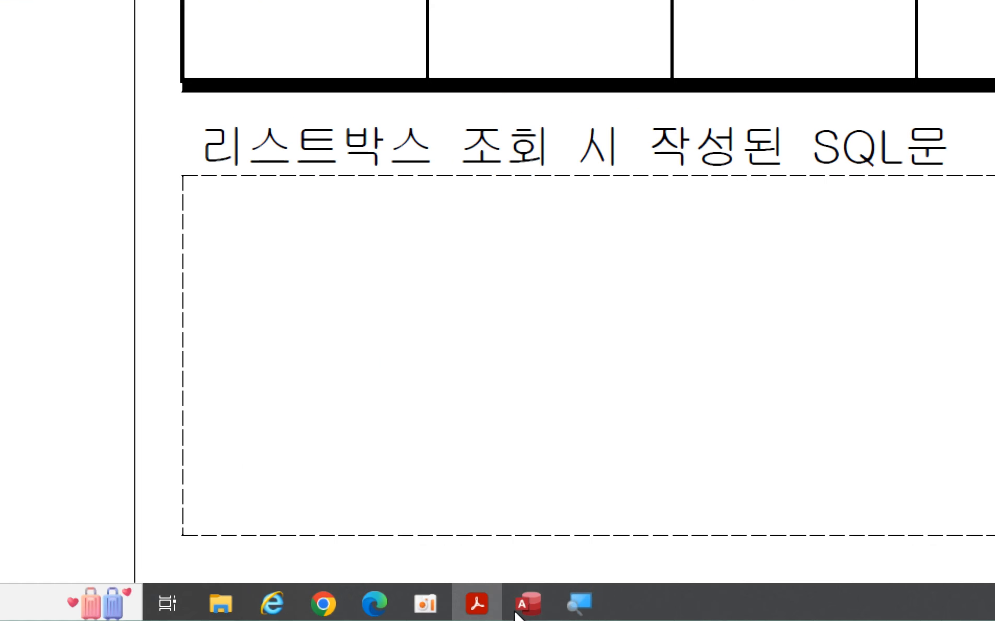
click(528, 604)
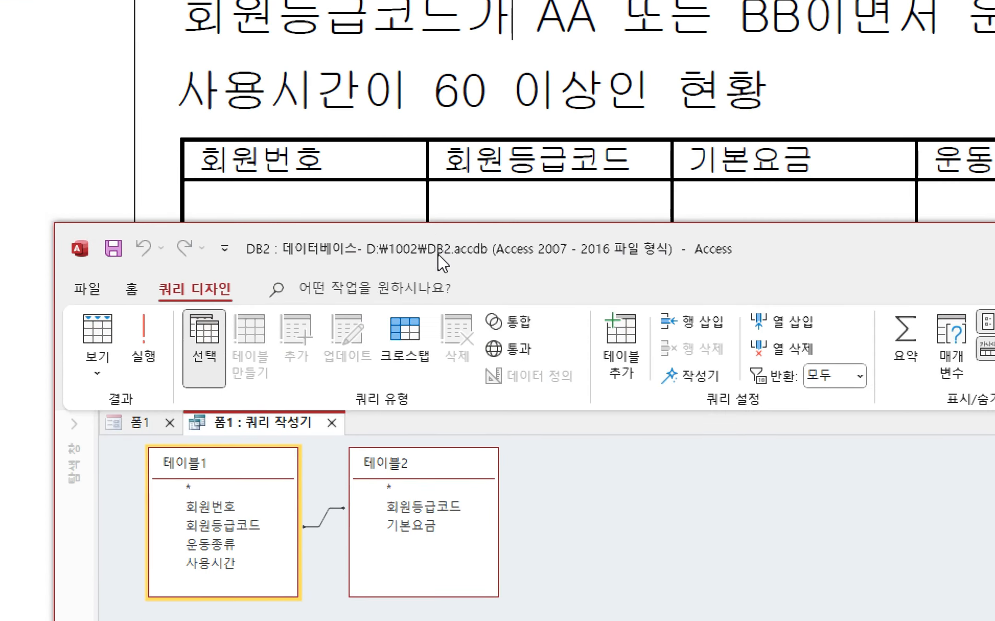
double_click(210, 478)
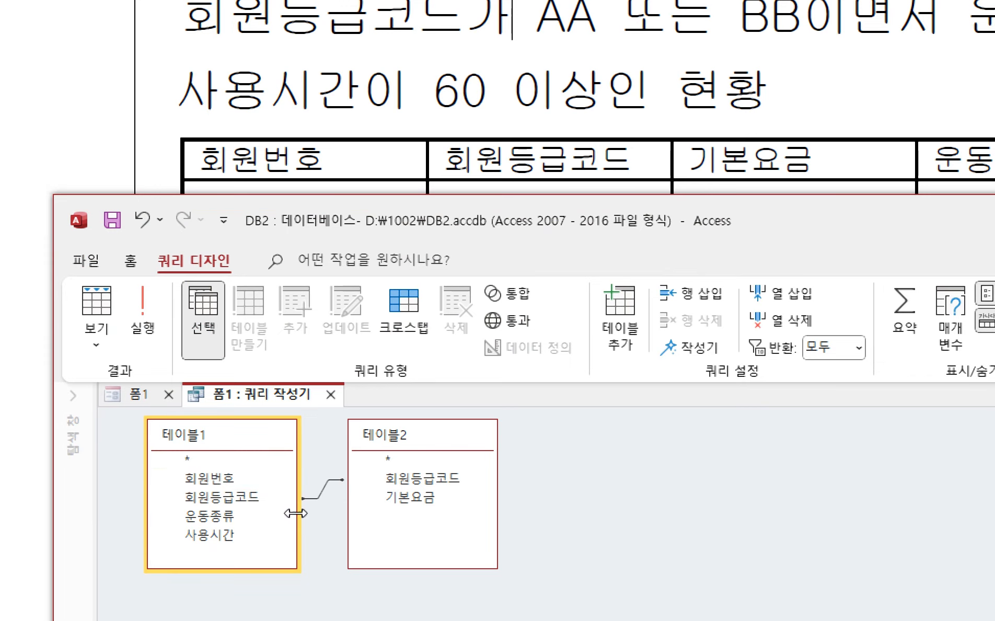
click(230, 535)
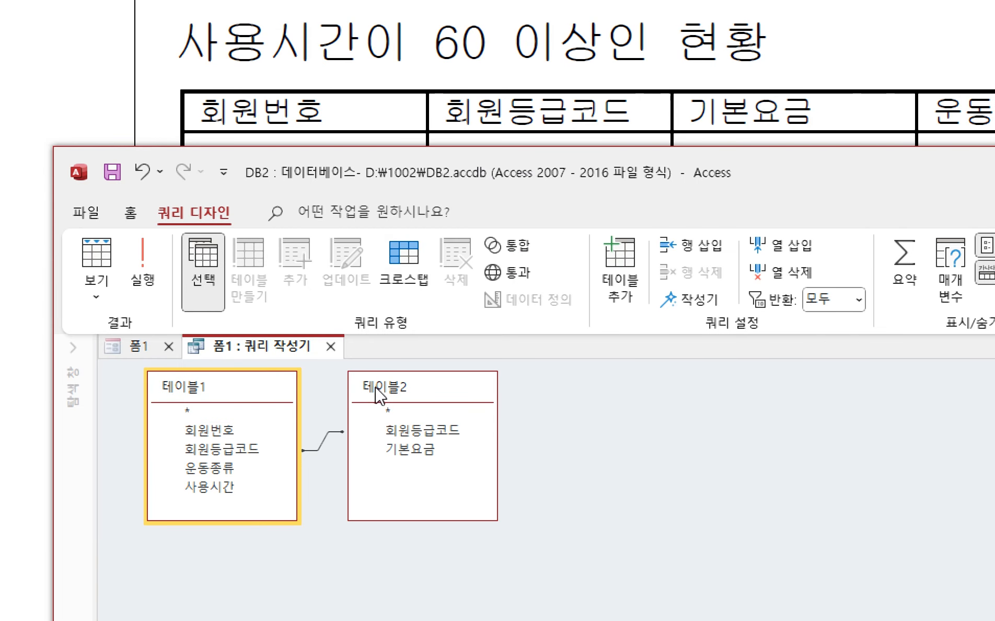
double_click(222, 450)
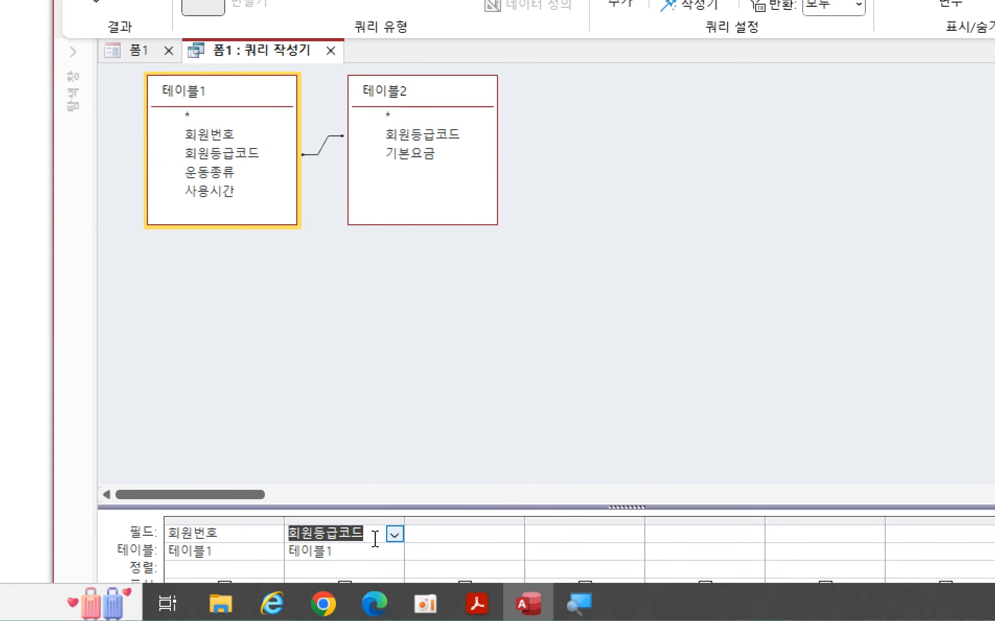
click(375, 538)
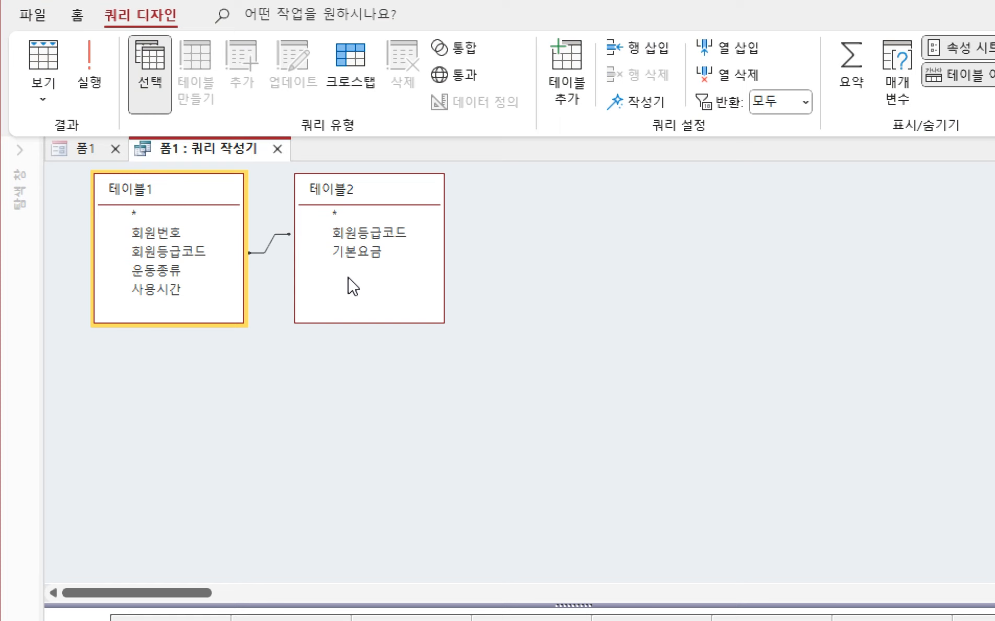
- Add 기본요금 from 테이블2, followed by 운동종류 and 사용시간 from 테이블1, to the query grid
double_click(368, 254)
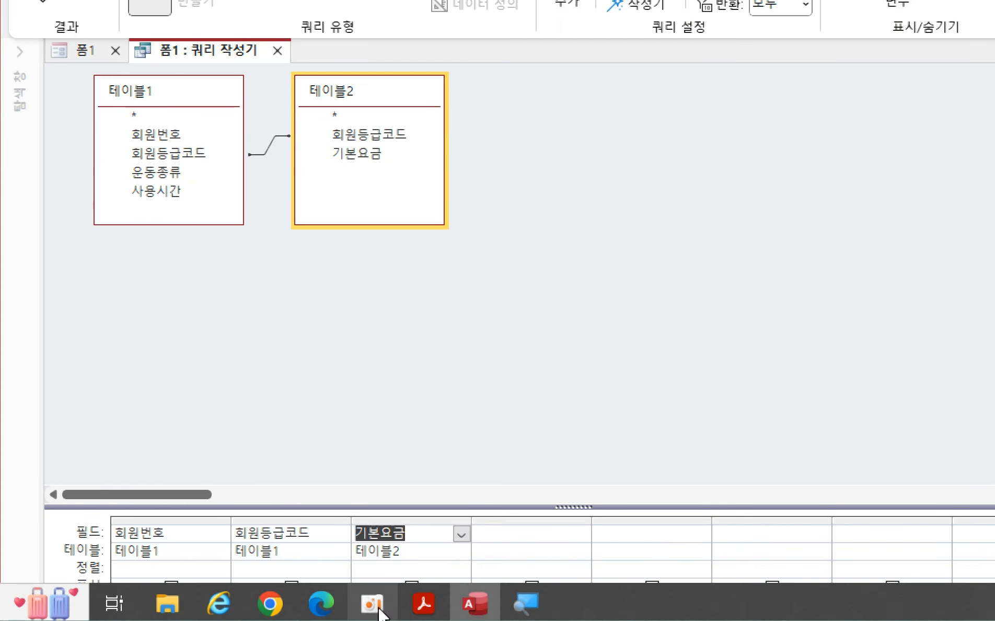
click(434, 533)
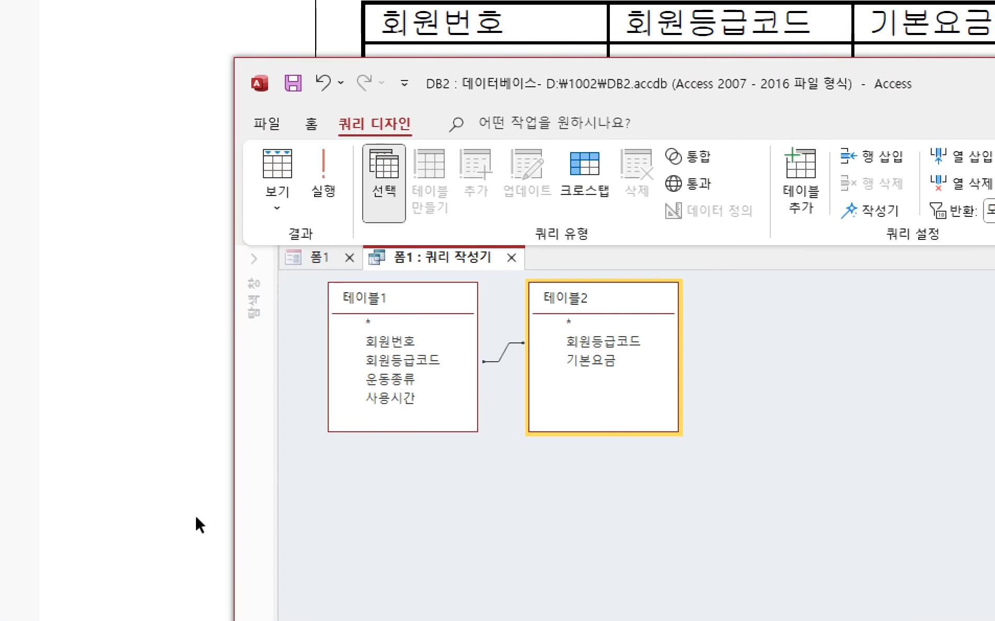
double_click(2, 597)
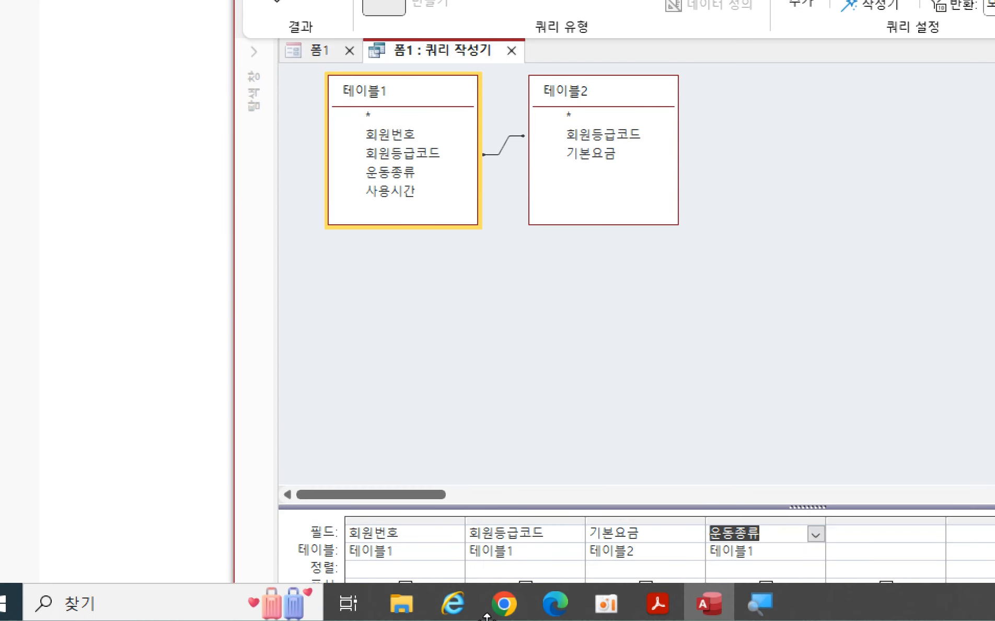
click(768, 535)
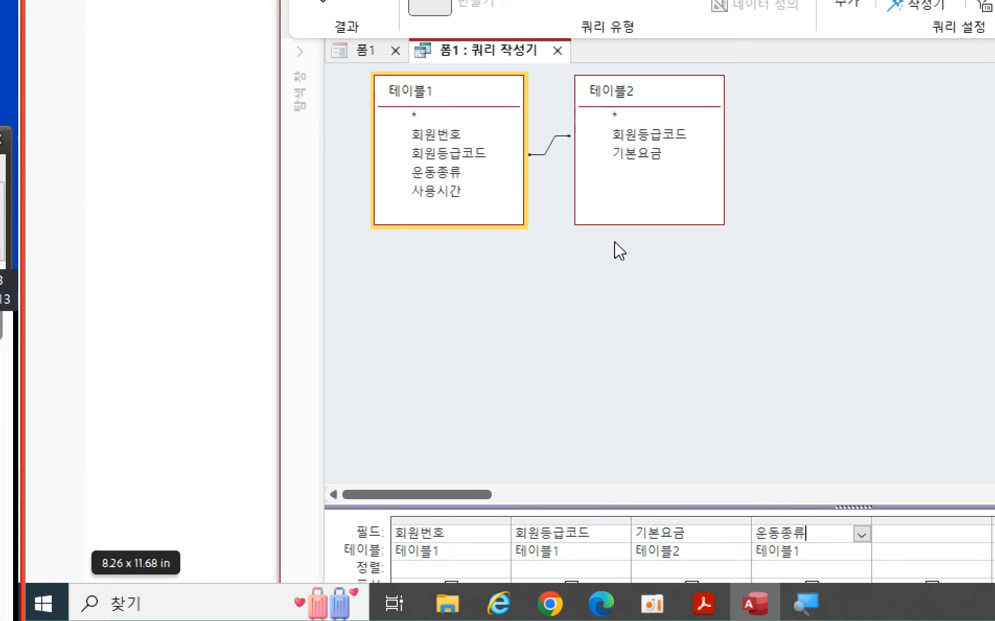
double_click(460, 202)
click(722, 535)
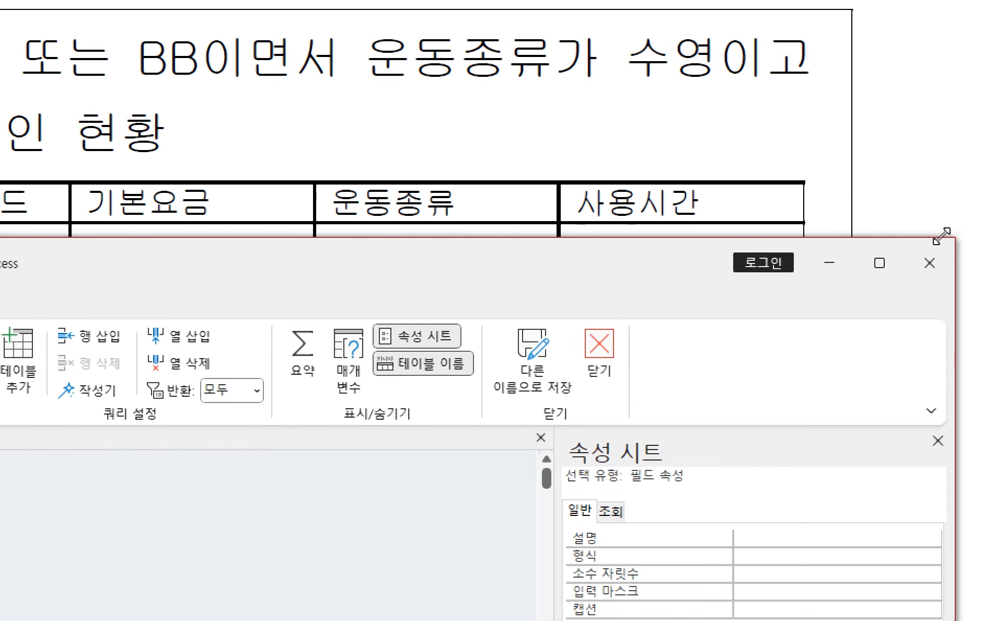
- Switch to the exam PDF and read the filter conditions for 회원등급코드, 운동종류 and 사용시간 along with the form layout
drag(411, 263, 671, 52)
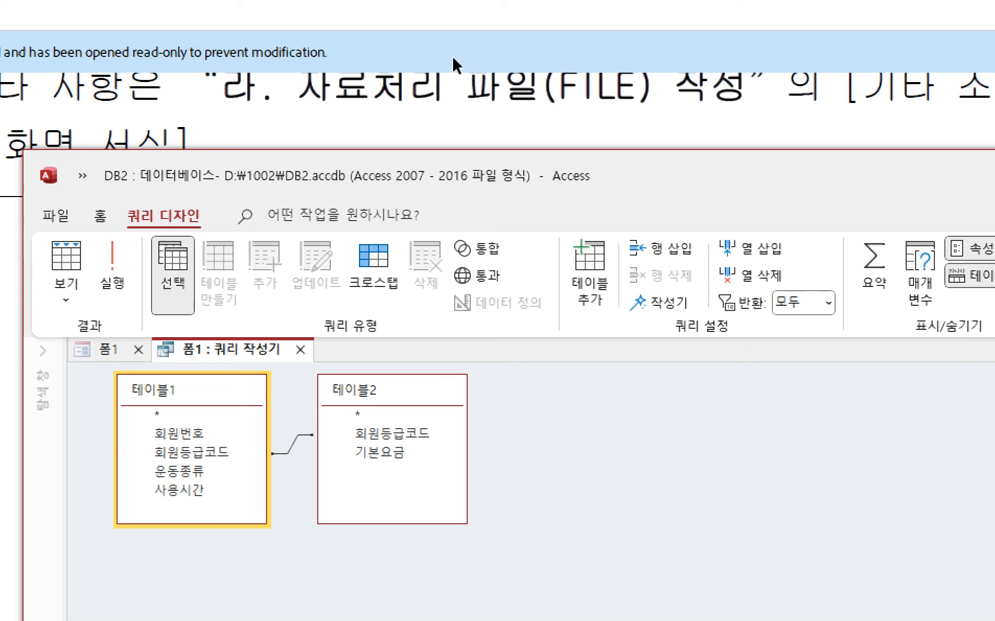
click(426, 29)
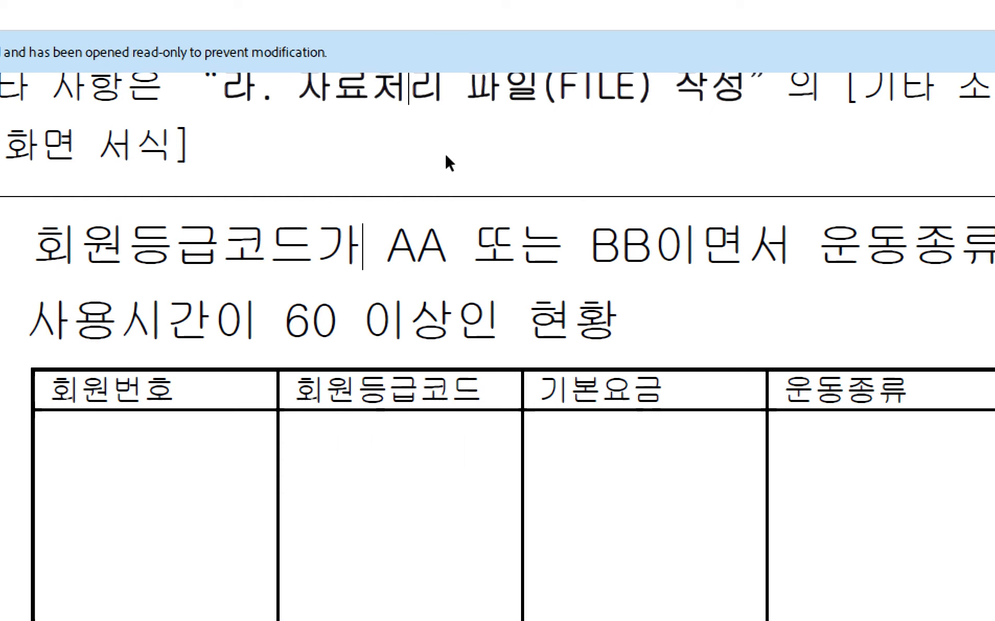
scroll(464, 303, up, 6)
scroll(464, 372, up, 5)
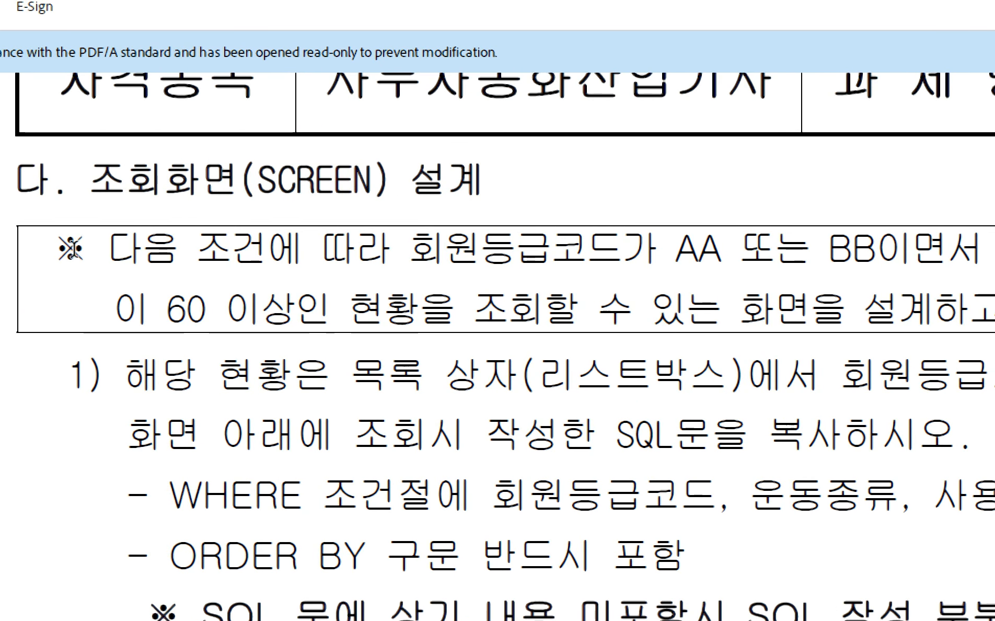
drag(61, 245, 836, 293)
click(759, 296)
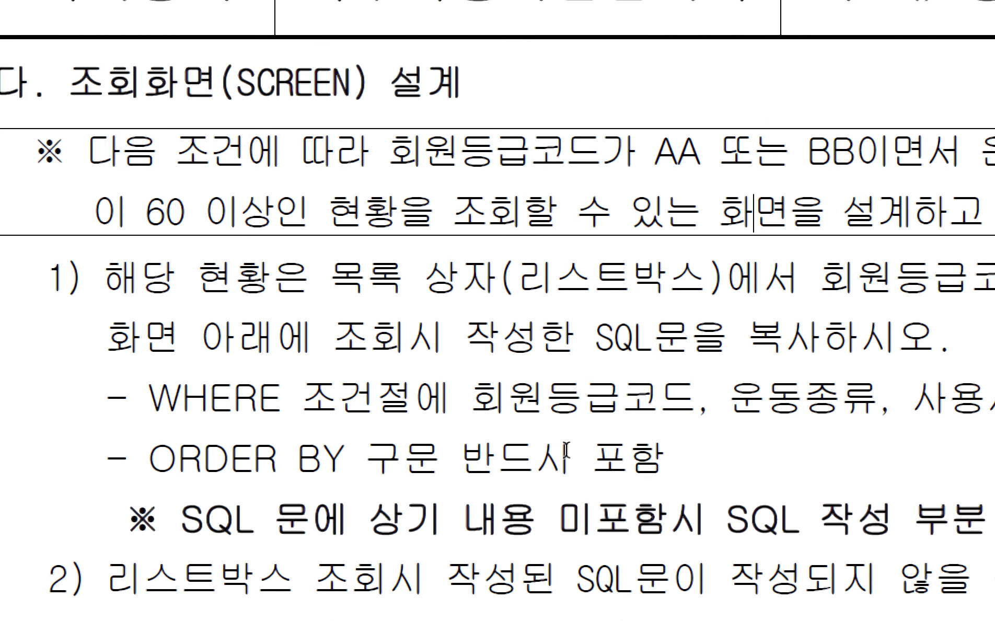
scroll(566, 454, down, 10)
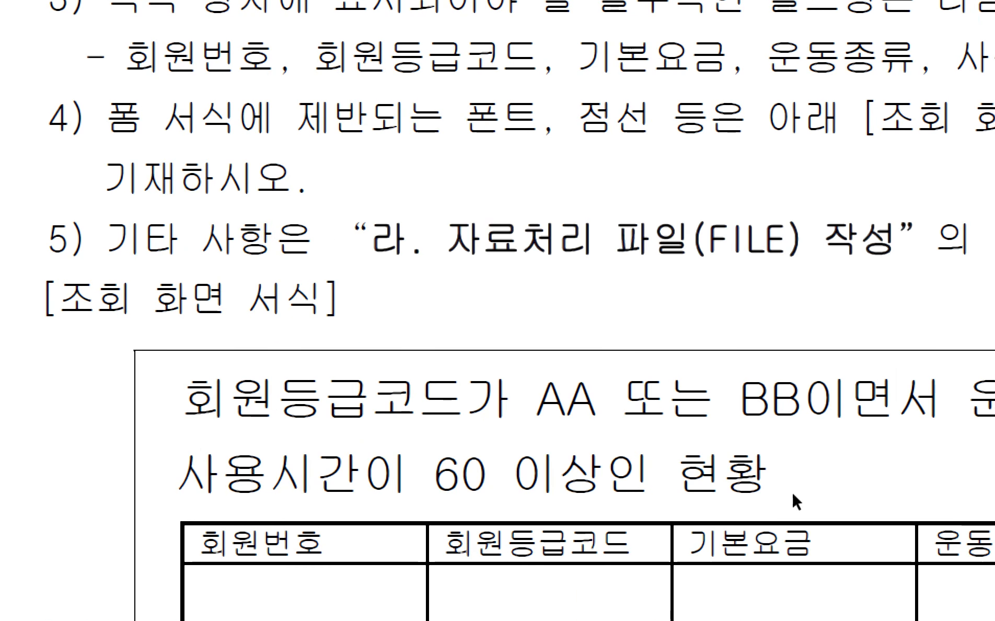
scroll(734, 611, down, 5)
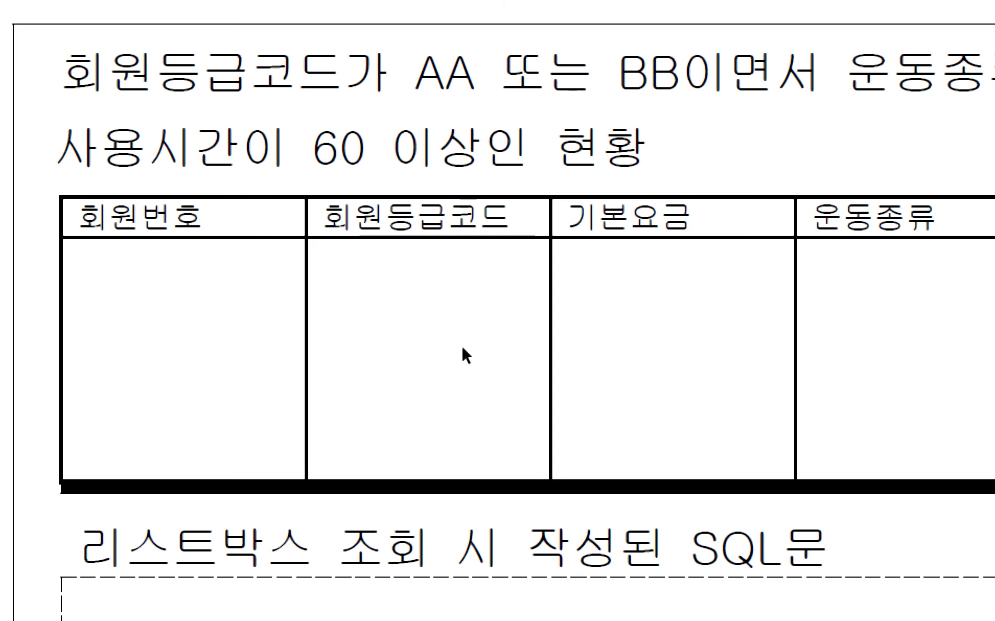
- Arrange the exam PDF and the Access query window so the filter conditions can be read beside the query grid
click(406, 602)
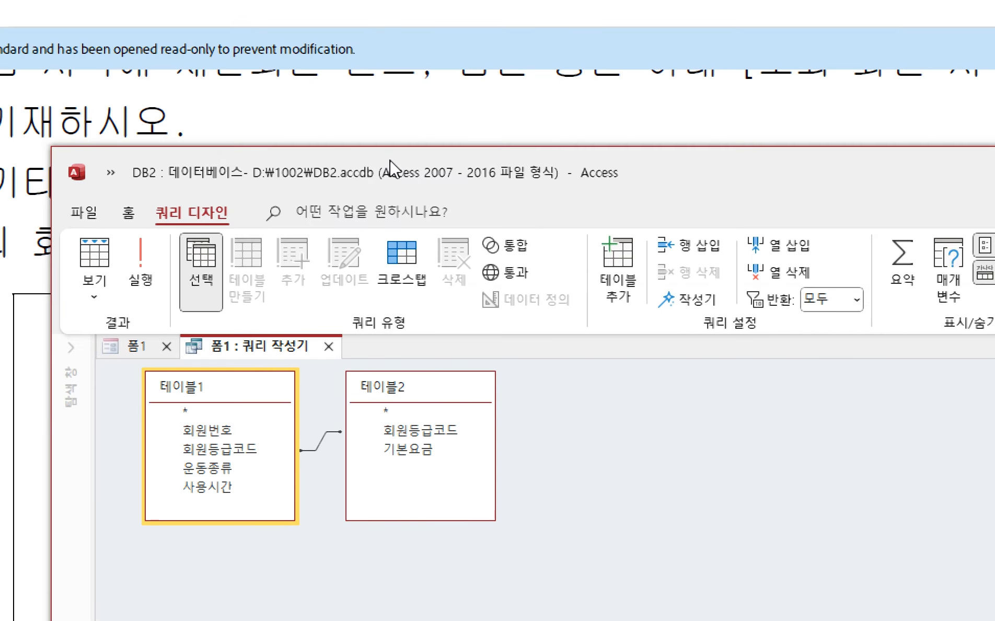
drag(390, 162, 336, 175)
click(387, 121)
scroll(483, 503, up, 7)
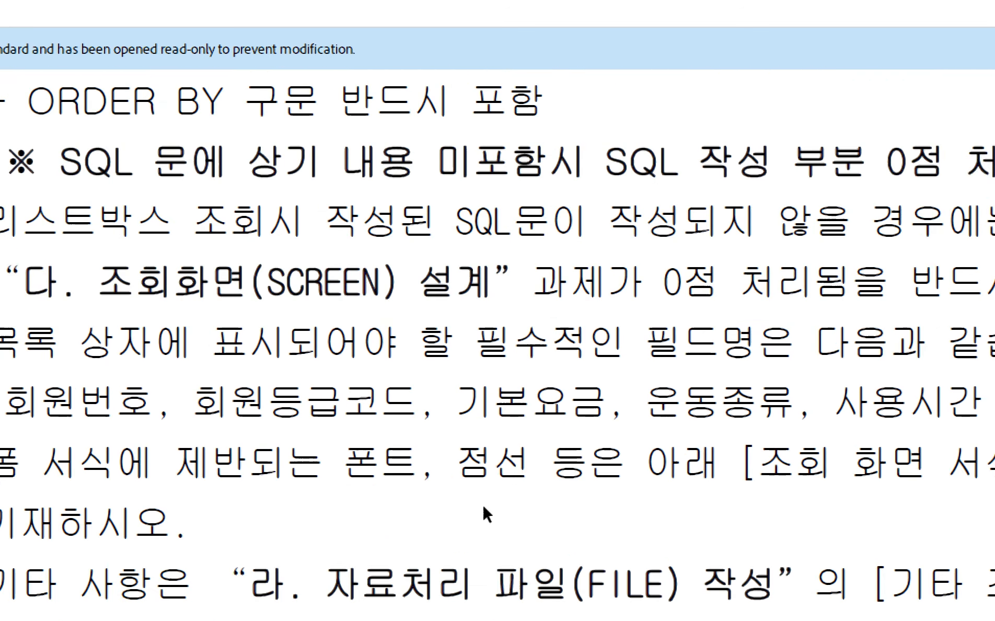
scroll(483, 517, up, 2)
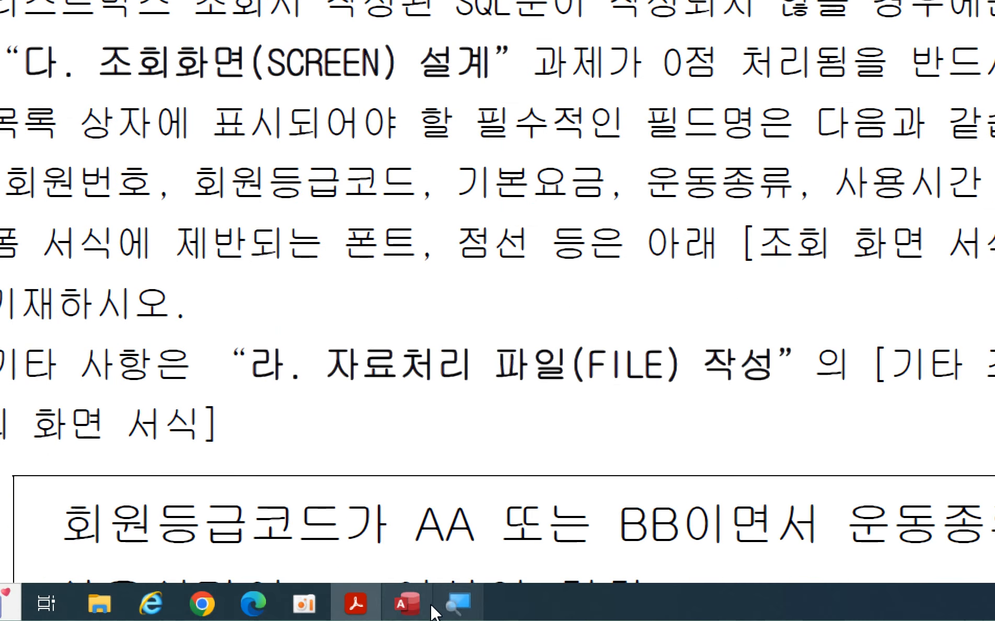
click(410, 603)
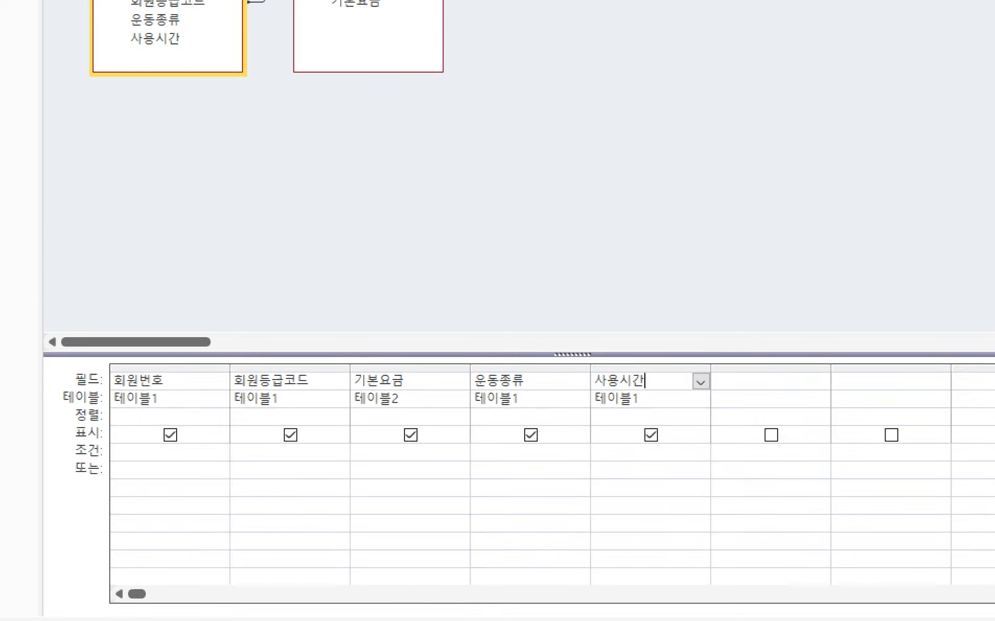
drag(438, 213, 687, 235)
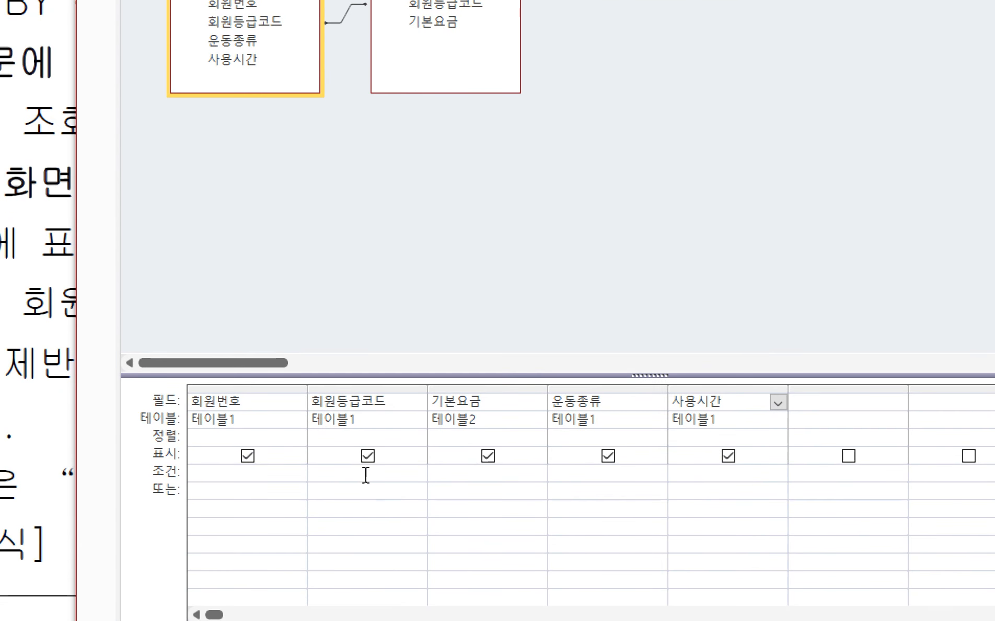
- Open the zoom editor for the 회원등급코드 criterion and confirm its font as 맑은 고딕, size 18
click(349, 473)
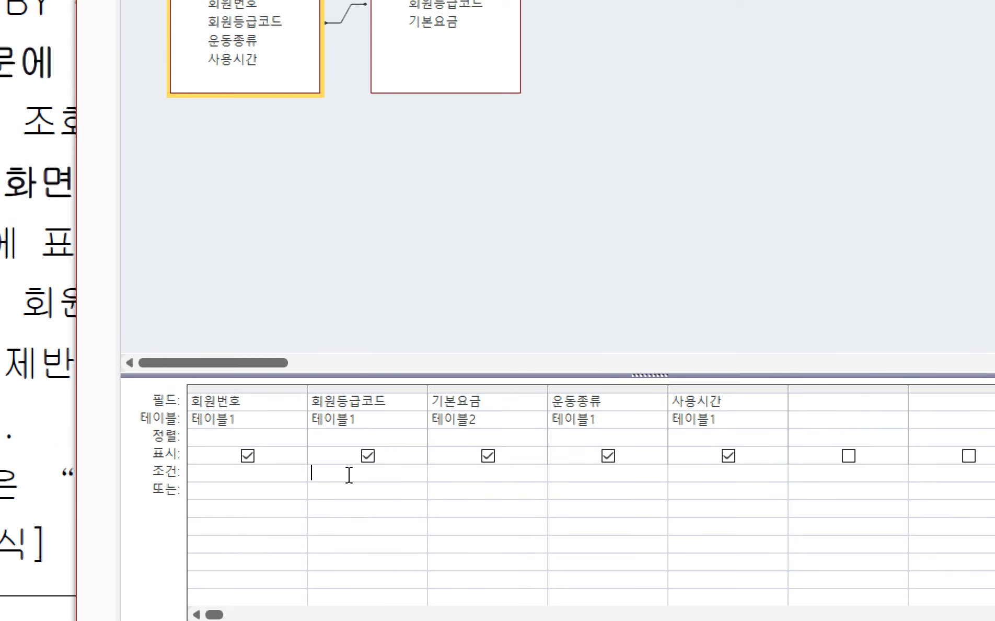
right_click(349, 474)
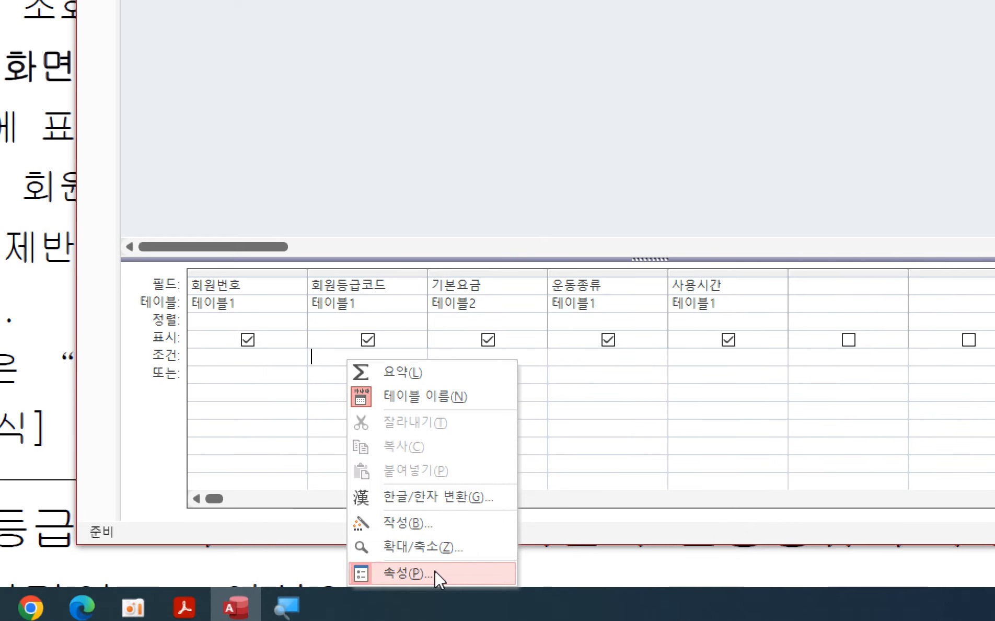
click(434, 555)
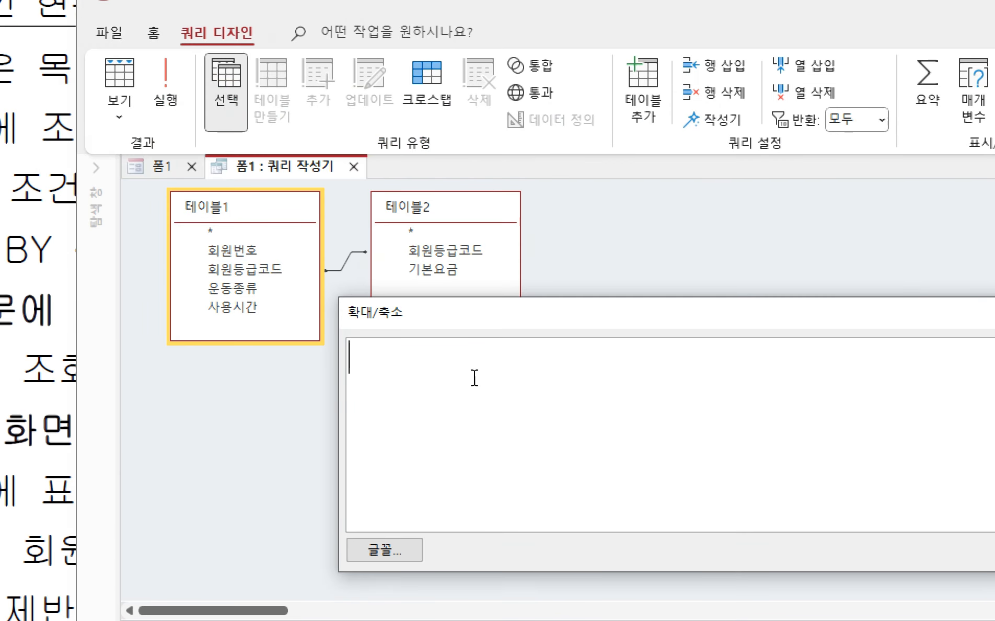
click(397, 549)
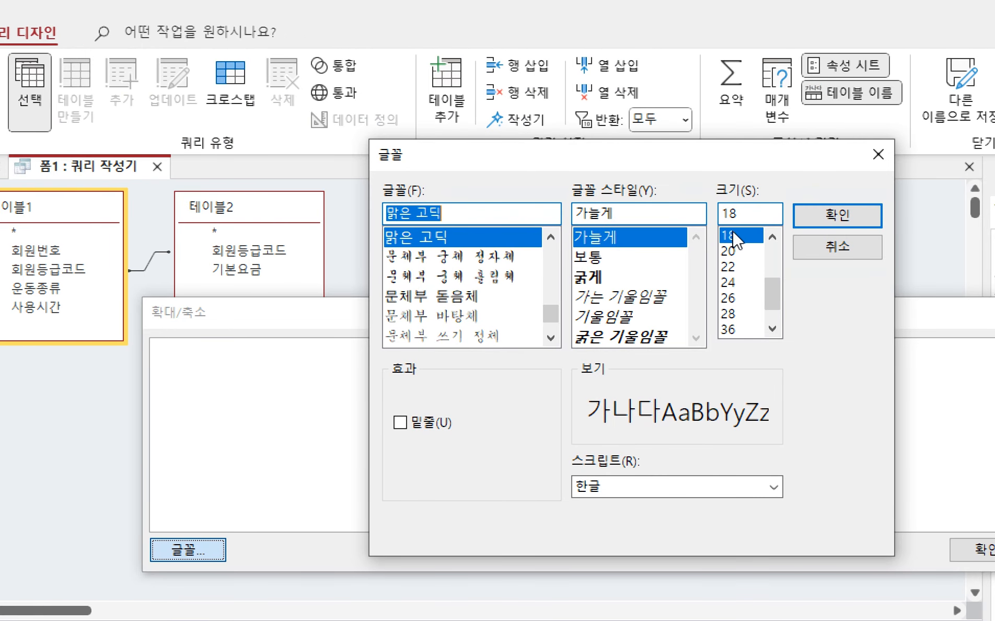
click(833, 222)
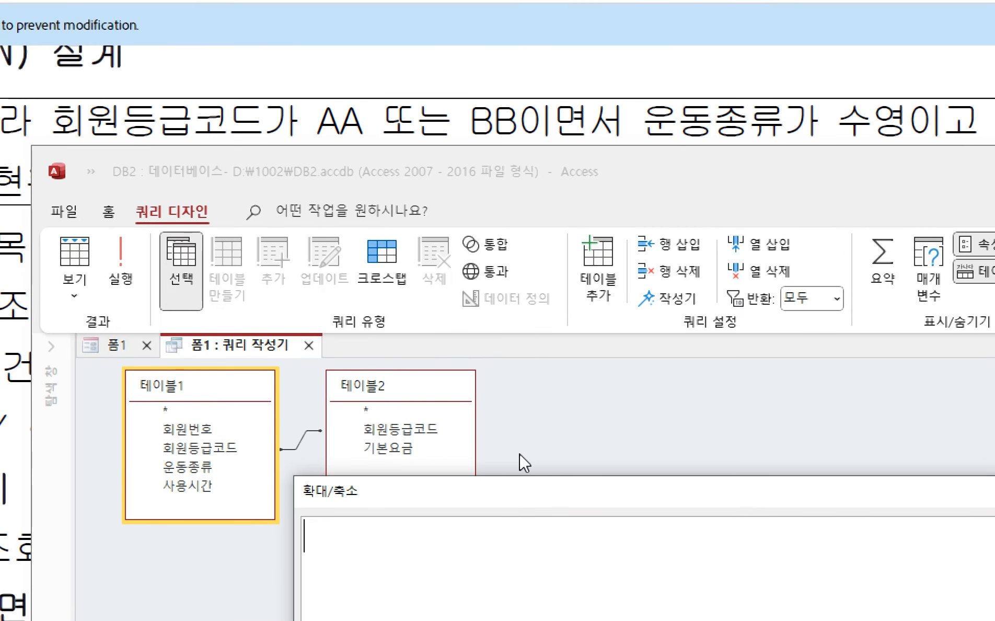
- Enter AA OR BB as the criterion for 회원등급코드
text(ㅁ)
key(BackSpace)
text(AA)
text( O)
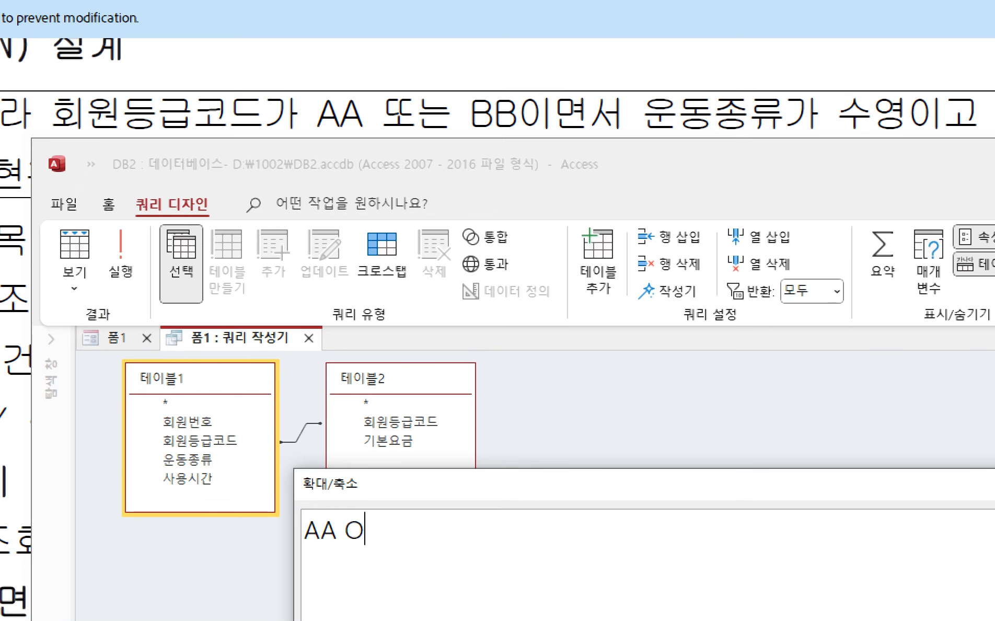
text(R BB)
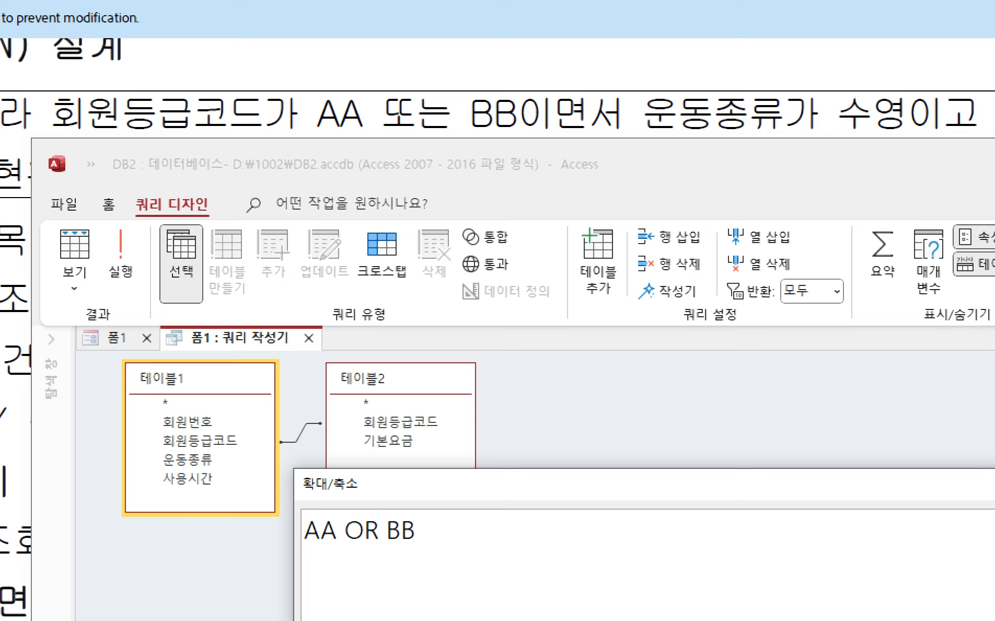
drag(546, 482, 349, 142)
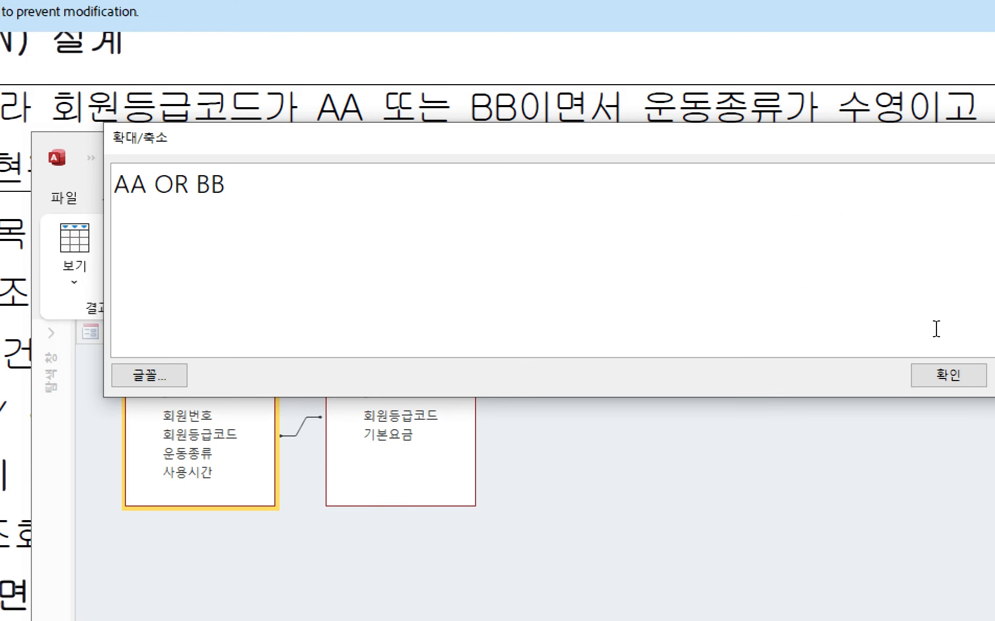
click(935, 380)
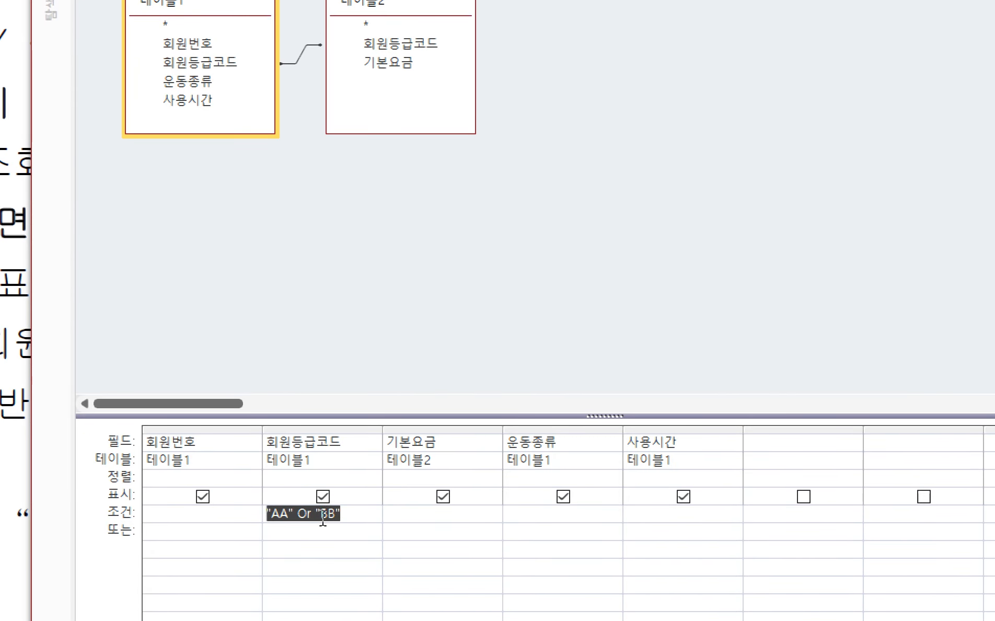
- Review the 회원등급코드 criterion enlarged in the zoom editor and close it
right_click(323, 519)
click(375, 412)
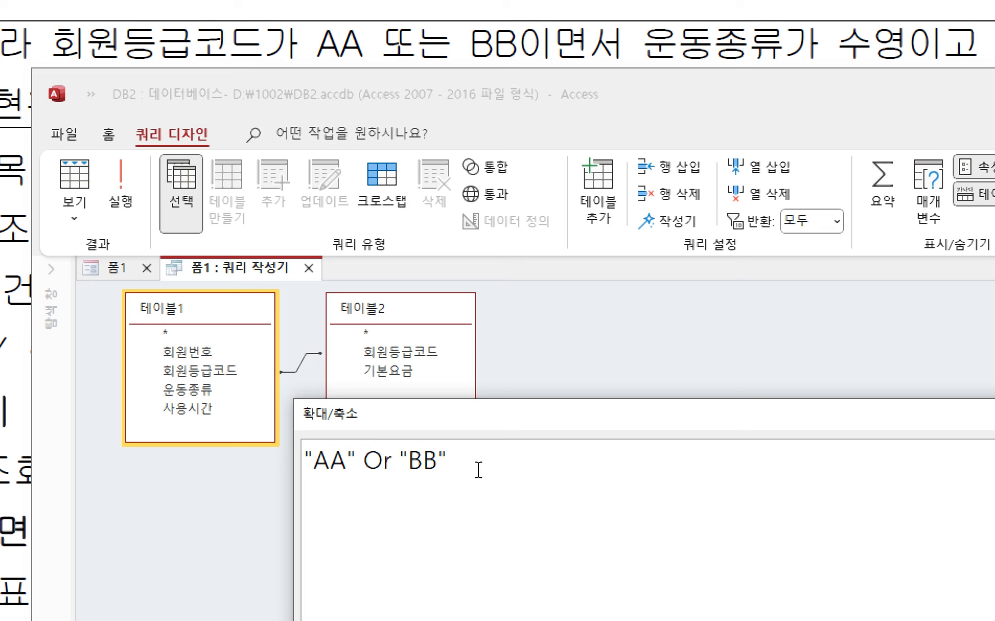
drag(520, 418, 310, 170)
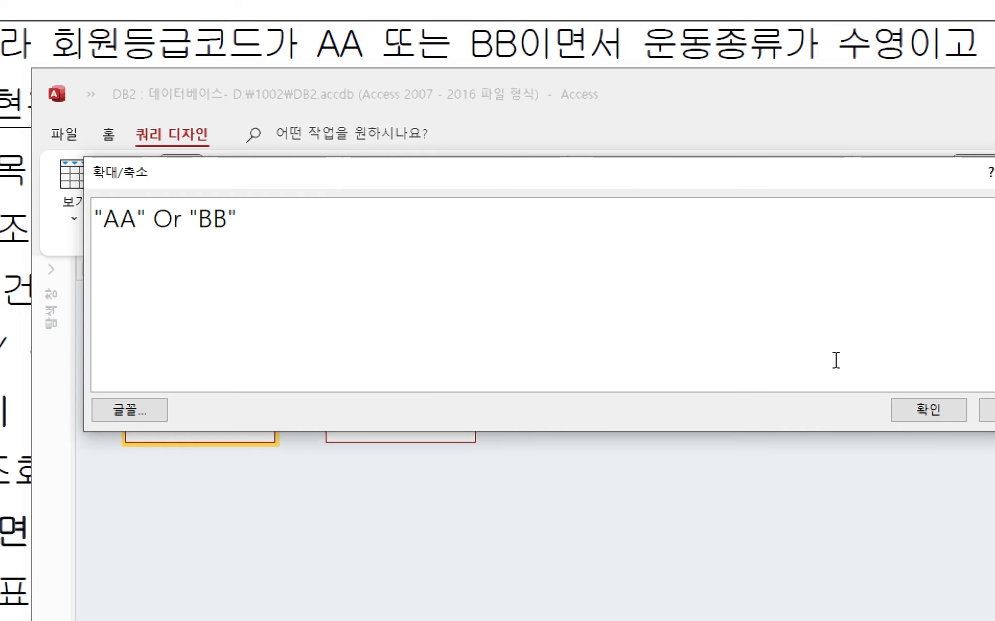
click(917, 412)
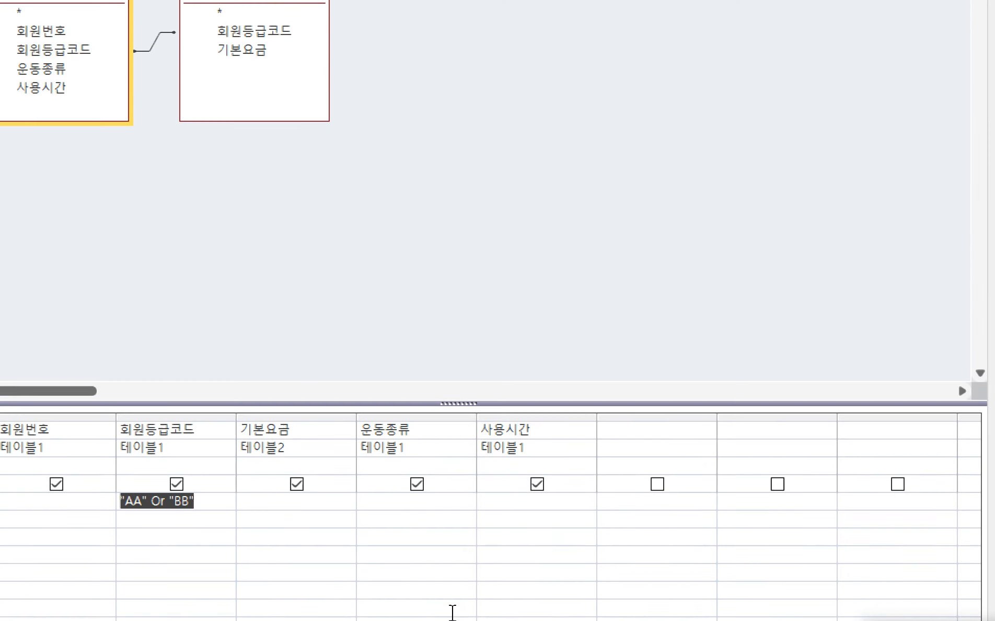
- Set the criterion for 운동종류 to 수영 using the zoom editor
click(387, 494)
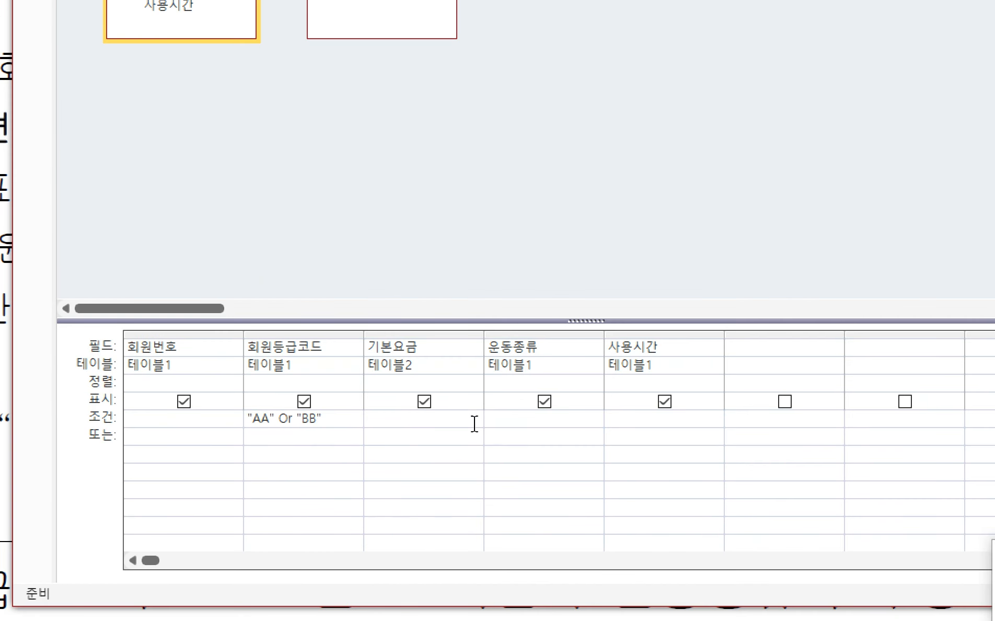
right_click(518, 419)
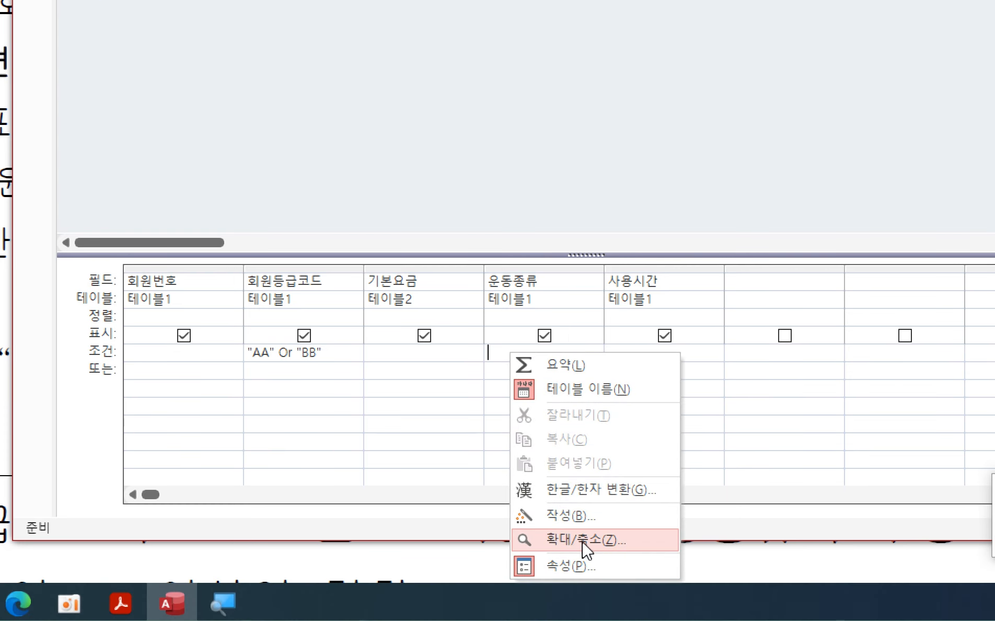
click(584, 540)
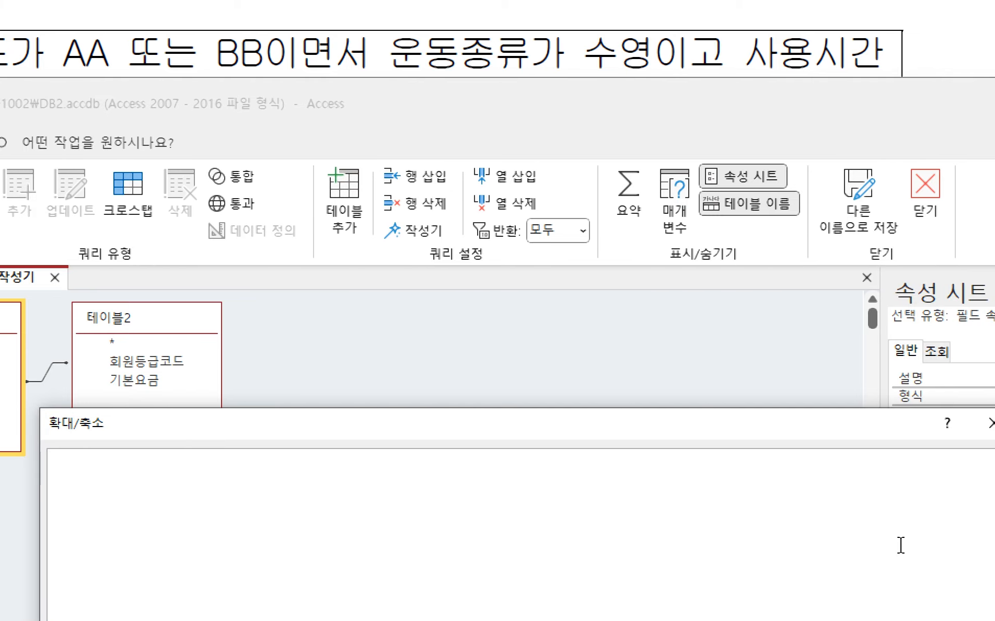
text(T)
text(수영)
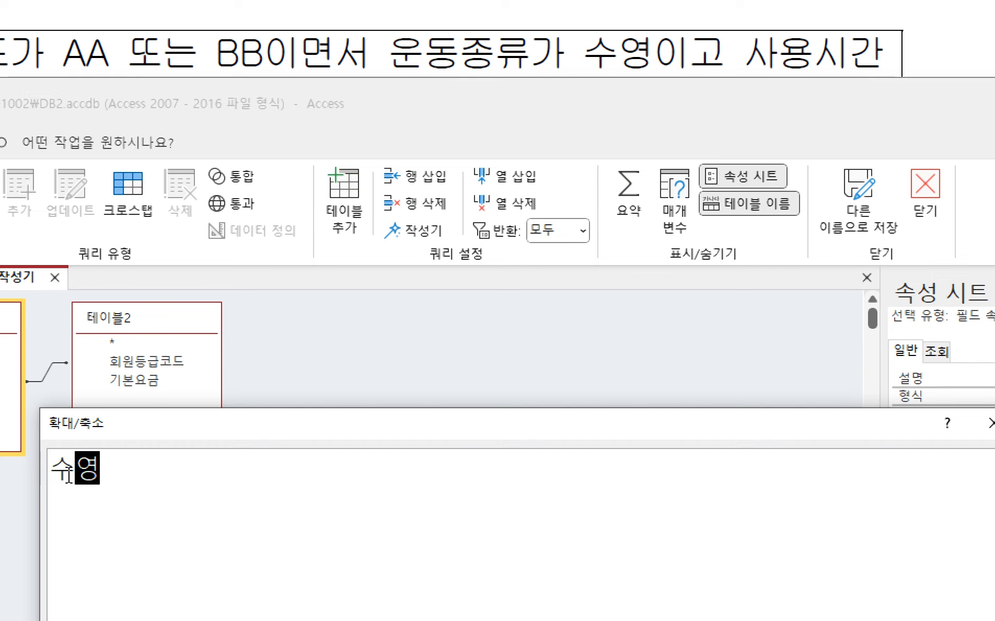
drag(229, 434, 283, 173)
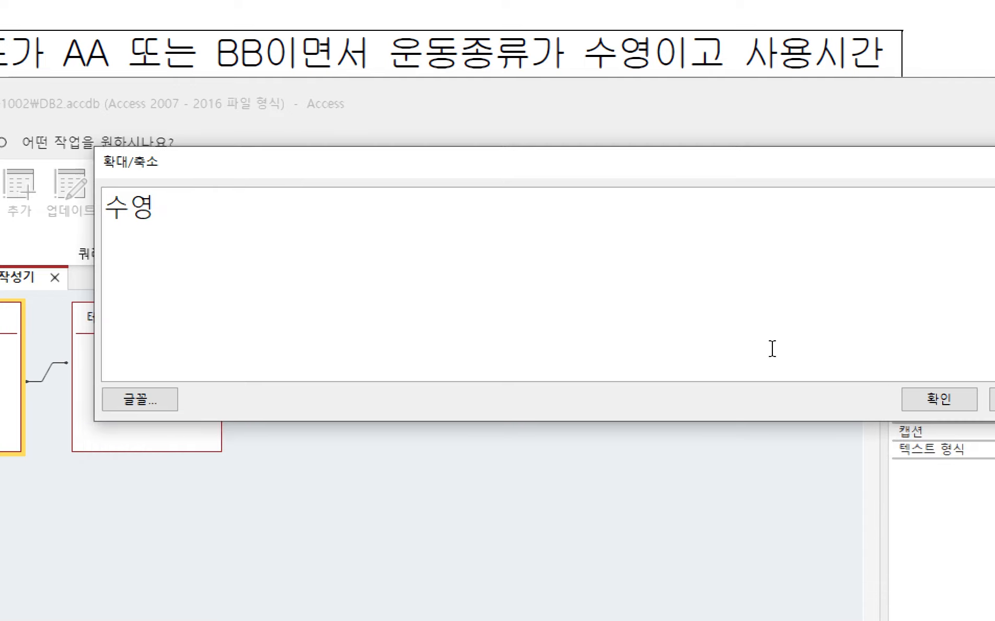
click(929, 400)
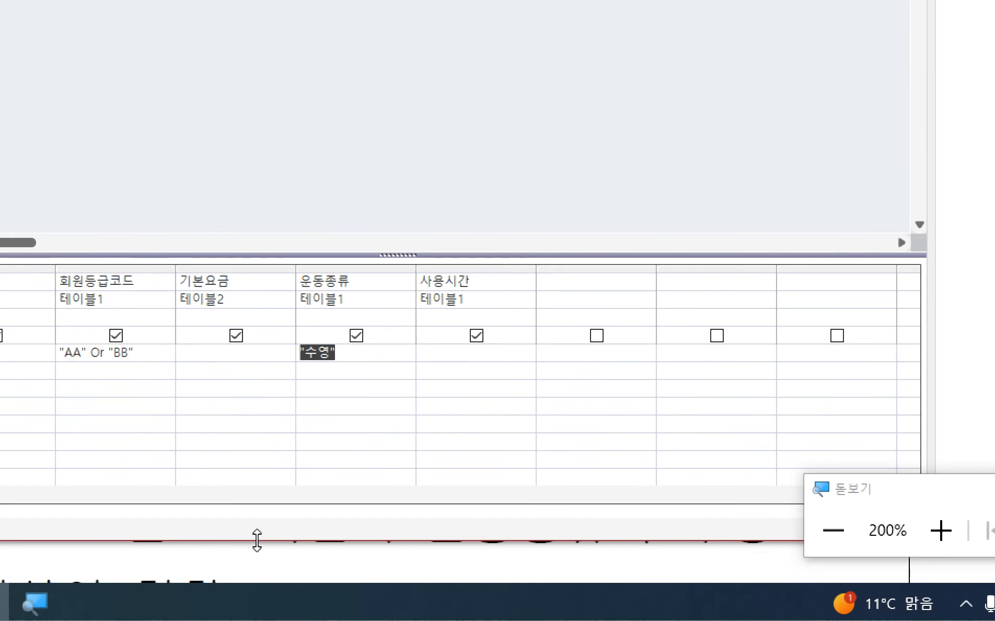
- Review the 운동종류 criterion enlarged in the zoom editor and close it
click(346, 358)
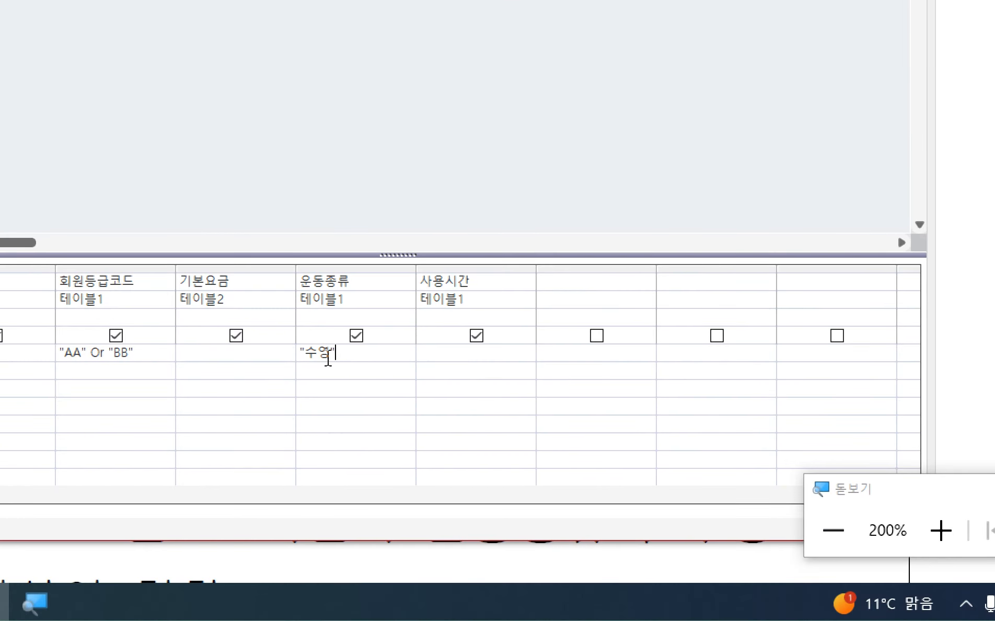
right_click(340, 353)
click(402, 537)
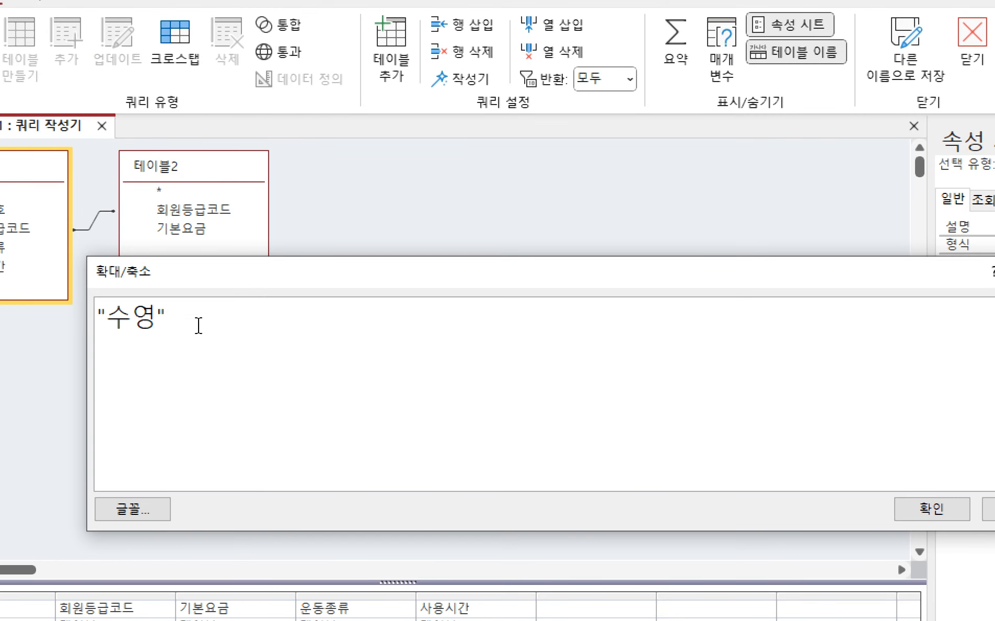
drag(198, 325, 55, 306)
click(285, 335)
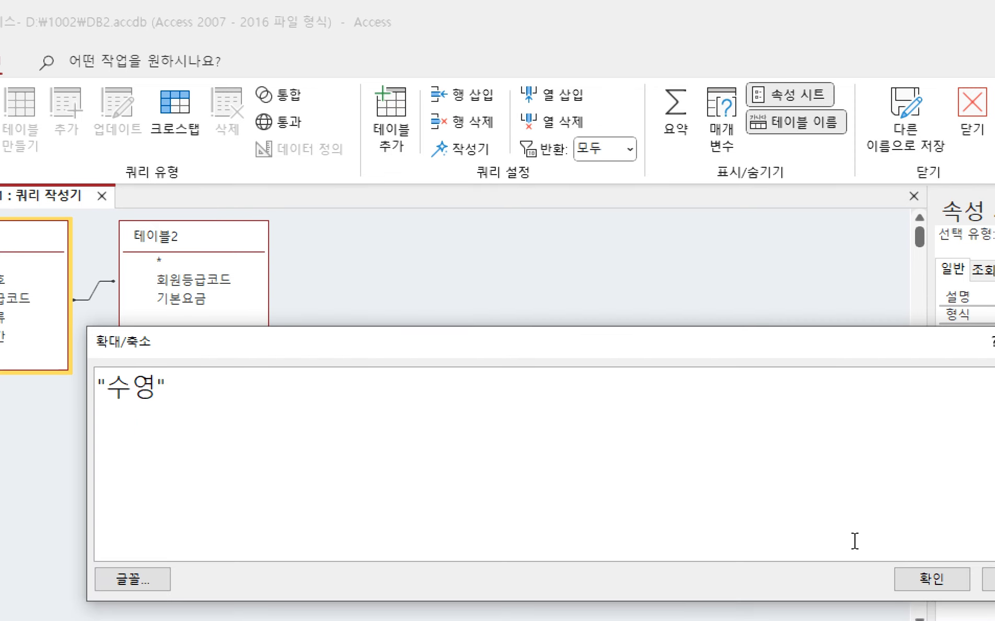
click(912, 577)
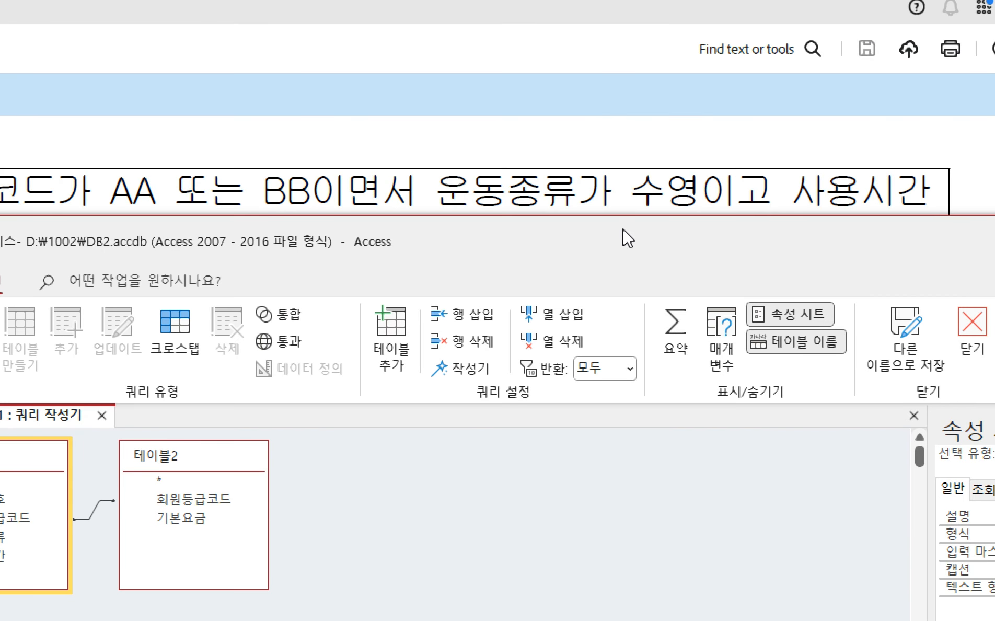
- Set the criterion for 사용시간 to >=60 using the zoom editor
drag(622, 23, 524, 97)
drag(524, 310, 456, 309)
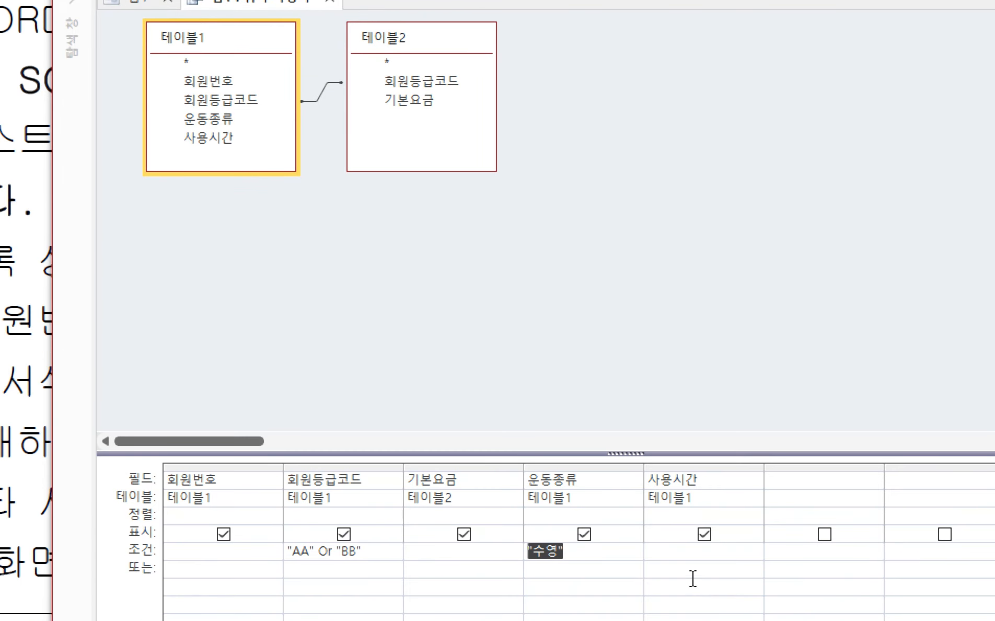
click(678, 552)
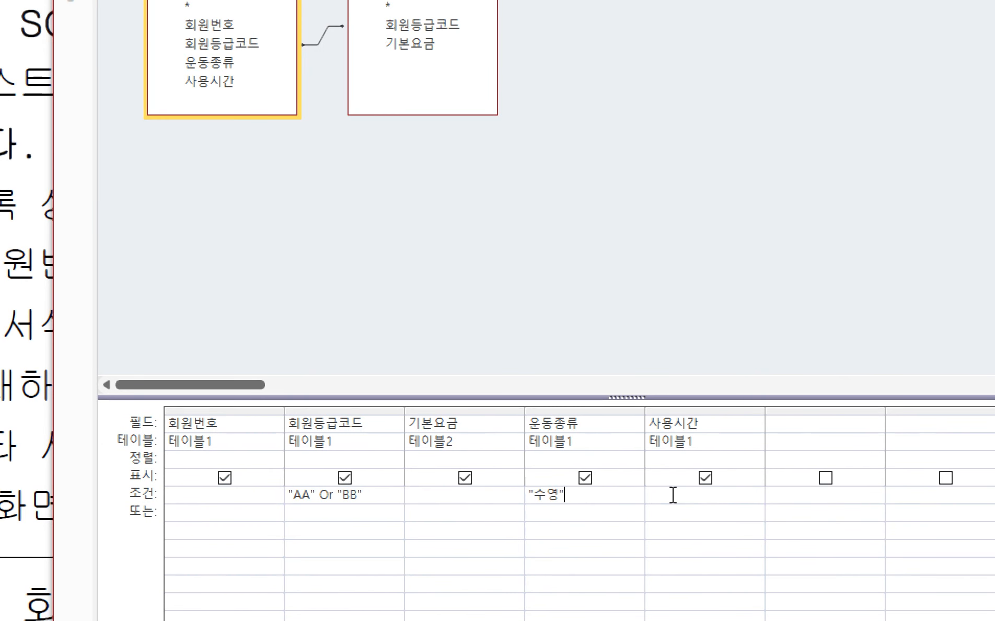
right_click(673, 495)
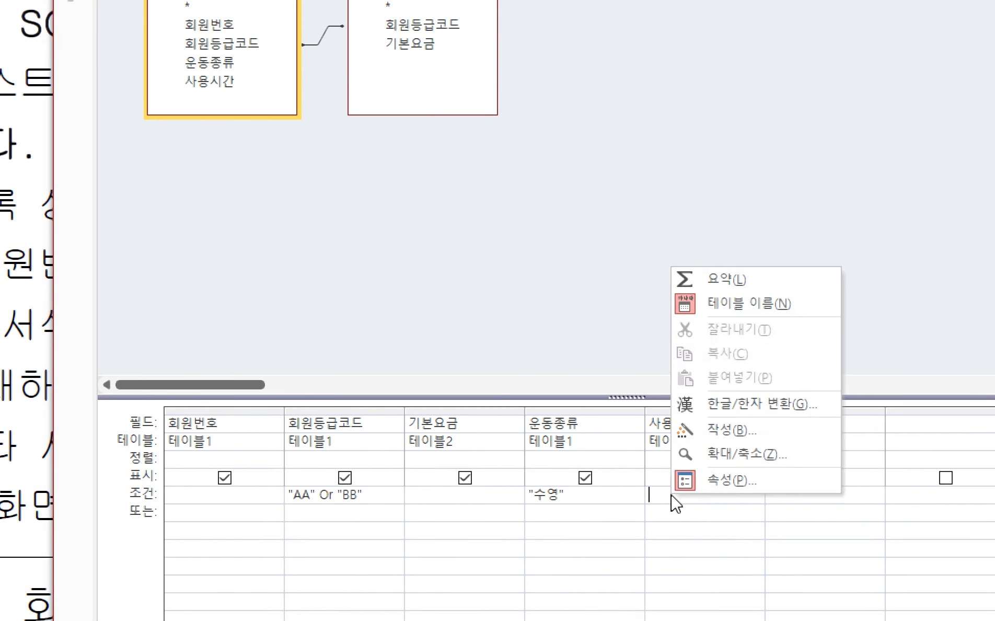
click(723, 461)
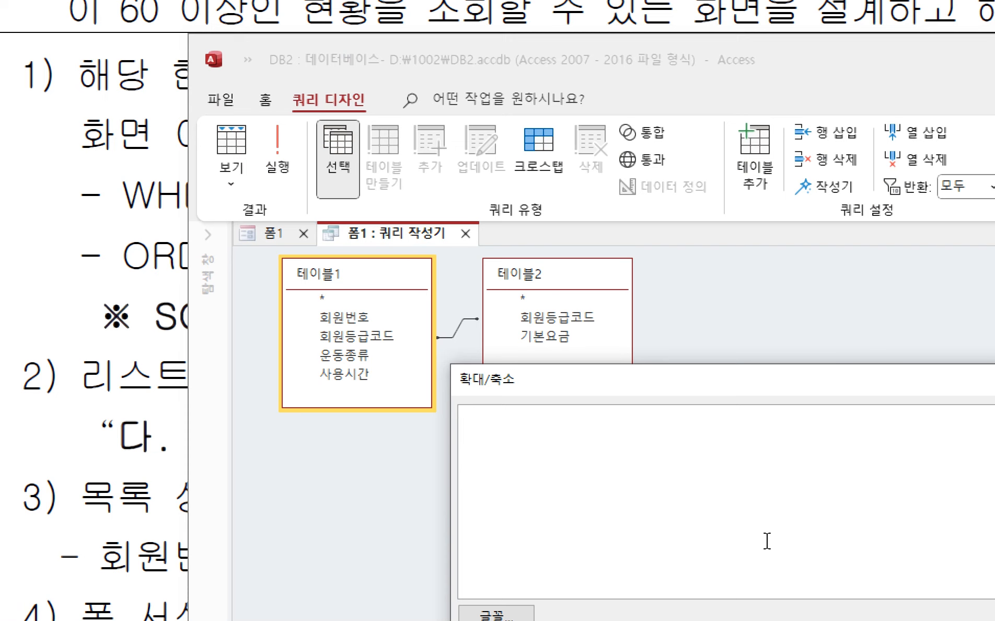
text(>=60)
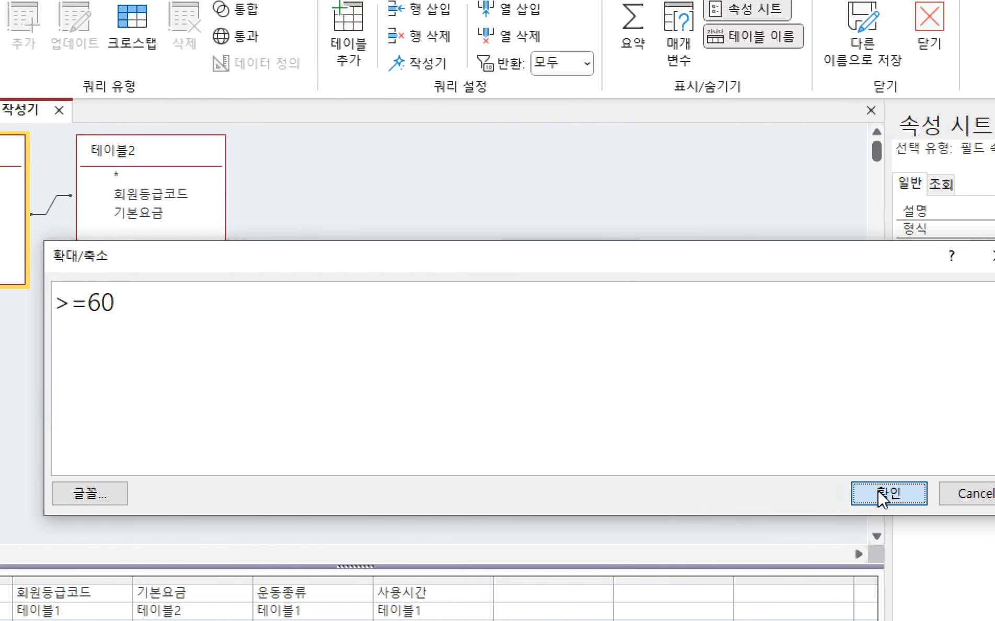
click(882, 493)
click(422, 409)
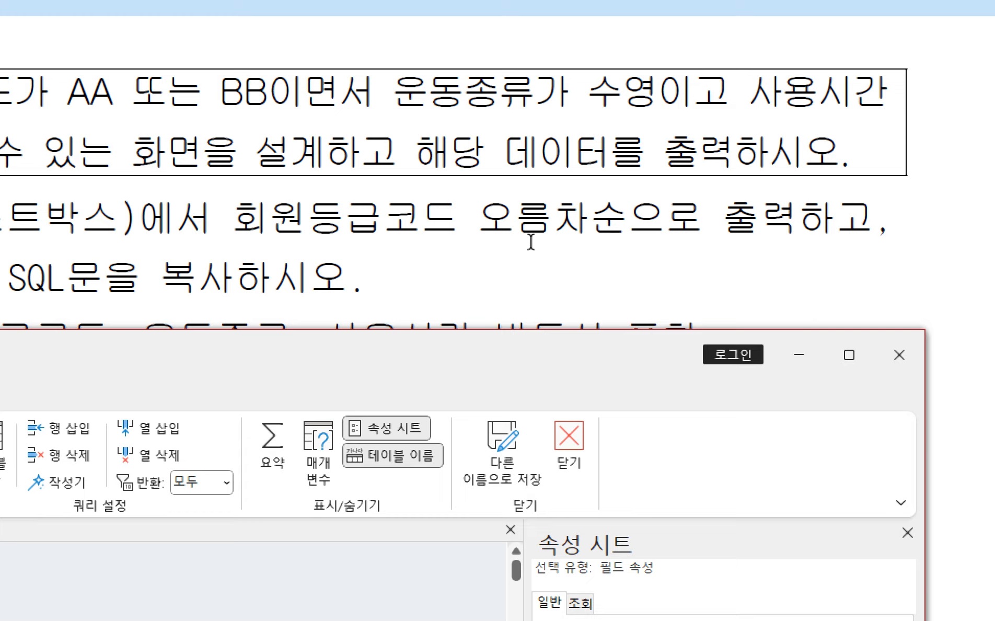
- Sort the query by 회원등급코드 in ascending order (오름차순)
drag(152, 363, 295, 283)
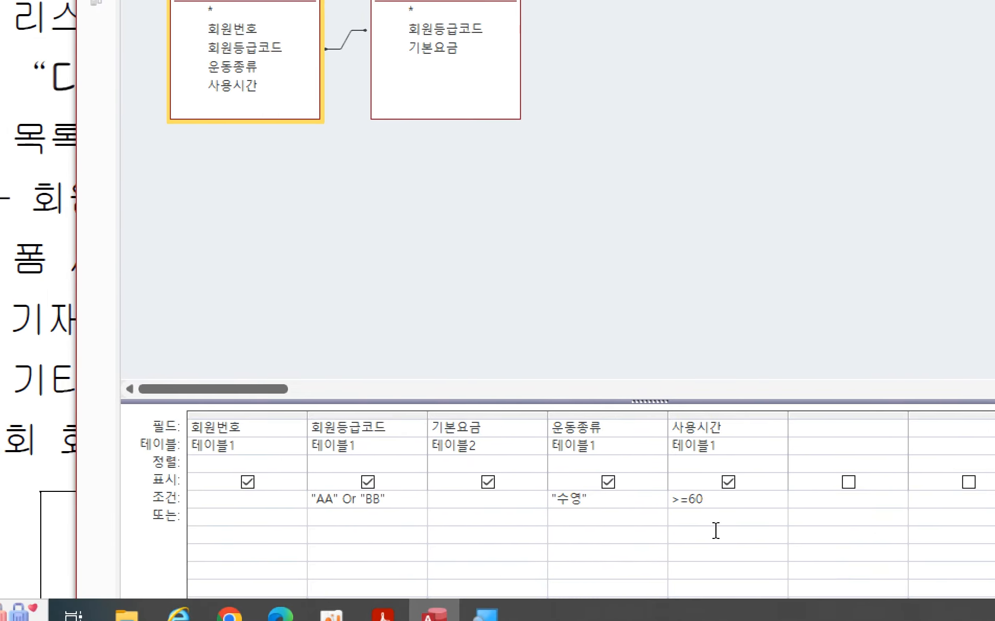
click(388, 464)
click(417, 463)
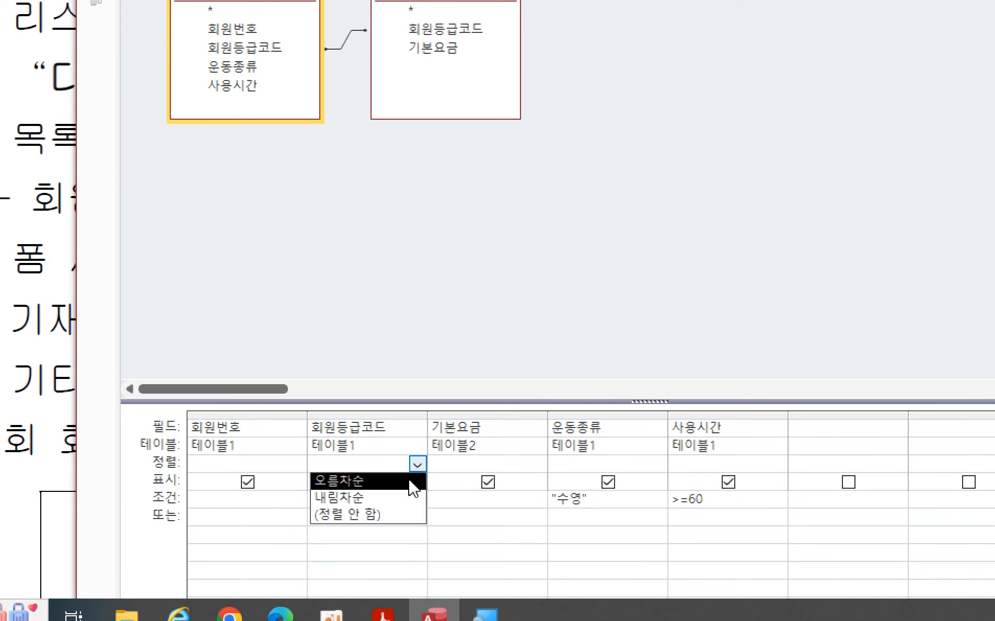
click(413, 480)
click(393, 462)
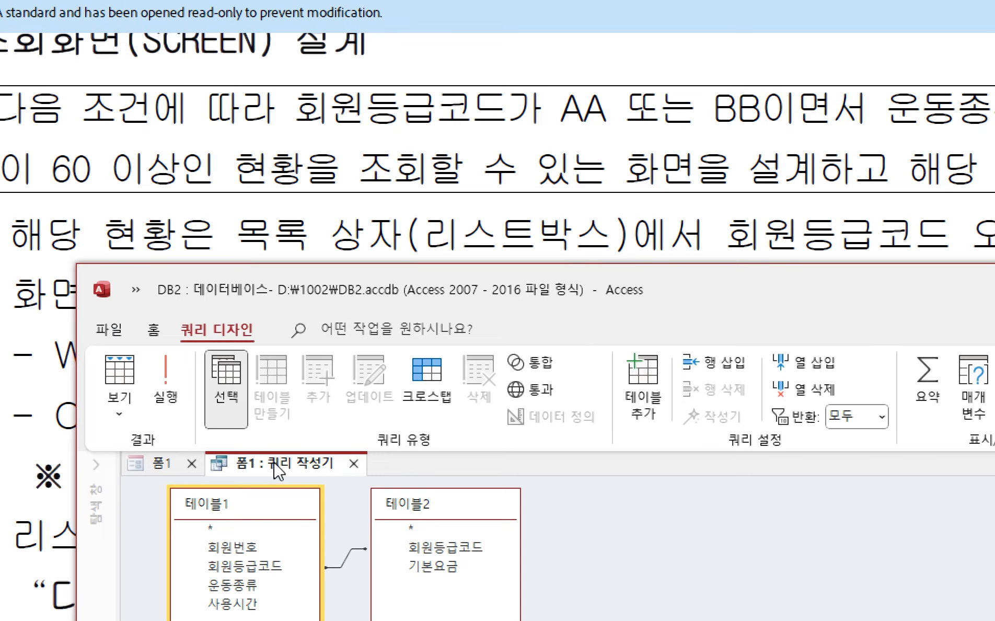
- Save and close the list box's query builder, and show 폼1 in Form view
right_click(277, 463)
click(320, 478)
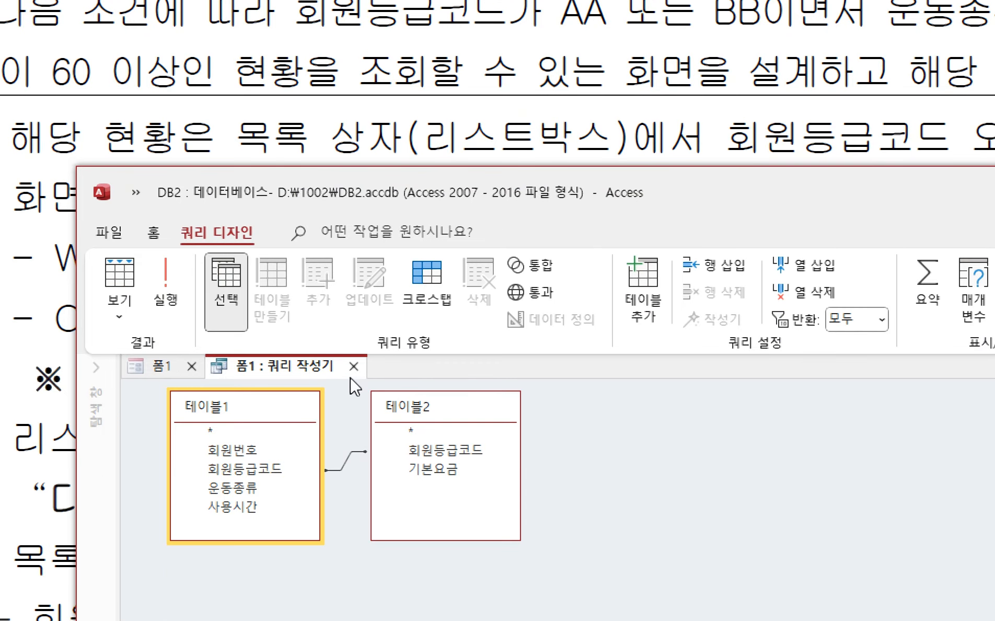
click(354, 366)
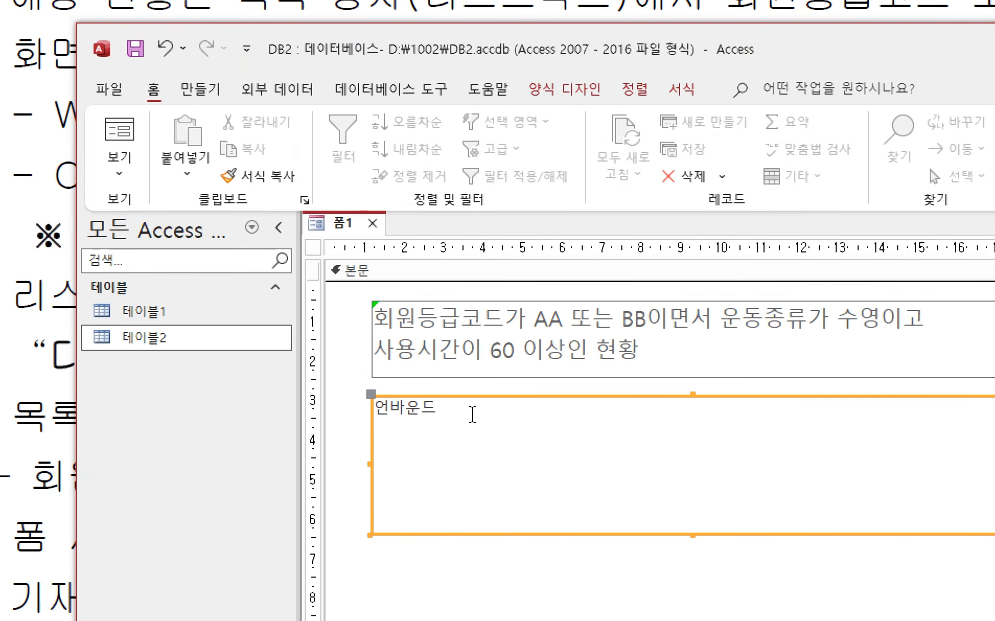
click(119, 173)
click(157, 215)
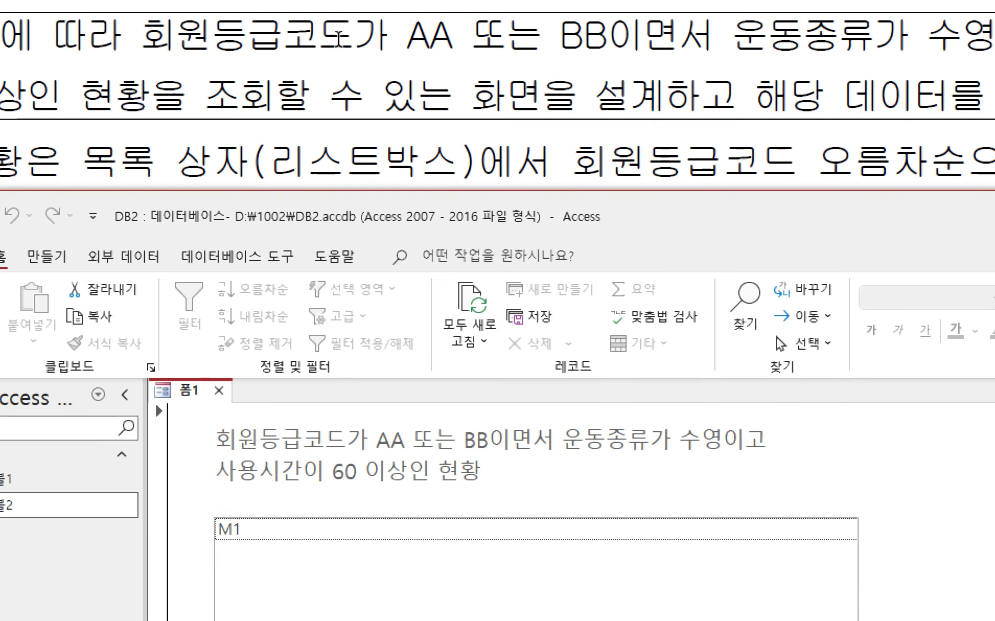
- Consult the exam sheet's query conditions and required list box layout, and return to the form in Access
drag(418, 208, 403, 427)
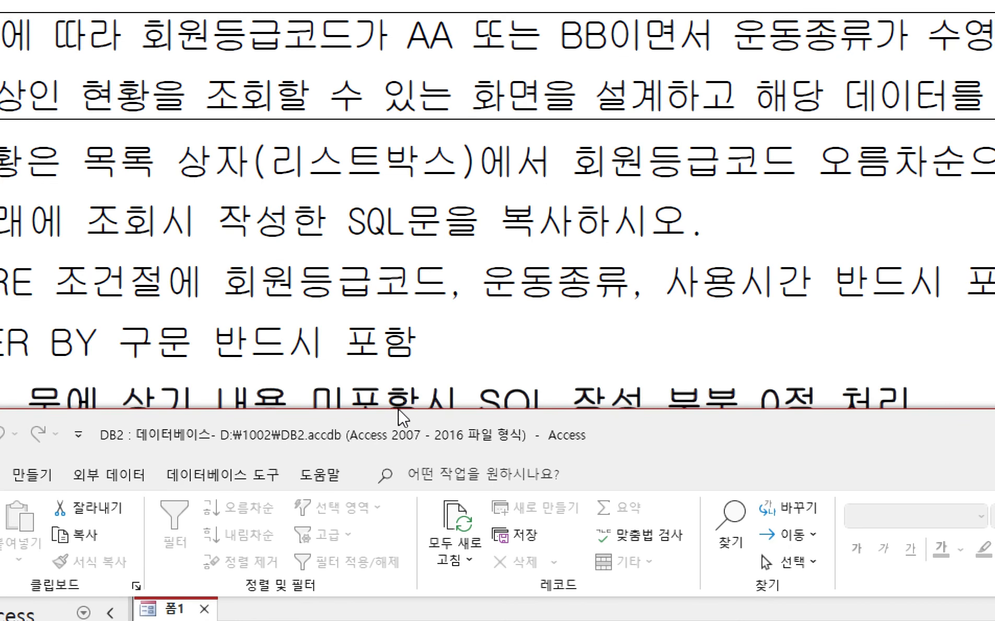
click(438, 336)
scroll(510, 484, down, 5)
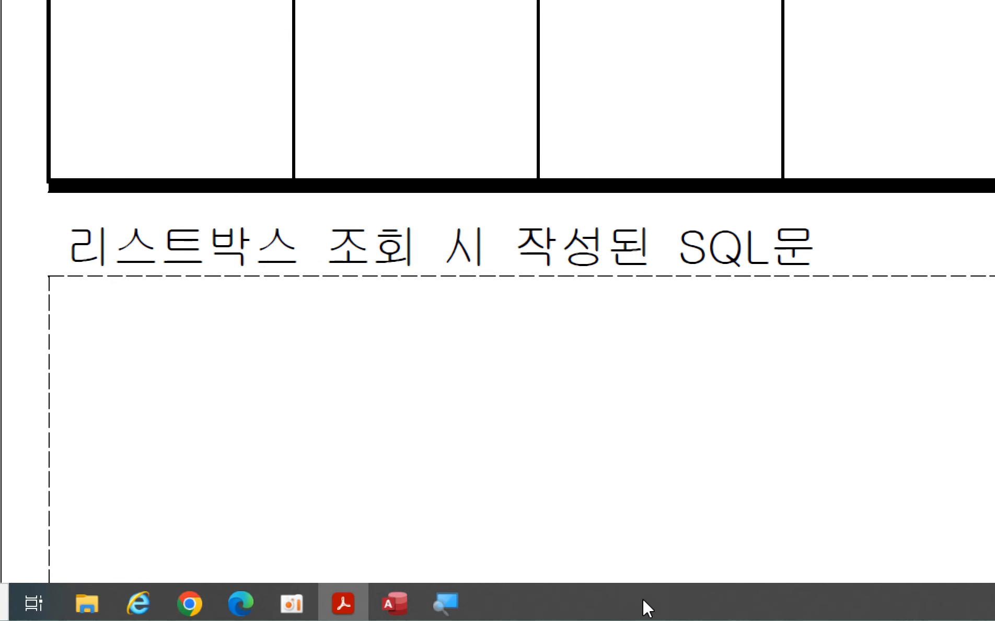
click(392, 601)
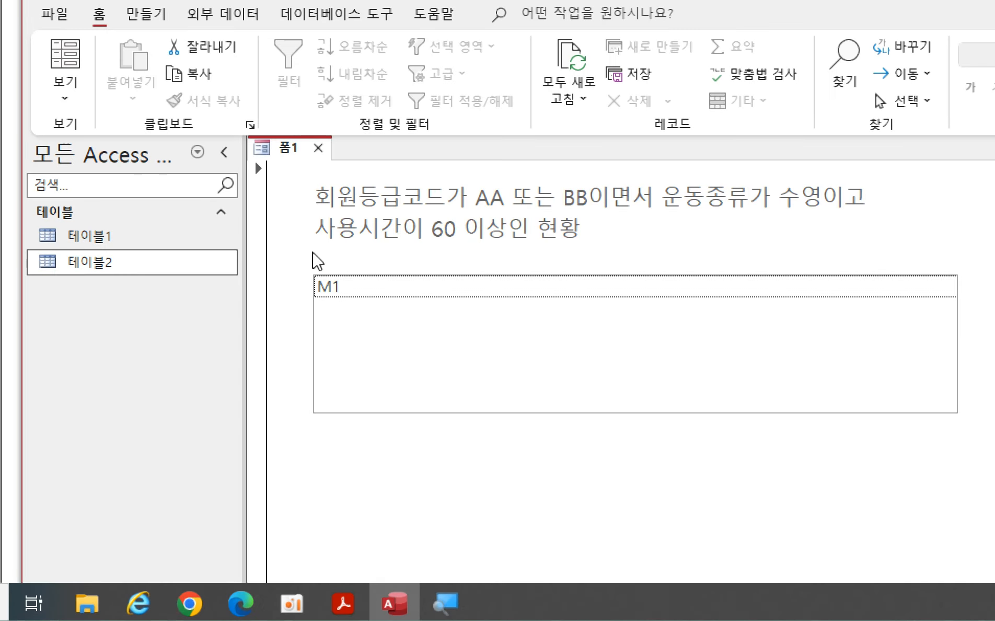
- Set the list box's column count (열 개수) to 5 in Design view and preview the form in Form view
click(62, 99)
click(131, 225)
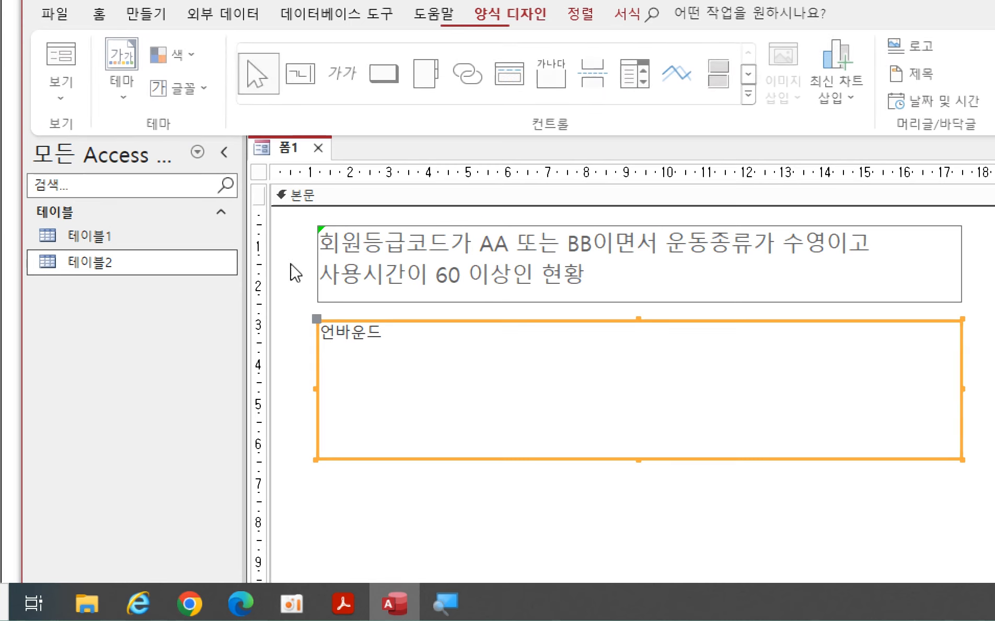
click(610, 384)
click(542, 480)
click(547, 459)
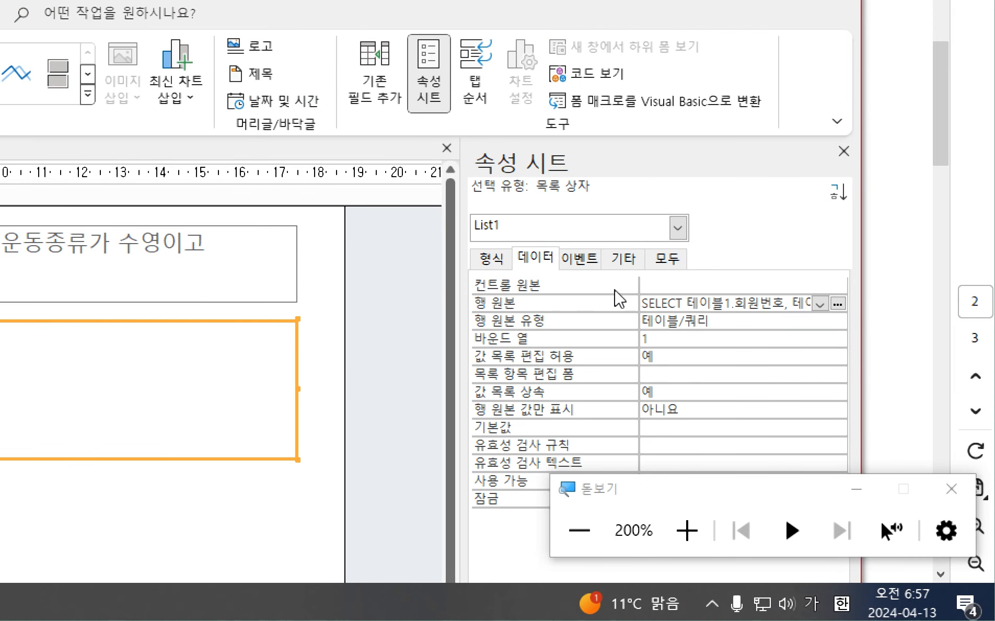
click(497, 261)
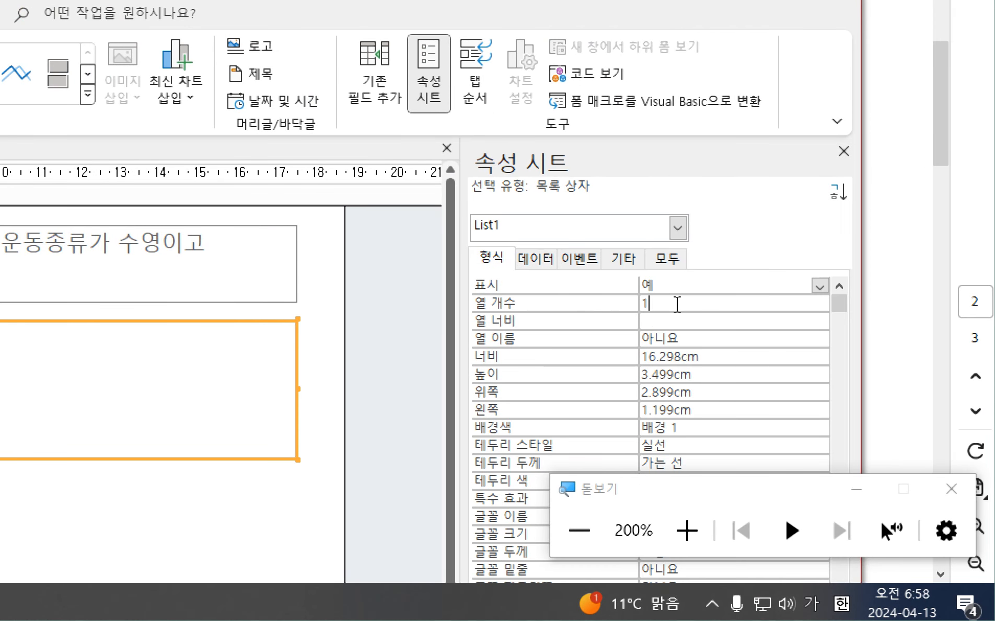
click(585, 302)
click(674, 286)
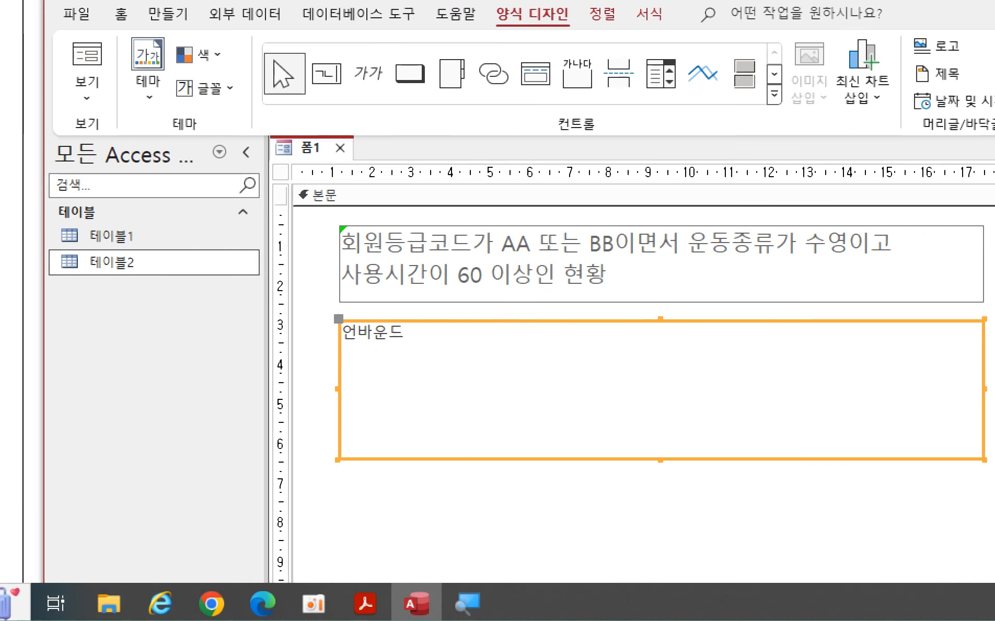
click(85, 100)
click(141, 140)
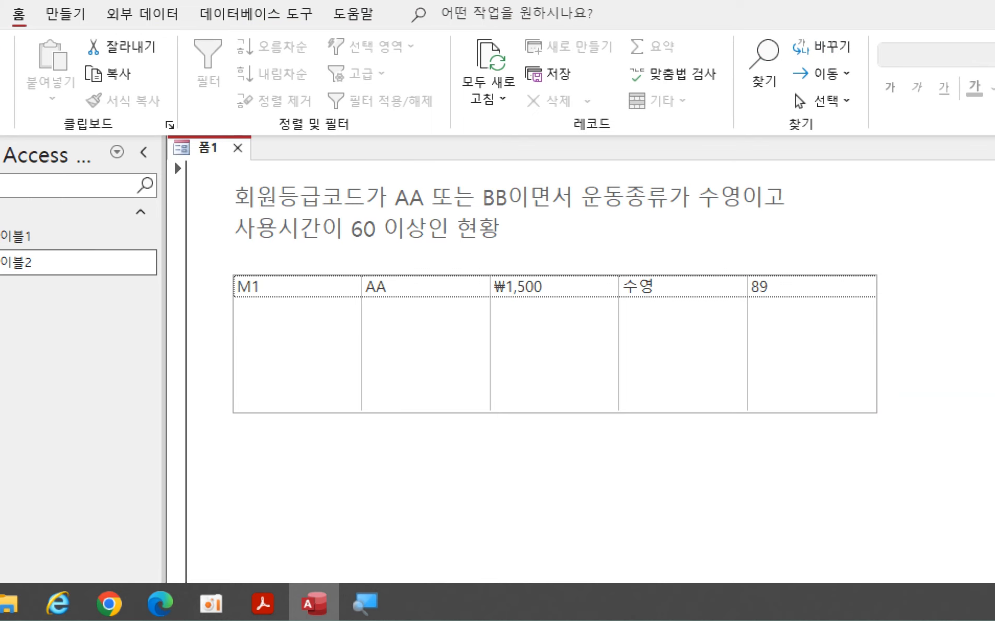
- Turn on column headings (열 이름) for the list box and preview the form in Form view
click(141, 102)
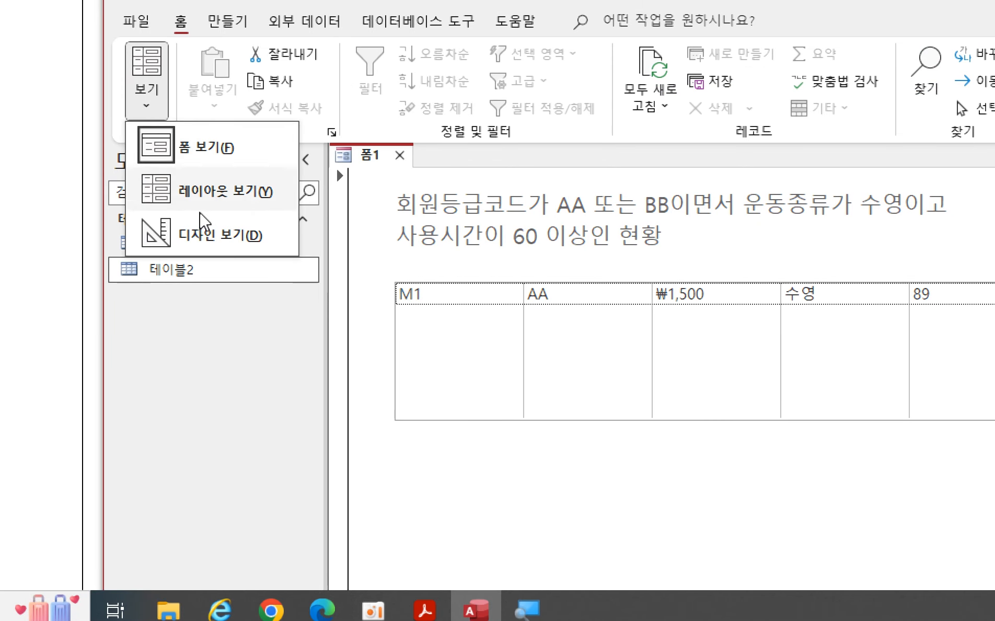
click(206, 233)
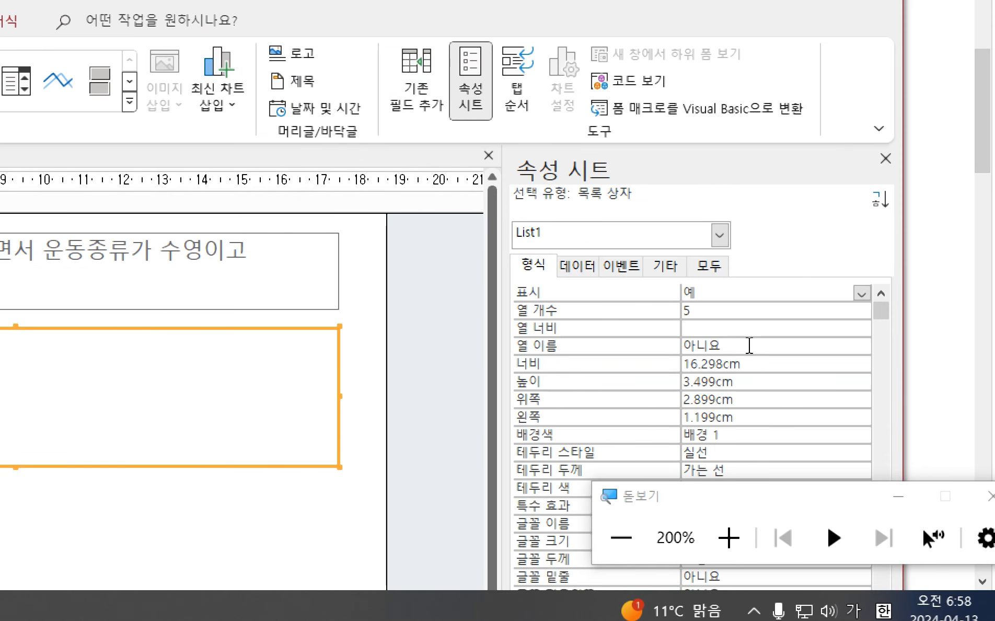
click(749, 345)
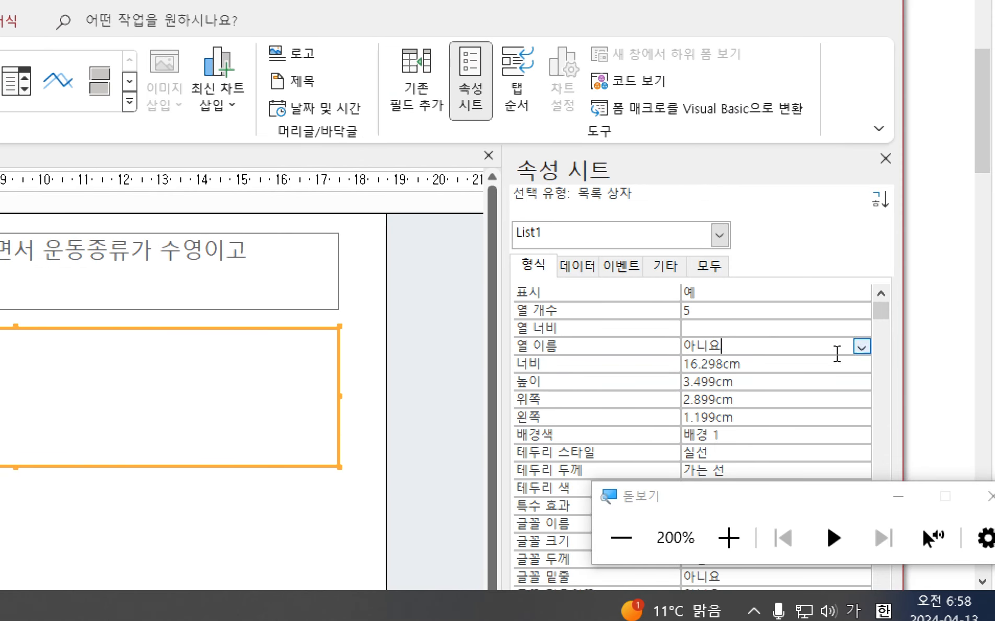
click(862, 347)
click(832, 361)
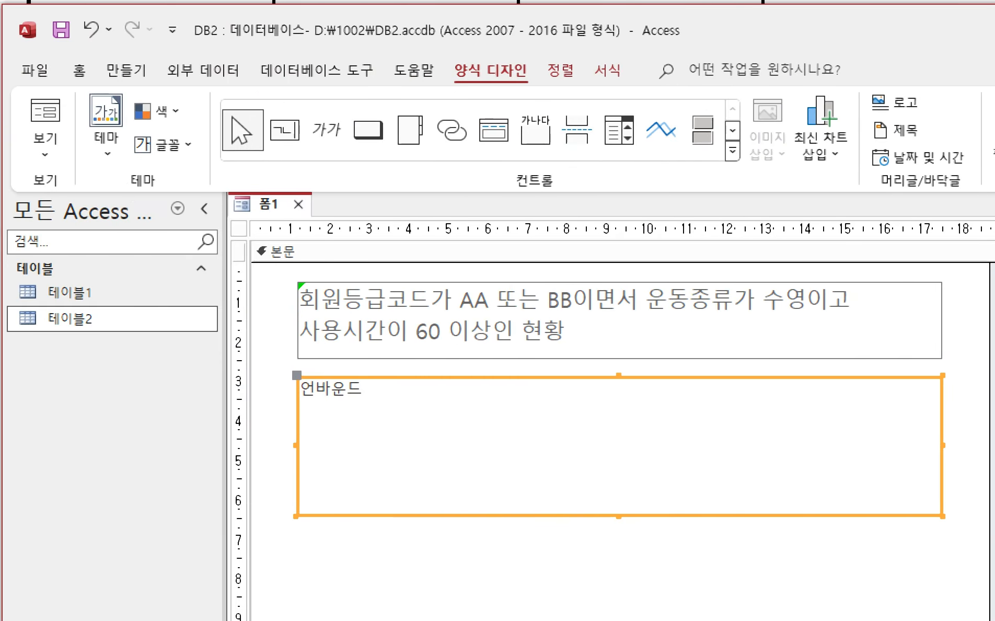
click(46, 151)
click(105, 197)
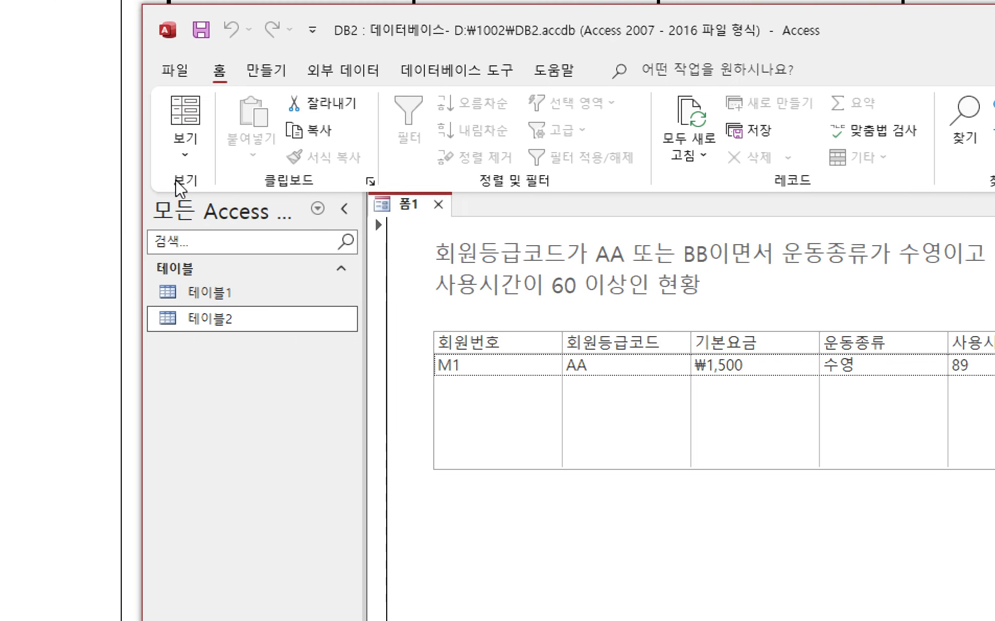
- Shrink the list box's height to about 0.7 cm in Design view and preview the form
click(185, 154)
click(225, 283)
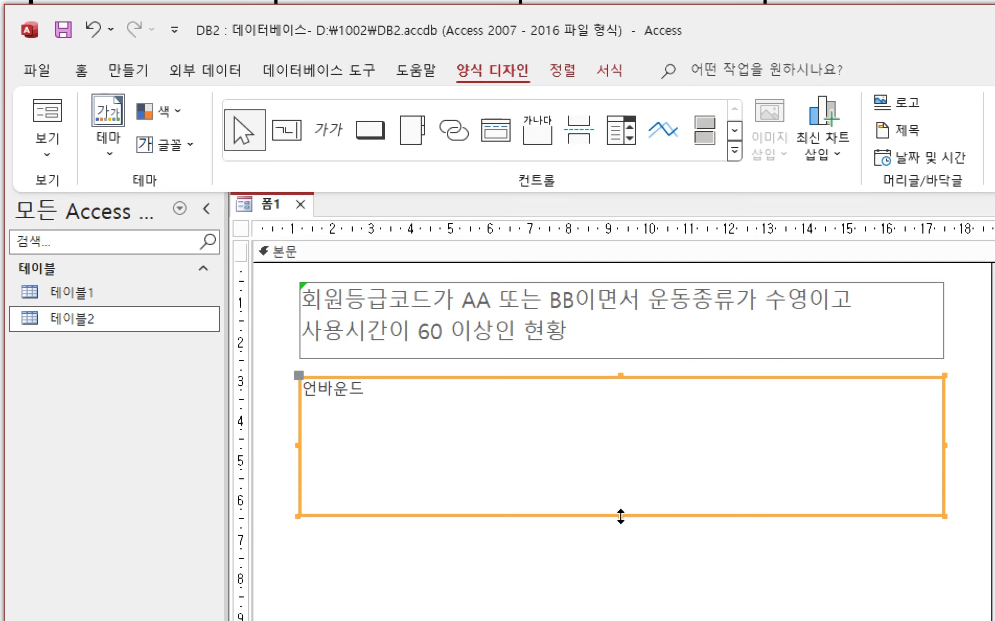
drag(621, 516, 636, 404)
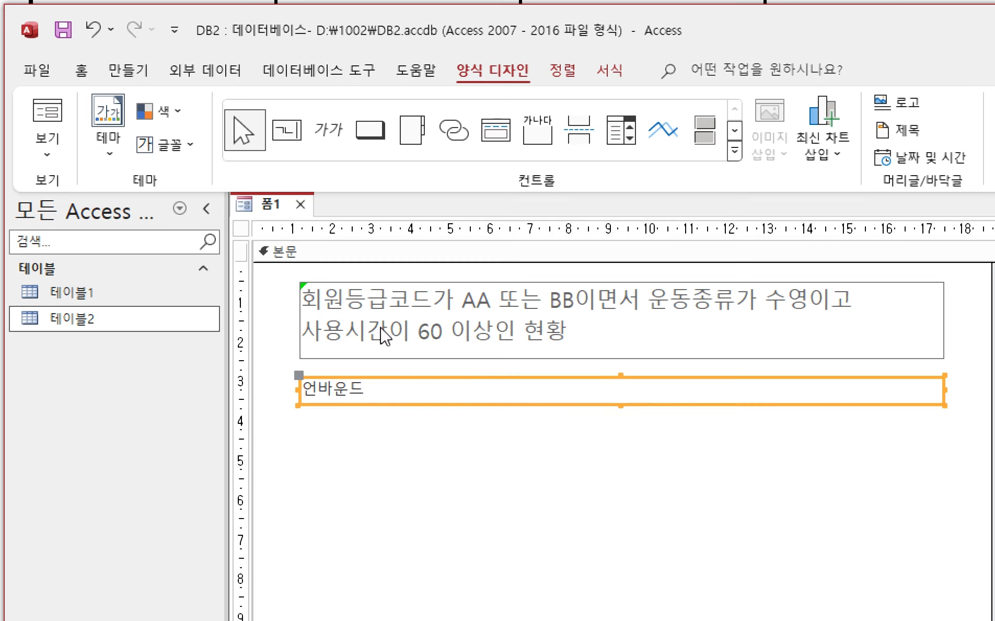
click(57, 156)
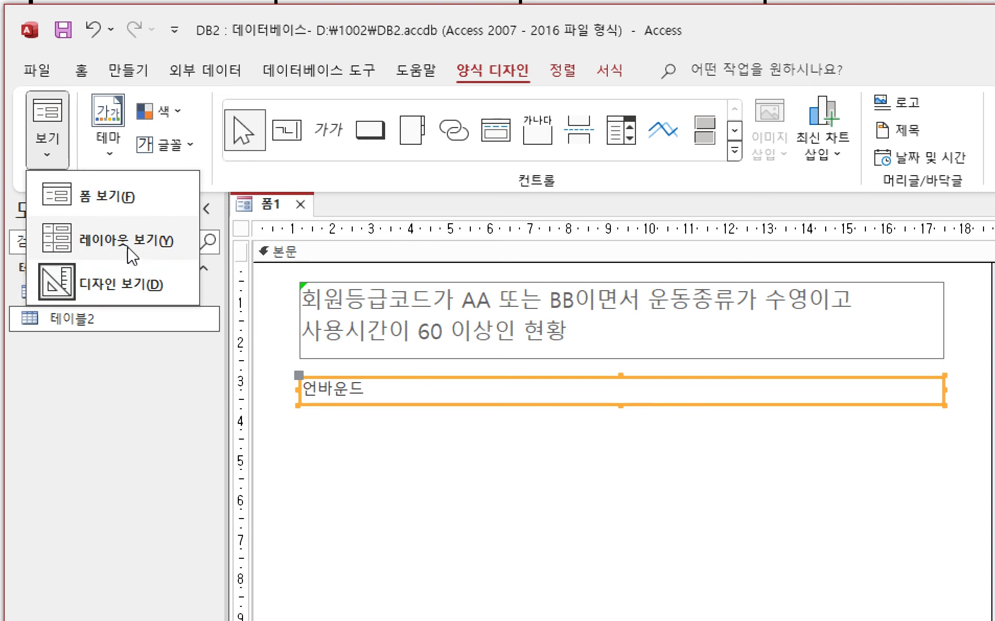
click(139, 205)
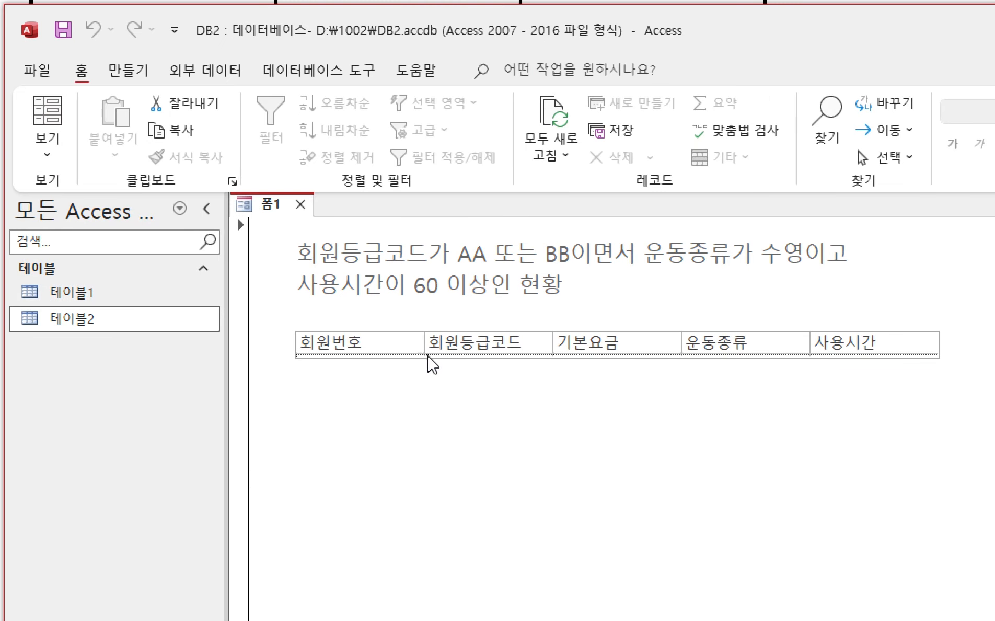
- Enlarge the list box's height to about 2.2 cm in Design view and preview the form
click(59, 152)
click(90, 281)
drag(620, 404, 622, 463)
click(46, 155)
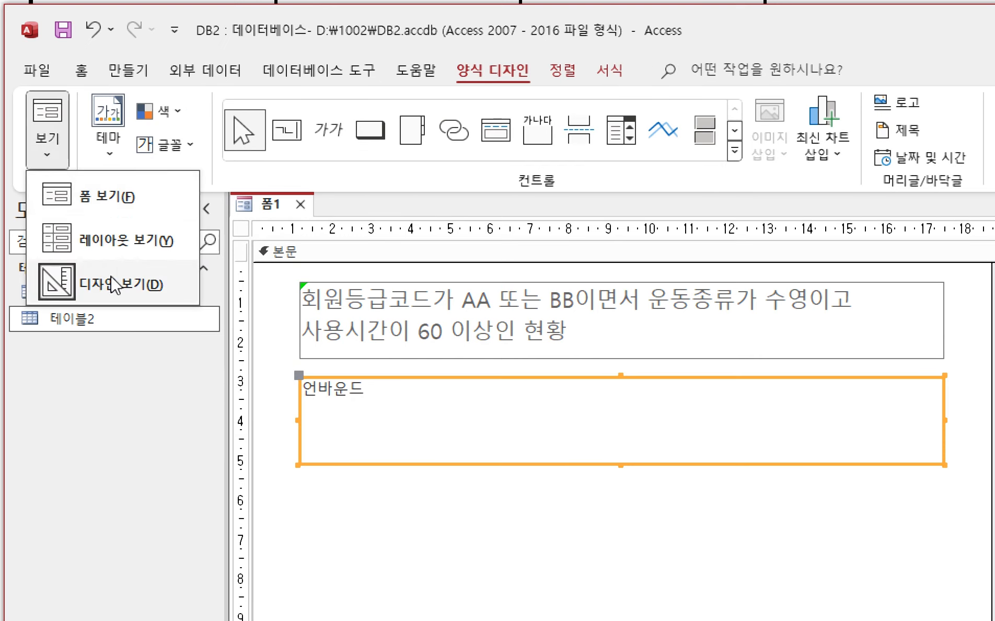
click(85, 281)
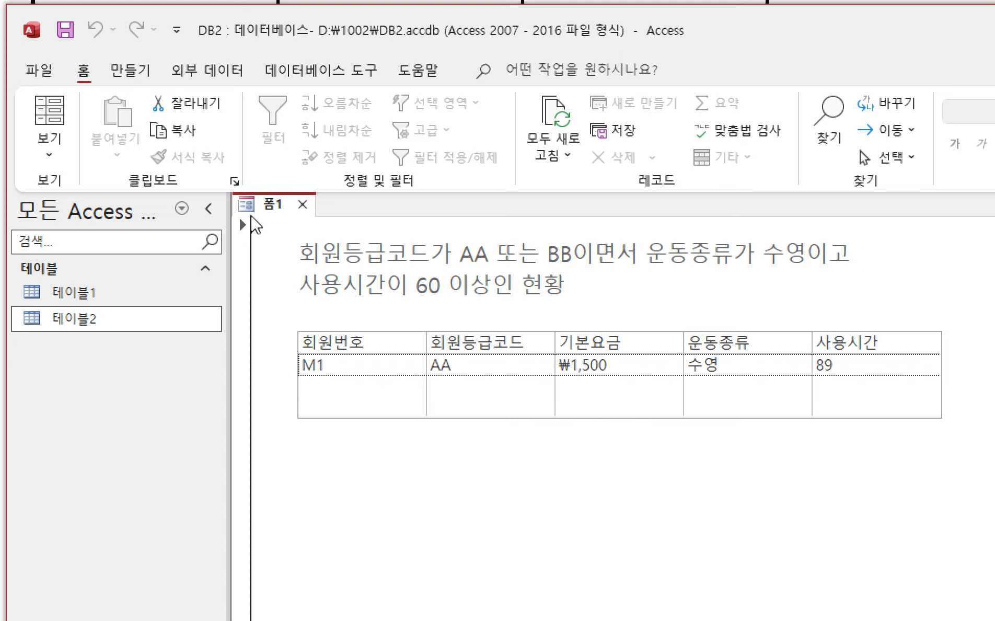
- Return the form to Design view and consult the exam sheet's section for the list box's SQL text
click(50, 146)
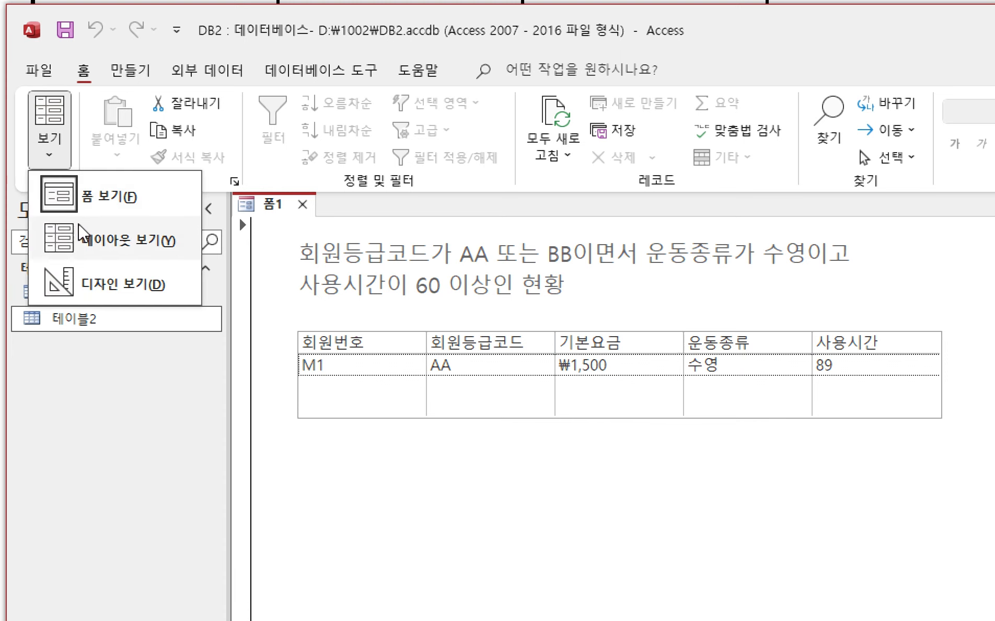
click(112, 286)
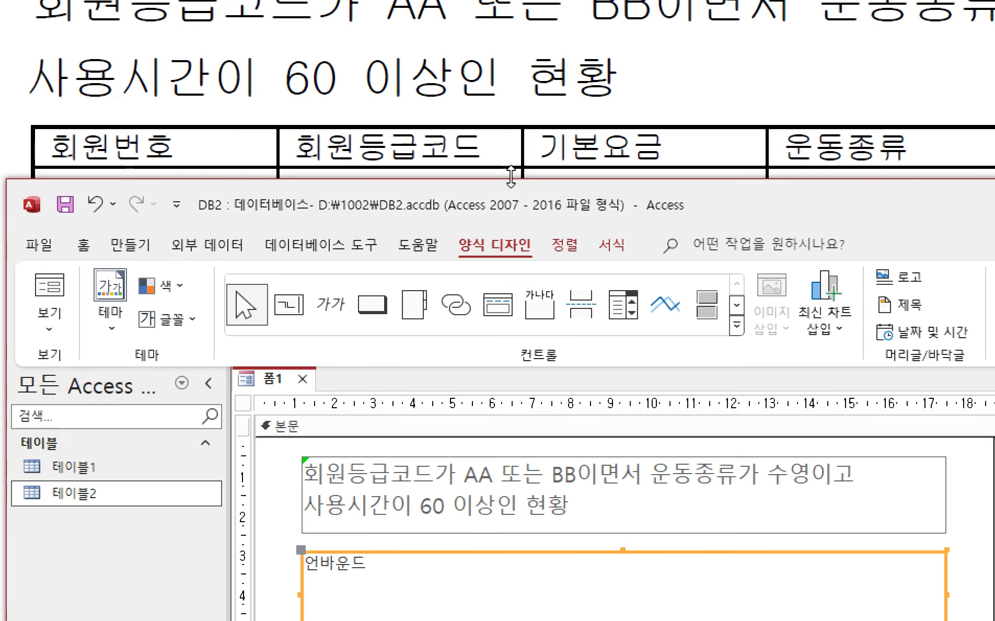
drag(331, 35, 547, 70)
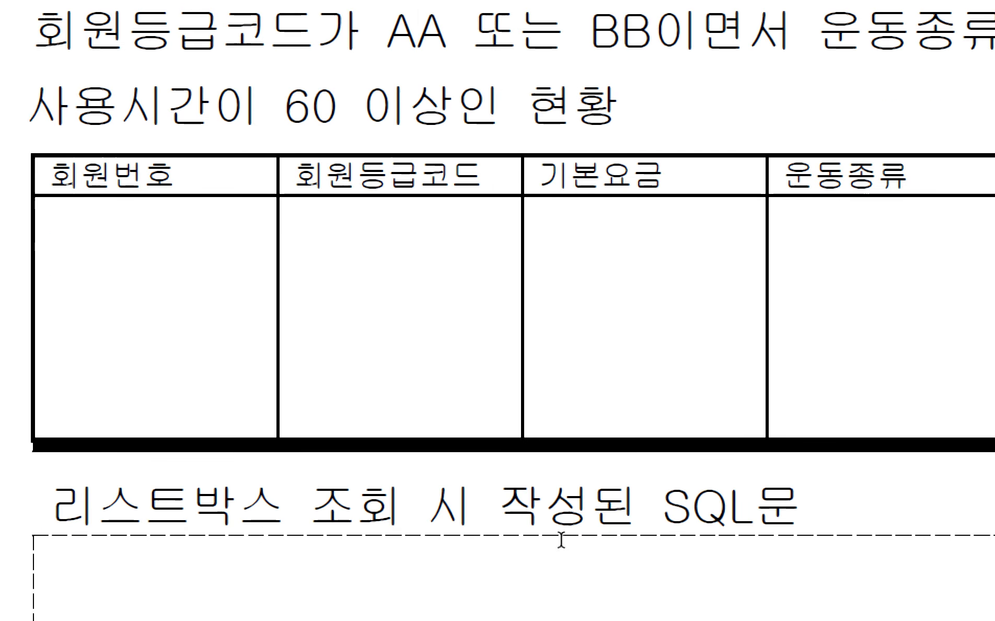
scroll(561, 540, down, 5)
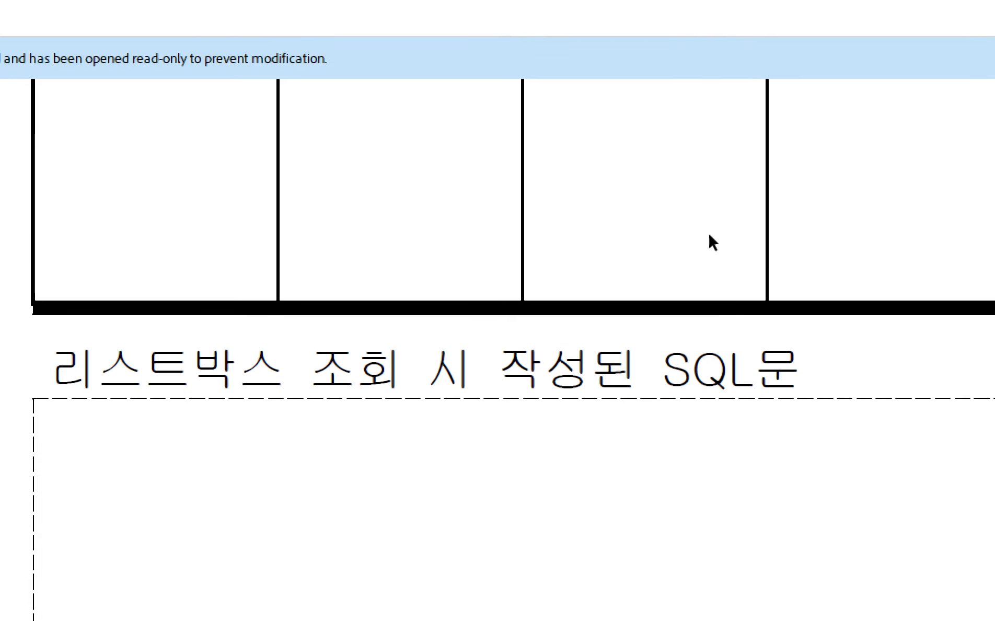
- Switch back to Access, duplicate the title label and place the copy just below the list box
click(381, 594)
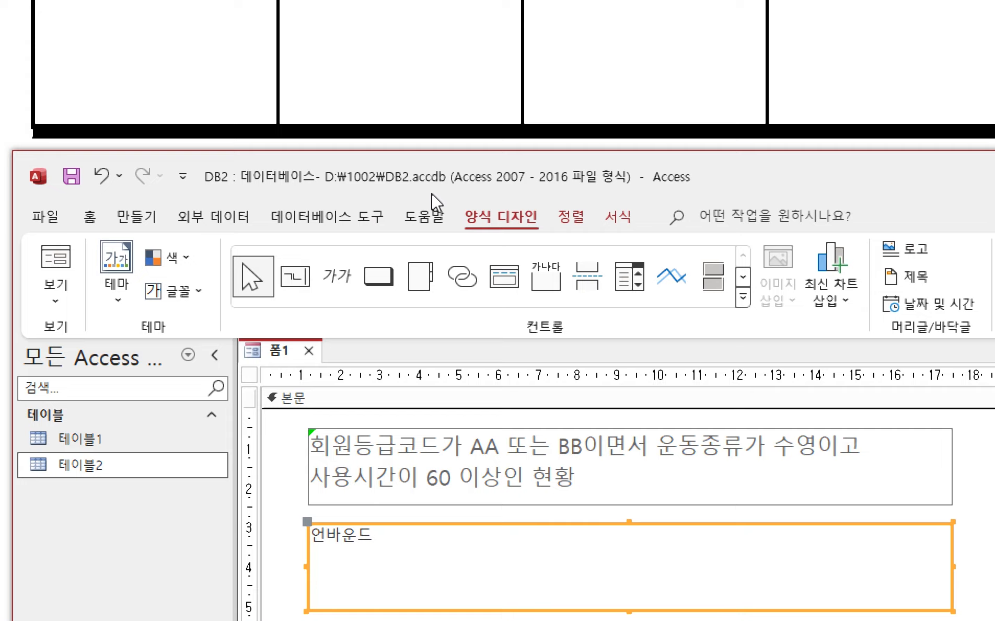
click(653, 493)
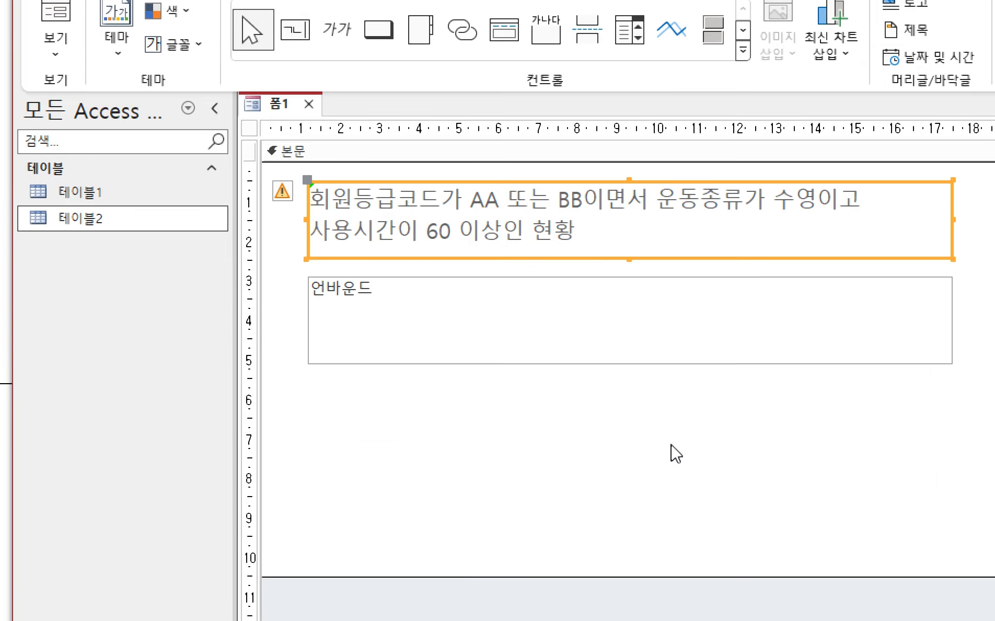
key(ctrl+v)
key(Down)
key(Down)
key(Down)
key(Down)
key(Down)
key(Down)
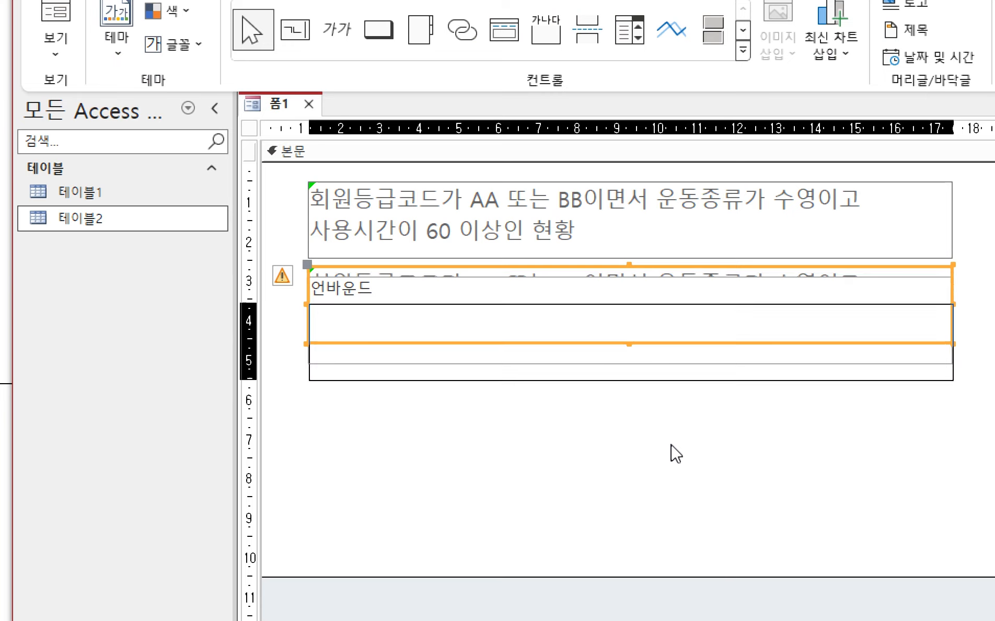
key(Down)
key(Down)
key(Down)
key(Down)
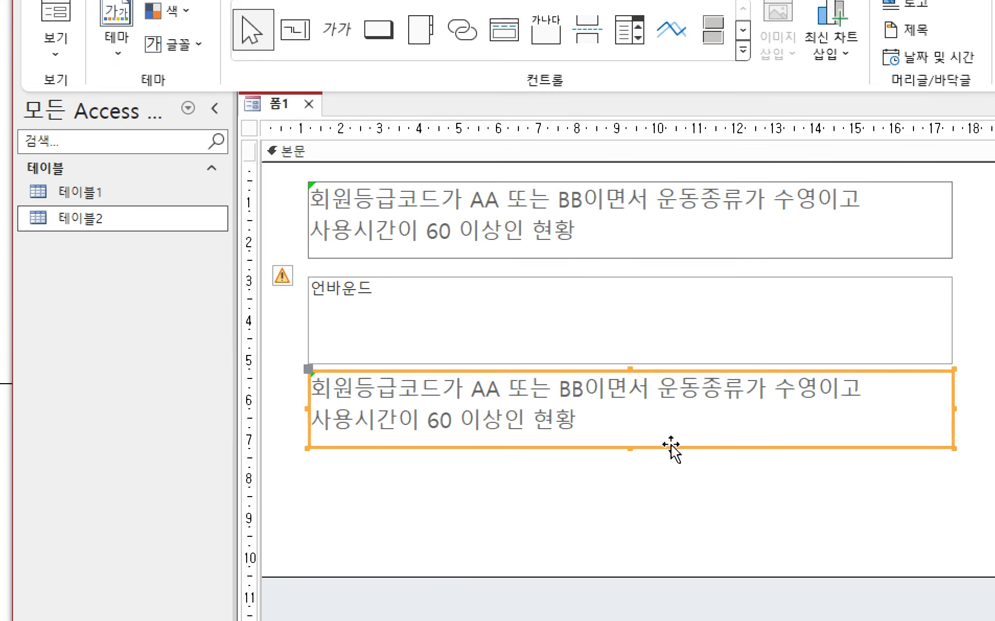
- Replace the text of the label below the list box with "리스트박스 조회 시 작성된 SQL문"
click(610, 435)
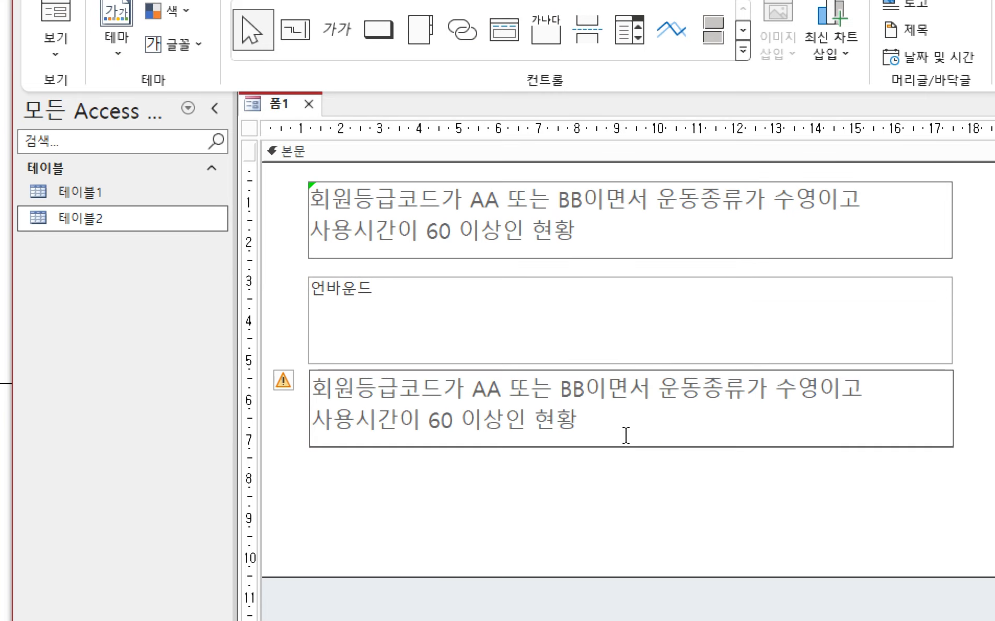
key(BackSpace)
key(BackSpace)
key(BackSpace)
key(BackSpace)
key(BackSpace)
key(BackSpace)
key(BackSpace)
key(BackSpace)
key(BackSpace)
key(BackSpace)
key(BackSpace)
key(BackSpace)
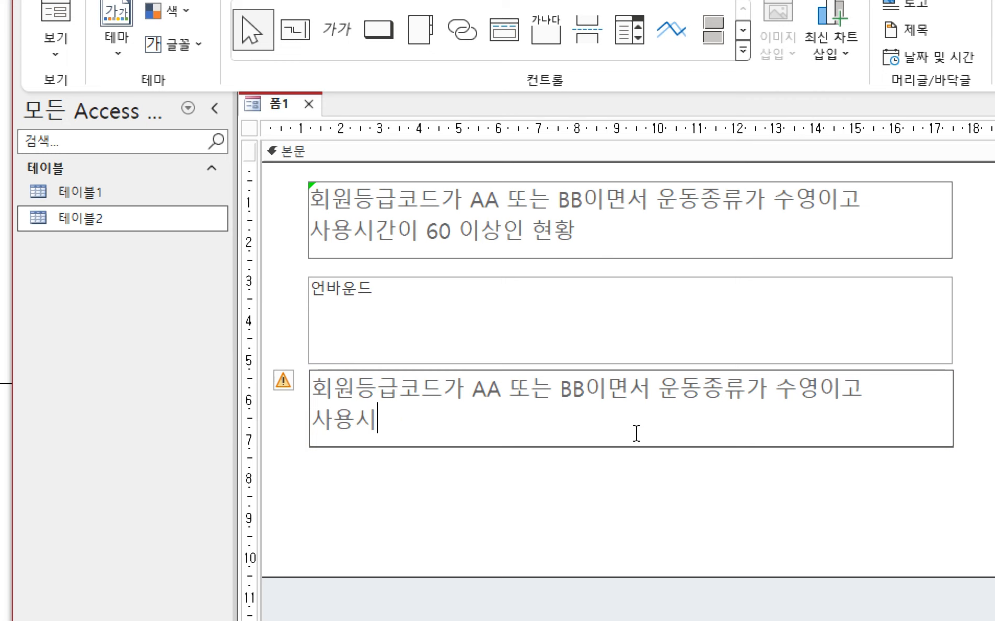
key(BackSpace)
key(BackSpace)
key(BackSpace)
key(BackSpace)
key(BackSpace)
key(BackSpace)
key(BackSpace)
key(BackSpace)
key(BackSpace)
key(BackSpace)
key(BackSpace)
key(BackSpace)
key(BackSpace)
key(BackSpace)
key(BackSpace)
key(BackSpace)
key(BackSpace)
key(BackSpace)
key(BackSpace)
key(BackSpace)
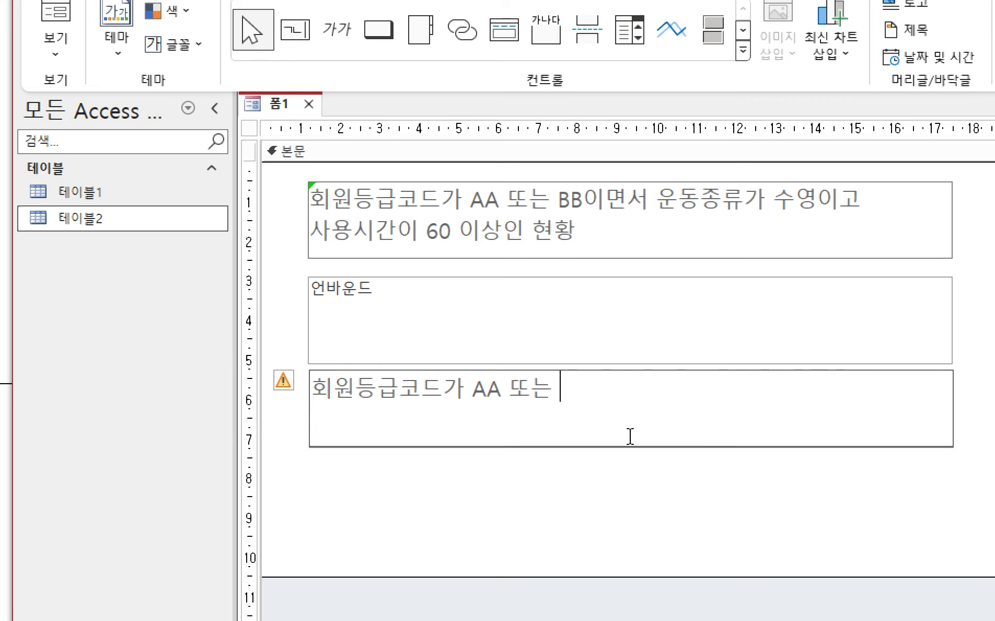
key(BackSpace)
key(BackSpace)
key(BackSpace)
key(BackSpace)
key(BackSpace)
key(BackSpace)
key(BackSpace)
key(BackSpace)
key(BackSpace)
key(BackSpace)
key(BackSpace)
key(BackSpace)
key(BackSpace)
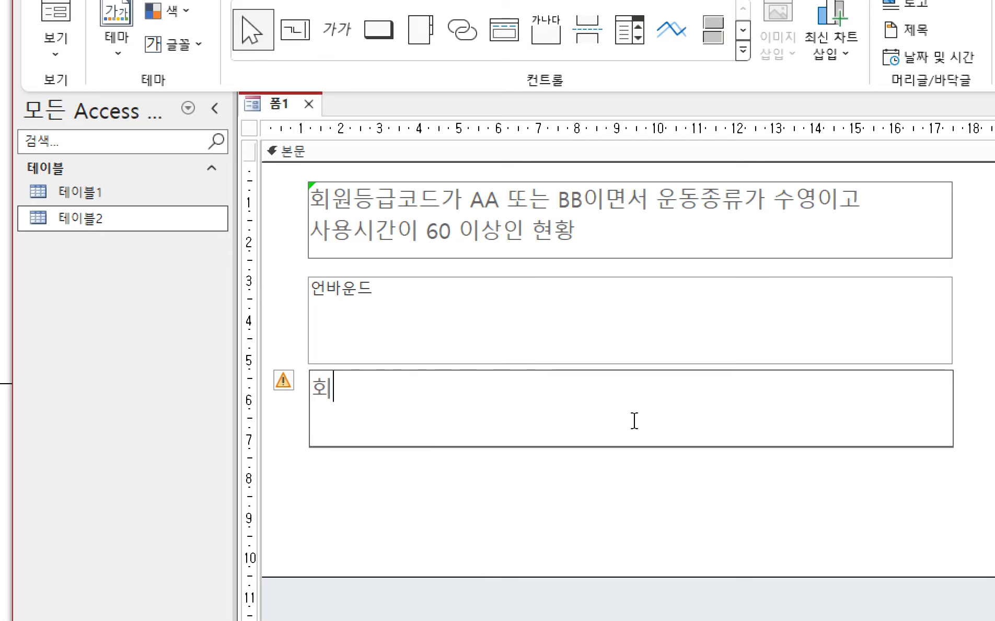
key(BackSpace)
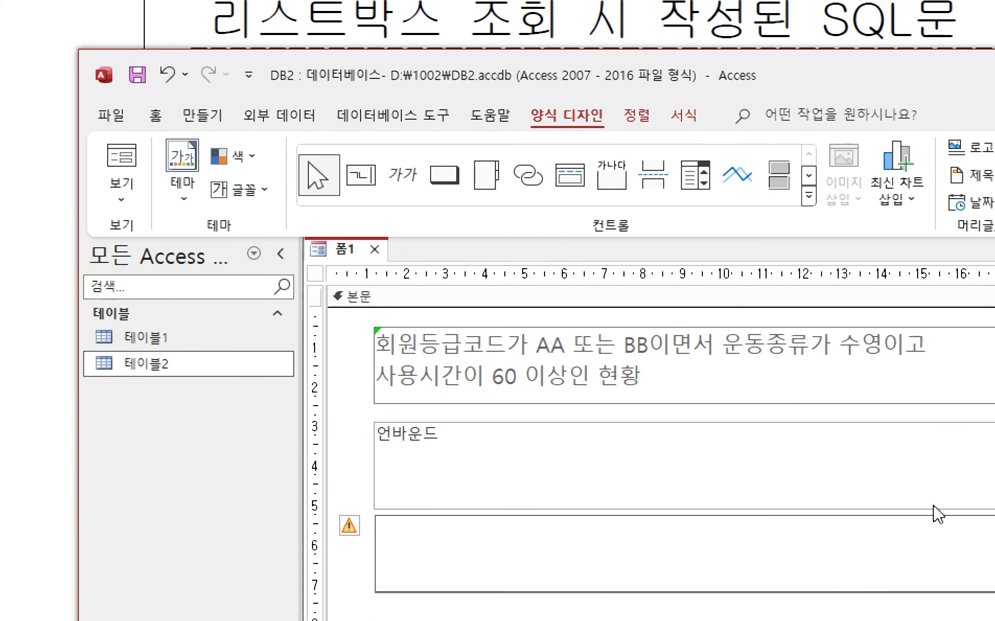
text(리스트바)
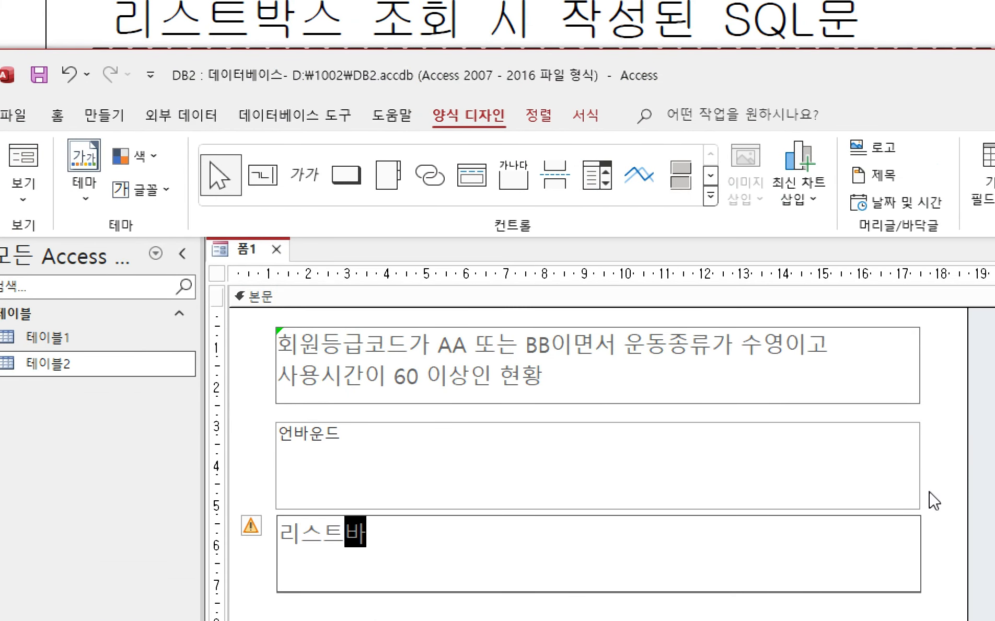
text(박스 조회 )
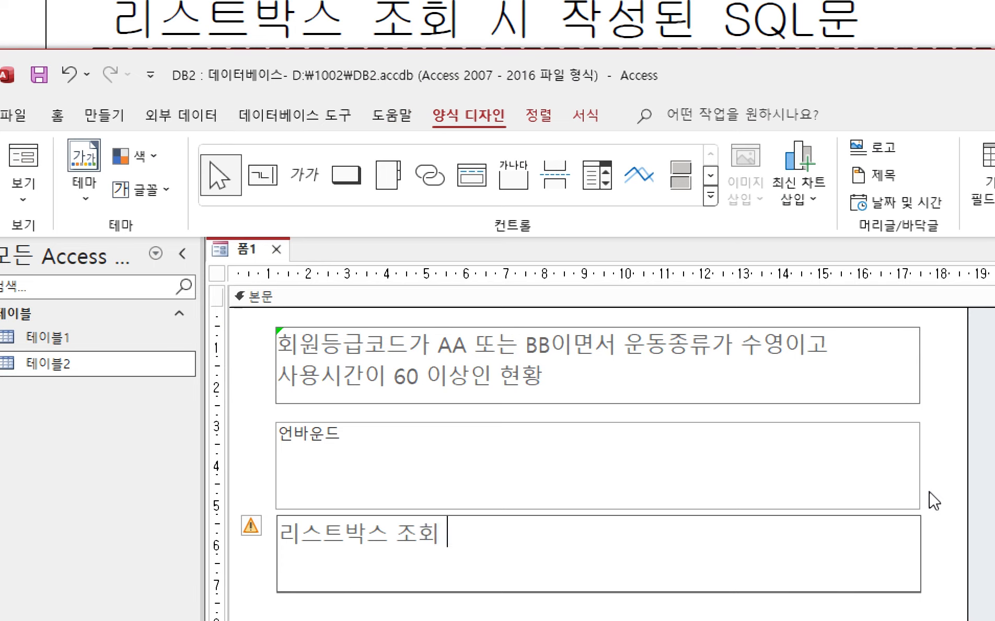
text(시 자작성된)
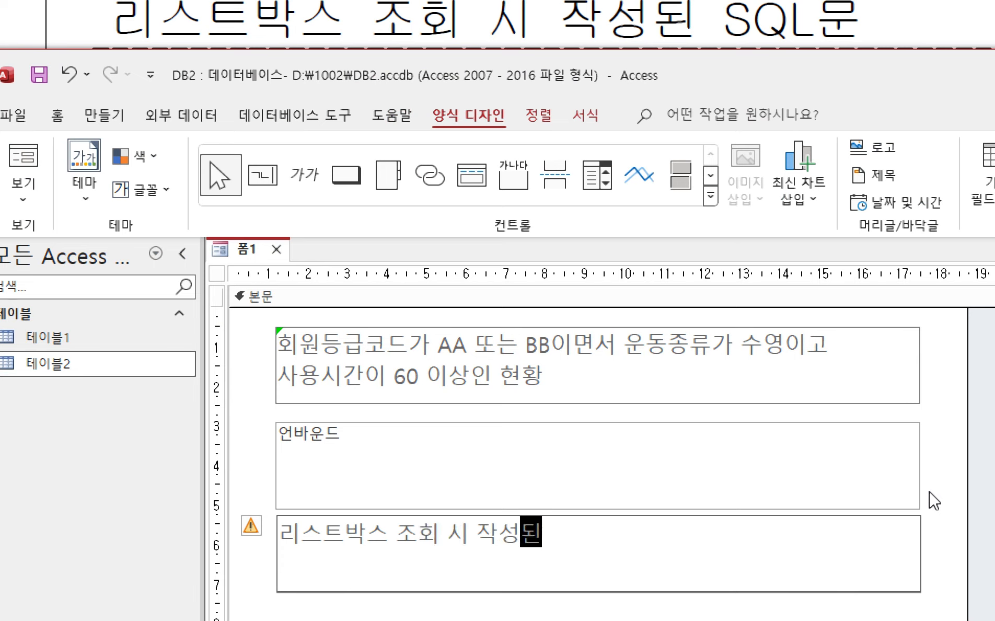
text( SQL문)
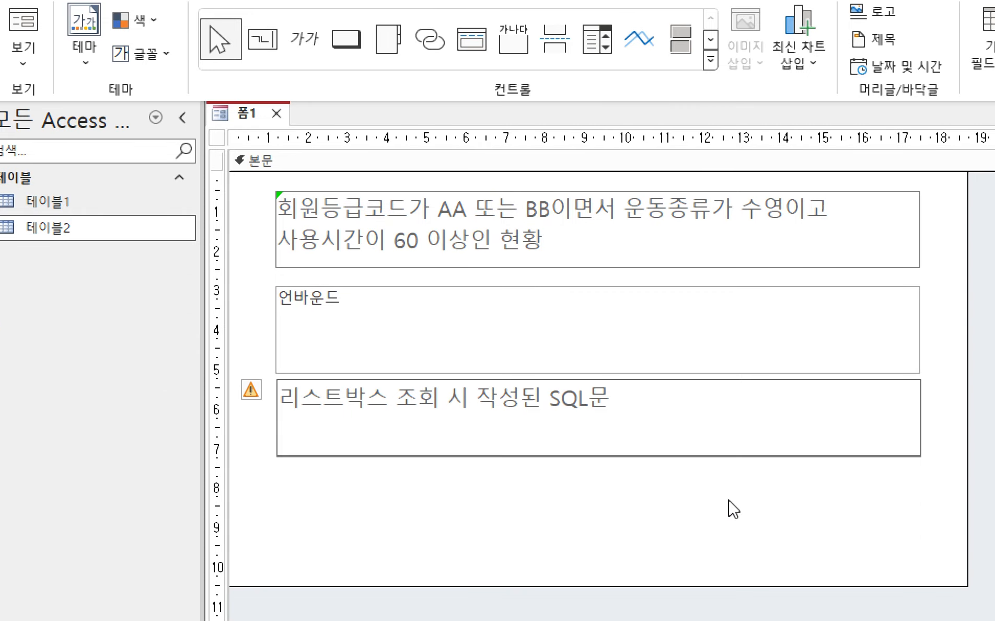
- Reduce the height of the SQL heading label below the list box to about 1.1 cm and keep it selected
click(747, 447)
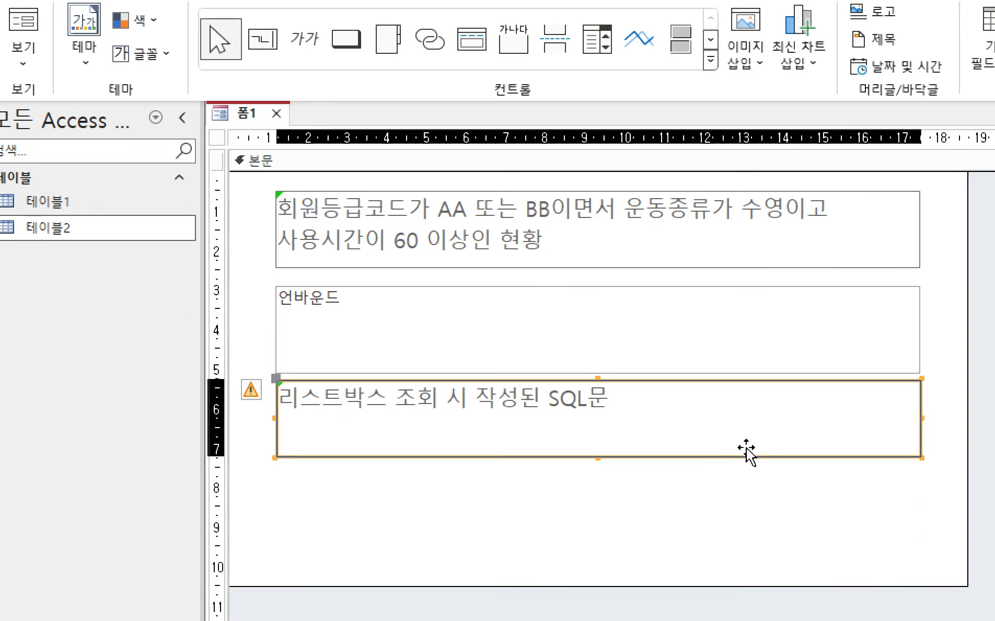
drag(598, 457, 605, 425)
click(715, 473)
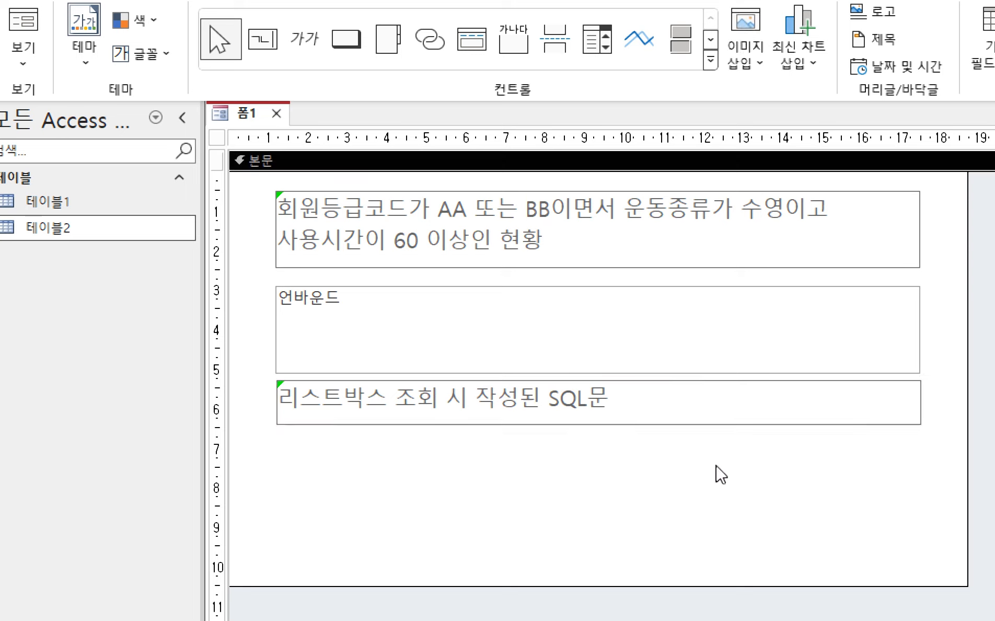
click(922, 402)
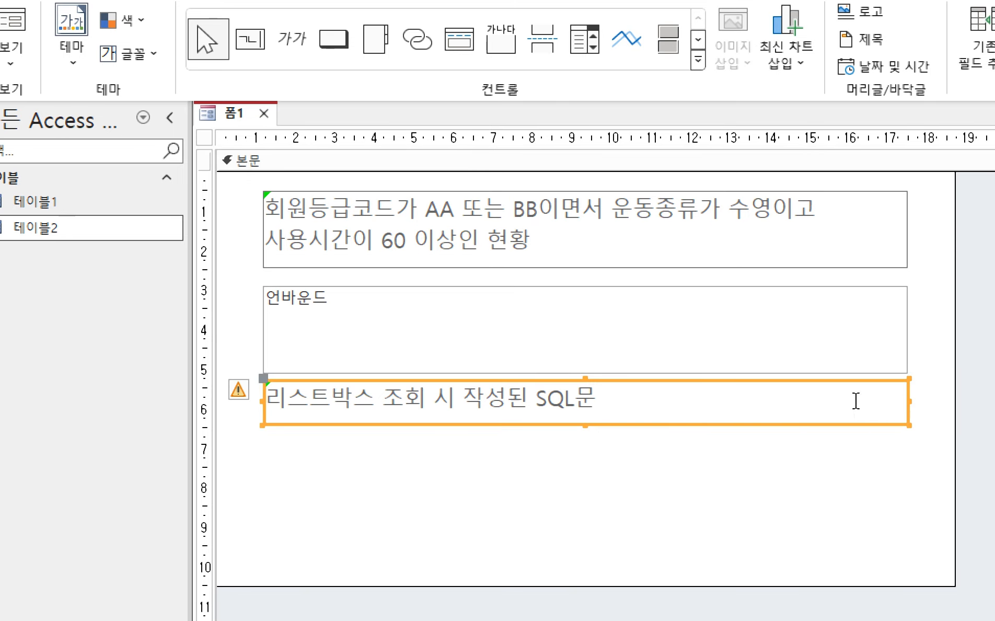
- Preview the form in Form view and return it to Design view
click(630, 515)
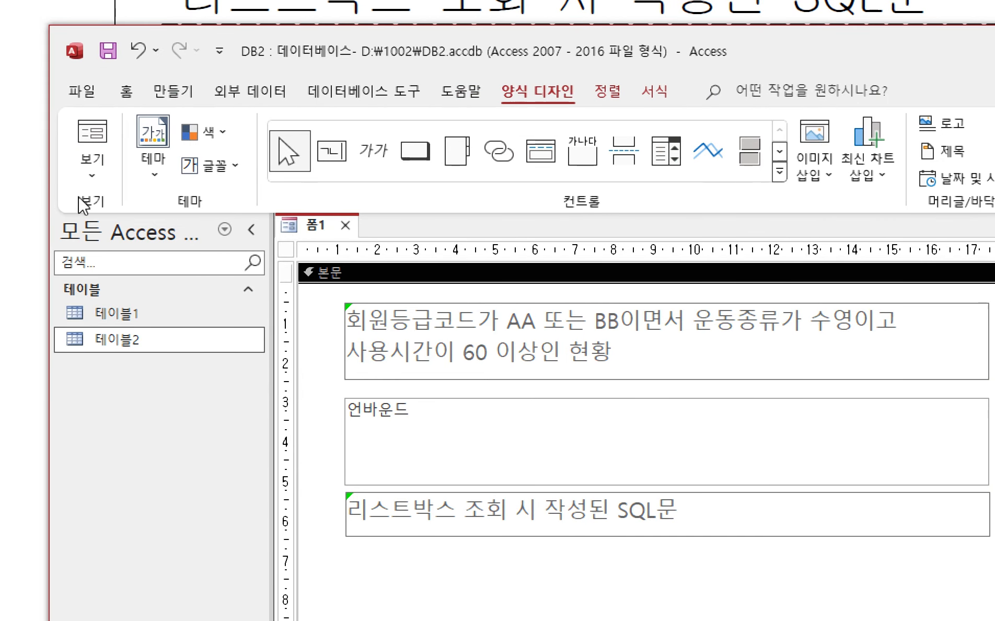
click(11, 173)
click(68, 215)
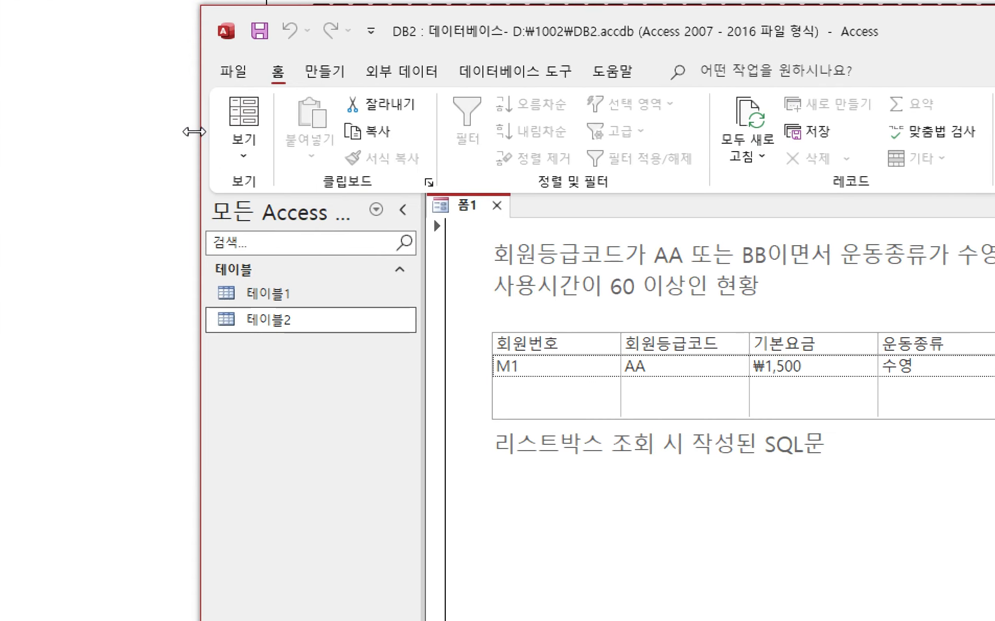
click(11, 79)
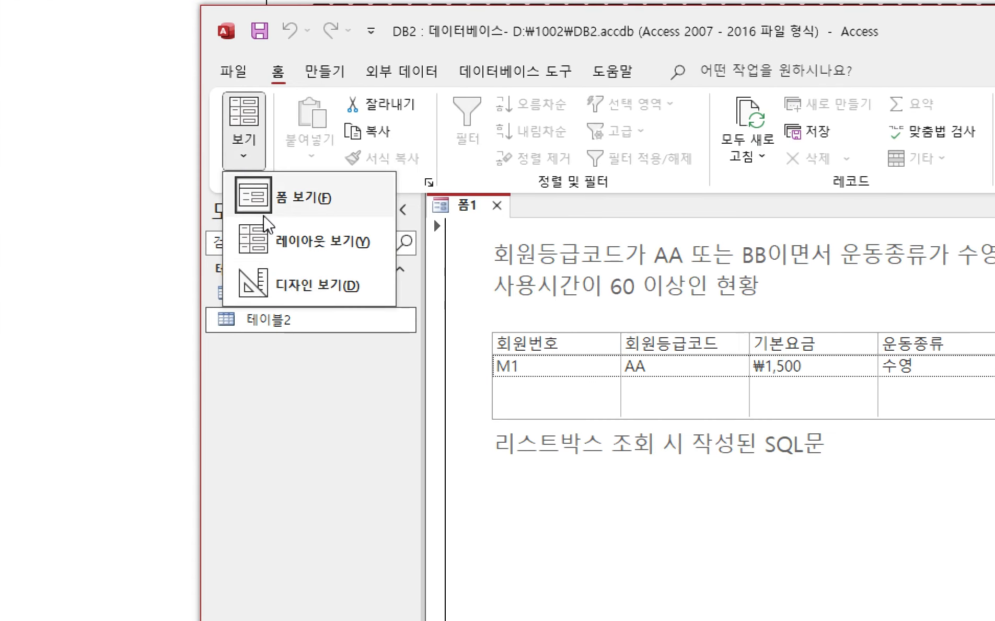
click(295, 284)
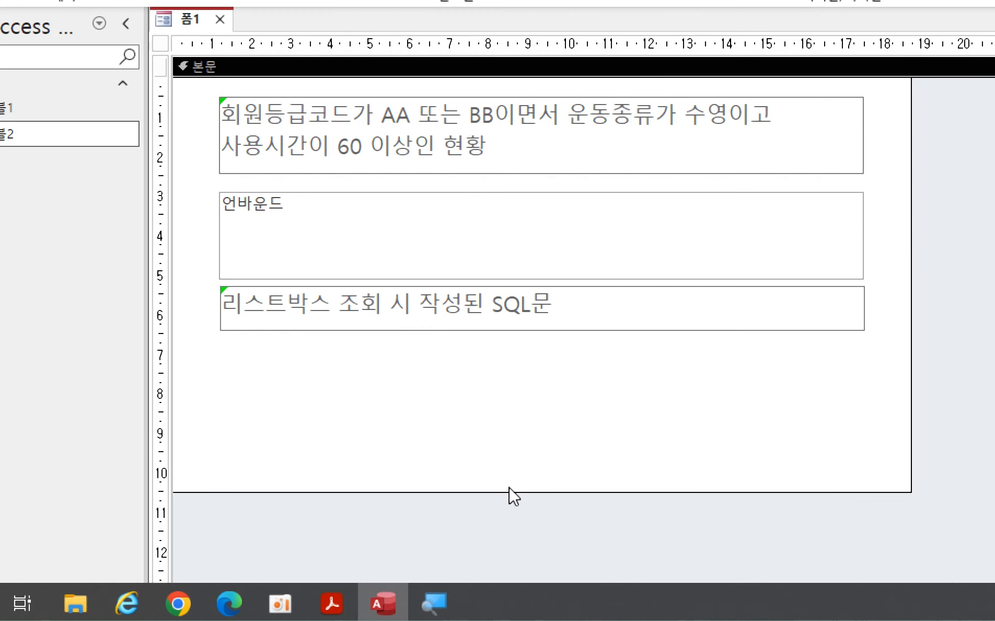
- Extend the form's body section to about 12 cm and add a text box about 16 by 4.3 cm below the SQL label, skipping the wizard
drag(510, 493, 513, 557)
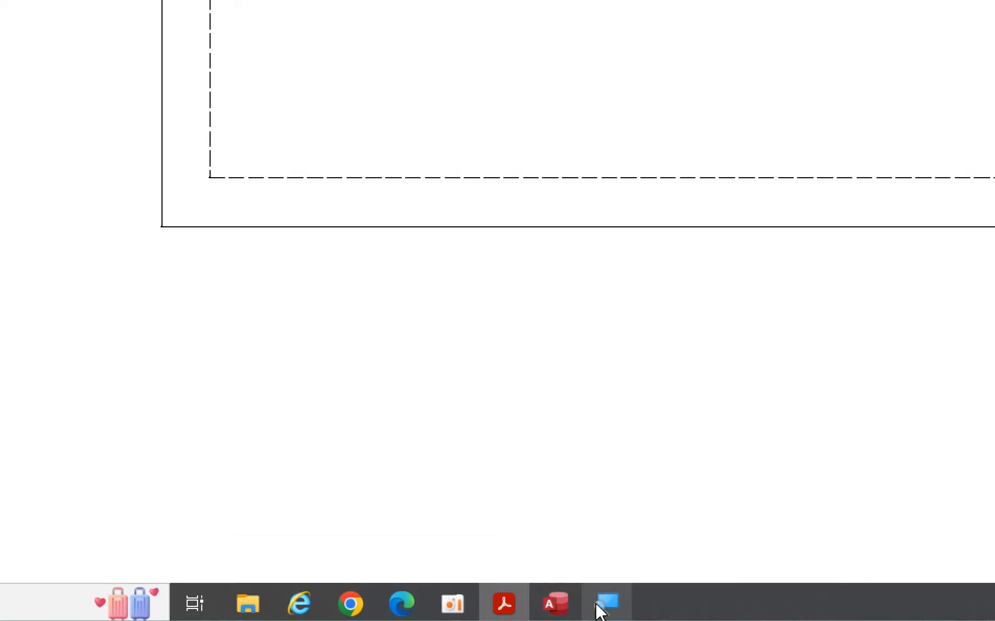
click(559, 604)
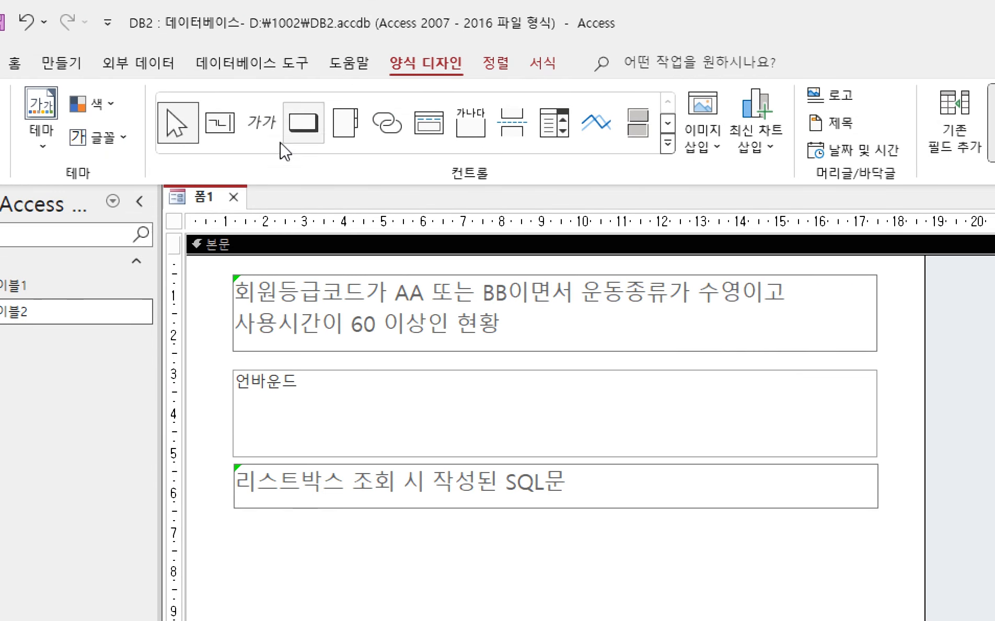
click(224, 130)
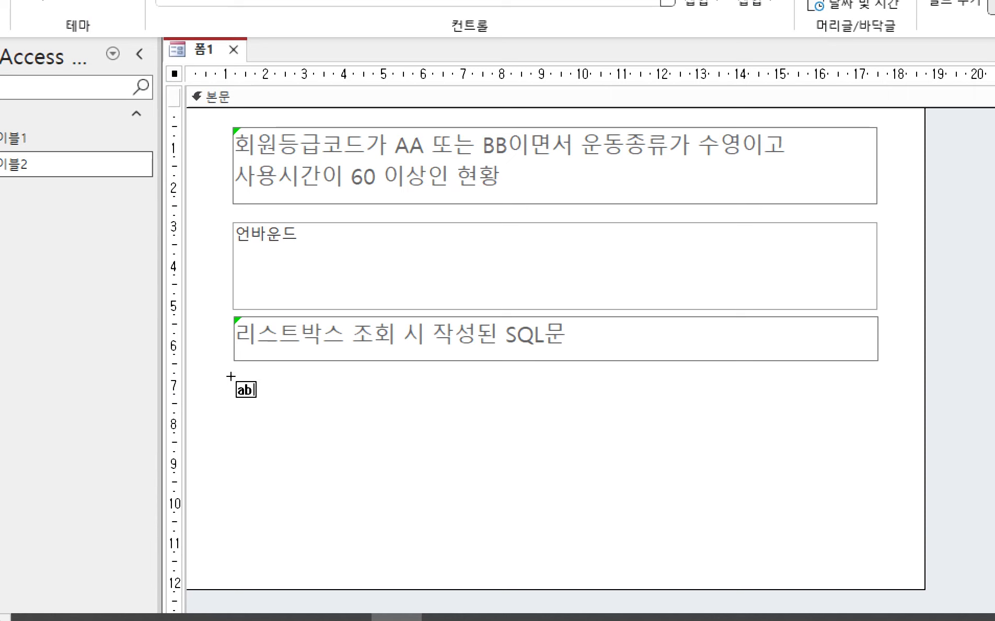
drag(235, 376, 877, 547)
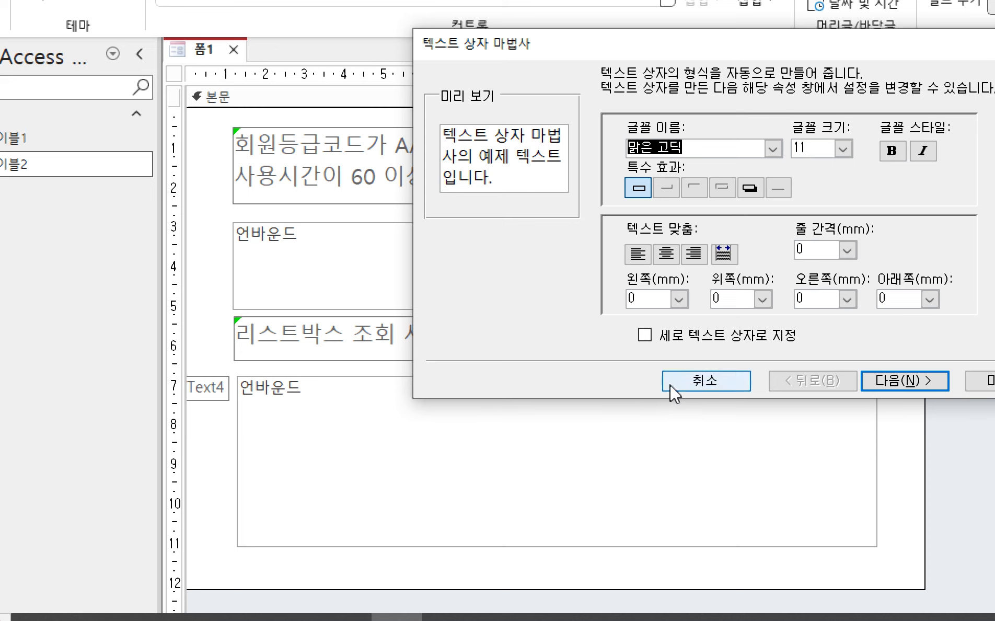
click(683, 380)
- Delete the attached label beside the new text box, keeping only the unbound box
click(218, 389)
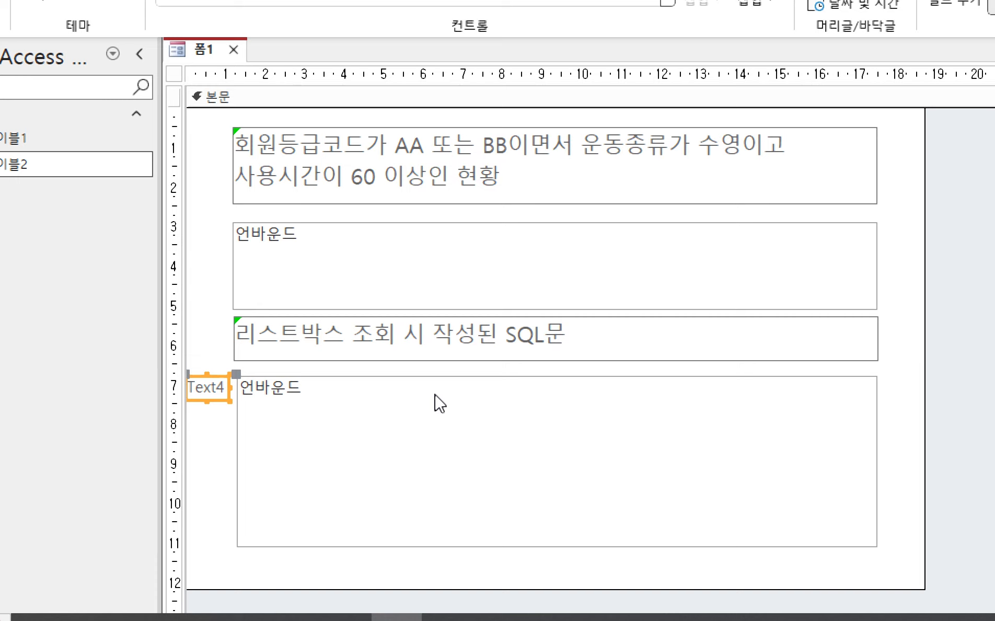
key(Delete)
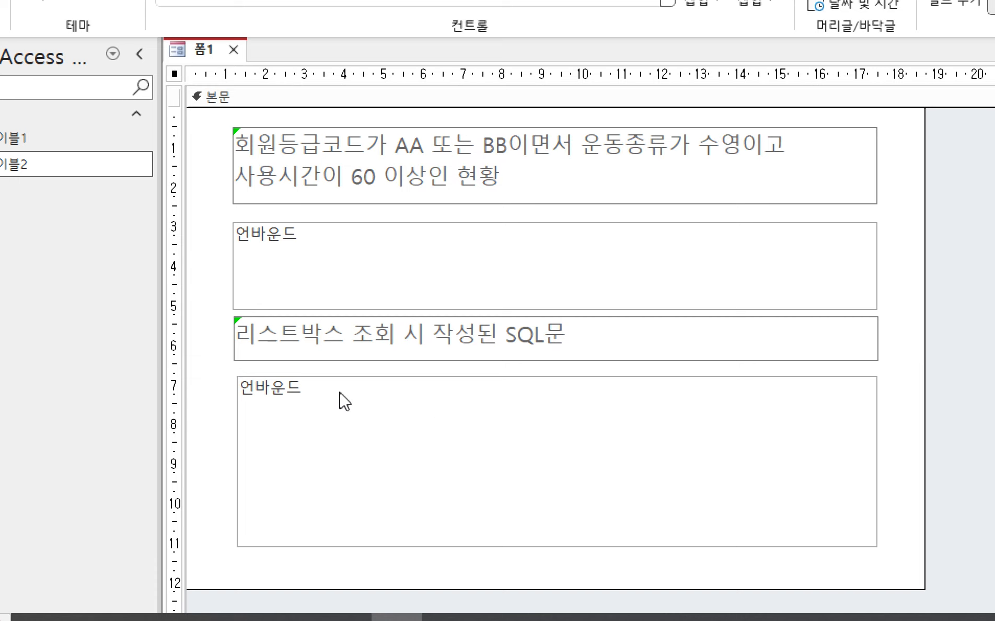
click(277, 396)
click(286, 422)
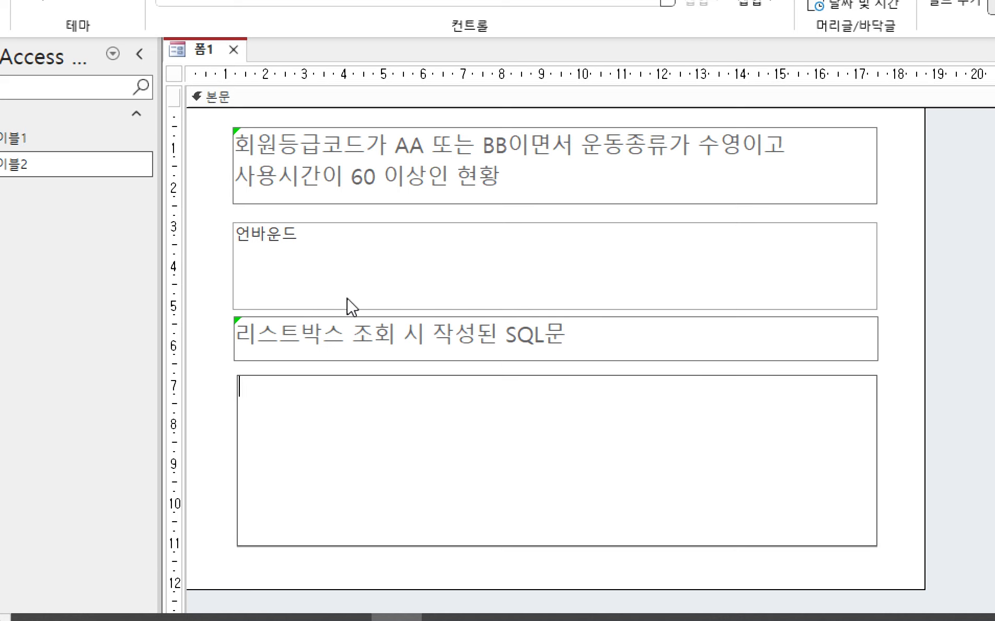
- Show the list box's row source SQL in the enlarged Zoom view
click(286, 250)
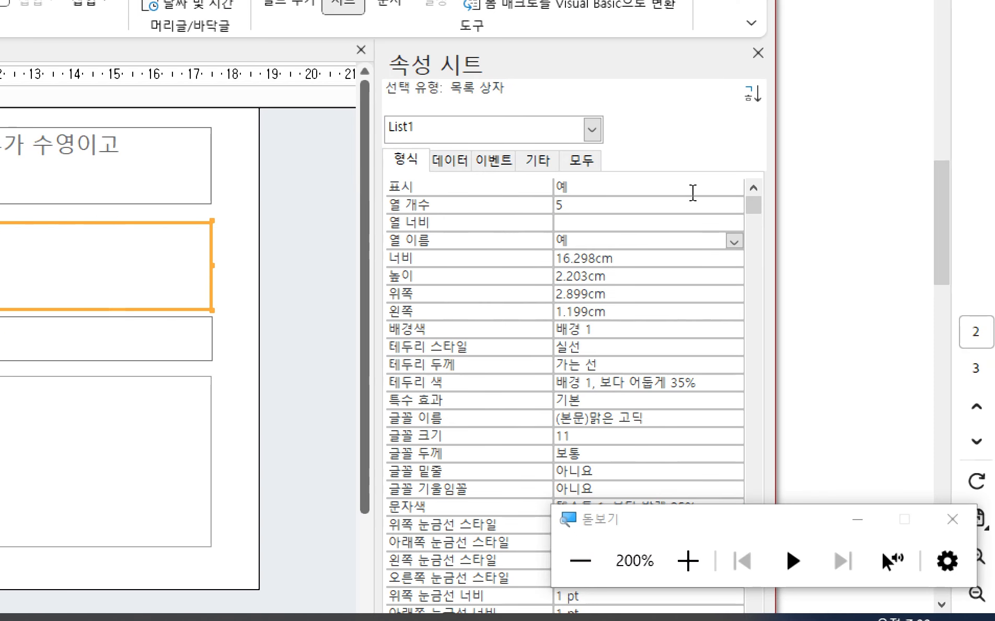
click(448, 159)
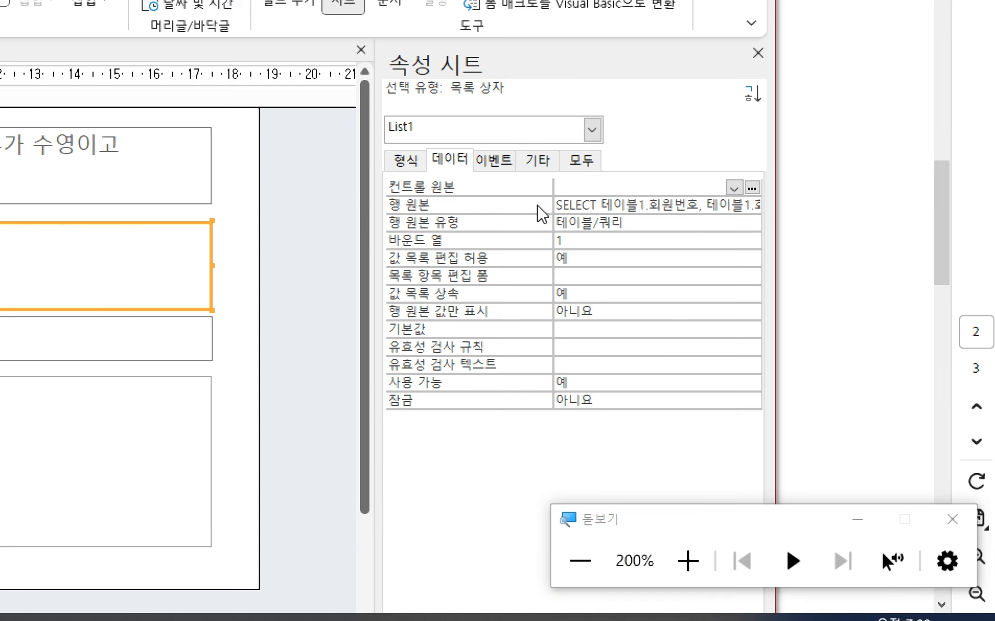
right_click(567, 205)
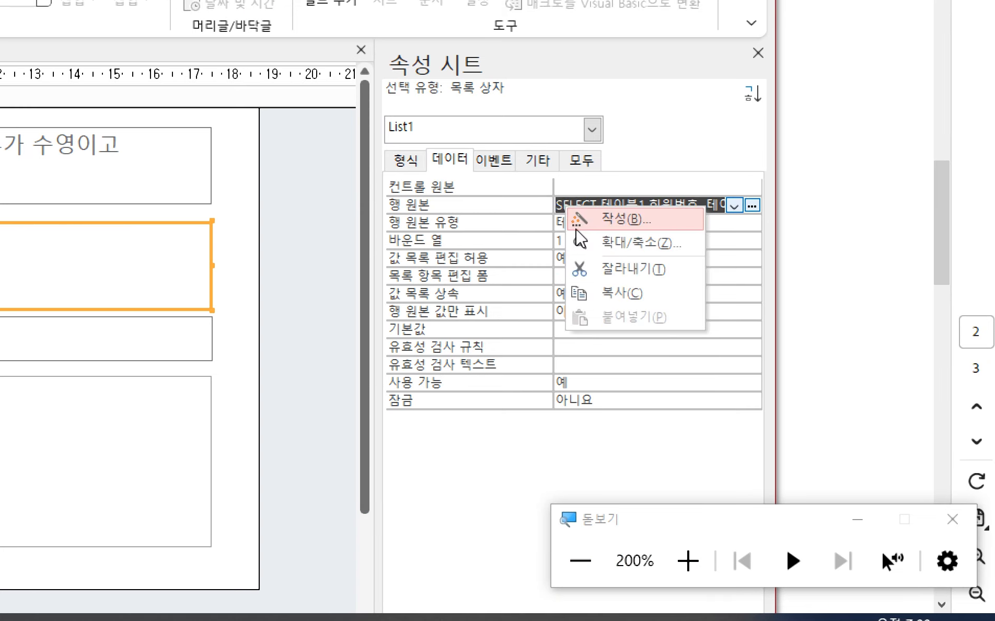
click(609, 250)
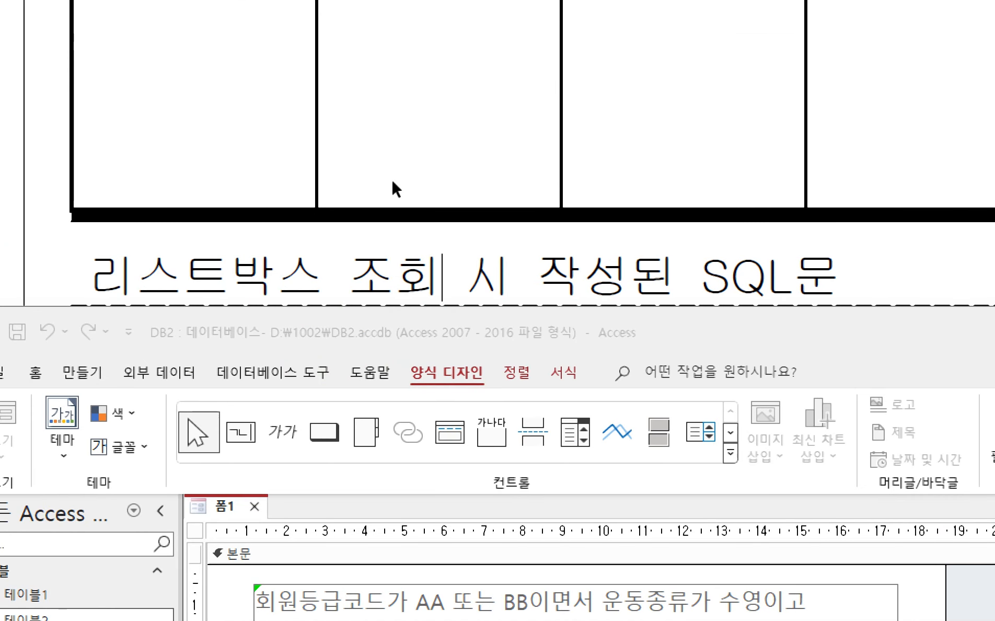
- Review the screen design instructions in the PDF task sheet and check the WHERE clause of the list box's SQL
click(392, 178)
scroll(465, 362, up, 10)
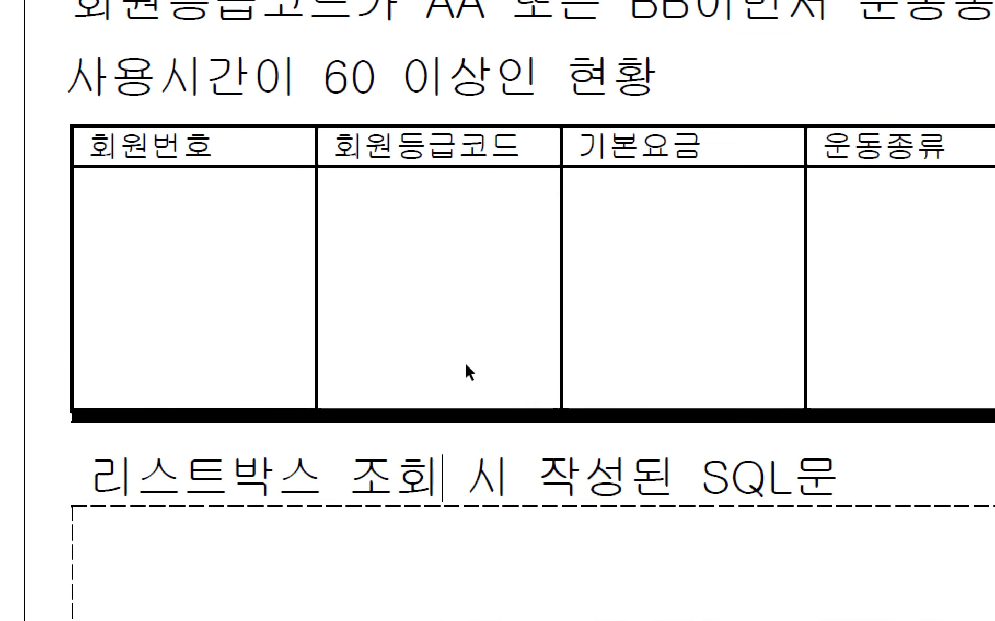
scroll(560, 499, up, 6)
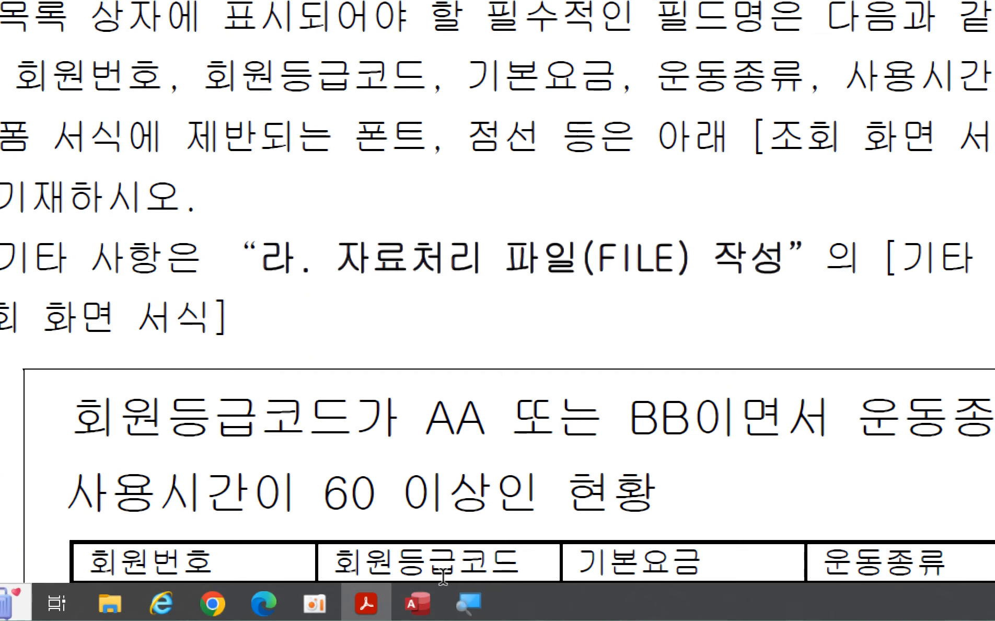
click(434, 596)
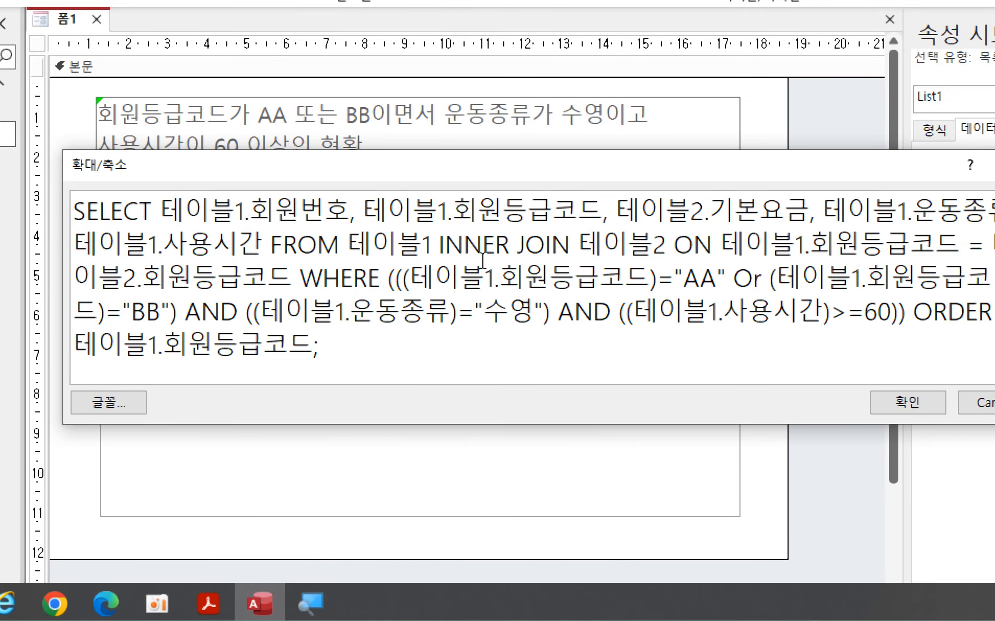
double_click(382, 282)
click(301, 268)
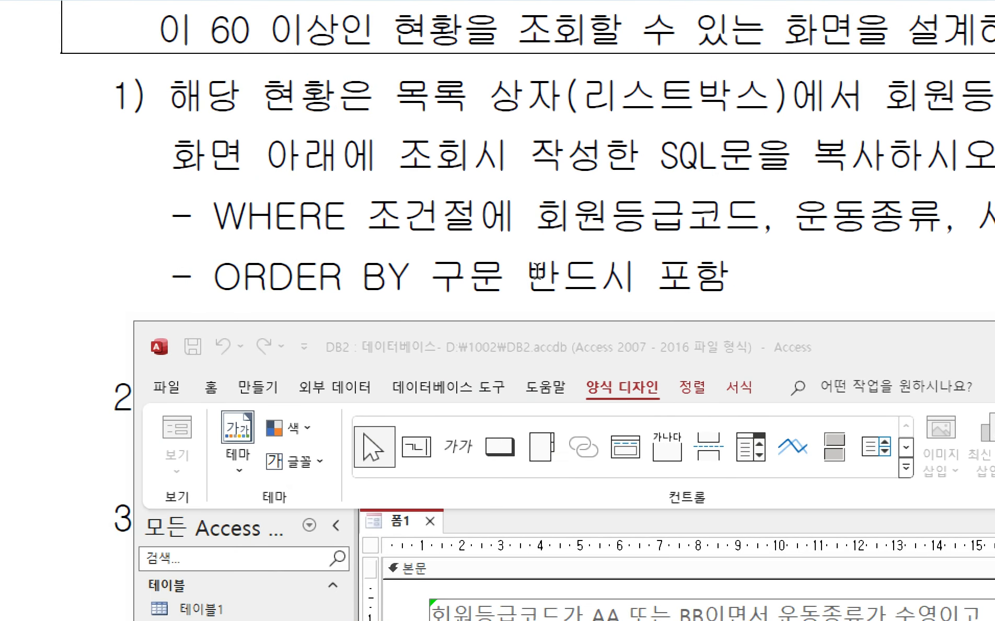
- Examine the ORDER BY and ascending sort requirements in the PDF task sheet, and return to the SQL in Access
click(547, 296)
drag(391, 277, 201, 277)
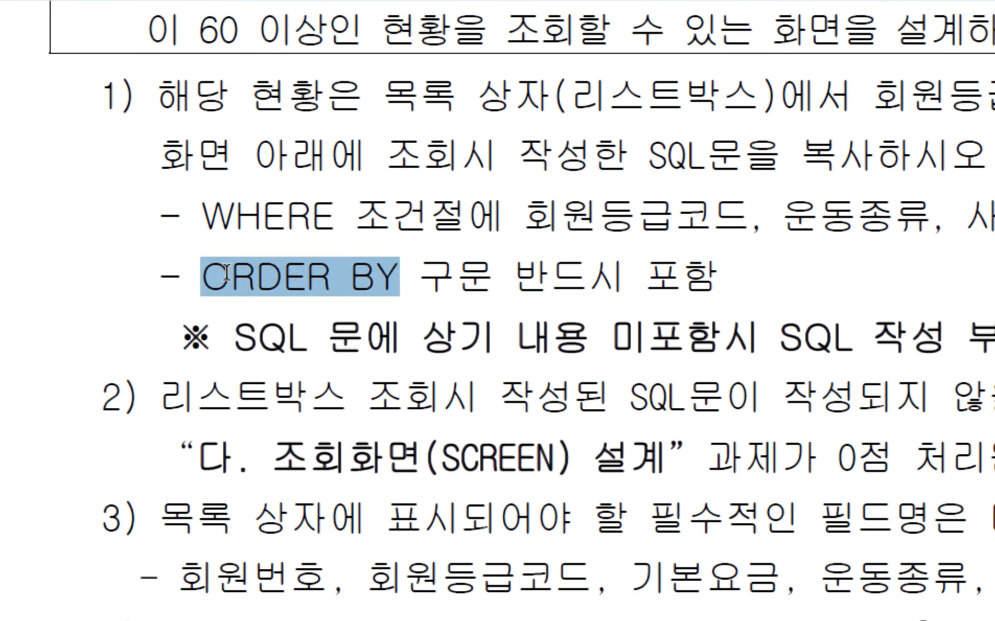
click(228, 277)
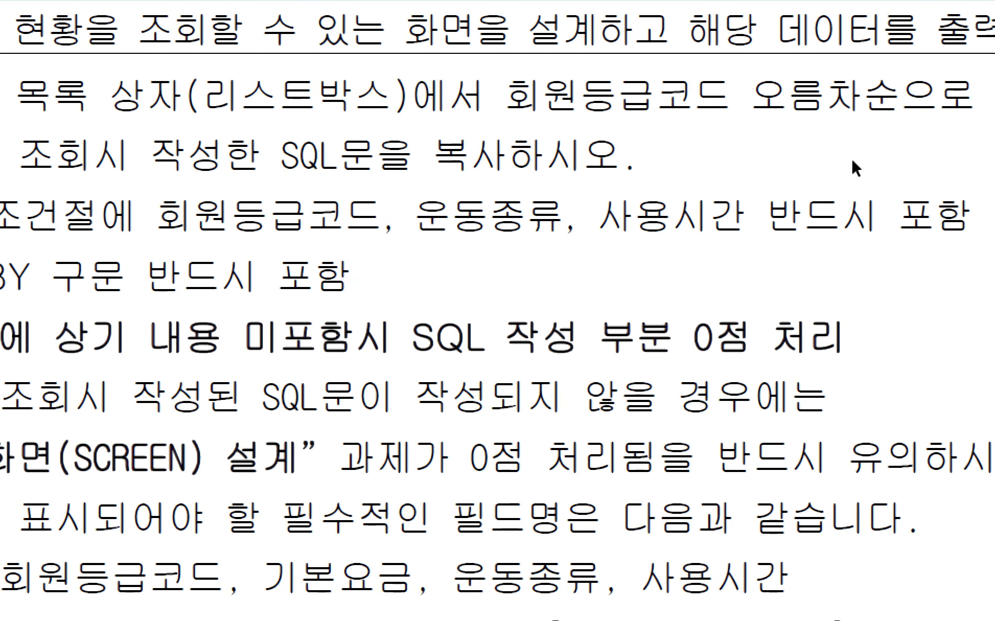
drag(829, 96, 680, 96)
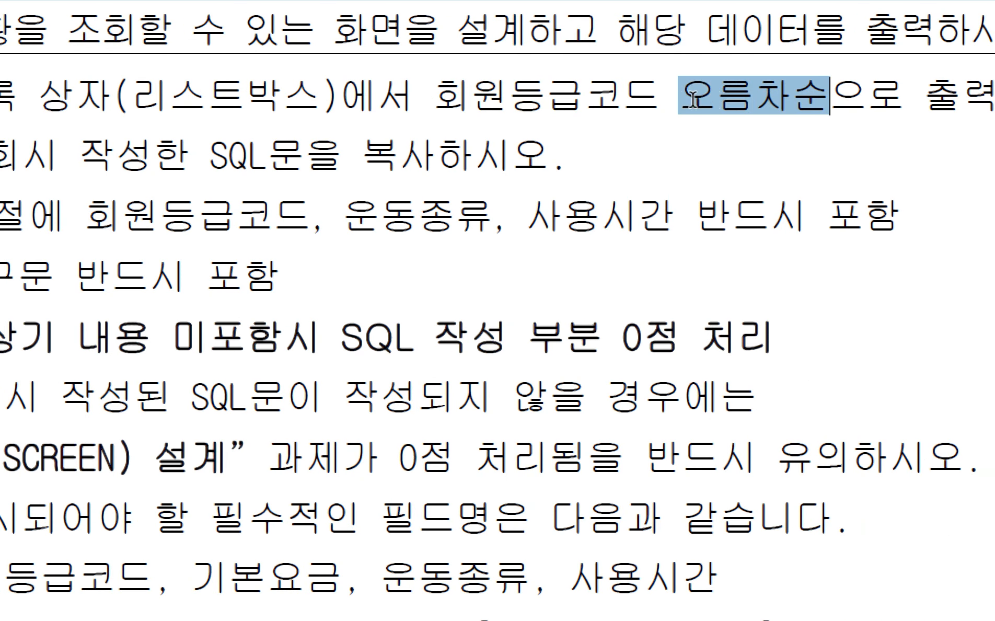
click(680, 97)
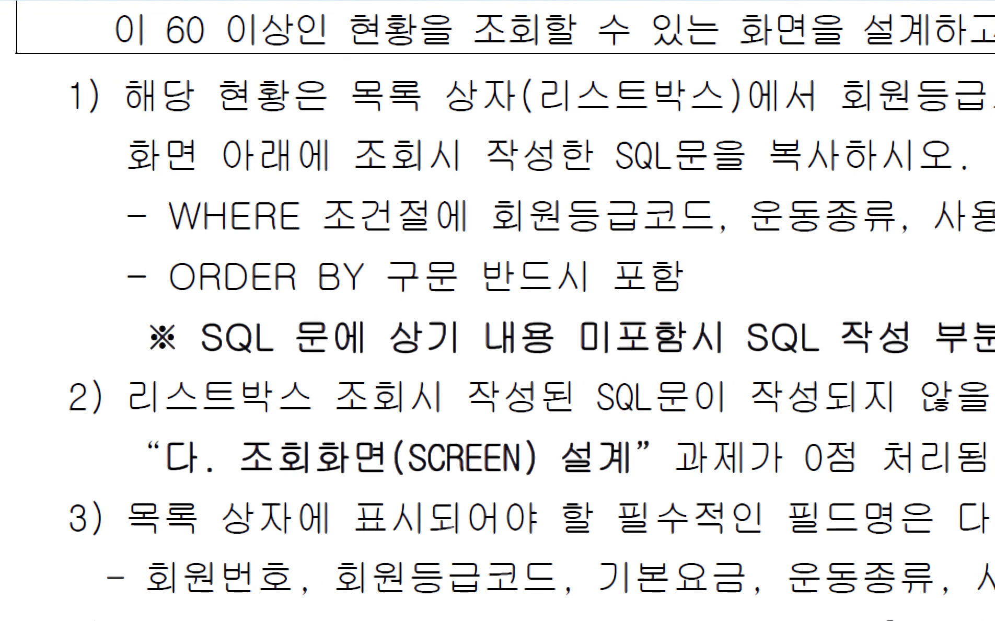
drag(195, 276, 10, 272)
click(165, 272)
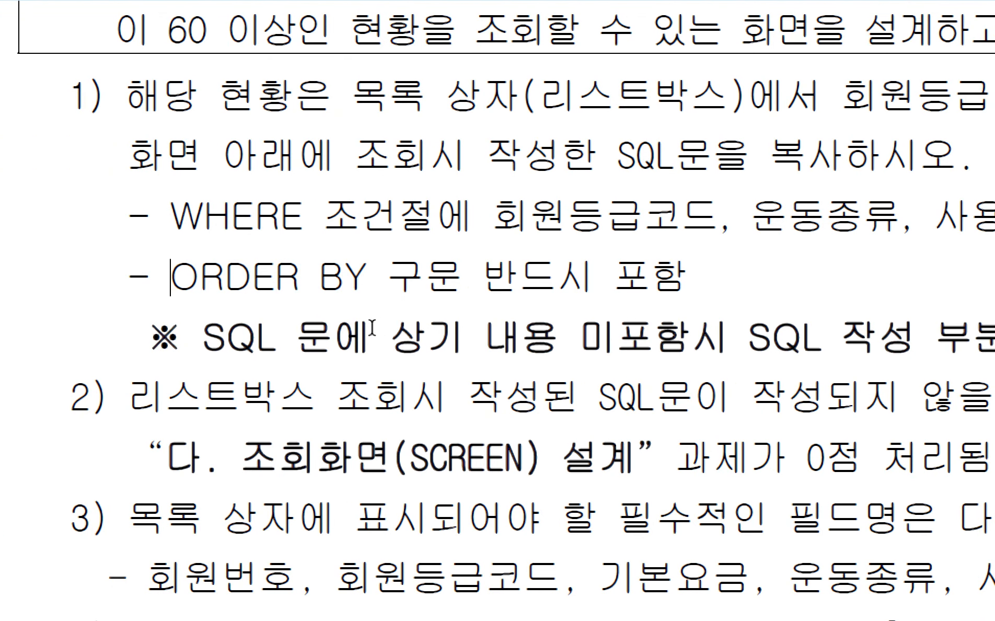
click(572, 588)
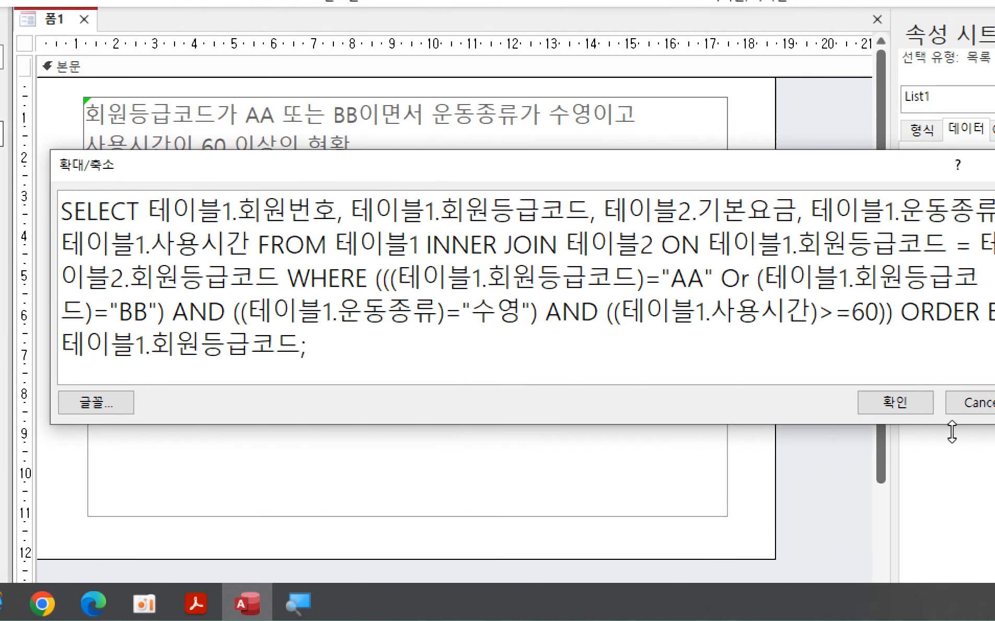
- Try adding ASC after 회원등급코드 in the ORDER BY clause and remove it again
drag(846, 313, 958, 312)
click(959, 313)
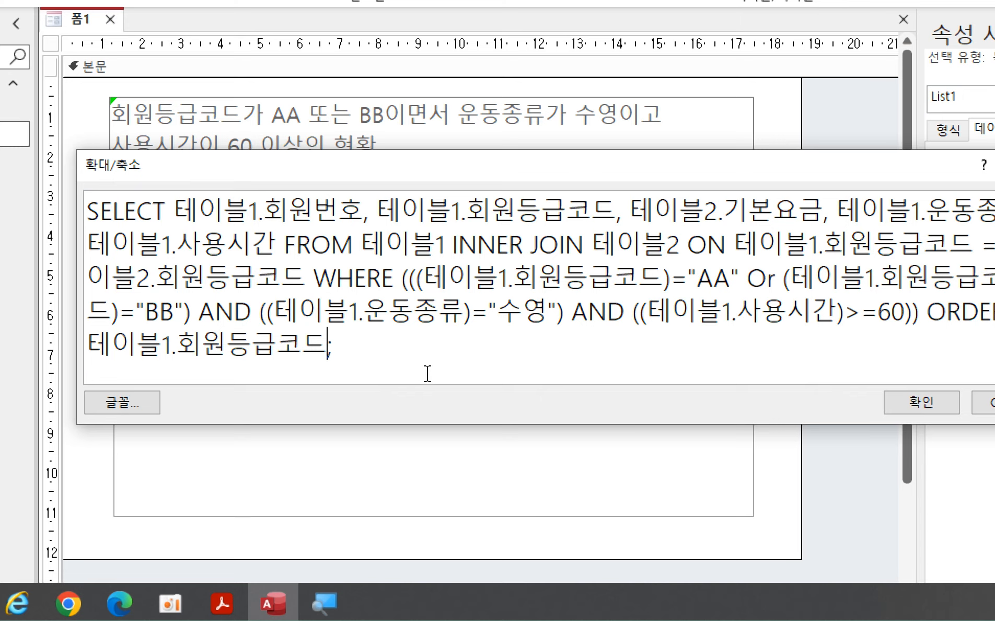
text(ASC)
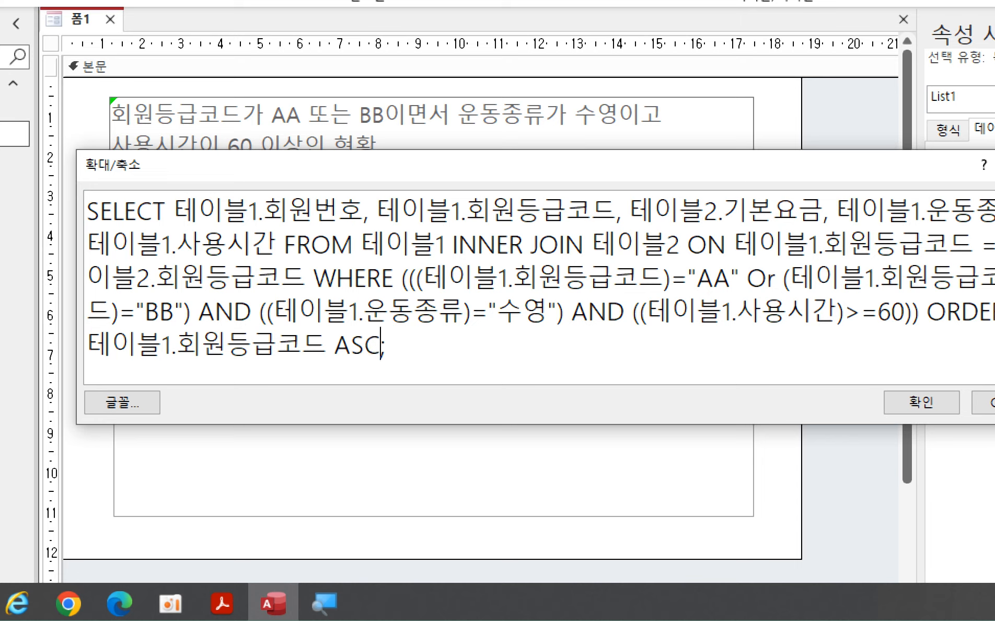
key(BackSpace)
key(BackSpace)
- Copy the list box's entire SQL statement and close the Zoom window
drag(700, 351, 9, 174)
right_click(223, 243)
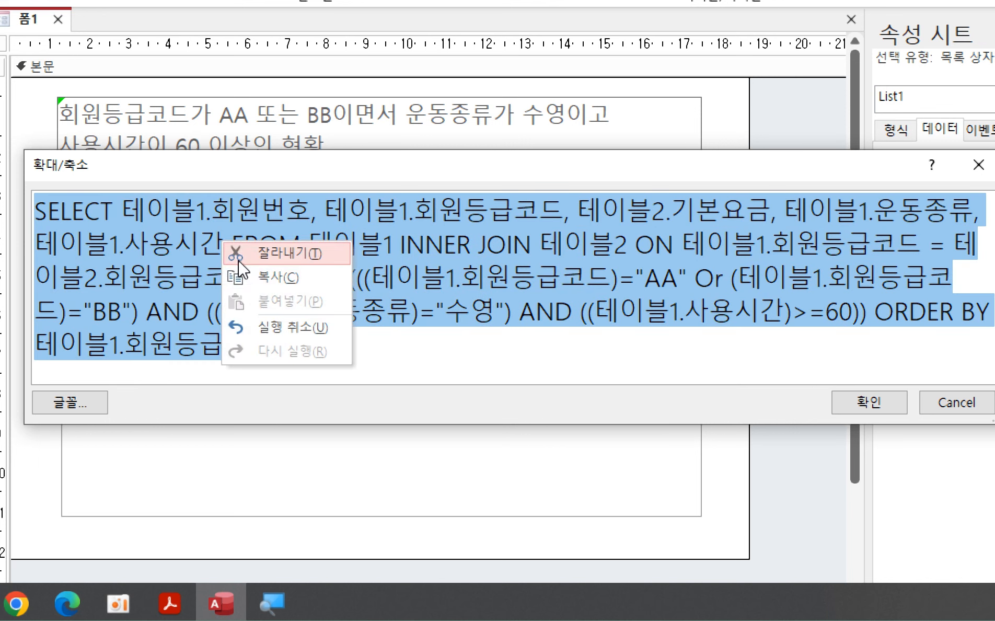
click(264, 279)
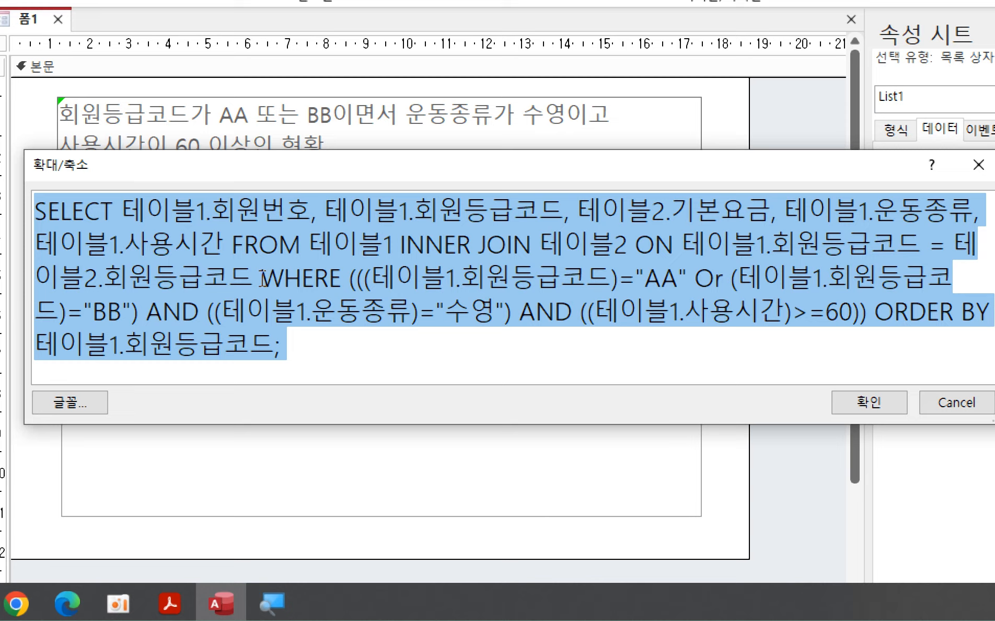
click(896, 411)
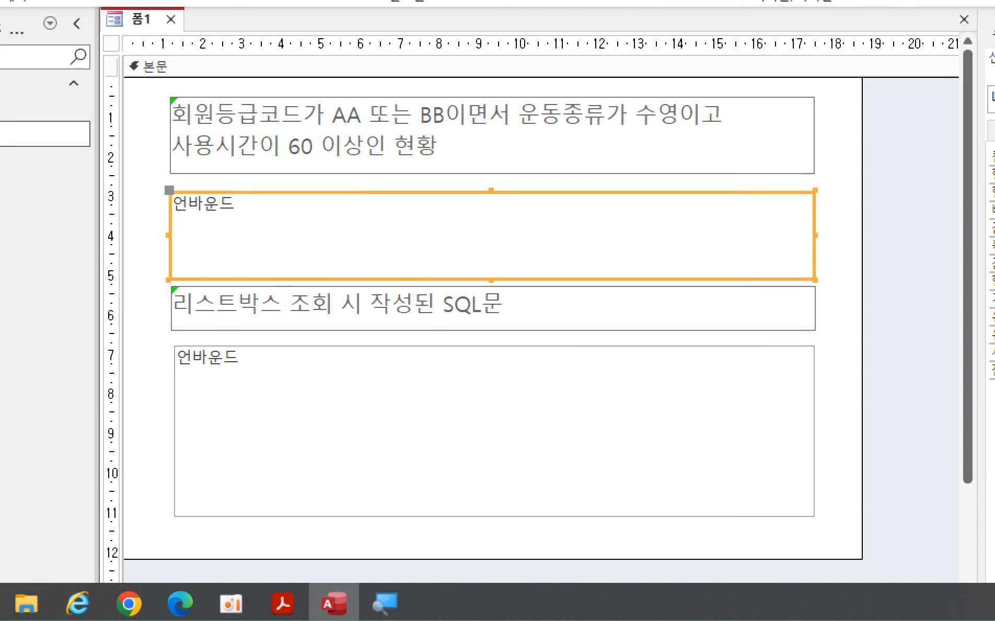
- Paste the copied SQL statement into the unbound text box below the SQL label
click(237, 391)
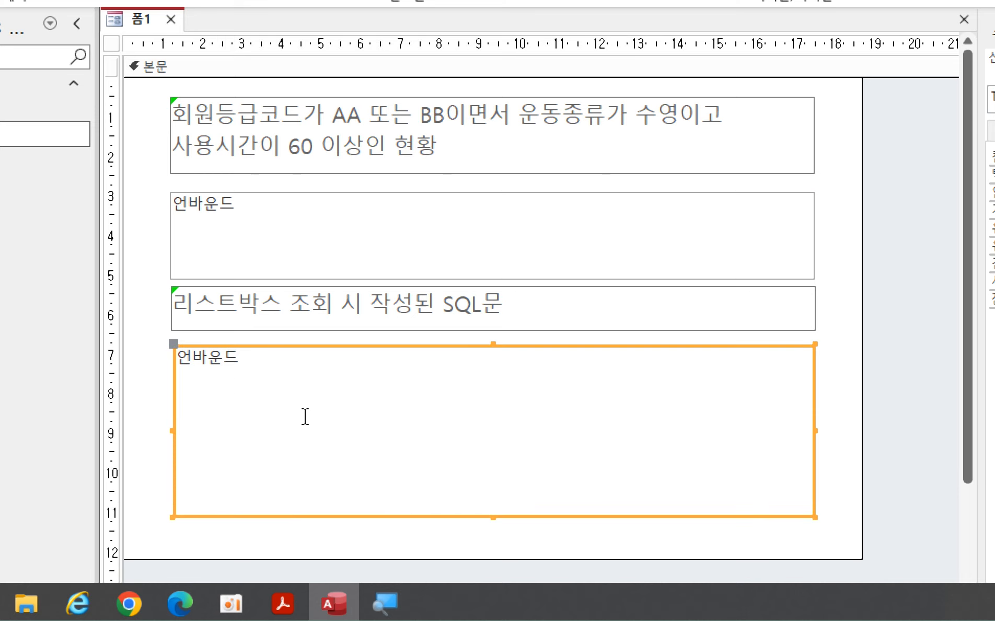
click(209, 360)
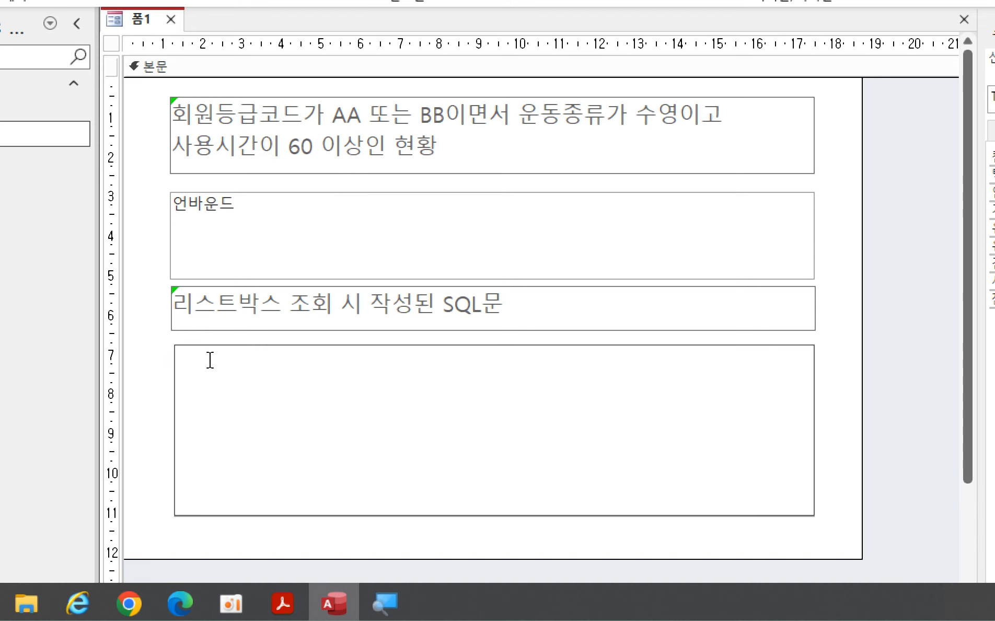
key(ctrl+v)
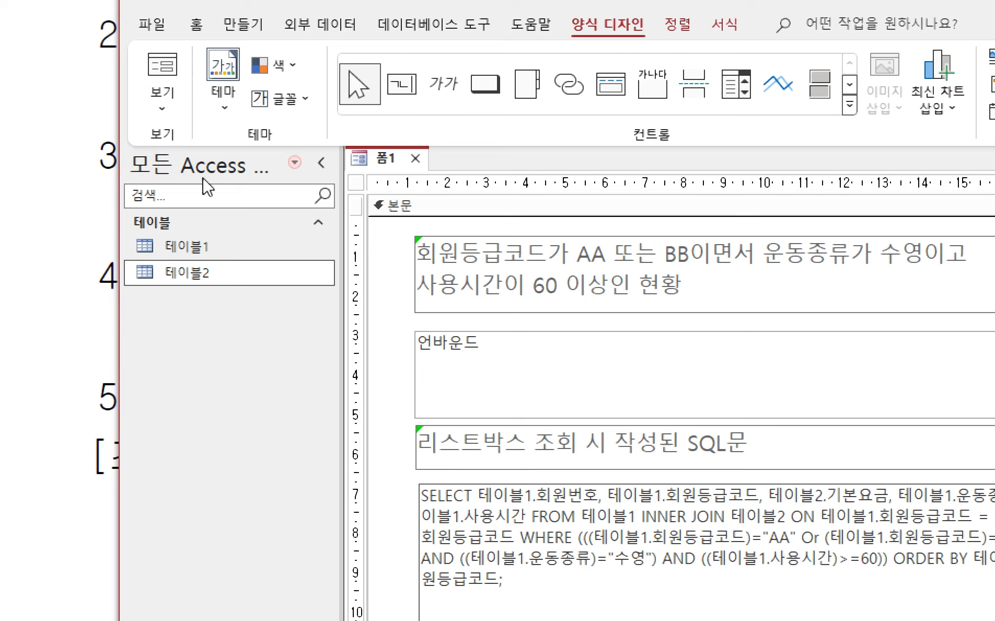
- Check how the pasted SQL text box displays in Form View, and return to Design View
click(162, 91)
click(167, 149)
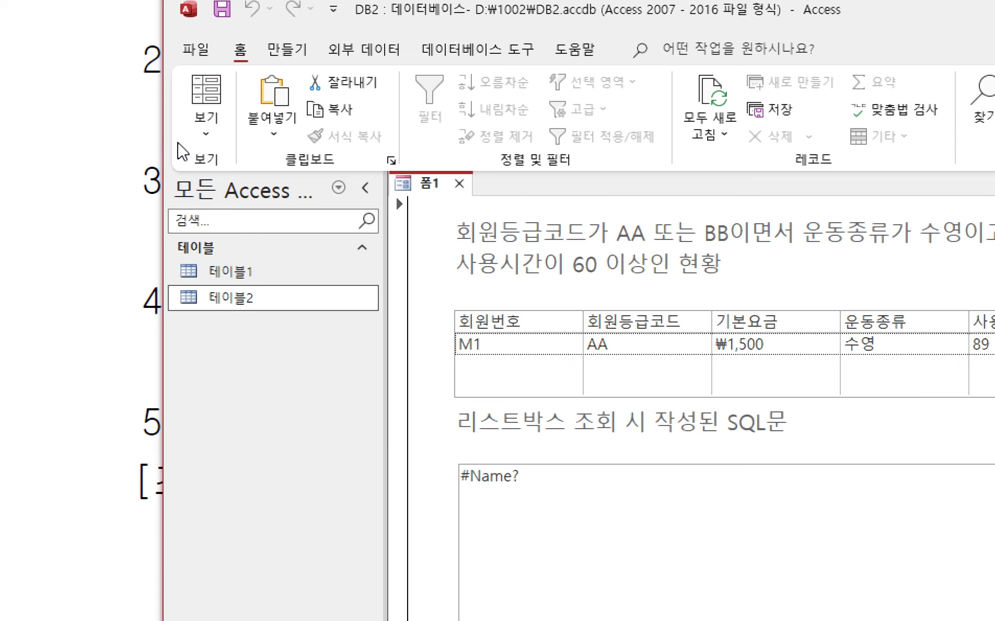
click(206, 133)
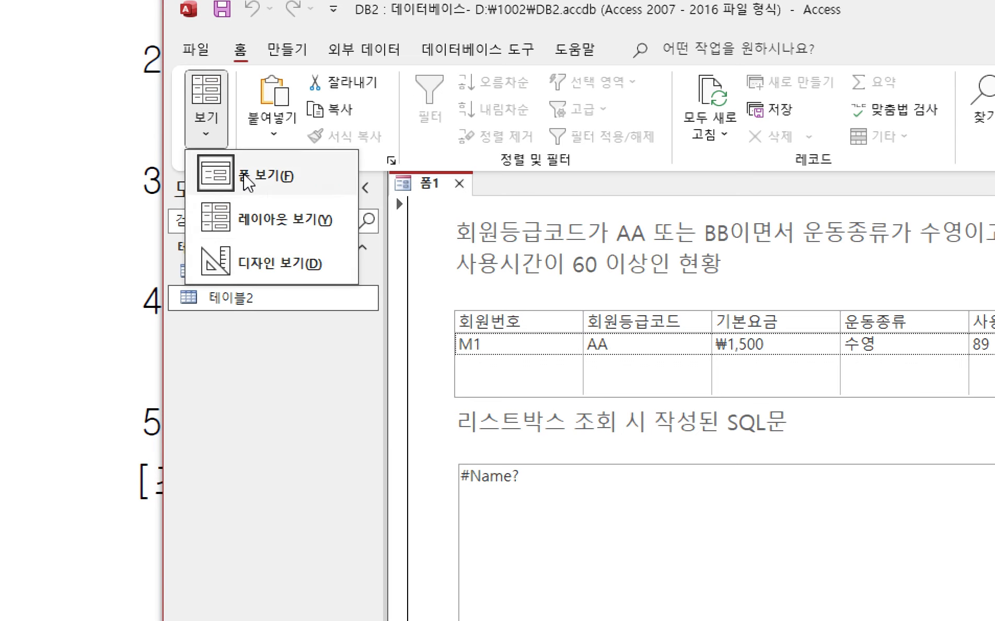
click(256, 260)
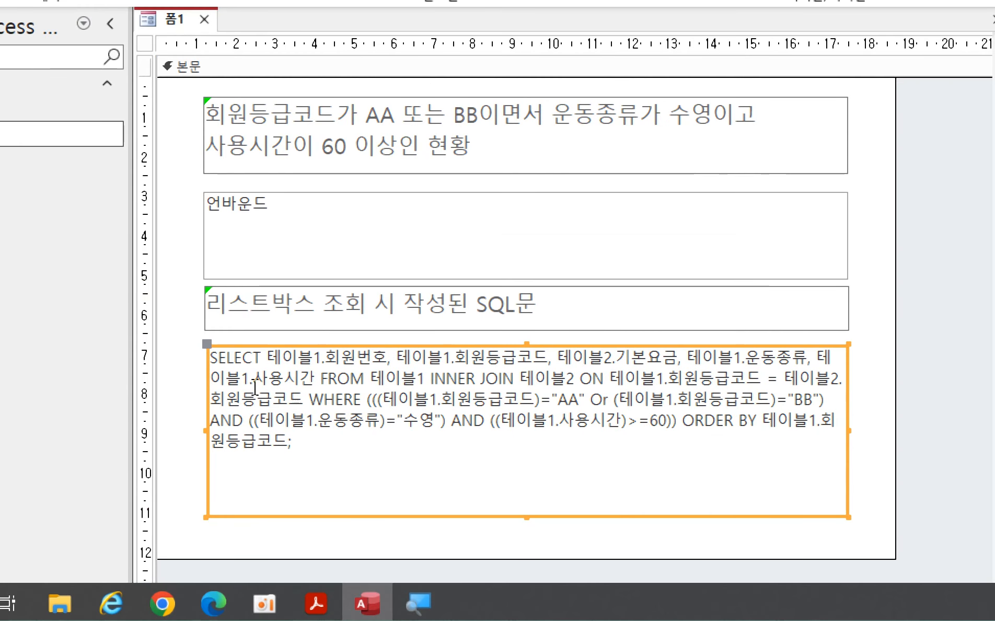
- Turn the SQL in the text box into a string expression by adding =' before SELECT and ' after the final semicolon
click(219, 358)
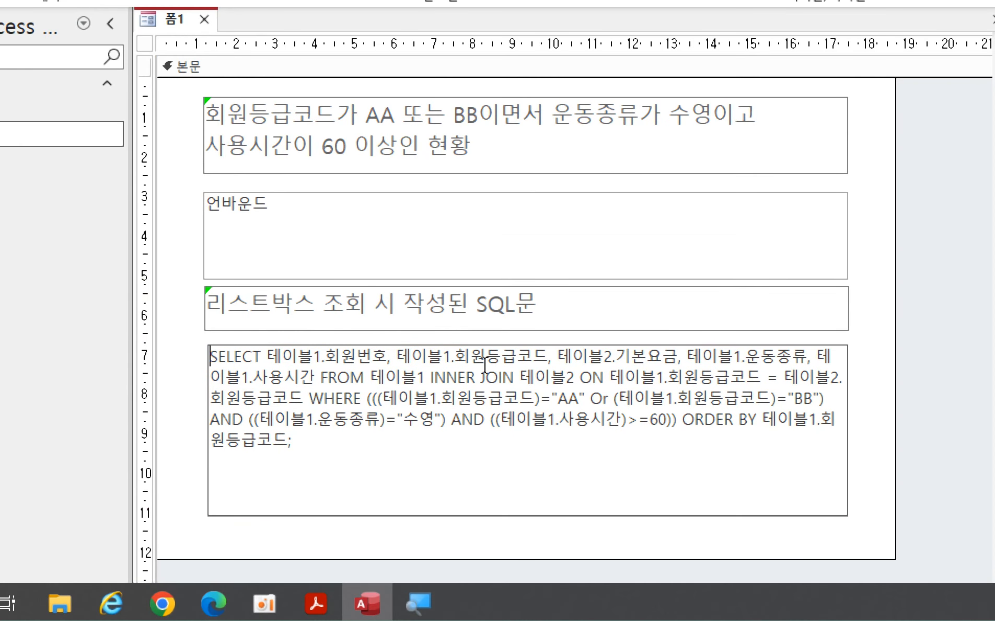
text(=')
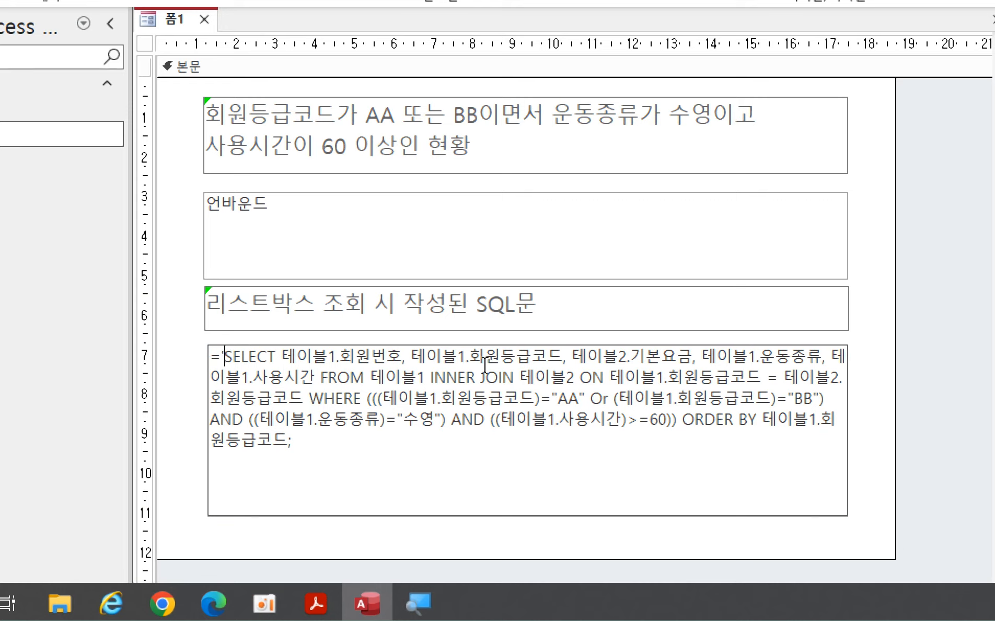
key(Down)
key(Down)
key(Down)
key(Down)
key(Right)
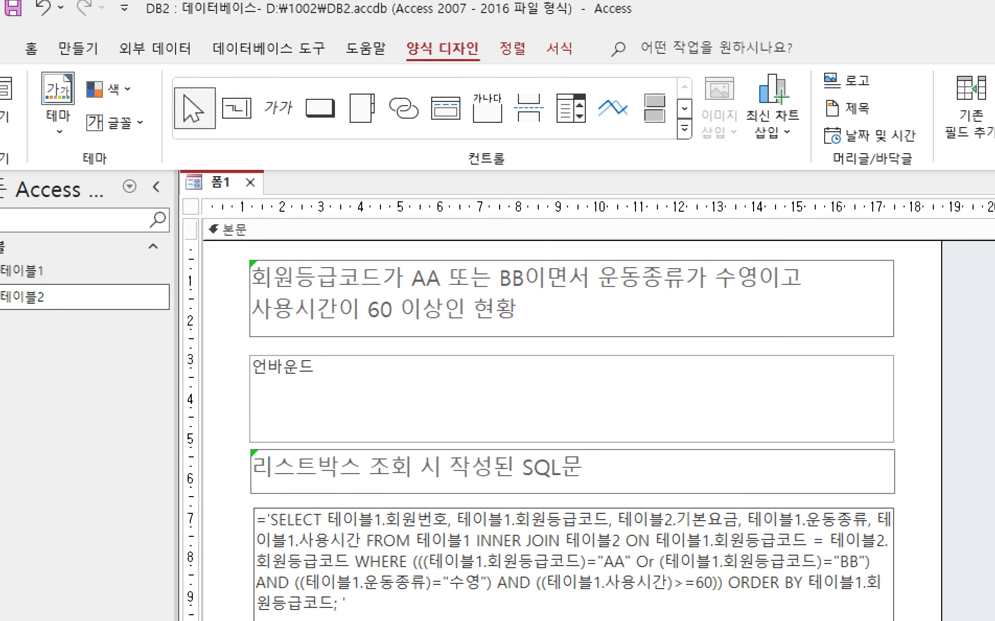
- Preview the form with the quoted SQL expression in Form View, and return to Design View
click(79, 130)
click(162, 166)
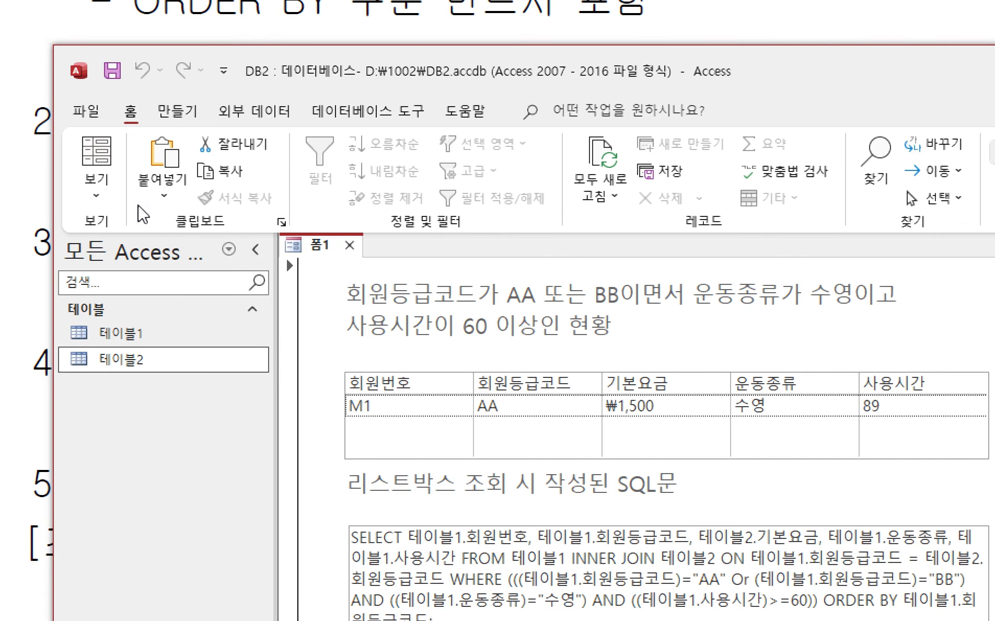
click(96, 181)
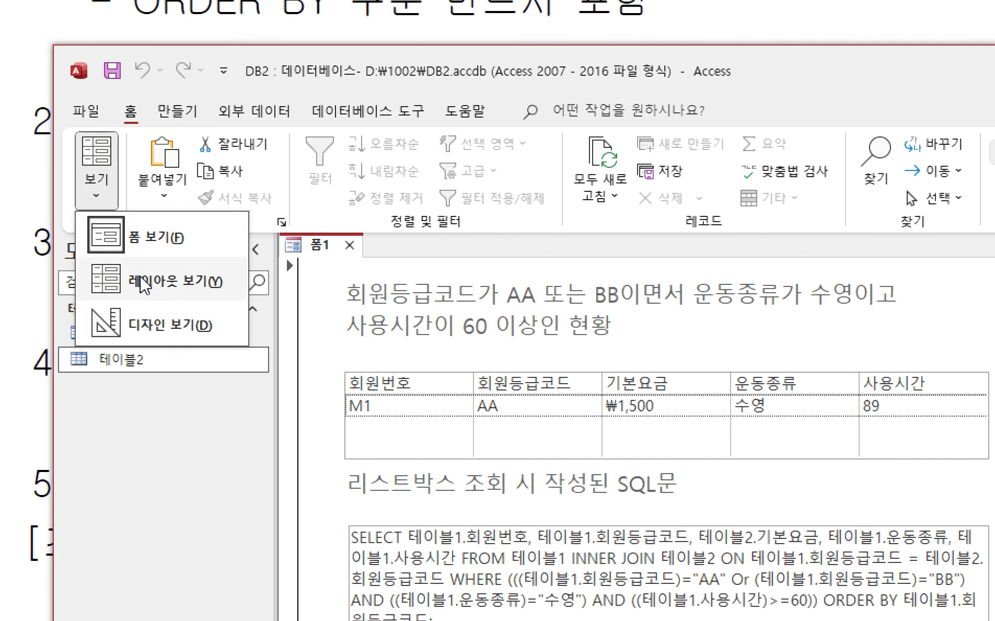
click(157, 335)
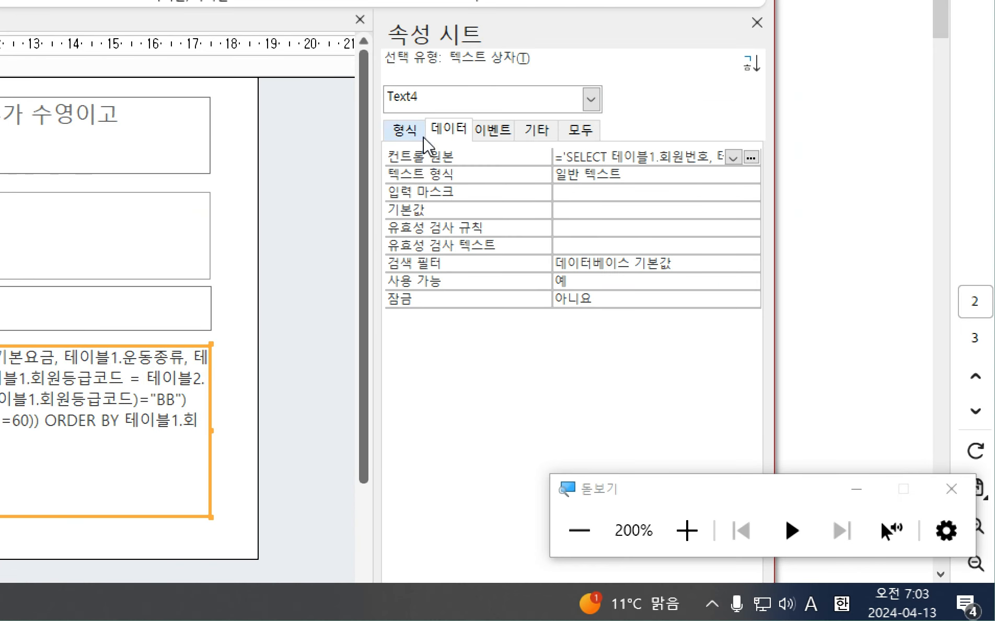
- Set the SQL text box's border style to dashed (파선)
click(413, 130)
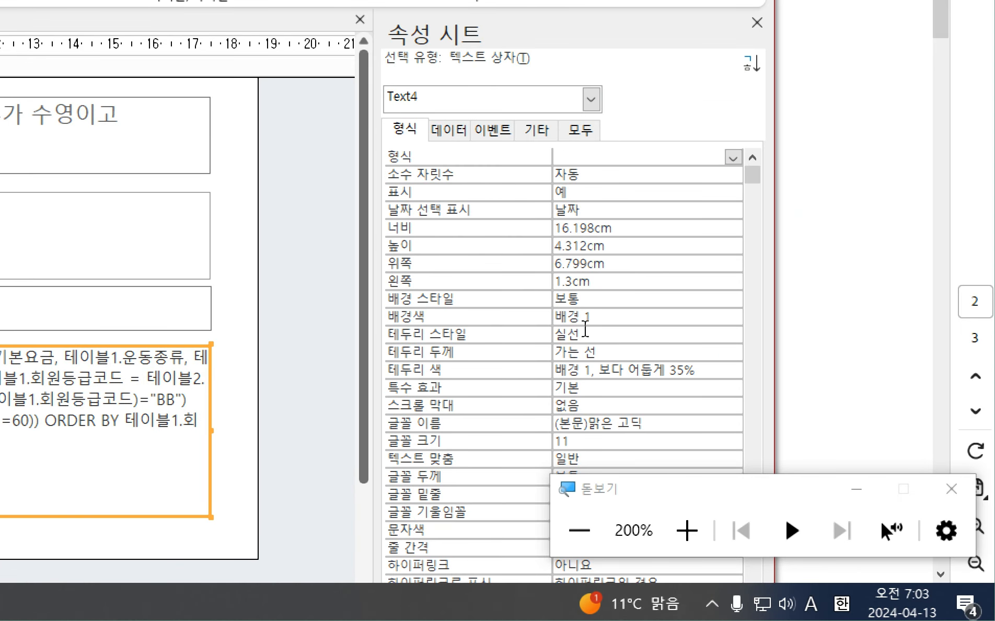
click(603, 337)
click(733, 334)
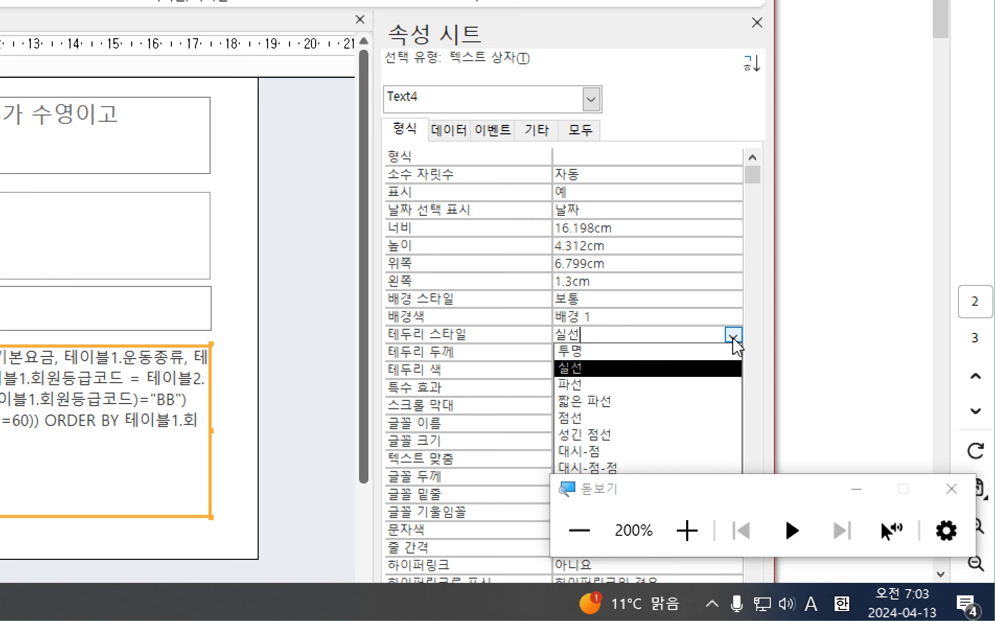
click(623, 391)
click(514, 536)
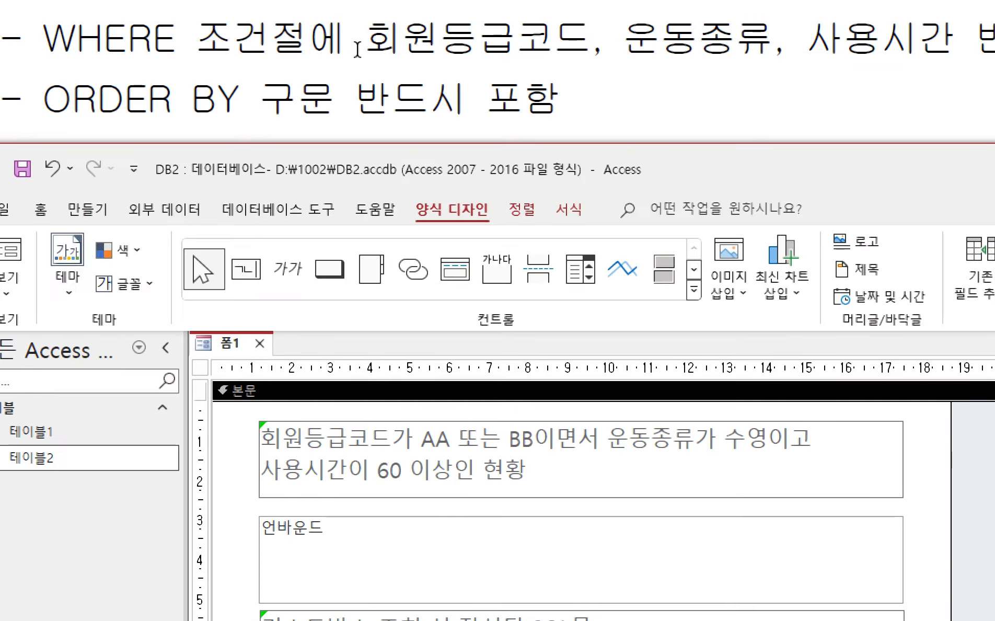
- Examine the list box and dashed SQL box layout in the PDF task sheet, and return to the form in Access
click(358, 49)
scroll(453, 457, down, 4)
scroll(266, 329, down, 4)
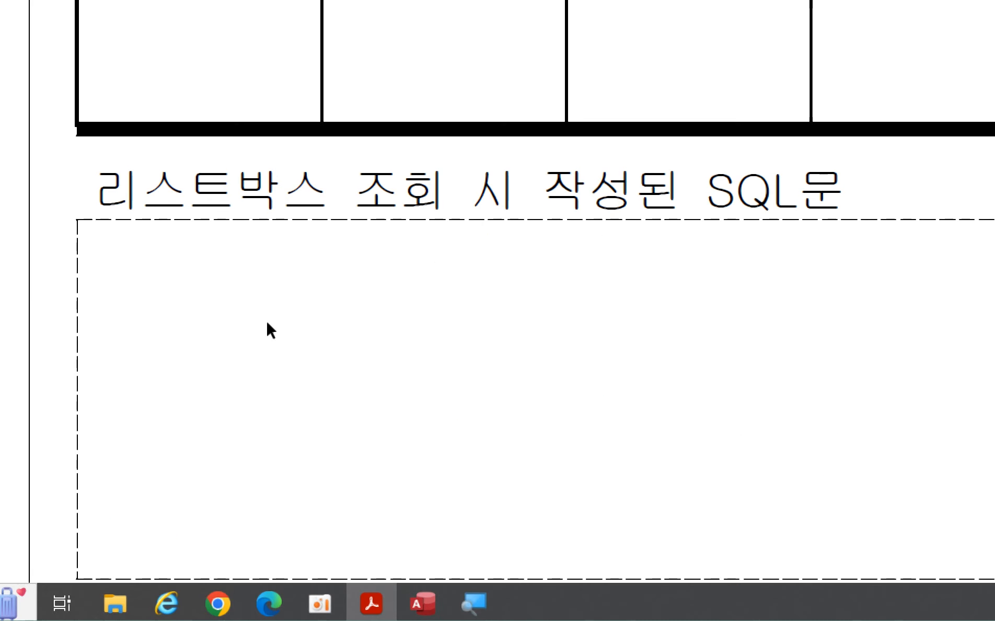
scroll(337, 337, up, 2)
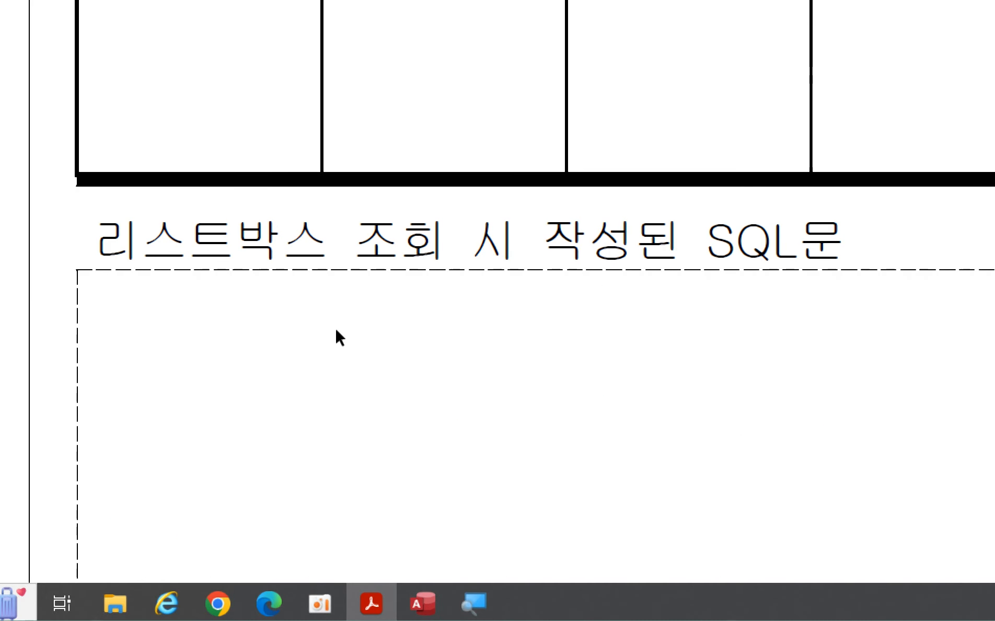
click(432, 607)
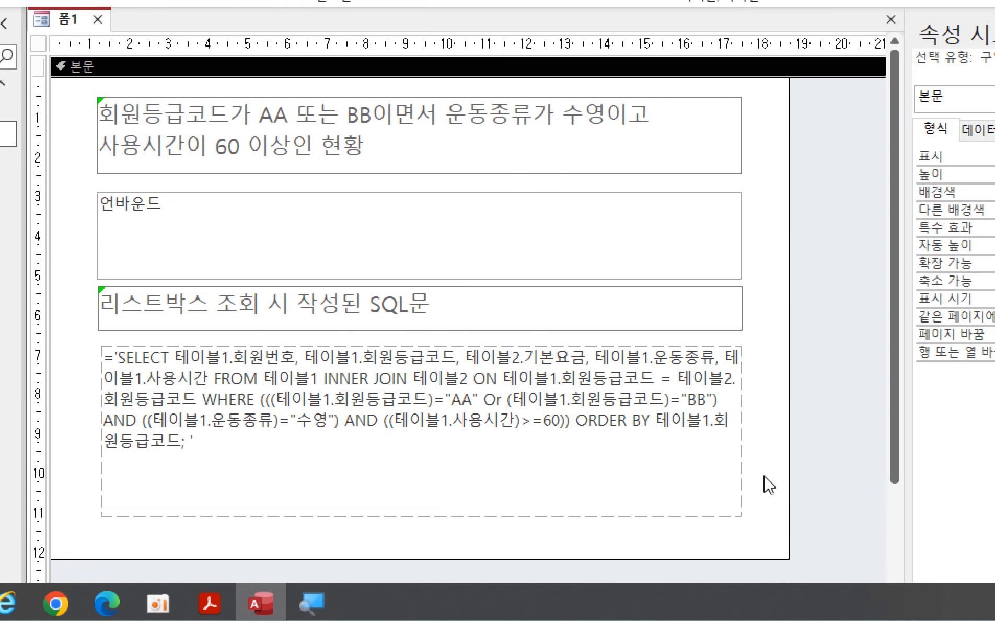
- Set the SQL text box's border color to 검정 텍스트
click(738, 486)
click(755, 486)
click(707, 475)
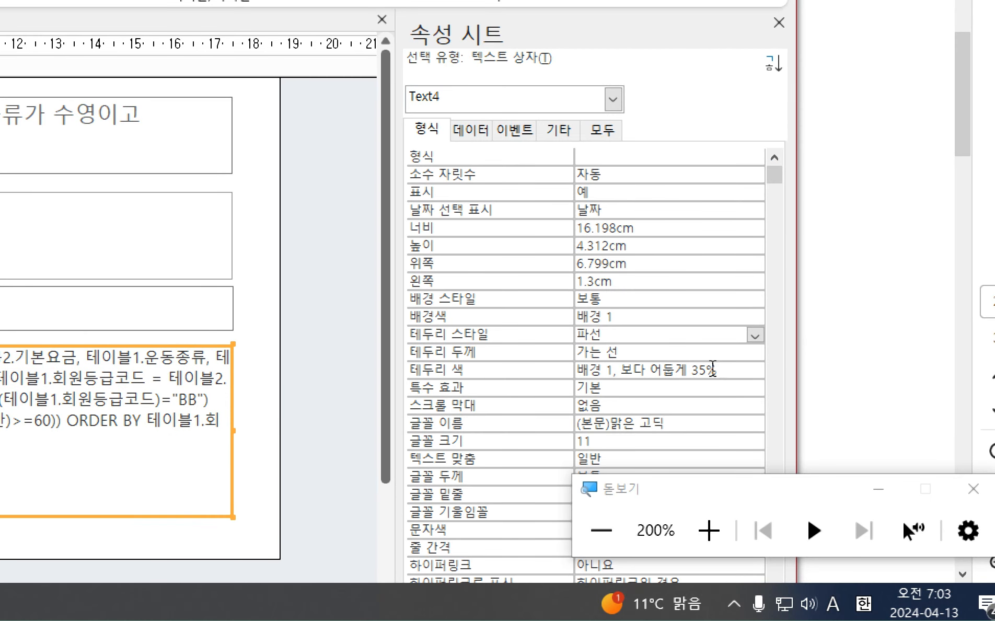
click(725, 370)
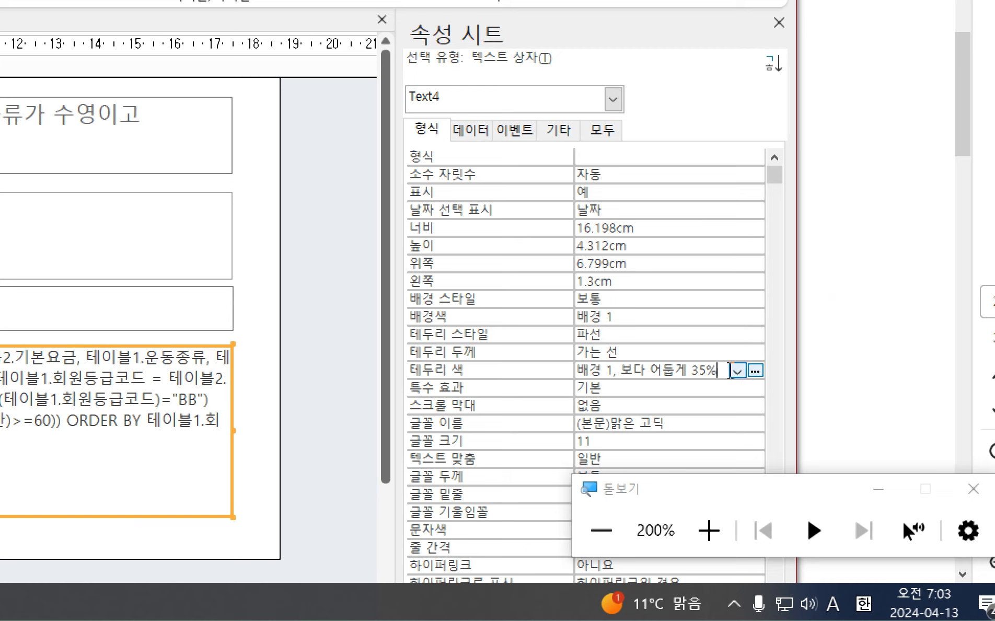
click(737, 371)
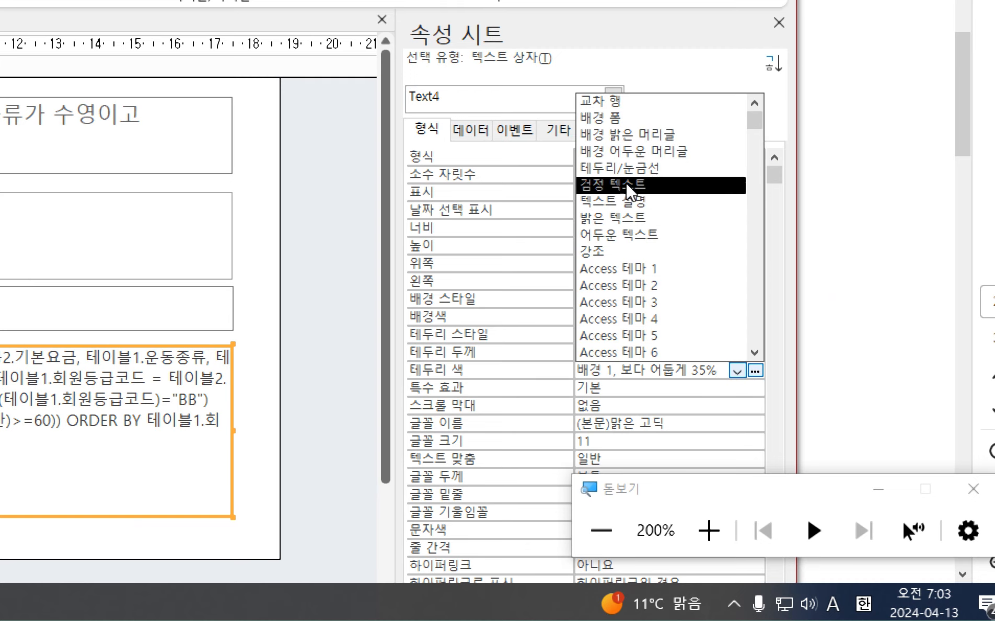
click(611, 184)
click(261, 425)
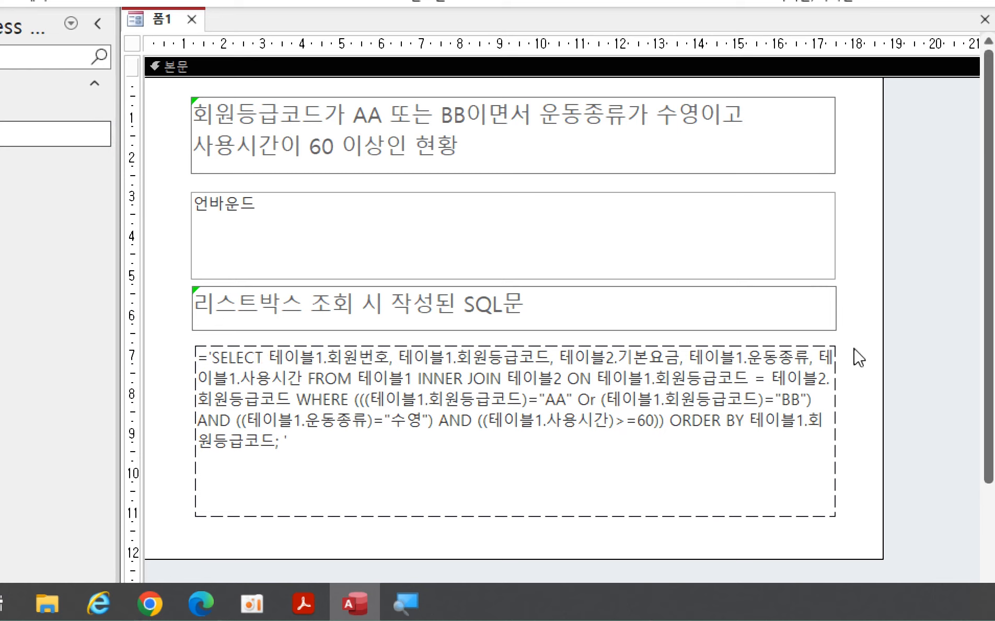
- Set the font color of all controls on the form to black
drag(847, 467, 367, 122)
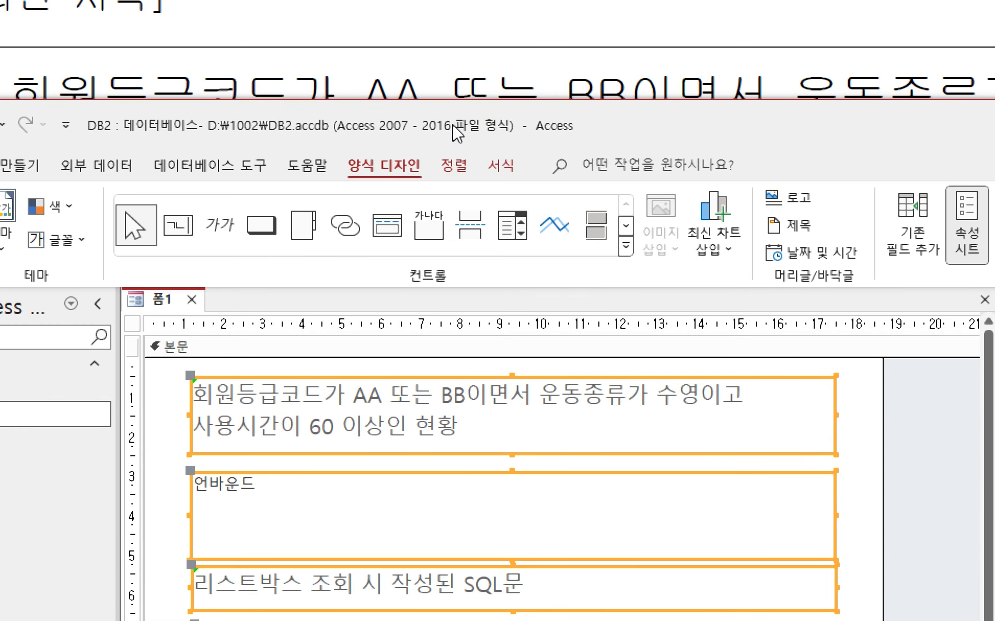
click(500, 166)
click(174, 240)
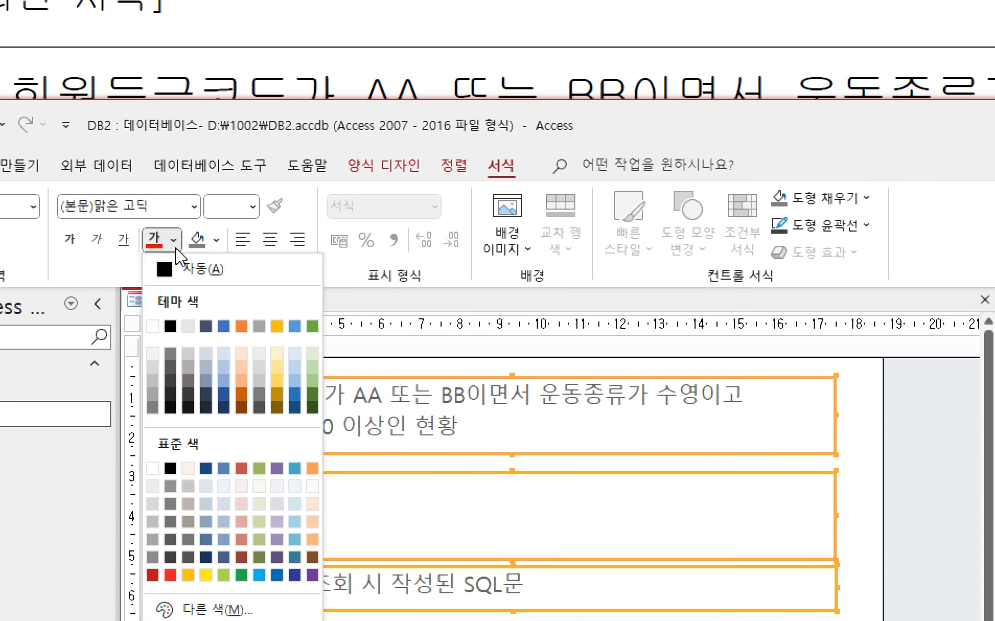
click(171, 326)
click(168, 493)
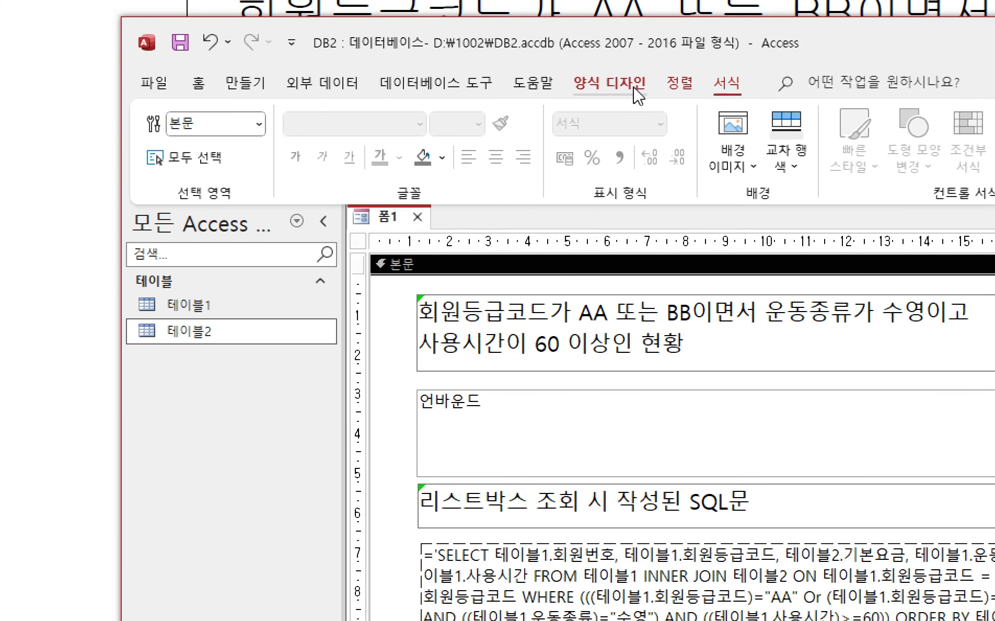
- Compare the form in Form View with the screen layout in the PDF task sheet, and return to Design View in Access
click(578, 23)
click(164, 167)
click(149, 207)
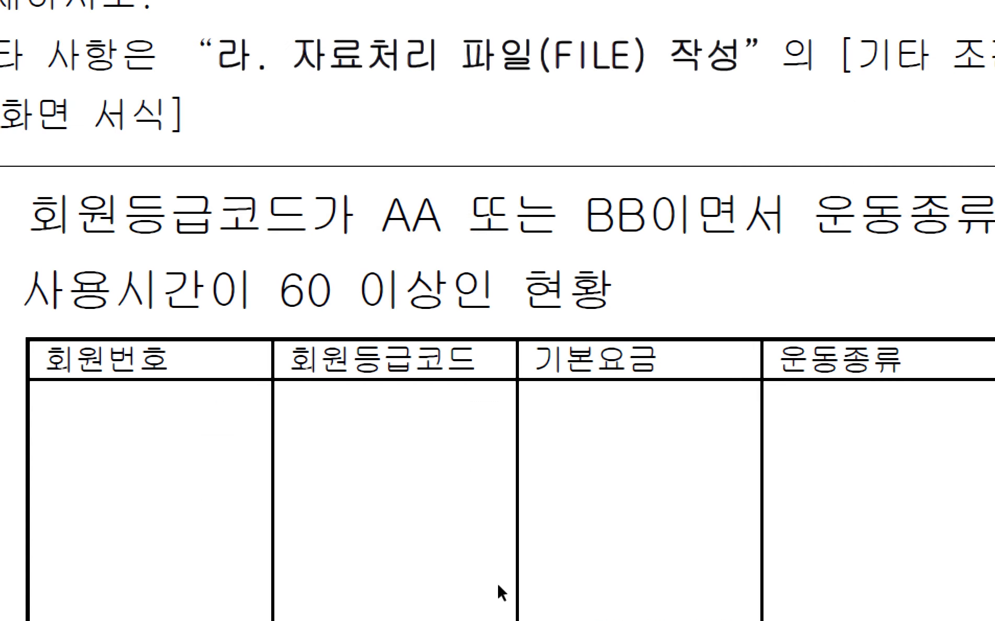
scroll(499, 585, down, 3)
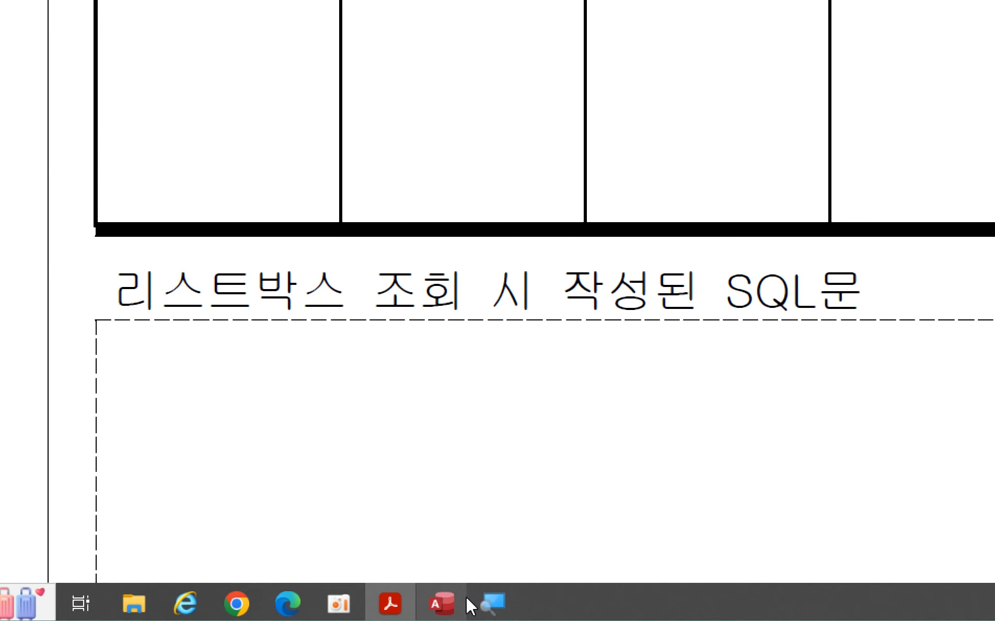
click(457, 595)
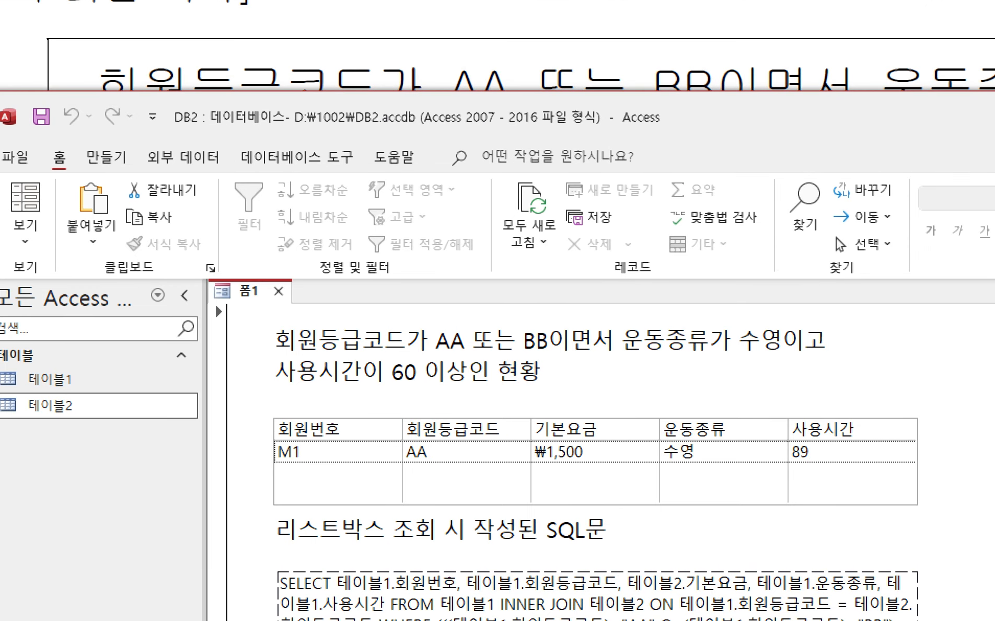
click(32, 224)
click(44, 366)
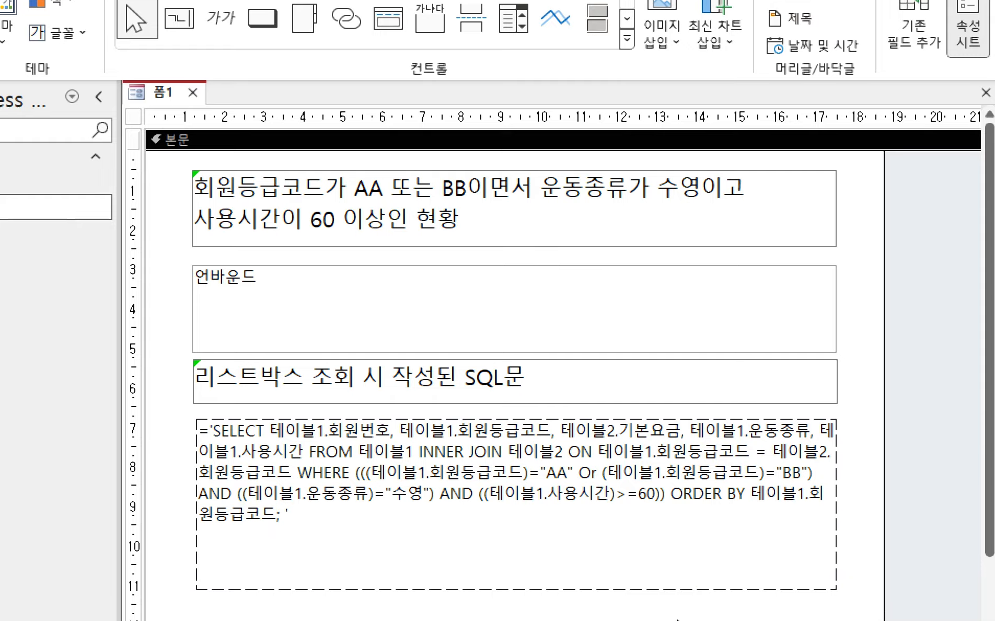
- Nudge the 리스트박스 조회 시 작성된 SQL문 label down slightly to make room below the list box
click(393, 392)
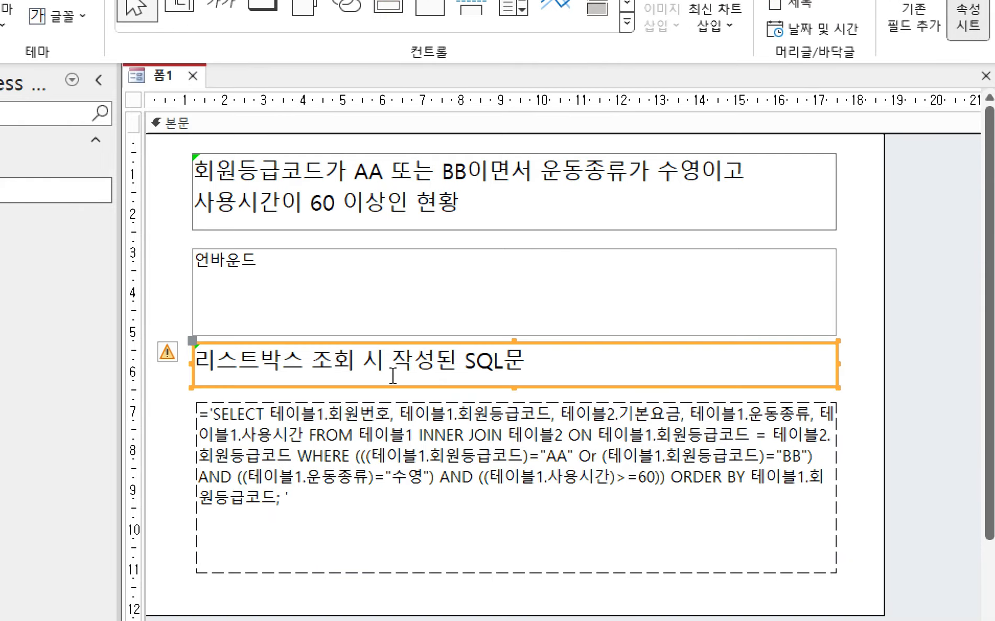
key(Down)
key(Down)
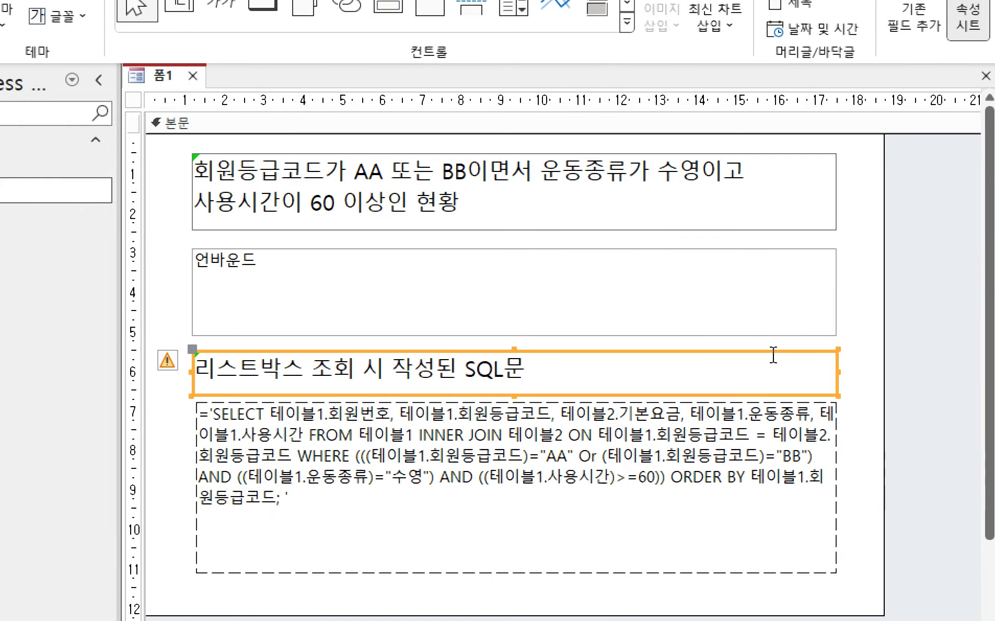
click(852, 323)
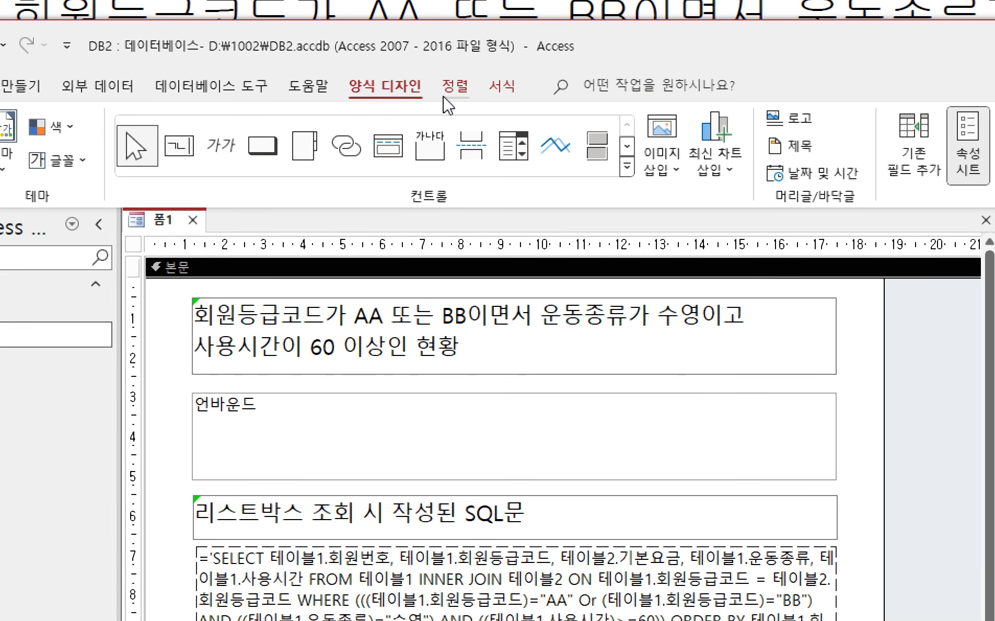
- Draw a horizontal line about 16.3 cm long along the list box's lower edge
click(628, 169)
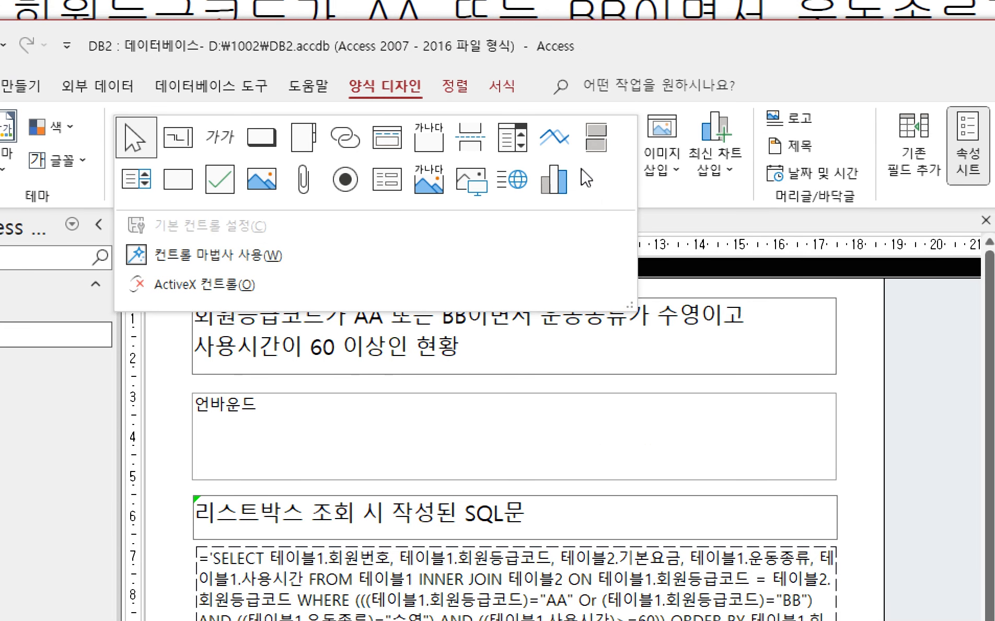
click(553, 141)
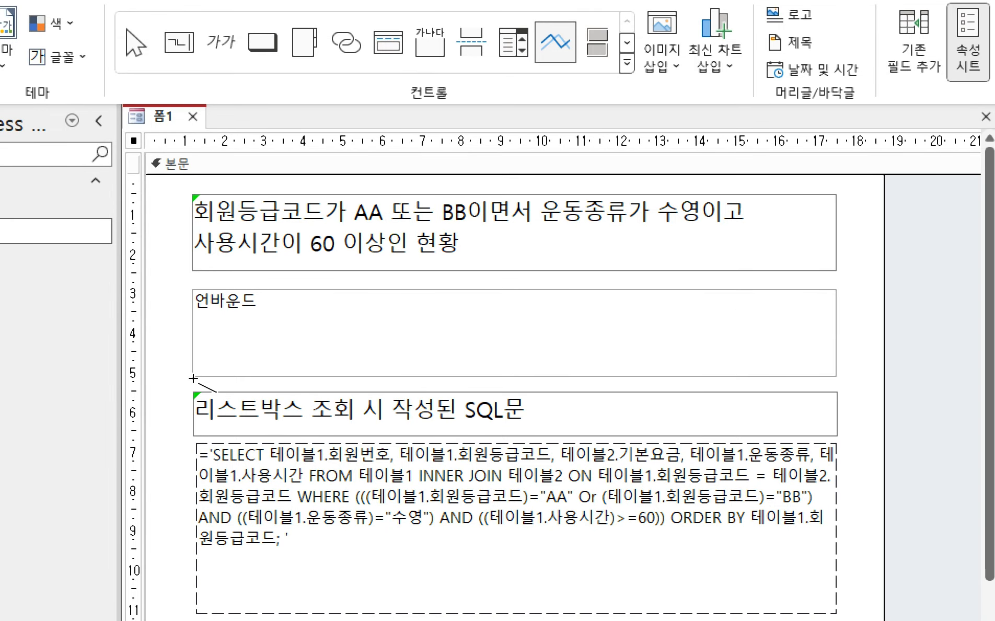
drag(193, 378, 831, 376)
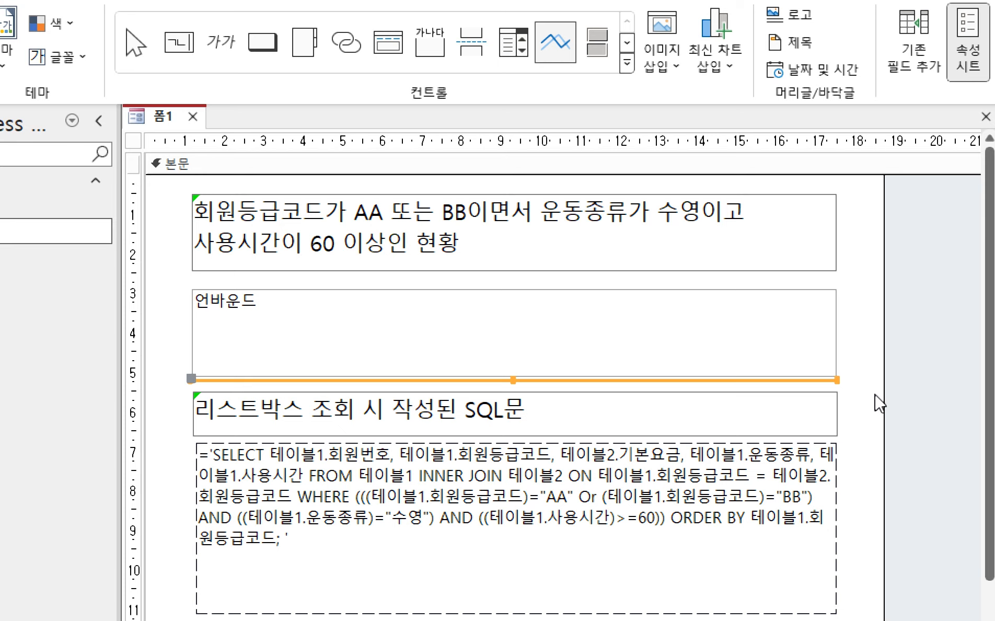
- Set the border width of the horizontal line below the list box to 6 pt
key(F4)
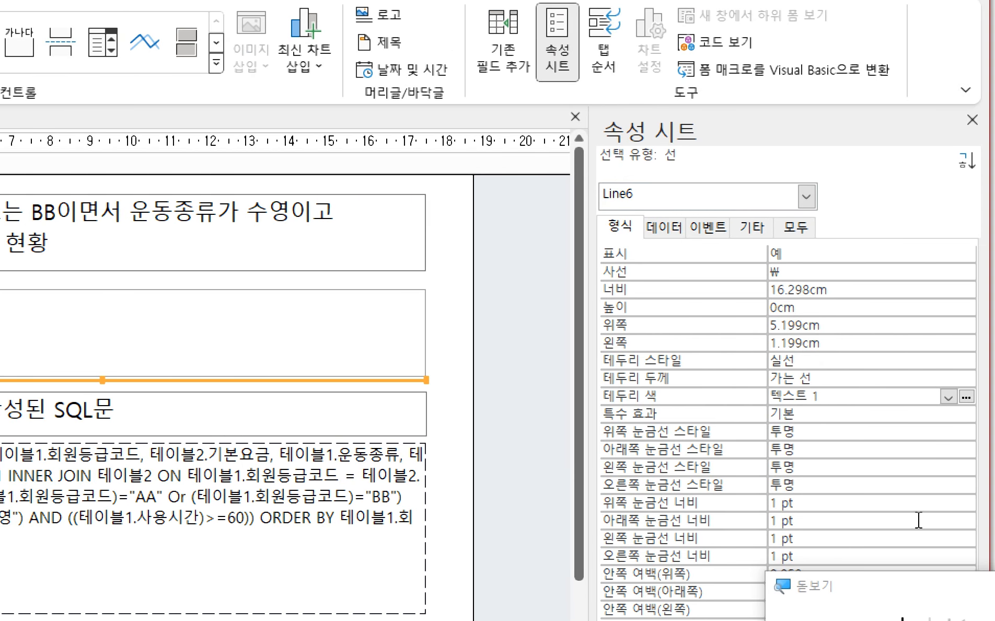
click(873, 381)
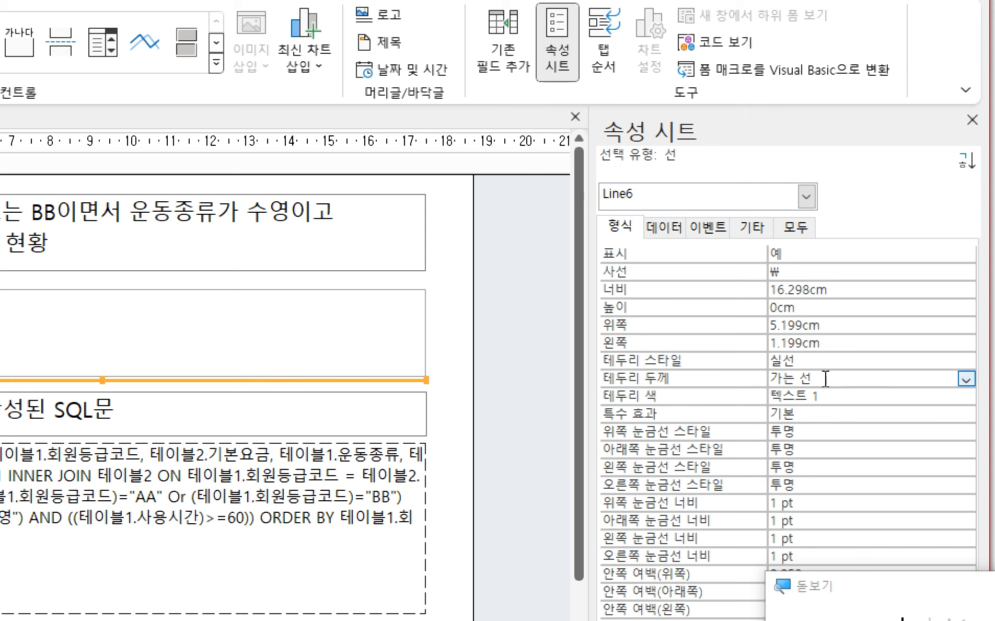
click(965, 379)
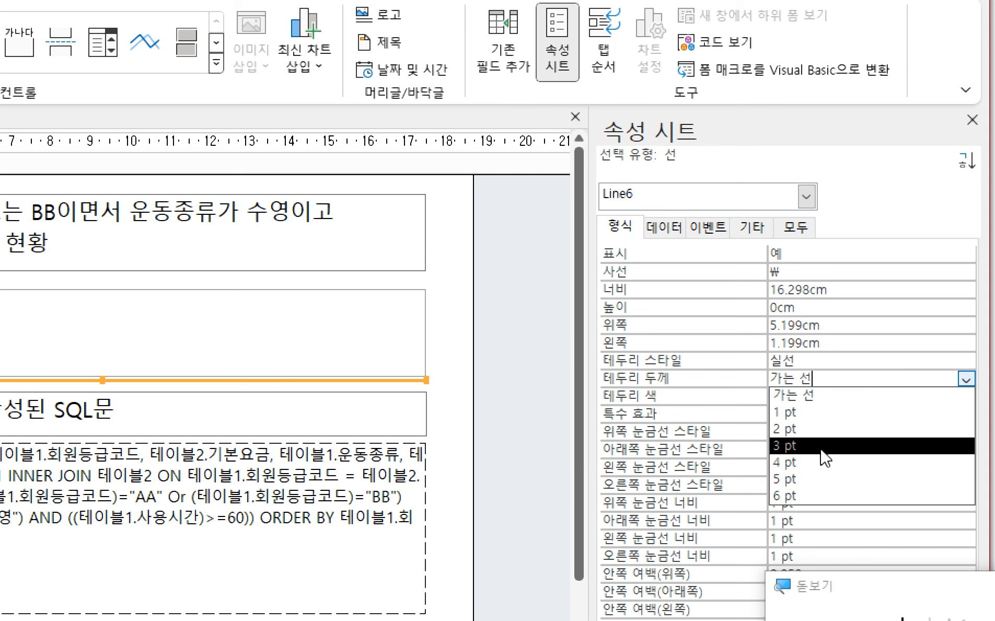
click(815, 497)
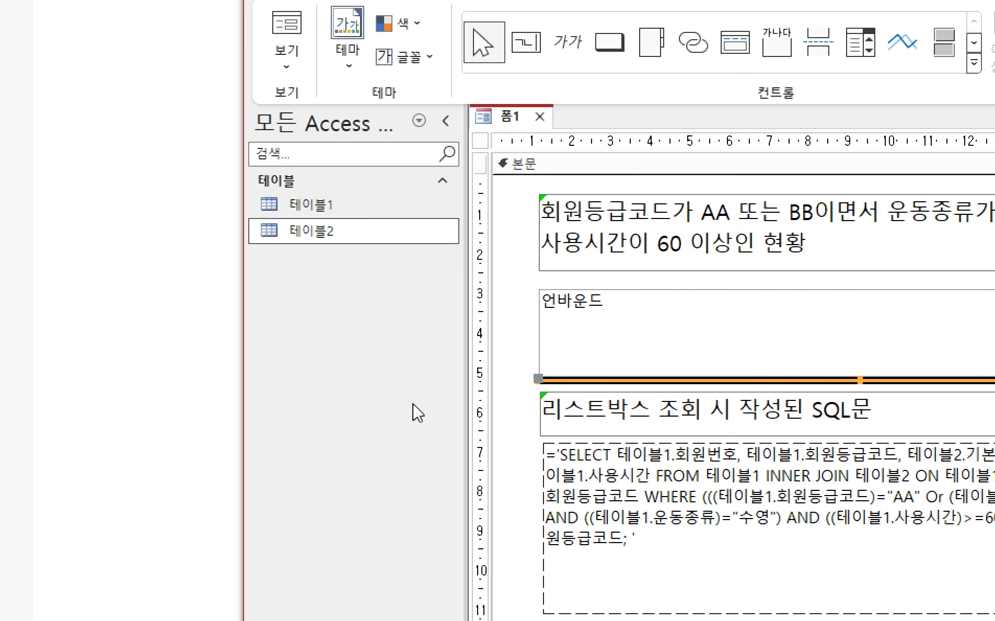
click(507, 387)
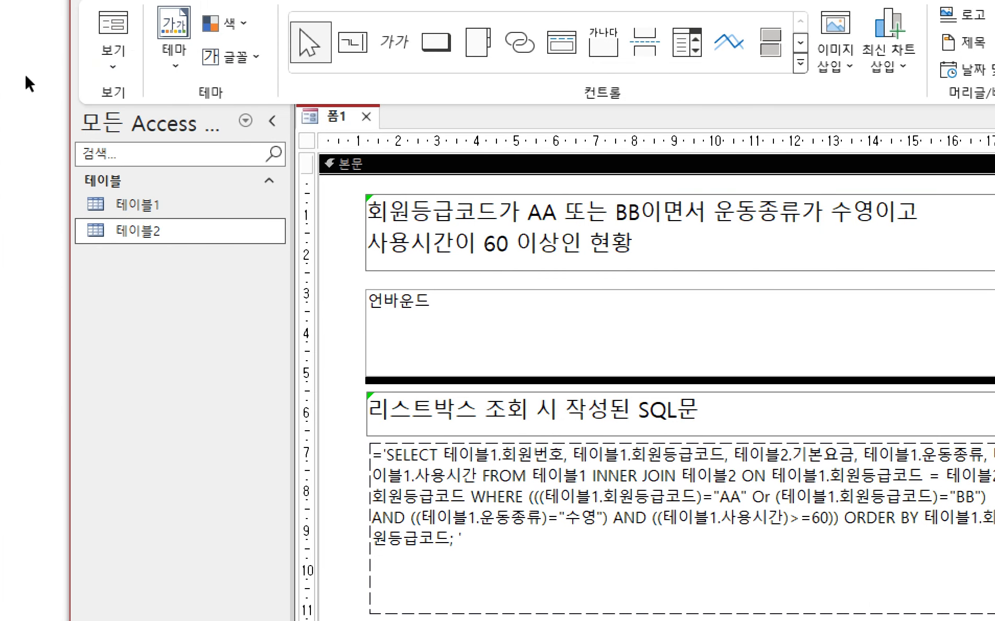
- Switch the form to Form View and examine its layout up close in the print preview
click(100, 68)
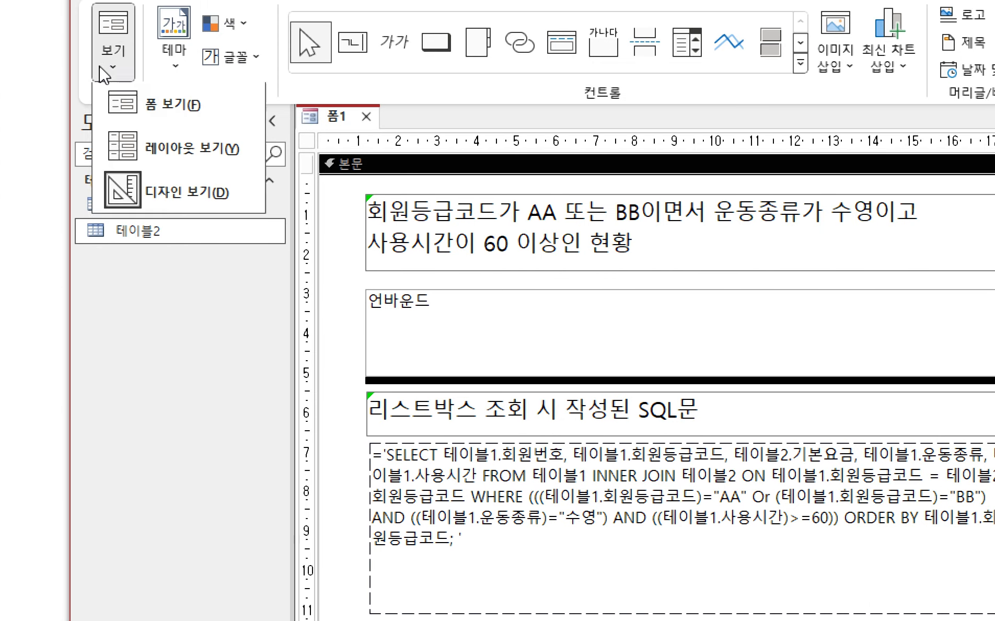
click(126, 106)
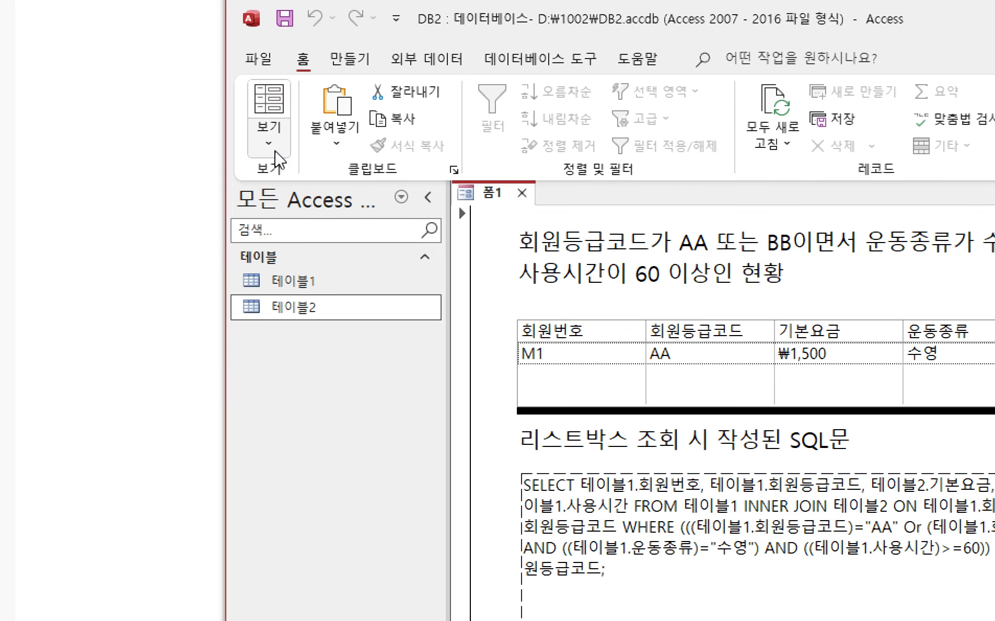
click(275, 142)
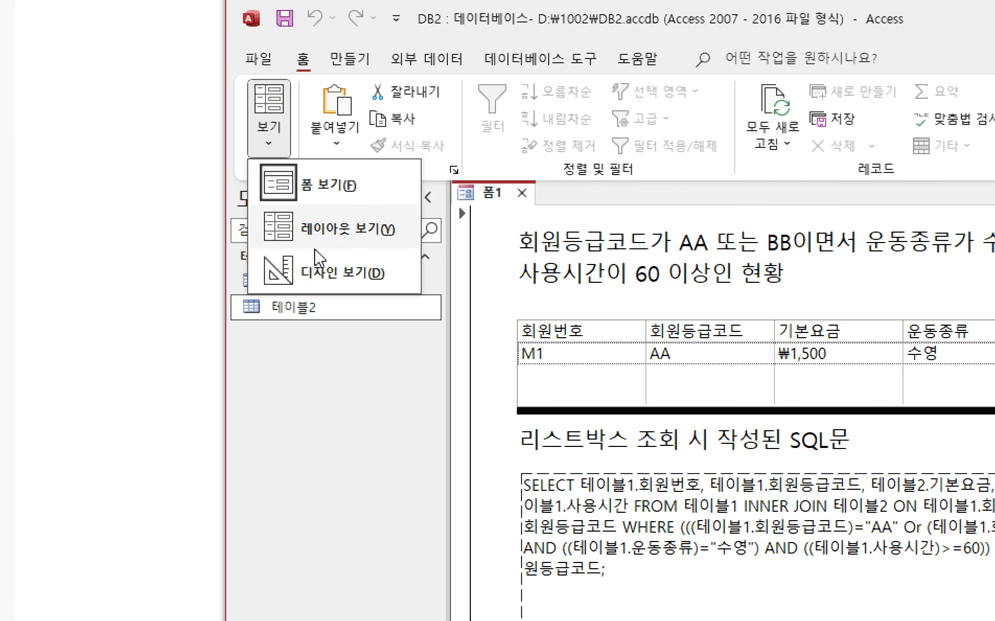
click(258, 59)
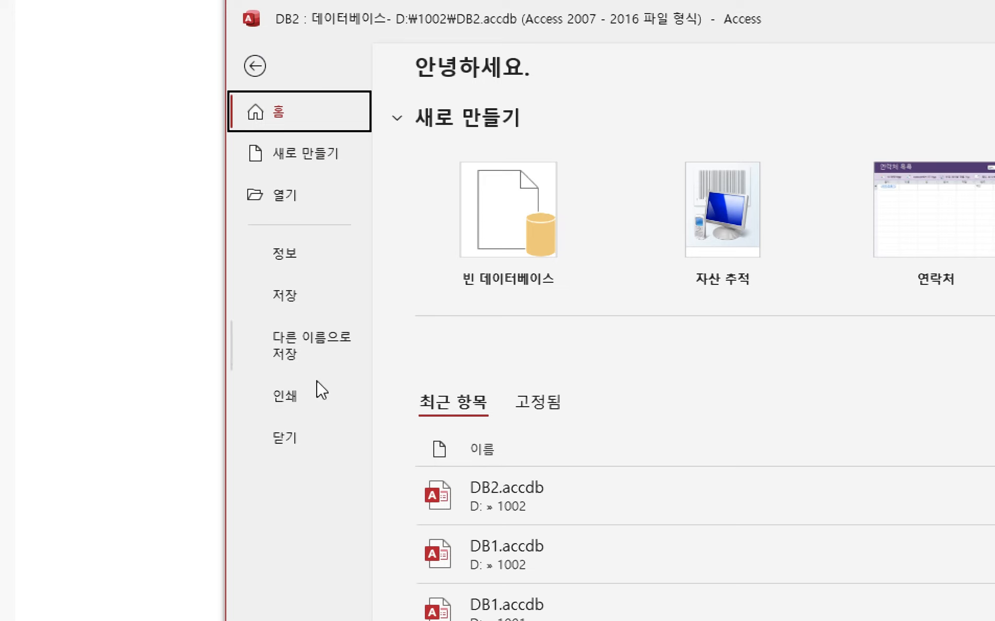
click(319, 408)
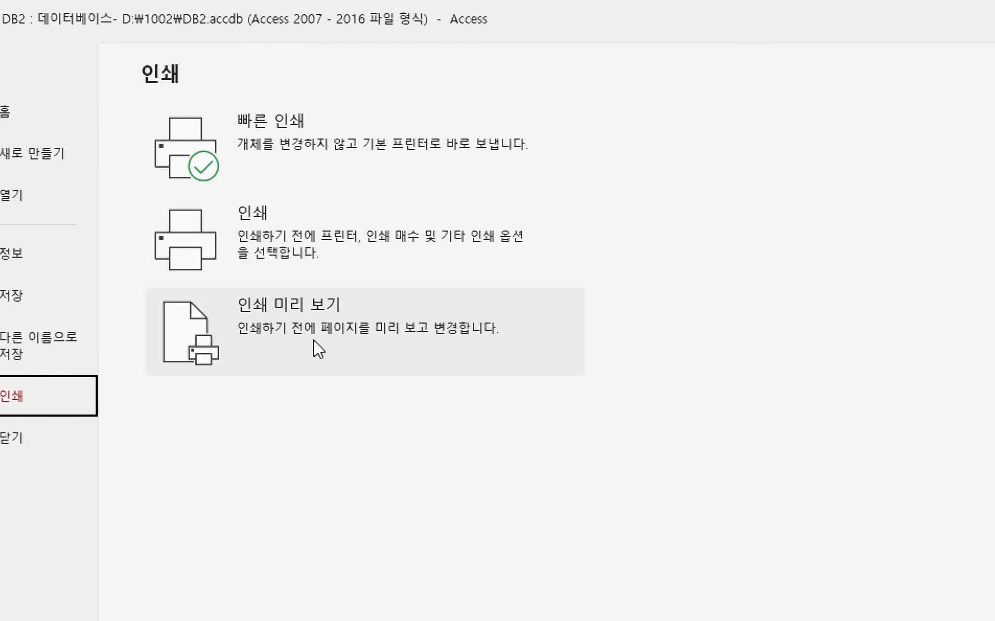
click(319, 349)
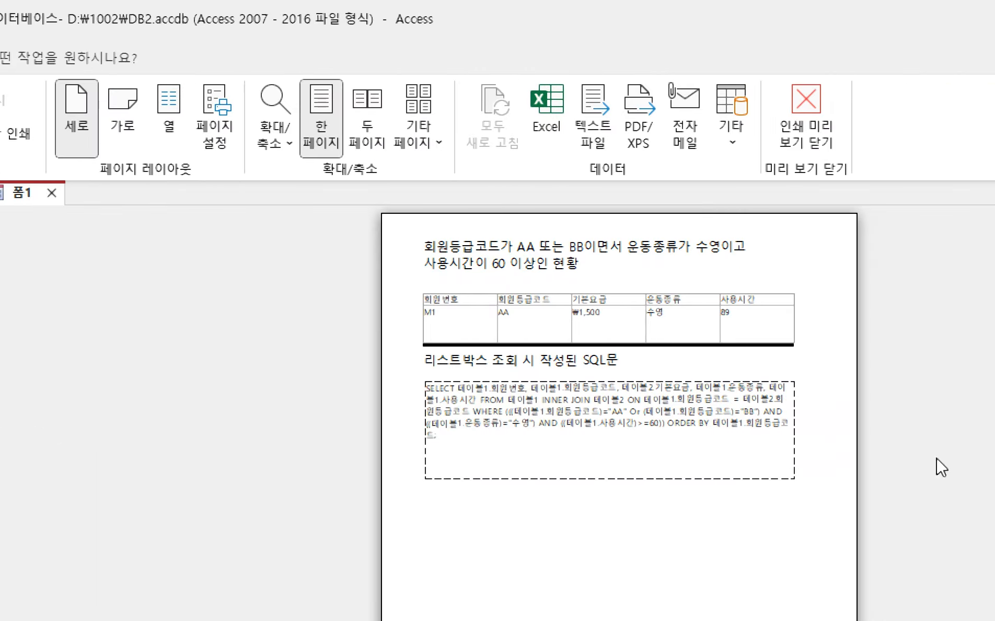
click(595, 358)
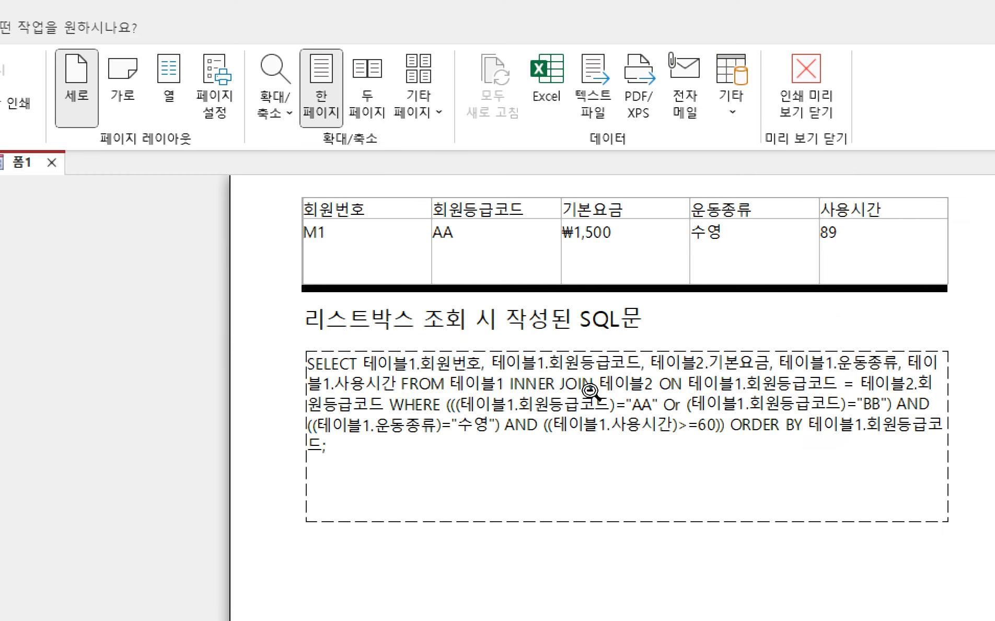
click(555, 392)
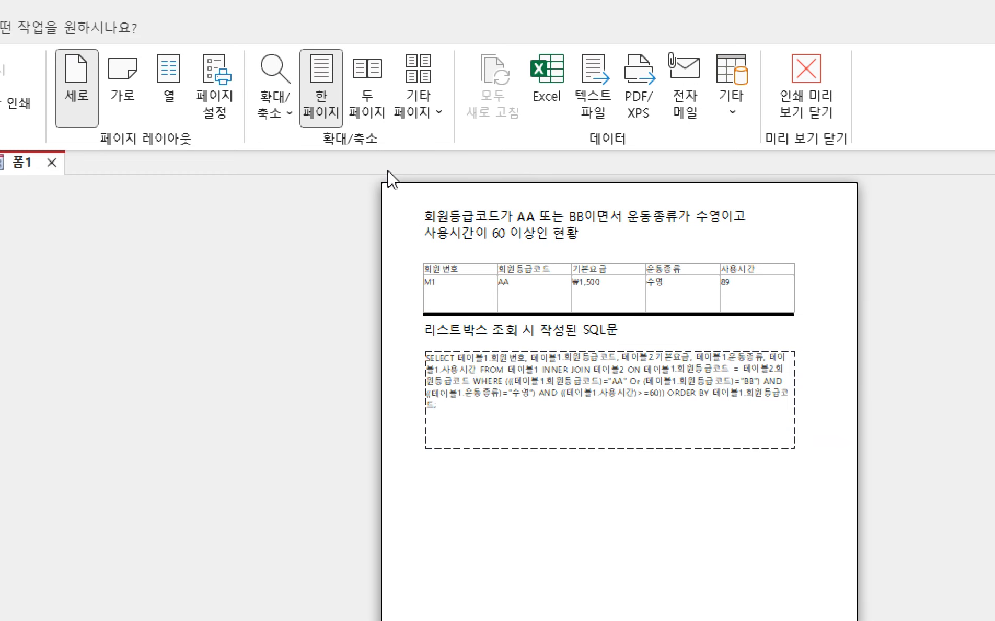
- Set the form's top print margin to 60 mm in the page setup
click(215, 86)
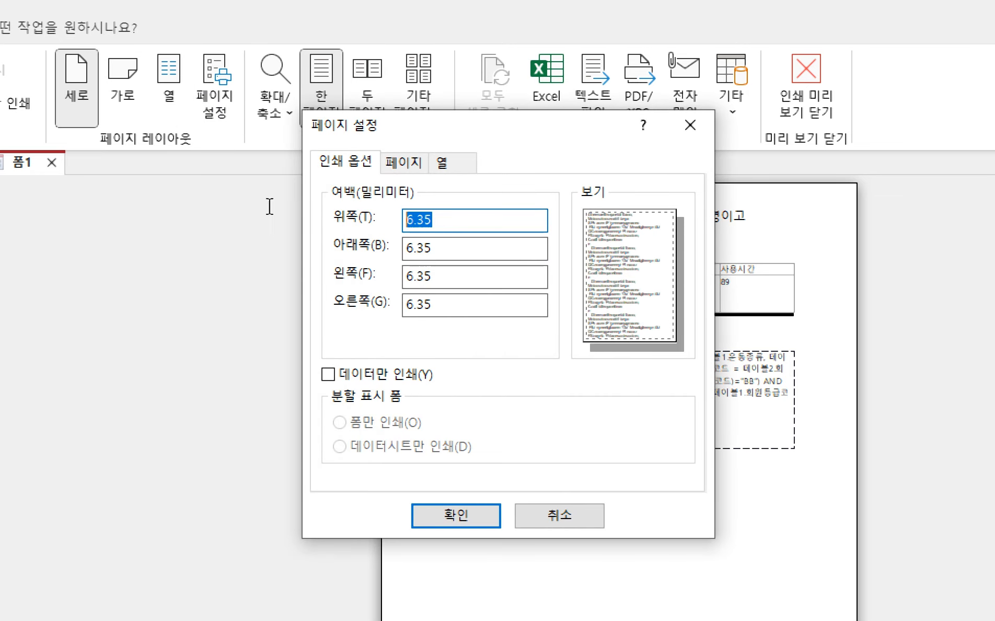
text(60)
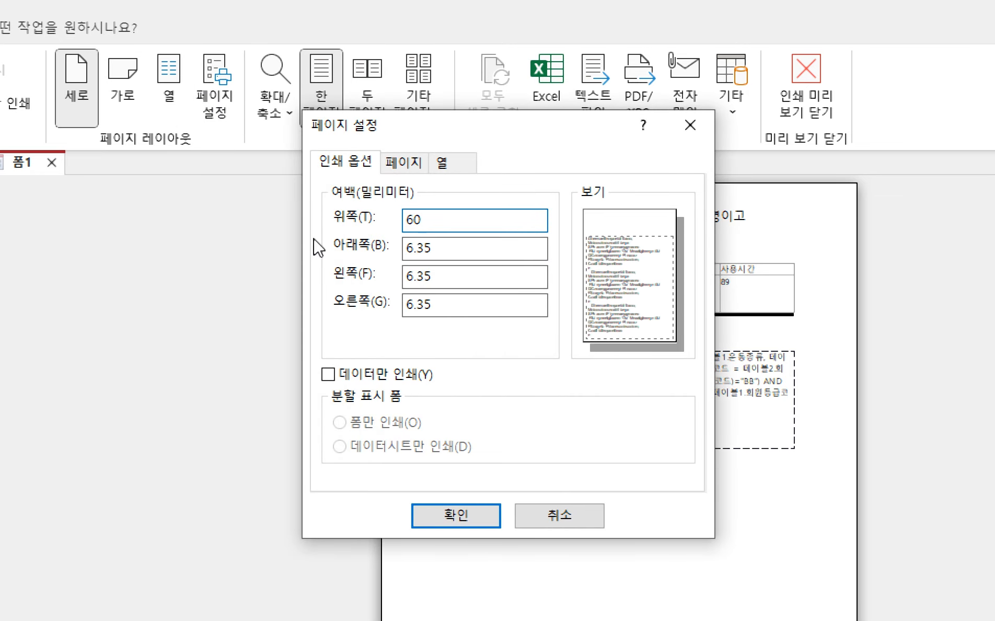
click(426, 517)
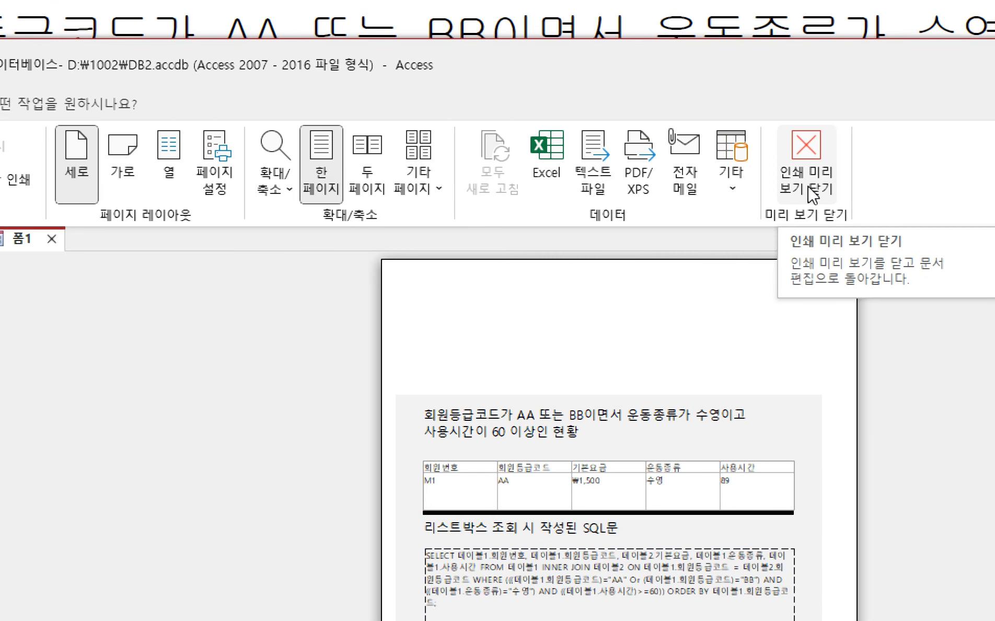
- Close the print preview and, back in Design View, set the detail section's alternate row color to white
click(816, 180)
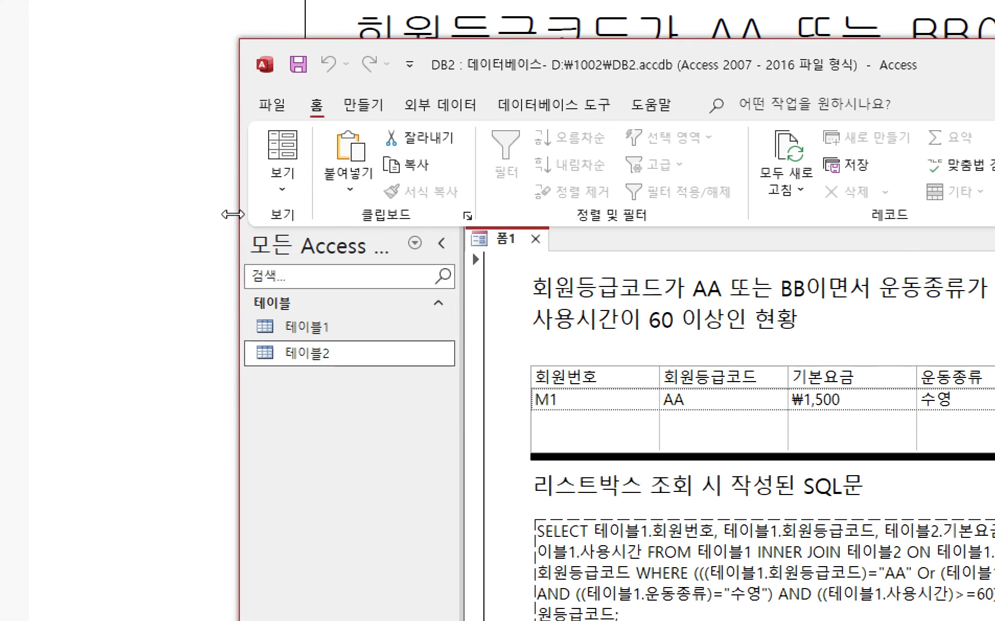
click(281, 189)
click(349, 333)
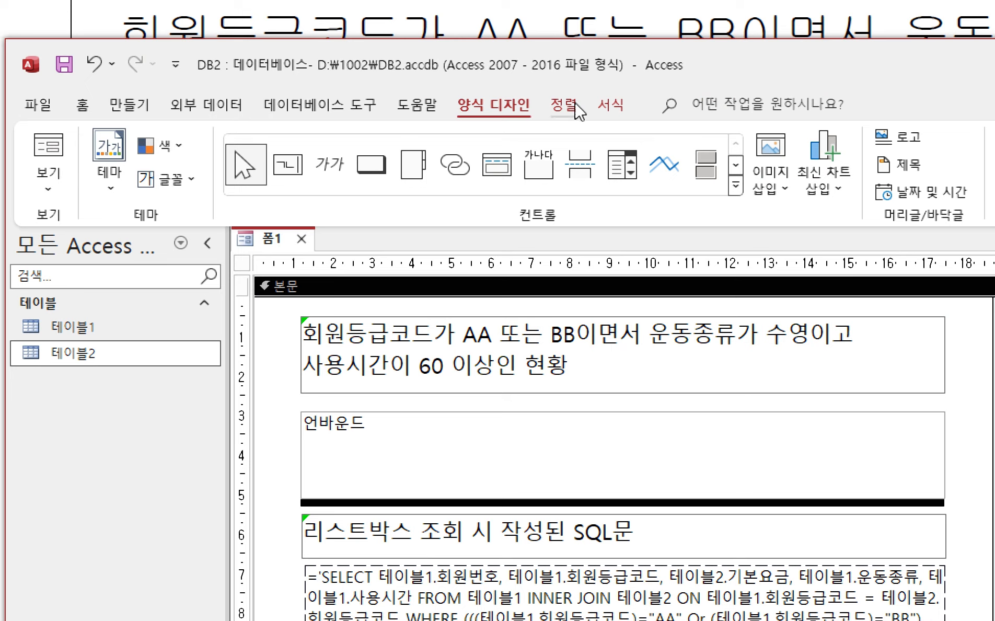
click(608, 107)
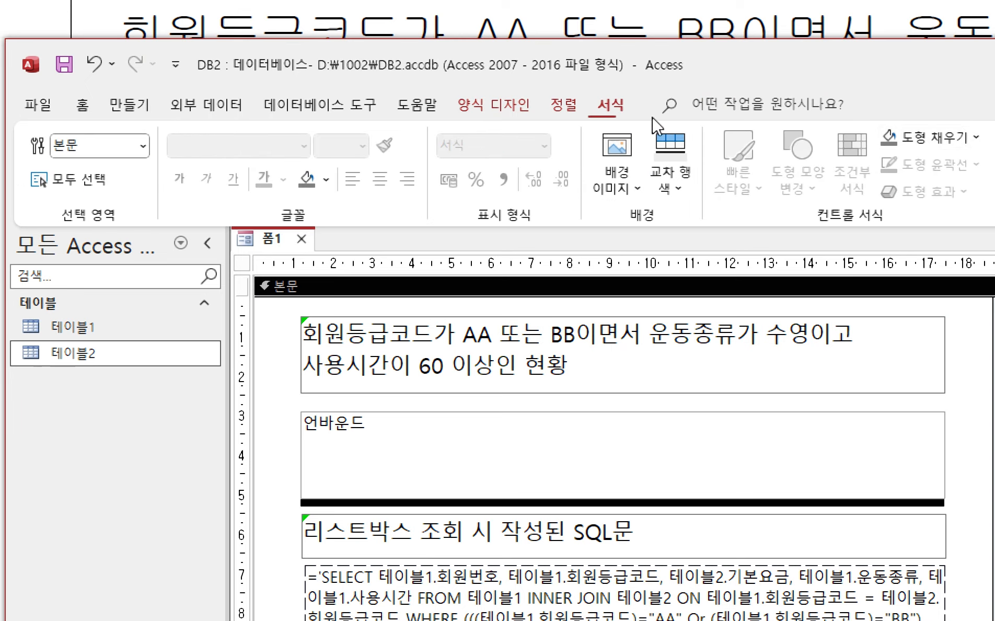
click(805, 137)
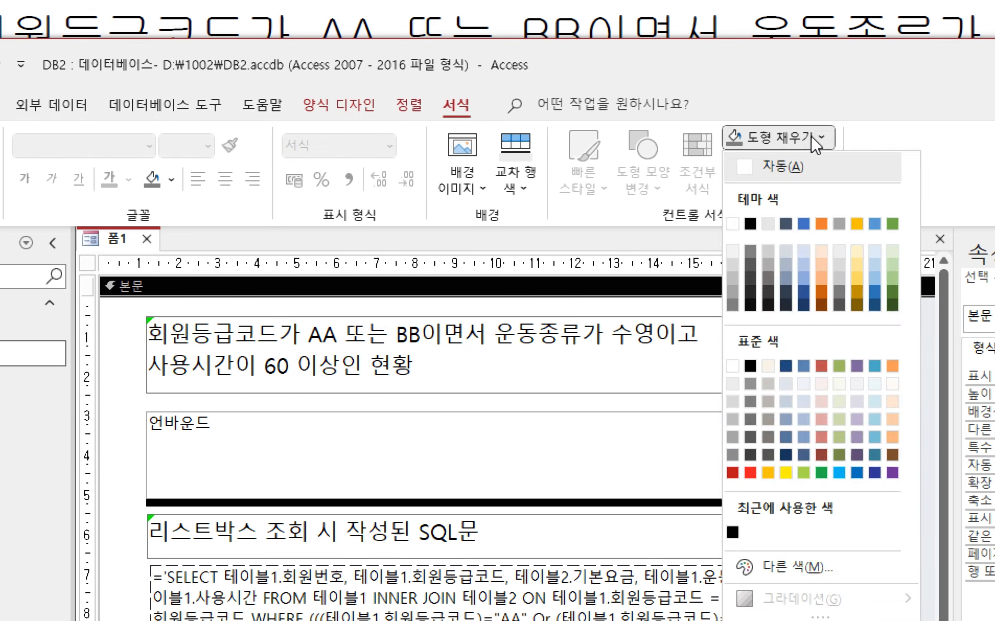
click(527, 189)
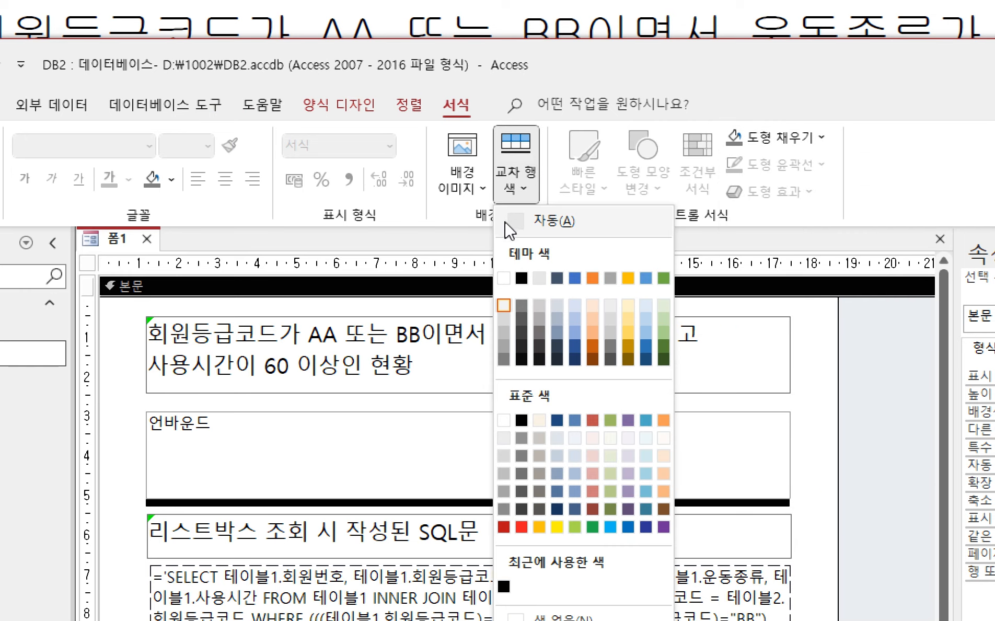
click(505, 279)
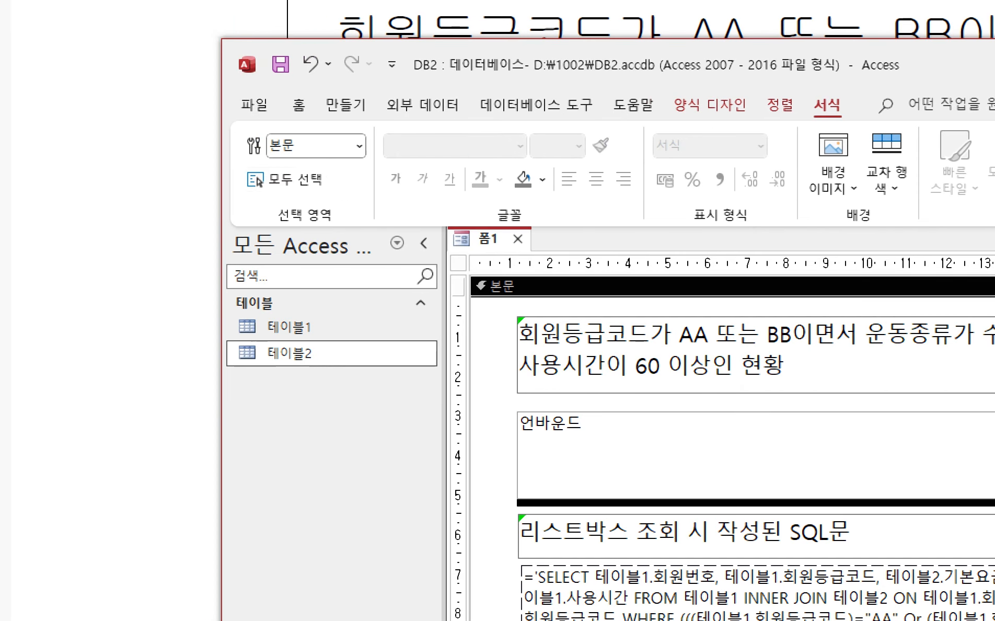
- Check the form's background and page position in Form View and the print preview, and close the preview
click(707, 104)
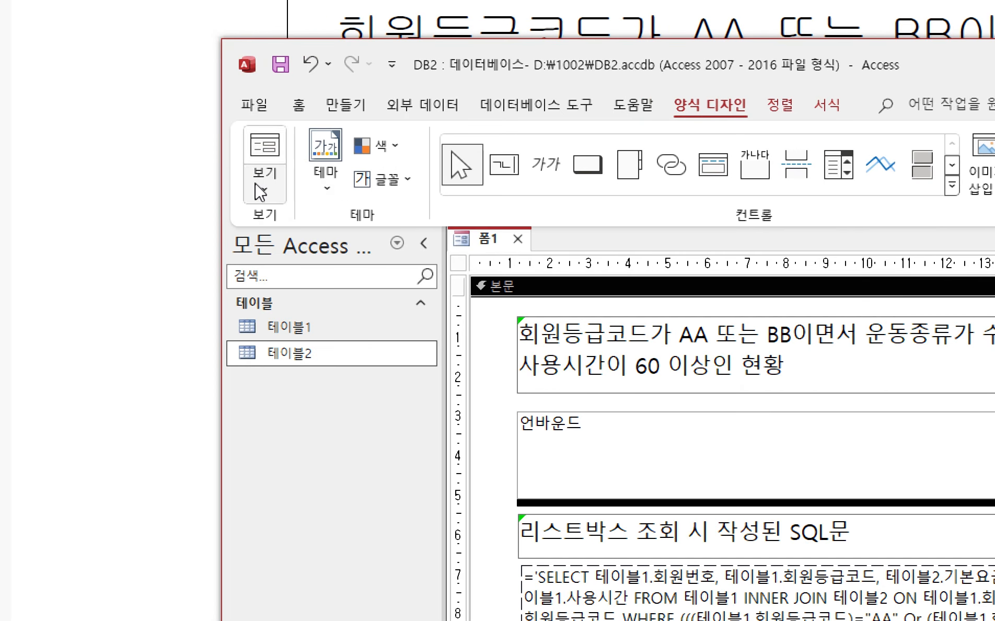
click(264, 191)
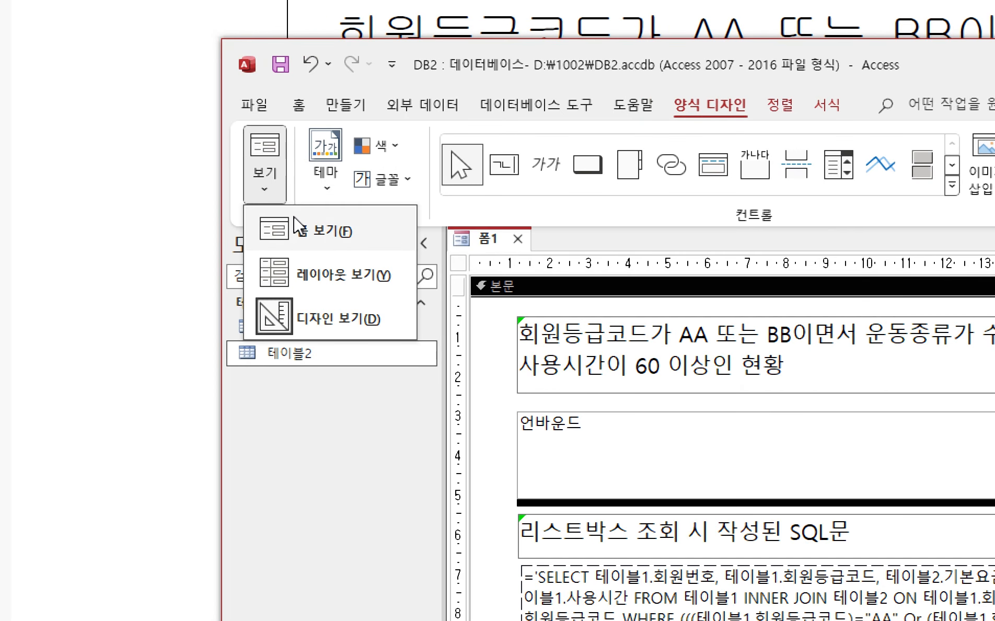
click(296, 229)
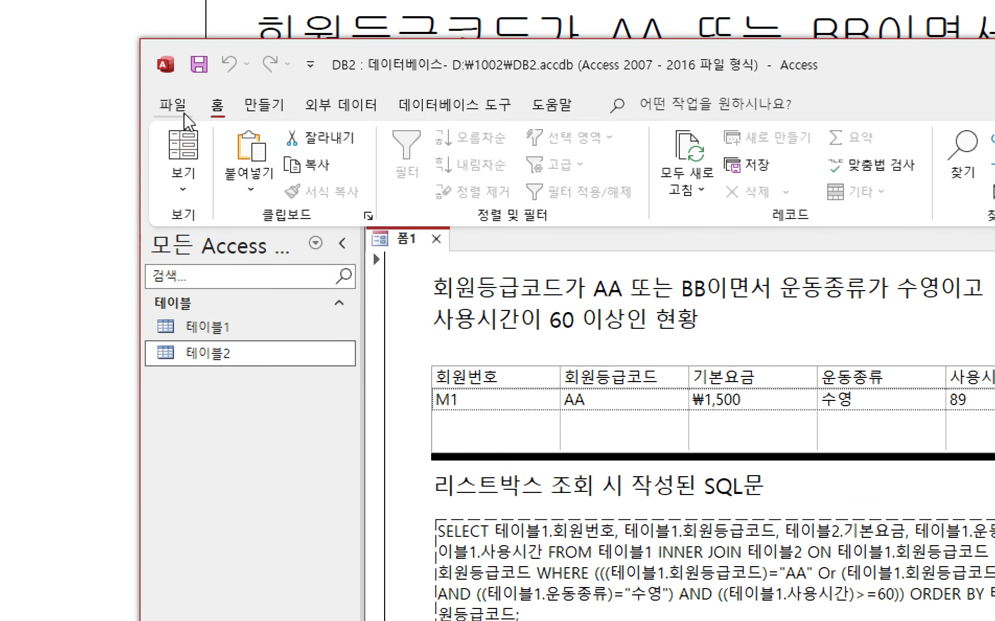
click(254, 104)
click(225, 444)
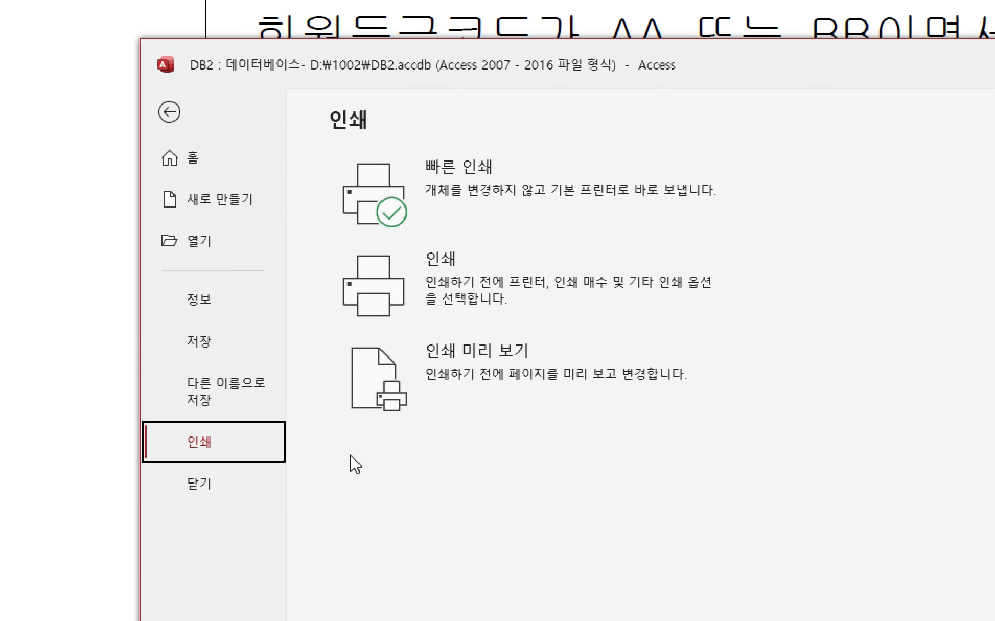
click(470, 377)
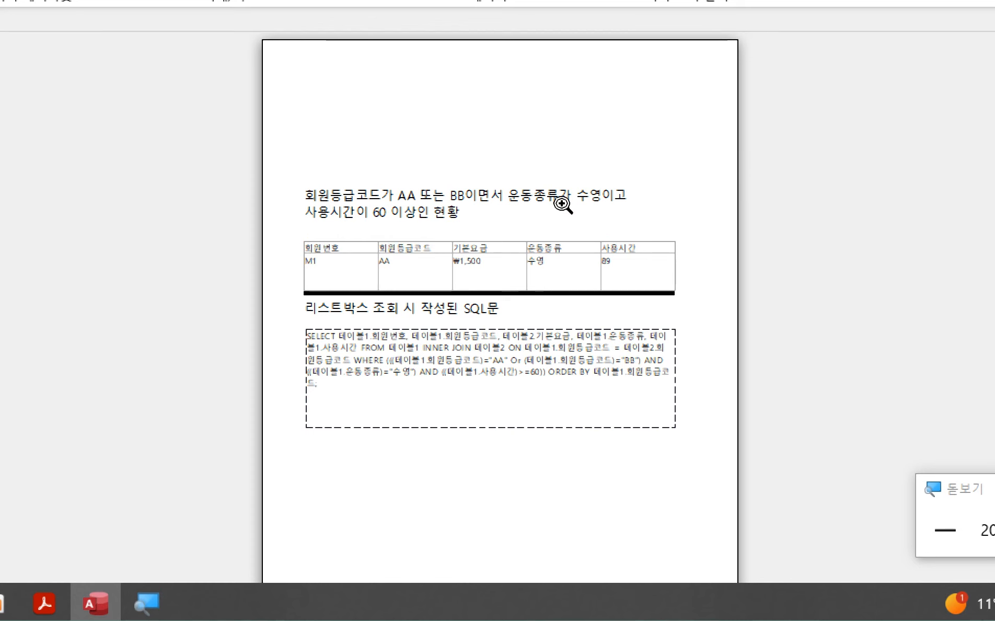
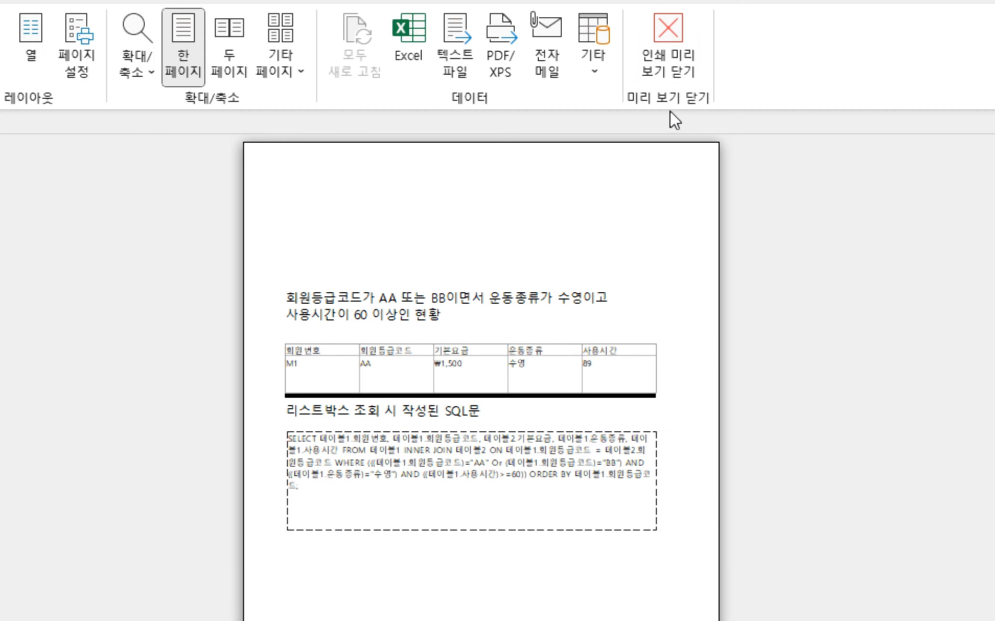
click(682, 44)
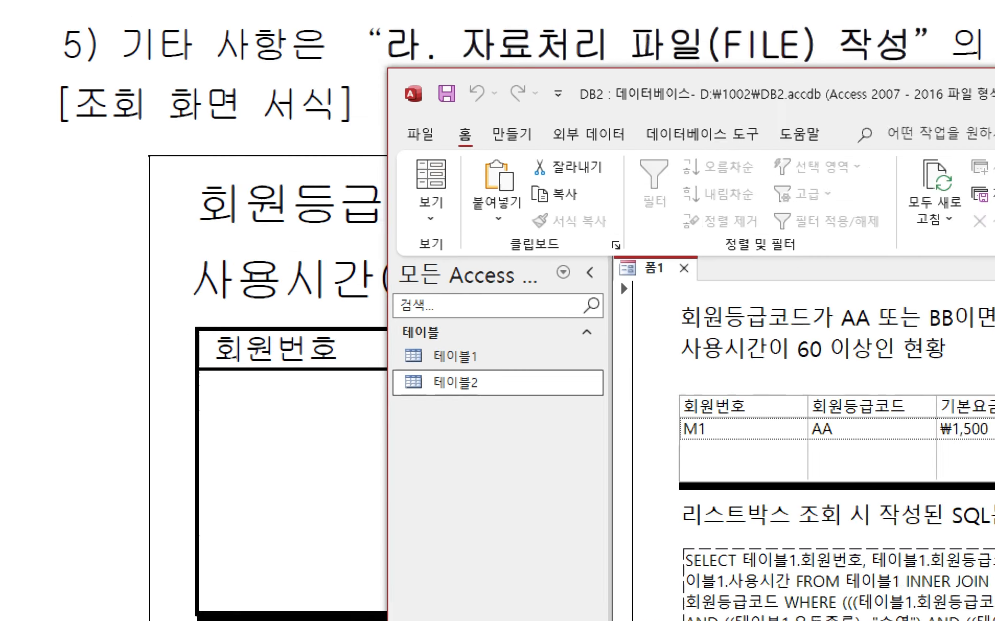
- Save the form under the name 폼1
right_click(648, 269)
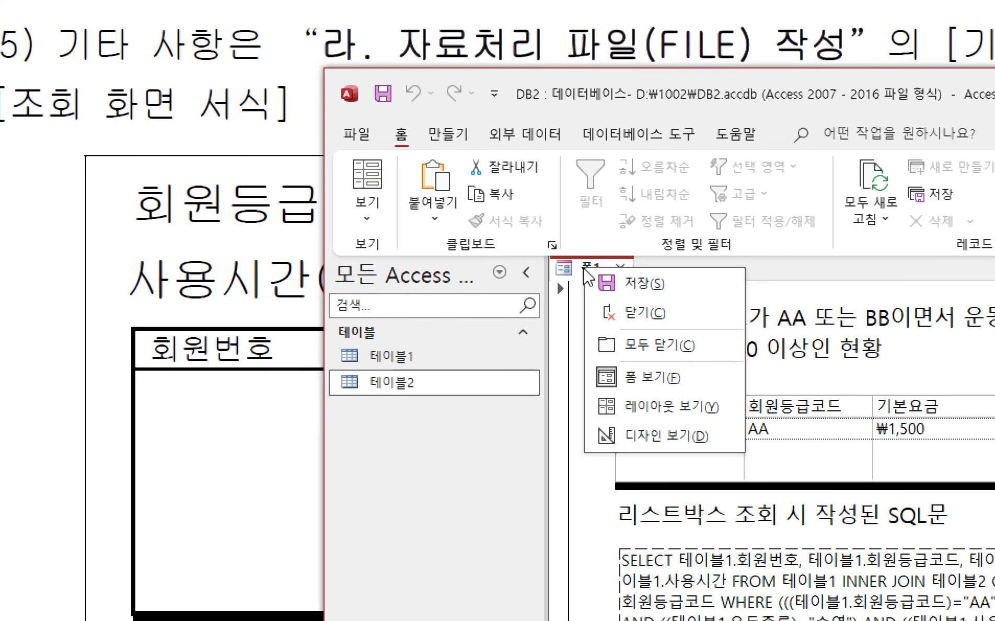
click(644, 283)
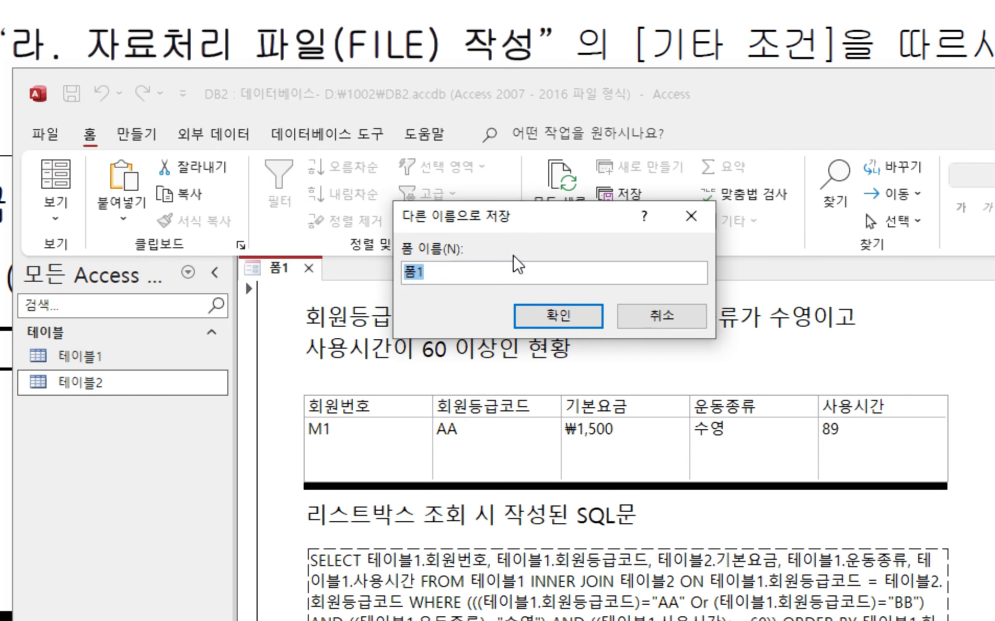
click(543, 330)
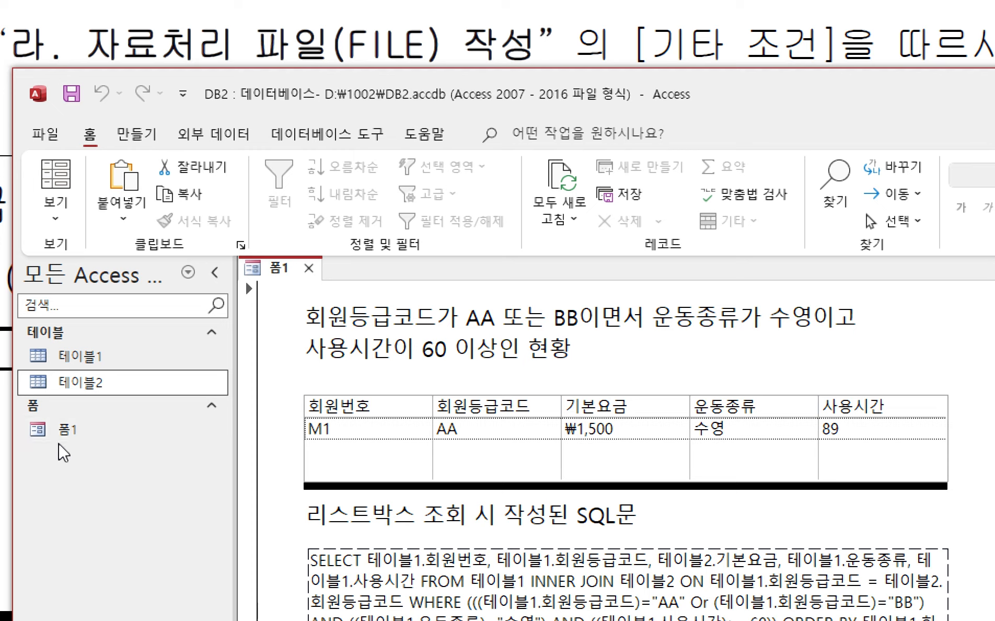
- Close the saved form and reopen 폼1 to check it
right_click(282, 277)
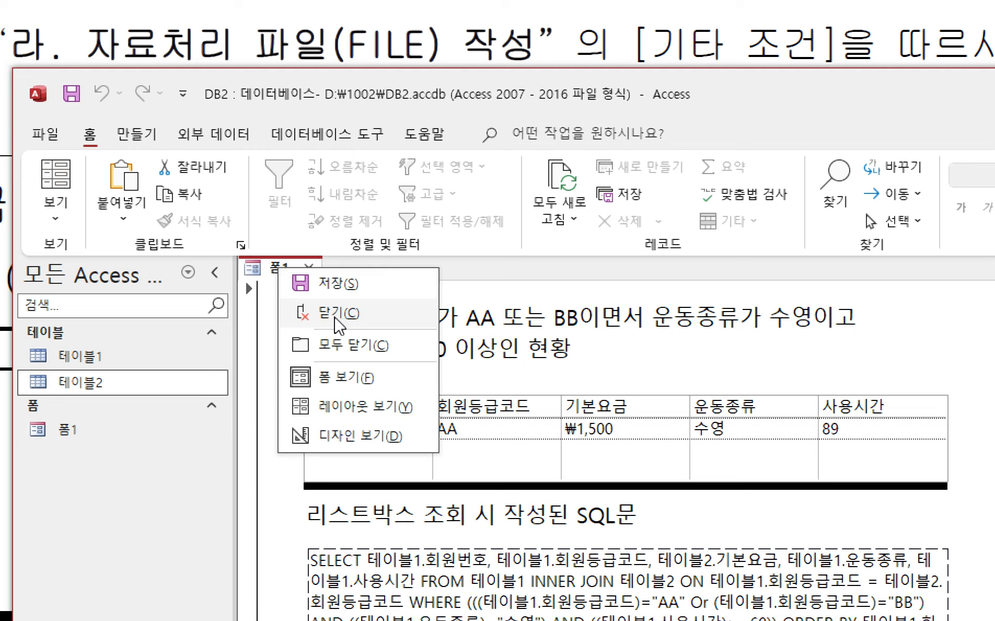
click(300, 311)
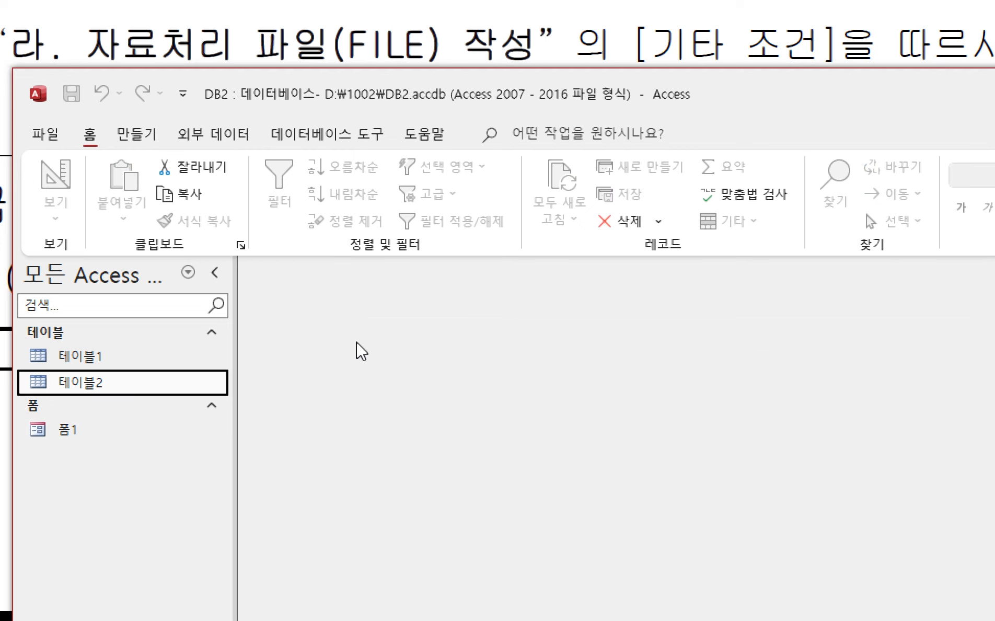
double_click(73, 437)
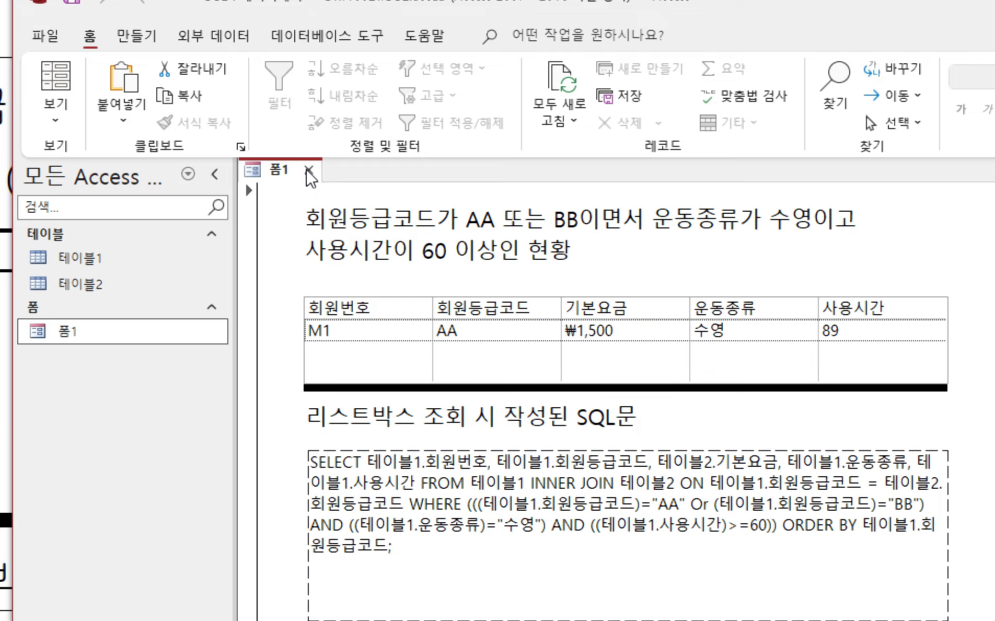
- Close 폼1 and review the processing conditions and the 스포츠센터 사용 현황 report layout in the db2.pdf task sheet
click(309, 170)
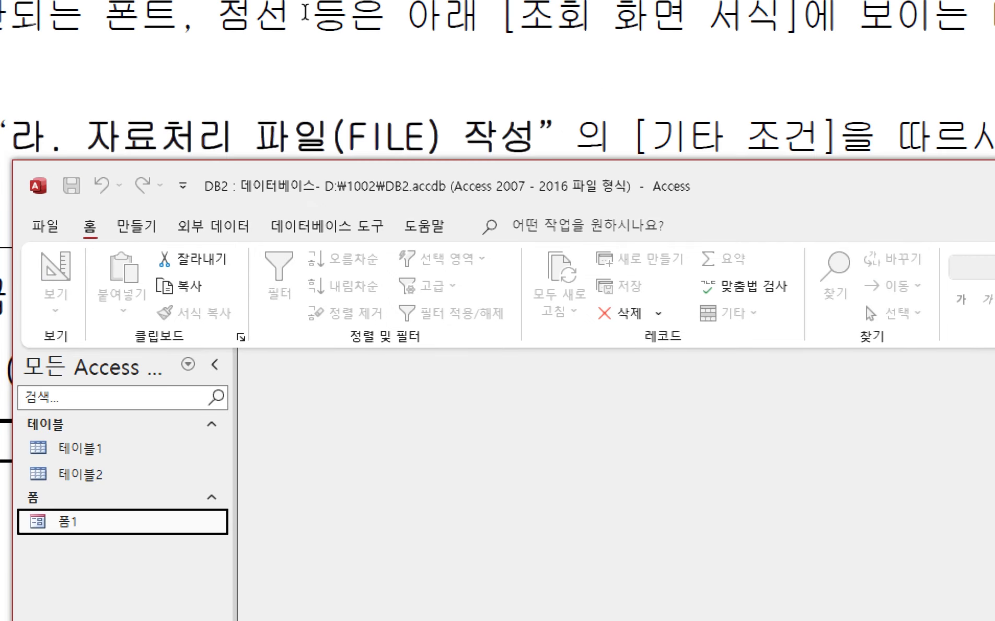
drag(298, 194, 107, 224)
click(151, 175)
scroll(387, 453, down, 15)
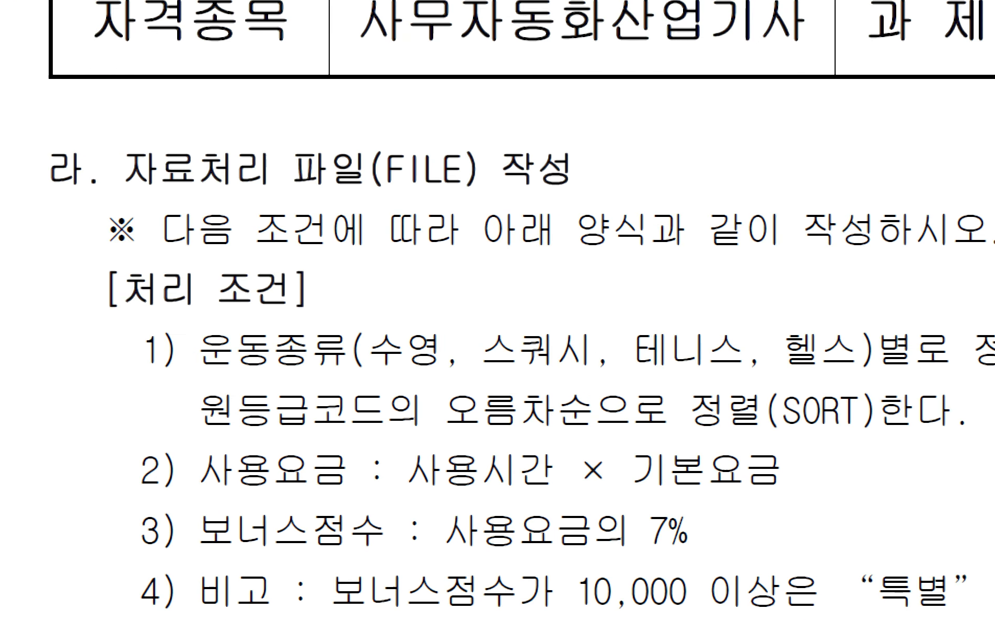
scroll(417, 350, down, 15)
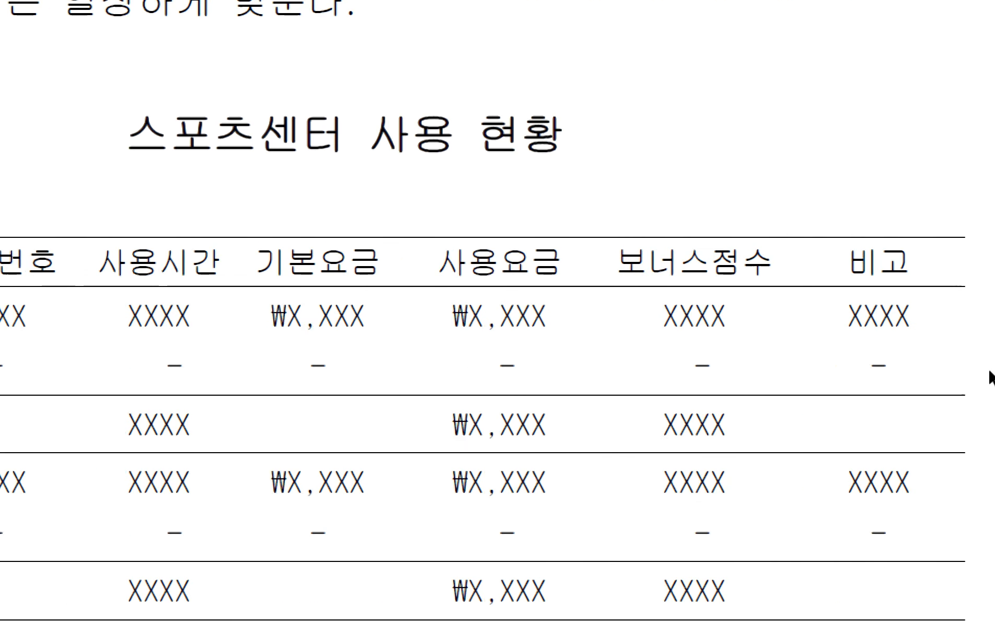
scroll(612, 524, up, 20)
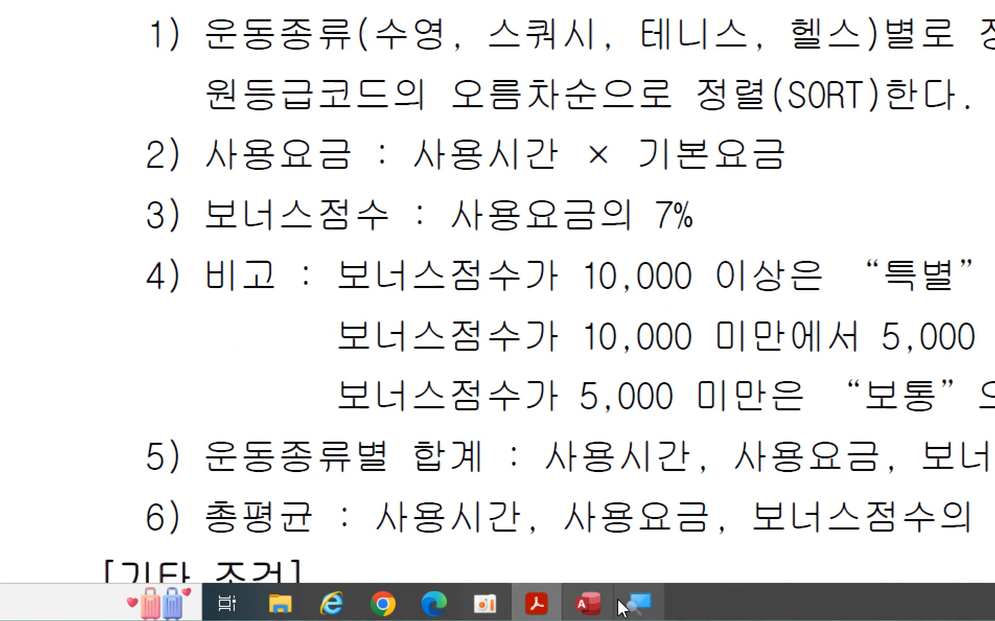
- Back in Access, create a query in Design View with 테이블1 and 테이블2, joined on 회원등급코드
click(595, 602)
drag(523, 324, 361, 223)
click(93, 264)
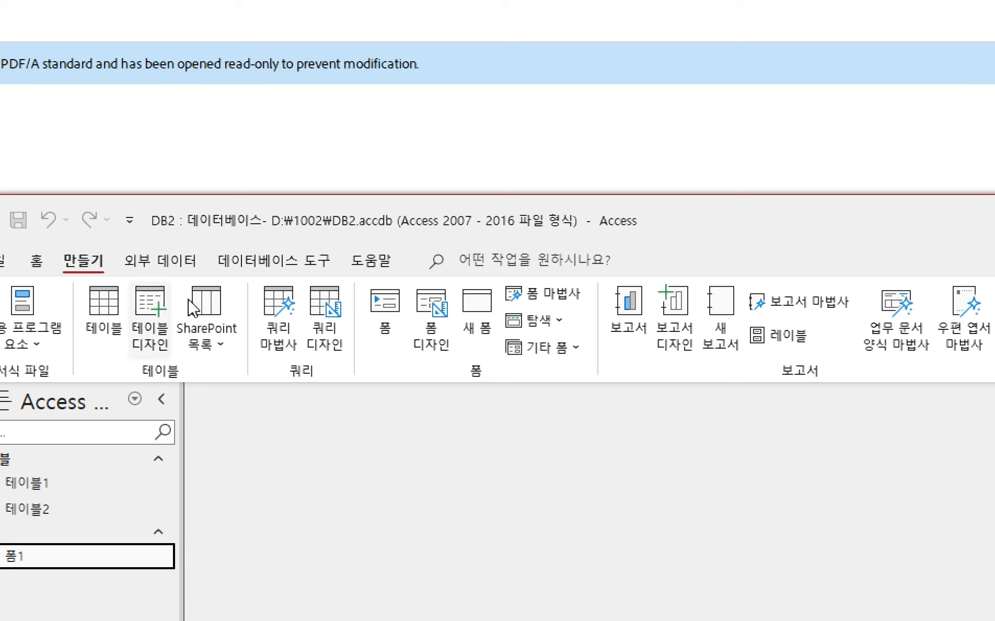
click(327, 330)
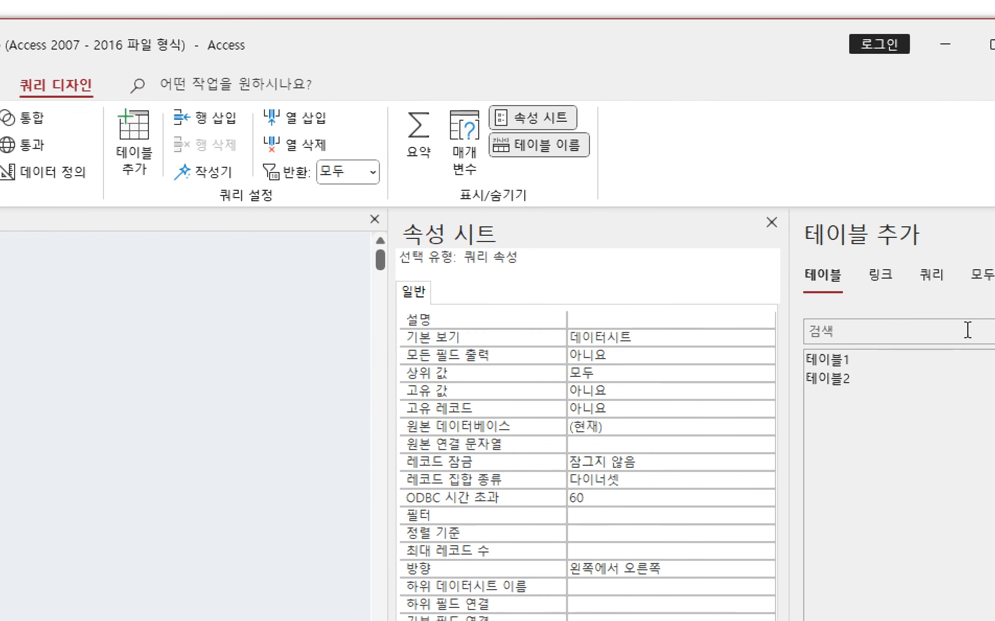
double_click(751, 360)
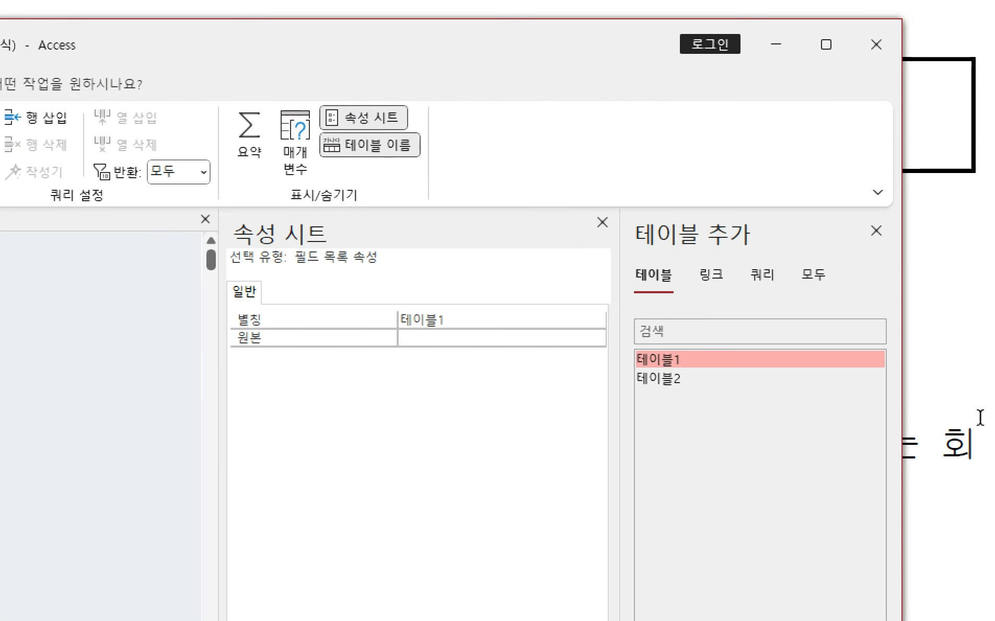
double_click(697, 381)
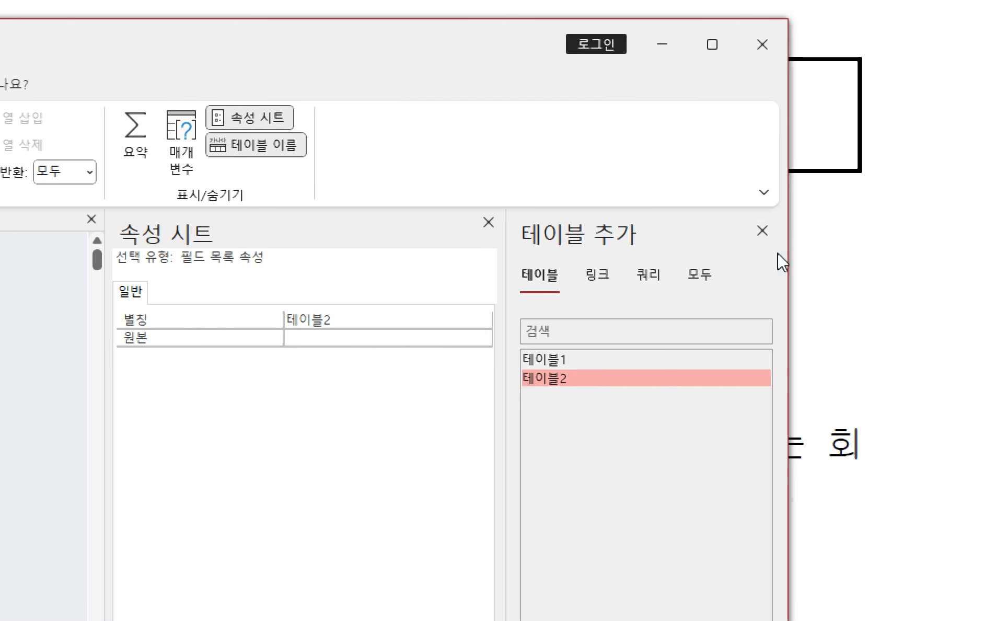
click(763, 230)
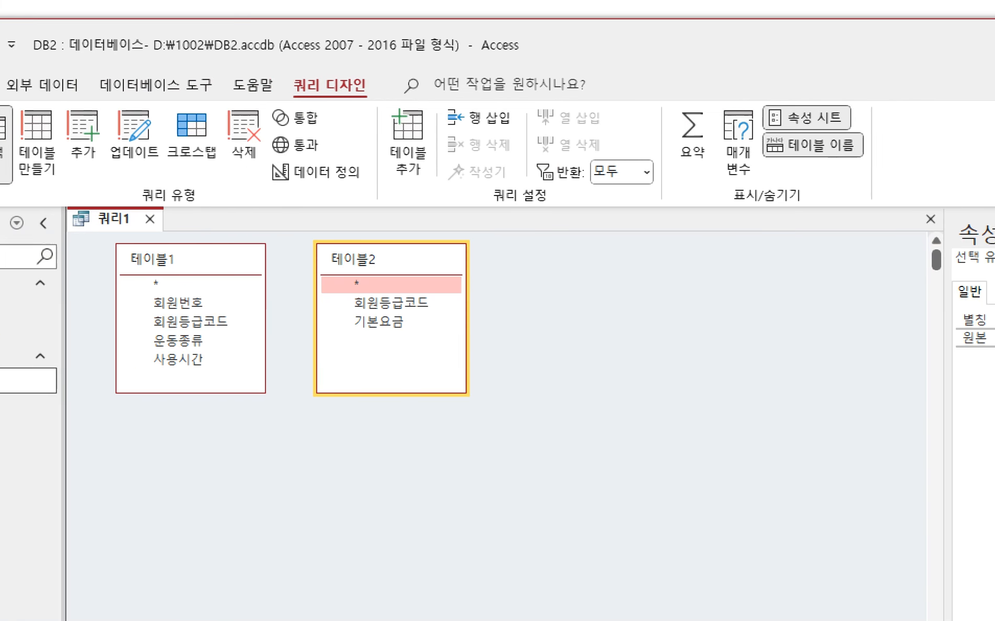
drag(298, 324, 482, 303)
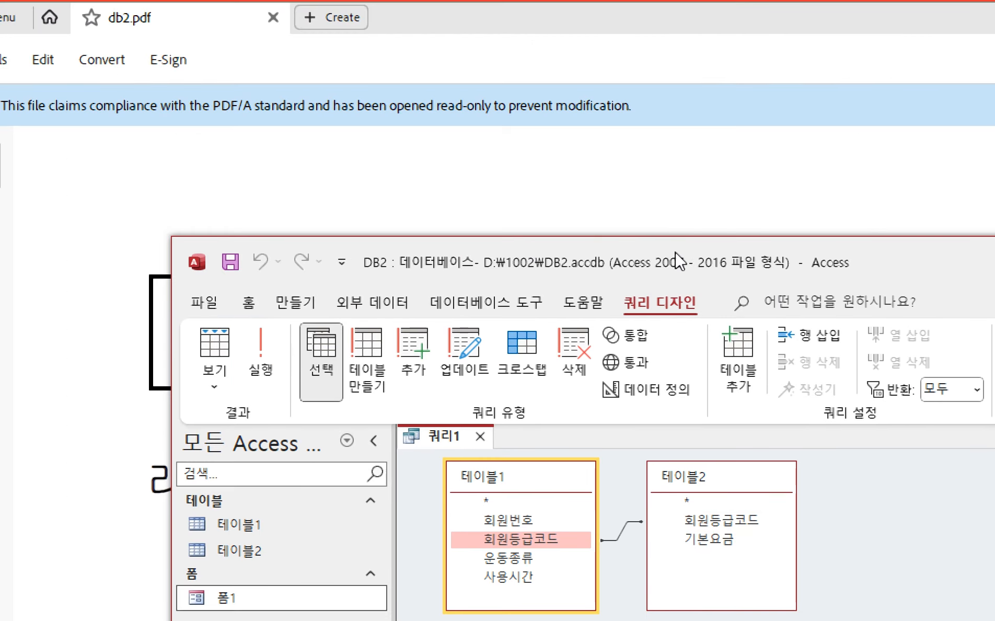
- Check the report's column order in the PDF and keep its column headings visible above the Access window
drag(673, 93, 473, 115)
click(511, 65)
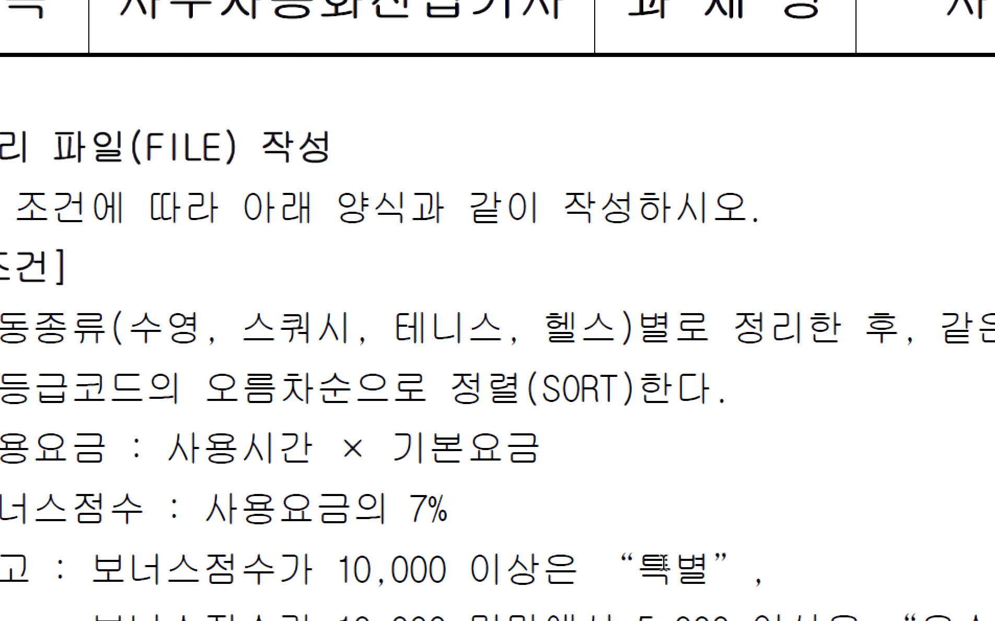
scroll(400, 553, down, 10)
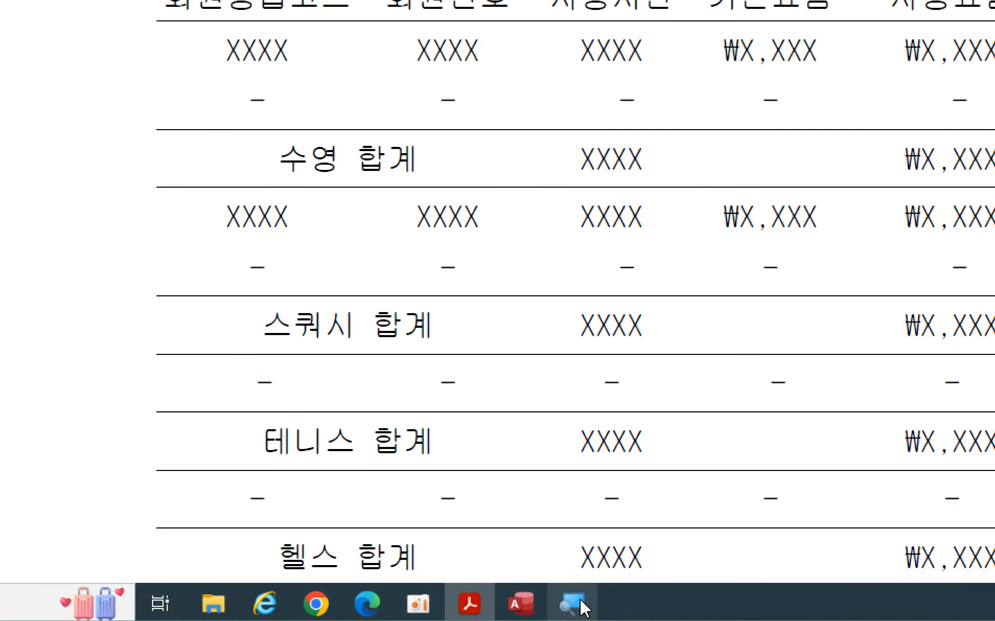
scroll(560, 437, down, 5)
click(519, 598)
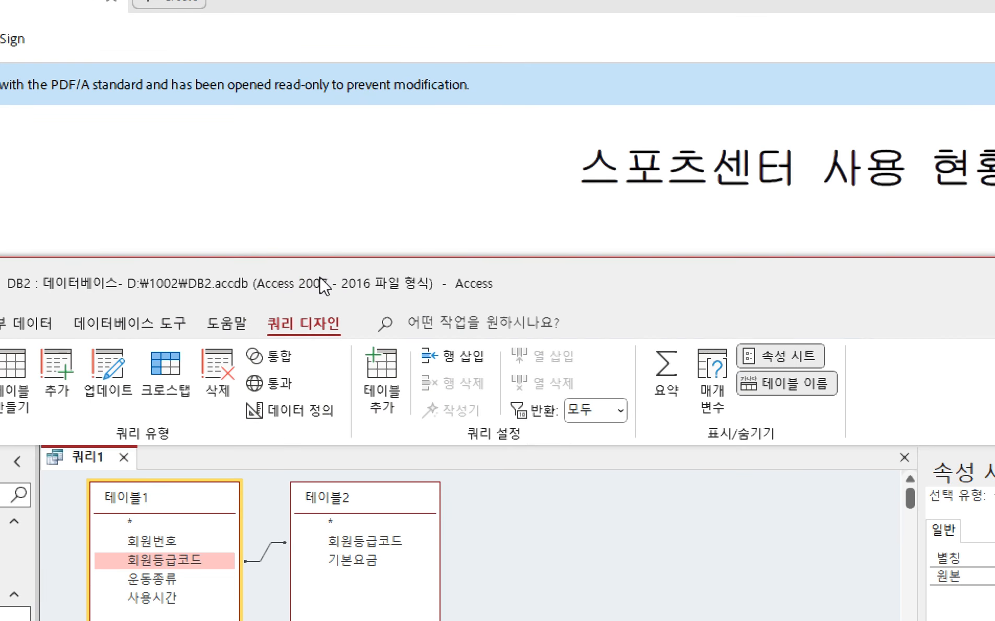
drag(321, 278, 526, 345)
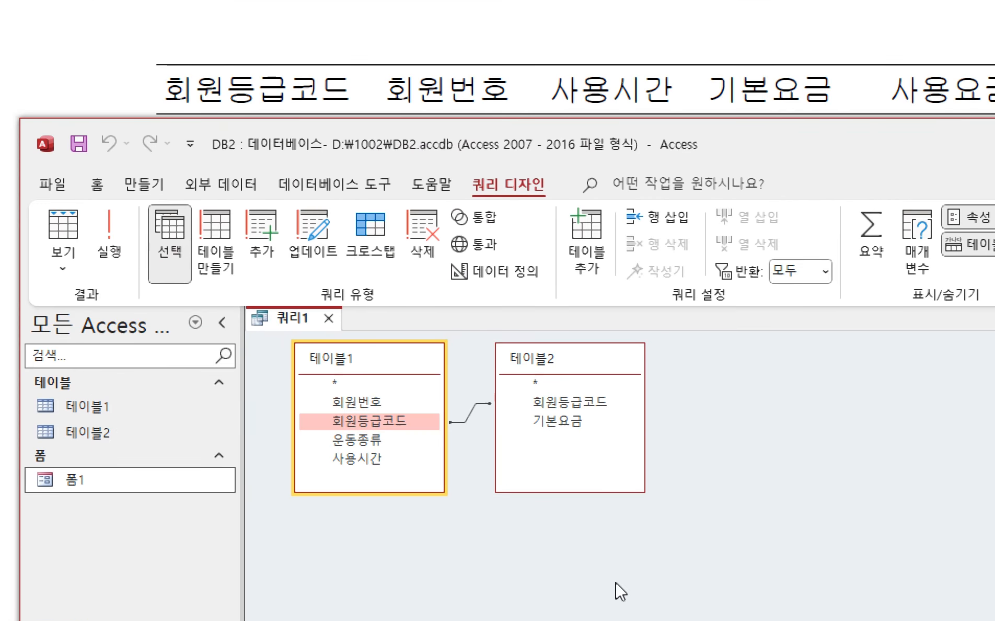
- Add 회원등급코드, 회원번호 and 사용시간 from 테이블1 and 기본요금 from 테이블2 to the query grid
double_click(398, 421)
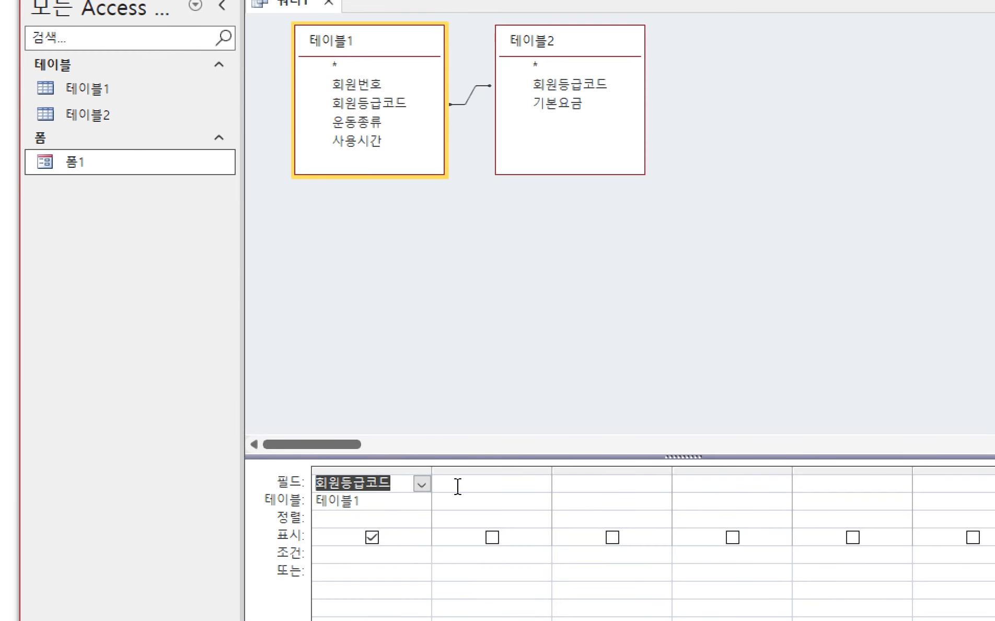
click(457, 486)
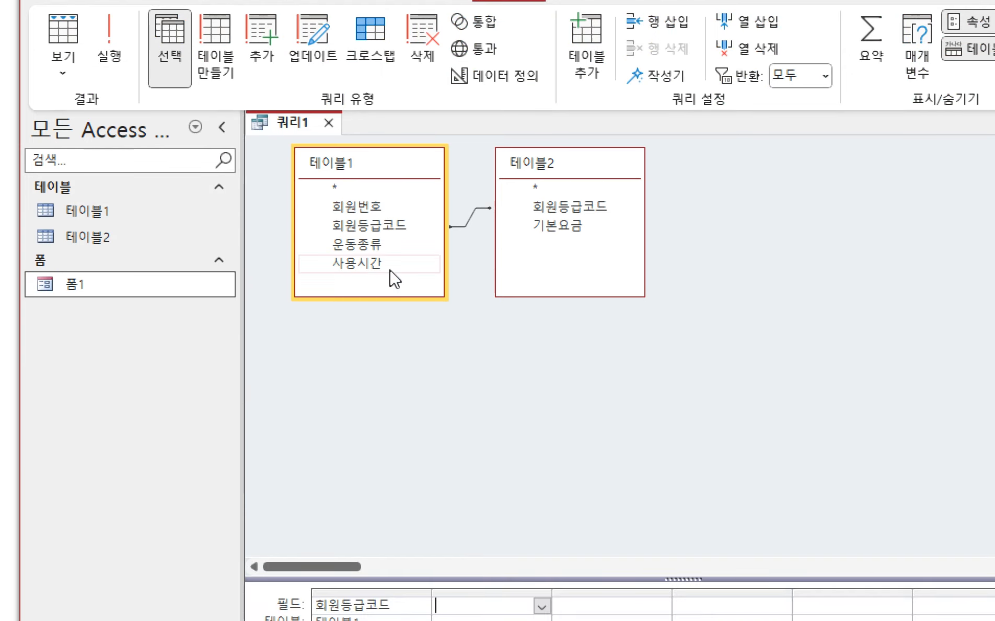
double_click(387, 262)
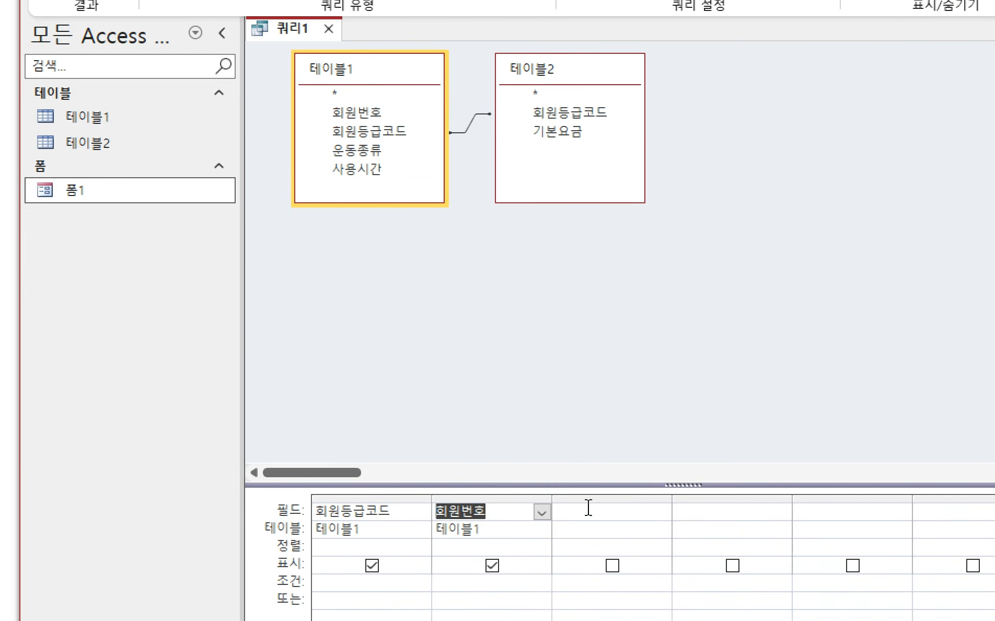
click(588, 507)
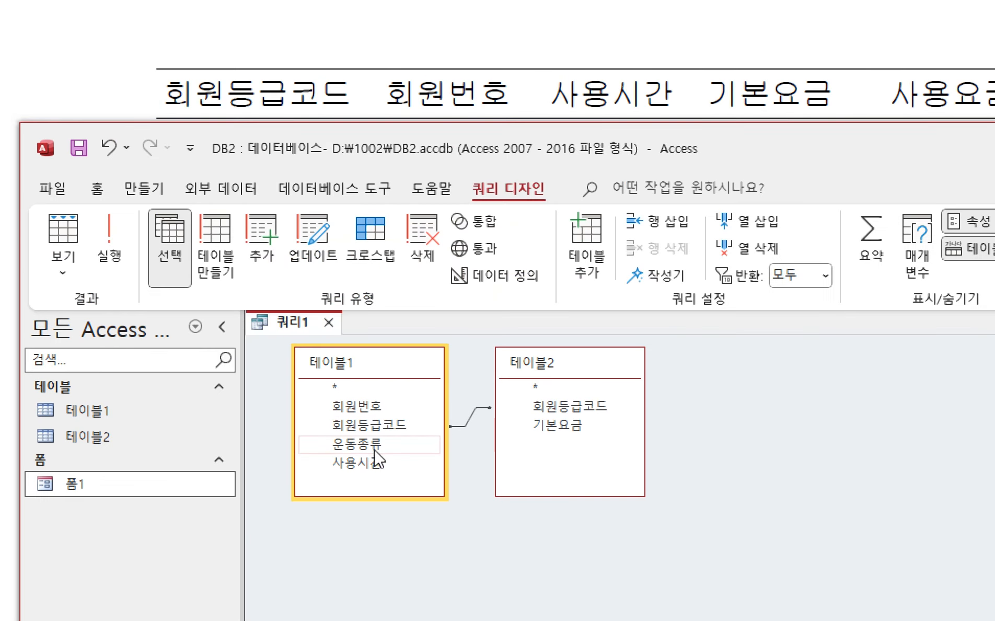
double_click(375, 453)
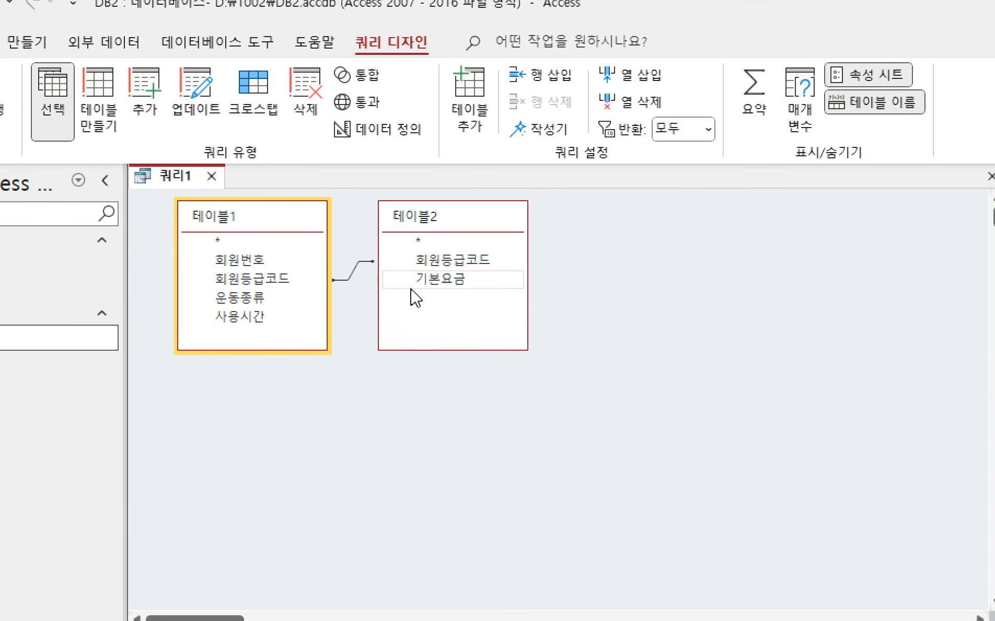
click(542, 529)
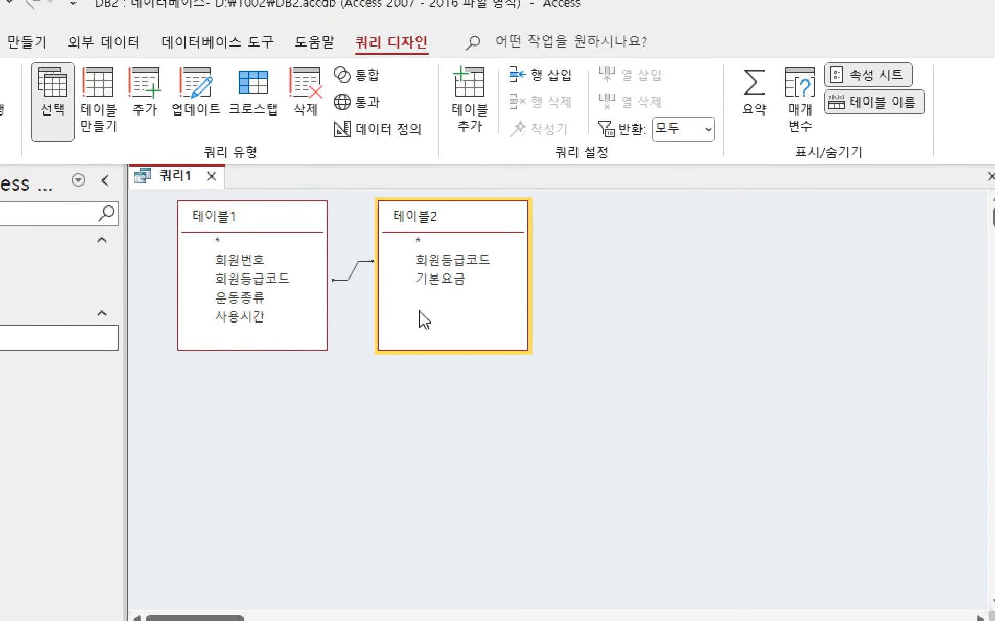
double_click(440, 278)
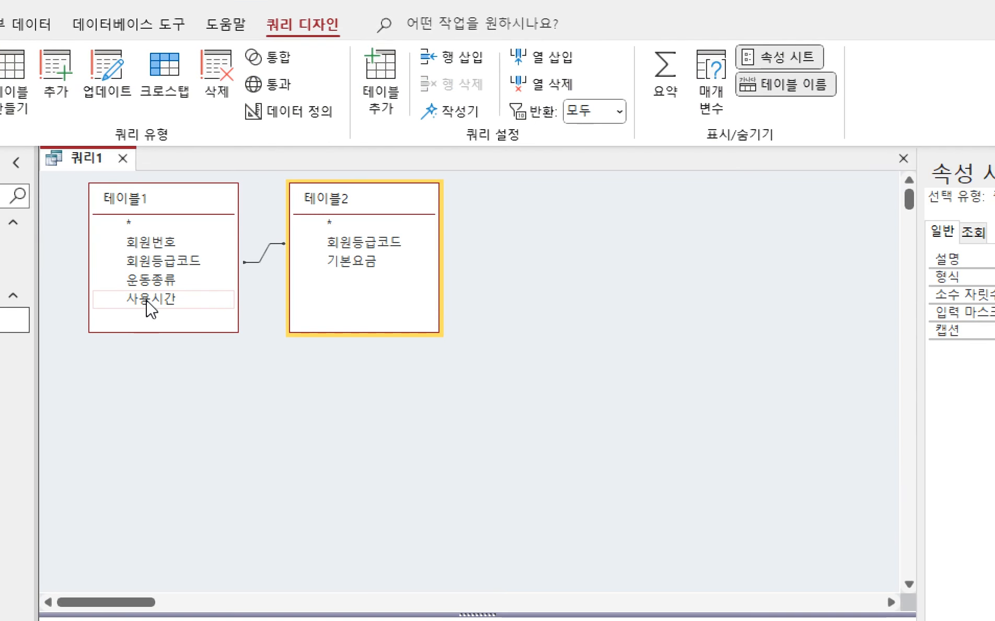
click(151, 299)
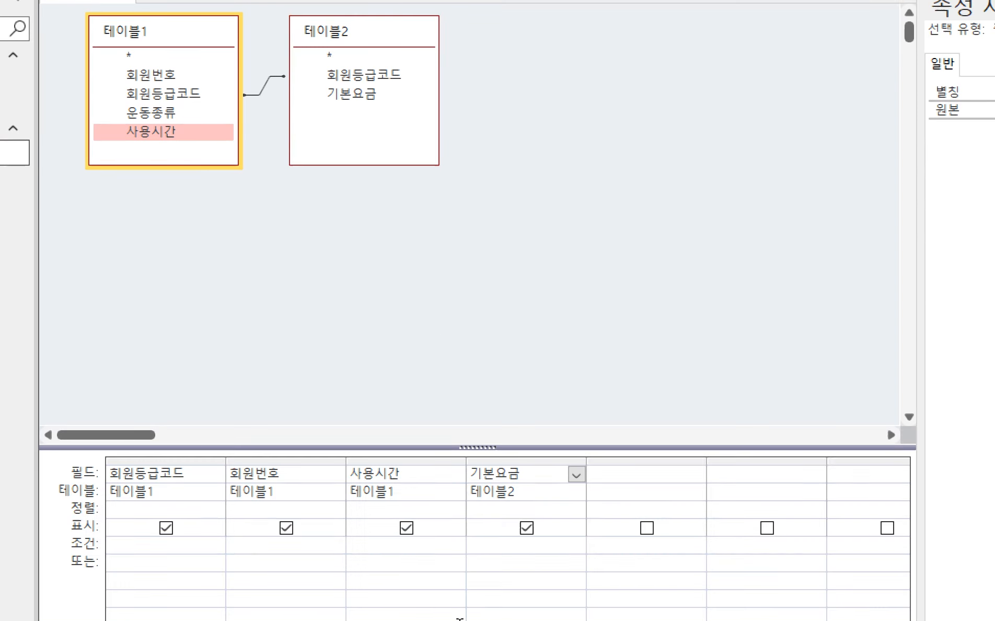
- Start a calculated field named 사용요금 in the fifth query column, using the Zoom editor
click(601, 435)
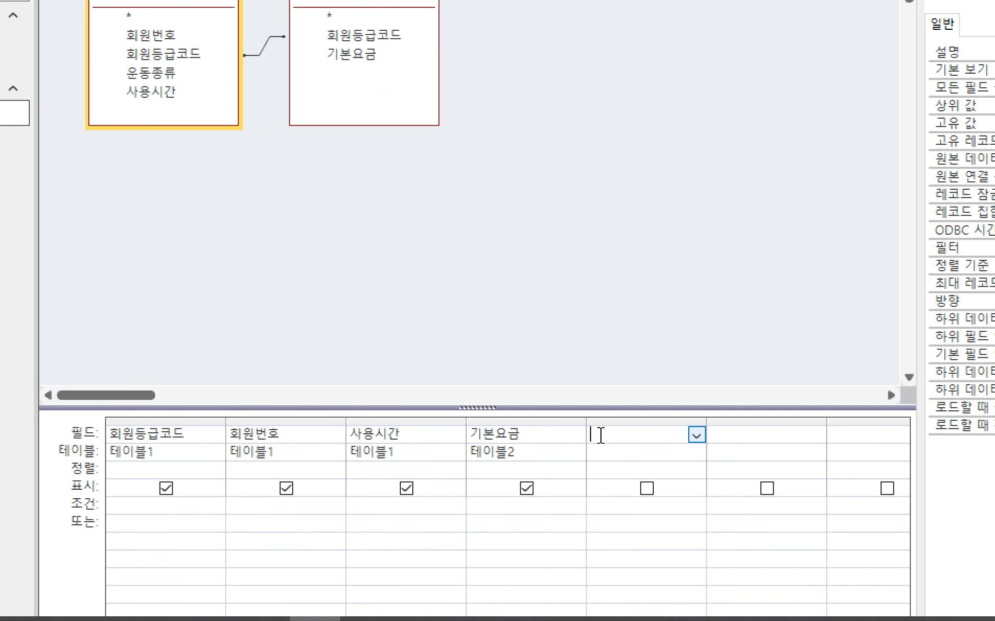
right_click(601, 435)
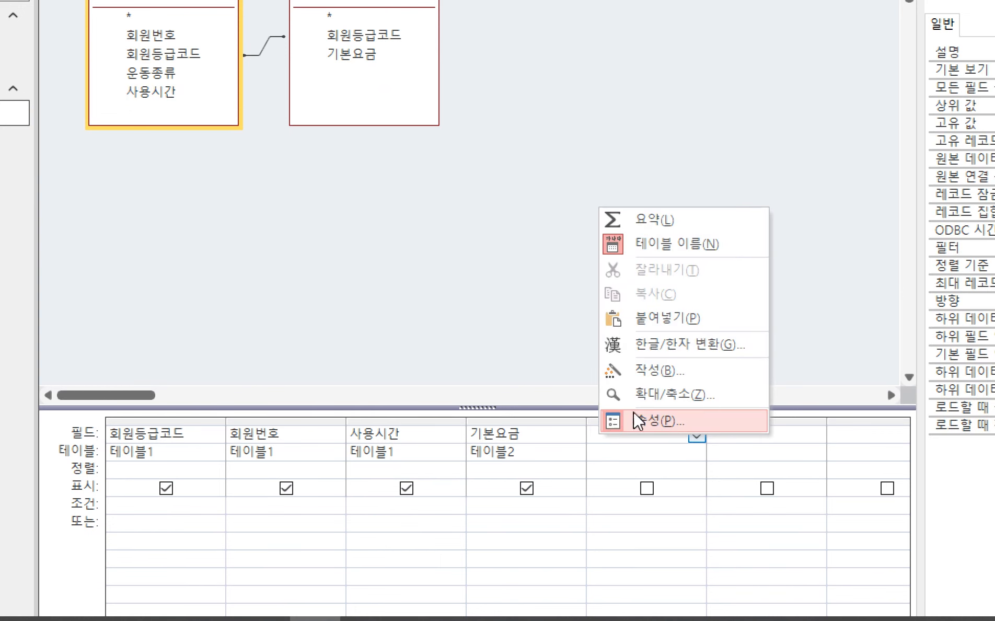
click(642, 394)
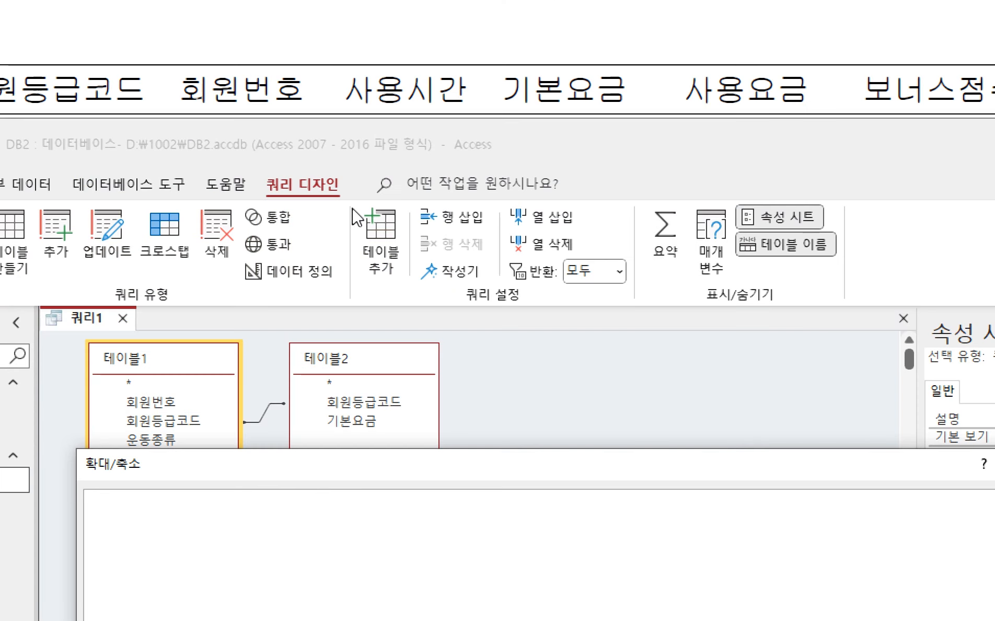
text(상)
text(용요금:)
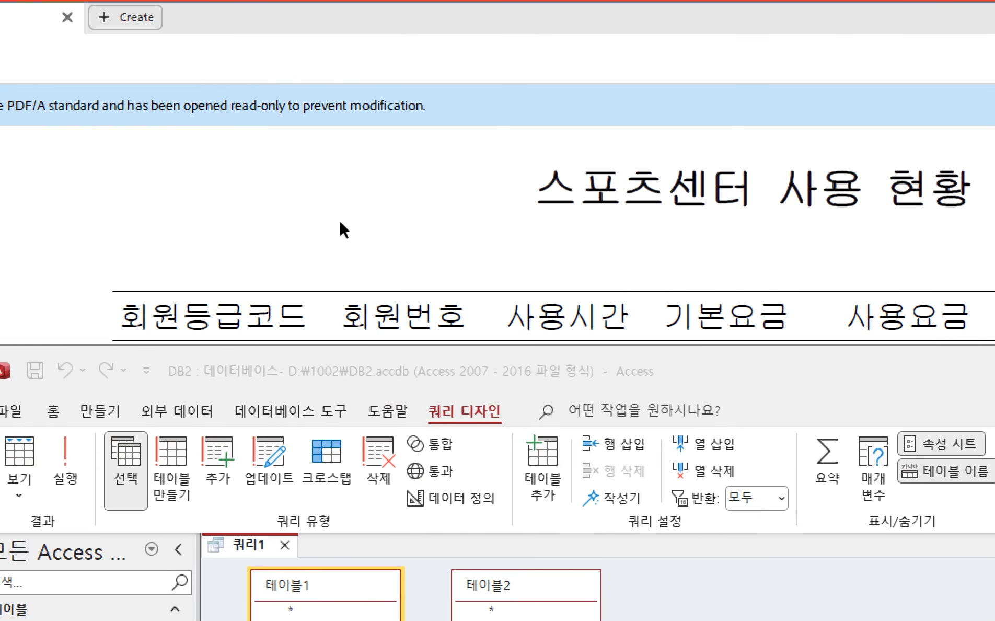
- Look up the formula for 사용요금 in the PDF's processing conditions
click(339, 219)
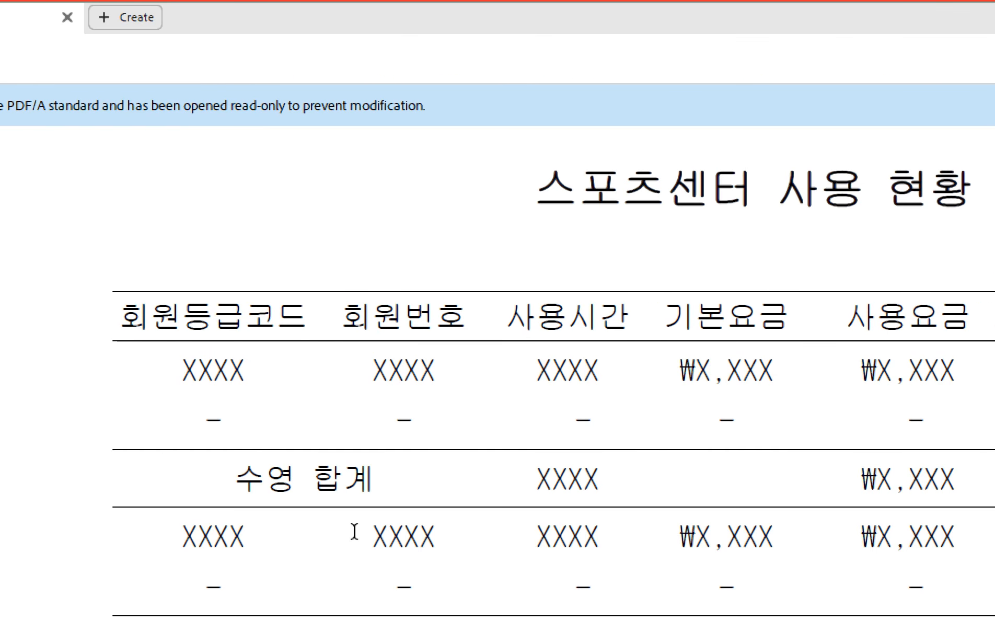
scroll(374, 530, up, 15)
scroll(380, 544, up, 2)
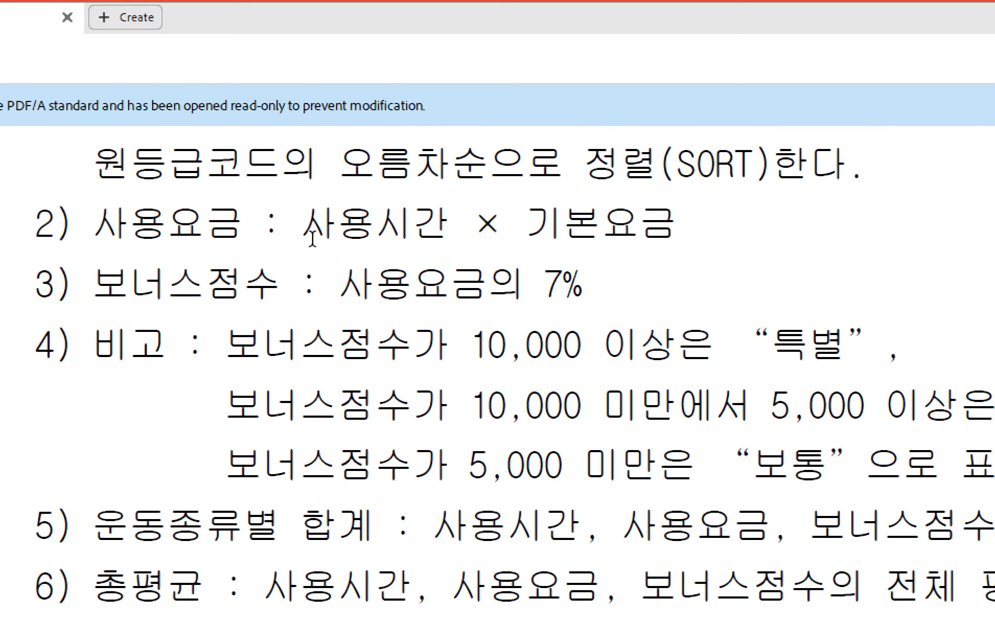
drag(312, 239, 649, 228)
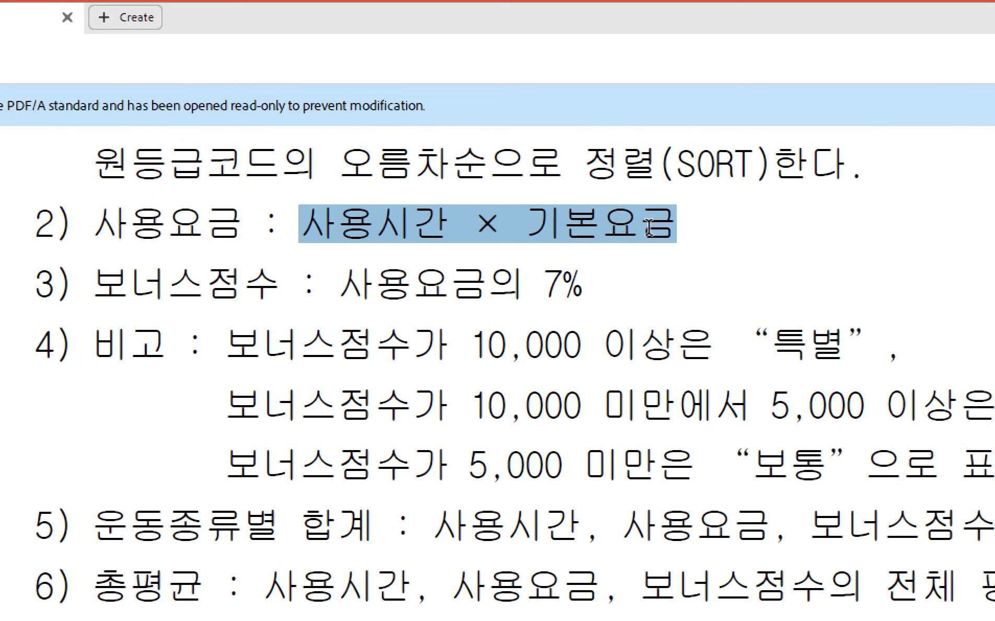
click(677, 230)
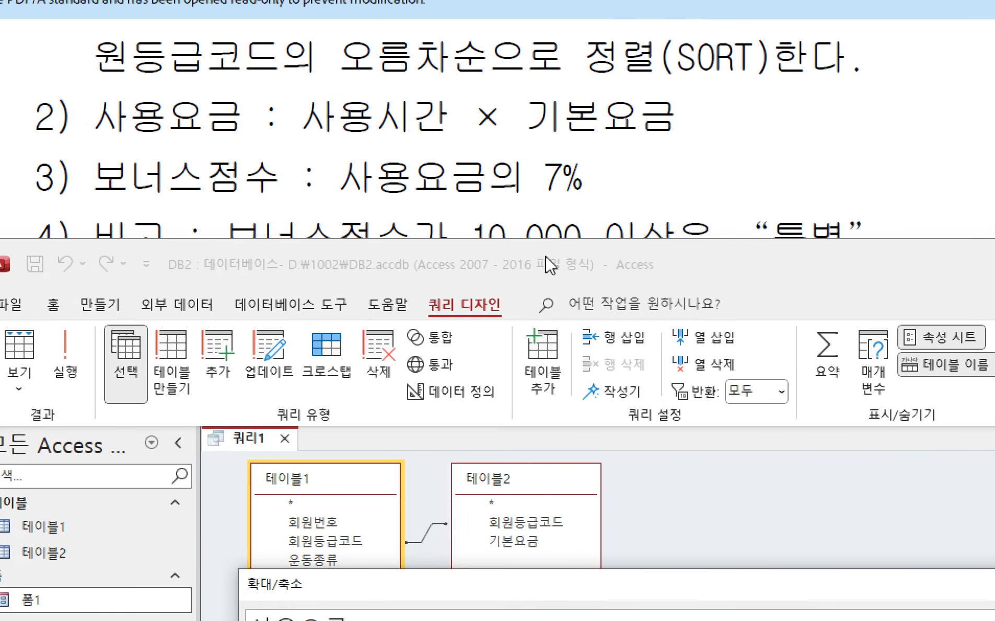
- Complete the calculated field as 사용요금:사용시간*기본요금 and apply it to the query grid
text(:ㅅ)
drag(444, 583, 353, 230)
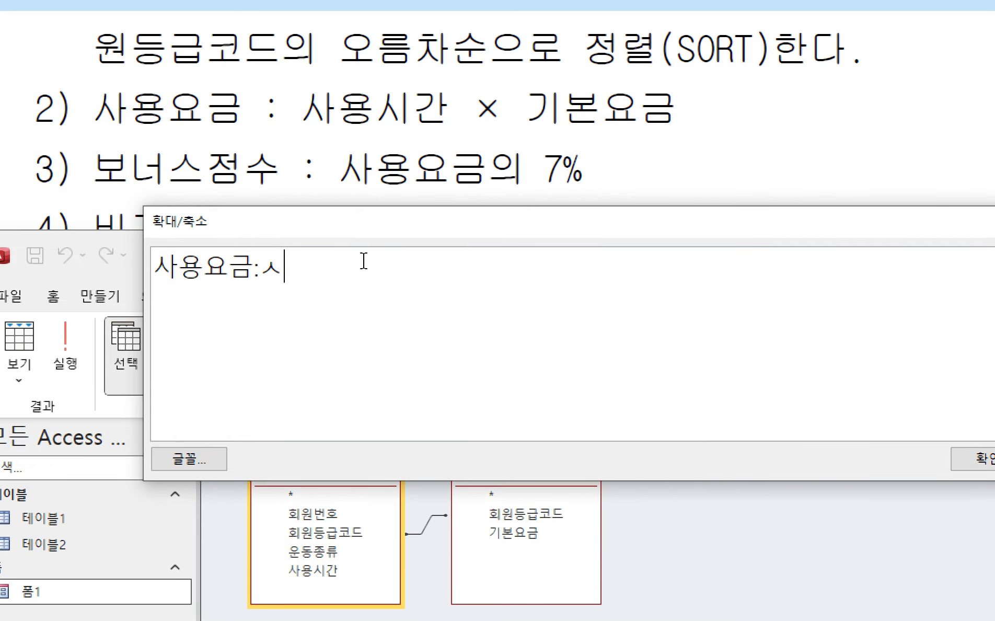
key(BackSpace)
text(사용시간)
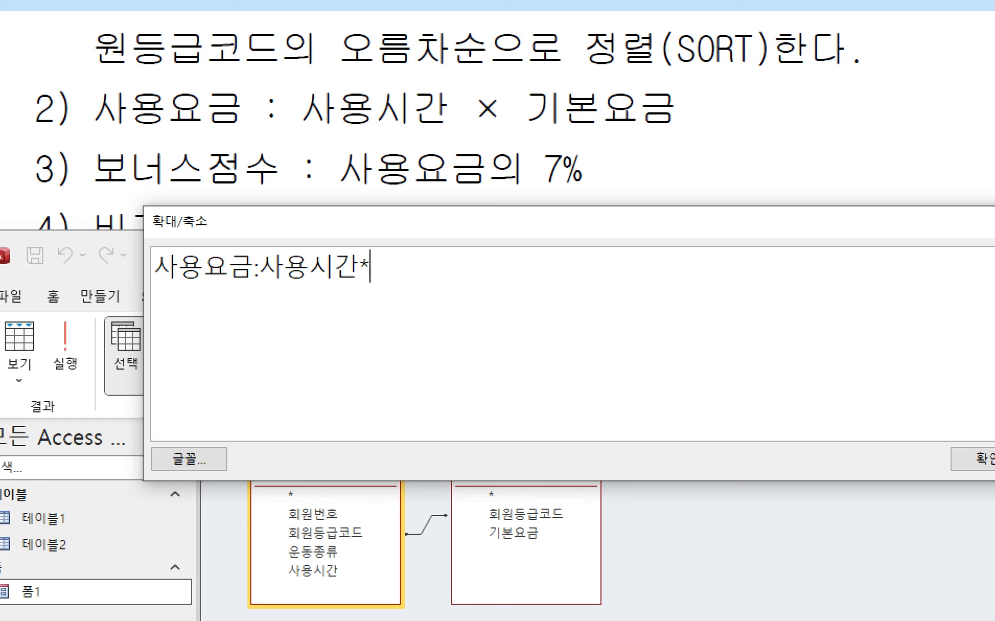
text(*기본요금)
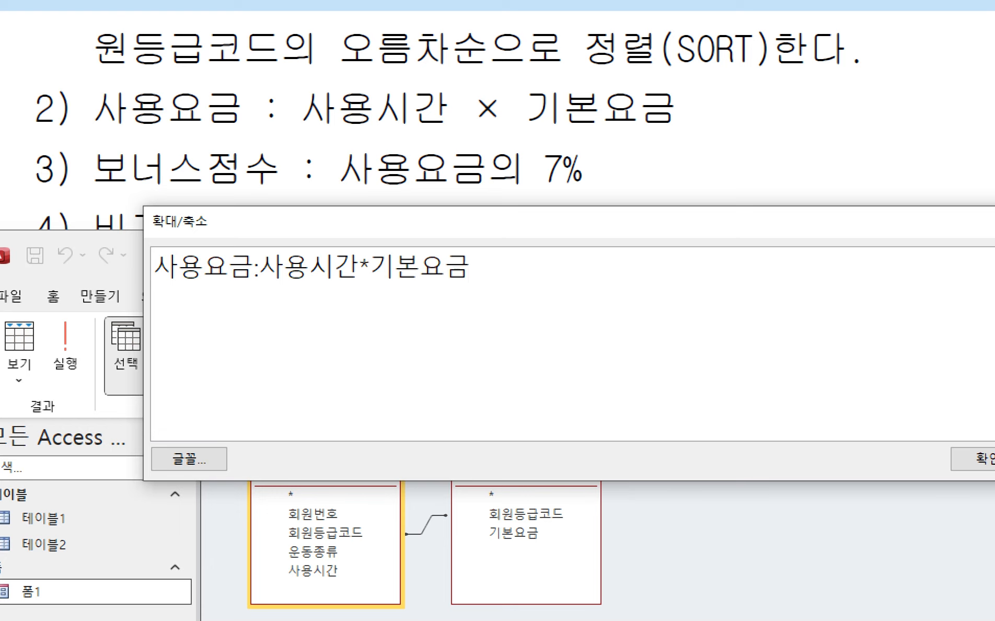
click(970, 460)
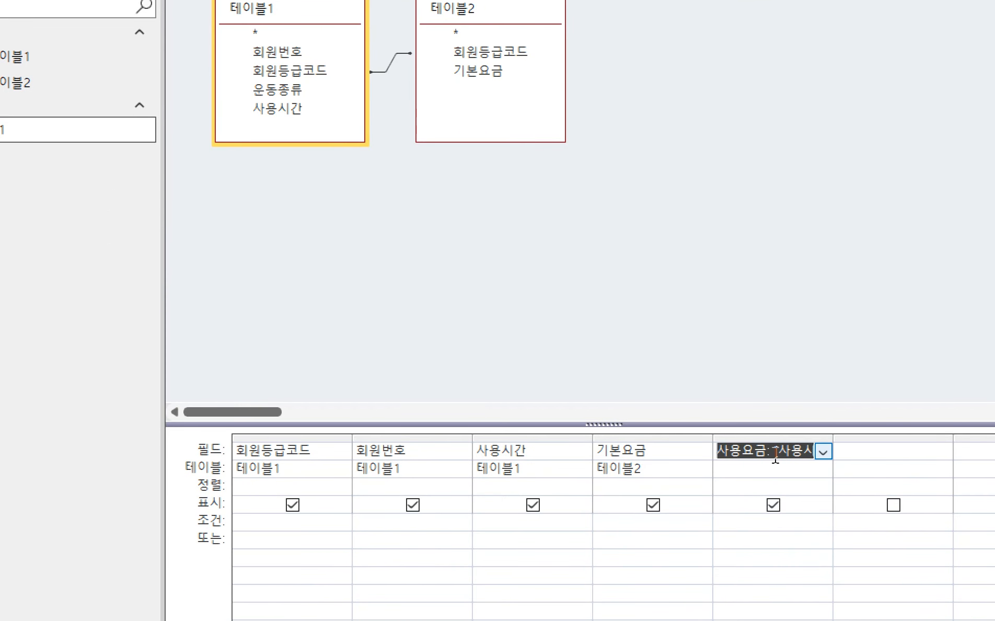
- Review the expression of the calculated field 사용요금 in the Zoom editor
right_click(771, 454)
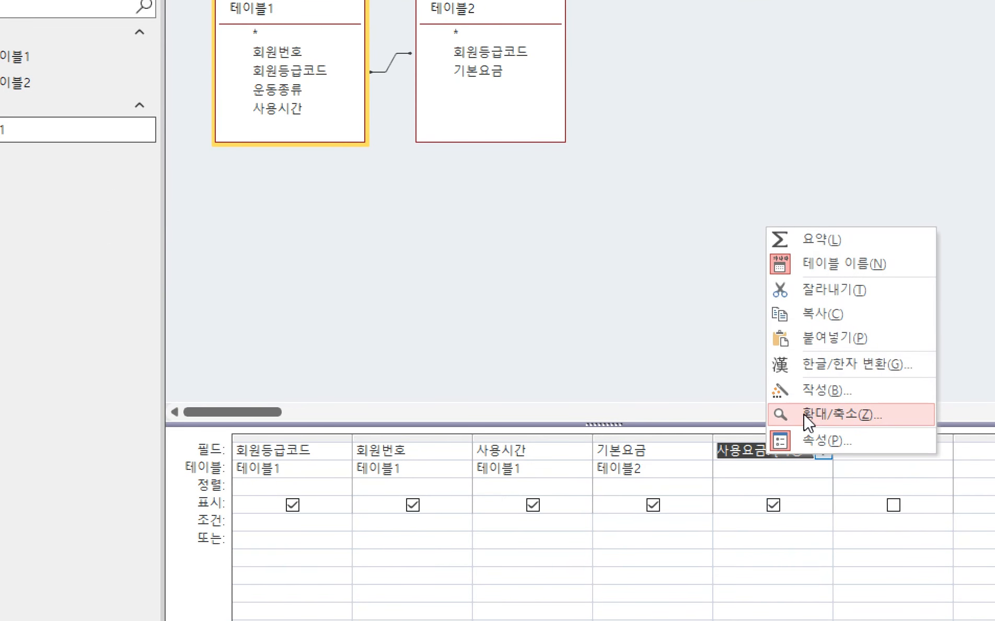
click(780, 414)
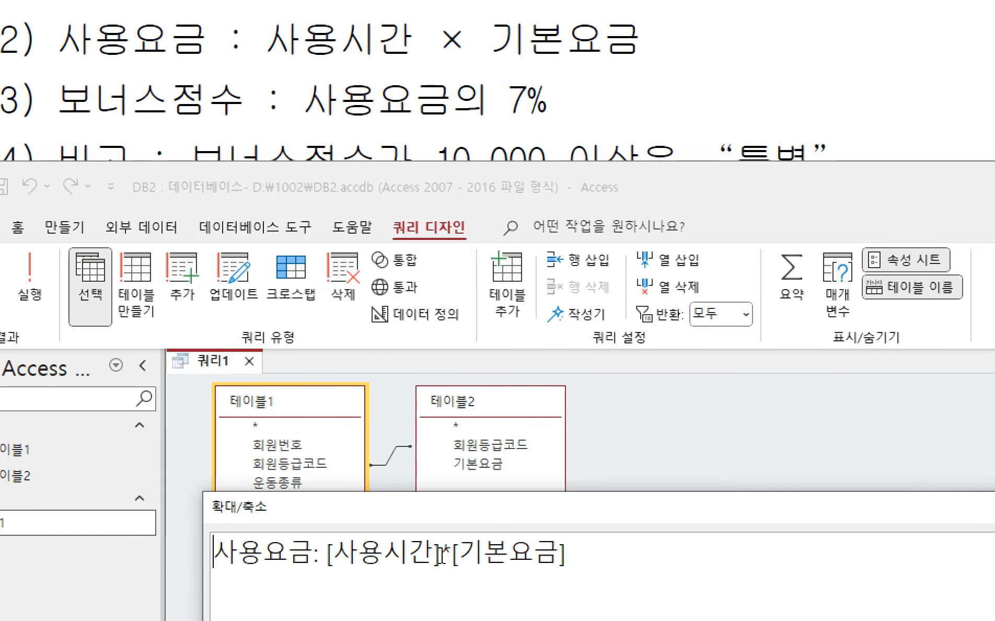
drag(441, 553, 328, 550)
drag(453, 567, 573, 562)
click(573, 561)
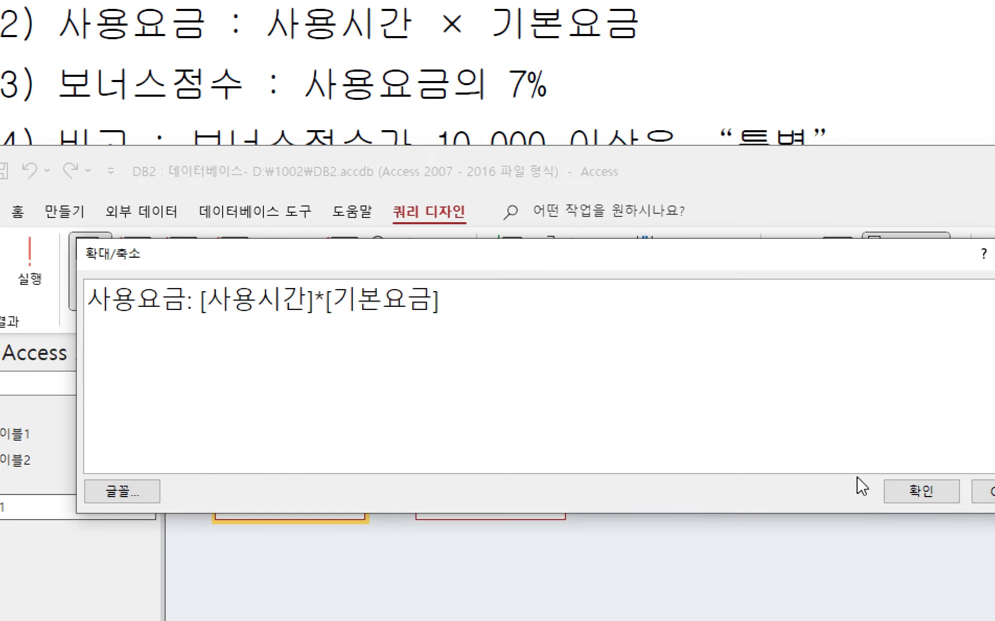
click(902, 491)
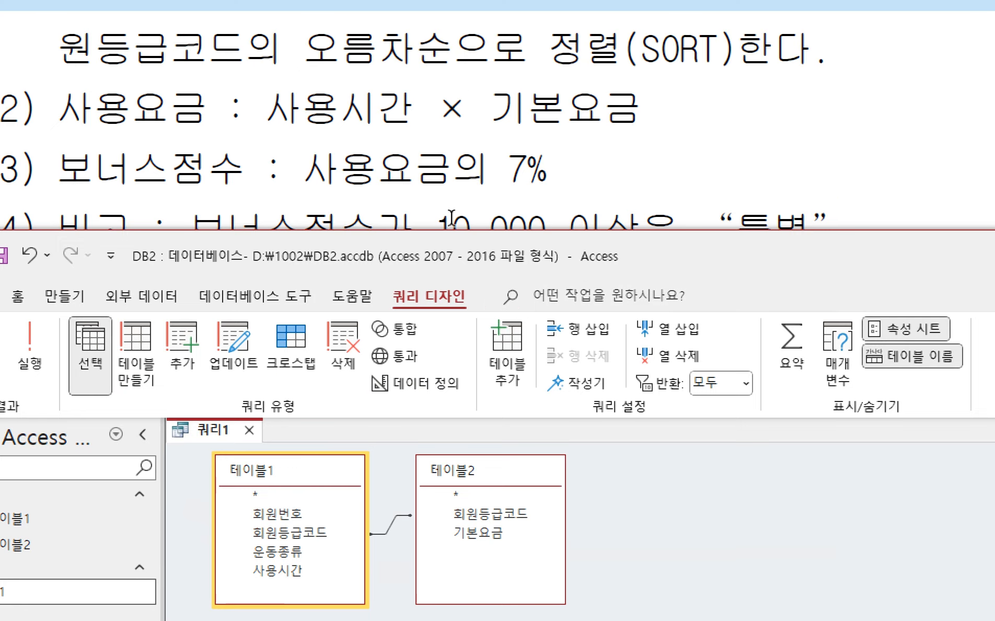
- Check the report layout in the PDF for the column that follows 사용요금
scroll(475, 479, down, 10)
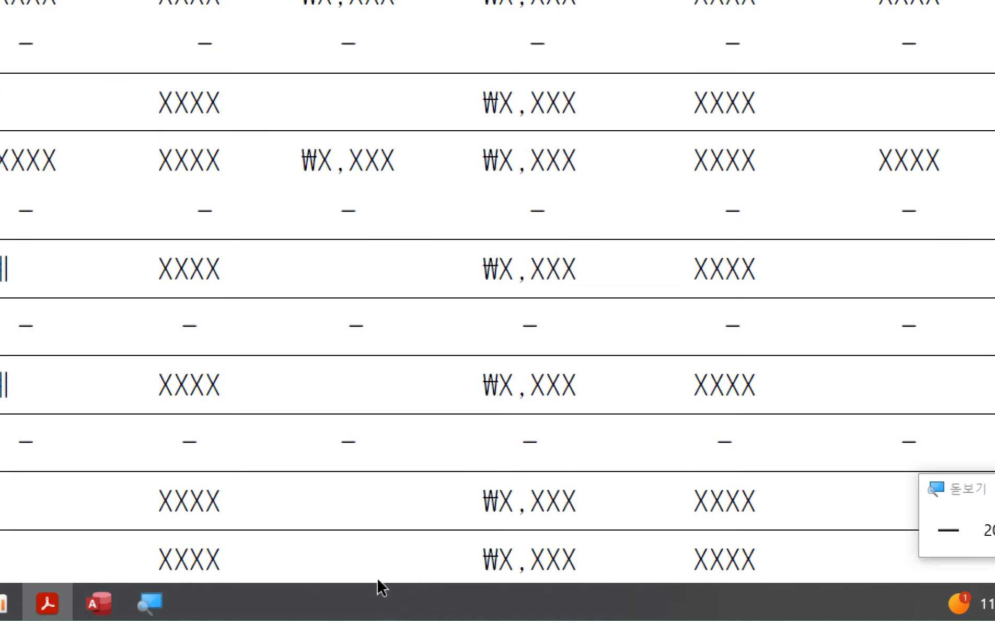
click(149, 597)
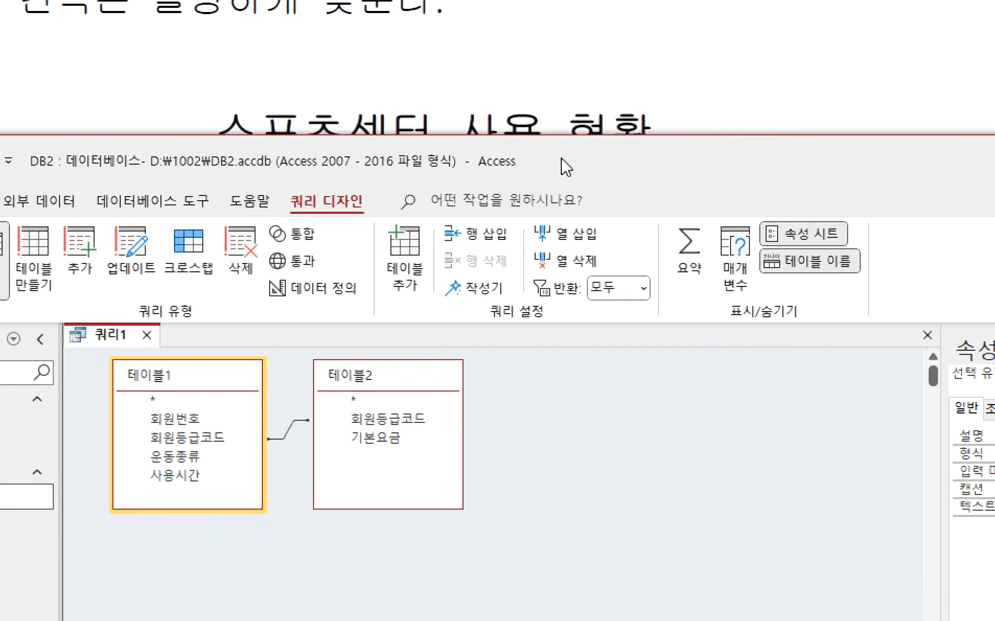
drag(567, 167, 540, 324)
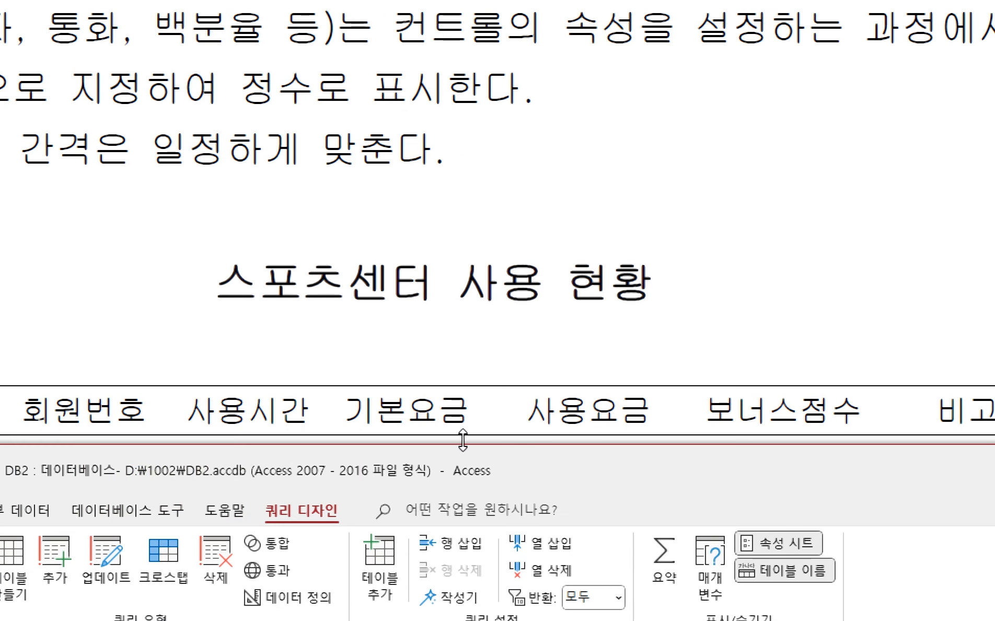
drag(462, 441, 460, 289)
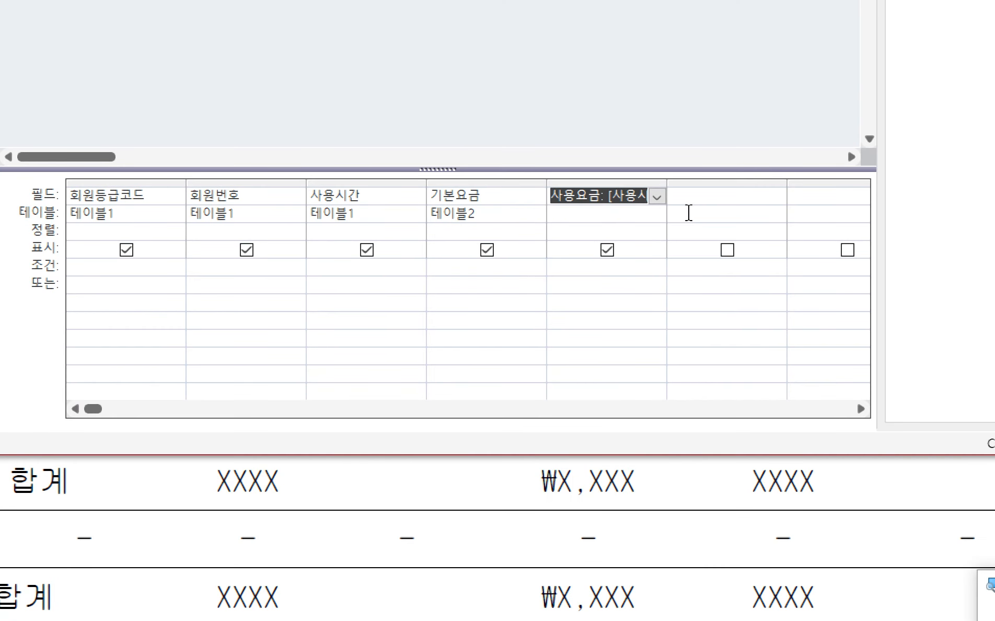
- Start a calculated field named 보너스점수 in the sixth query column, using the Zoom editor
click(692, 196)
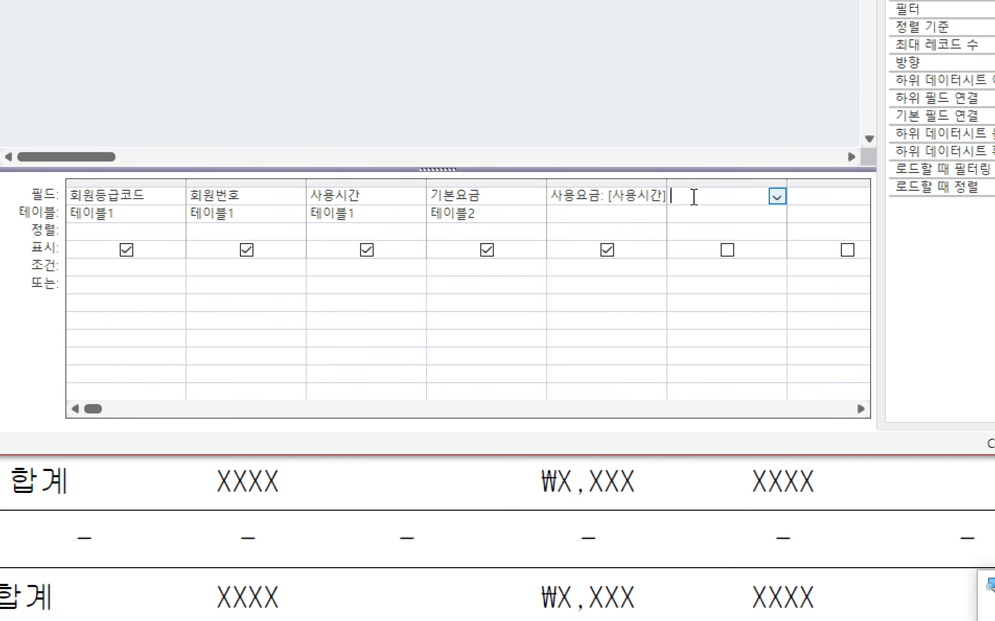
right_click(692, 196)
click(738, 387)
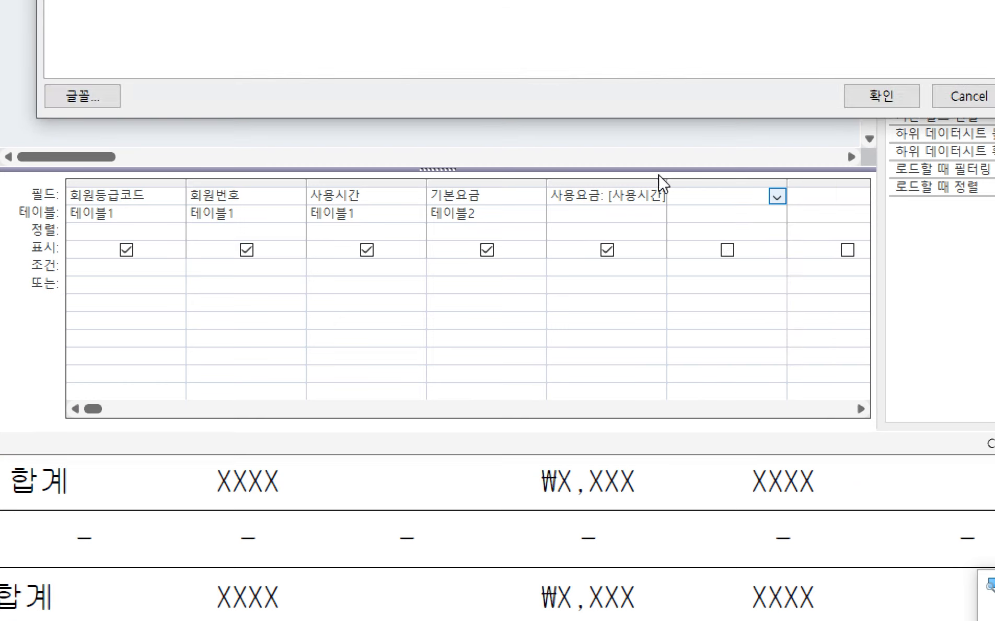
text(보너스점수:)
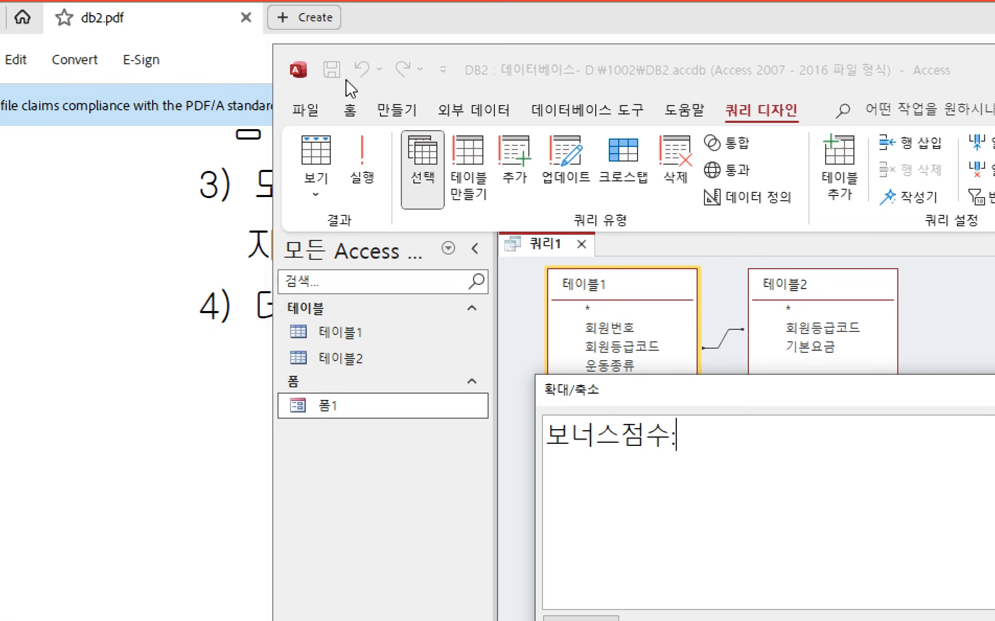
- Look up the formula for 보너스점수 in the PDF's processing conditions and return to the Access query
click(229, 274)
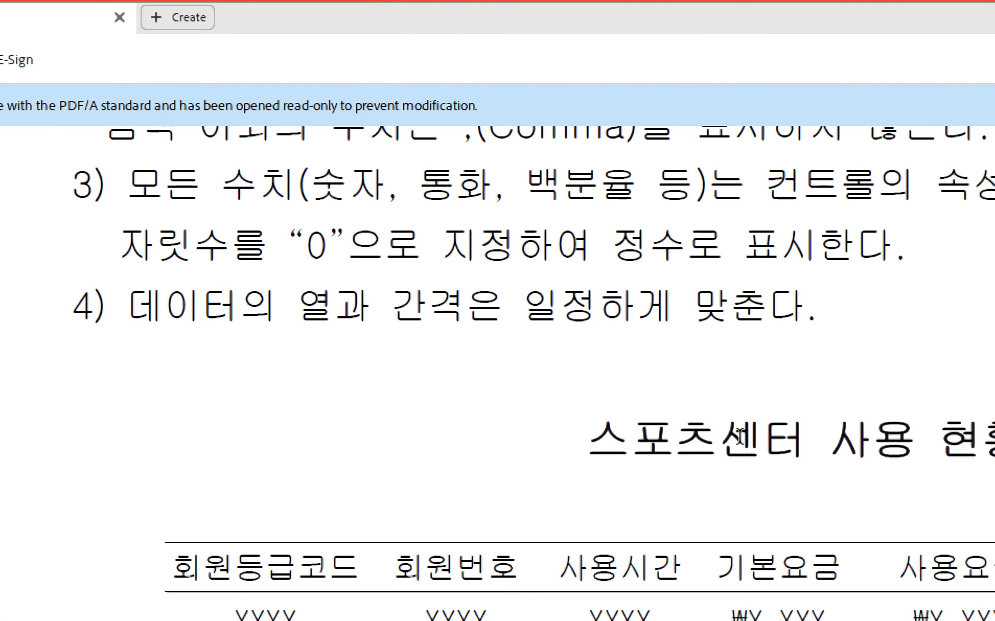
scroll(684, 502, up, 10)
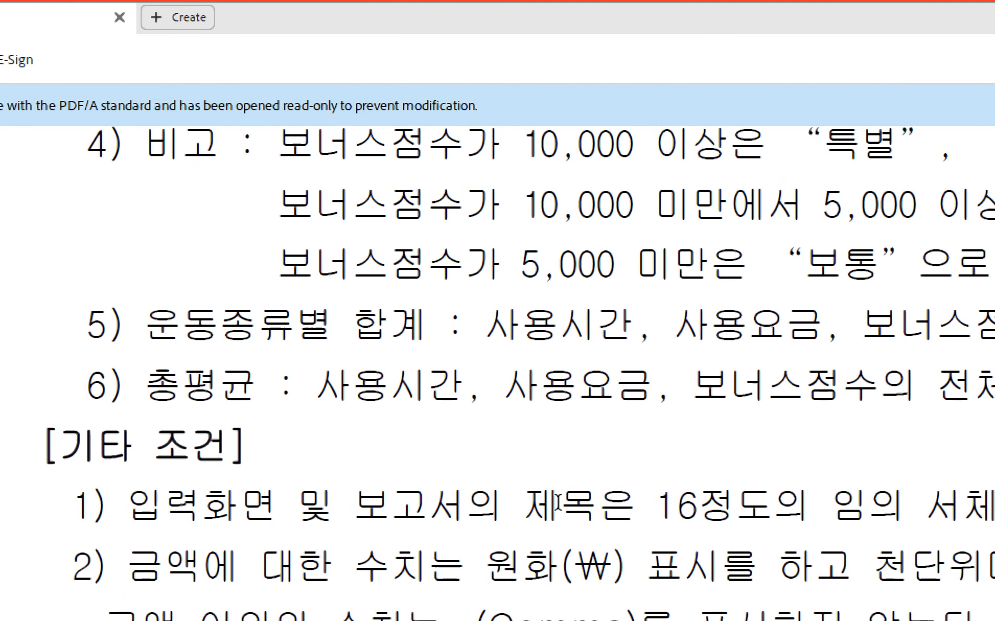
scroll(559, 502, up, 4)
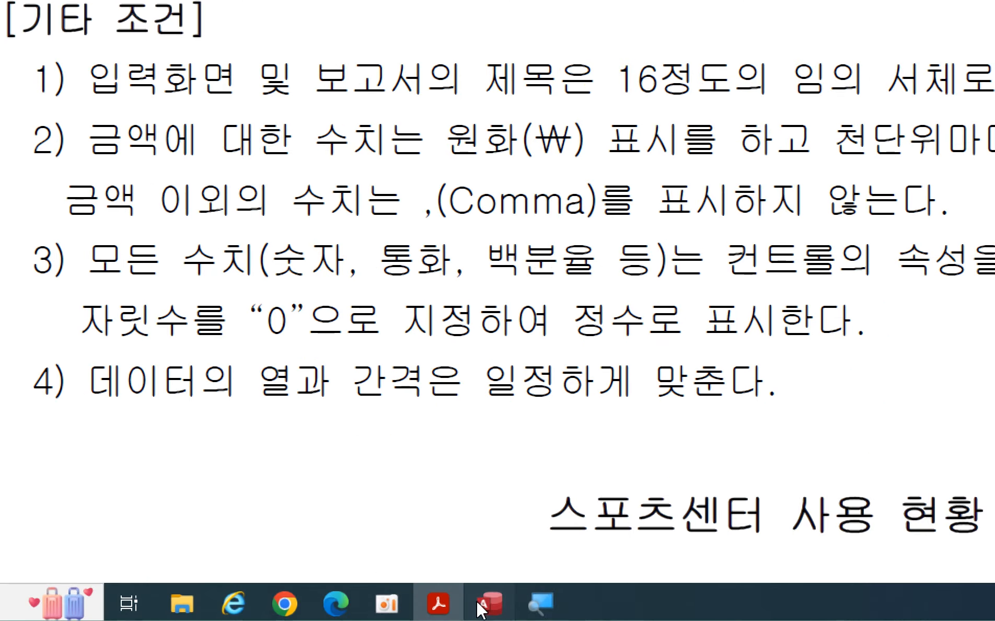
click(473, 604)
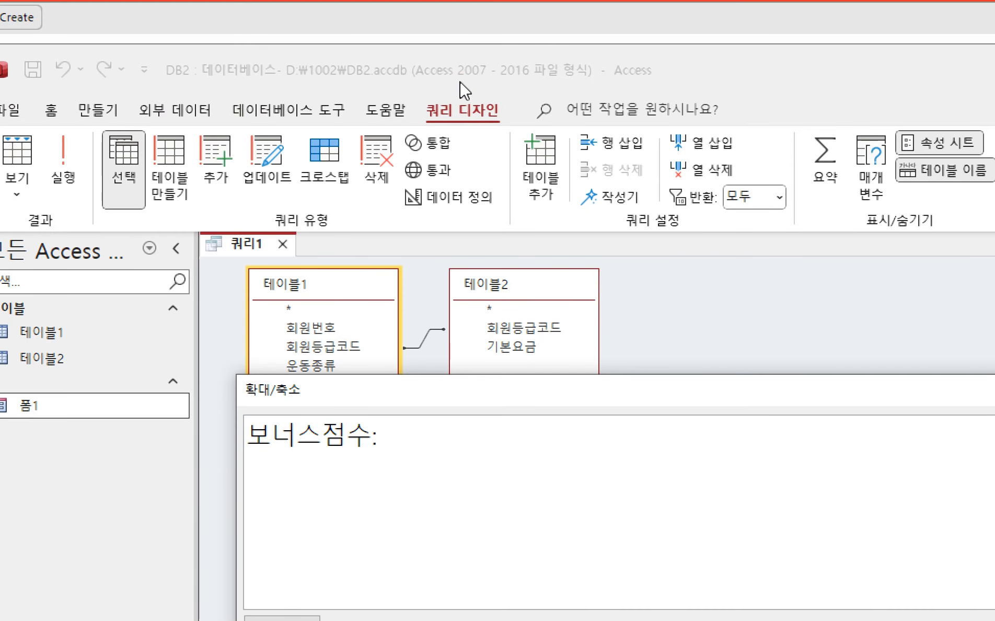
click(515, 24)
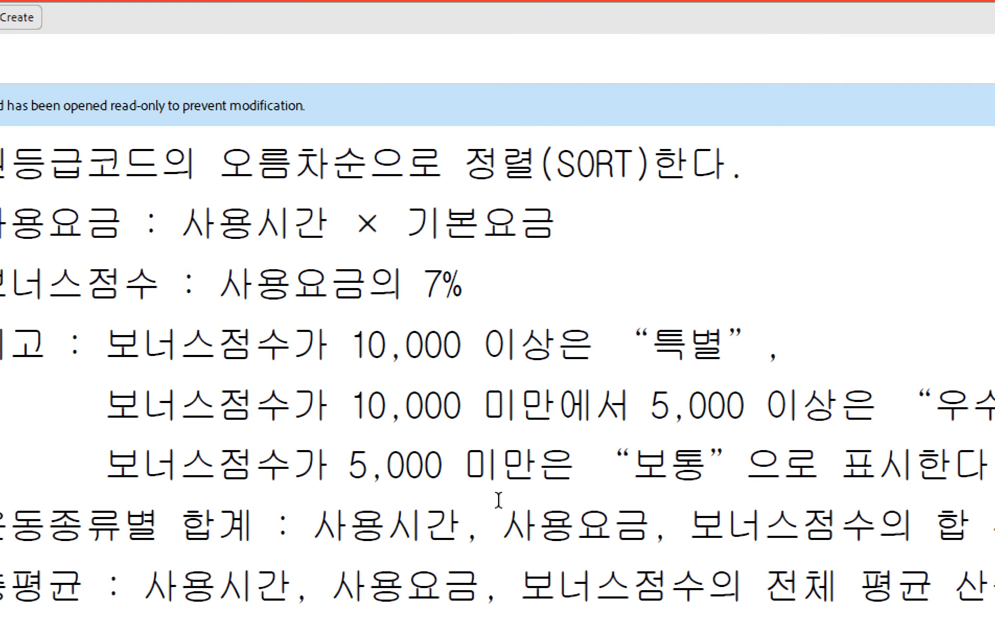
scroll(502, 507, down, 2)
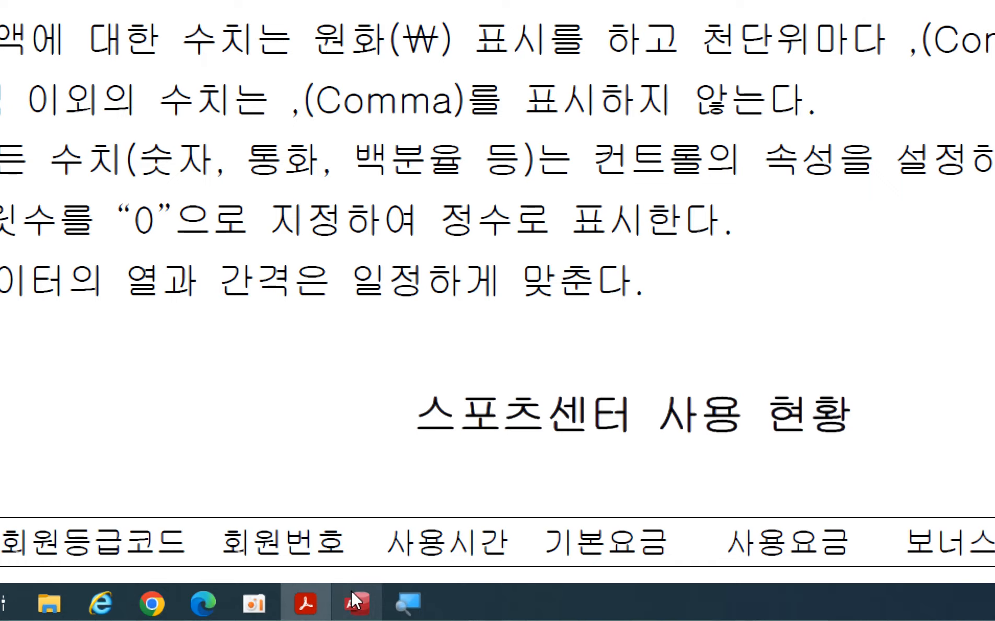
click(351, 596)
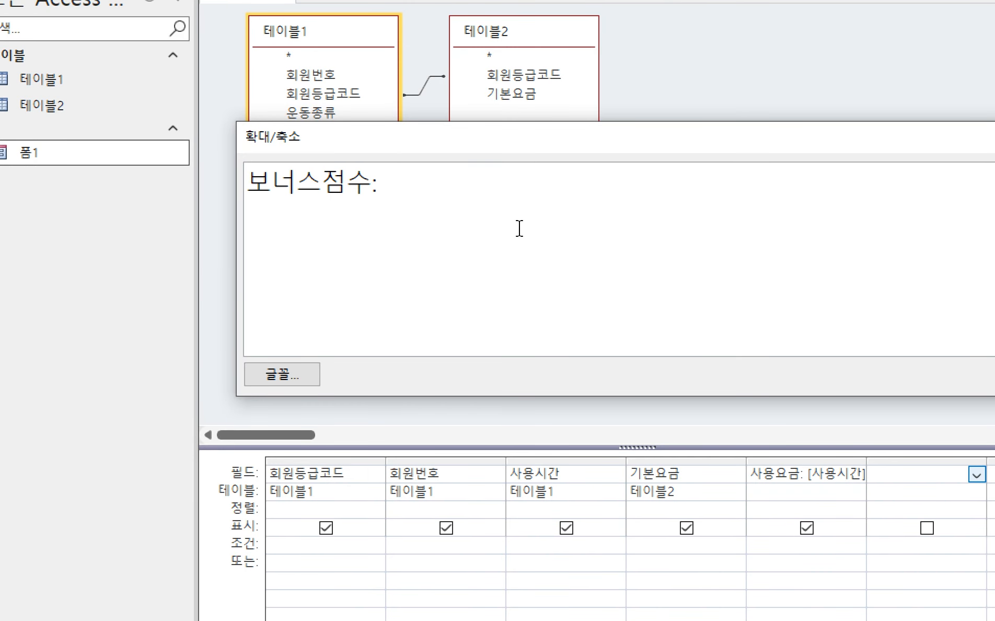
- Complete the calculated field as 보너스점수:사용요금*7/100 and apply it to the query grid
text(사용요금)
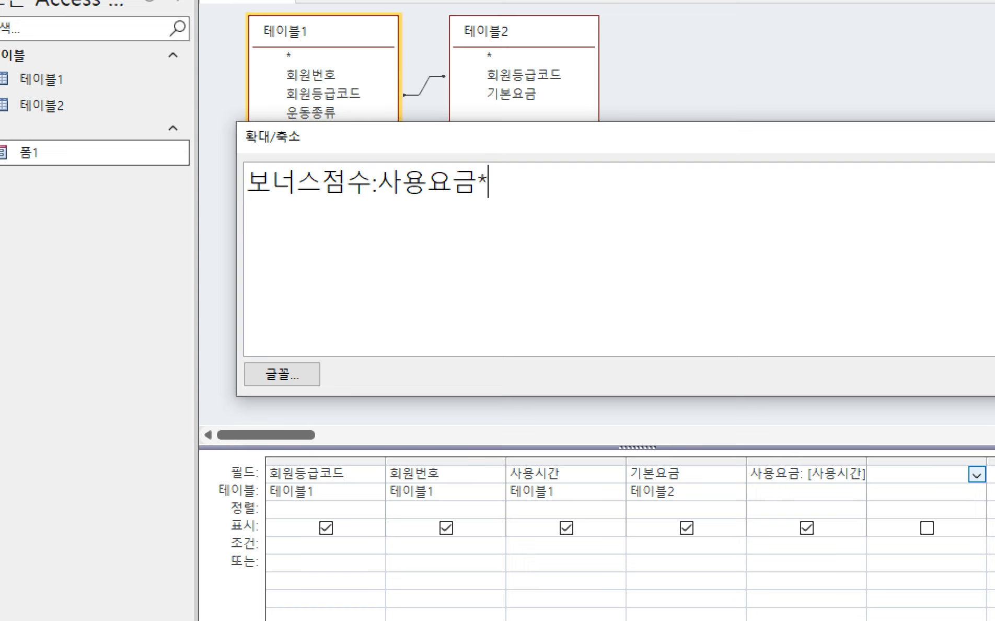
text(*7/100)
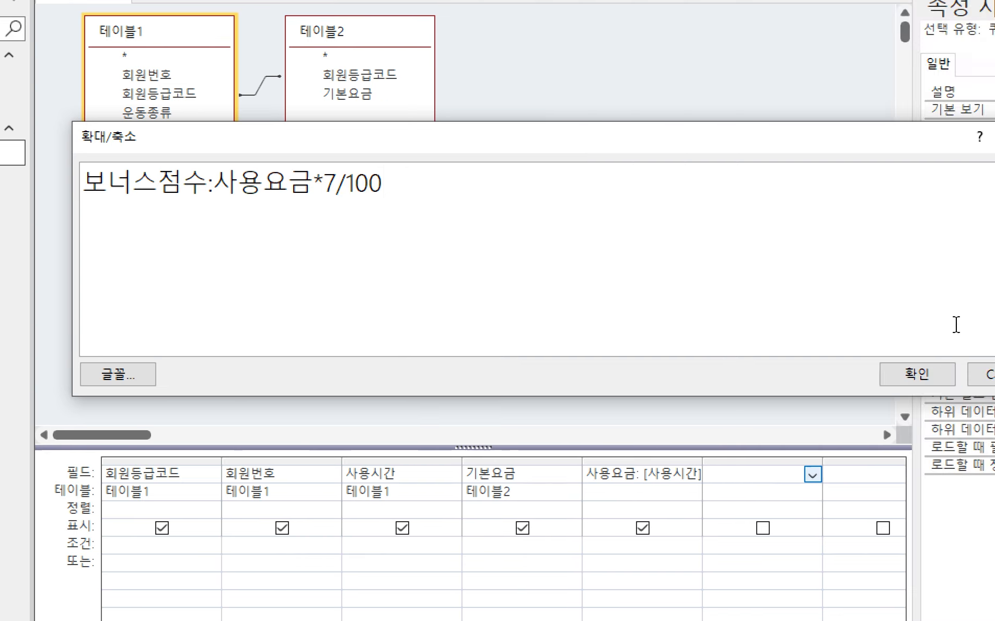
click(906, 378)
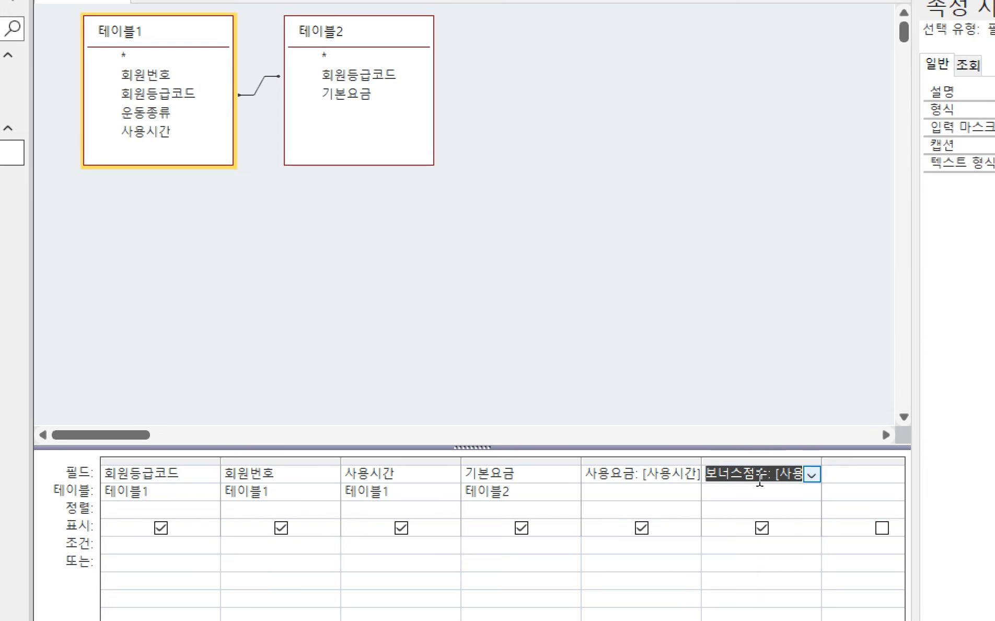
- Review the expression of the calculated field 보너스점수 in the Zoom editor
right_click(757, 477)
click(785, 563)
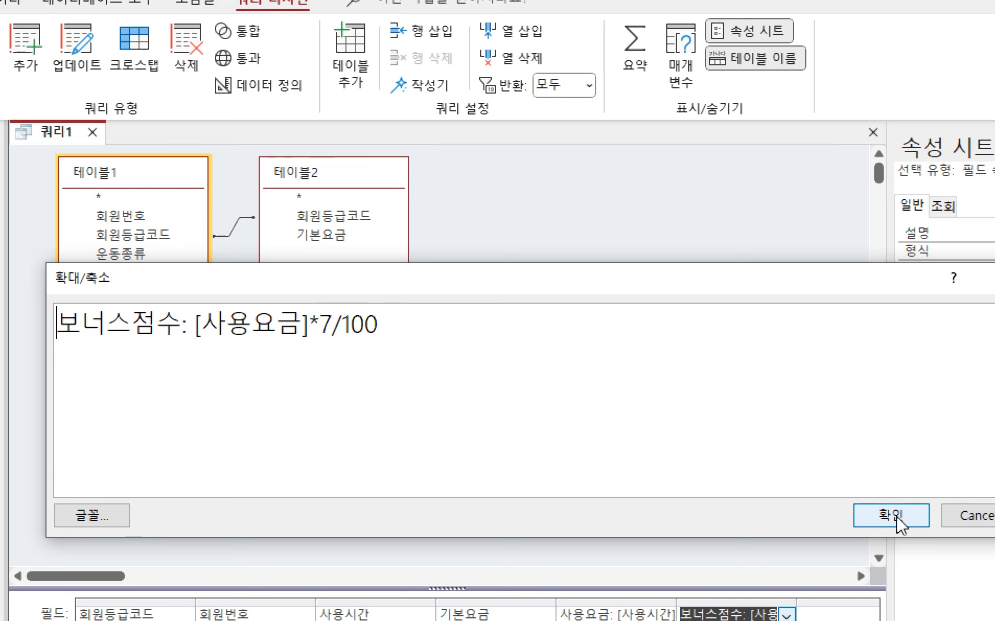
click(898, 516)
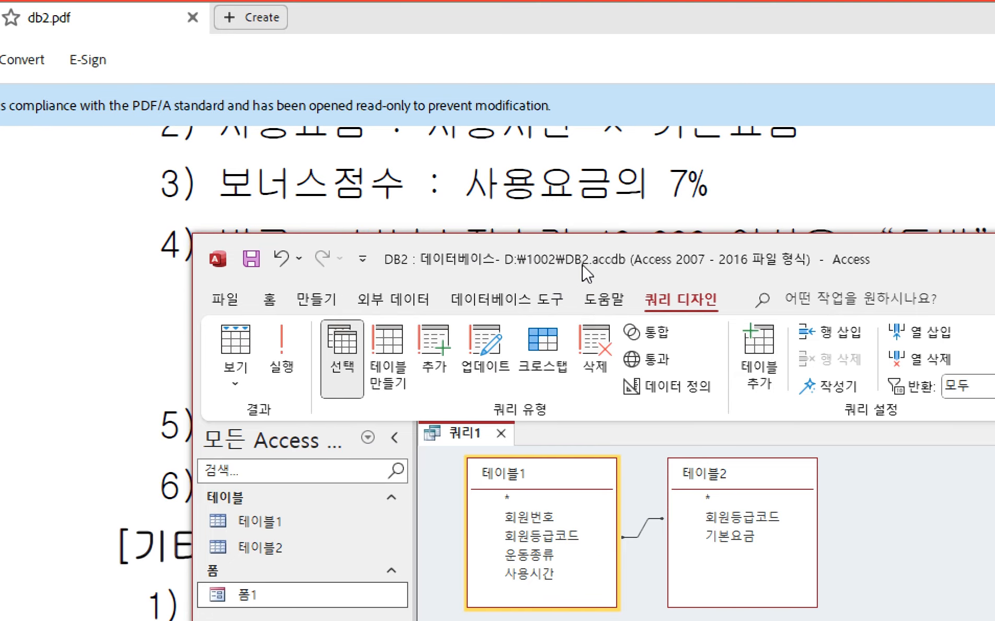
- Check the PDF's report layout for the column after 보너스점수 and return to the Access query
drag(583, 265, 437, 373)
click(637, 270)
scroll(758, 481, down, 8)
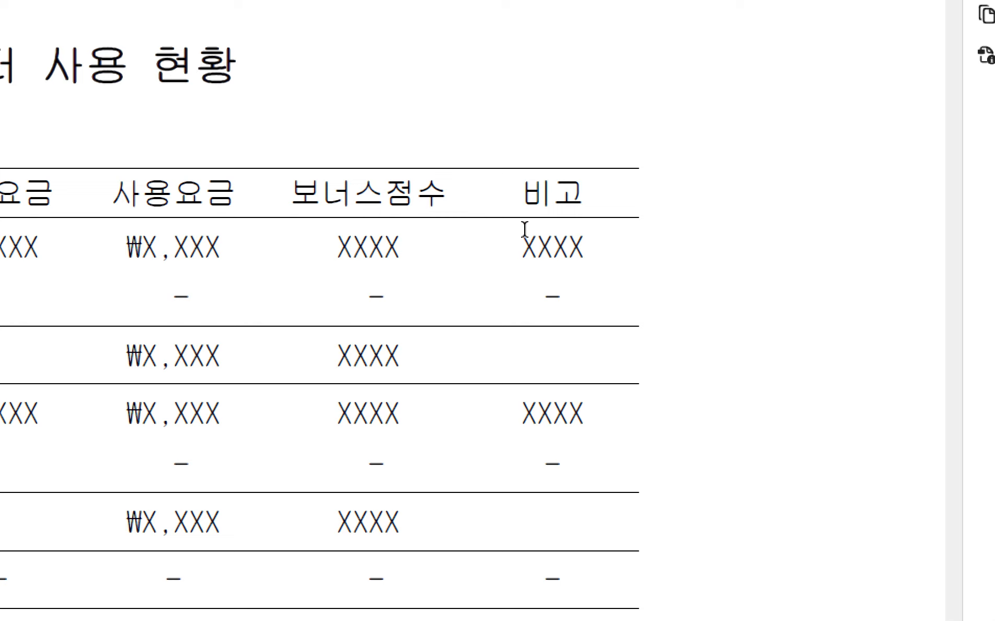
click(520, 601)
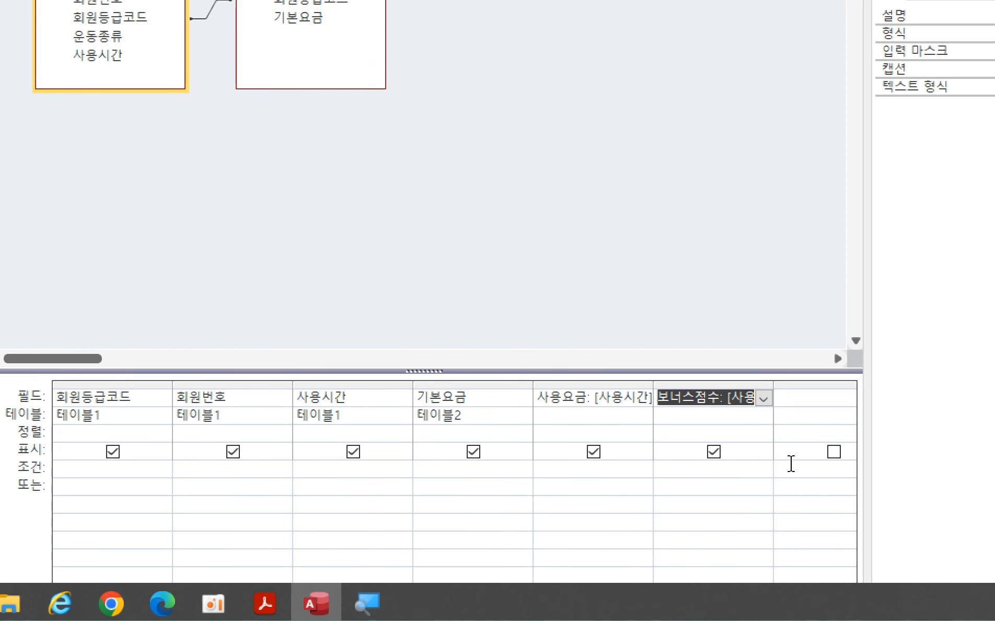
- Start a calculated field named 비고 in the seventh query column, using the Zoom editor
click(792, 400)
right_click(704, 400)
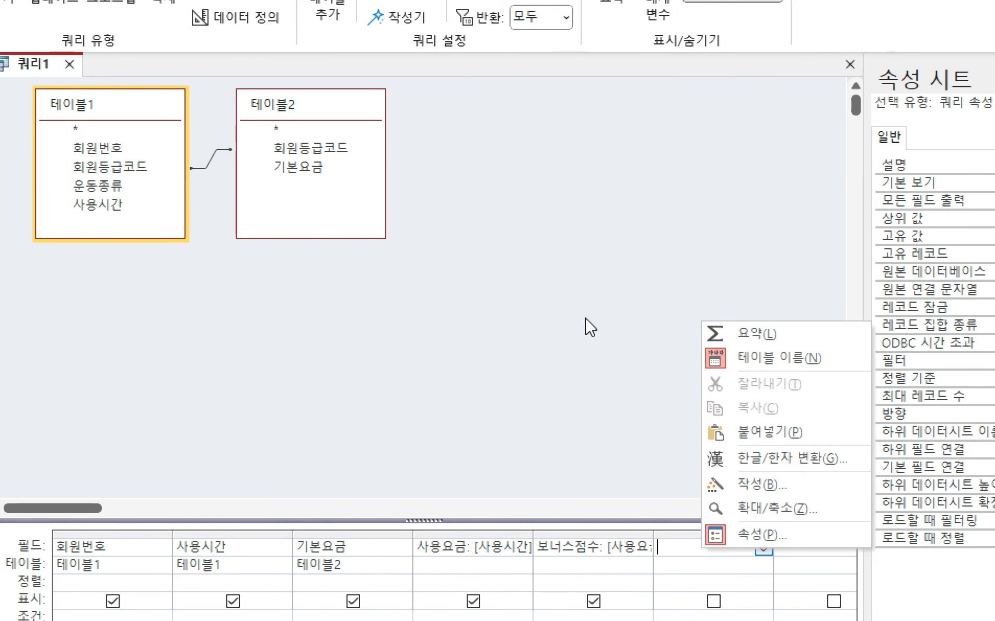
click(764, 507)
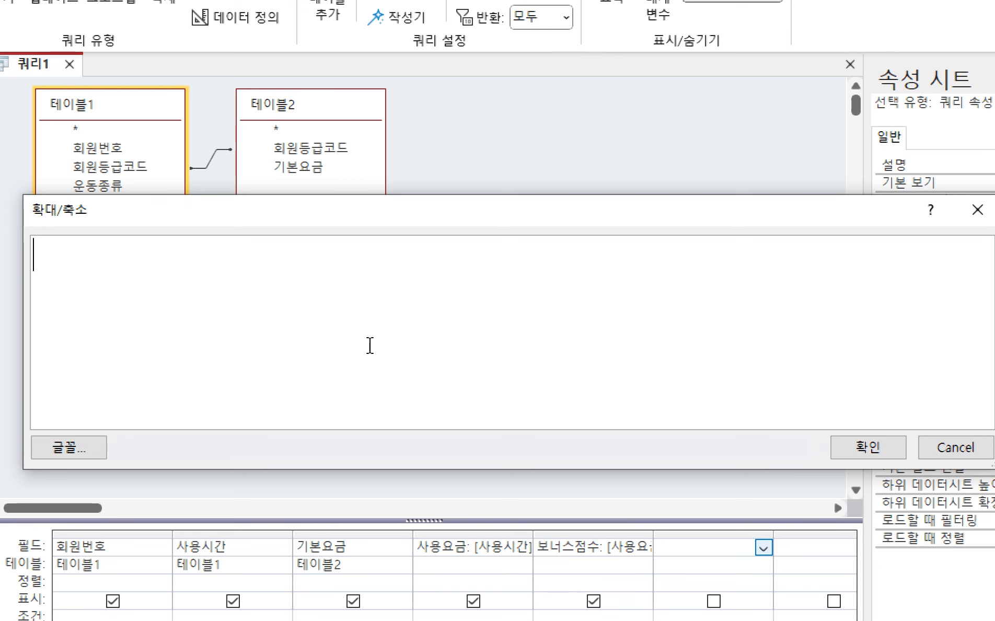
text(비고:)
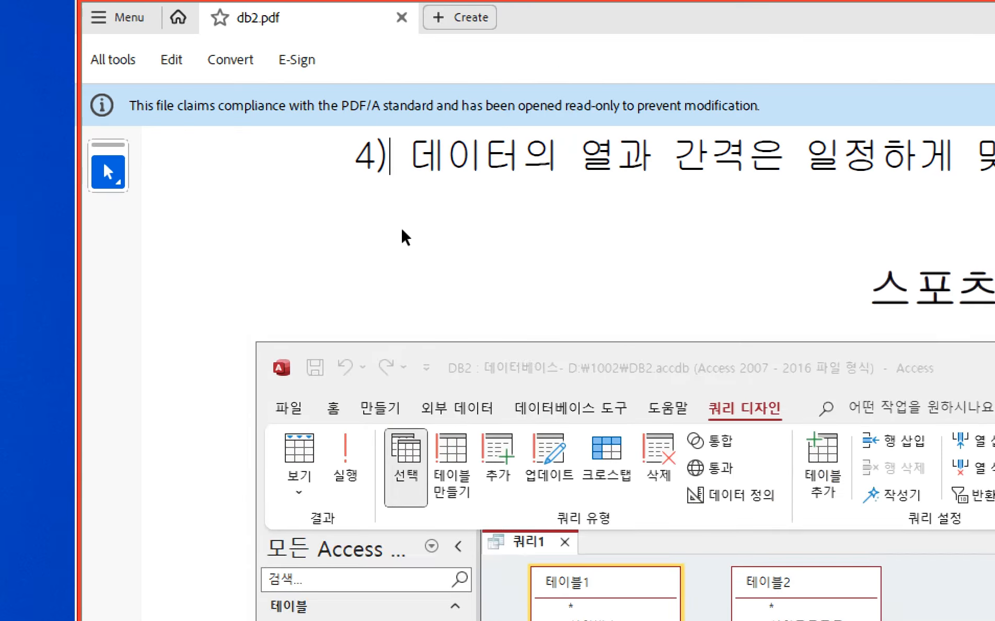
- Look up the grading conditions for 비고 in the PDF and return to the Access Zoom editor
click(402, 231)
scroll(792, 579, up, 2)
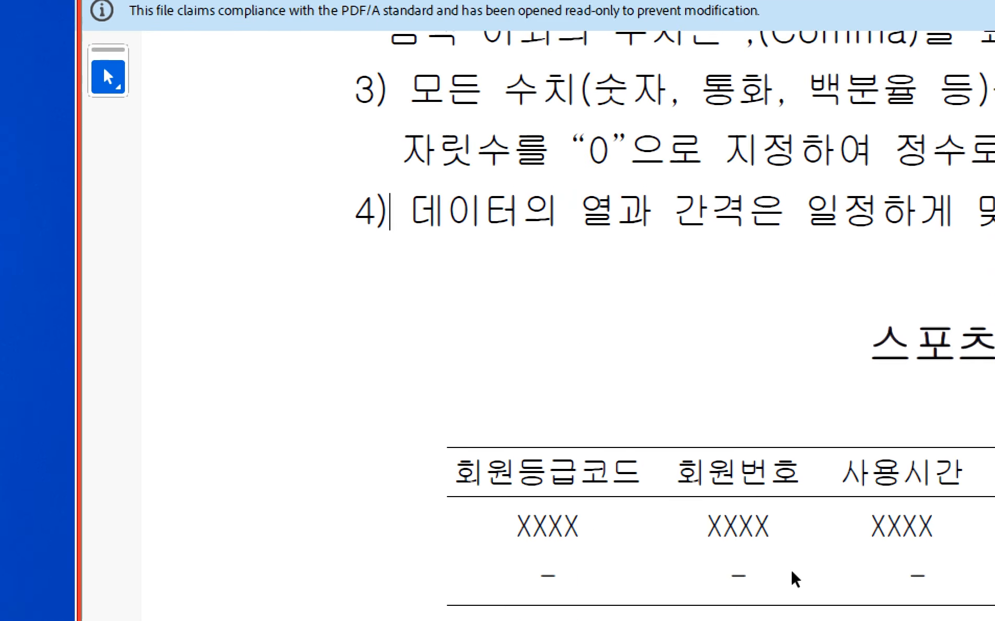
scroll(795, 575, up, 10)
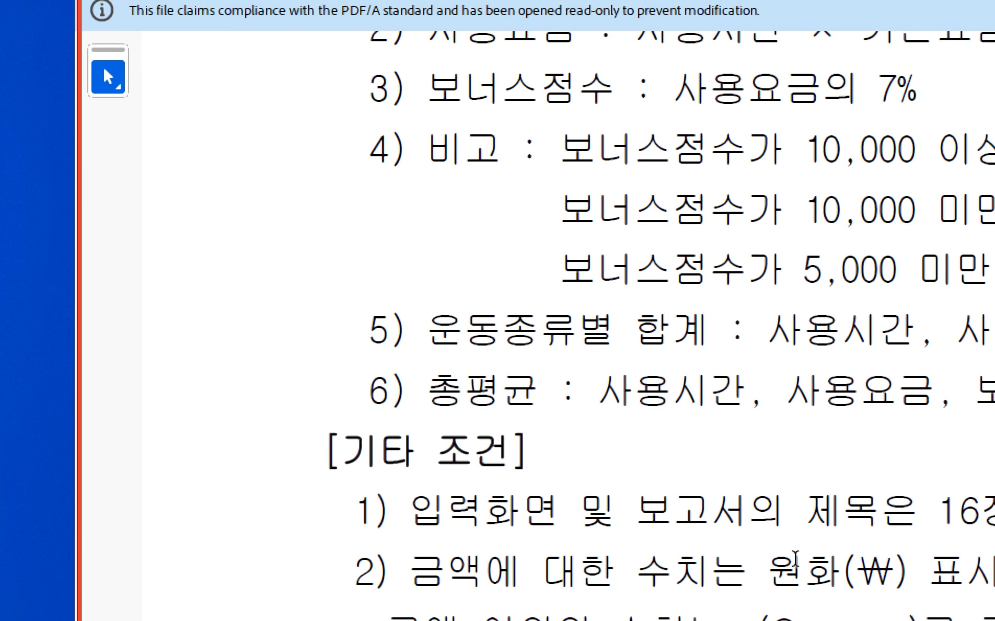
scroll(795, 557, down, 2)
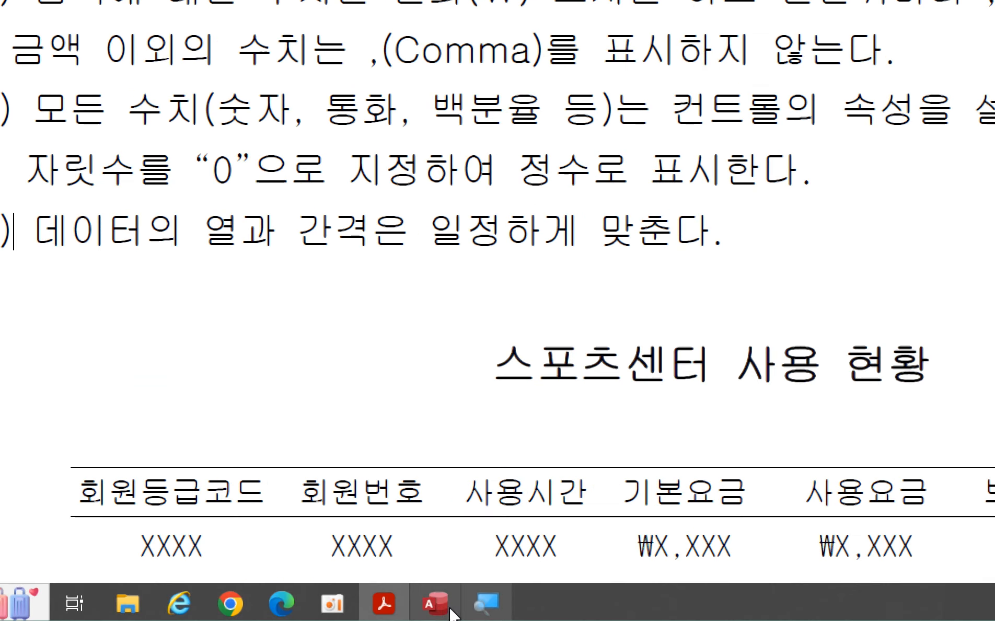
click(451, 610)
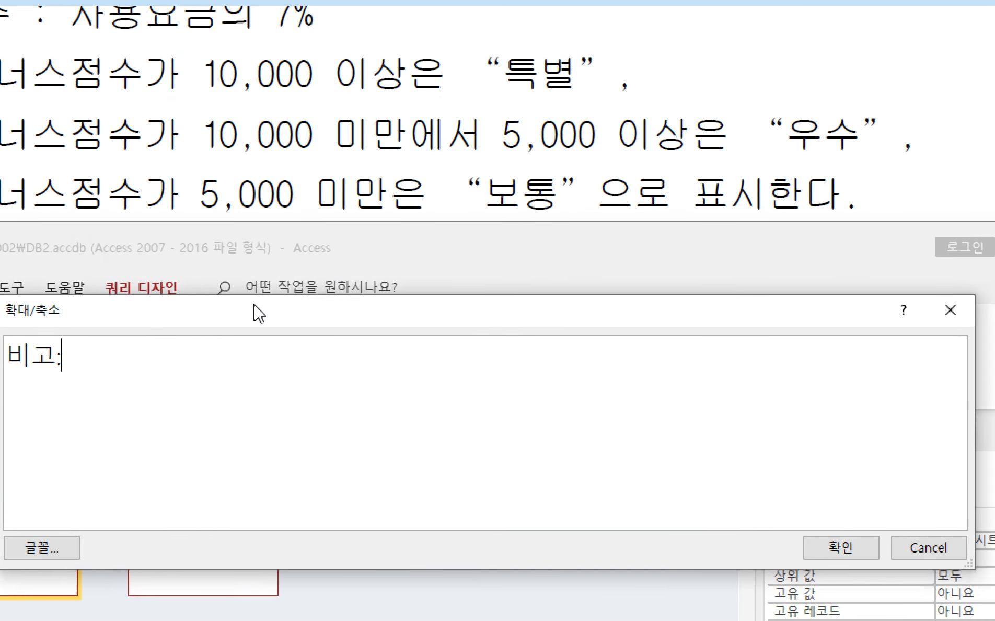
- Outline the 비고 expression in the Zoom editor as IIF(비교식,TRUE,FALSE)
drag(97, 313, 14, 269)
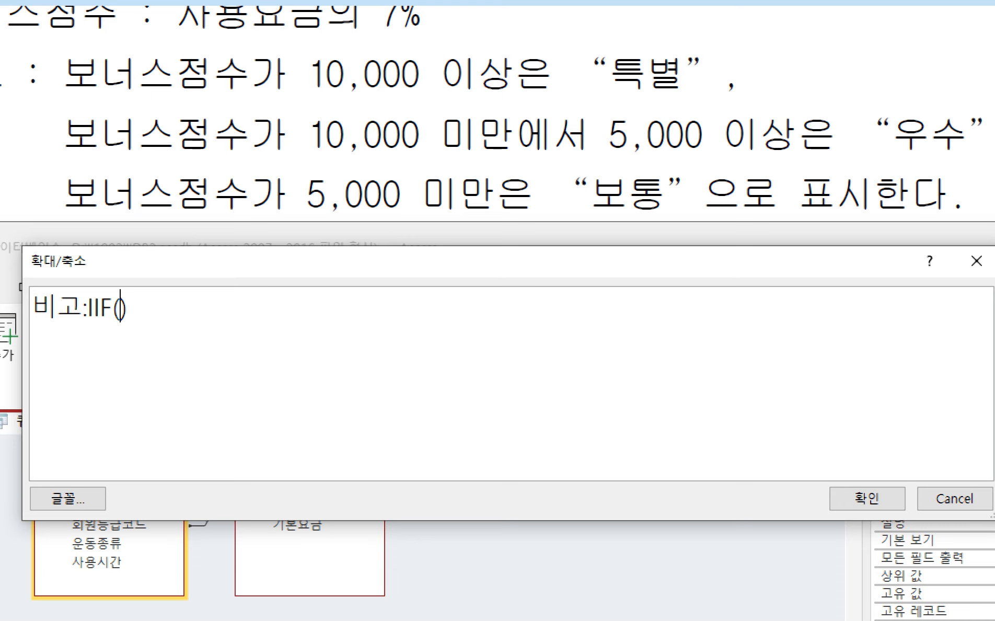
text(비교식)
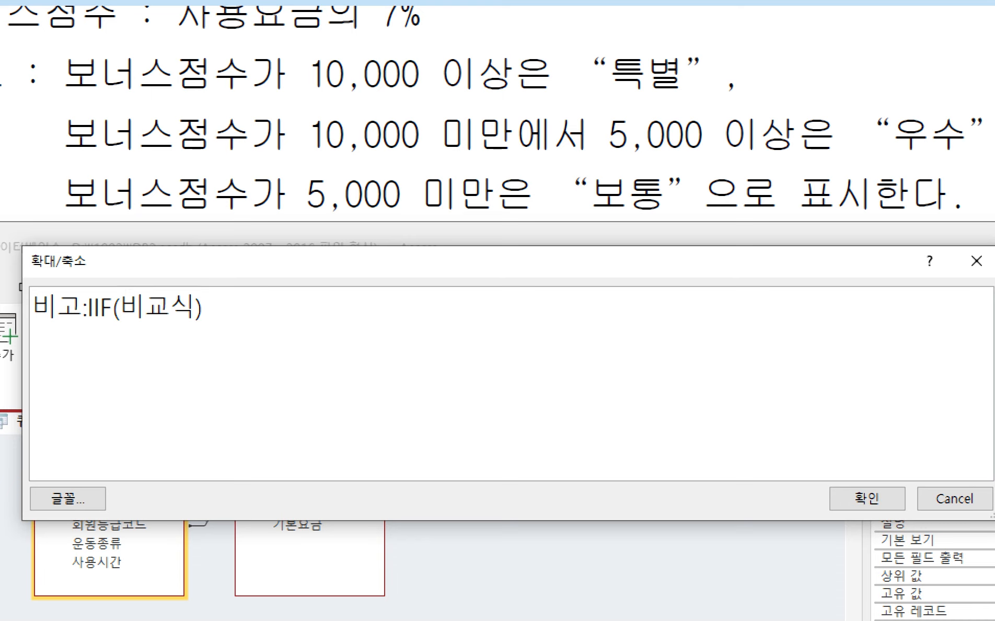
text(,TRUE)
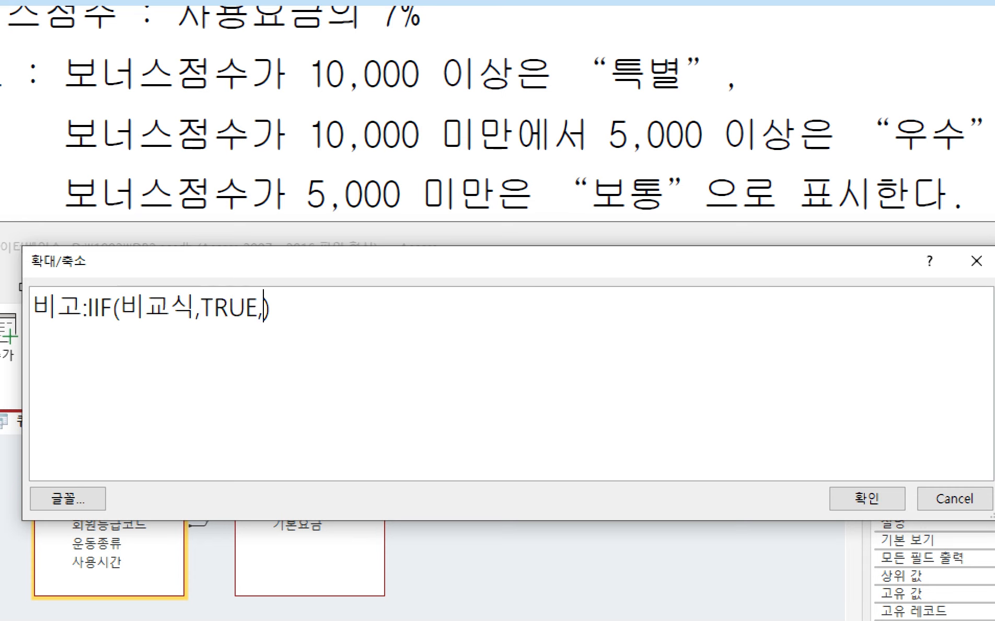
text(,F)
text(ALSE)
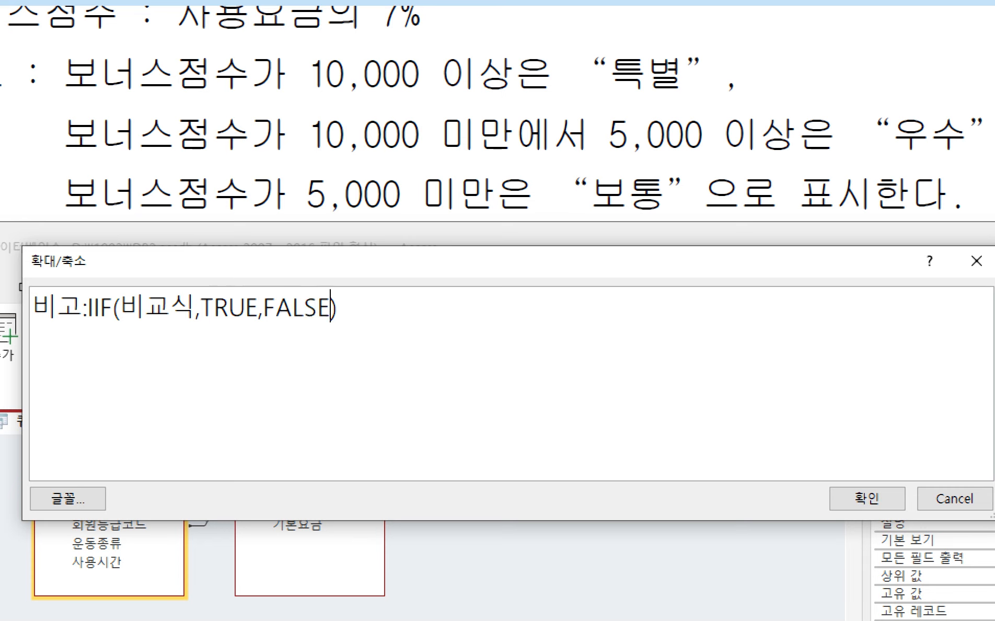
- Replace the placeholder 비교식 in the 비고 expression with the condition 보너스점수>=10000
key(Left)
key(Left)
key(Left)
key(Left)
key(Left)
key(Left)
key(Left)
key(Left)
key(Left)
key(Left)
key(Left)
key(BackSpace)
key(BackSpace)
key(BackSpace)
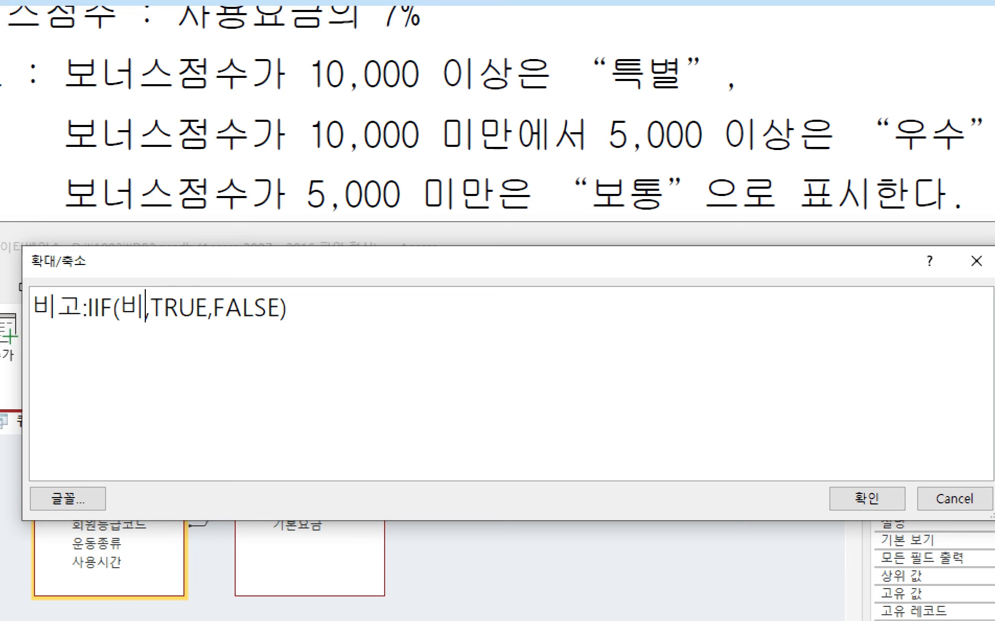
text(보너스점수)
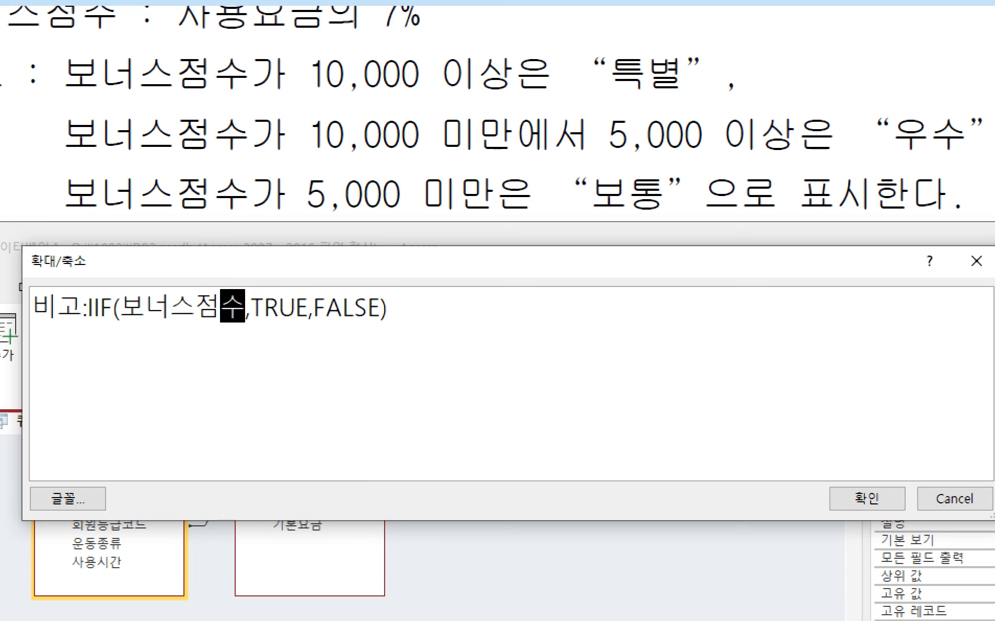
text(>=)
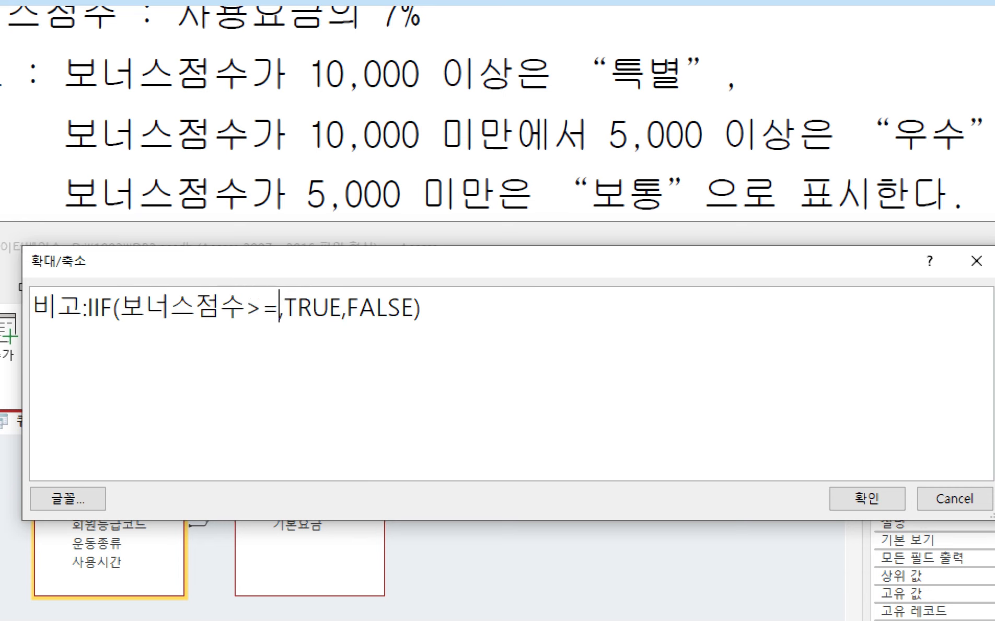
text(100)
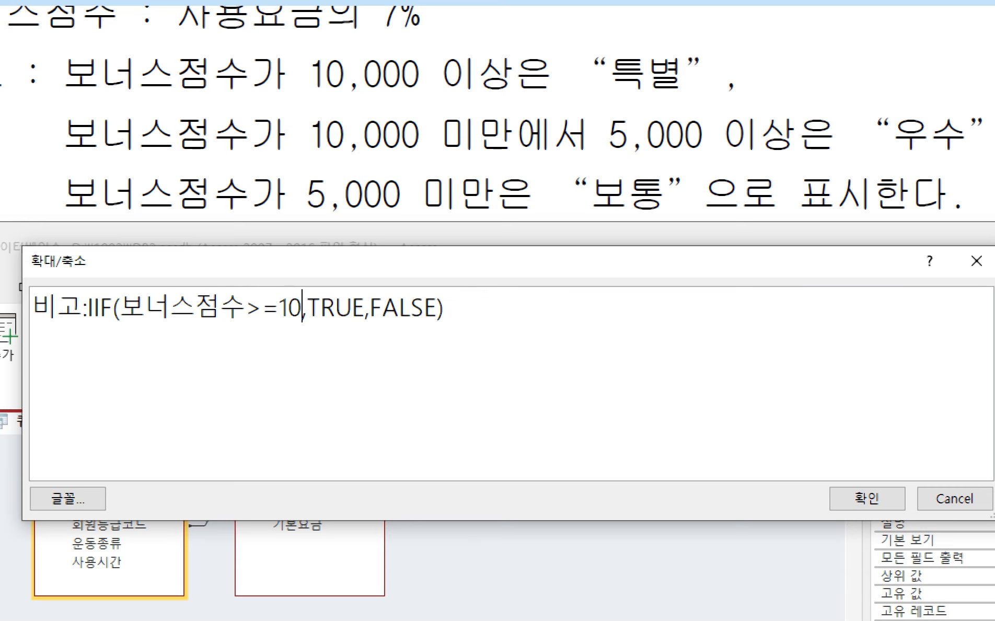
text(00)
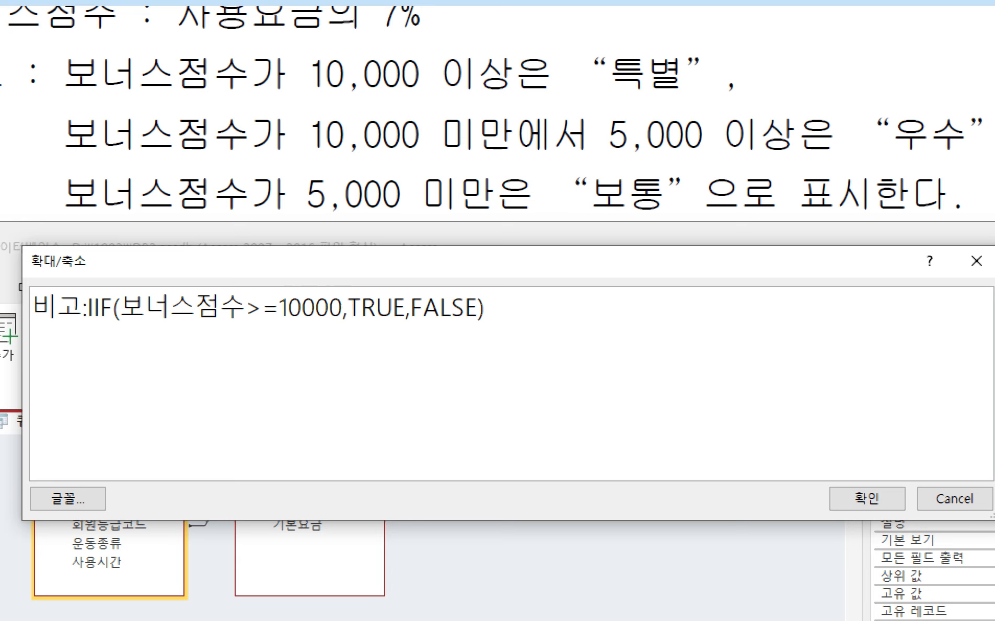
- Replace the TRUE placeholder in the 비고 expression with the quoted text "특별"
key(Delete)
key(Delete)
key(Delete)
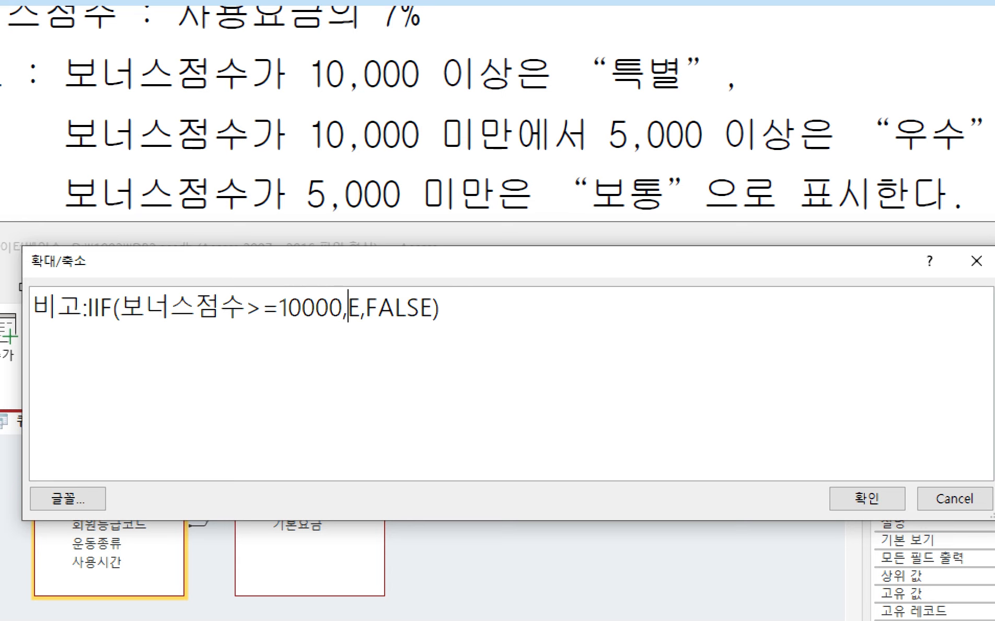
key(Delete)
text(XMR)
key(BackSpace)
key(BackSpace)
key(BackSpace)
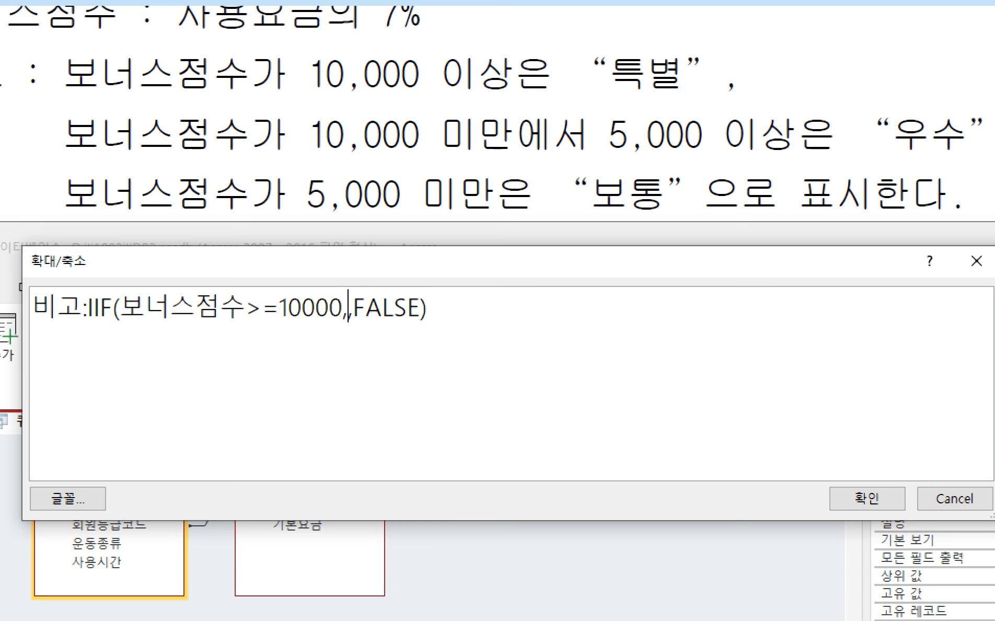
text(특별)
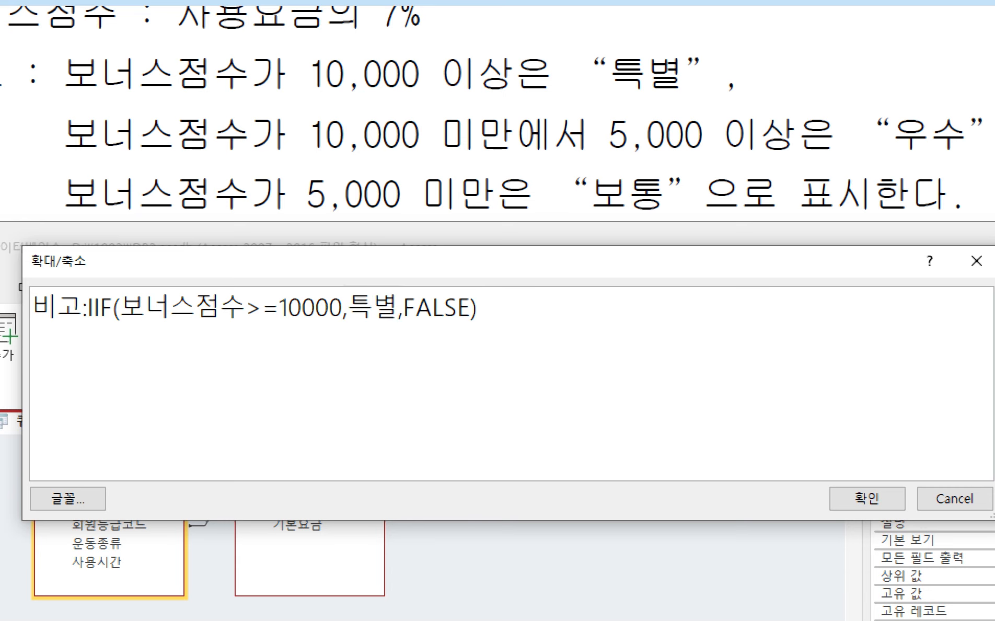
key(Left)
key(Left)
text(")
key(Right)
key(Right)
text(")
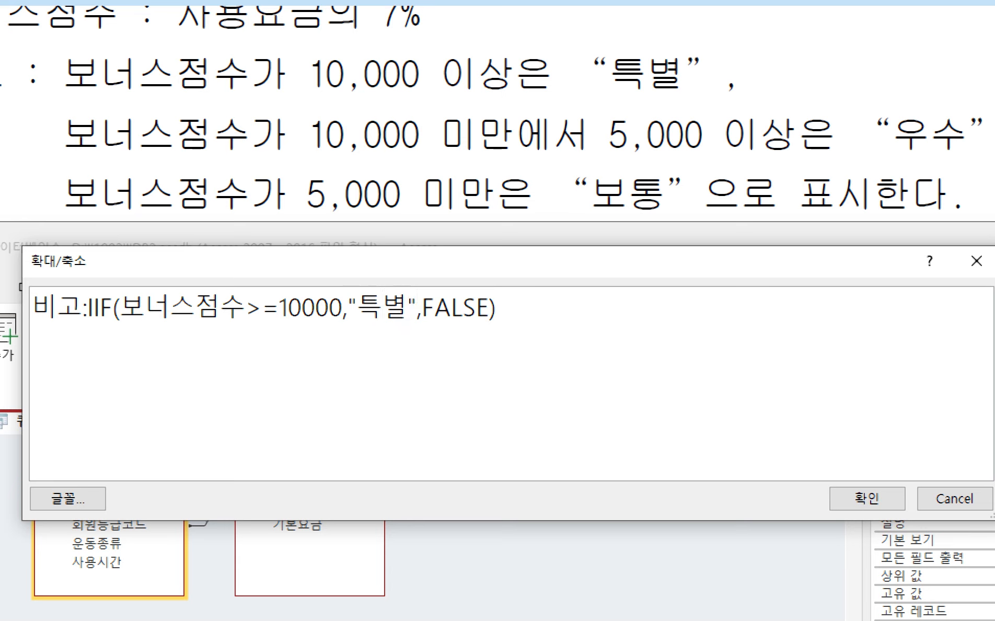
key(Left)
key(Left)
key(Left)
key(Left)
key(Right)
key(Right)
key(Right)
key(Right)
key(Right)
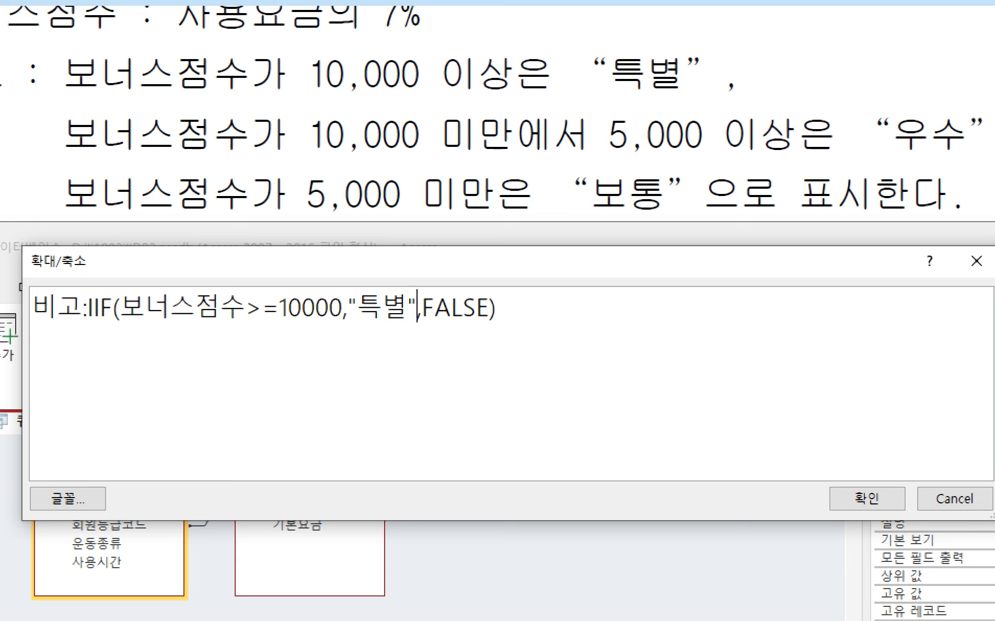
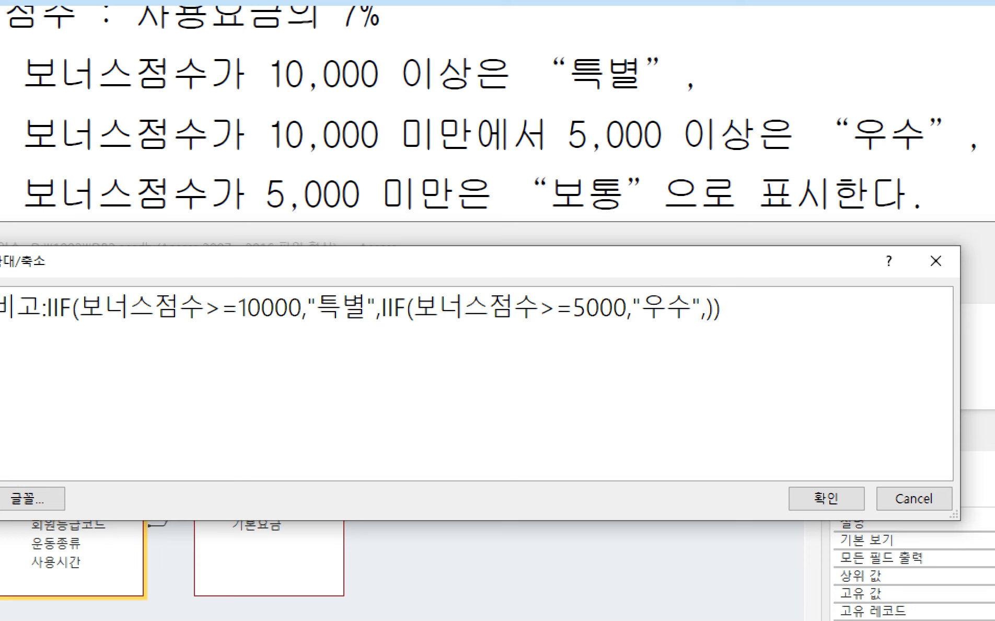
- Enter "보통" as the final result of the nested IIF and accept the 비고 expression
text("QH)
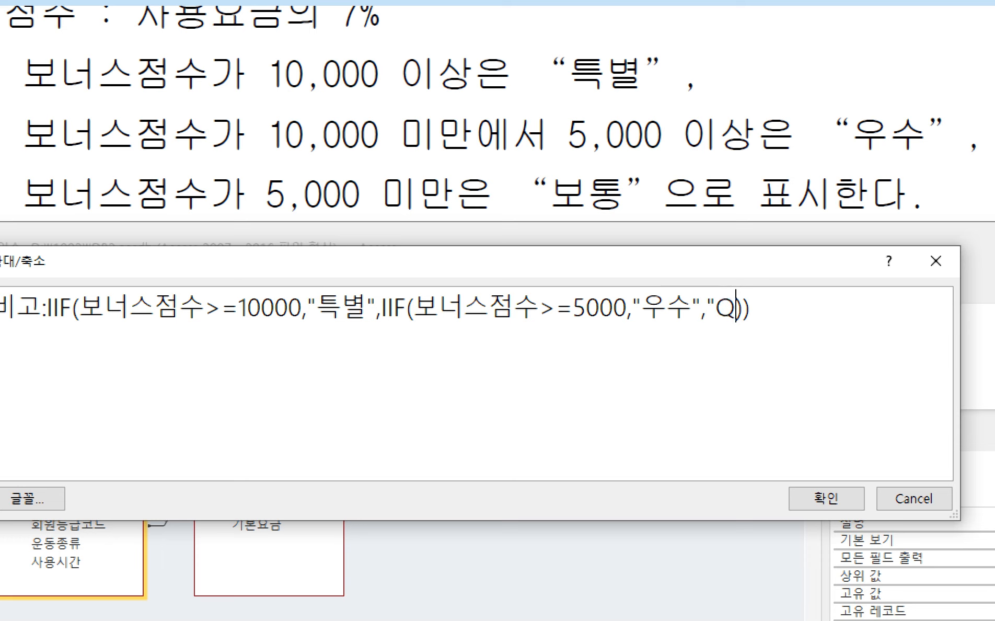
key(BackSpace)
key(BackSpace)
key(Hangul)
text(ㅂㅗ통)
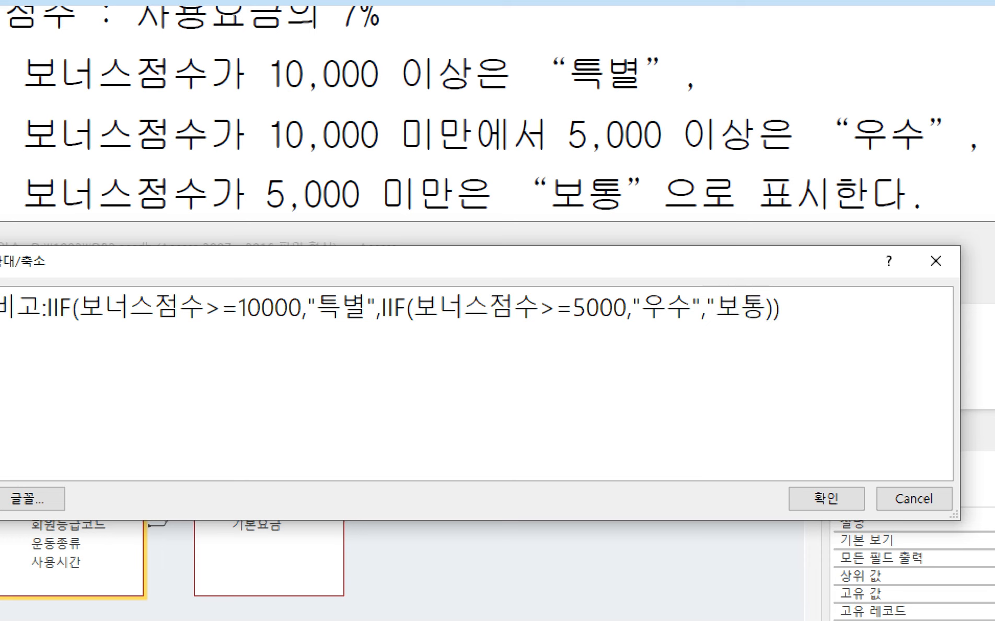
text(")
drag(573, 267, 599, 266)
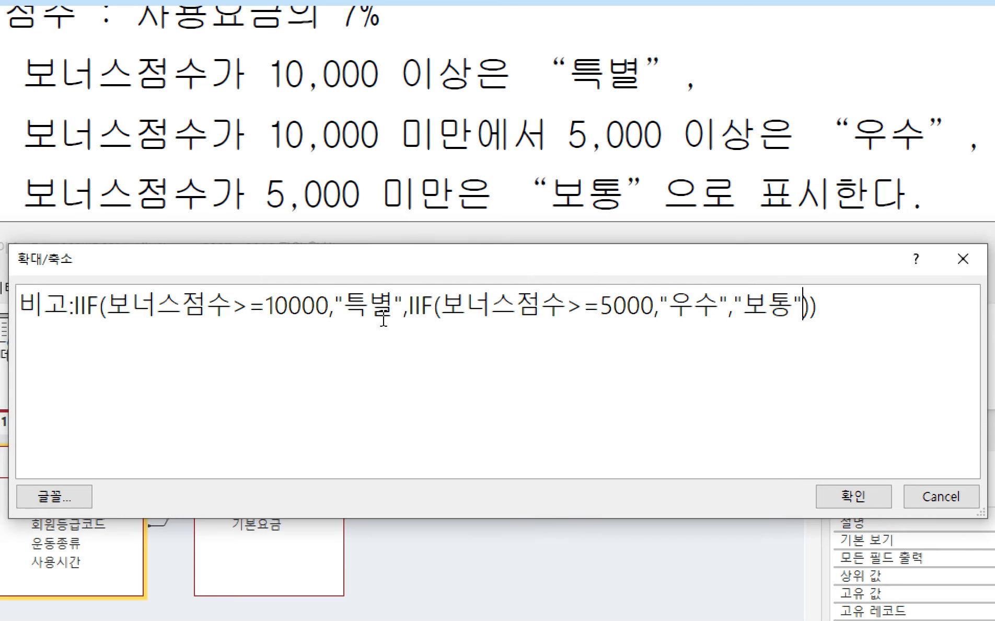
click(842, 313)
click(857, 494)
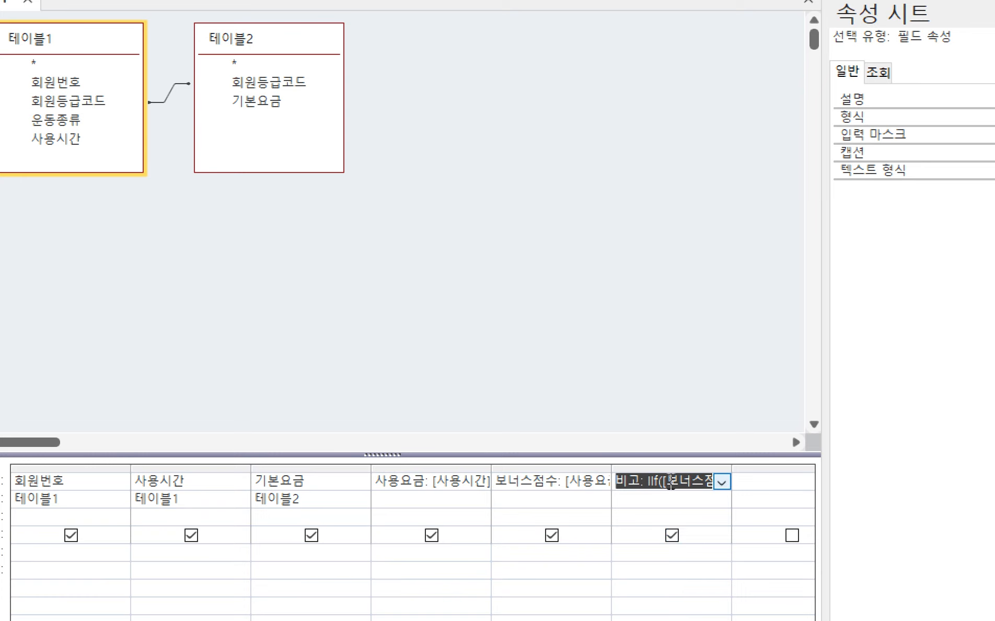
- Review the complete expression of the calculated field 비고 in the Zoom editor
right_click(671, 480)
click(727, 441)
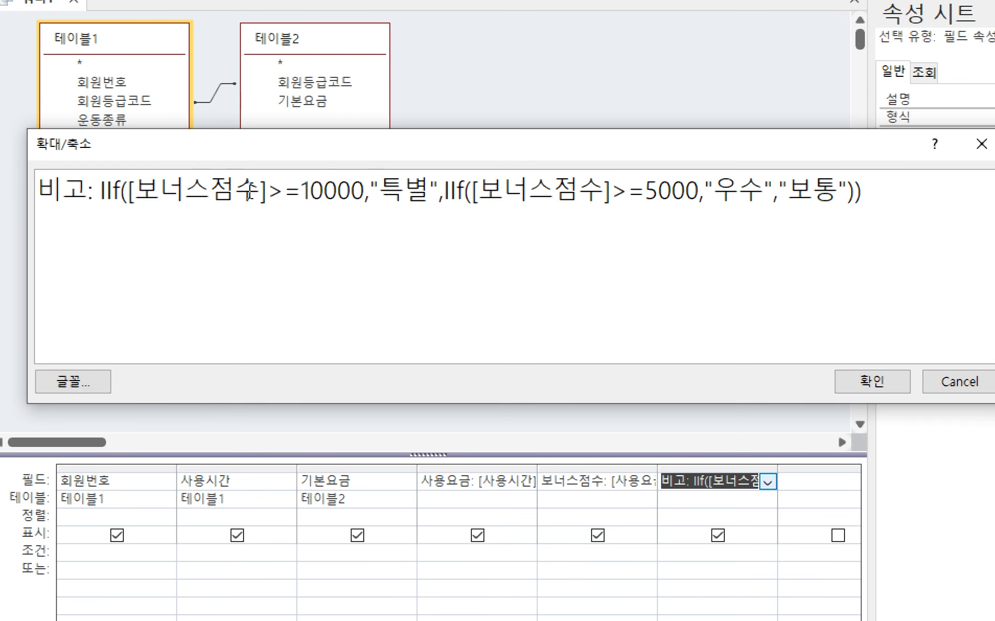
click(872, 378)
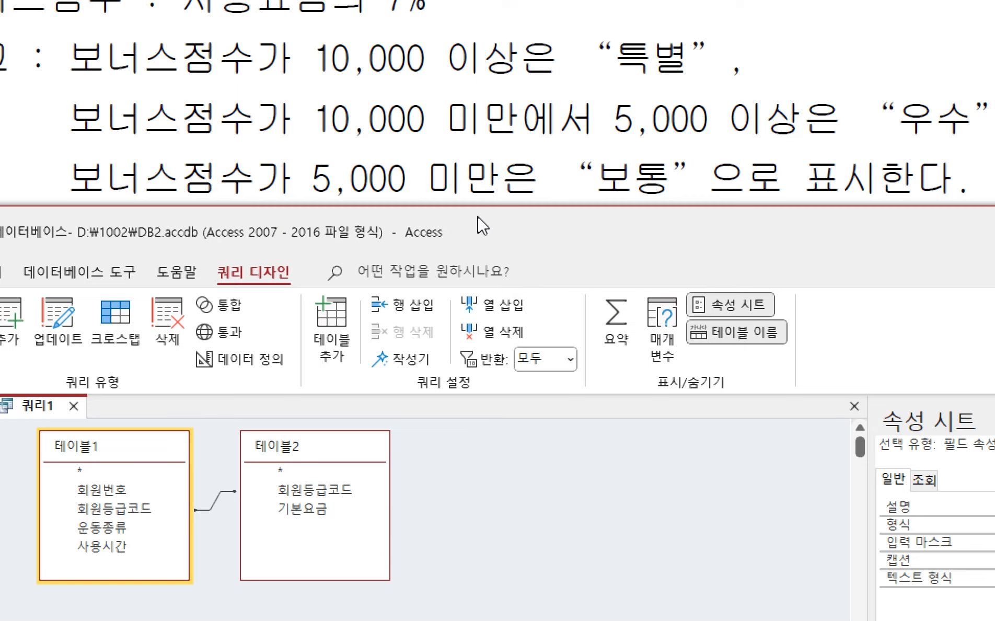
- Compare the columns of the PDF's report layout with the field order in the Access query, starting at 회원번호
drag(477, 217, 486, 292)
click(644, 249)
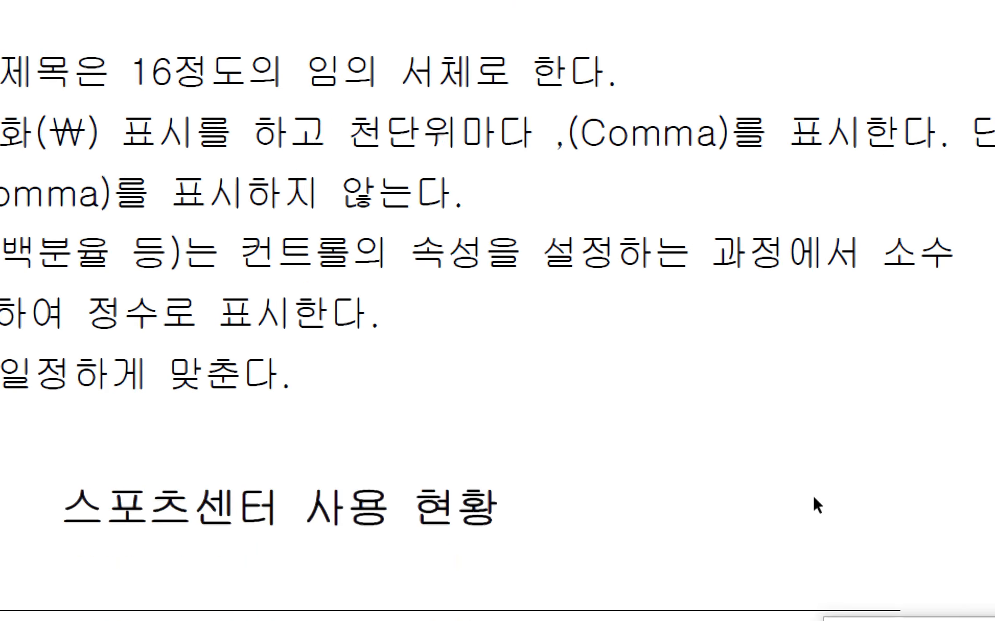
scroll(732, 465, down, 3)
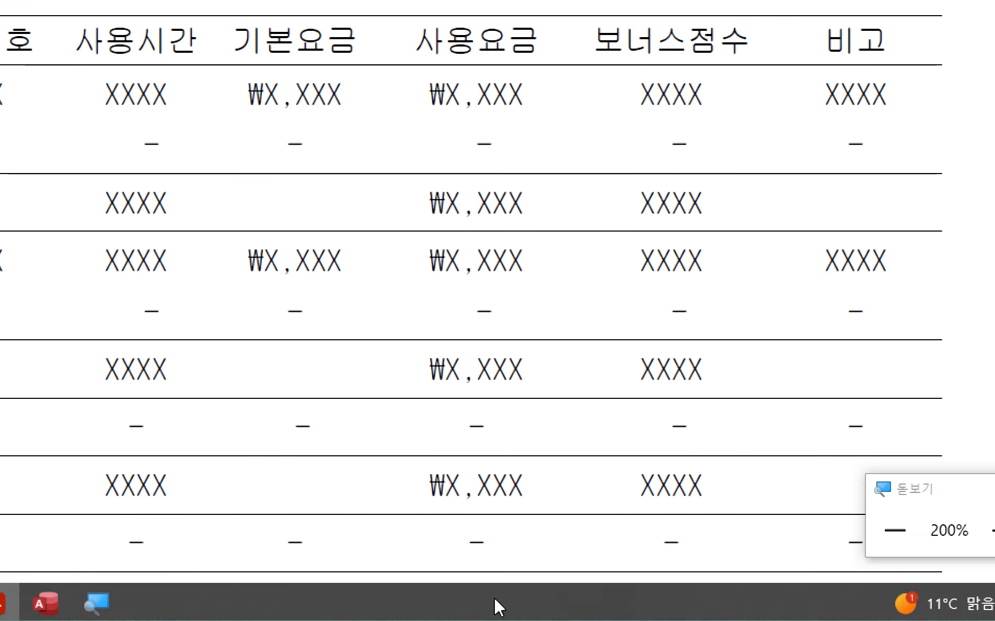
click(46, 603)
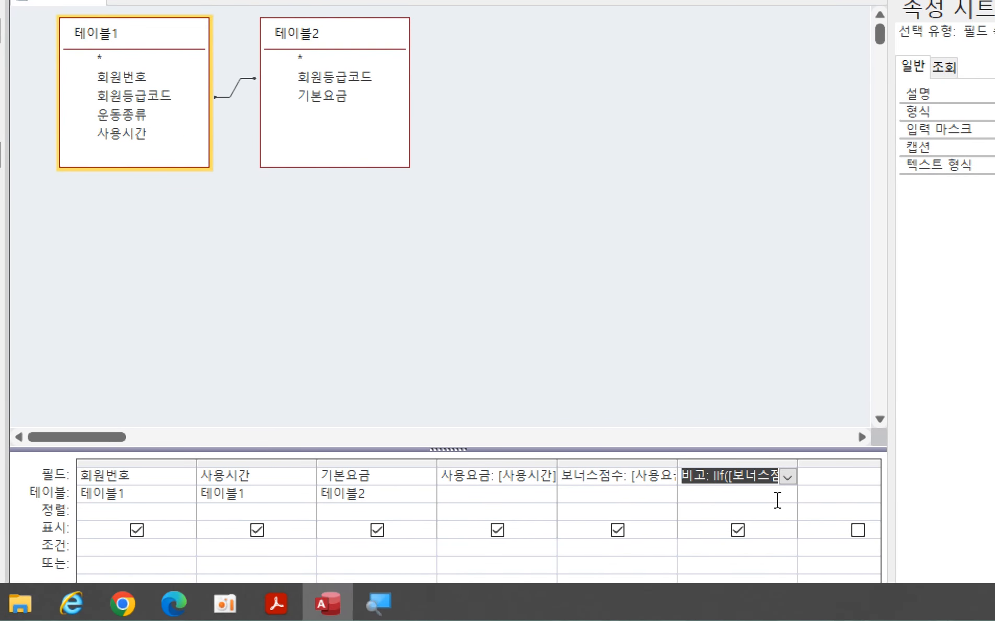
click(134, 477)
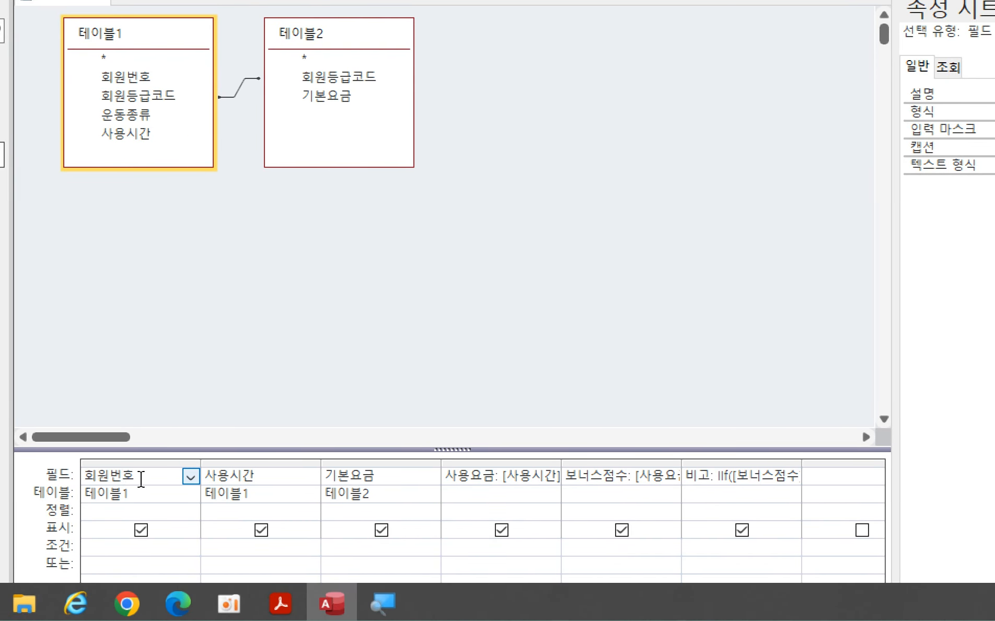
key(Left)
key(Left)
key(Left)
click(144, 477)
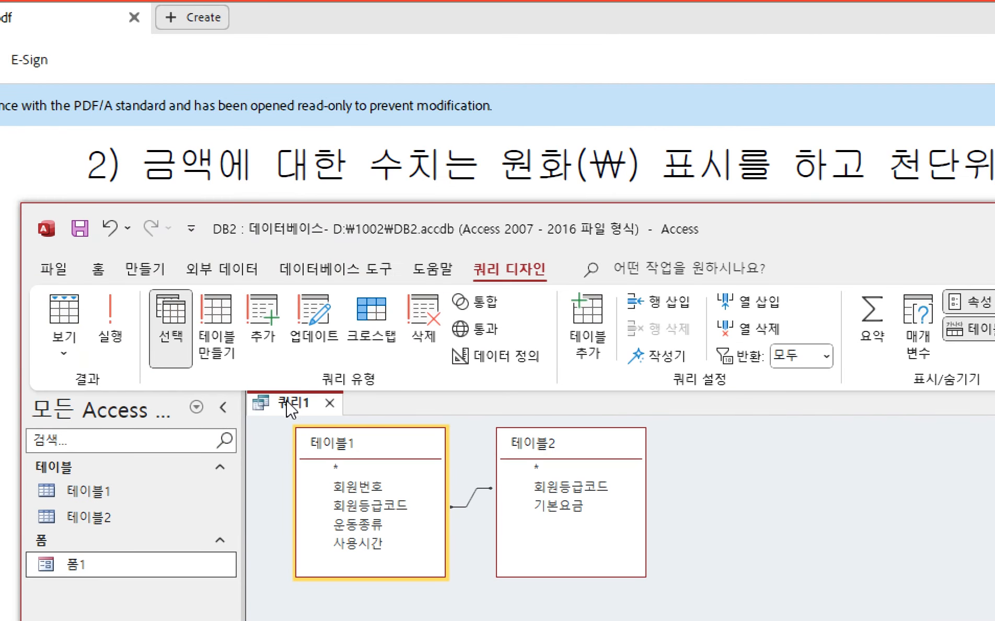
- Save the query under the name 쿼리1 and close it
right_click(287, 401)
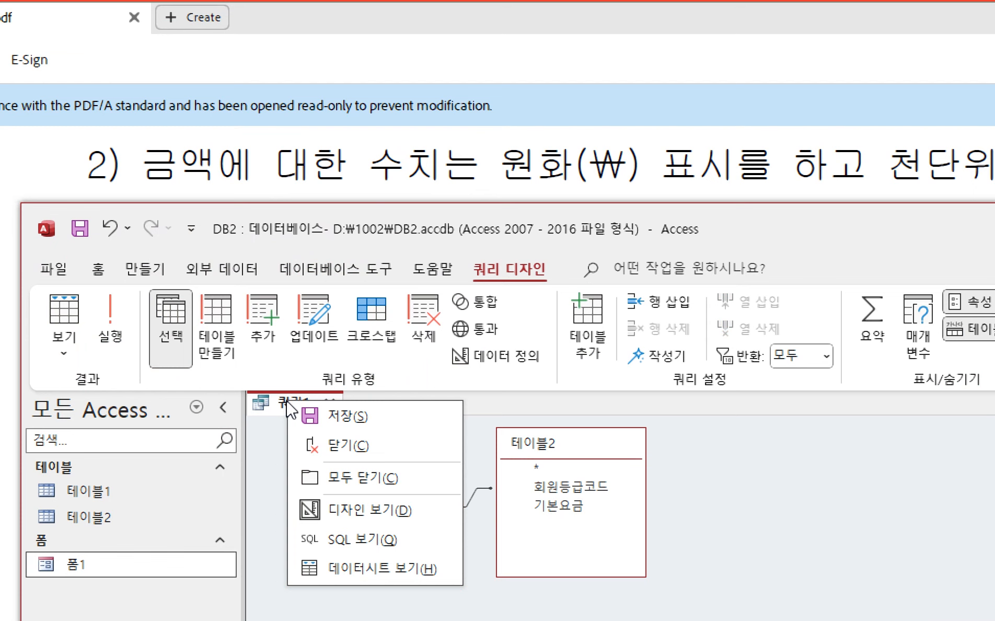
click(318, 416)
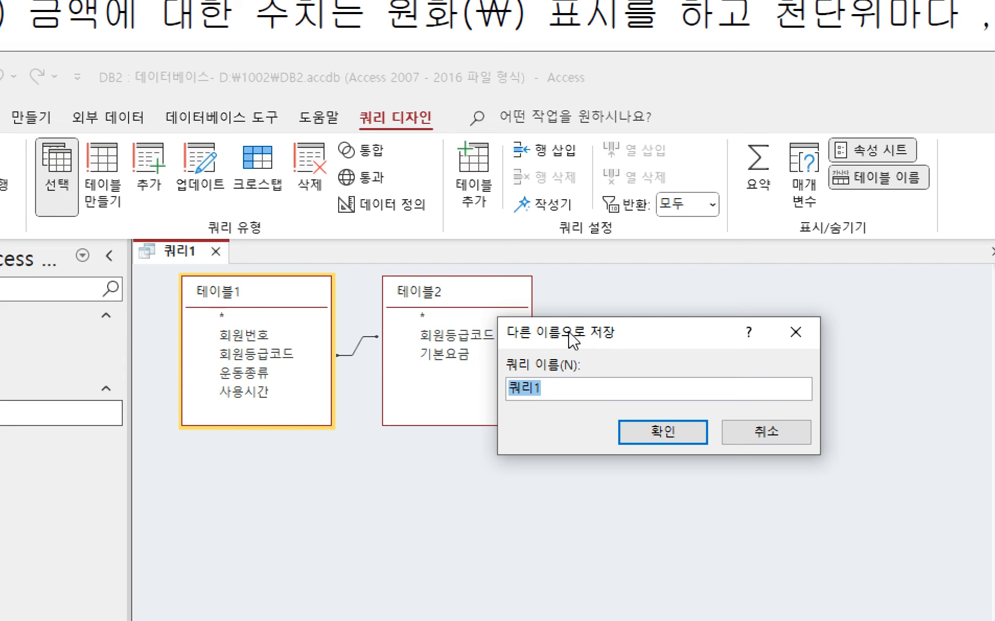
click(656, 429)
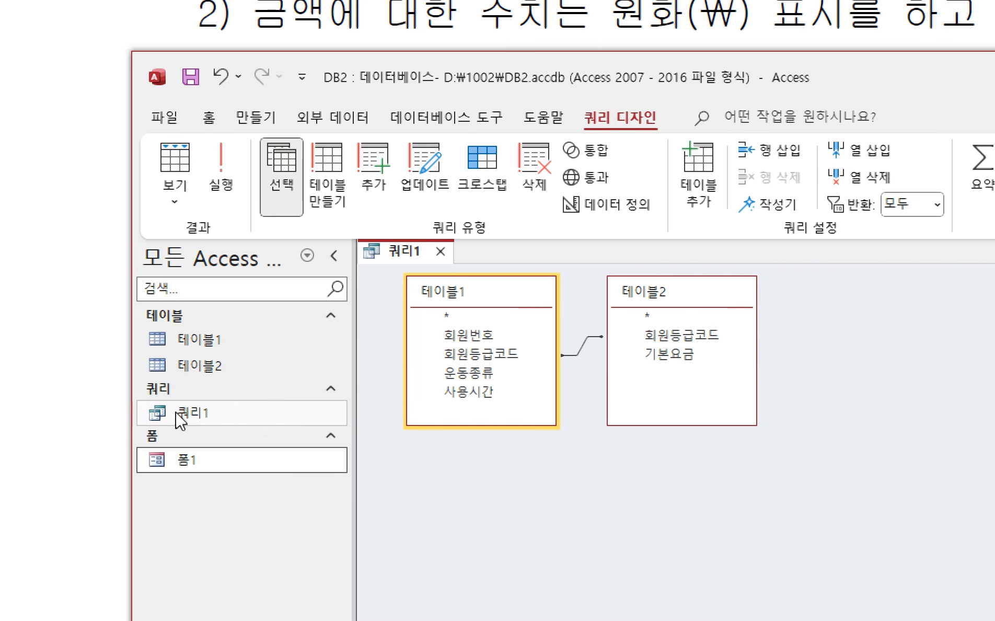
click(441, 251)
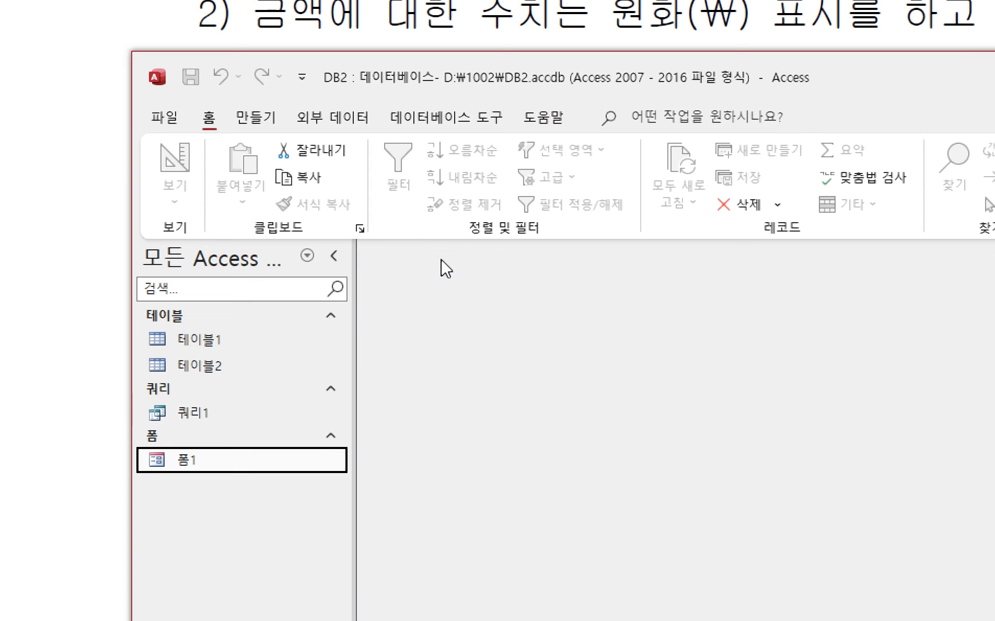
- Start the Report Wizard with 쿼리1 as its source and add all available fields to the report
click(258, 118)
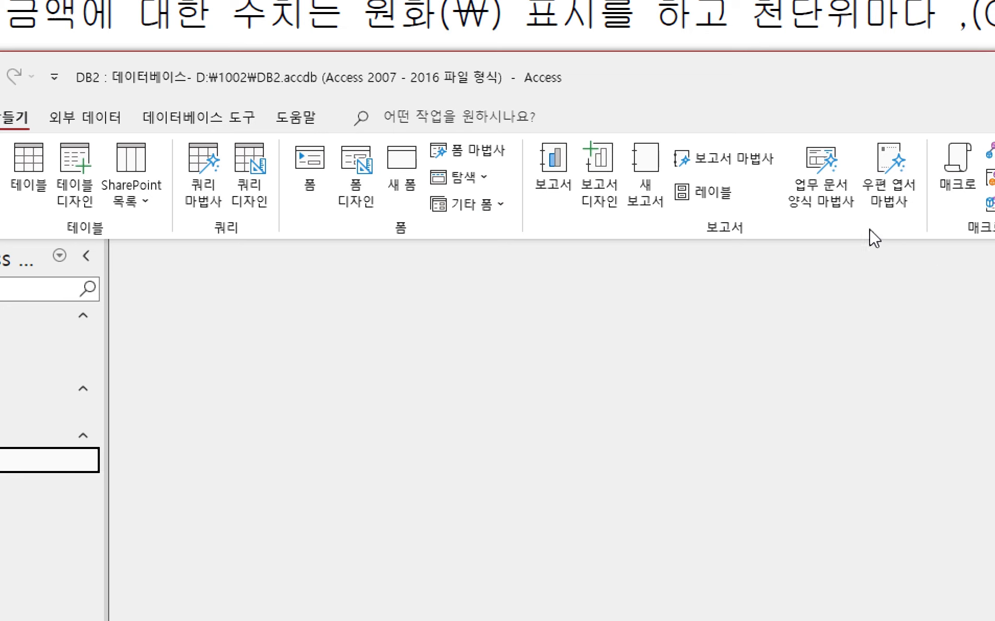
click(708, 160)
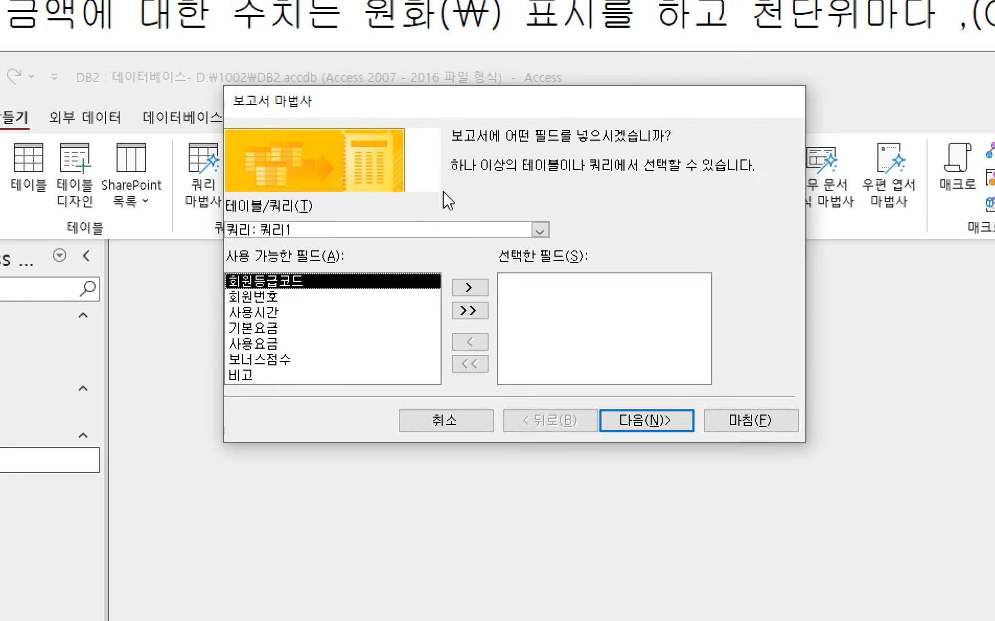
click(541, 231)
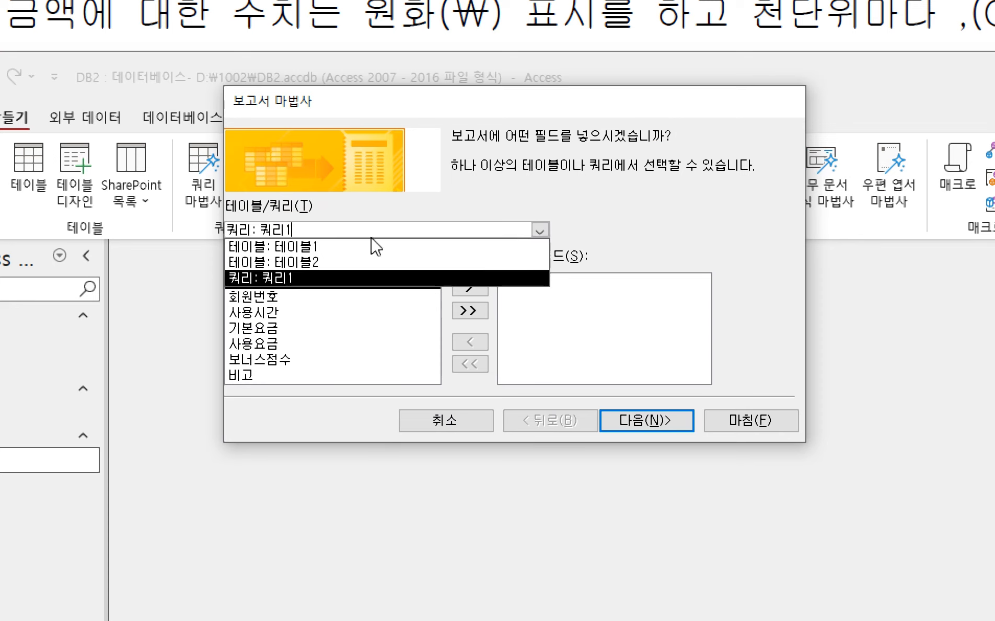
click(274, 275)
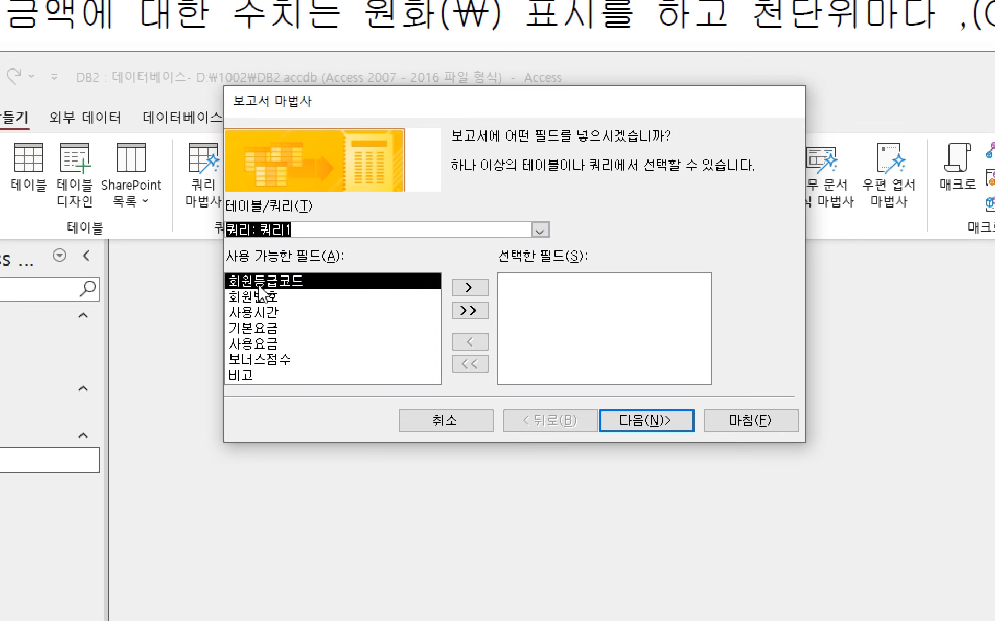
click(463, 311)
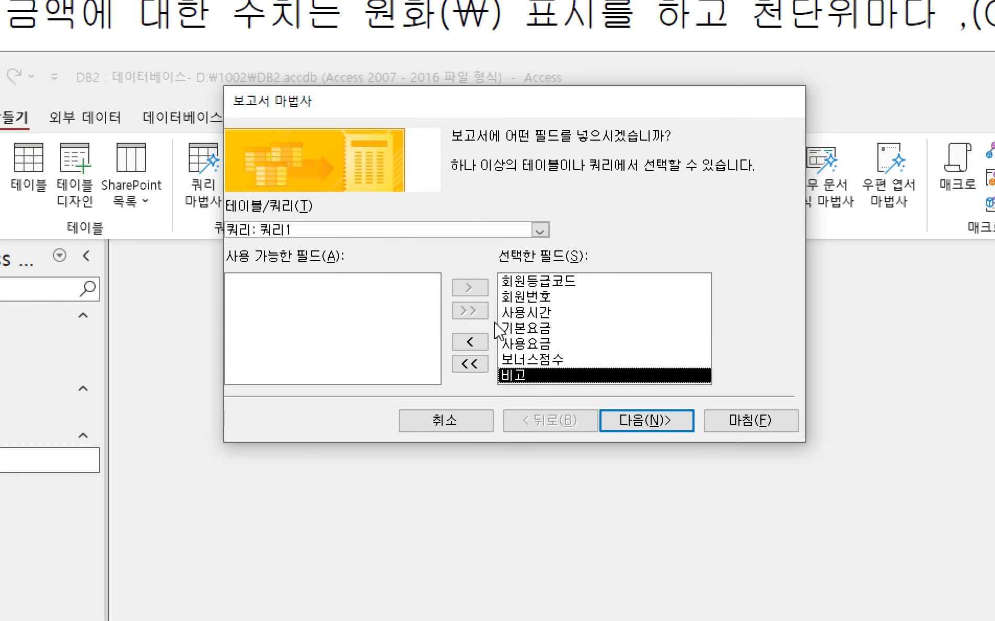
- Check the PDF's processing conditions for the field needed at the Report Wizard's grouping stage
click(652, 416)
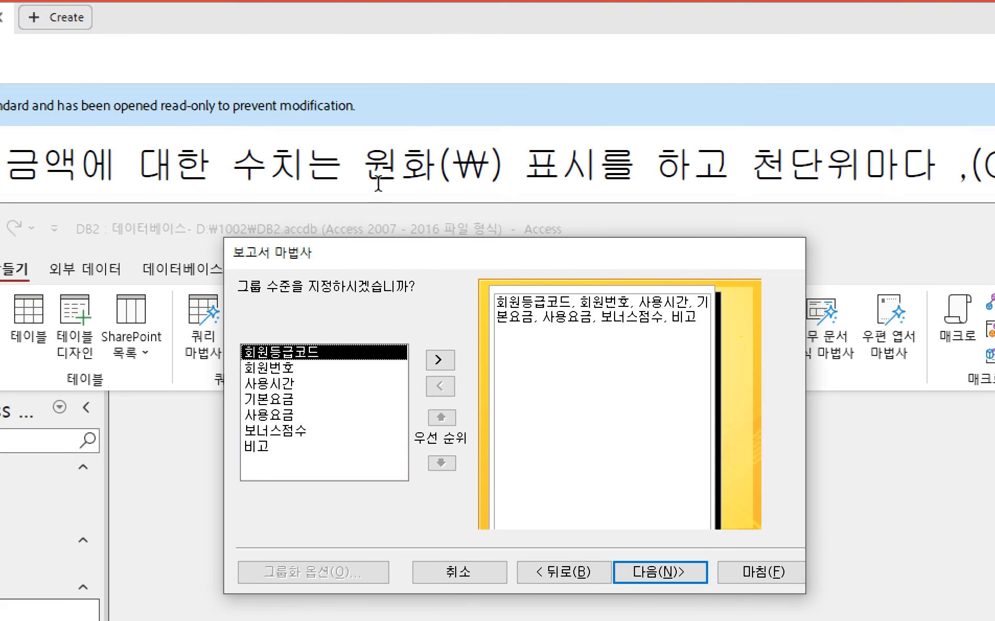
click(362, 172)
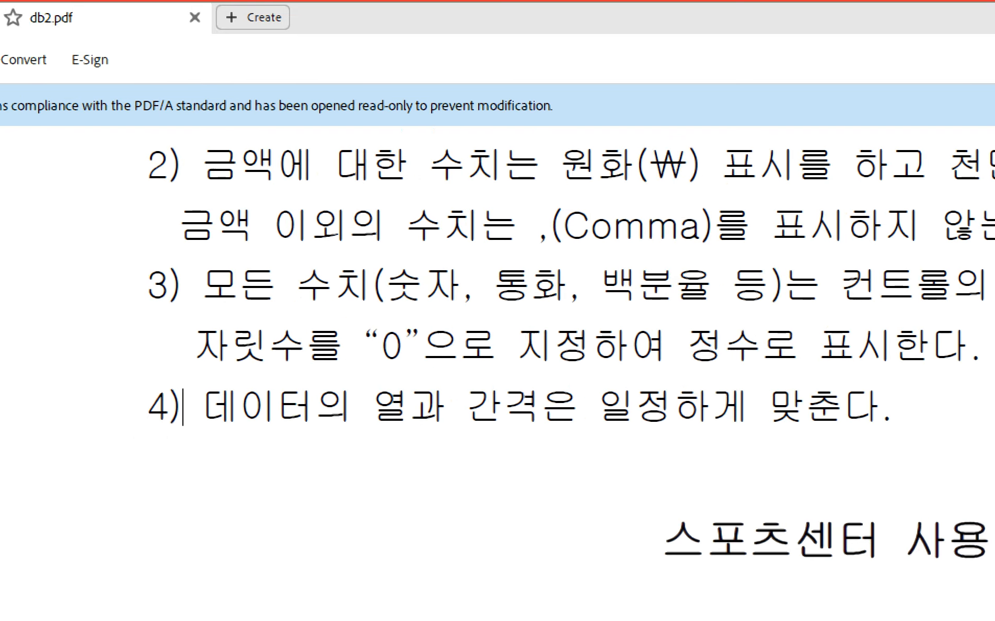
scroll(884, 558, up, 7)
scroll(886, 549, up, 7)
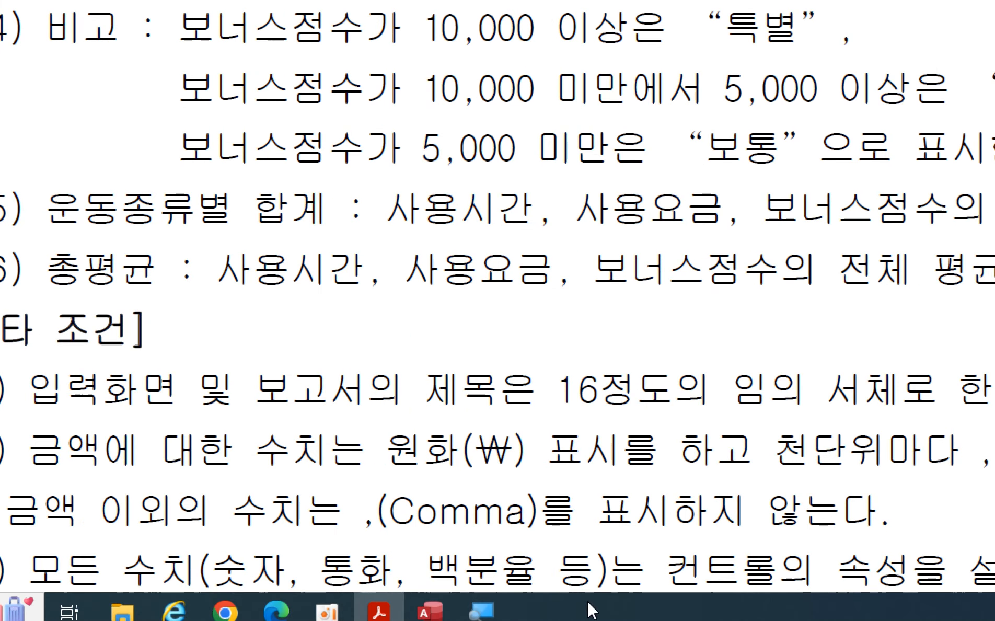
click(444, 611)
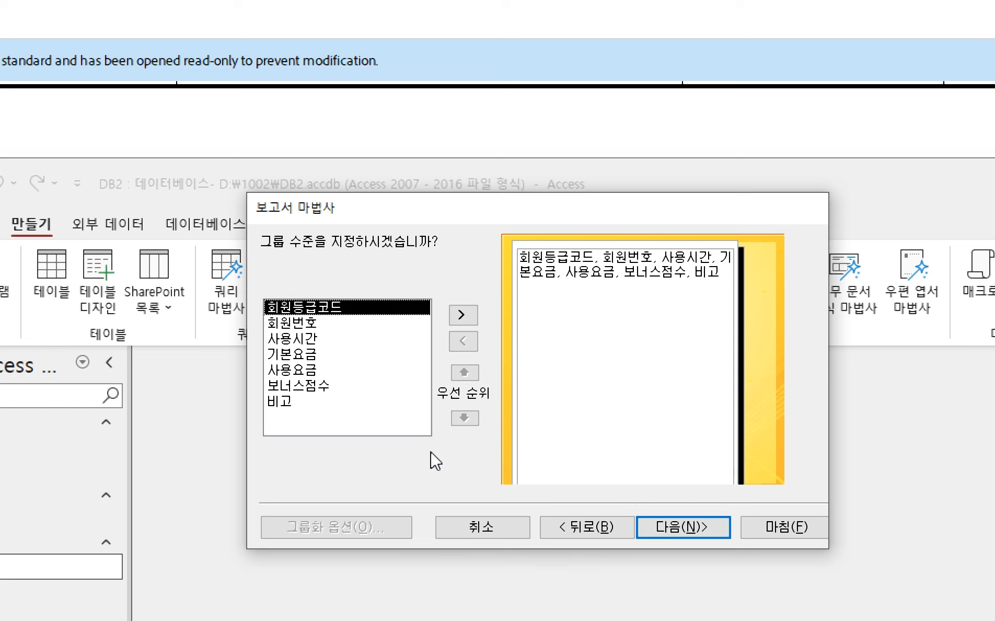
- Cancel the Report Wizard and open 쿼리1 in Design view
click(482, 527)
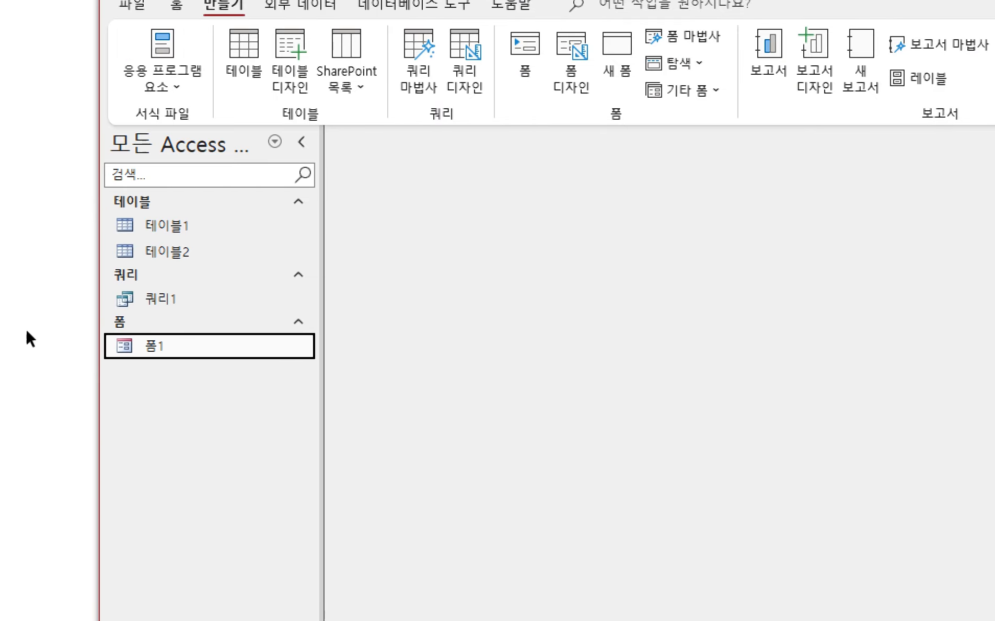
right_click(162, 305)
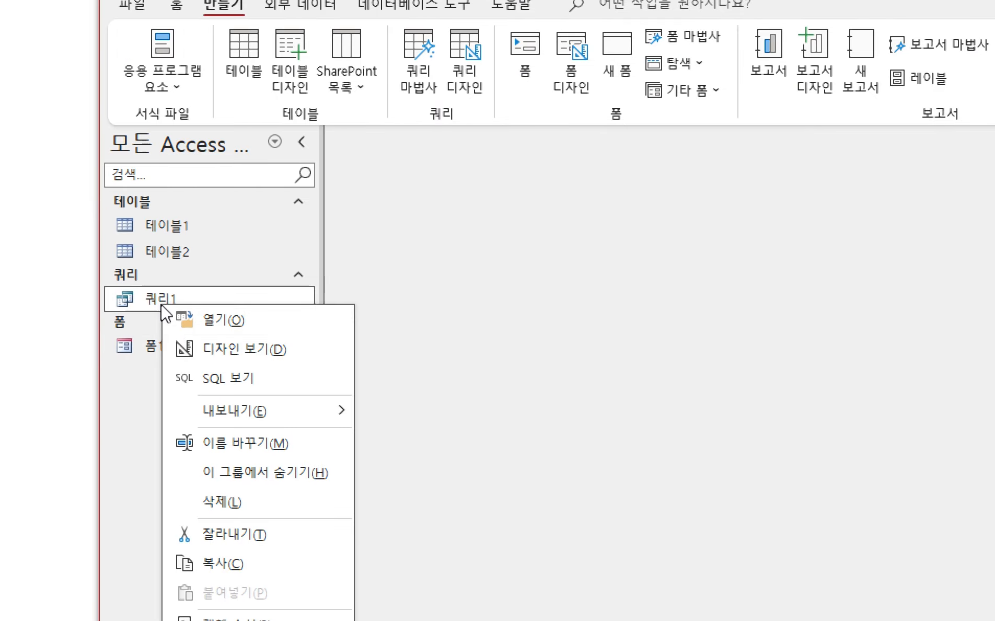
click(202, 349)
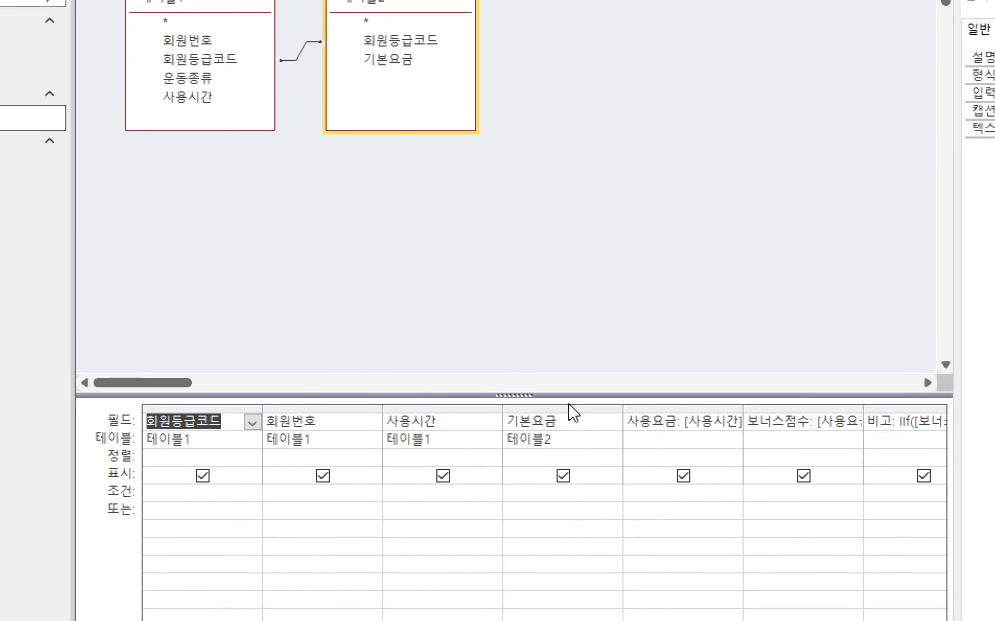
- Add the 운동종류 field from 테이블1 after 비고 in 쿼리1 and close the query
click(901, 429)
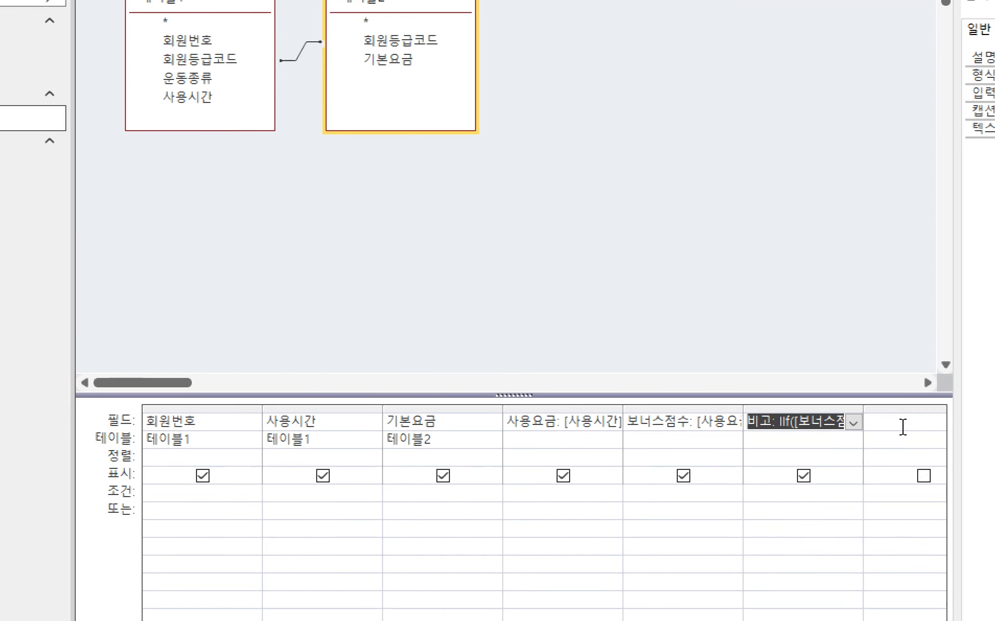
click(901, 426)
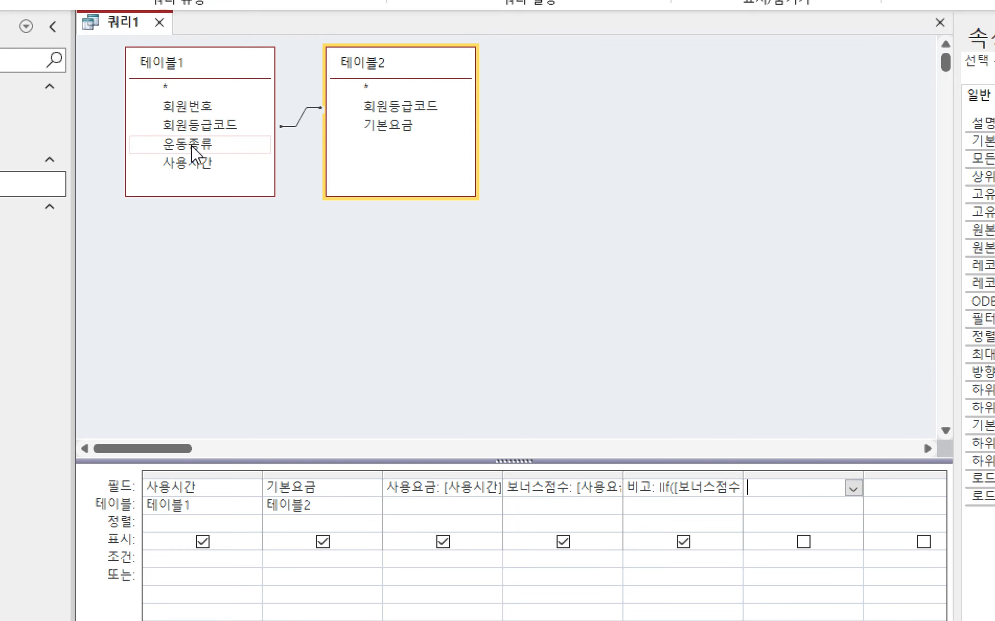
double_click(191, 145)
click(802, 485)
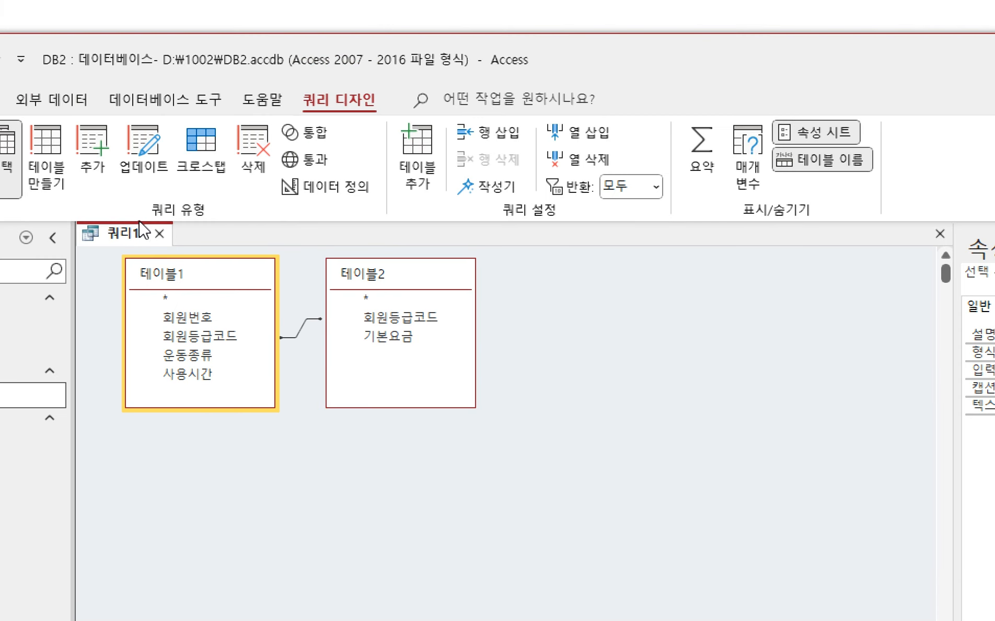
right_click(134, 26)
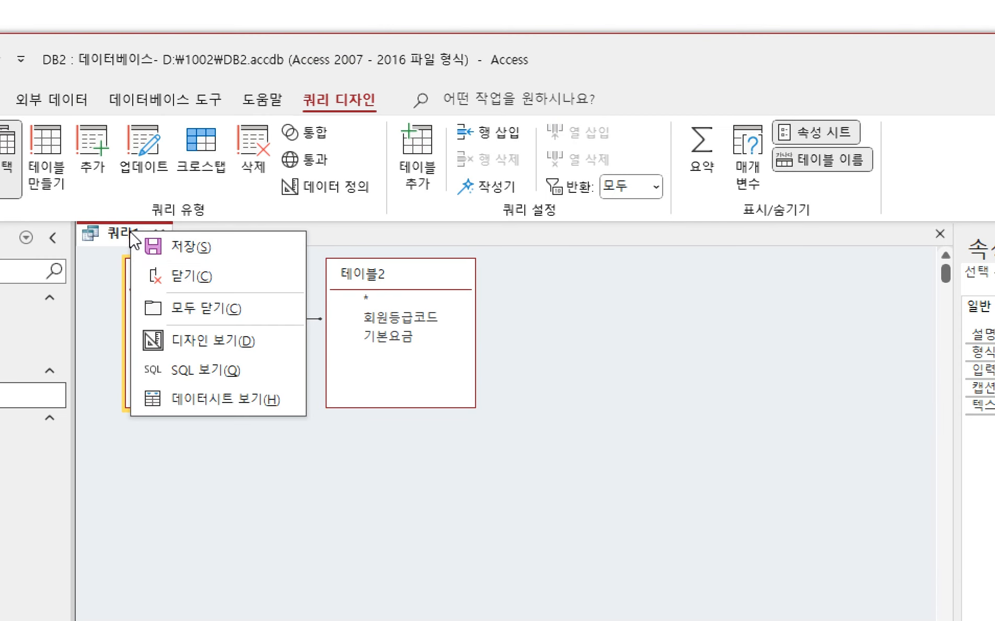
key(Escape)
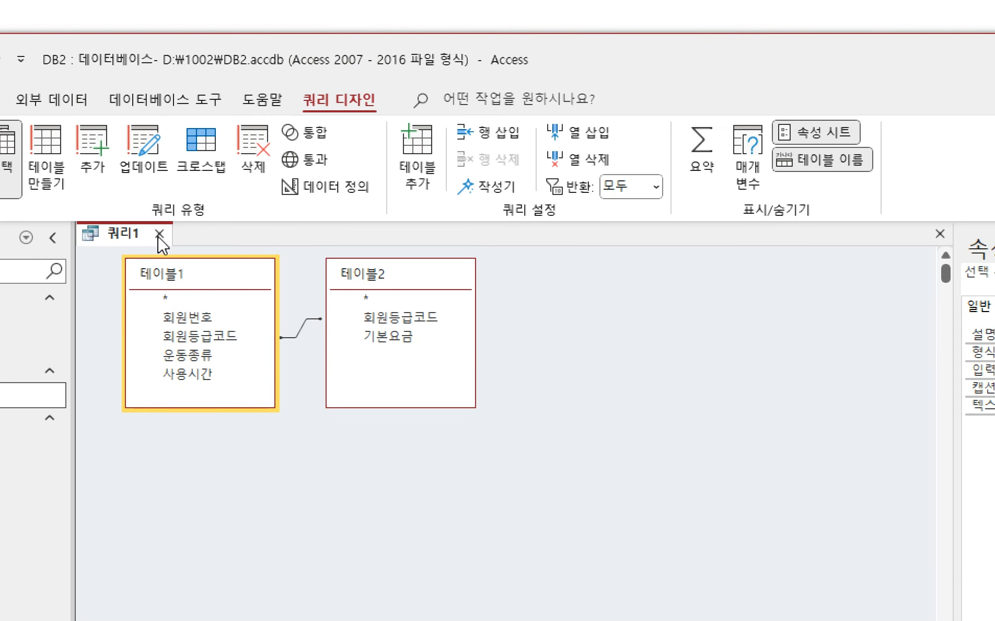
click(159, 234)
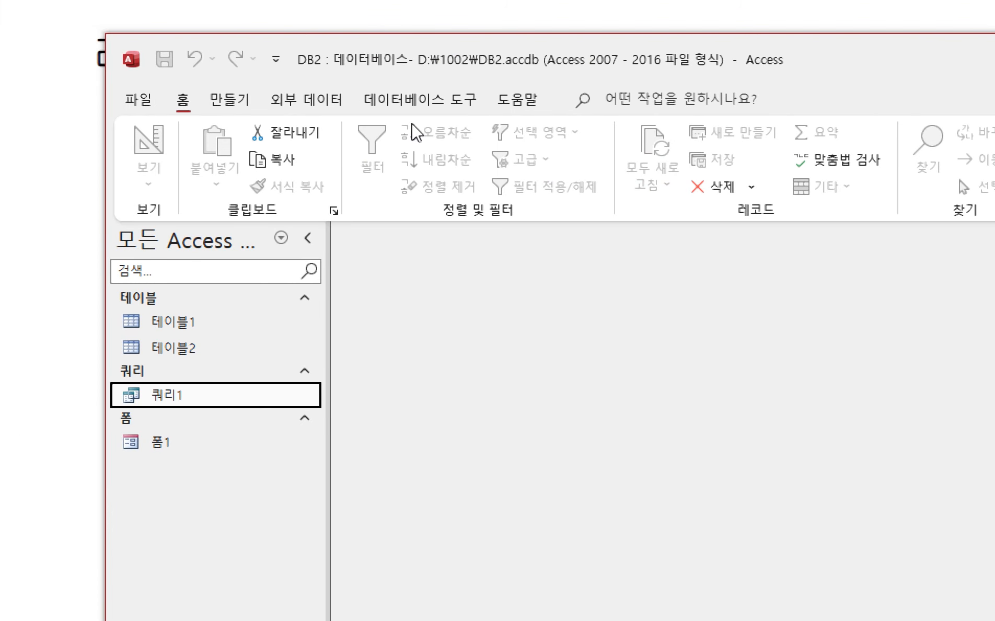
- Restart the Report Wizard with 쿼리1 as its source and add all its fields, including 운동종류, to the report
click(230, 100)
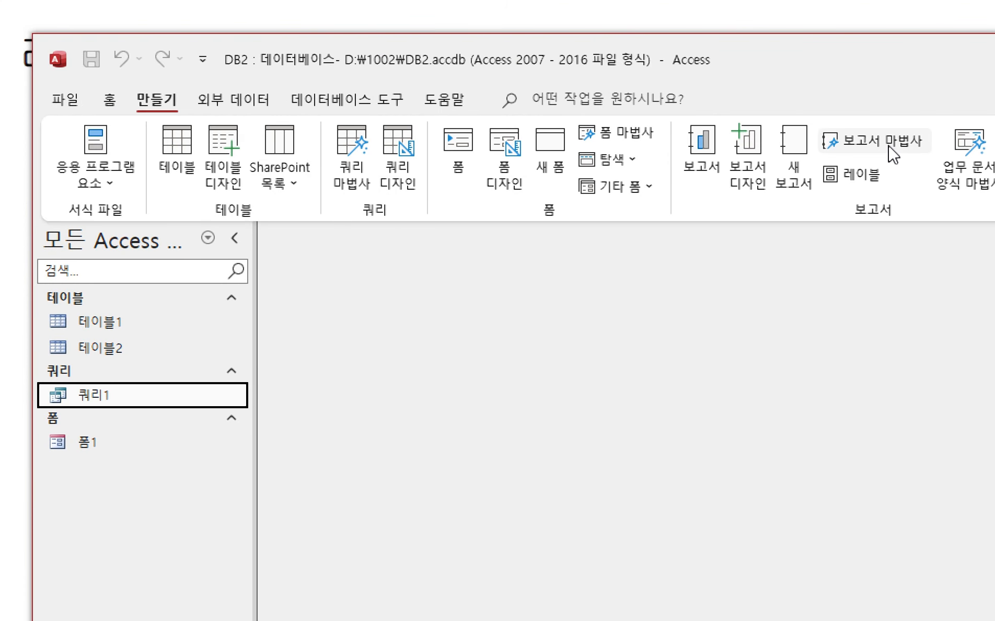
click(892, 148)
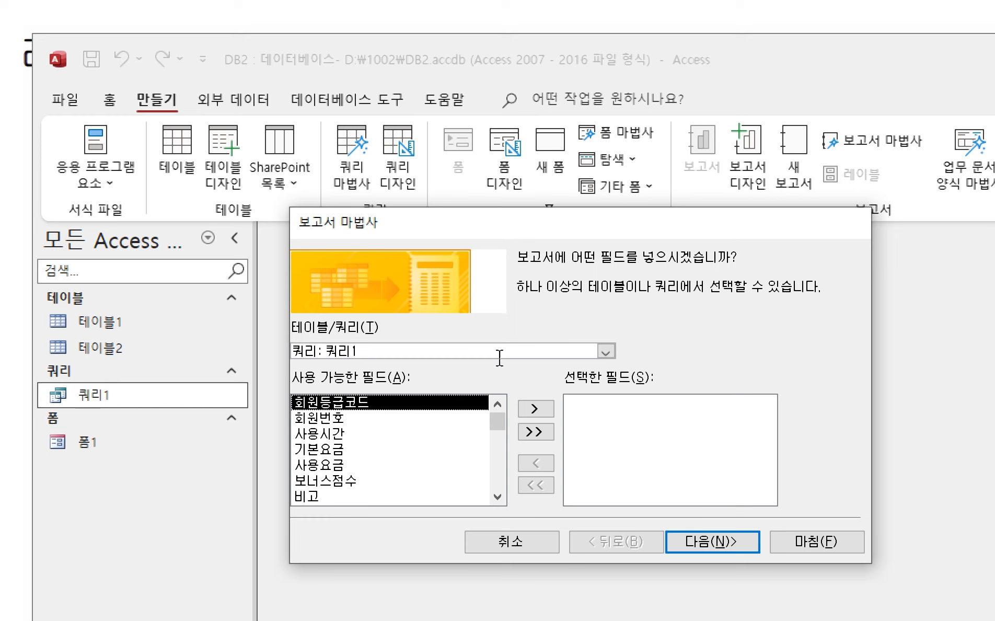
click(539, 434)
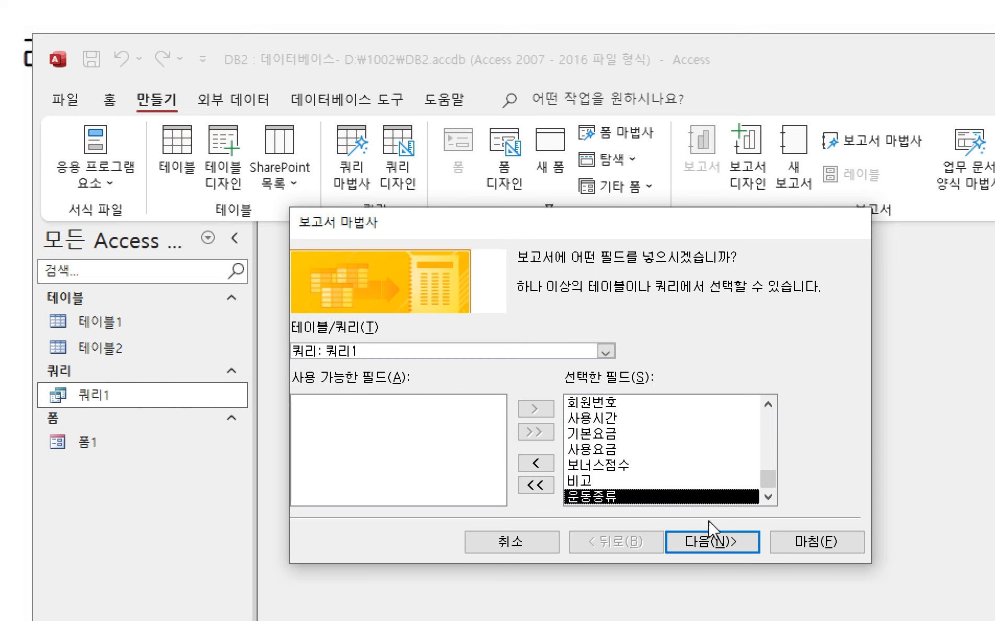
click(714, 550)
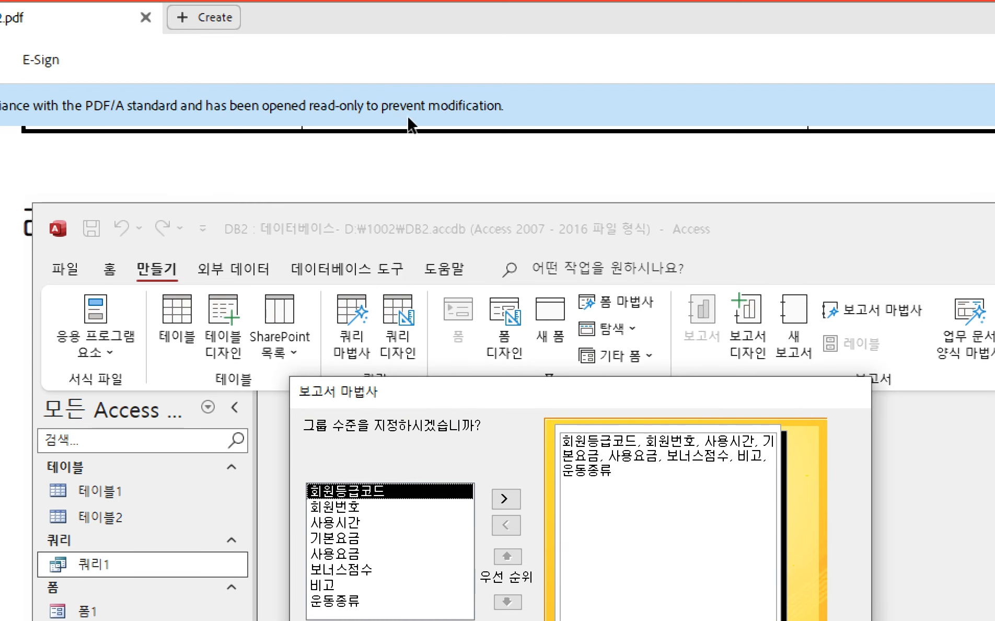
- Check the grouping condition in the PDF and group the report by 운동종류
click(471, 32)
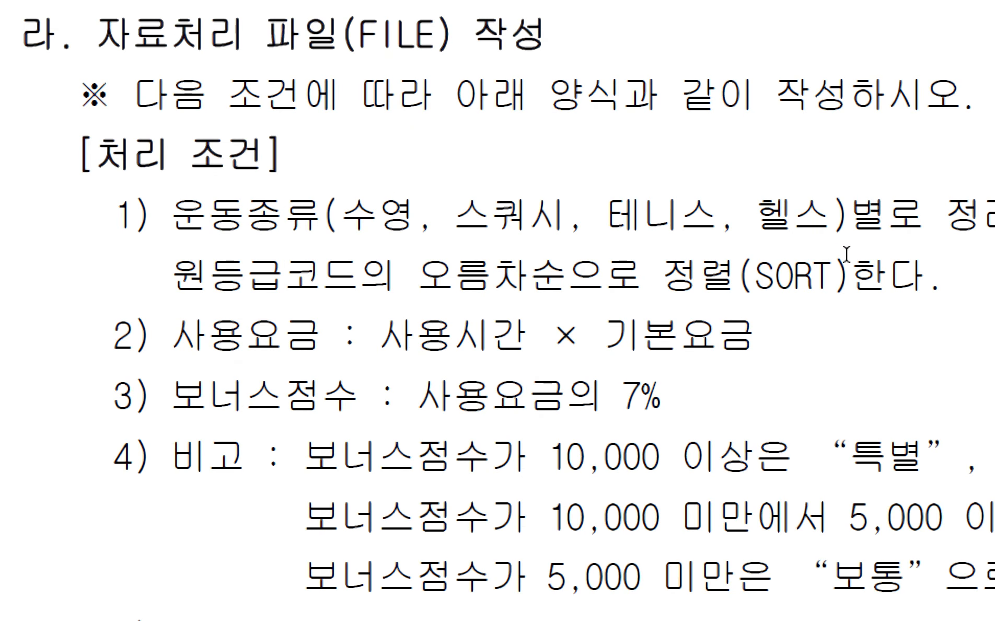
click(476, 601)
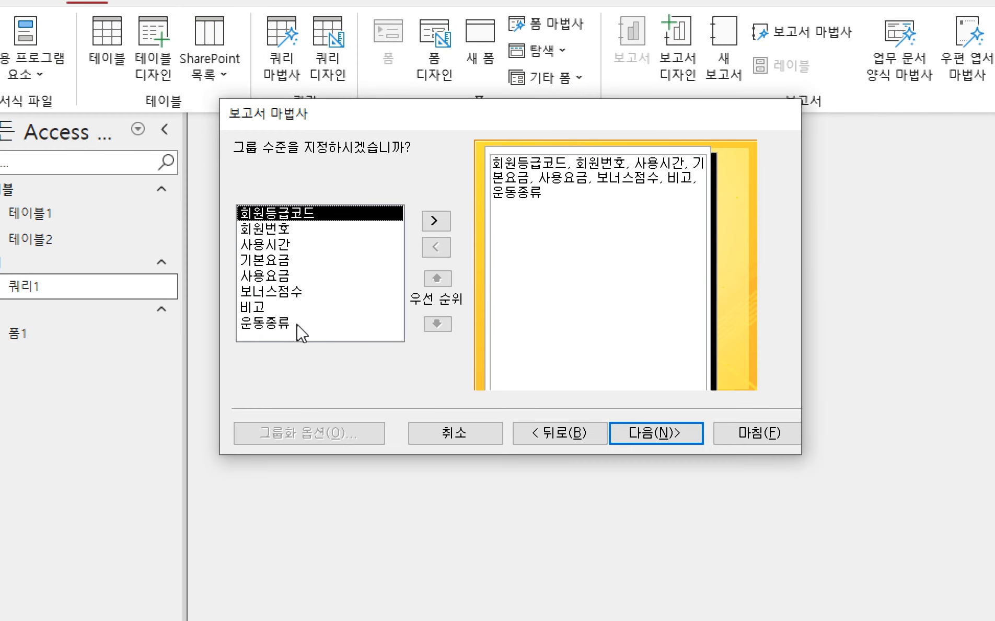
click(297, 324)
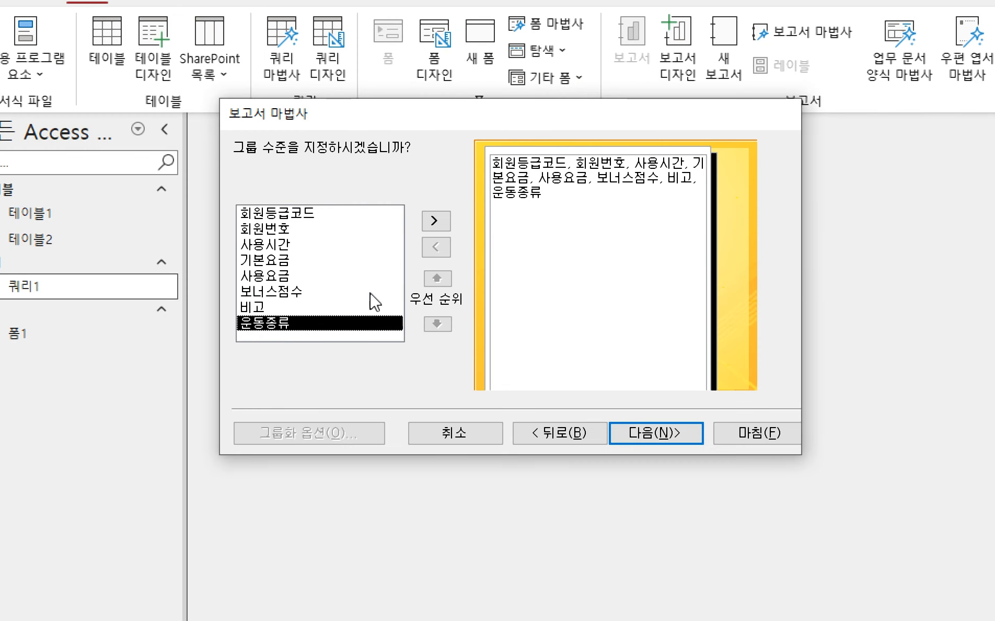
click(437, 221)
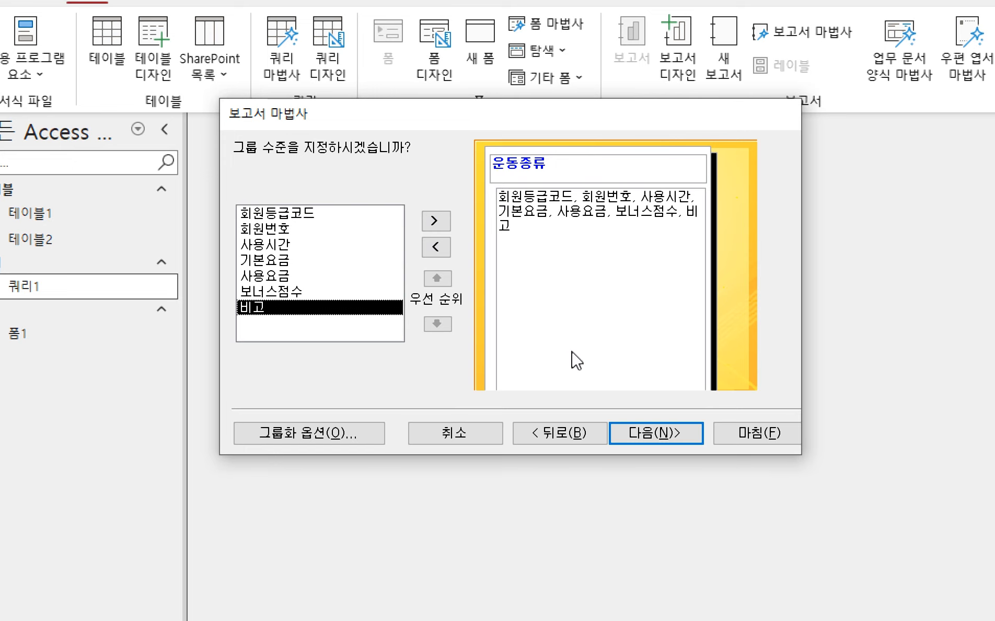
click(651, 435)
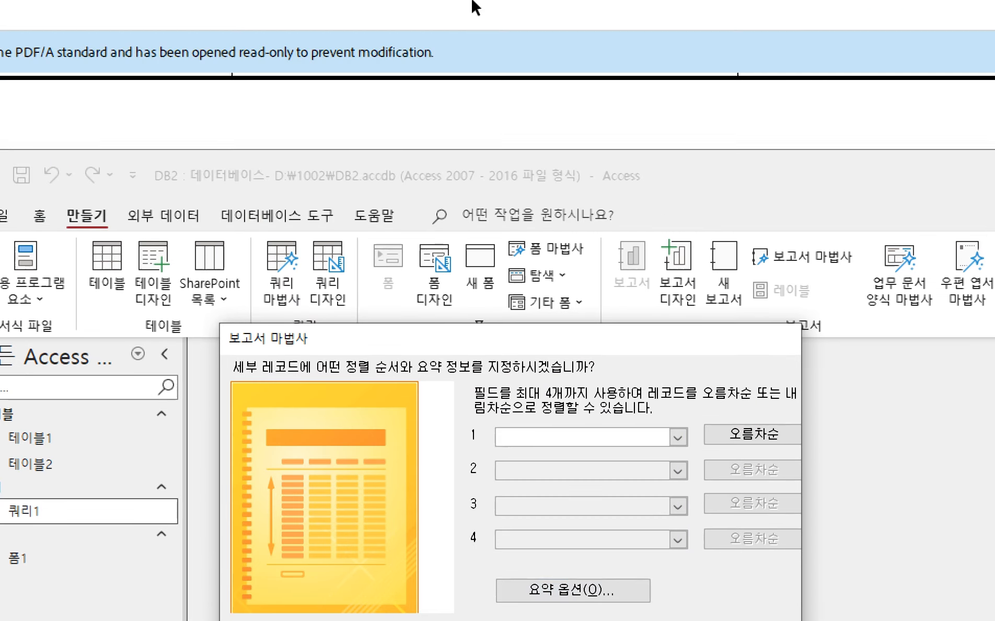
- Check the sort condition in the PDF and sort the report's detail records by 회원등급코드 in ascending order
click(500, 30)
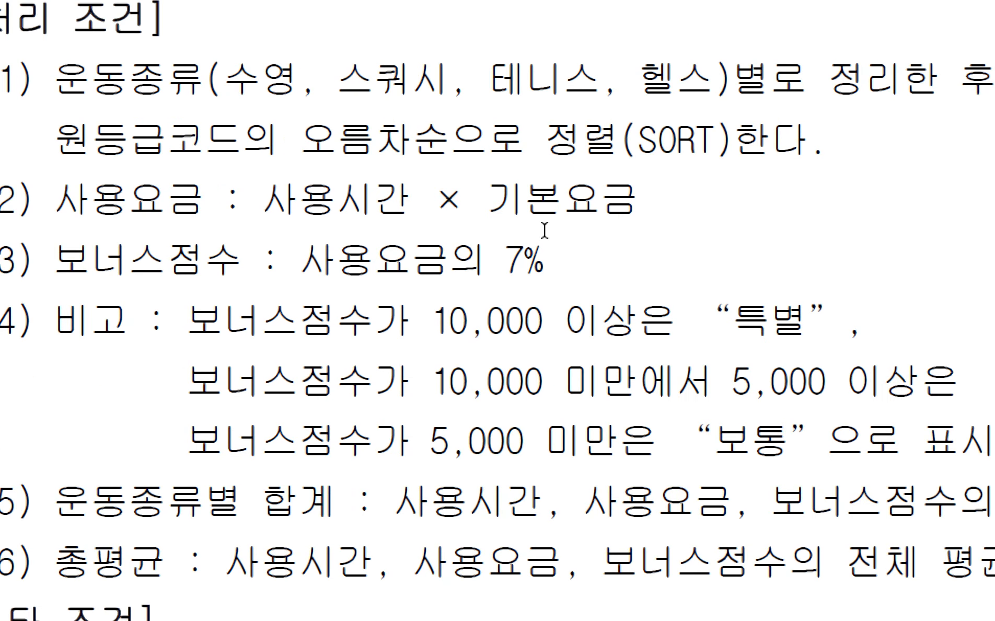
click(447, 596)
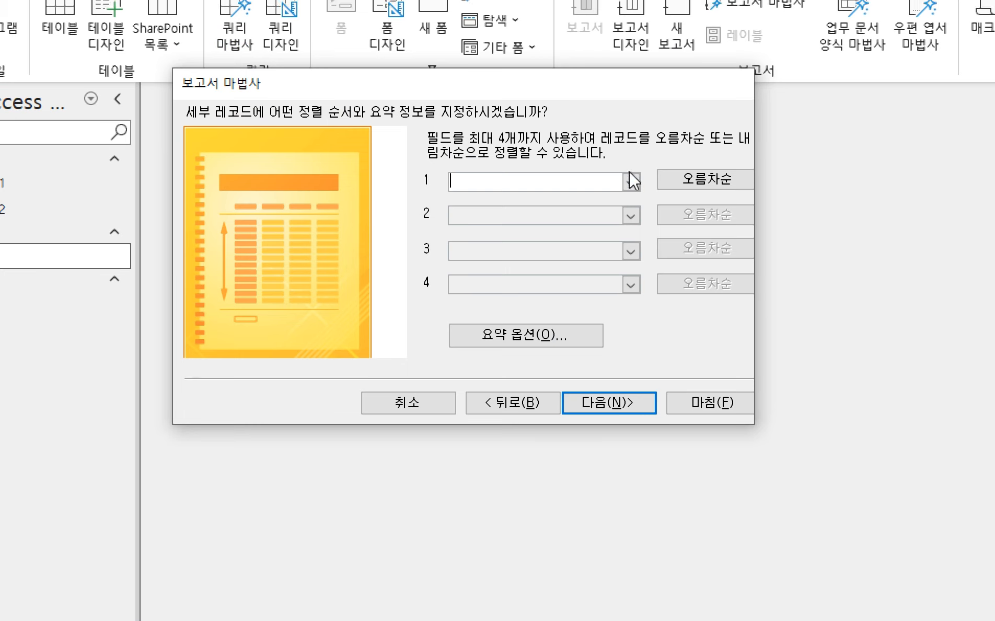
click(632, 181)
click(580, 211)
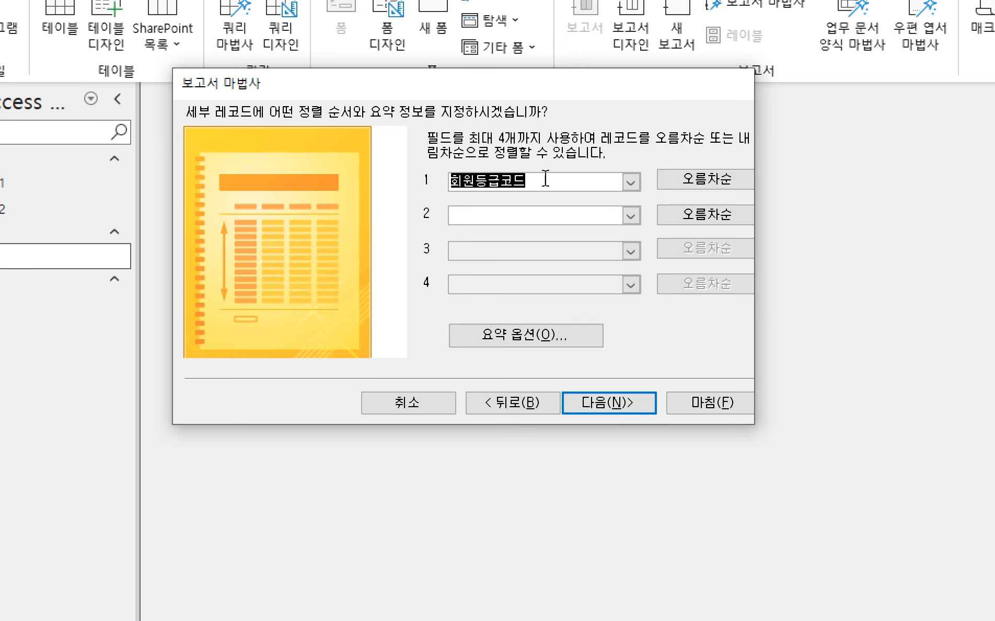
- In the report's summary options, enable 합계 for 사용시간, 사용요금 and 보너스점수 according to the PDF's conditions
click(558, 337)
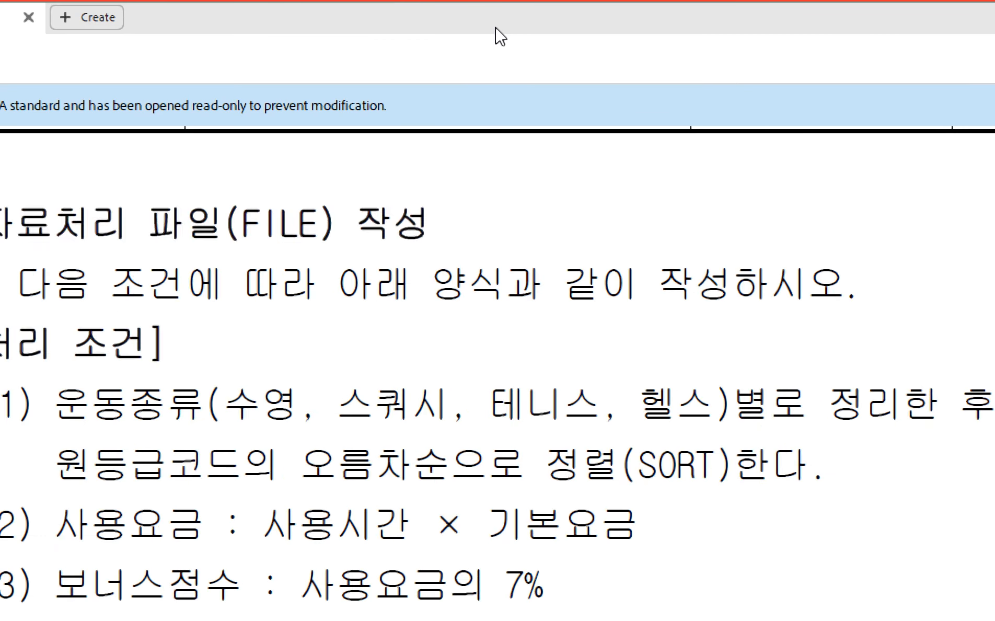
scroll(499, 533, down, 5)
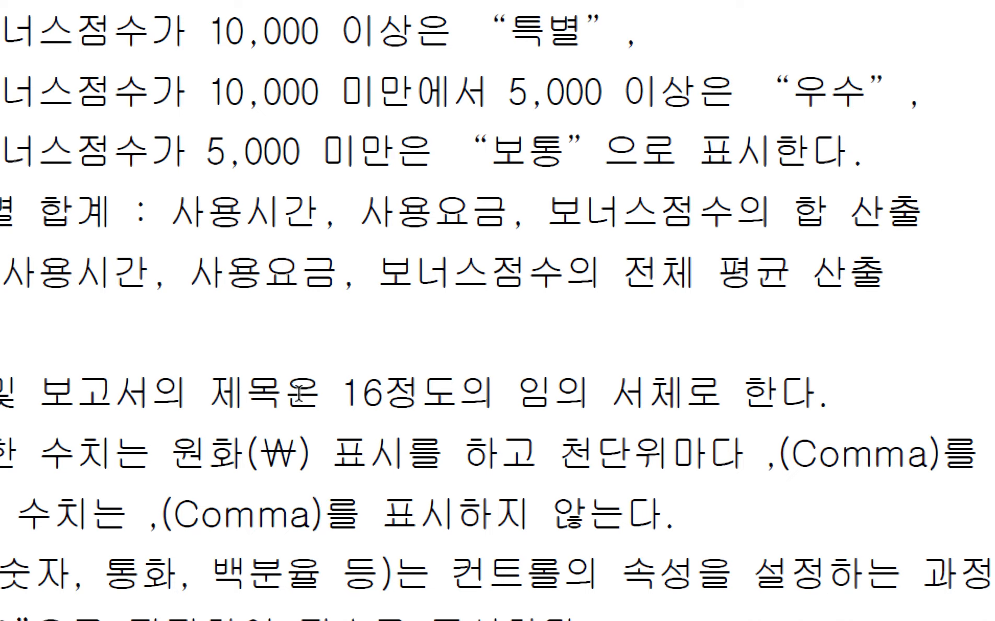
click(214, 605)
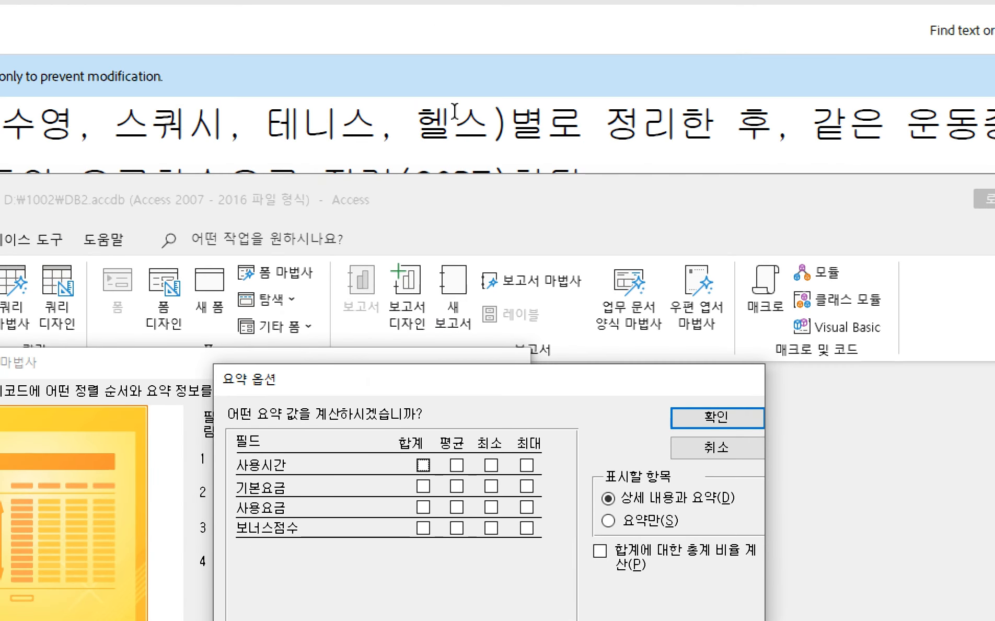
click(459, 57)
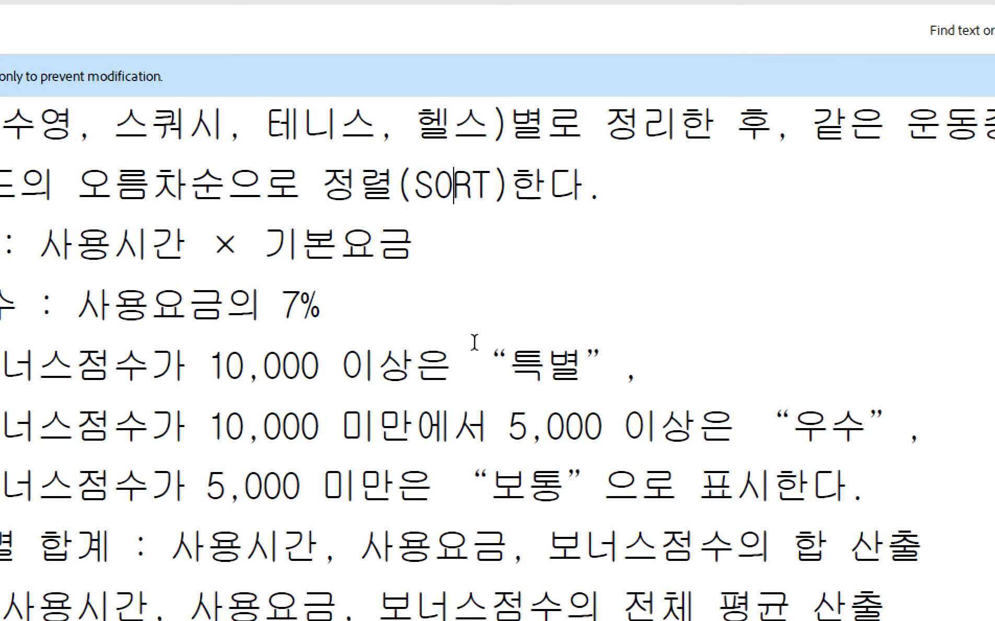
scroll(515, 413, down, 5)
scroll(515, 517, down, 1)
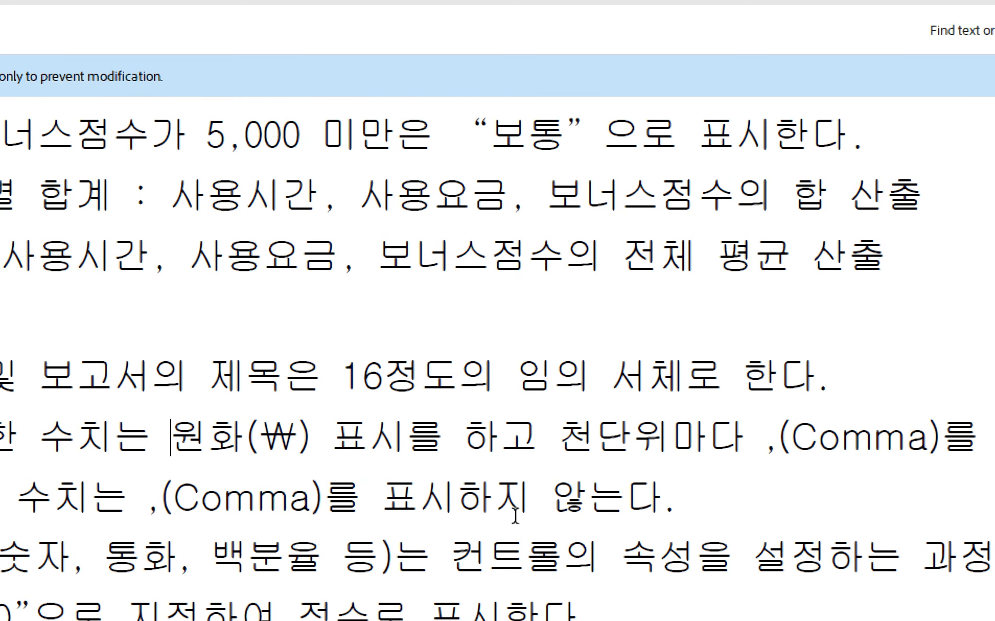
scroll(515, 517, down, 1)
click(223, 602)
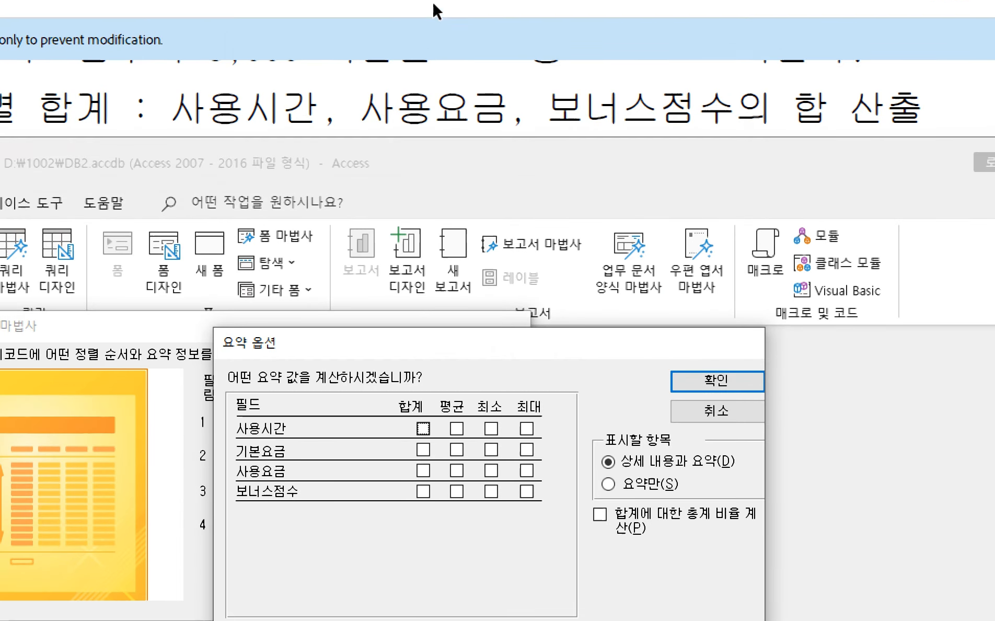
click(423, 430)
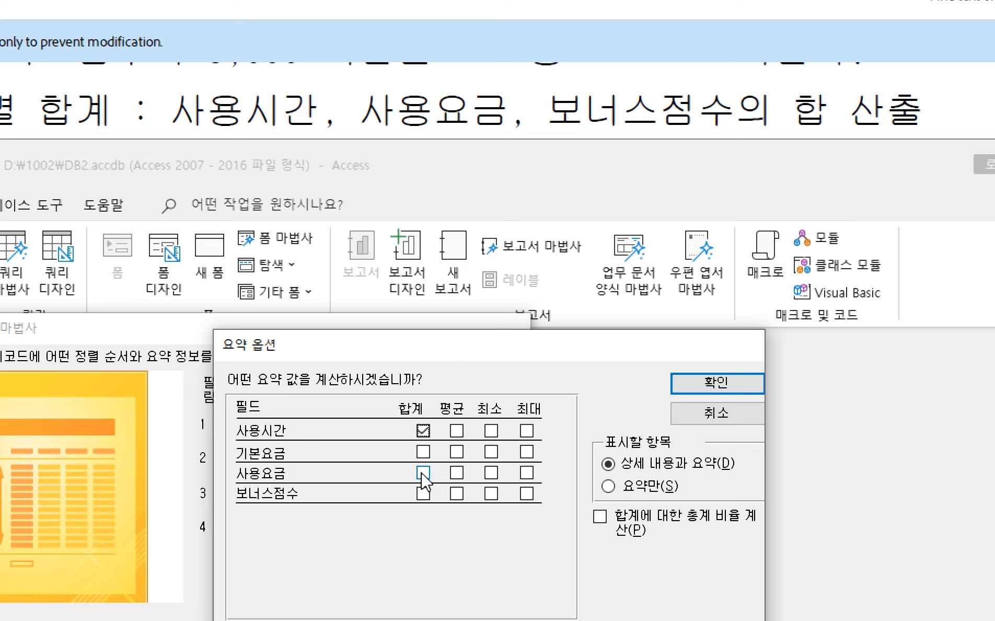
click(424, 473)
click(423, 493)
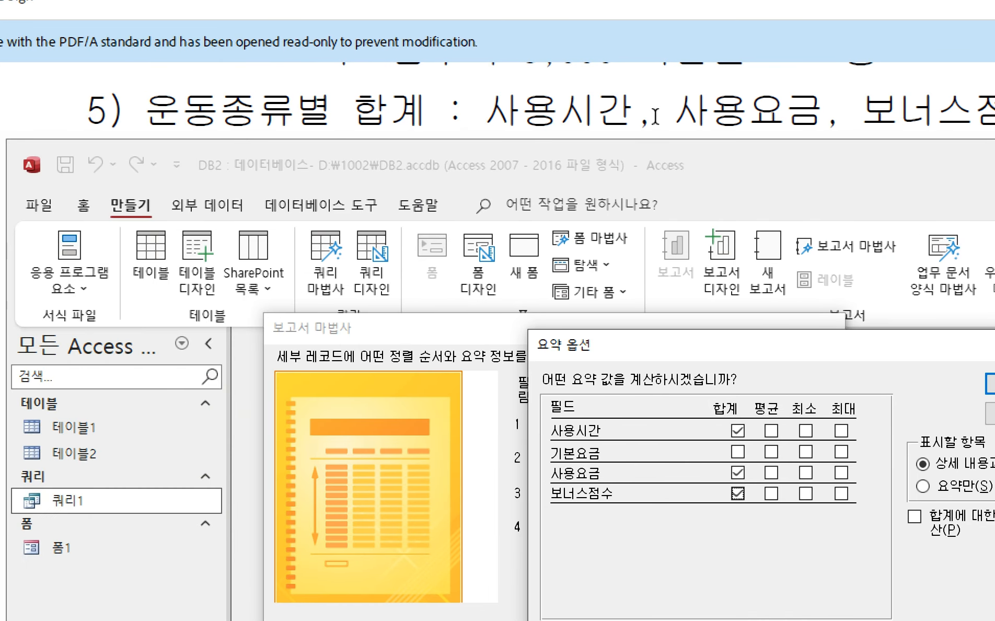
- Check the 총평균 condition in the PDF and enable 평균 for 사용시간, 사용요금 and 보너스점수 in the summary options
click(655, 116)
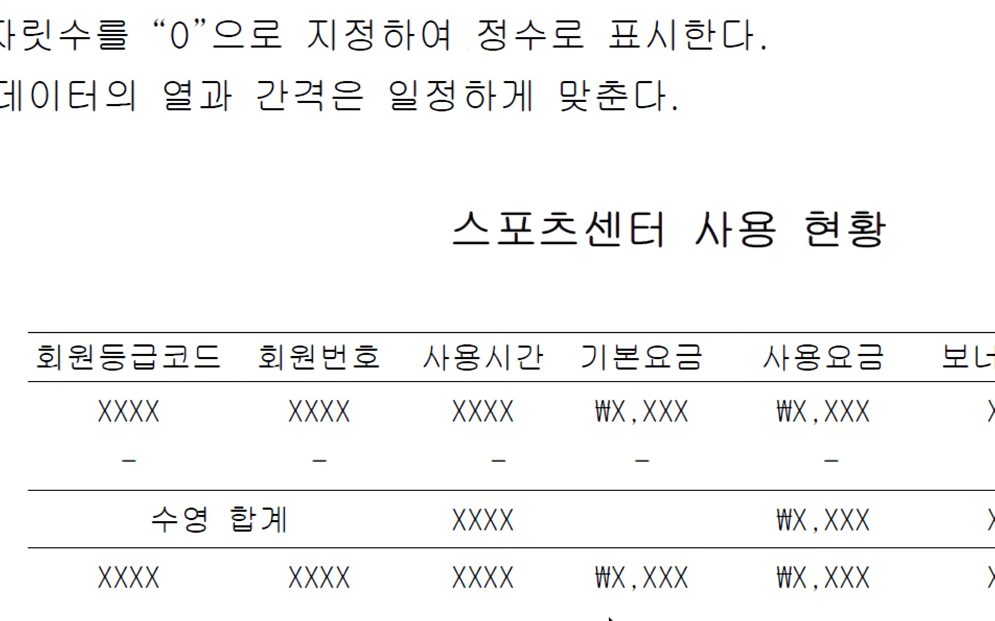
click(392, 609)
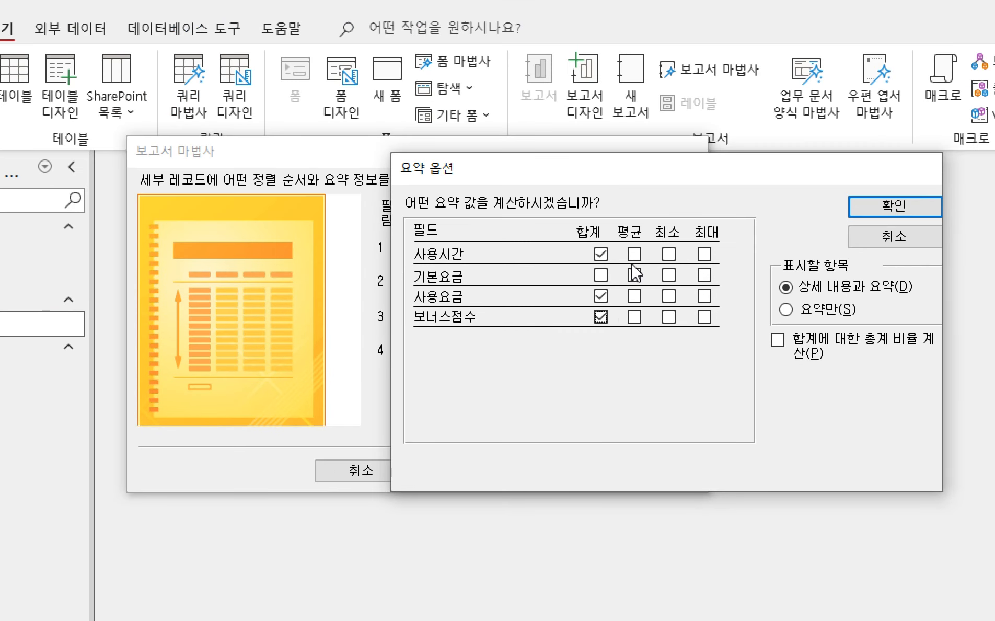
click(634, 254)
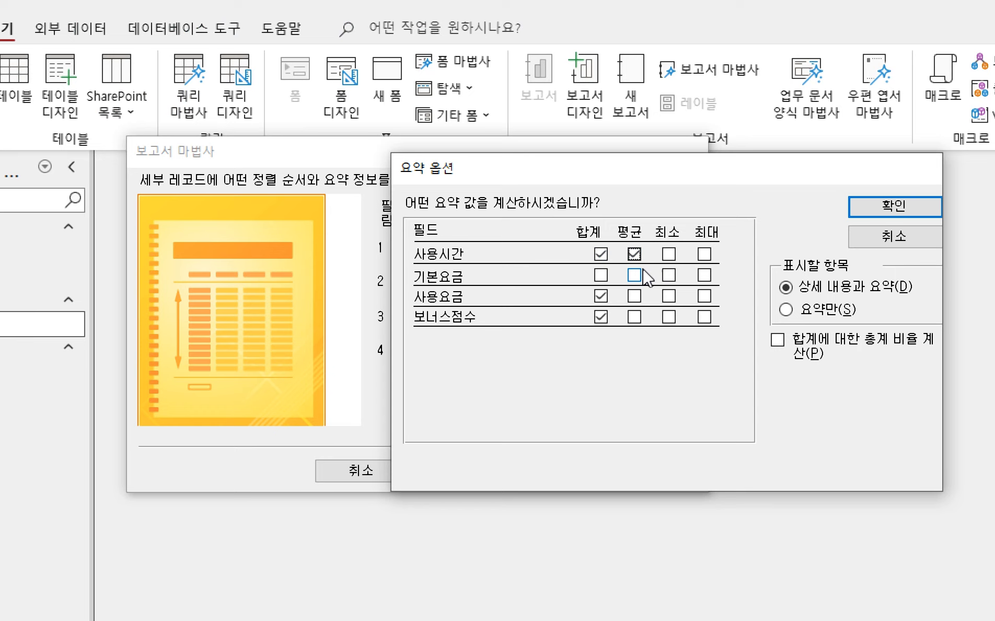
click(635, 296)
click(635, 316)
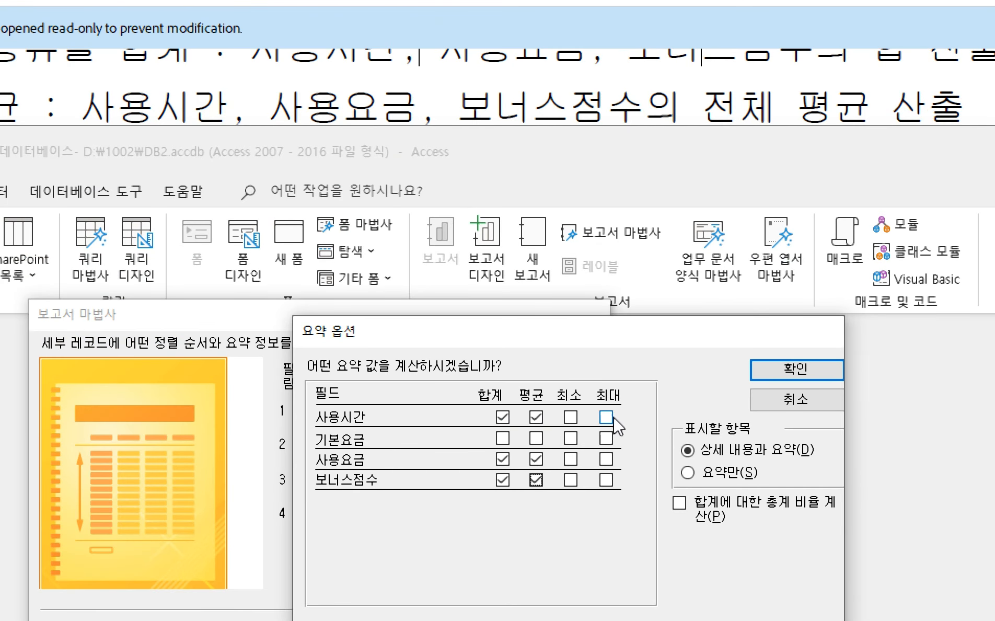
click(802, 375)
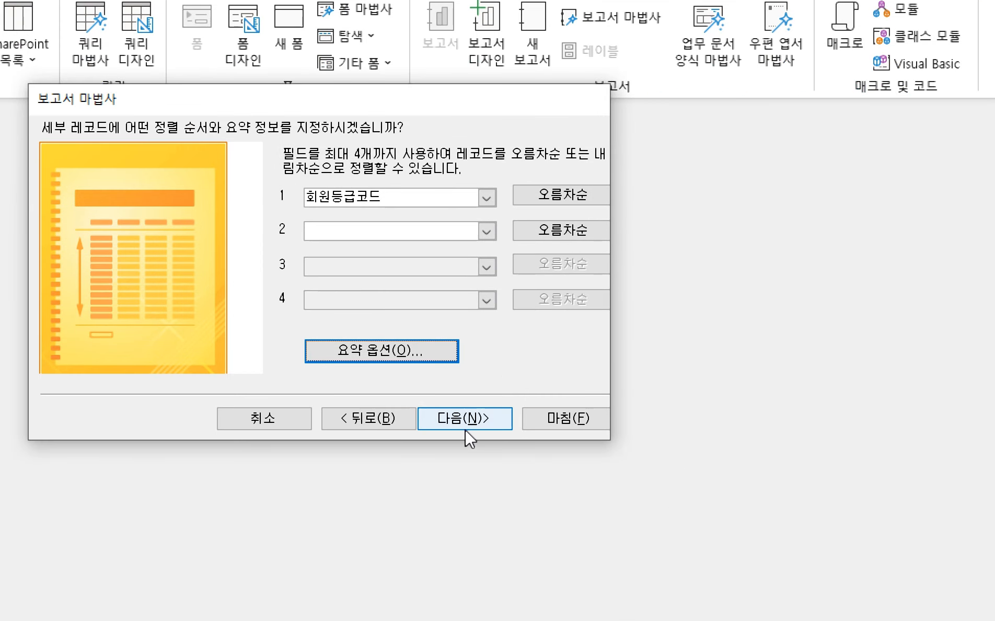
- Finish the Report Wizard with the 단계 layout in 세로 orientation, choosing to modify the report's design
click(467, 430)
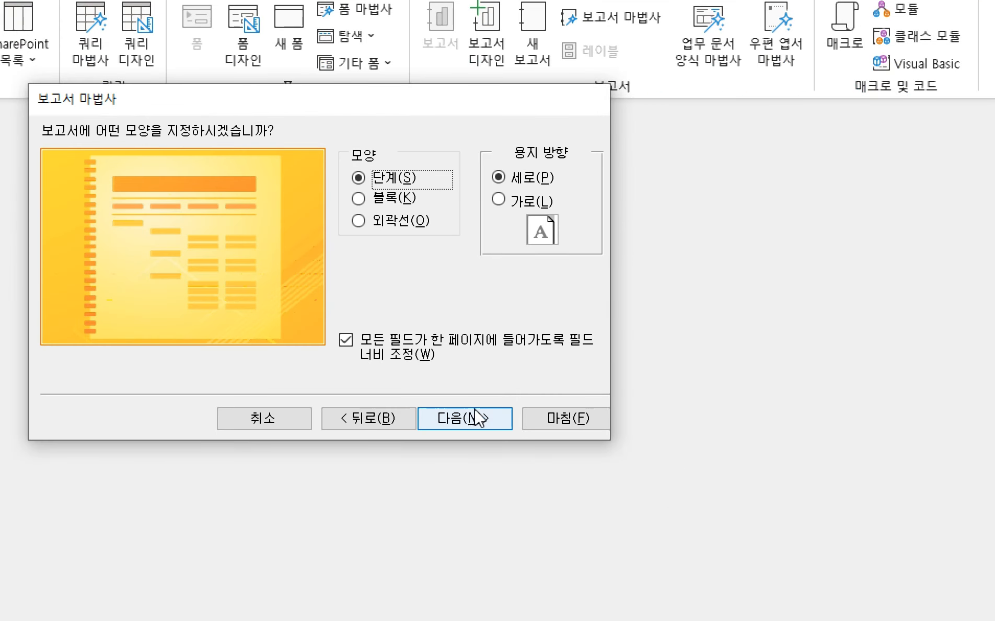
click(473, 420)
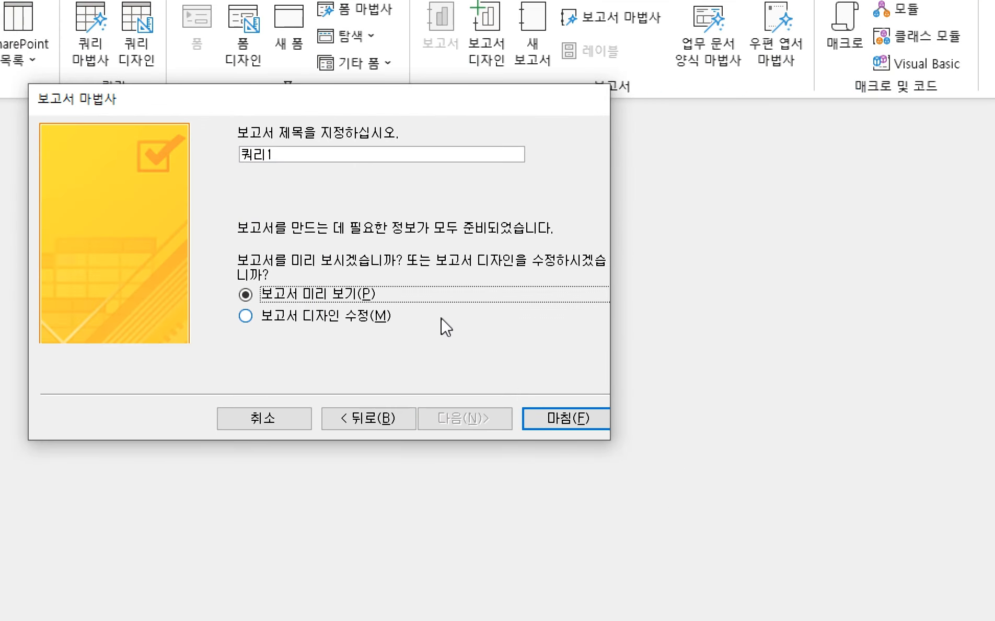
click(348, 320)
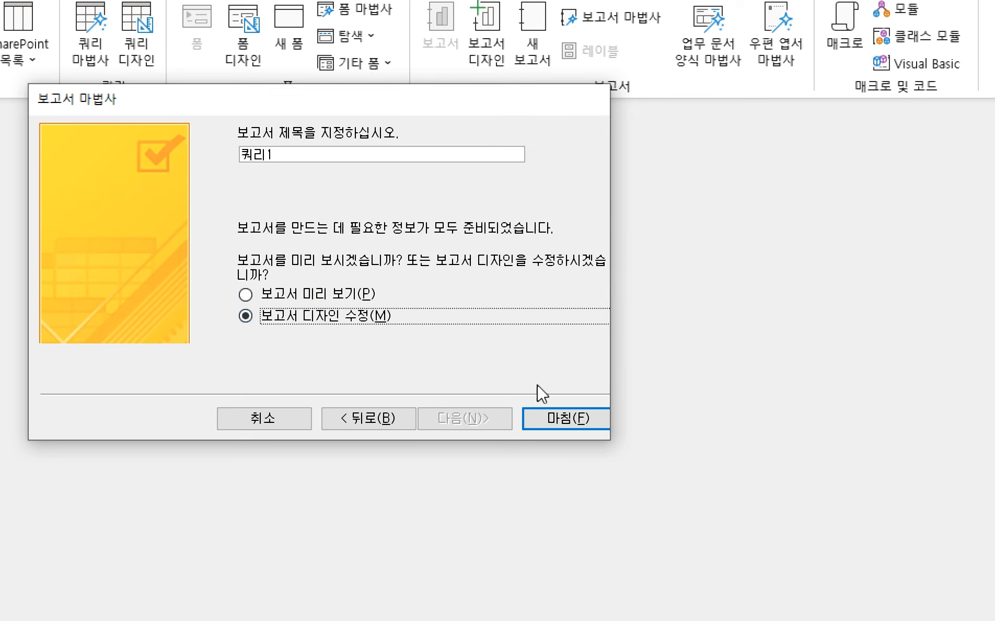
click(551, 425)
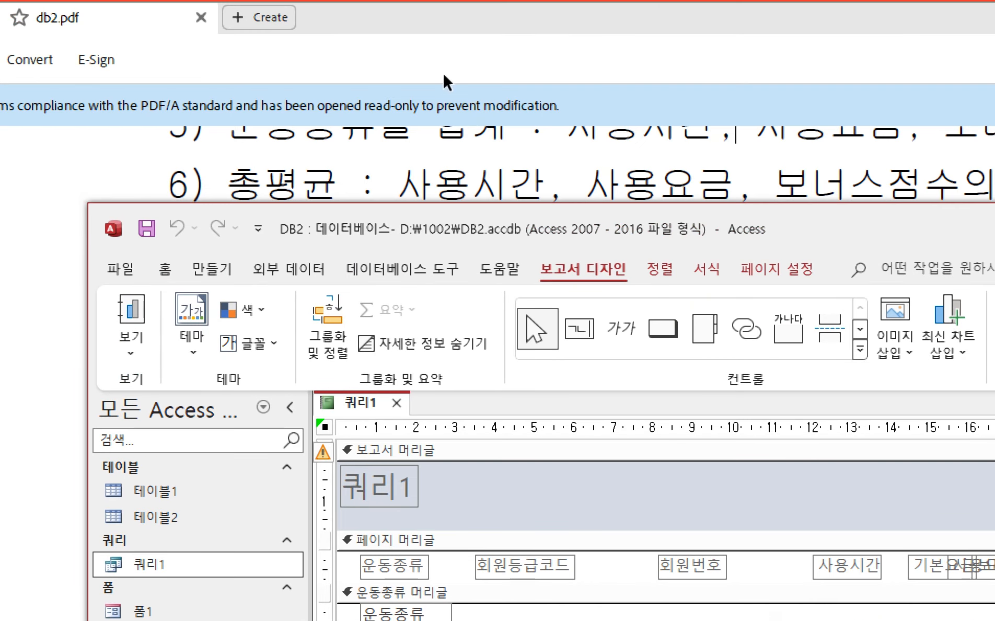
- Check the report layout in the PDF and replace the report header's title with 스포츠센터 사용 현황
click(473, 172)
scroll(568, 517, down, 4)
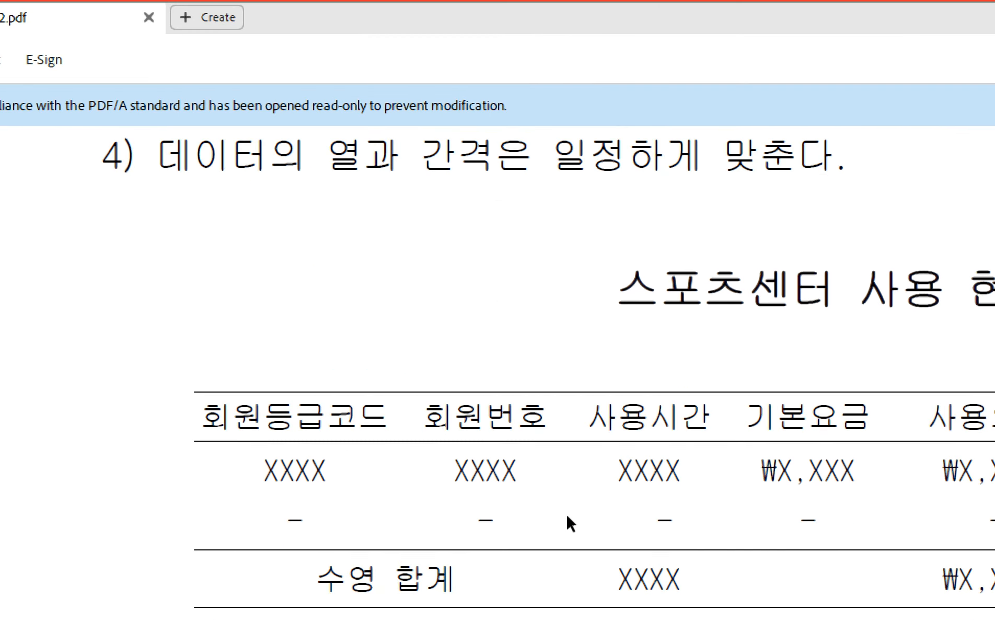
scroll(570, 523, down, 2)
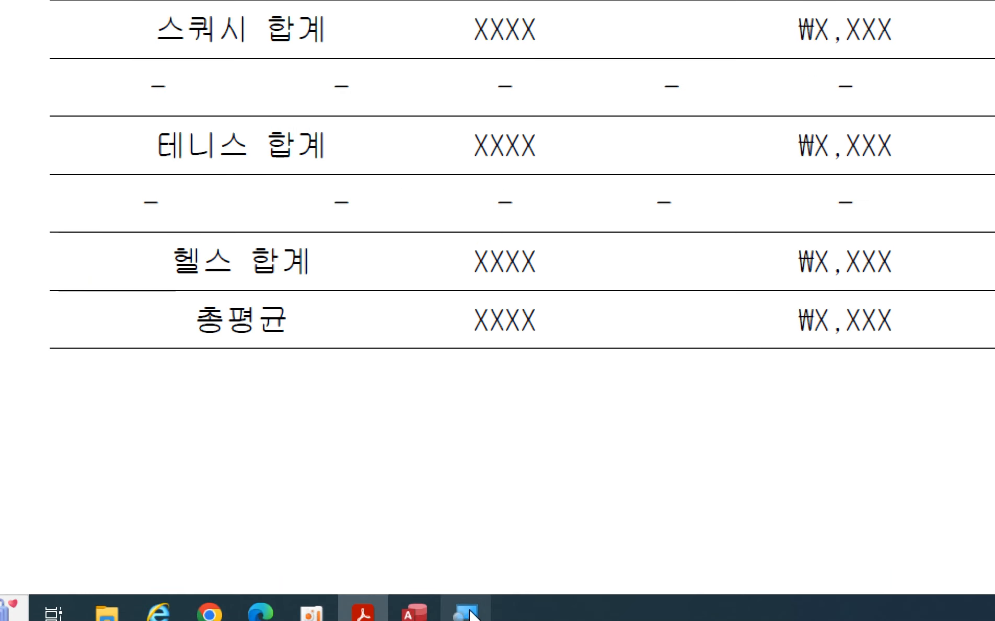
click(414, 614)
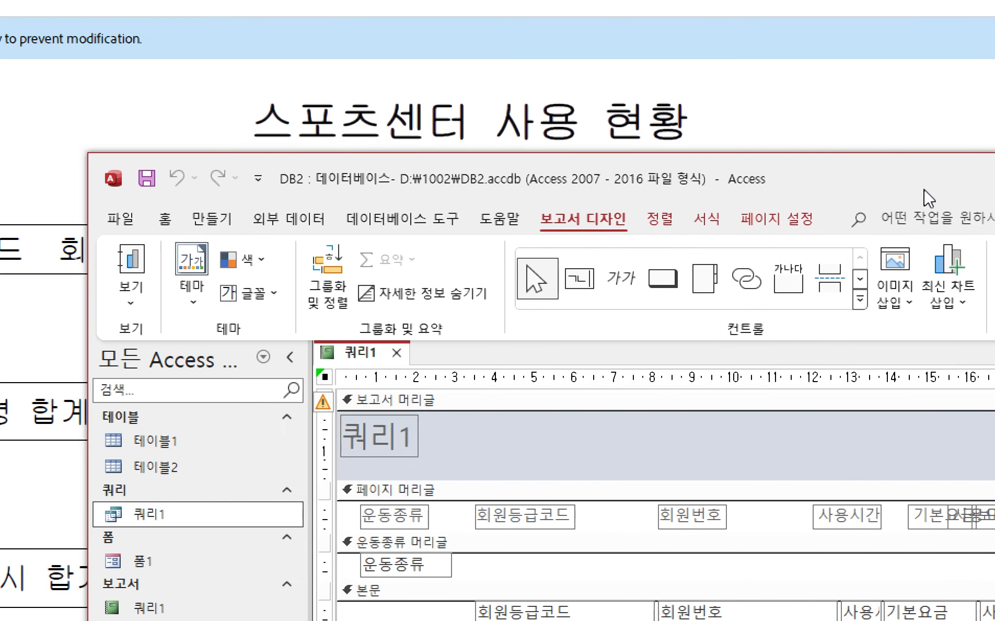
click(395, 439)
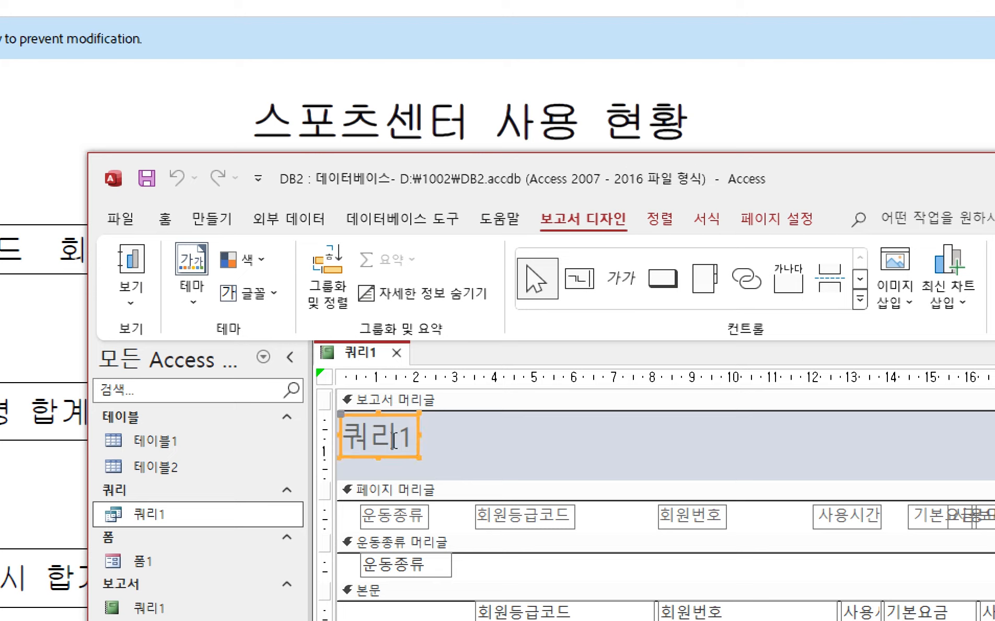
click(371, 436)
key(Delete)
key(Delete)
key(BackSpace)
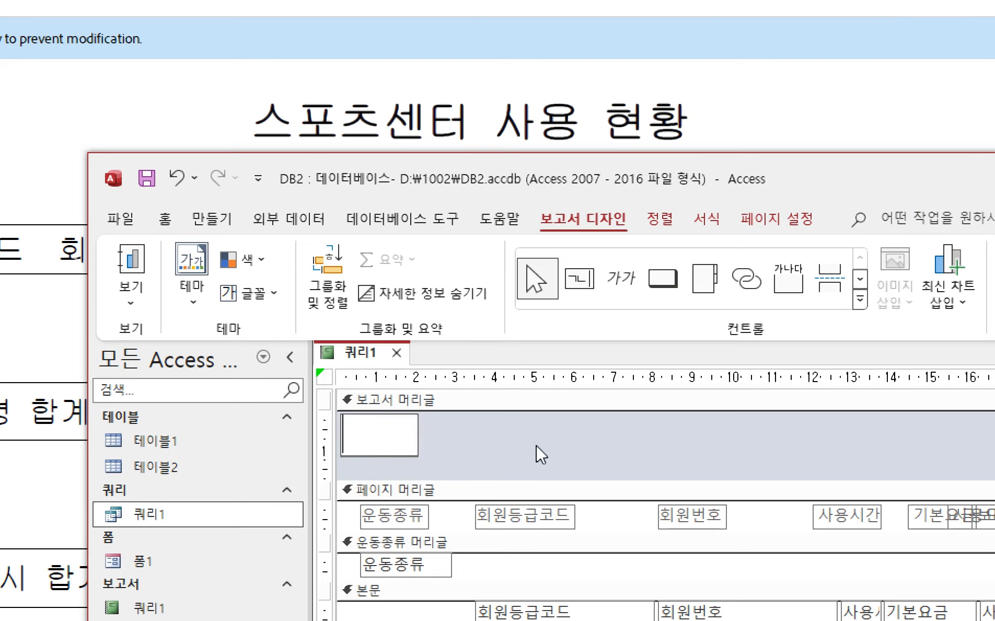
text(스포츠)
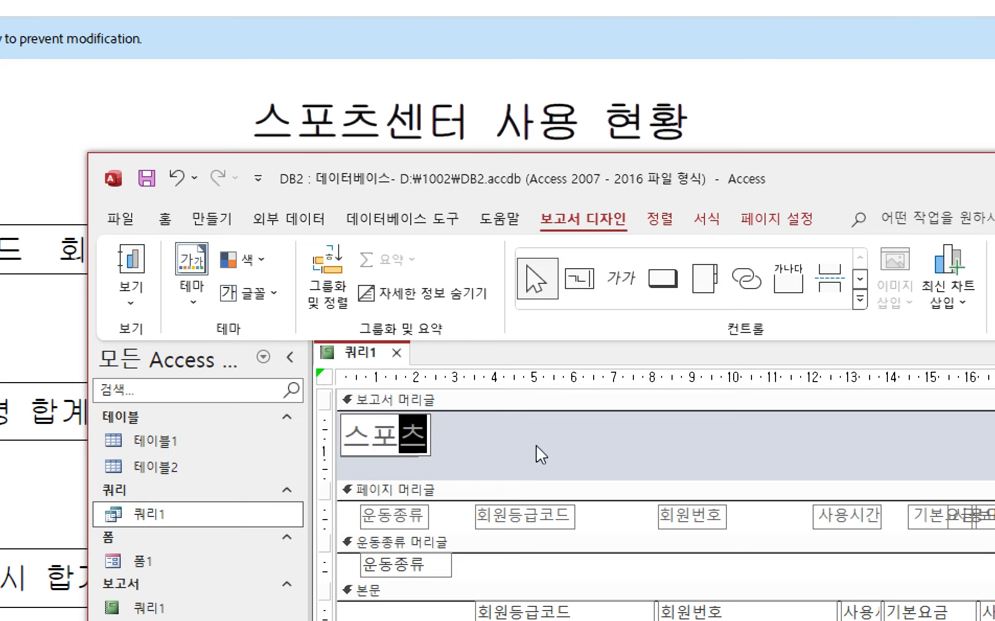
text(센터 사용 현)
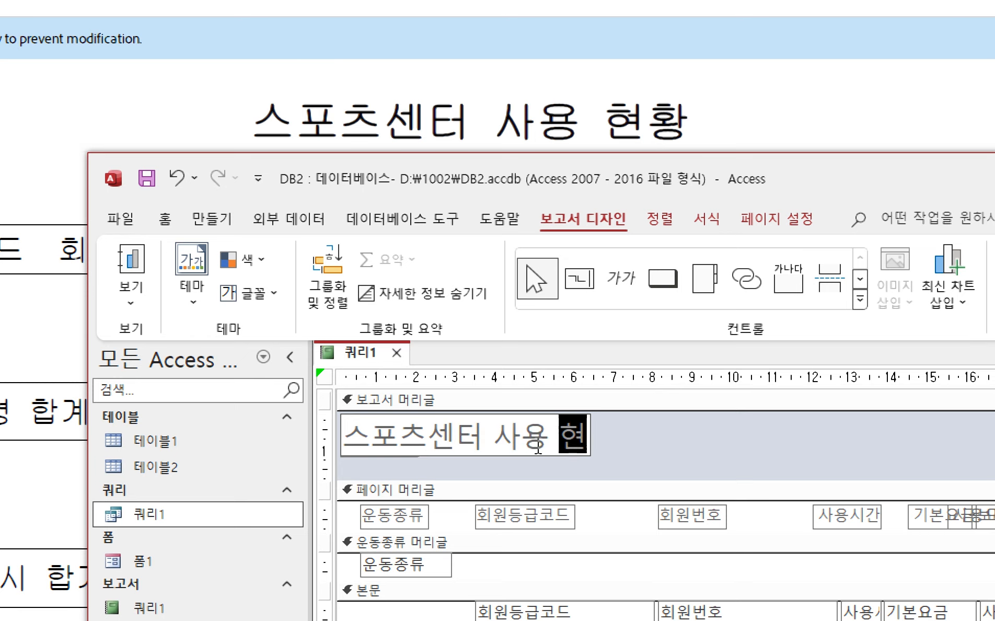
text(황)
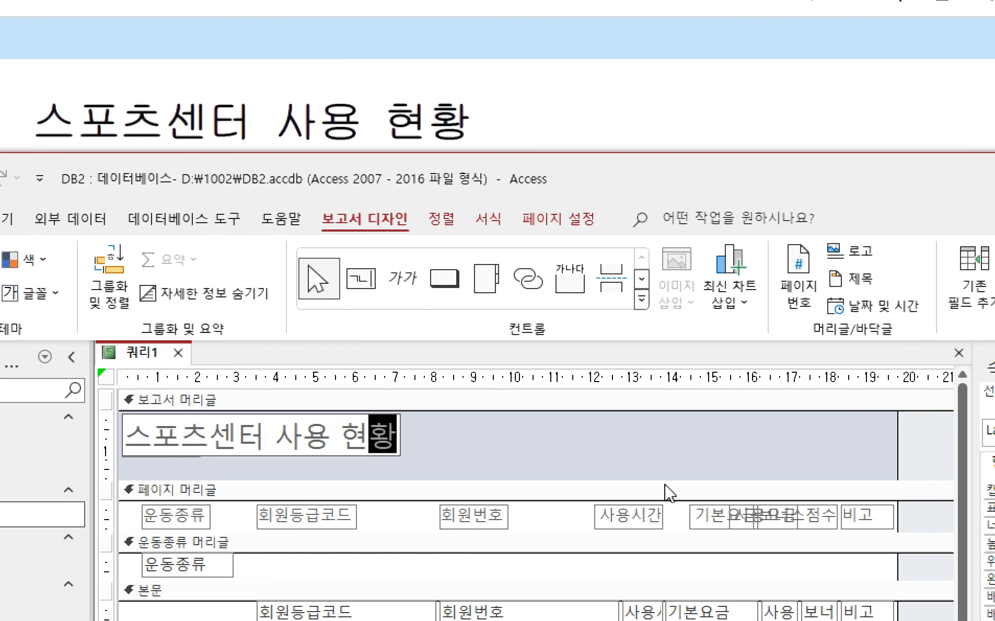
click(731, 444)
- Move the 스포츠센터 사용 현황 title label to the horizontal centre of the report header
click(360, 441)
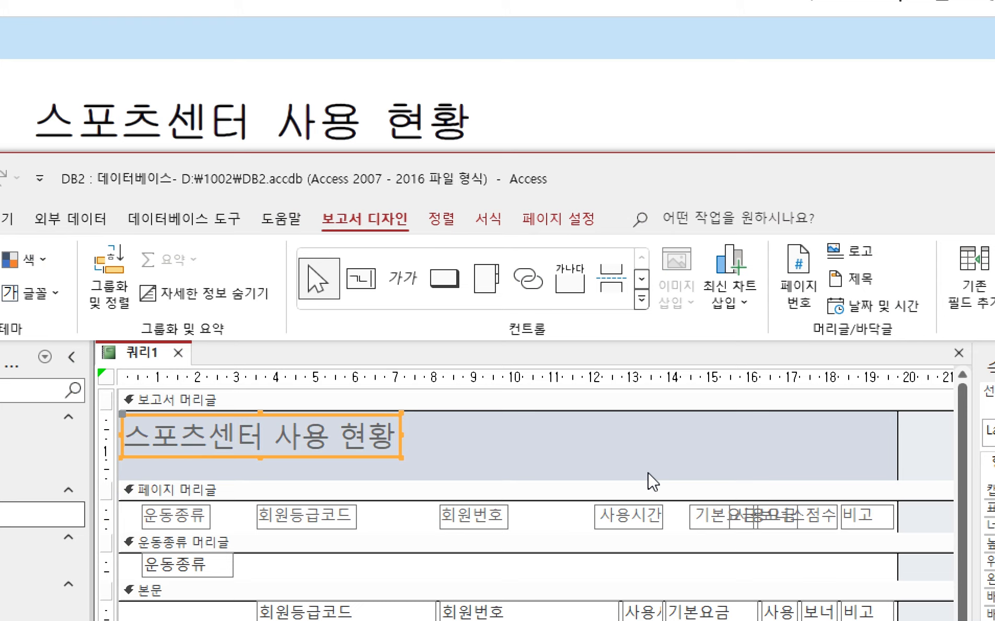
key(Right)
key(Right)
key(Right)
key(Right)
key(Right)
key(Right)
key(Right)
key(Right)
key(Right)
key(Right)
key(Right)
key(Right)
key(Right)
key(Right)
key(Right)
key(Right)
key(Right)
key(Right)
key(Right)
key(Right)
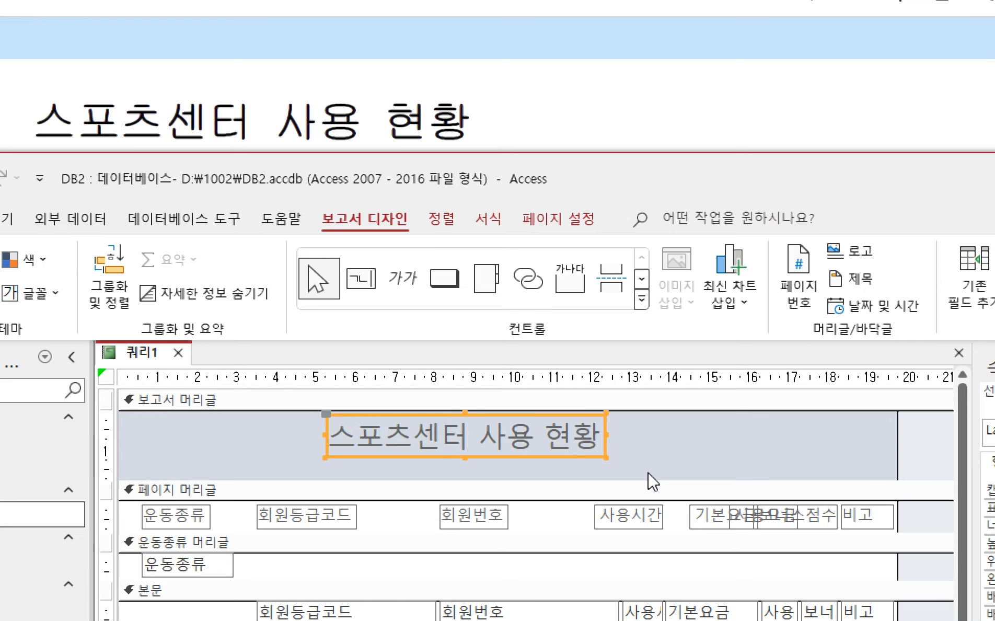
key(Right)
key(Right)
key(Right)
key(Right)
key(Right)
key(Right)
key(Right)
key(Right)
key(Right)
key(Right)
key(Right)
key(Right)
key(Right)
key(Right)
key(Right)
key(Right)
key(Right)
key(Right)
key(Right)
key(Right)
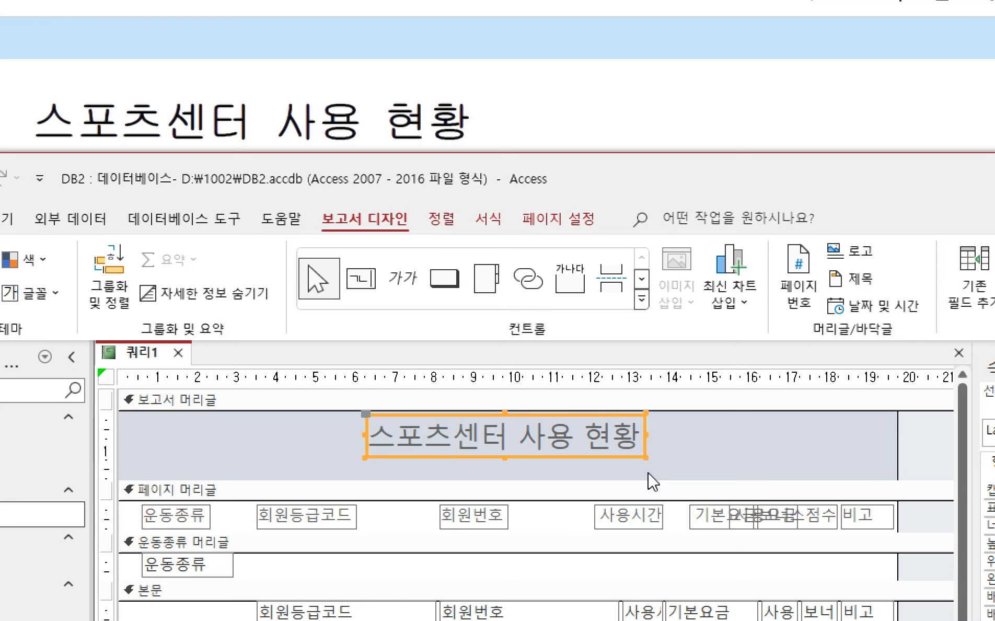
key(Right)
key(Right)
key(Right)
key(Right)
key(Right)
key(Right)
key(Right)
key(Right)
key(Right)
key(Right)
key(Left)
key(Left)
key(Left)
key(Left)
key(Left)
click(242, 447)
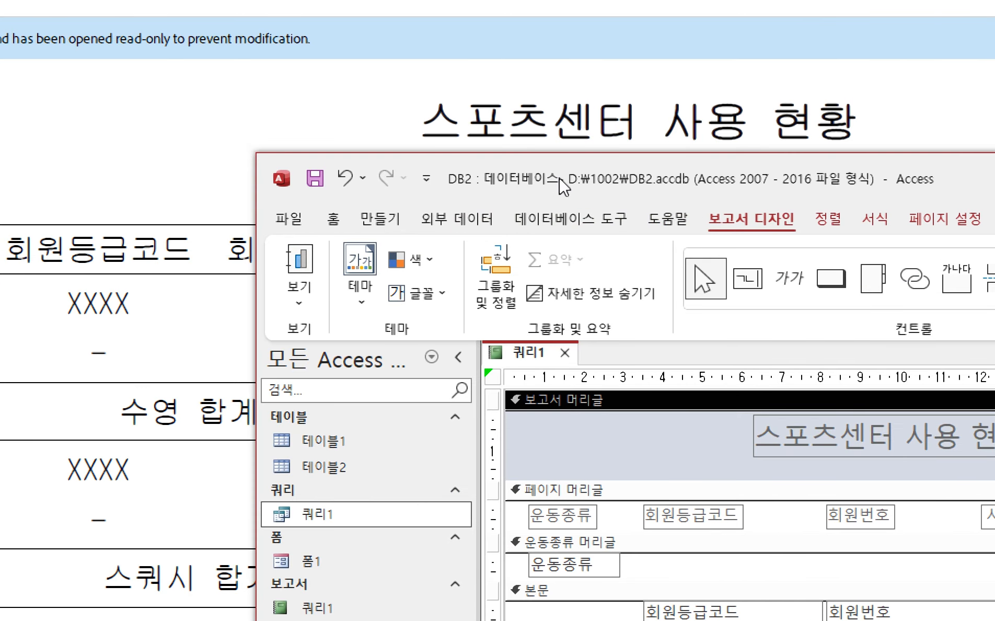
- Arrange the Access window so the PDF's report column layout can be compared with the report design
drag(171, 177, 22, 237)
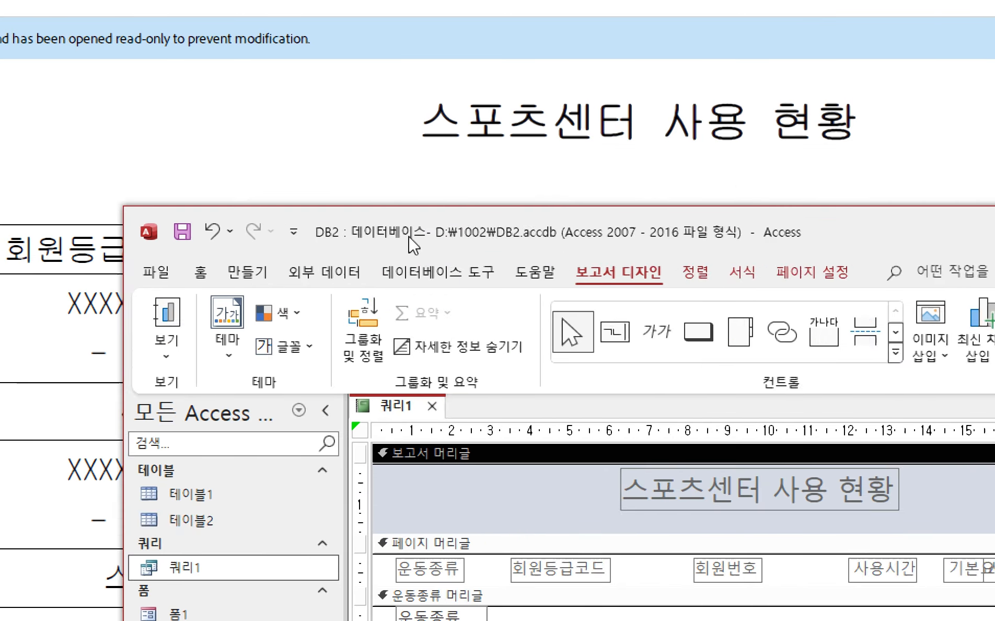
drag(413, 245, 259, 308)
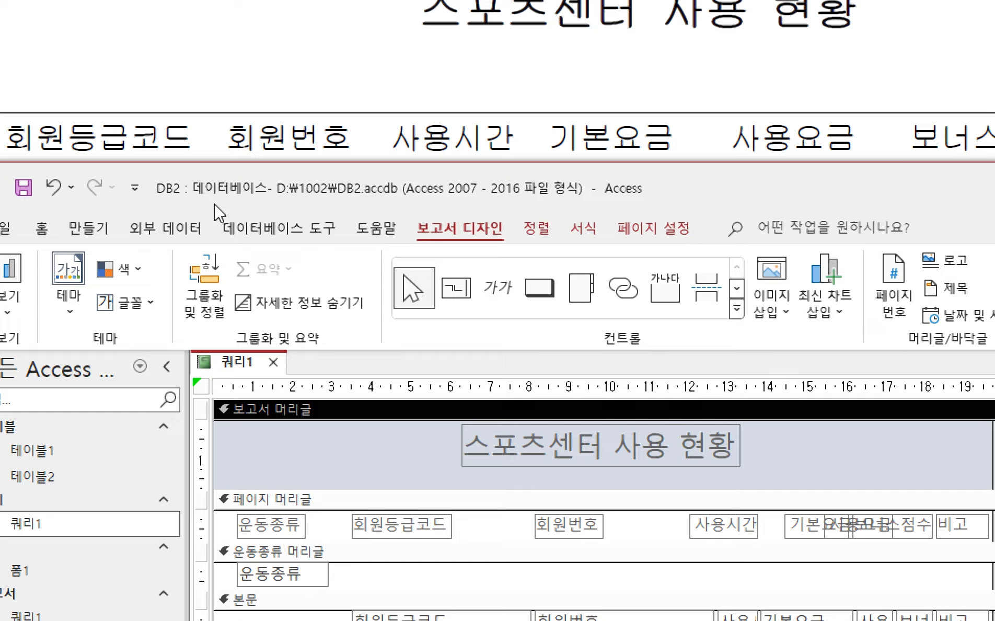
drag(252, 224, 238, 238)
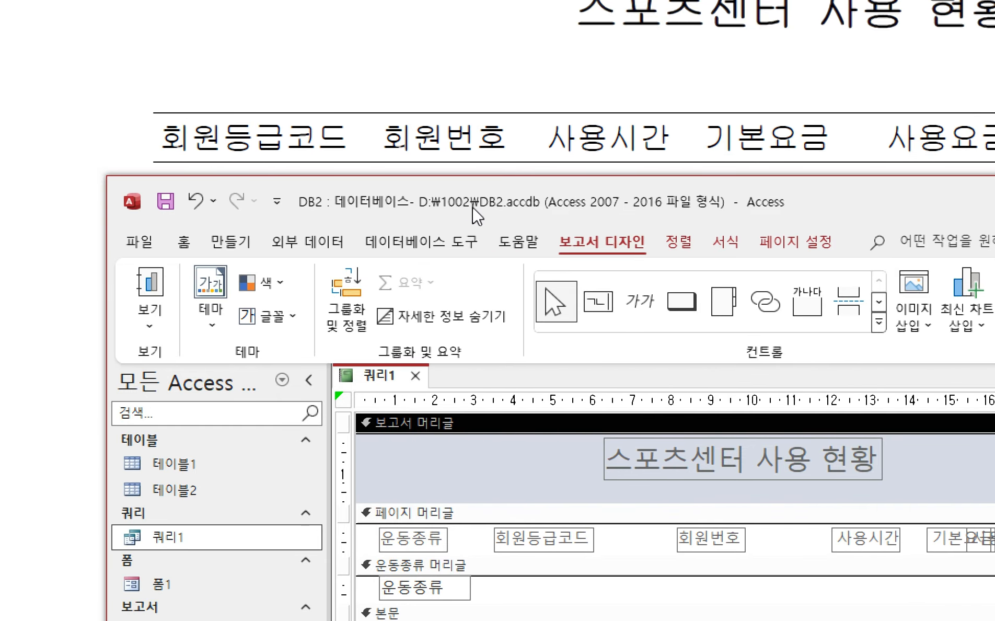
drag(477, 215, 745, 44)
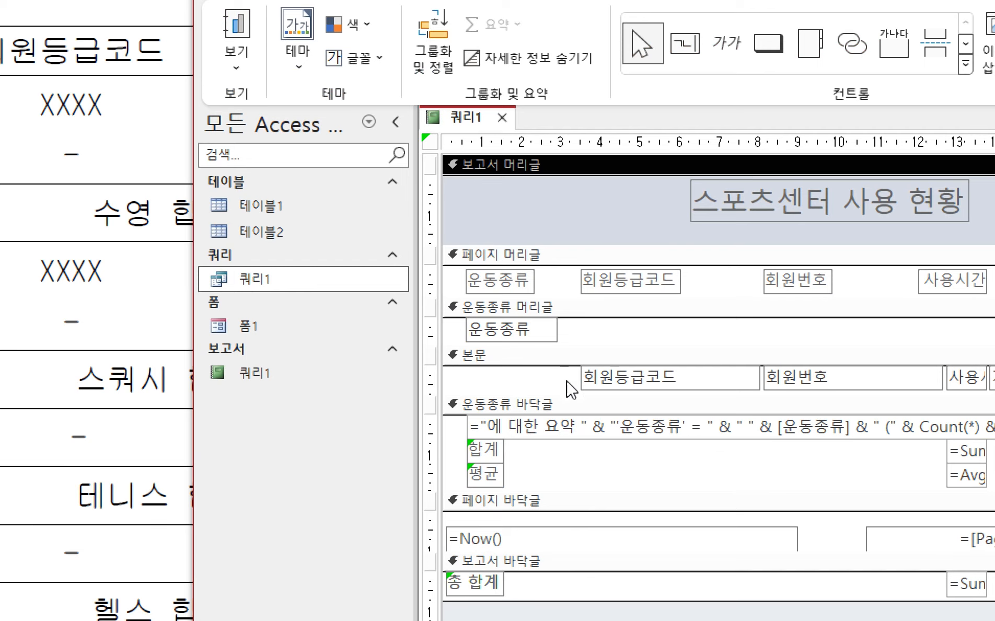
- Move the 회원등급코드 heading and its detail field left until the heading sits directly beside the 운동종류 heading
drag(572, 389, 612, 287)
drag(531, 375, 484, 263)
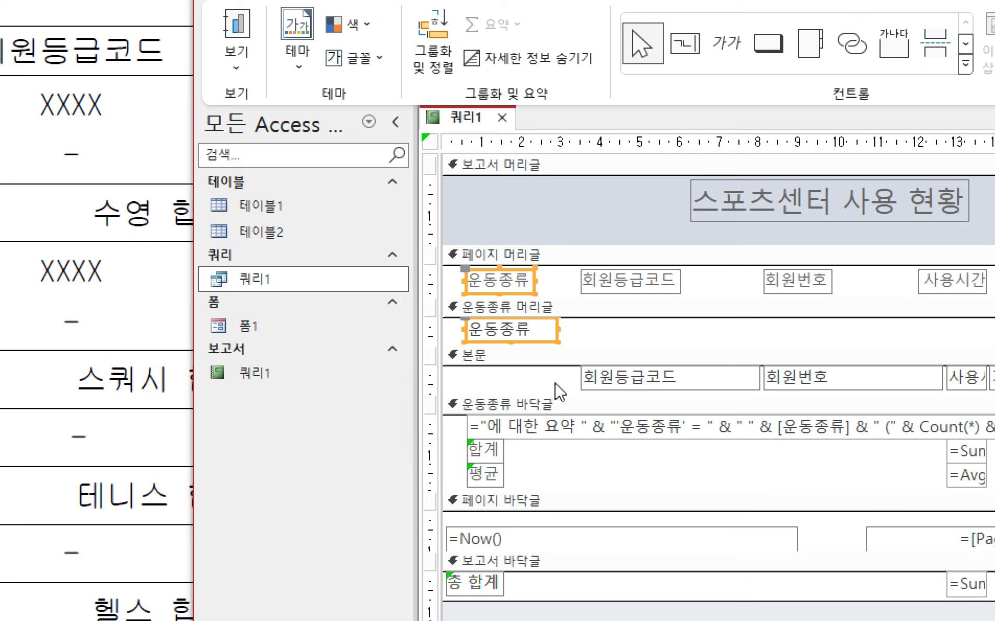
drag(559, 391, 619, 280)
key(Left)
key(Left)
key(Left)
key(Left)
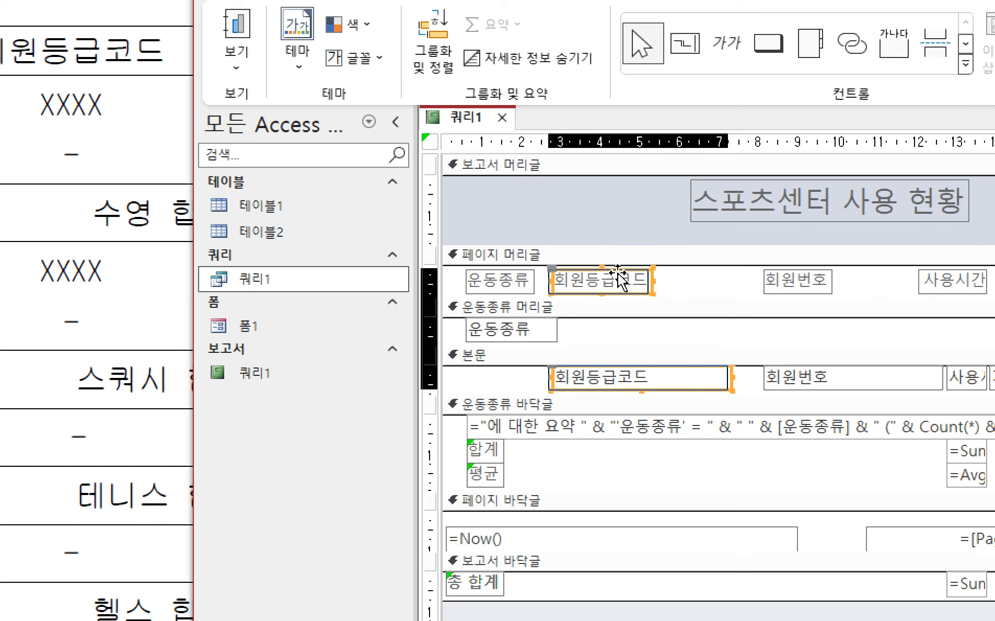
key(Left)
key(Left)
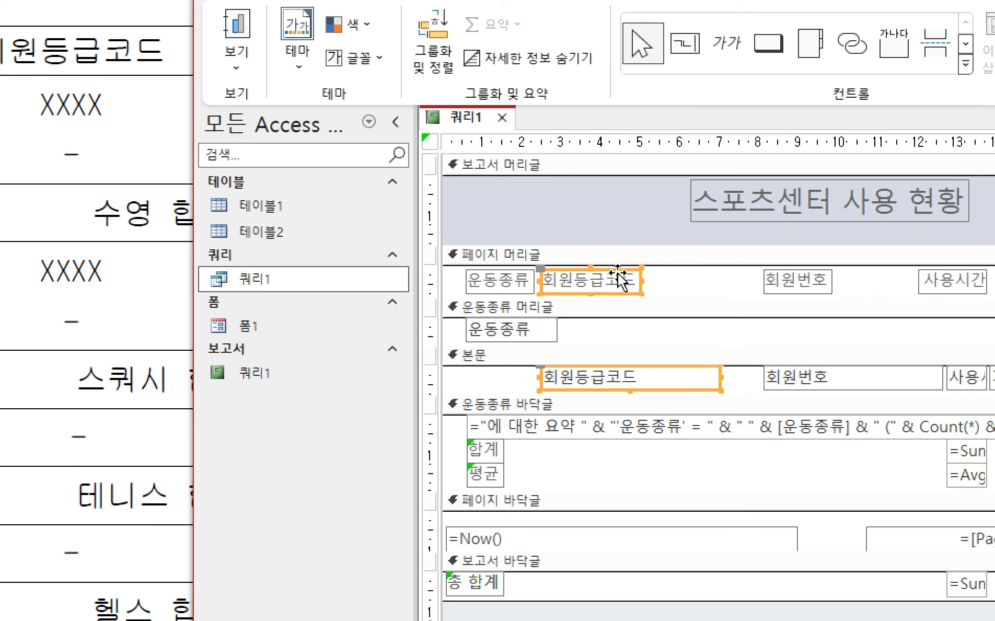
key(Left)
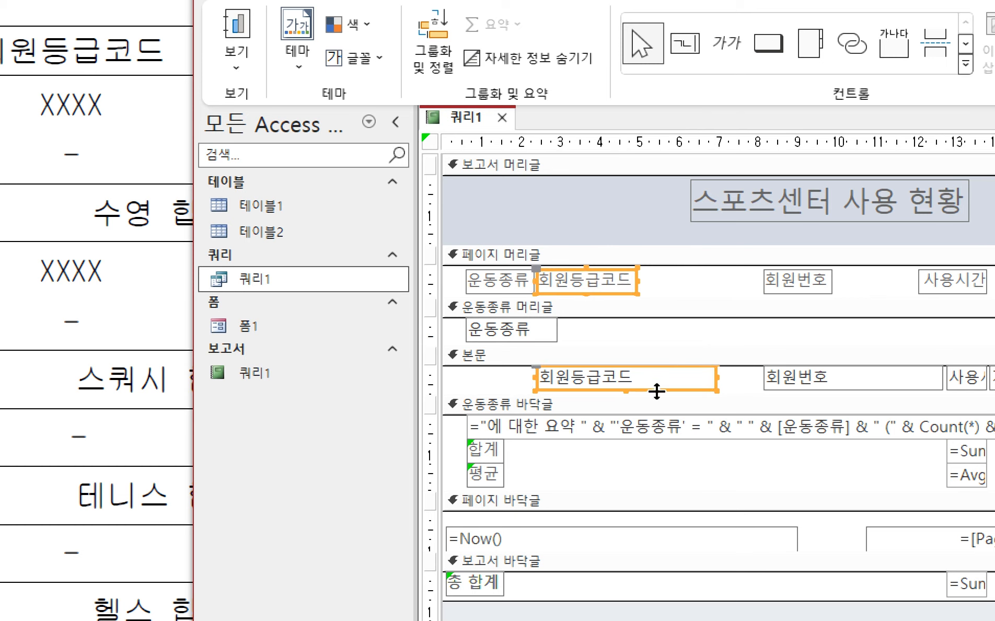
- Narrow the 회원등급코드 field in the 본문 section to about 3 cm wide
click(722, 377)
click(716, 377)
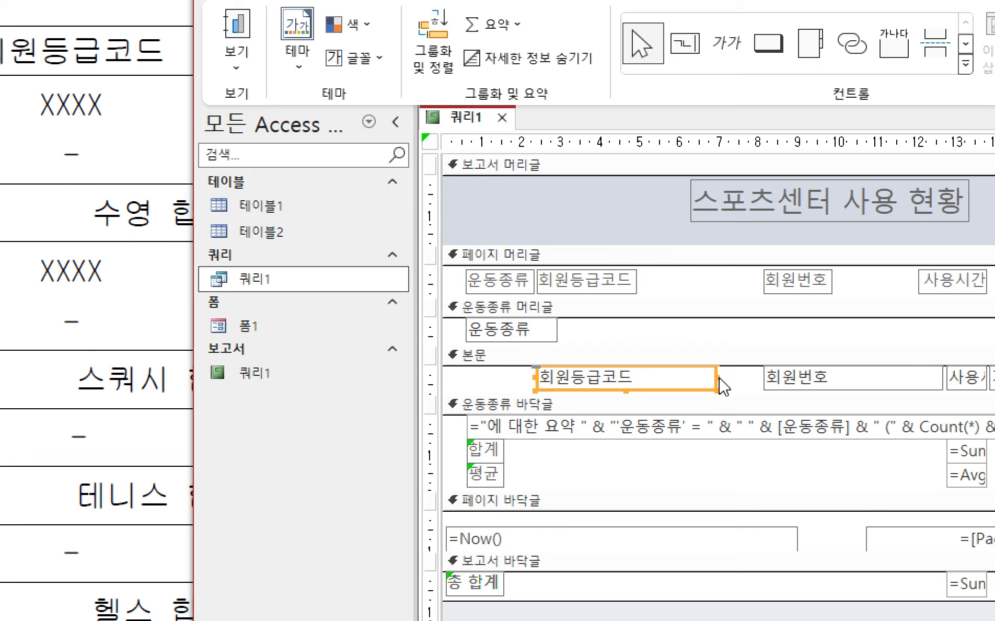
drag(716, 377, 654, 376)
click(682, 389)
- Place the 운동종류 heading and group field between 회원등급코드 and 회원번호, and shift the 회원등급코드 heading and field close to the report's left edge
drag(503, 381, 668, 270)
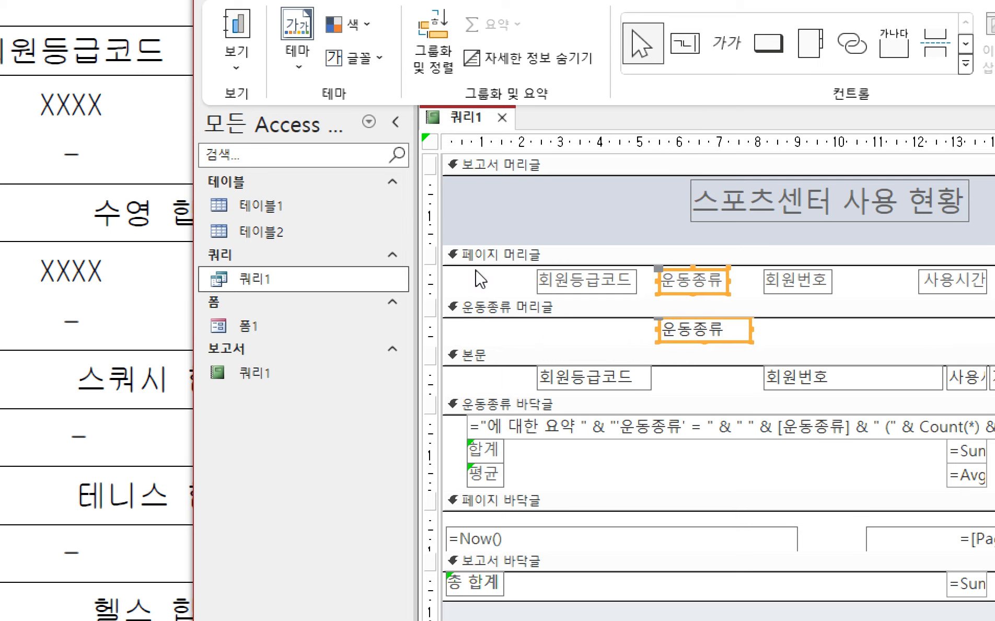
drag(505, 288, 575, 382)
key(Left)
key(Left)
key(Left)
key(Left)
key(Left)
key(Left)
key(Left)
key(Left)
key(Left)
key(Left)
key(Left)
key(Left)
key(Left)
key(Left)
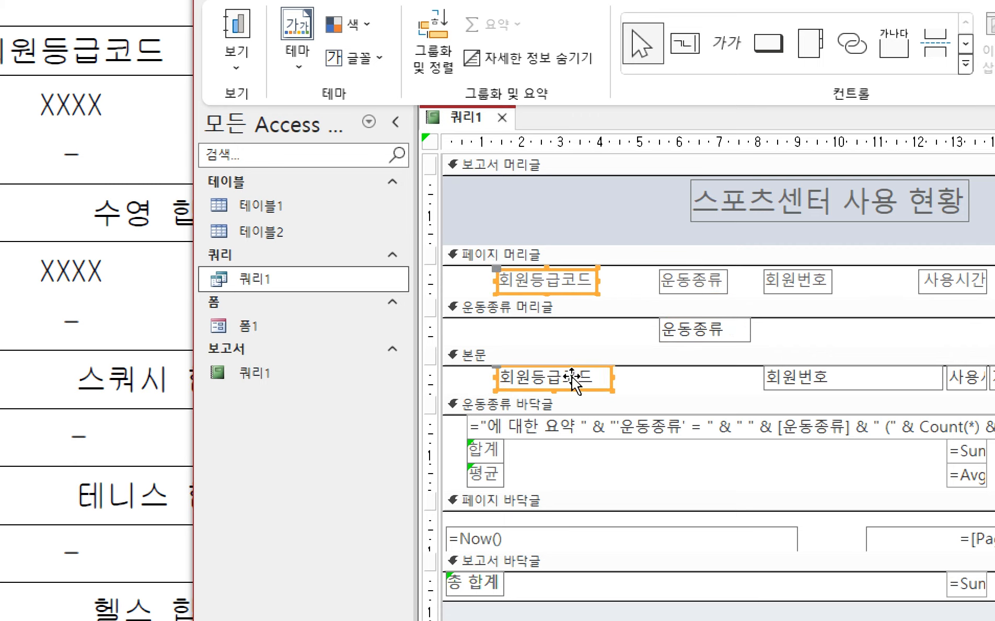
key(Left)
key(Left)
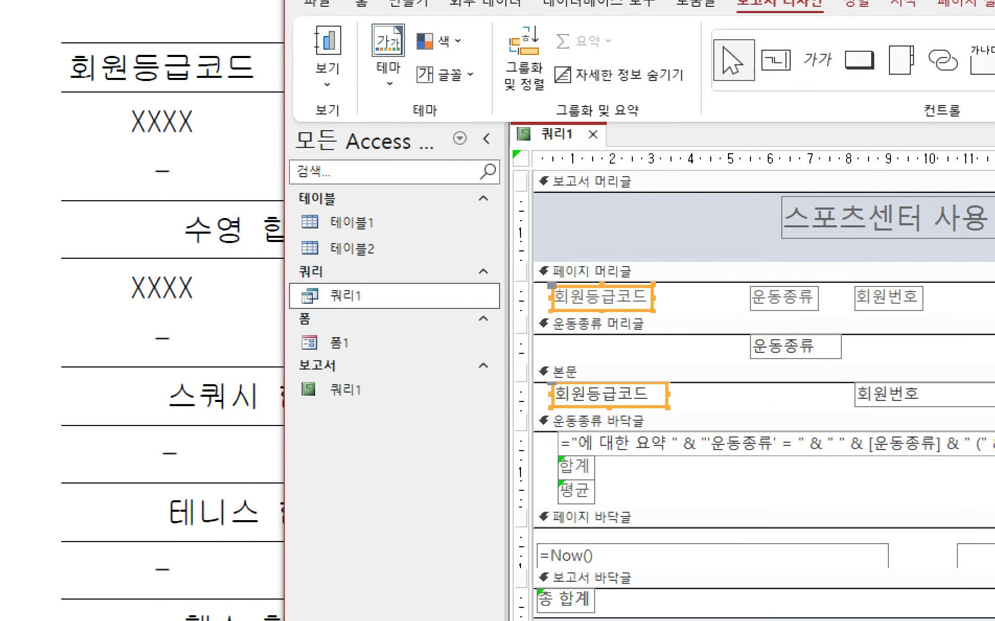
key(Left)
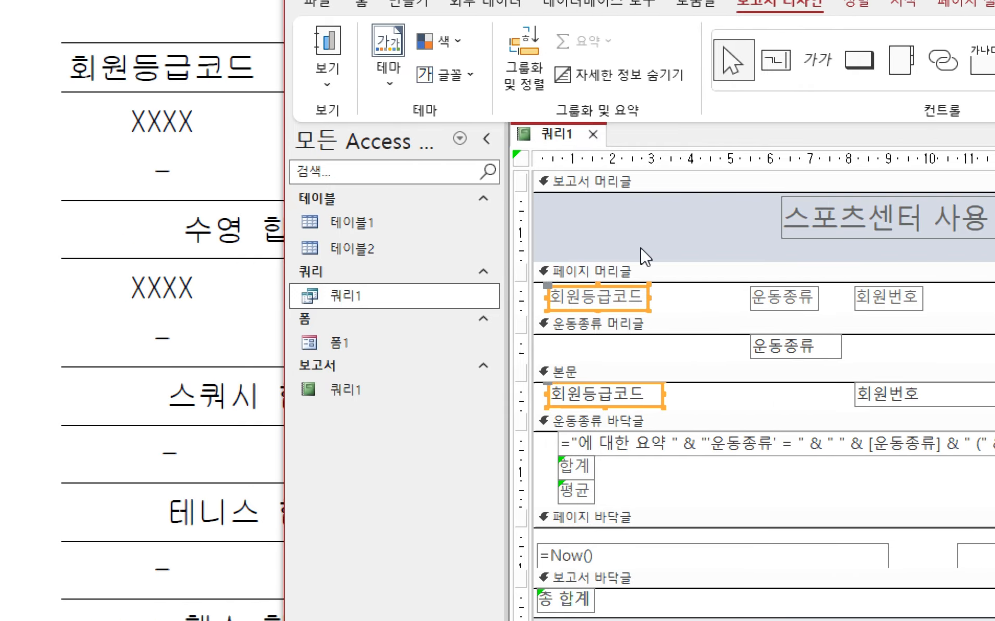
click(686, 305)
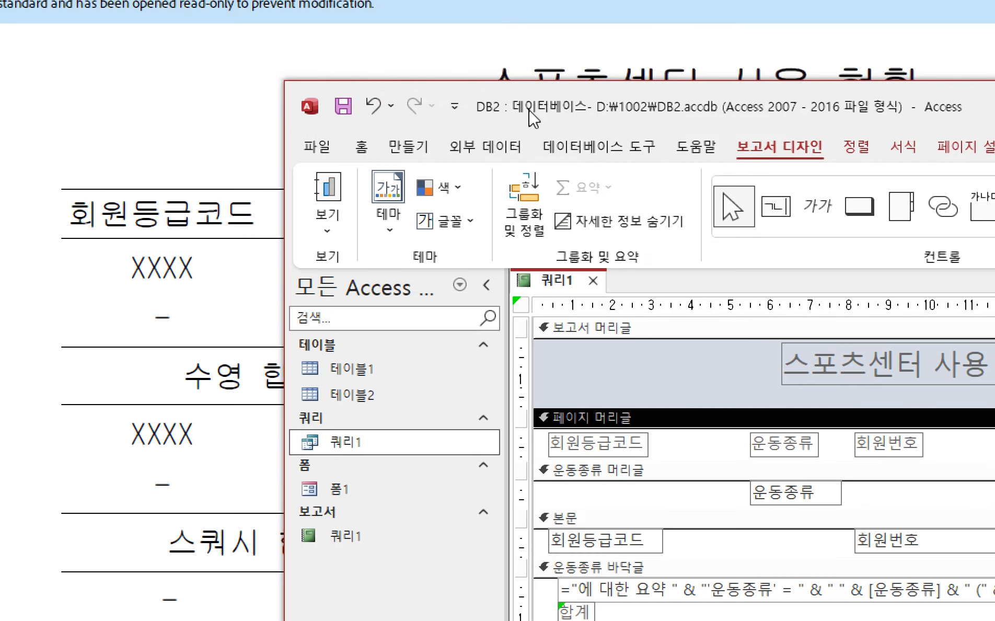
- Cut the 운동종류 field out of the 운동종류 머리글 section and collapse that empty section to zero height
drag(617, 125, 731, 130)
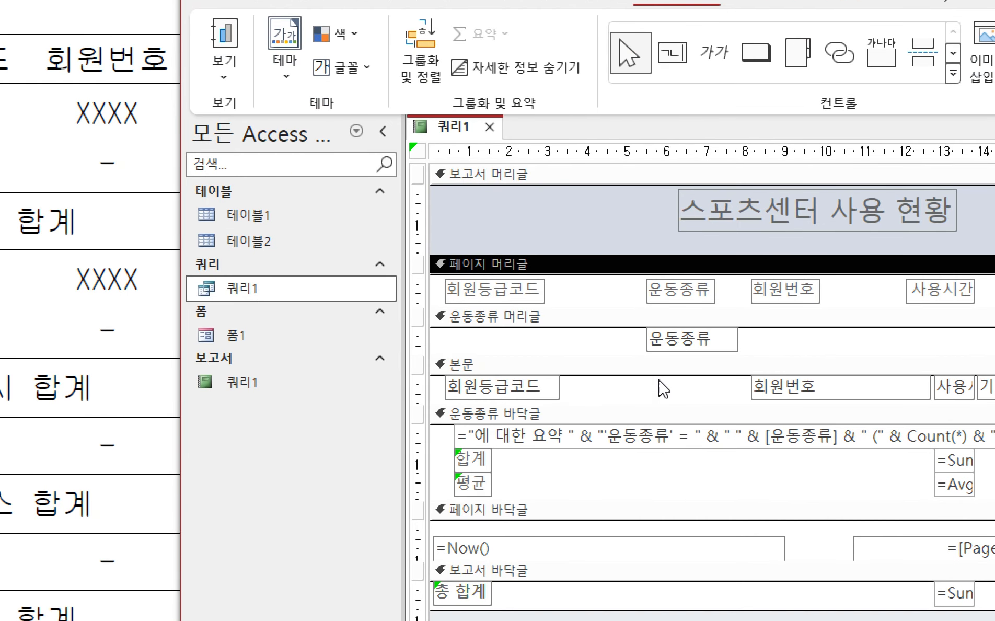
click(653, 344)
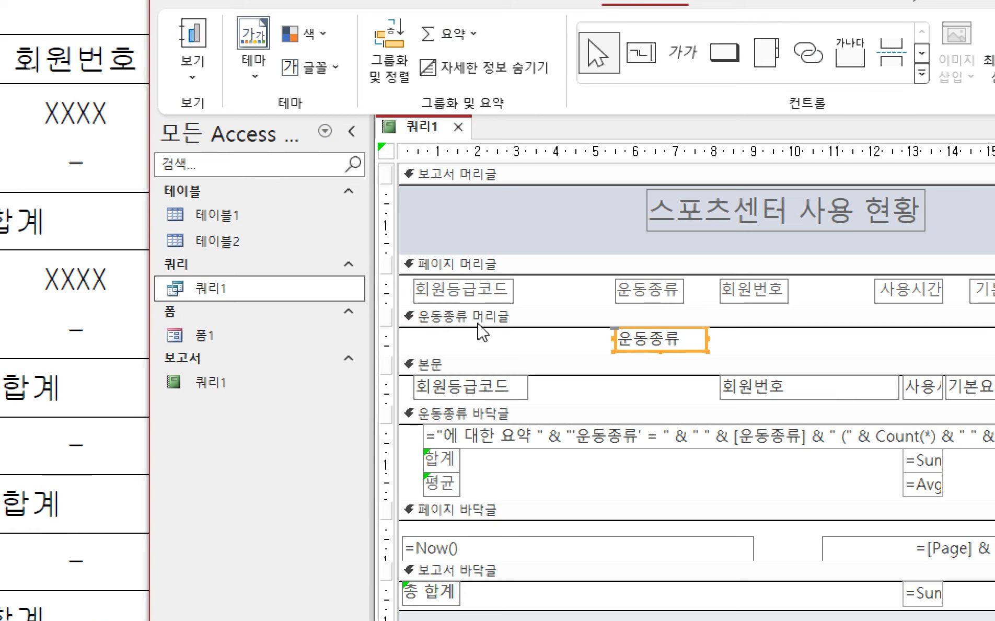
right_click(655, 348)
click(720, 331)
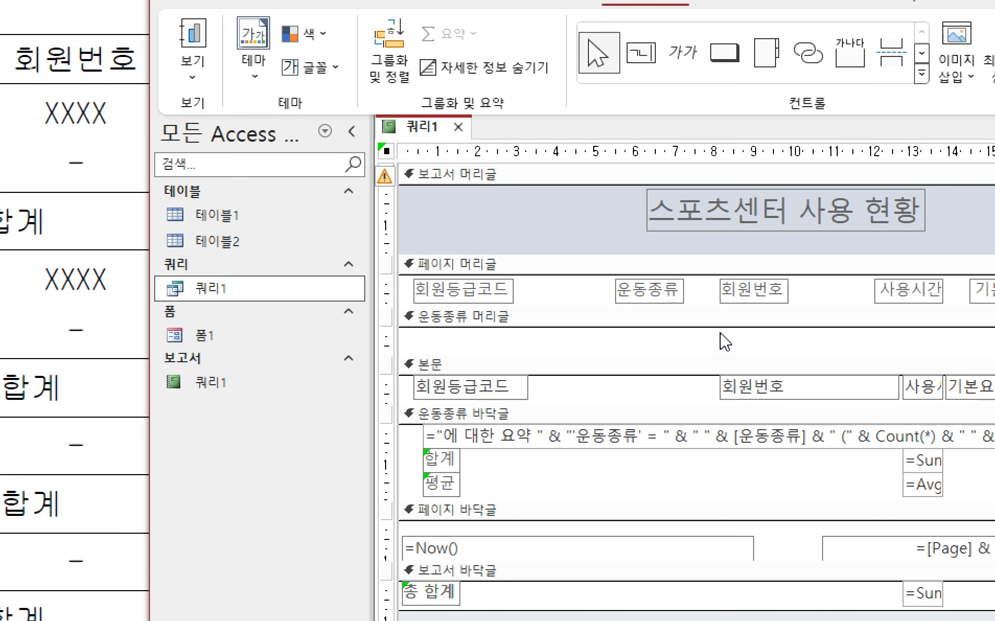
drag(583, 350, 596, 326)
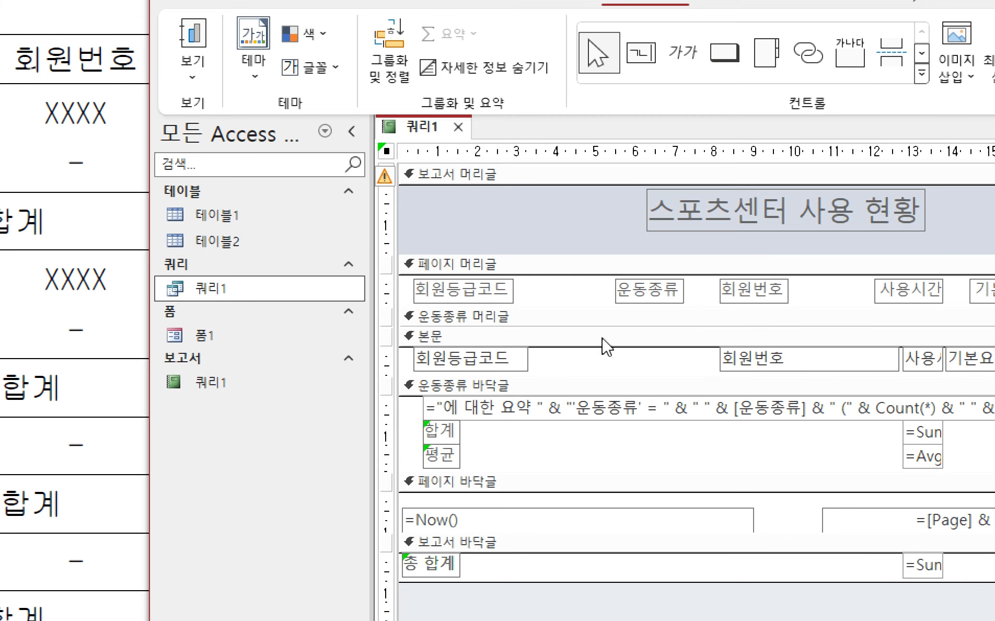
- Paste the 운동종류 field into the 운동종류 바닥글 section and delete the long summary expression text box there
click(429, 392)
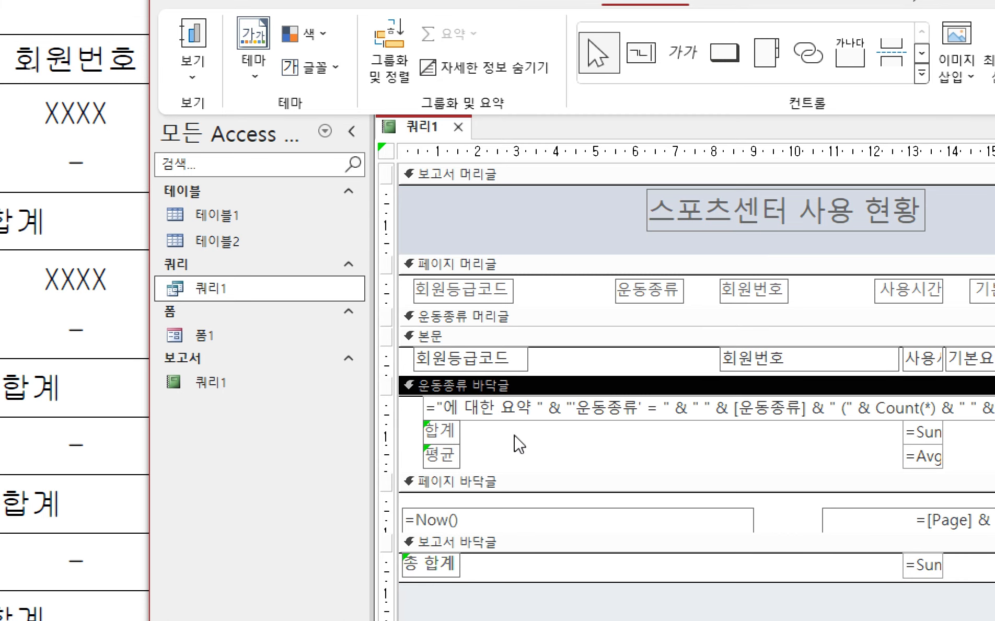
key(ctrl+v)
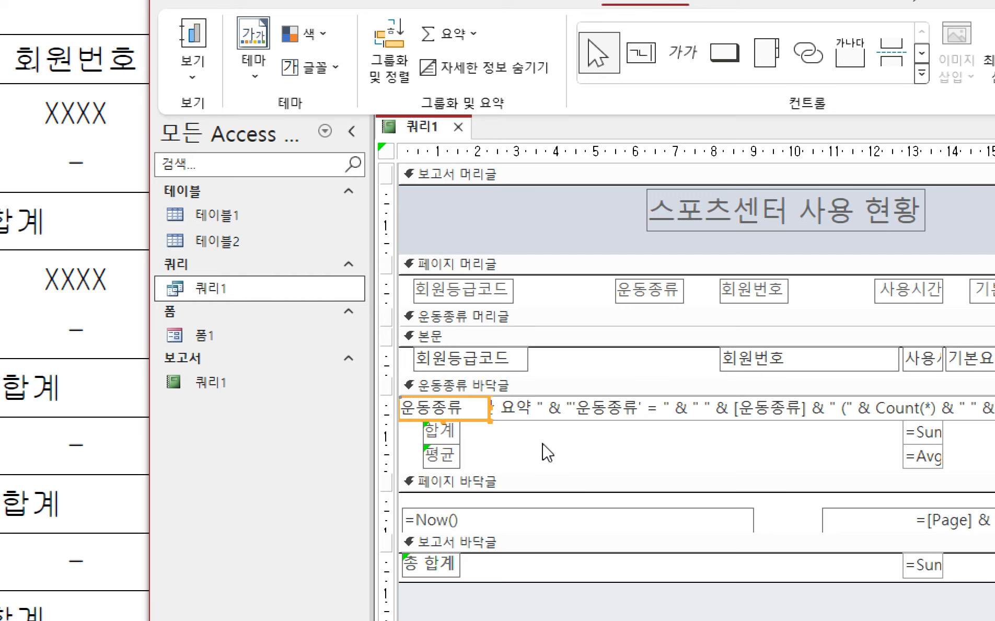
click(576, 410)
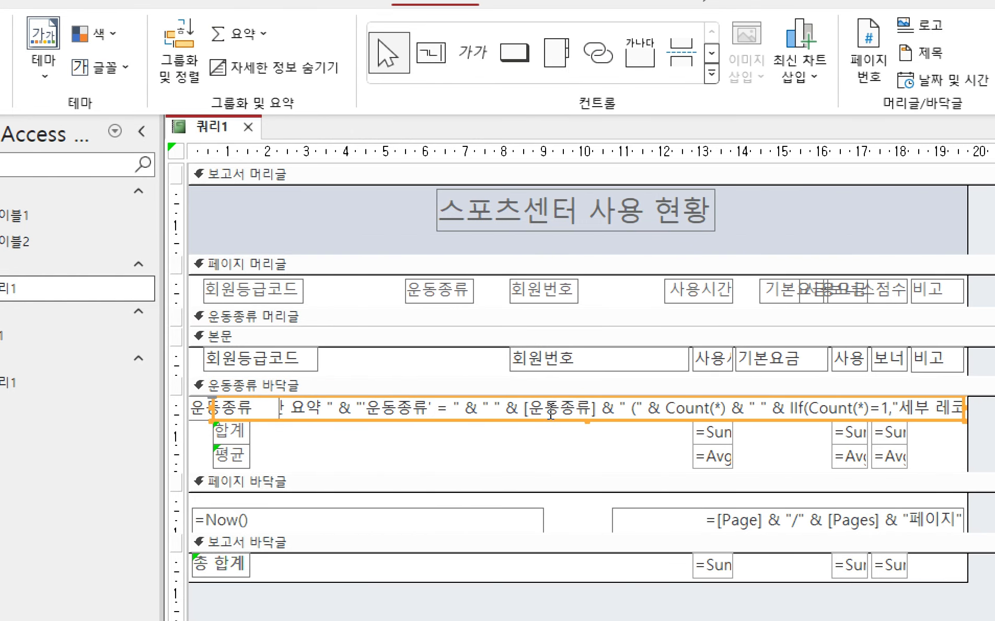
key(Delete)
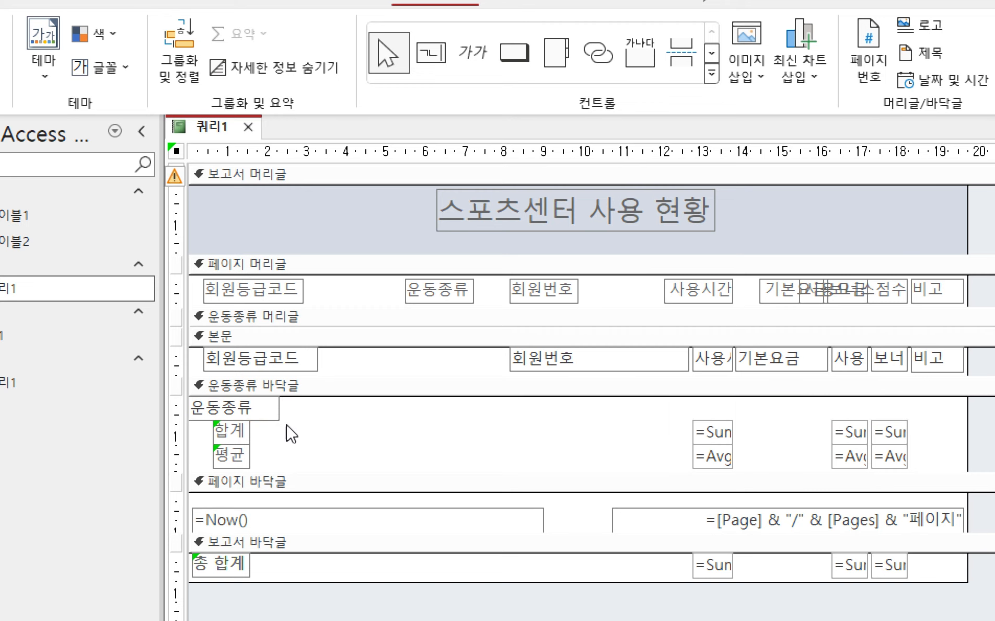
- Move the 합계 and 평균 labels in the 운동종류 바닥글 section about 2 cm to the right
drag(281, 425, 230, 468)
key(Right)
key(Right)
key(Right)
key(Right)
key(Right)
key(Right)
key(Right)
key(Right)
key(Right)
key(Right)
key(Right)
key(Right)
key(Right)
key(Right)
key(Right)
key(Right)
key(Right)
key(Right)
key(Right)
key(Right)
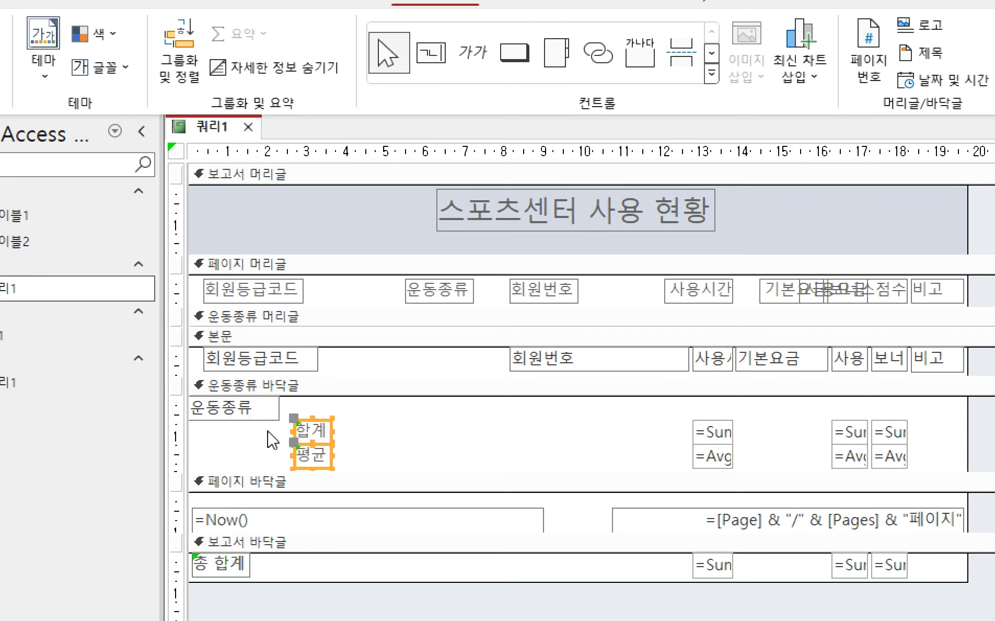
- Place the 운동종류 field in the group footer directly before the 합계 label, level with it
click(262, 416)
key(Down)
key(Down)
key(Down)
key(Down)
key(Down)
key(Down)
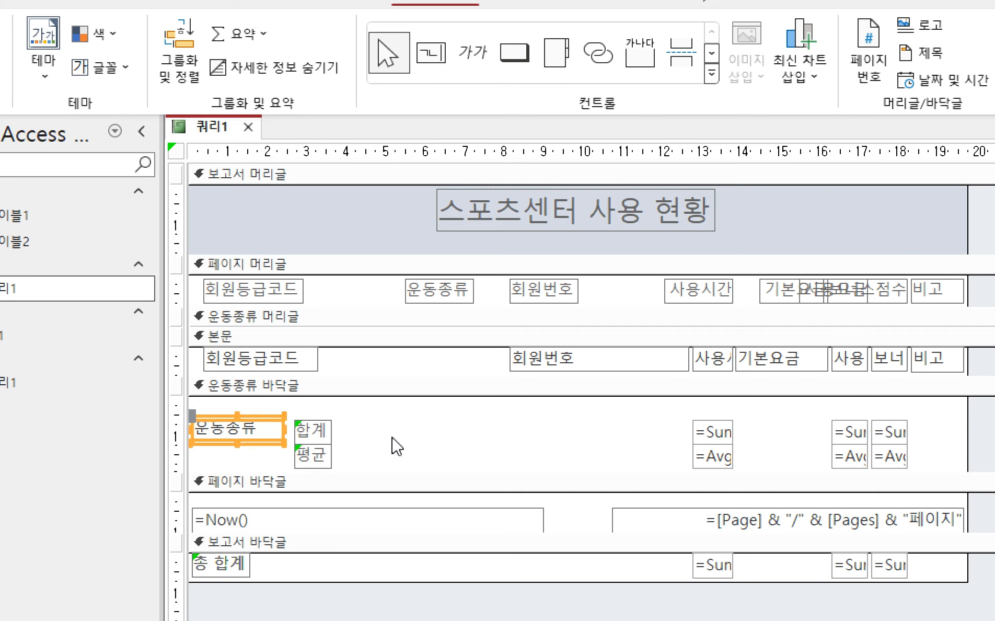
key(Right)
key(Right)
click(397, 446)
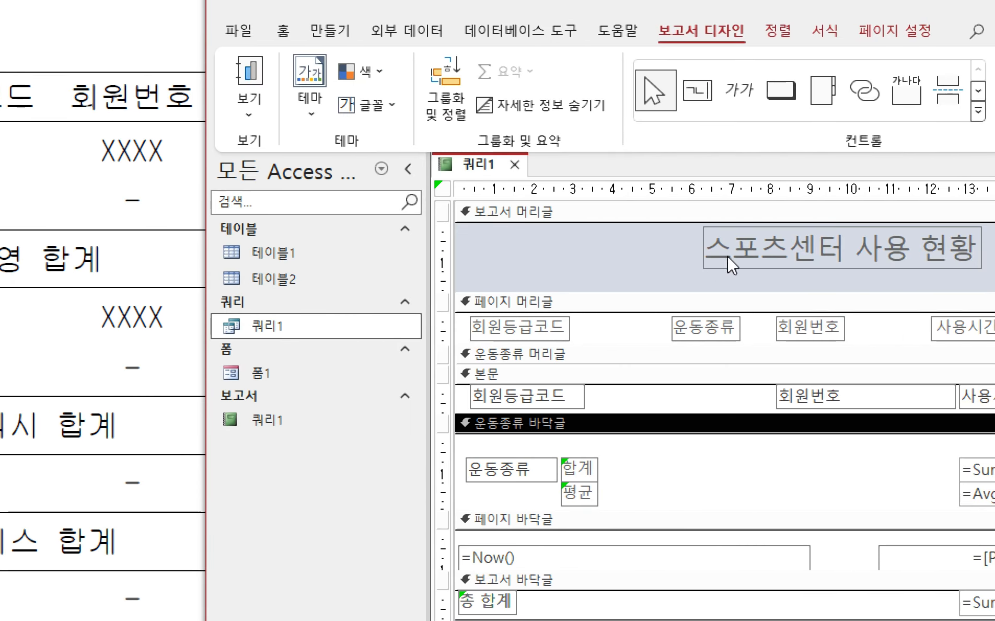
- Delete the 운동종류 heading from the 페이지 머리글 section
click(697, 324)
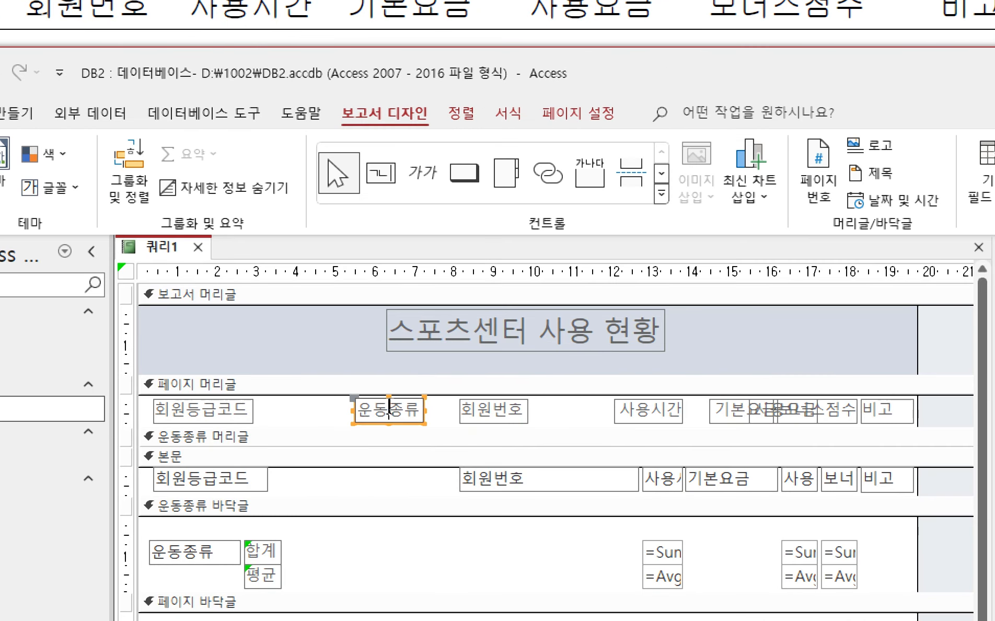
click(432, 409)
click(417, 411)
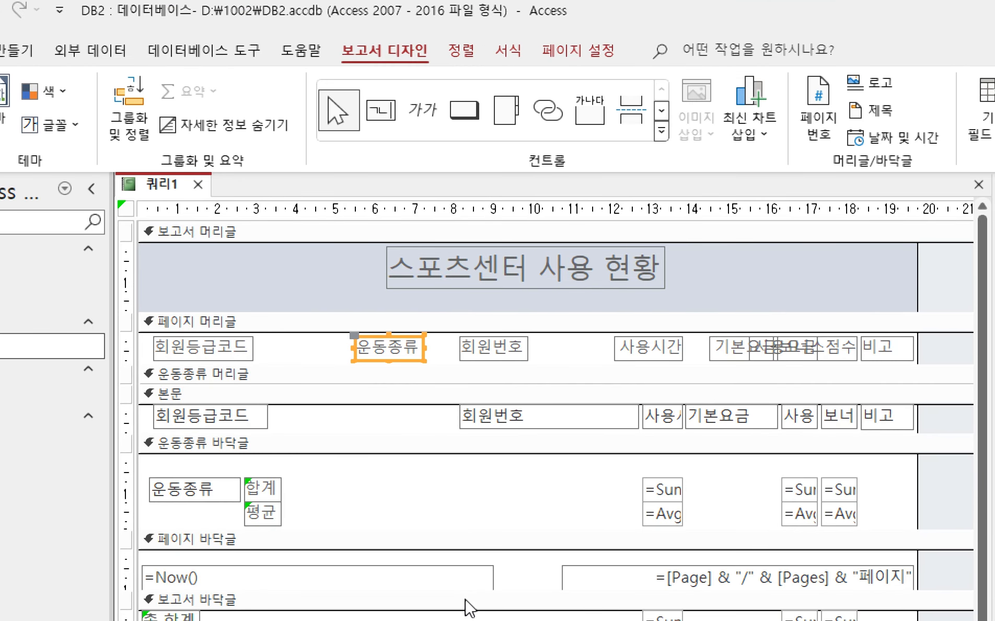
key(Delete)
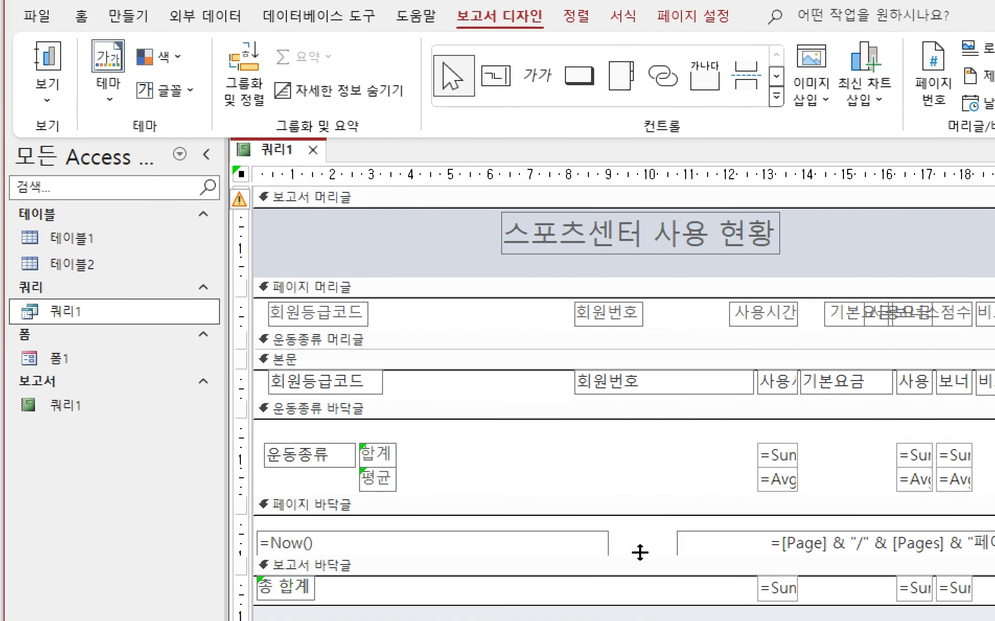
- Move the 회원번호 heading and its detail field left beside 회원등급코드, starting at about 3.6 cm
drag(540, 317, 767, 413)
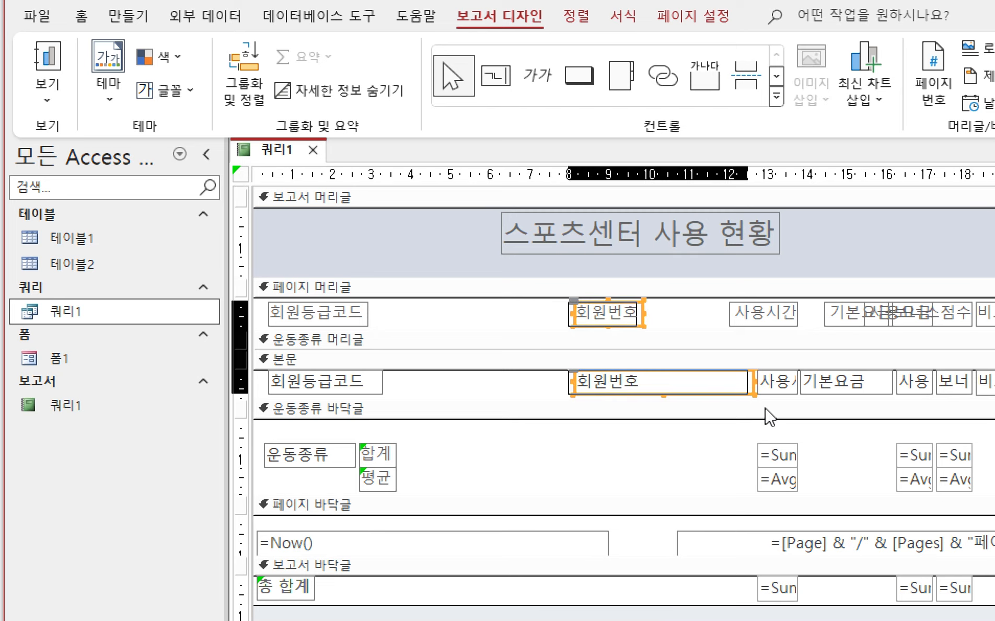
key(Left)
key(Left)
key(Left)
key(Left)
key(Left)
key(Left)
key(Left)
key(Left)
key(Left)
key(Left)
key(Left)
key(Left)
key(Left)
key(Left)
key(Left)
key(Left)
key(Left)
key(Left)
key(Left)
key(Left)
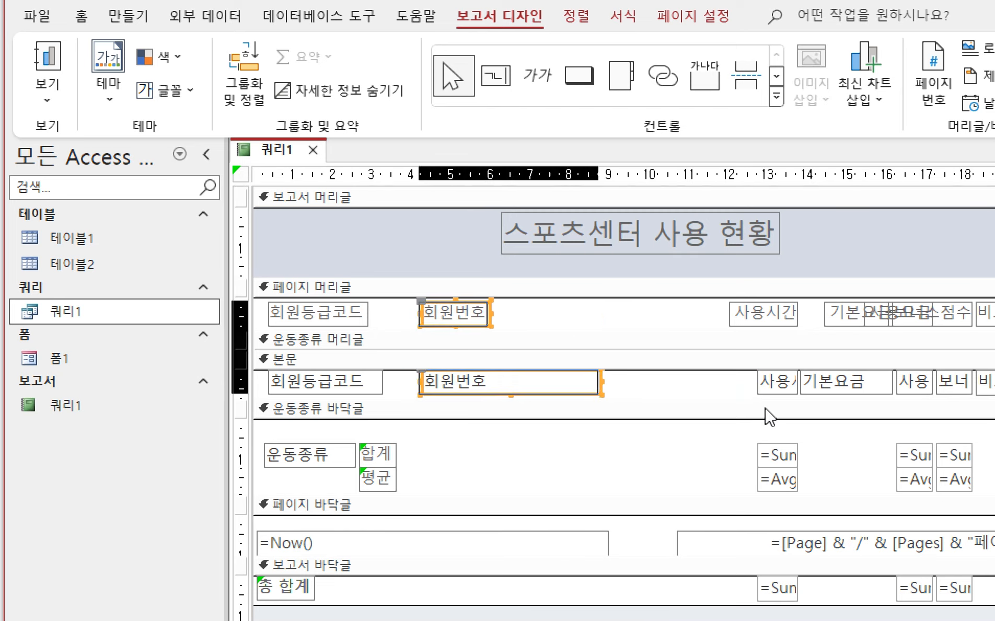
key(Left)
click(702, 315)
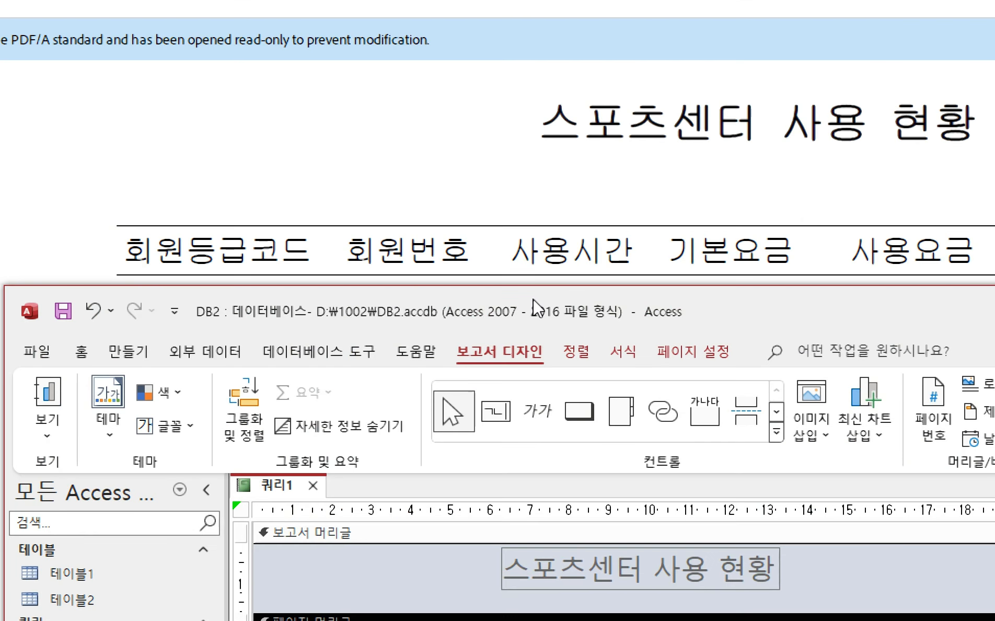
- Compare the PDF's column order with the report design and inspect the 사용시간 summary fields in the footers
mouse_move(537, 306)
mouse_down()
mouse_move(556, 566)
mouse_move(521, 302)
mouse_up()
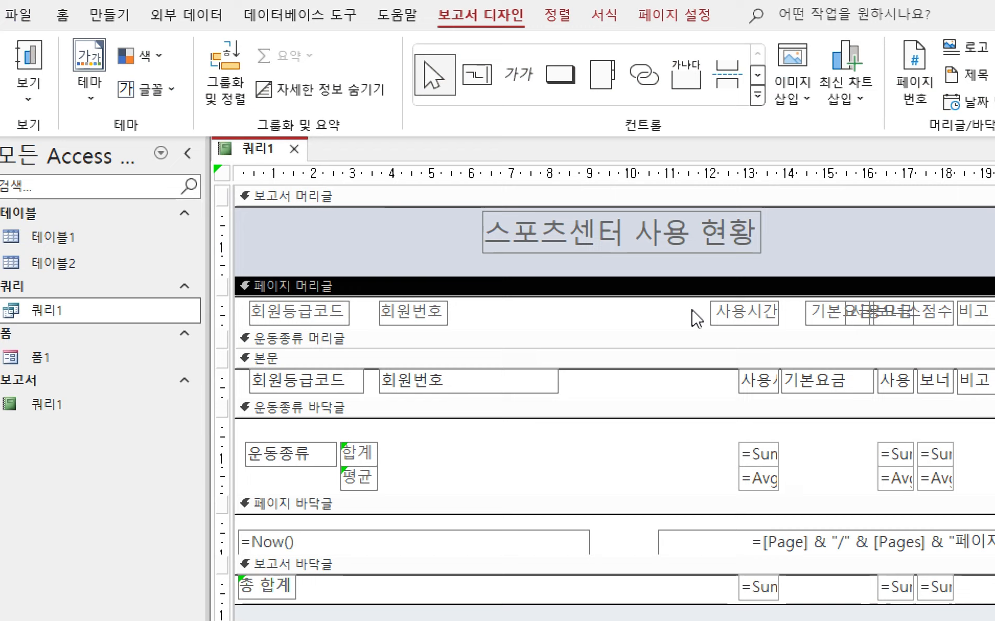
drag(683, 316, 764, 383)
click(712, 386)
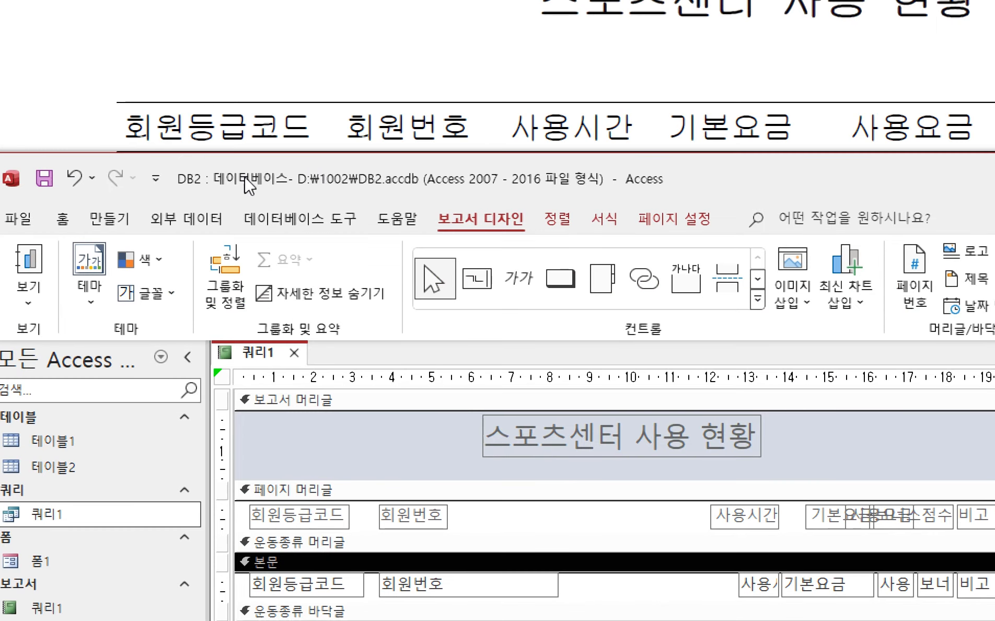
drag(184, 175, 764, 32)
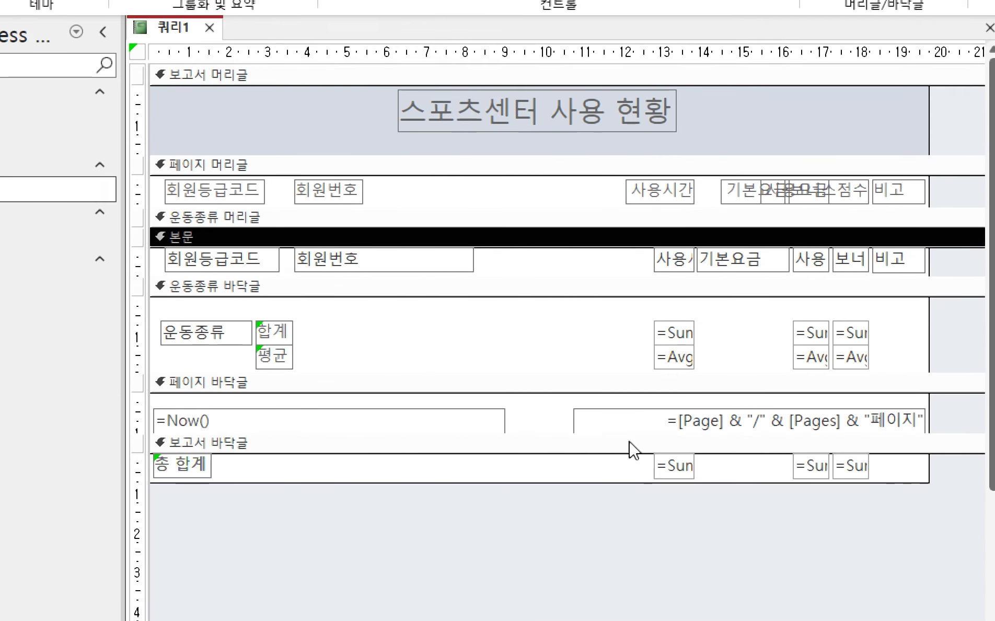
click(686, 340)
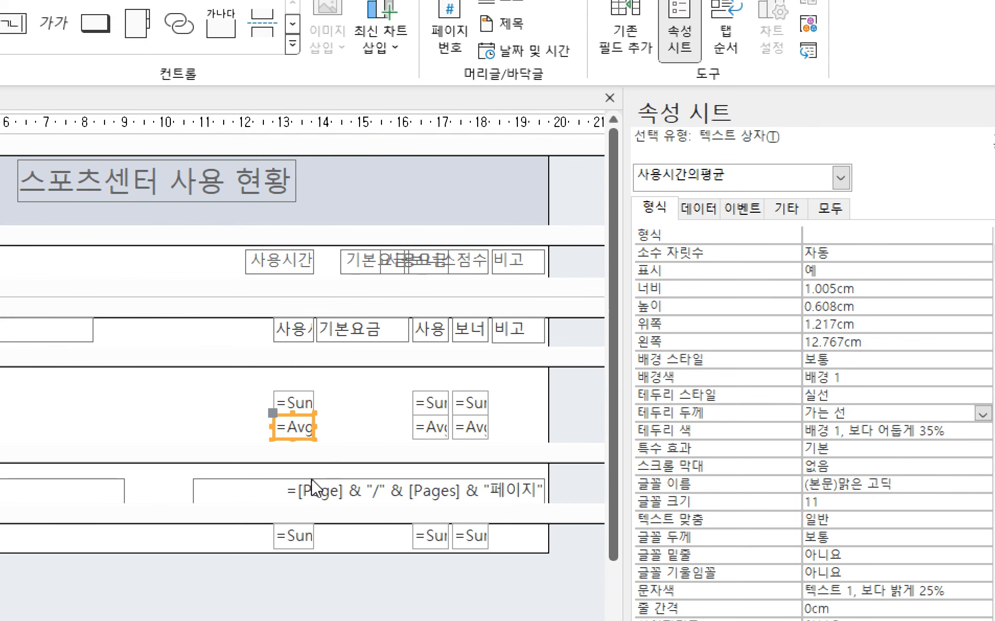
click(308, 539)
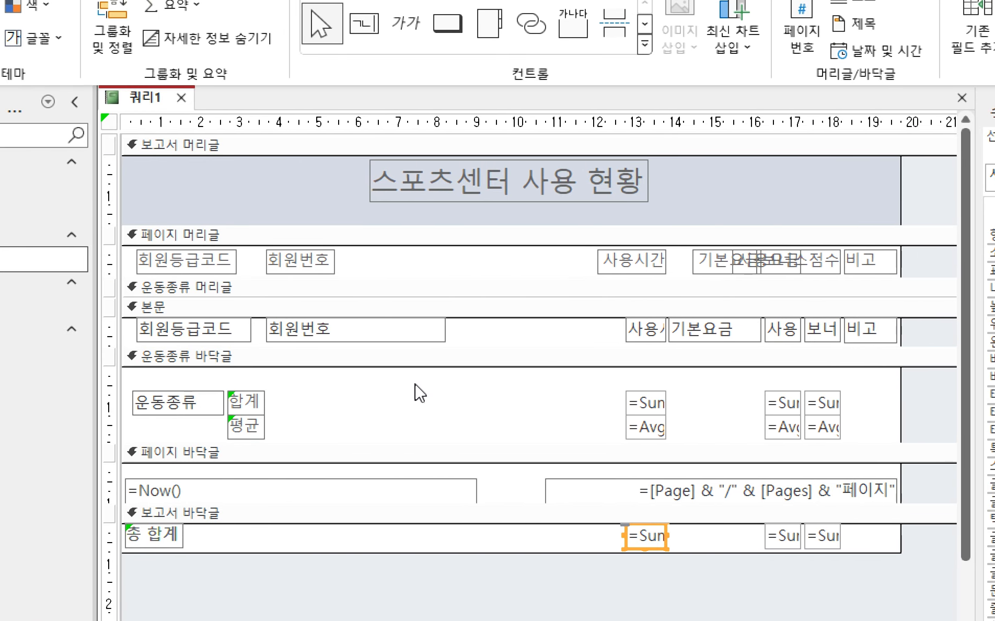
click(580, 435)
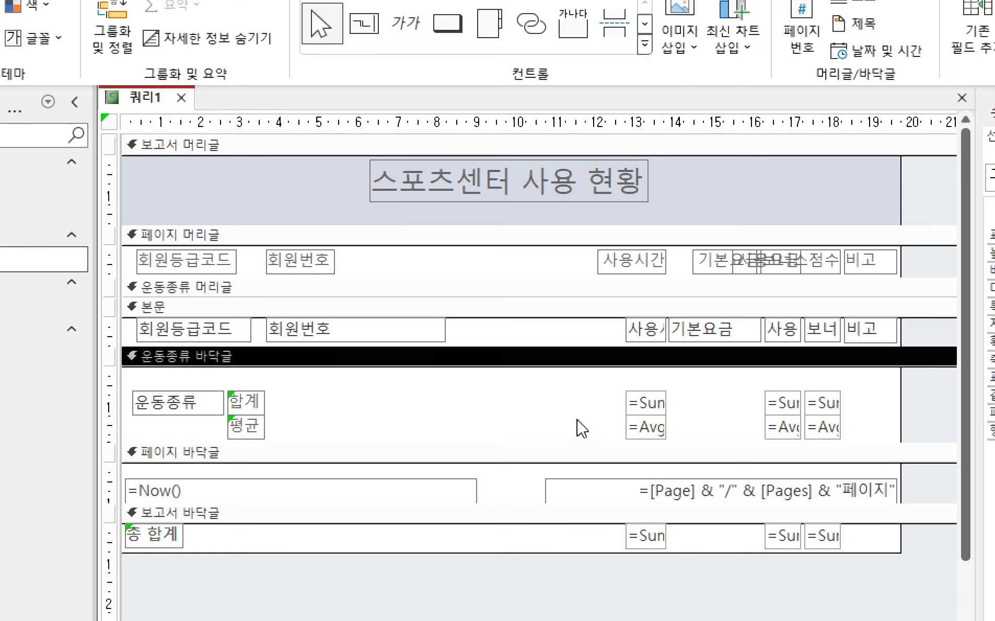
- Delete the page number and =Now() text boxes from the 페이지 바닥글 section and collapse the section
click(600, 487)
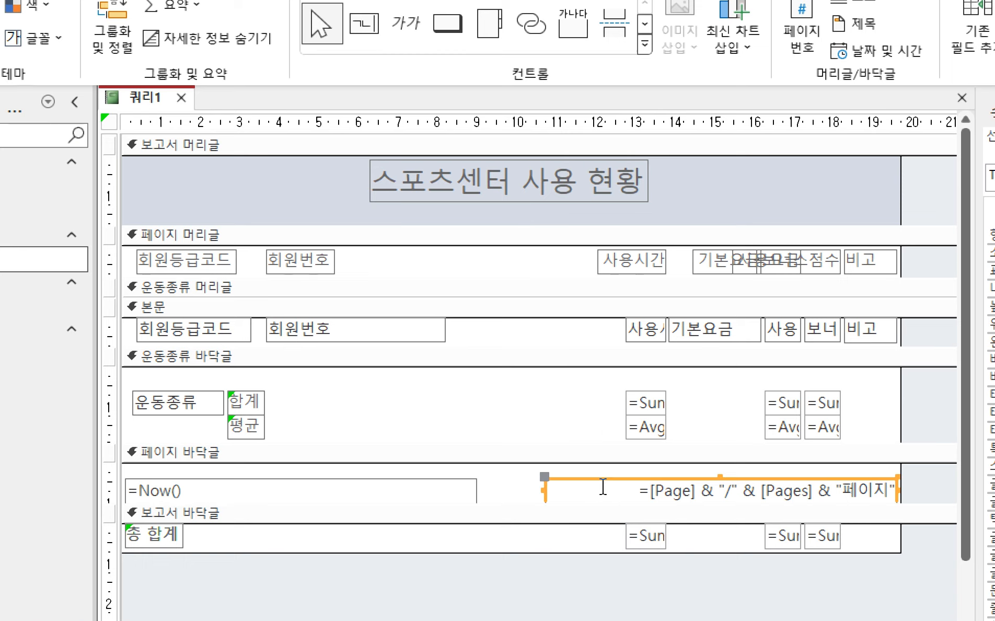
key(Delete)
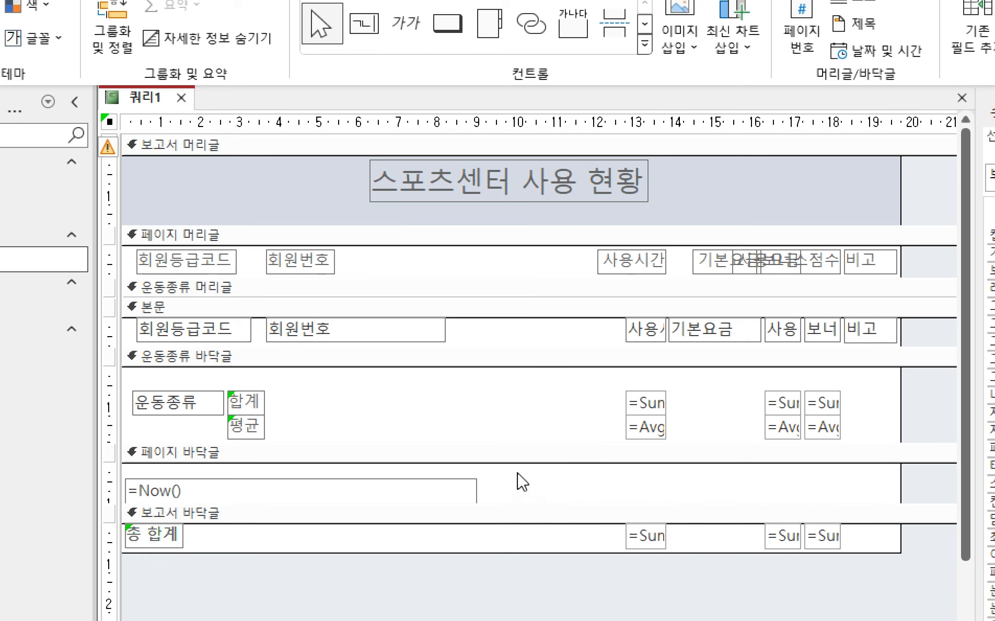
click(458, 490)
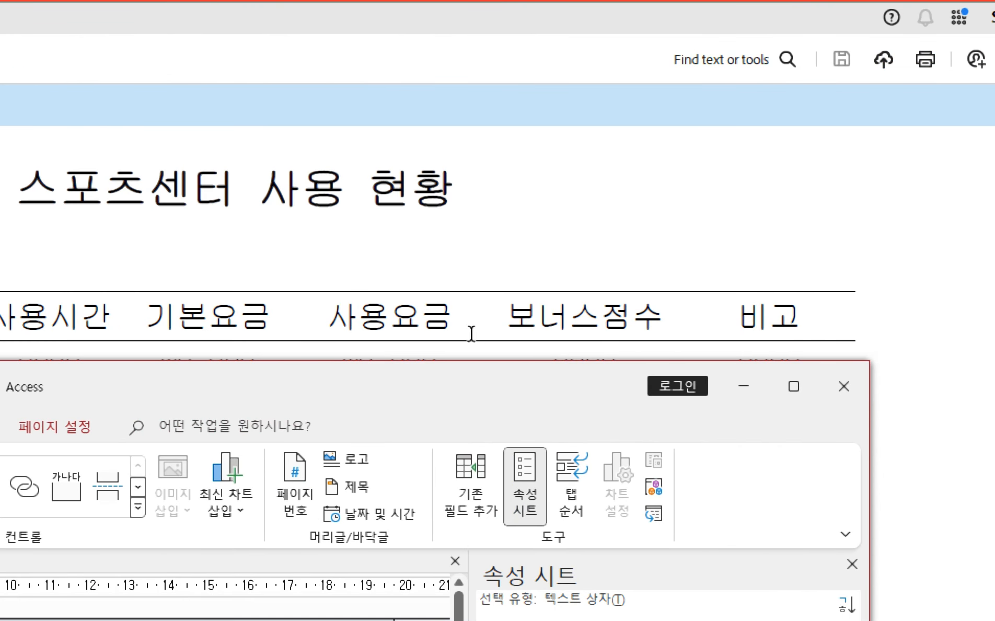
drag(429, 382, 687, 122)
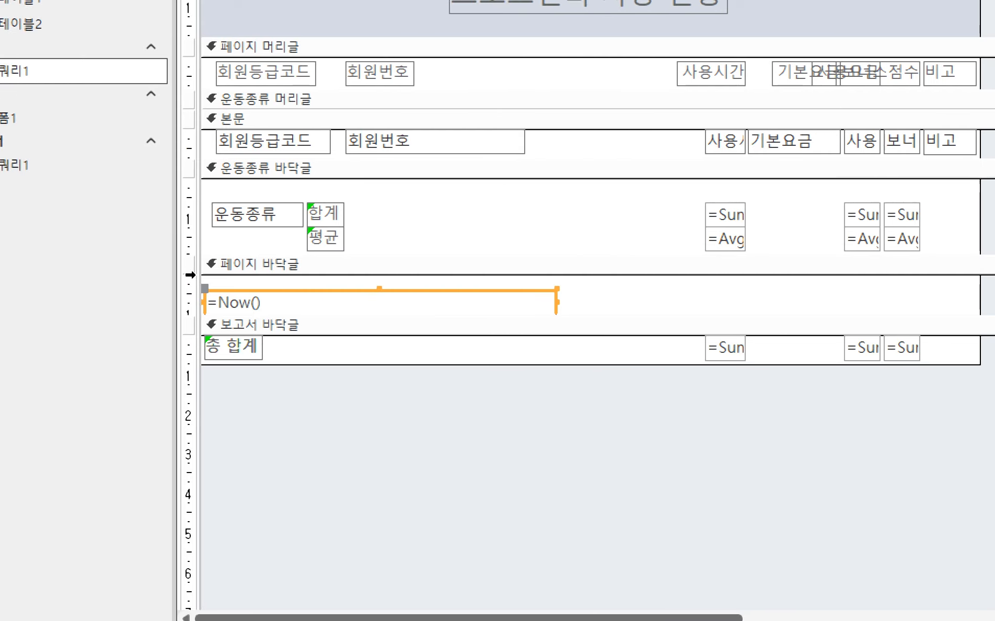
key(Delete)
drag(619, 312, 686, 255)
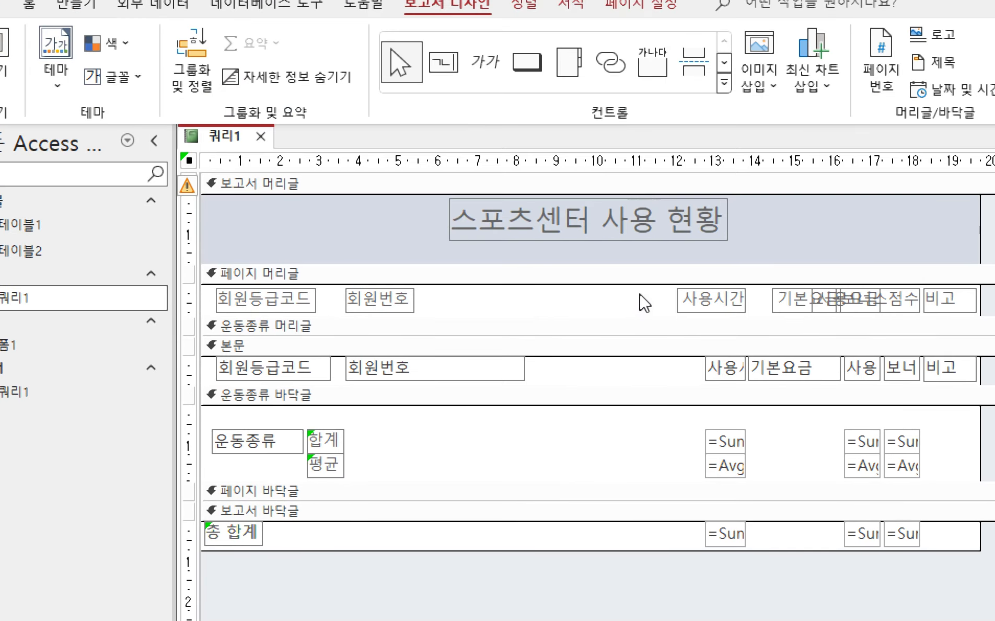
- Move the 사용시간 heading, detail field and its Sum and Avg fields left until the heading starts at about 8 cm
drag(645, 303, 709, 584)
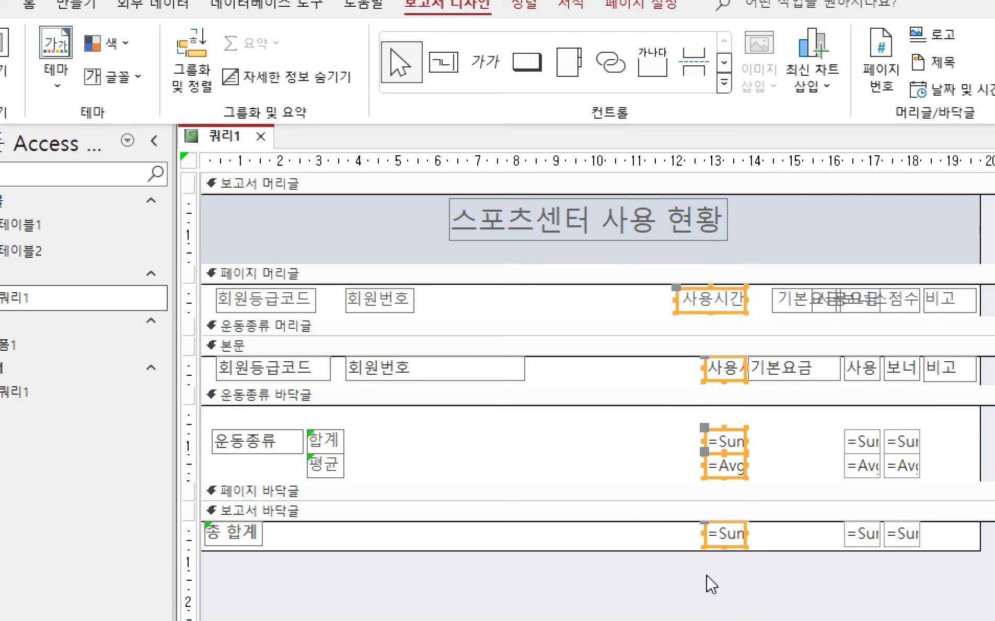
key(Left)
key(Left)
key(Left)
key(Left)
key(Left)
key(Left)
key(Left)
key(Left)
key(Left)
key(Left)
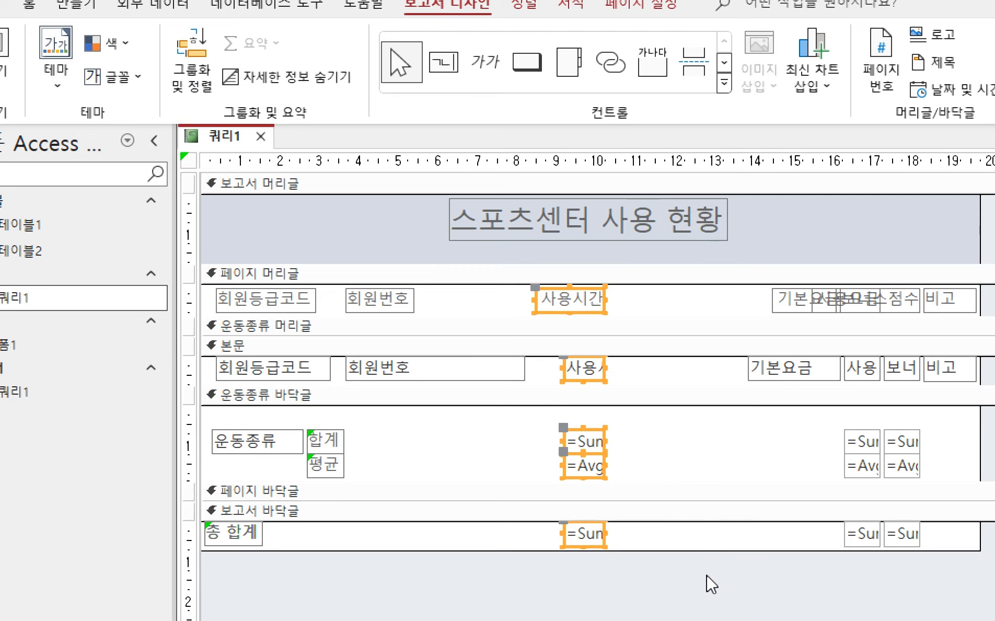
key(Left)
key(Left)
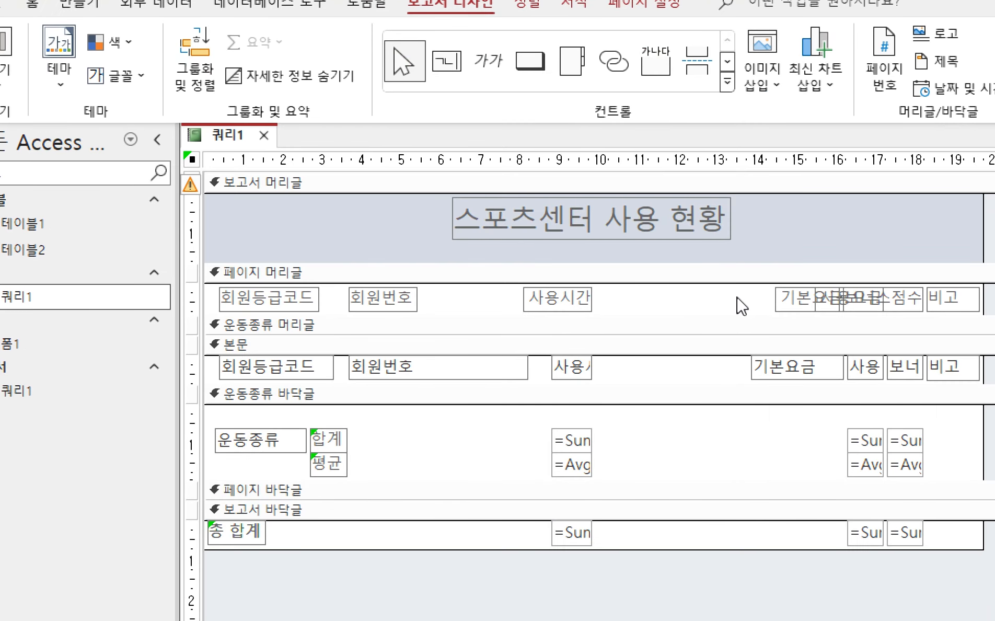
- Move the 기본요금 heading and its 본문 field left until they sit just after the 사용시간 column
drag(737, 414, 793, 562)
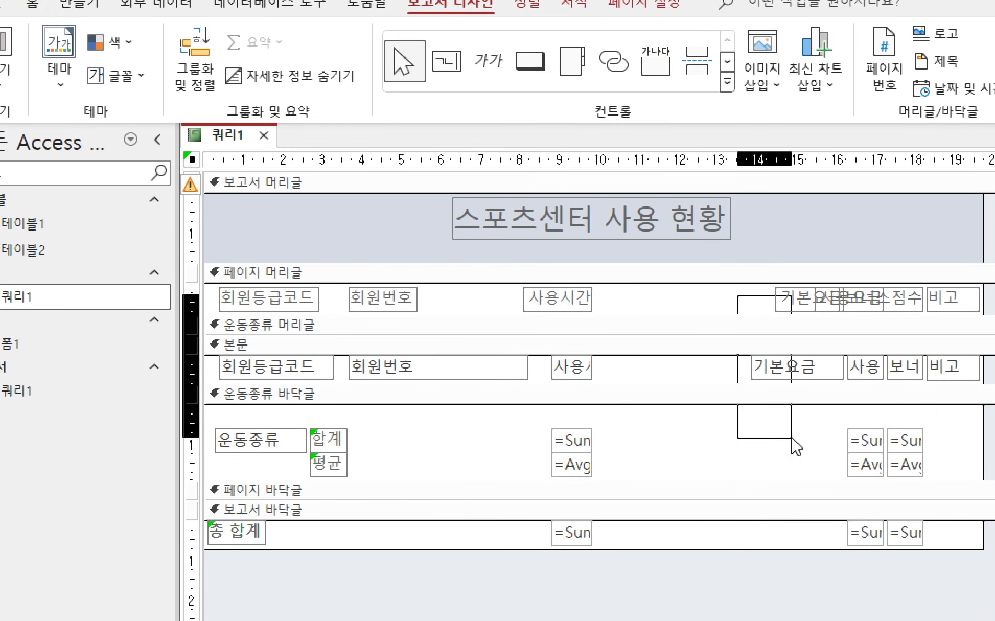
drag(793, 448, 793, 451)
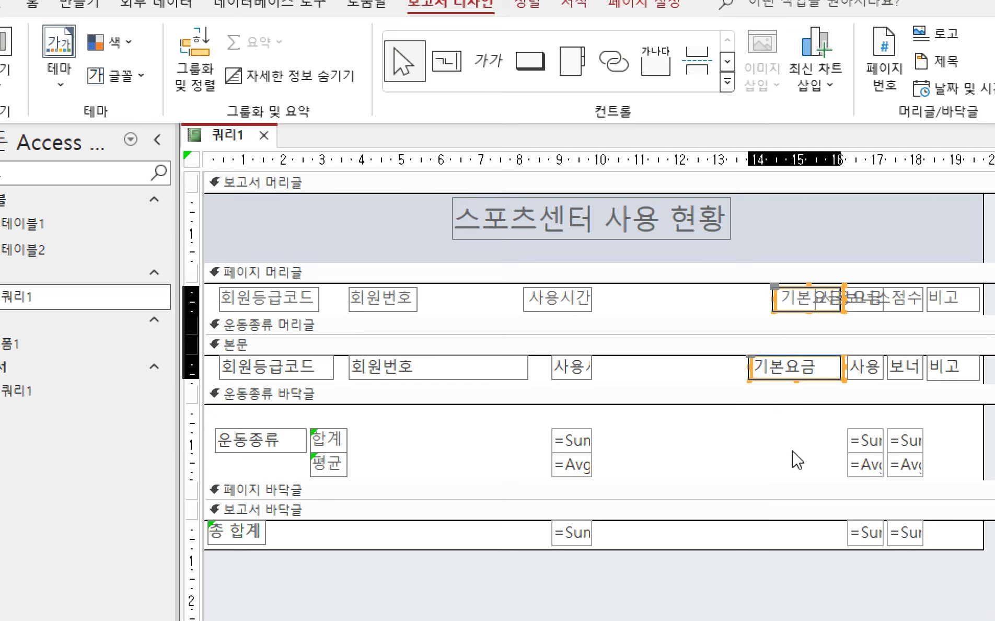
key(Left)
key(Left)
key(Left)
key(Left)
key(Left)
key(Left)
key(Left)
key(Left)
key(Left)
key(Left)
key(Left)
key(Left)
key(Left)
key(Left)
key(Left)
key(Left)
key(Left)
key(Left)
key(Left)
key(Left)
key(Left)
key(Left)
key(Left)
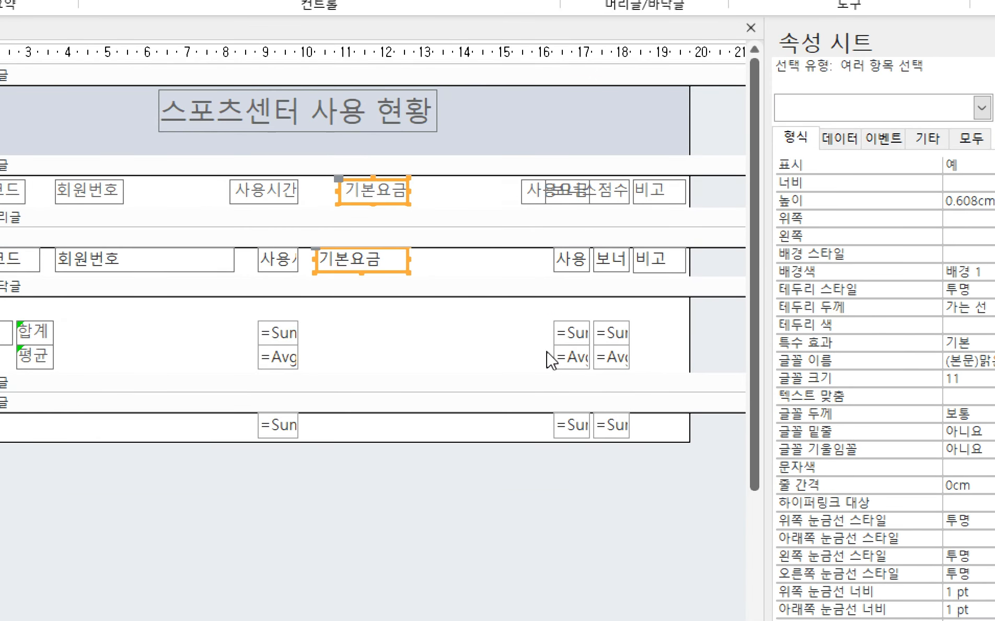
- Move the 사용요금 heading left to about 14 cm so it clears the 보너스점수 heading
click(532, 191)
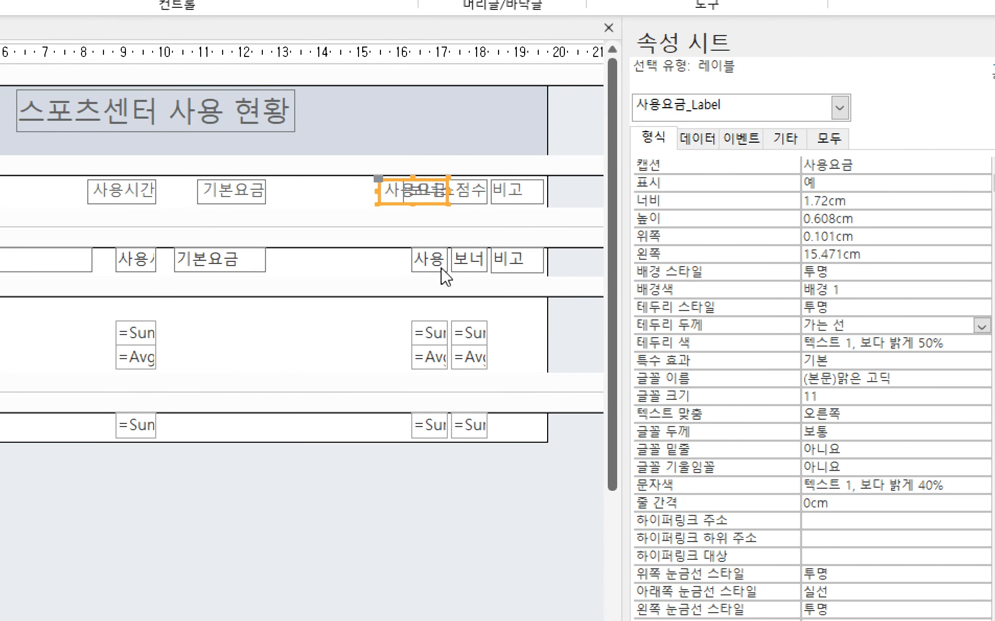
click(439, 265)
click(431, 335)
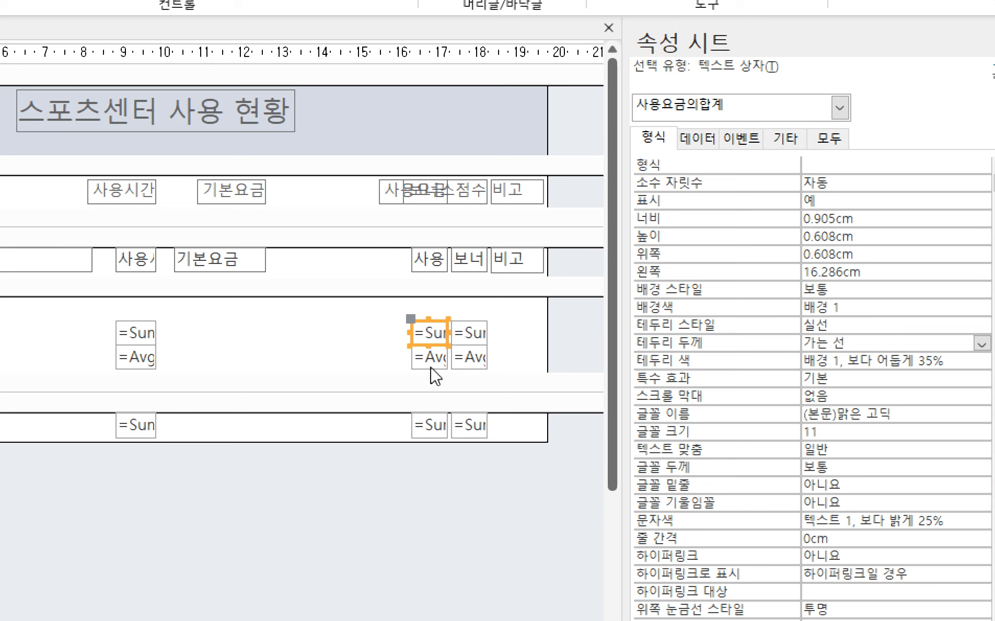
click(429, 425)
click(369, 509)
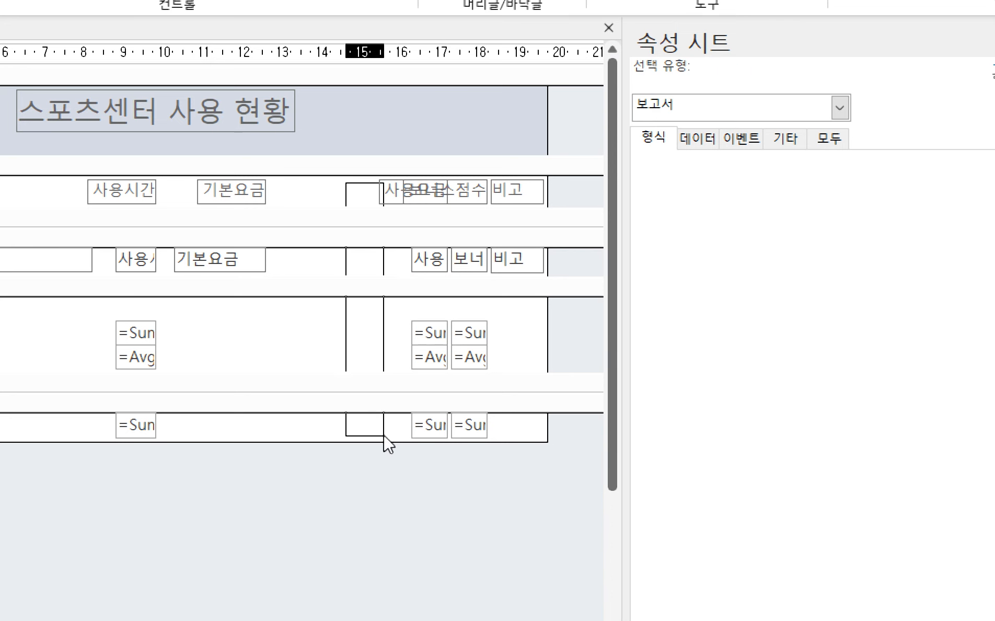
drag(393, 481, 393, 481)
key(Left)
key(Left)
key(Left)
key(Left)
key(Left)
key(Left)
key(Left)
key(Left)
key(Left)
key(Left)
key(Left)
key(Left)
key(Left)
key(Left)
key(Left)
key(Left)
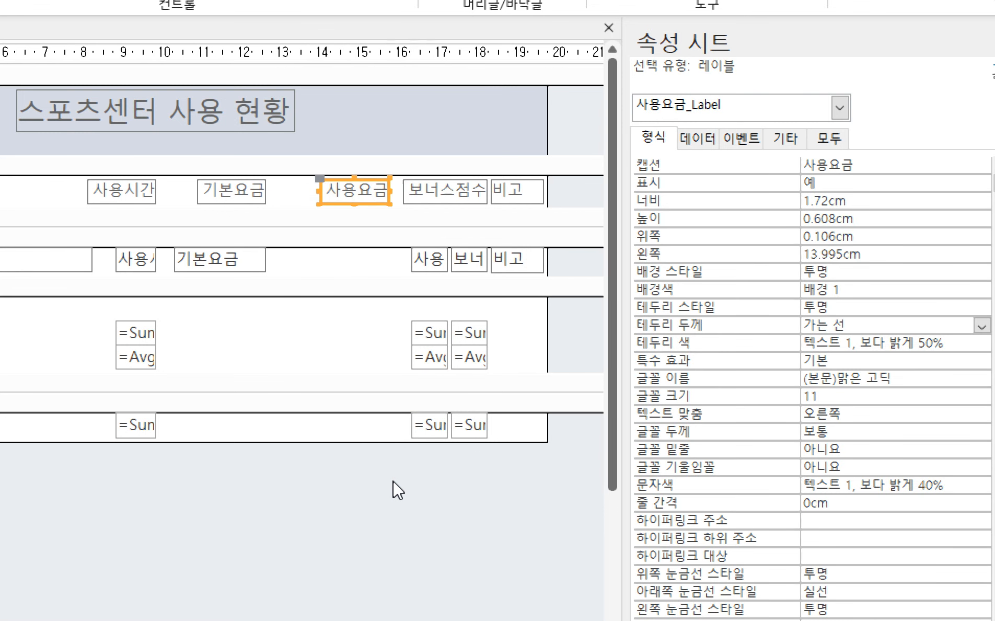
- Move the 사용요금 detail field and its Sum and Avg fields left to about 13.9 cm, under their heading
drag(434, 497, 373, 240)
key(Left)
key(Left)
key(Left)
key(Left)
key(Left)
key(Left)
key(Left)
key(Left)
key(Left)
key(Left)
key(Left)
key(Left)
key(Left)
key(Left)
key(Left)
key(Left)
key(Left)
key(Left)
key(Left)
key(Left)
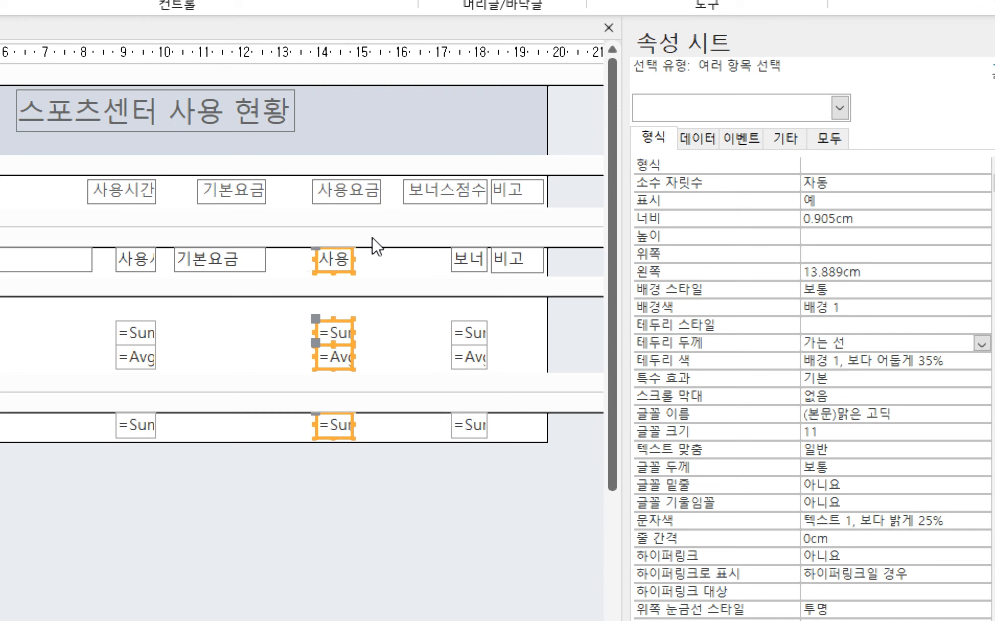
- Move the whole 사용요금 column, heading, detail and summary fields together, left to about 13.2 cm, just after 기본요금
click(353, 517)
drag(377, 533, 309, 160)
key(Left)
key(Left)
key(Left)
key(Left)
key(Left)
key(Left)
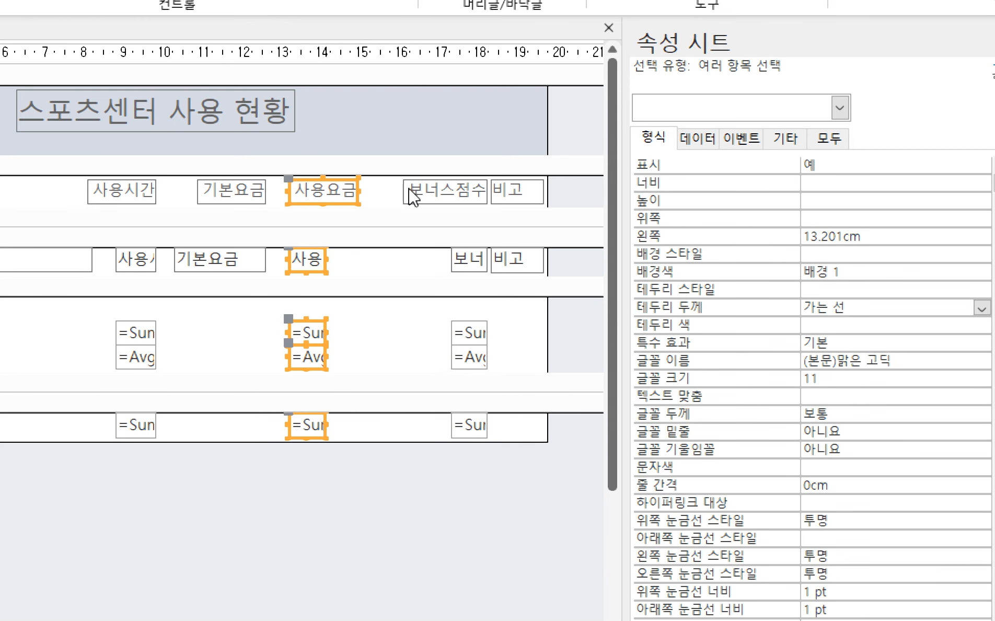
- Check the PDF's column order and move the 보너스점수 heading, detail and summary fields left until they sit just after 사용요금
click(441, 480)
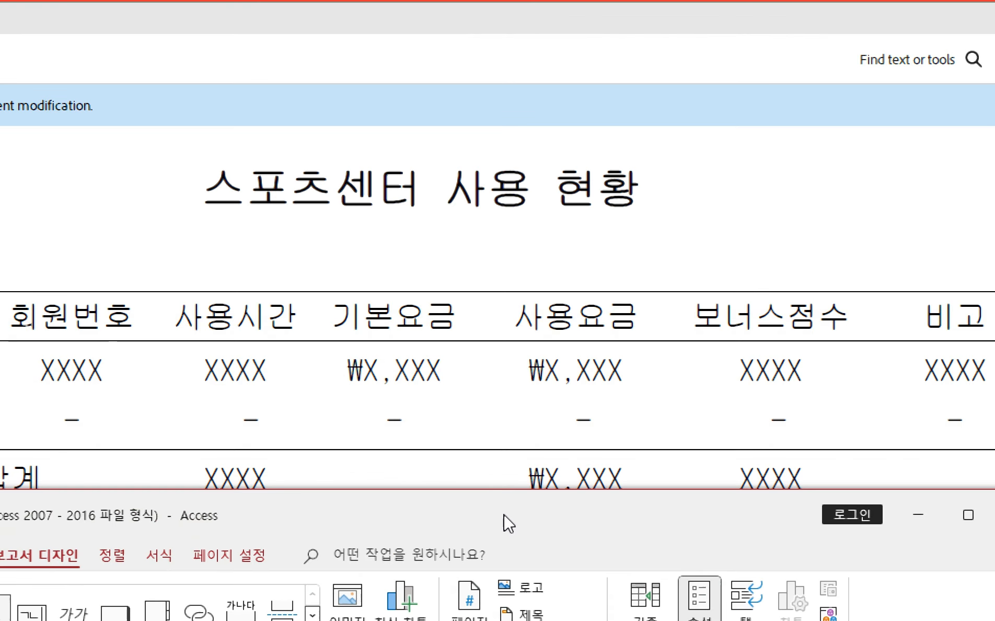
drag(509, 523, 524, 162)
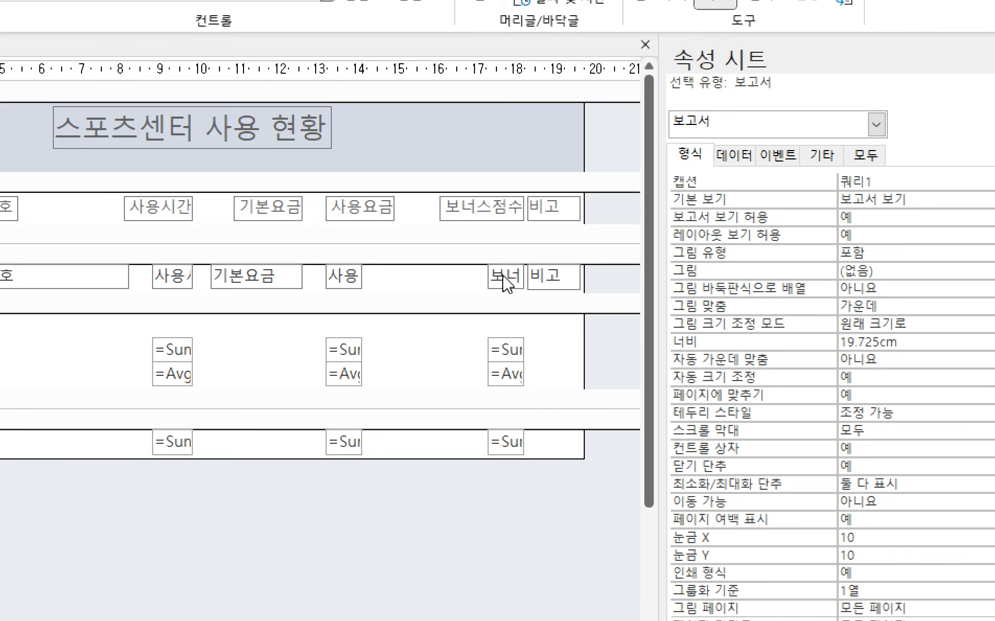
click(505, 284)
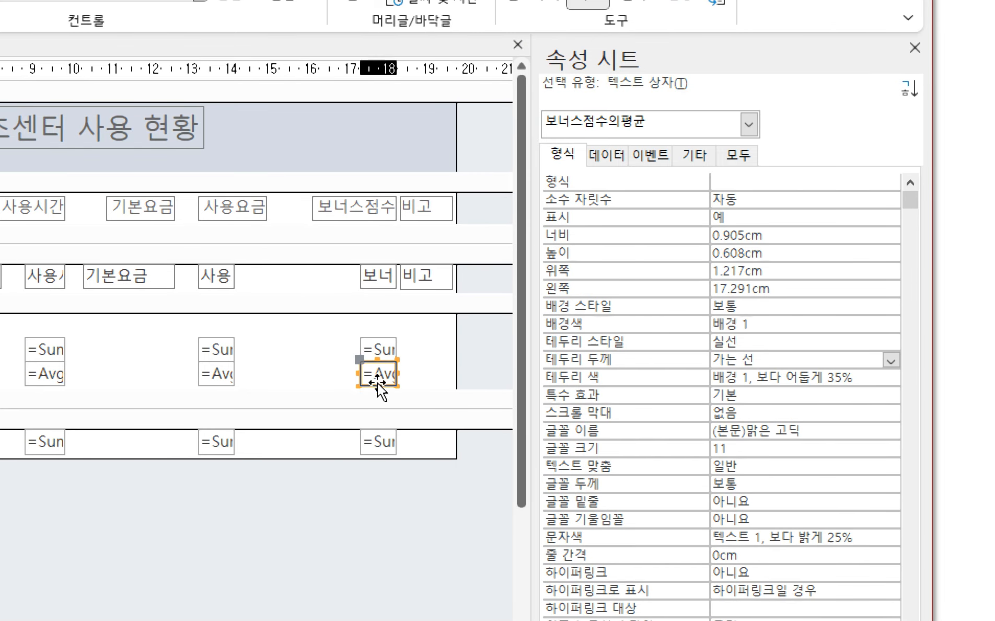
drag(371, 546, 285, 211)
key(Left)
key(Left)
key(Left)
key(Left)
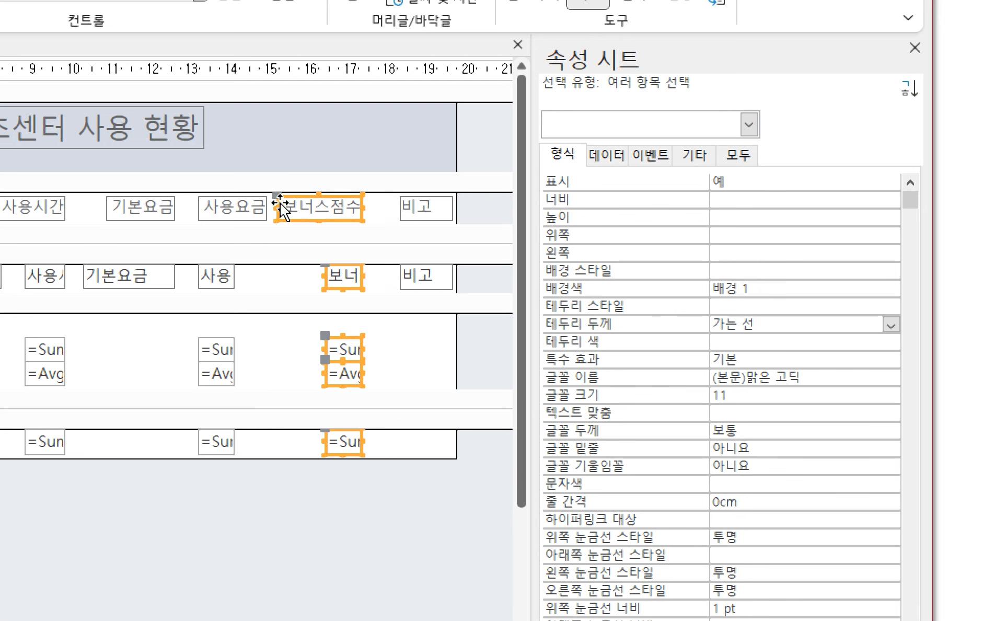
- Move the 비고 heading and its 본문 field left to about 17.8 cm
click(413, 525)
drag(417, 571, 397, 203)
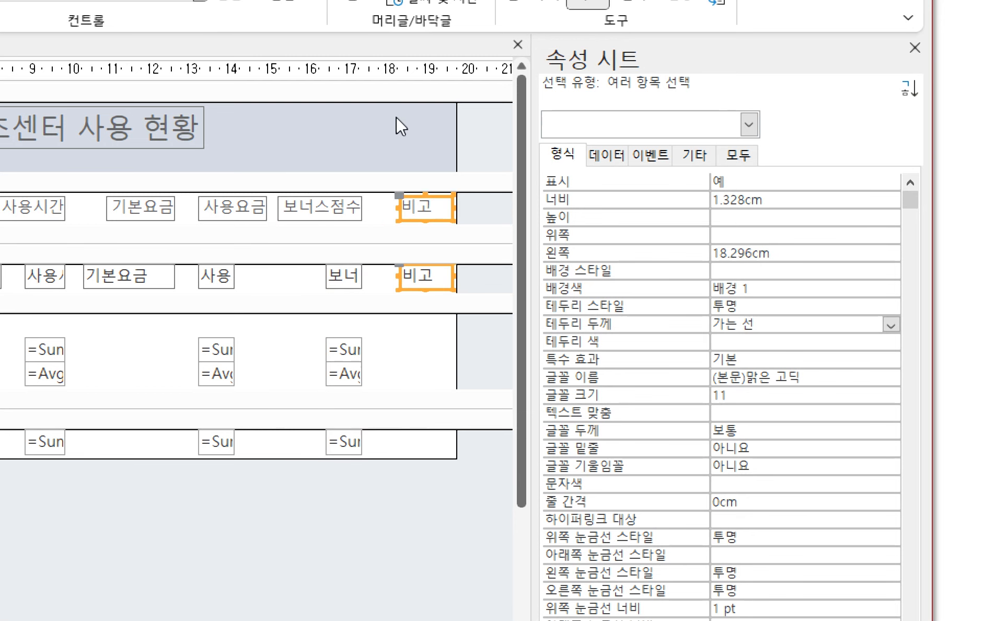
key(Left)
key(Left)
key(Left)
key(Left)
key(Left)
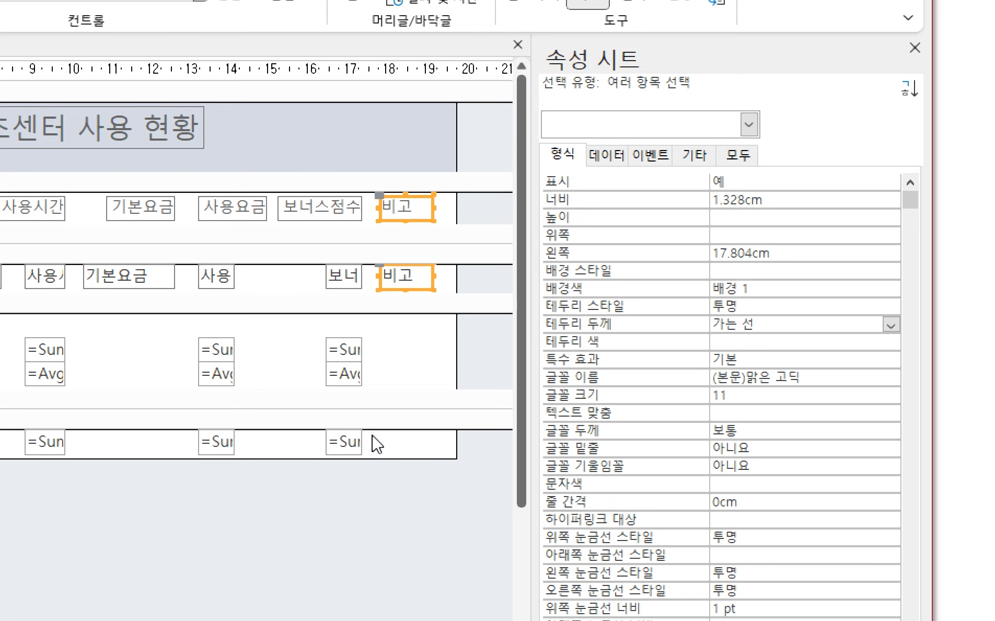
- Narrow the property sheet slightly and adjust the report's width to about 19.5 cm
click(354, 526)
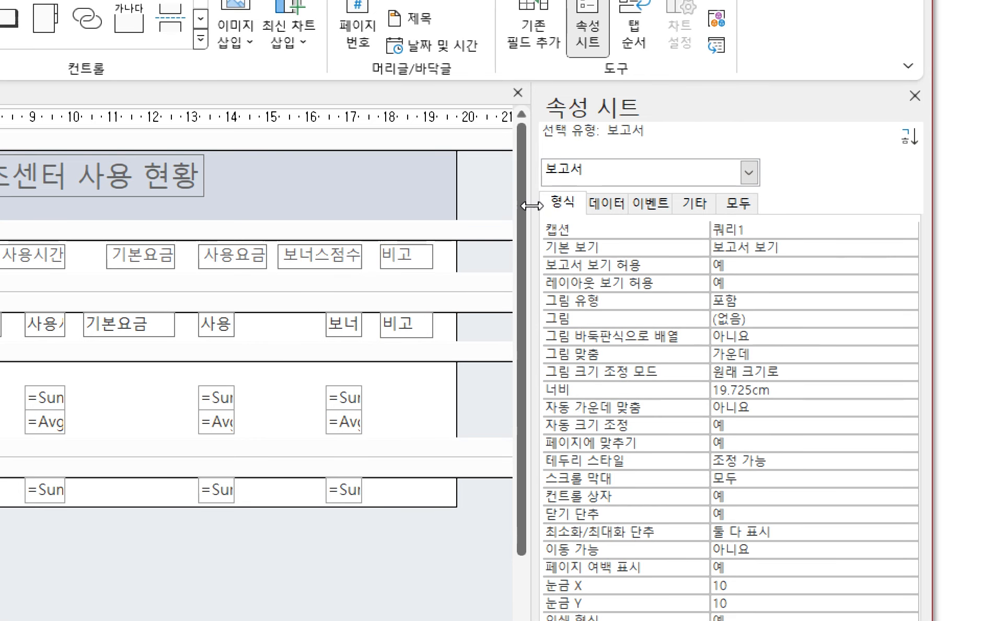
drag(532, 206, 553, 206)
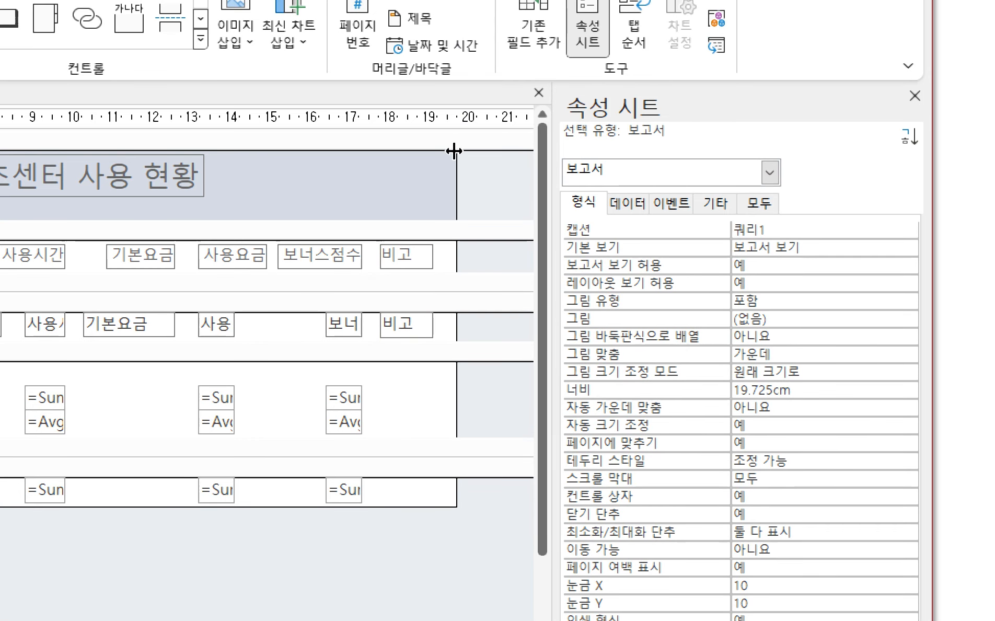
drag(454, 151, 486, 170)
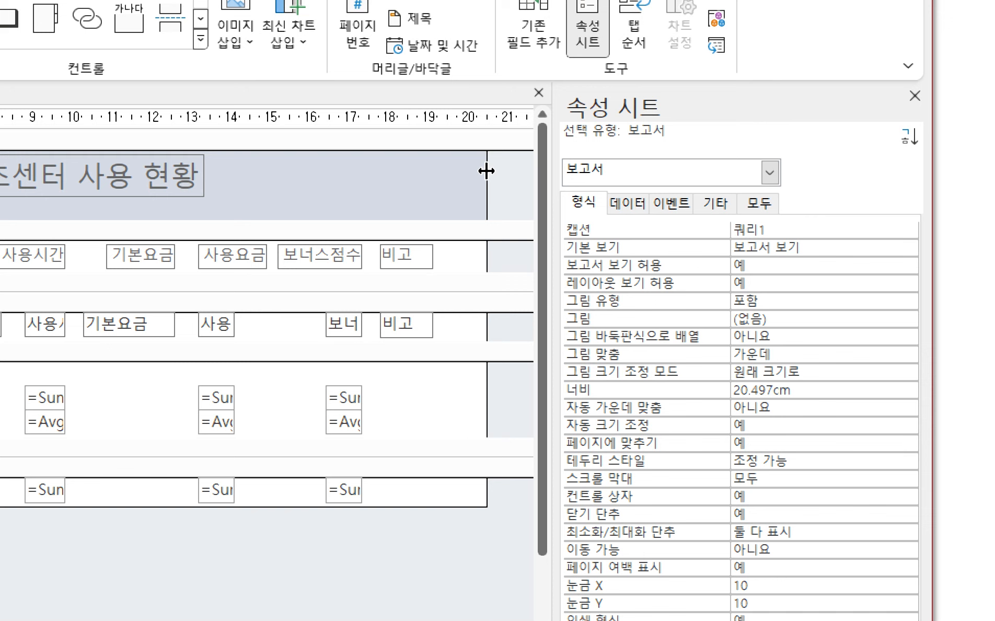
drag(486, 171, 445, 163)
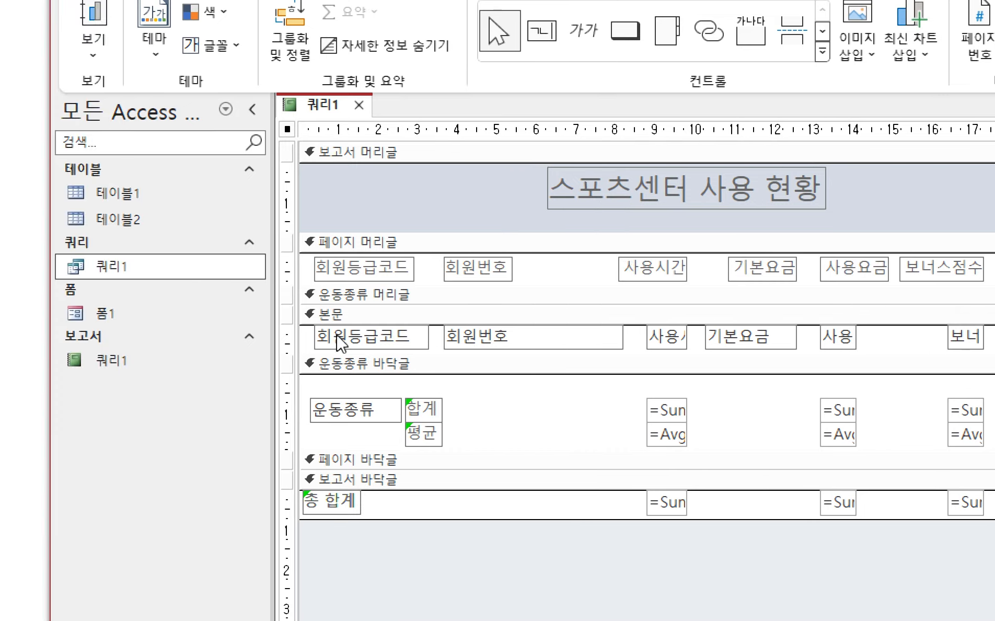
- Left-align the 회원등급코드 heading and its 본문 field and size both to the narrowest width
drag(368, 387, 339, 234)
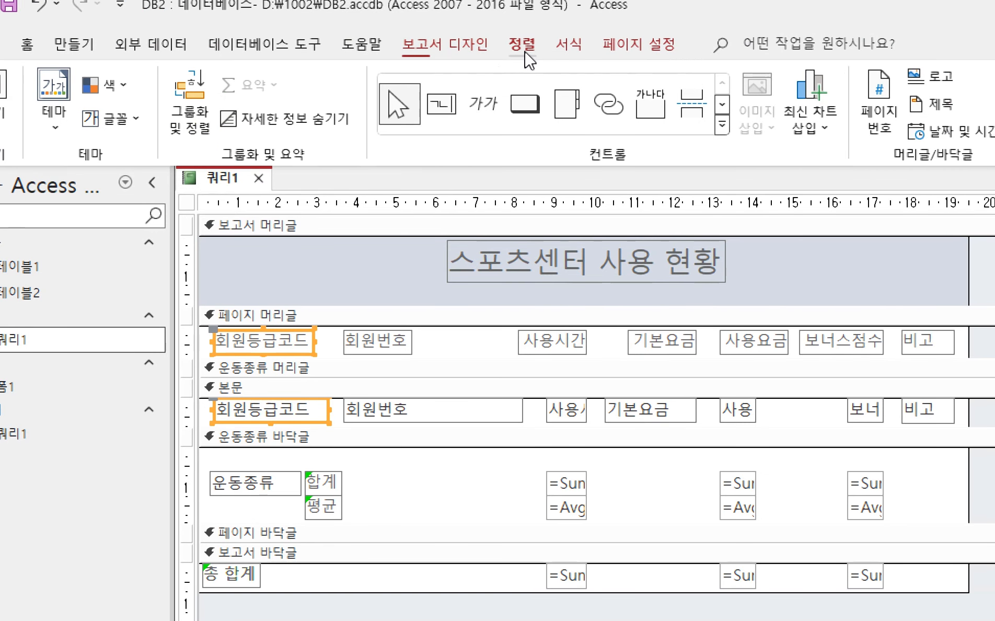
click(523, 45)
click(970, 127)
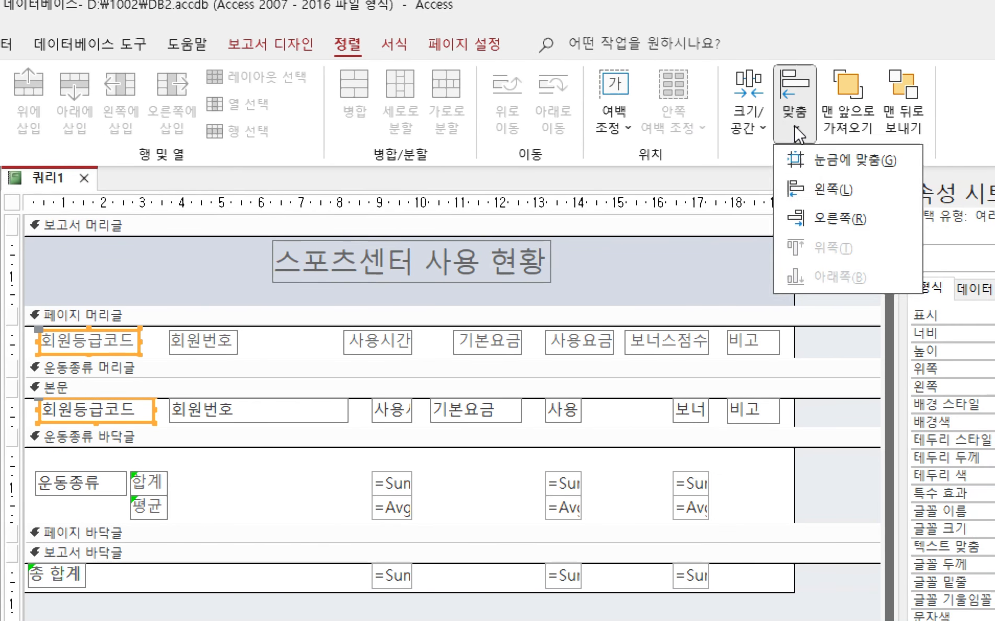
click(834, 189)
click(749, 128)
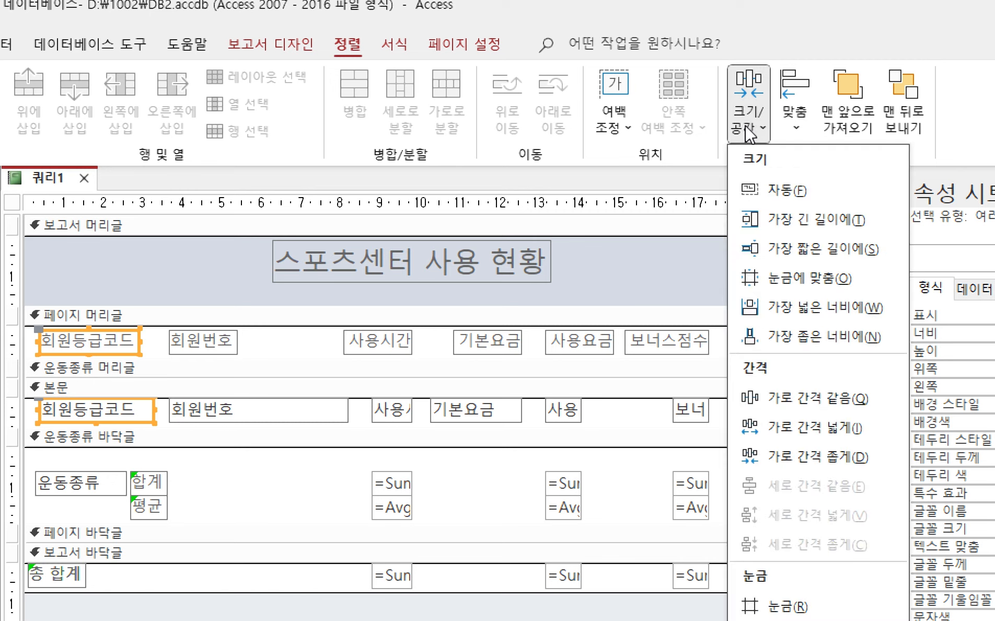
click(796, 334)
click(266, 345)
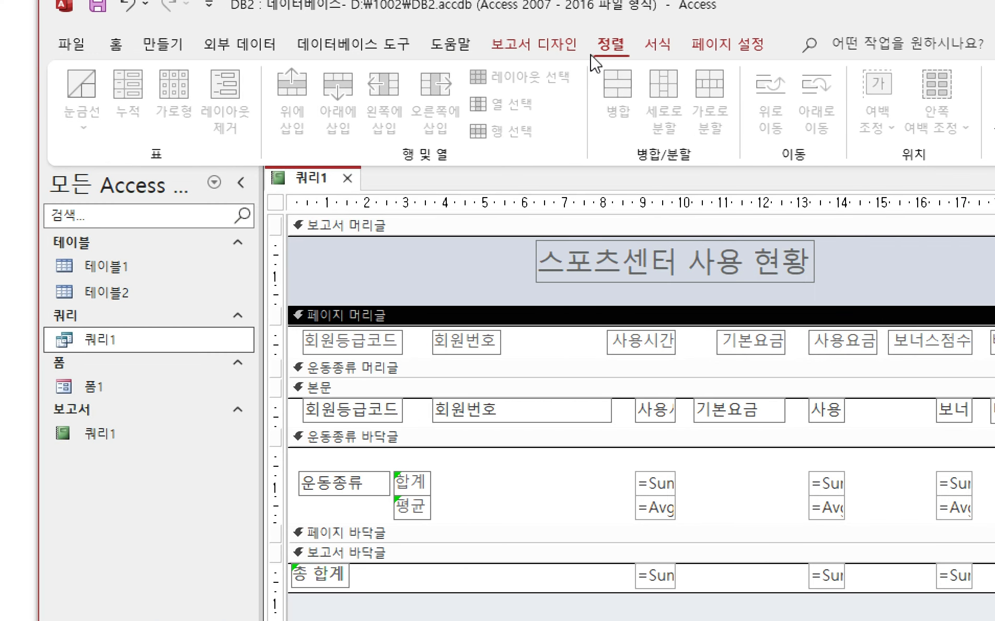
- Display the report in report view to check the column layout and values
click(535, 46)
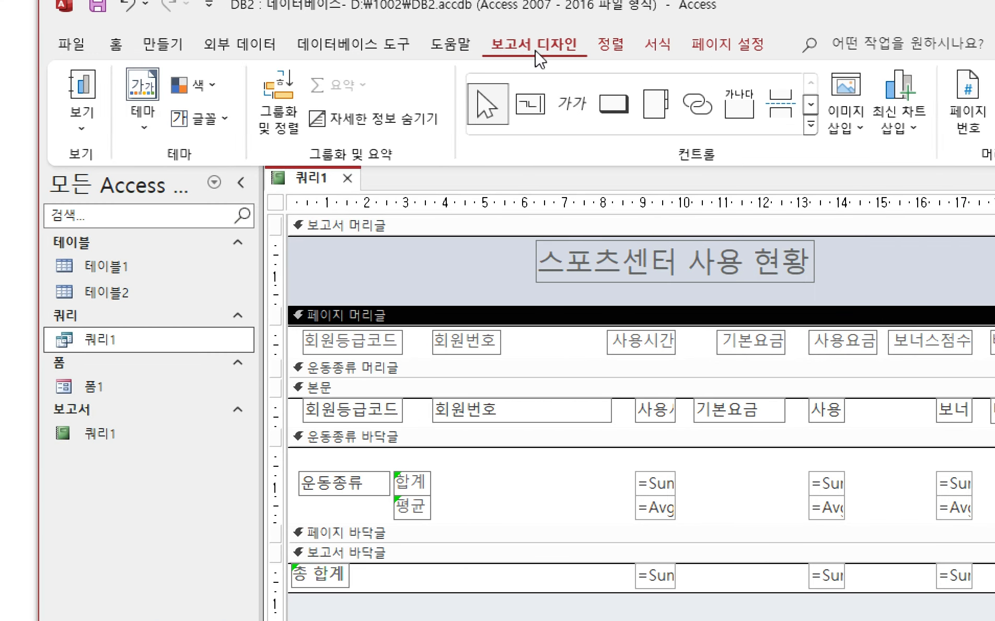
click(84, 125)
click(139, 184)
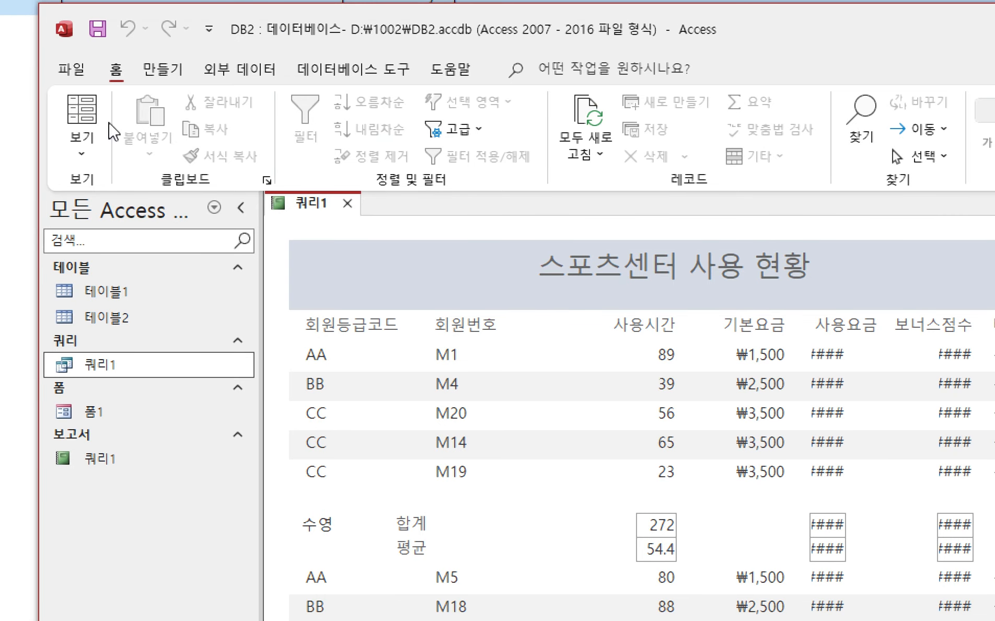
- Open the report in Design View and move the 회원번호 label and field left, close to the 회원등급코드 column
click(83, 142)
click(167, 327)
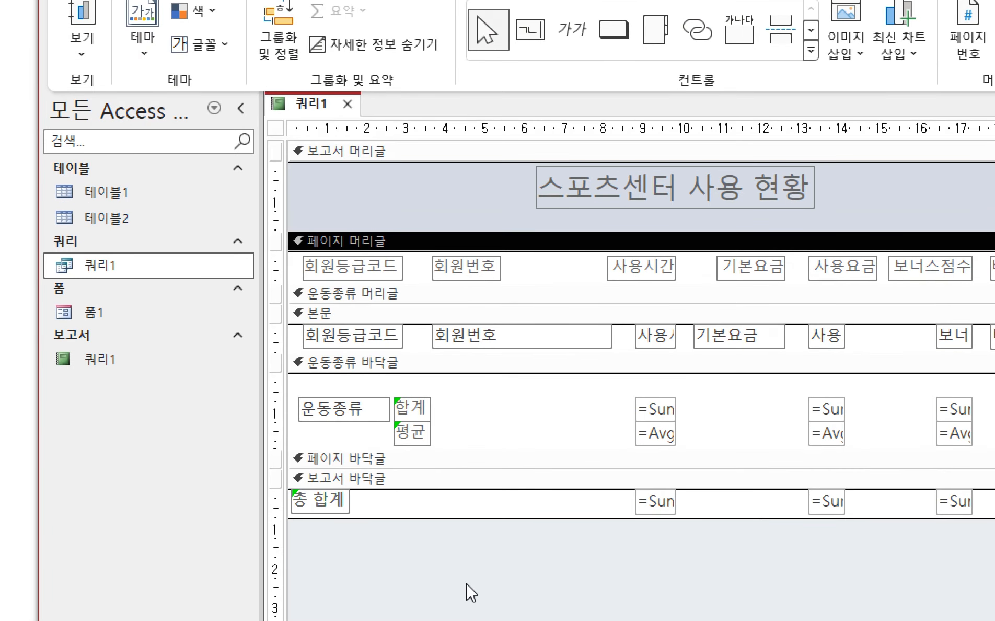
drag(533, 276, 462, 344)
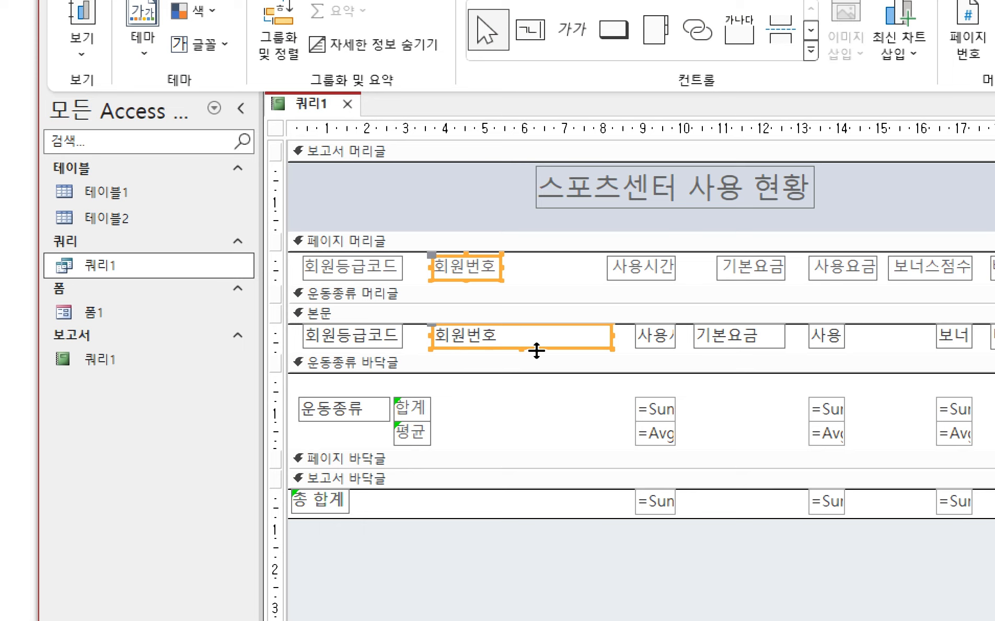
key(Left)
key(Left)
key(Left)
key(Left)
key(Left)
key(Left)
key(Left)
key(Left)
key(F4)
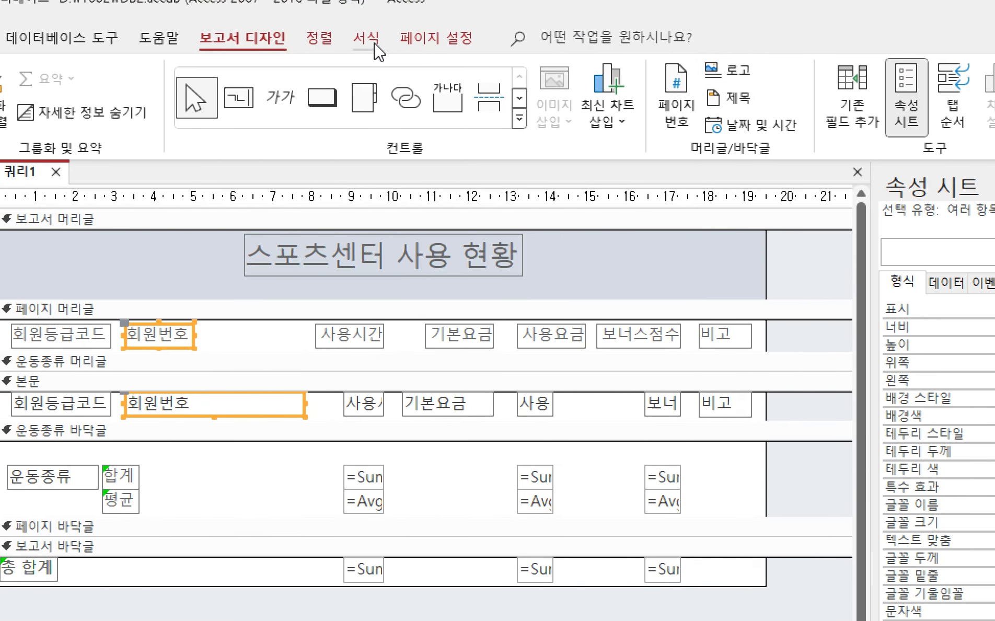
- Align the left edges of the 회원번호 label and field and size both to the narrowest width
click(319, 38)
click(767, 113)
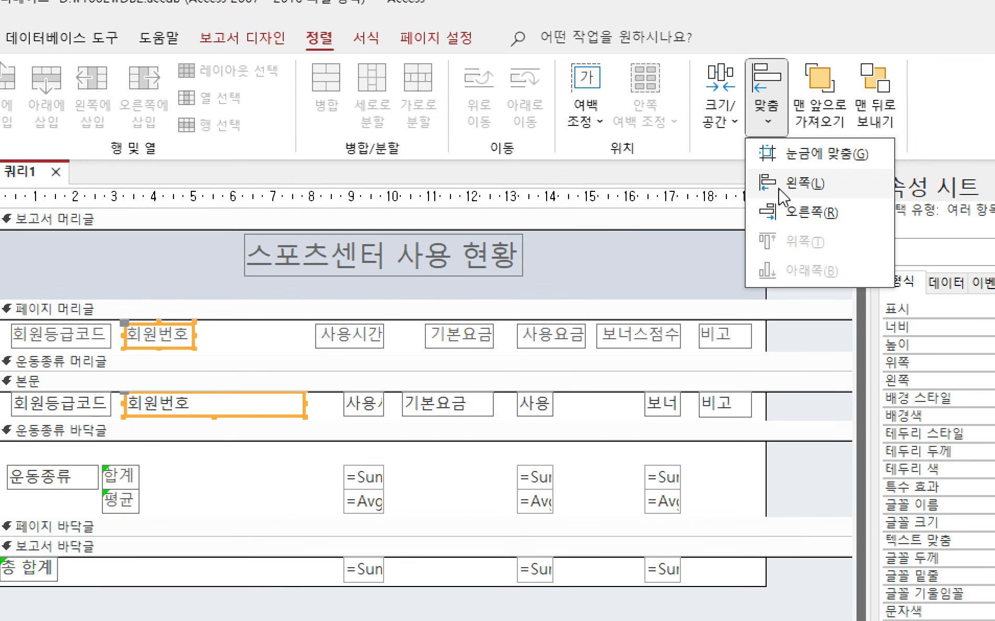
click(777, 184)
click(723, 122)
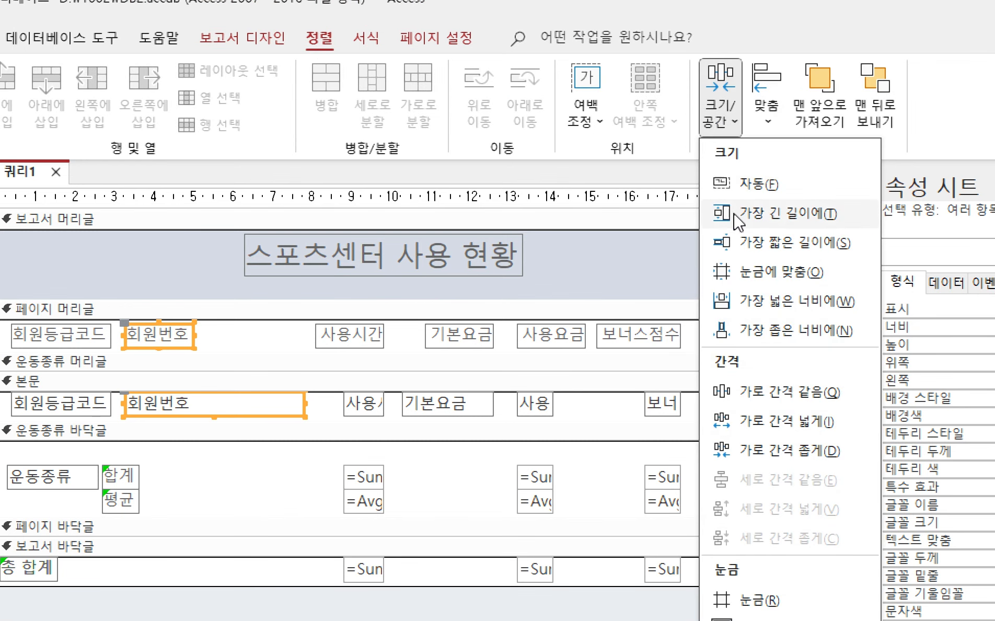
click(763, 331)
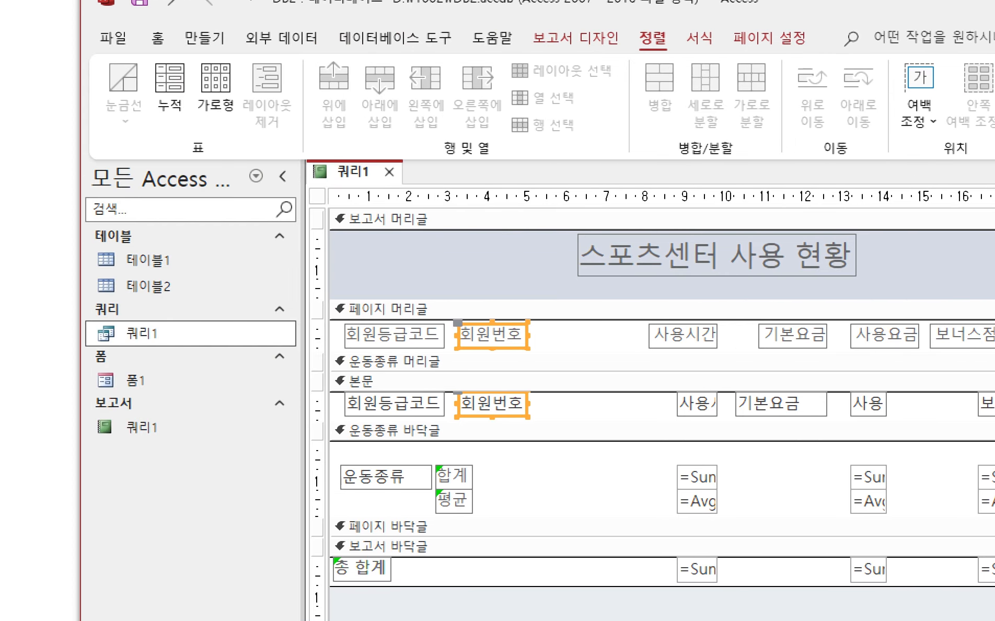
- Switch to Report View and check the 회원번호 column through to the grand total row
click(562, 50)
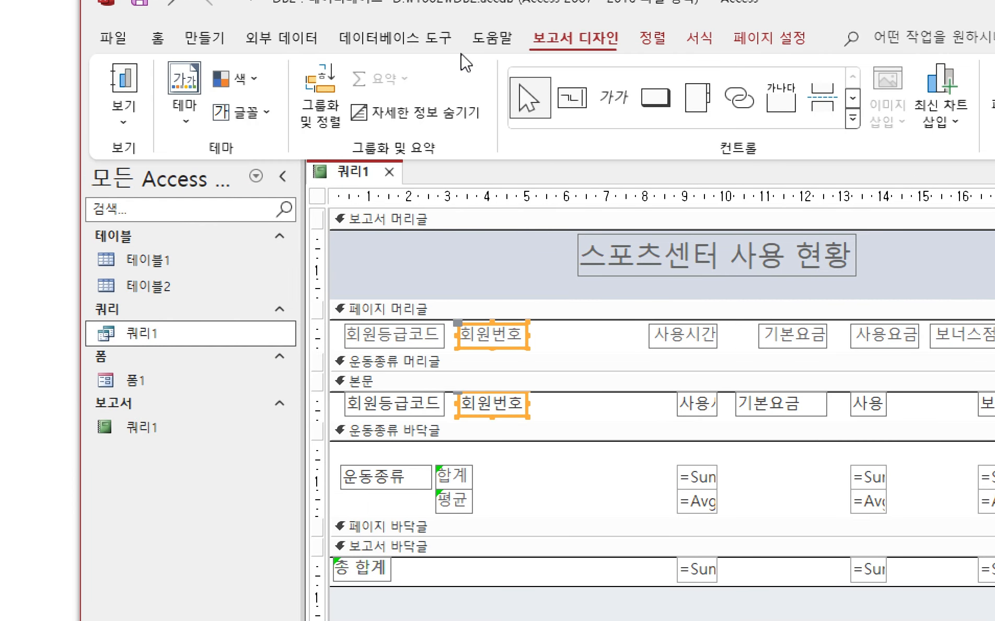
click(124, 122)
click(172, 162)
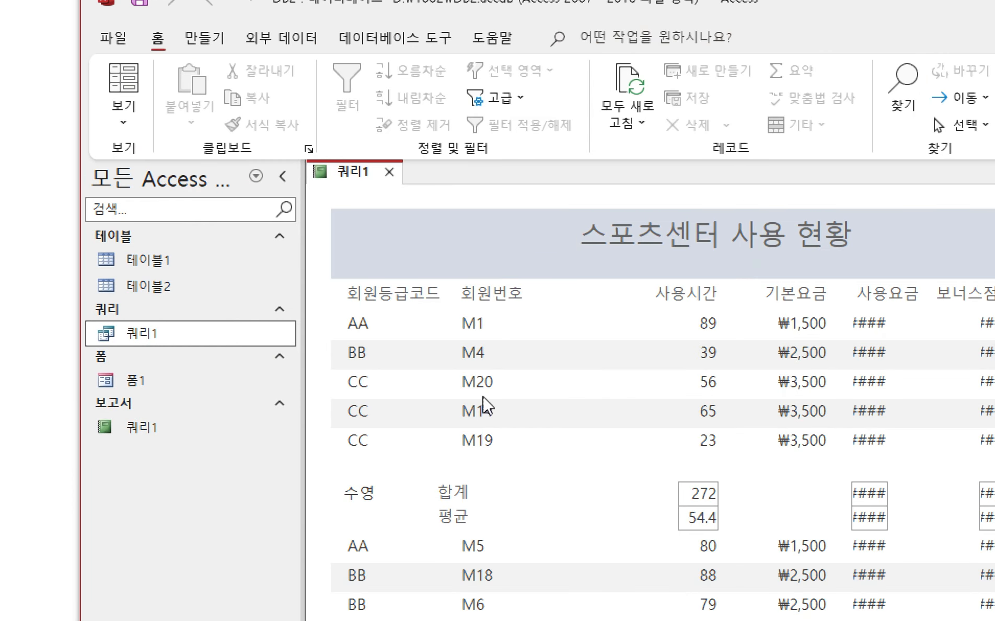
scroll(550, 416, down, 11)
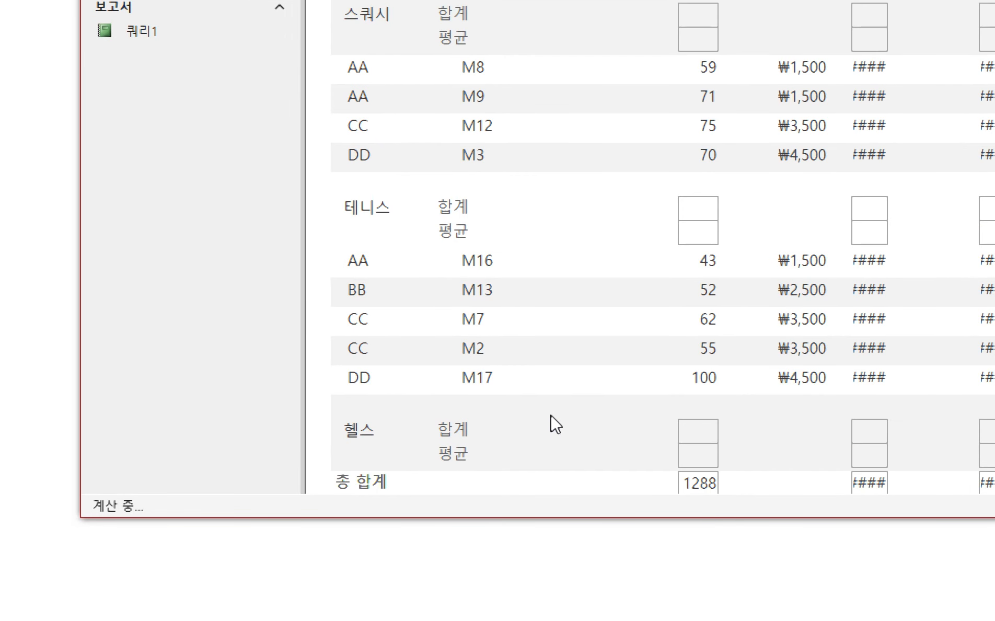
scroll(541, 356, up, 10)
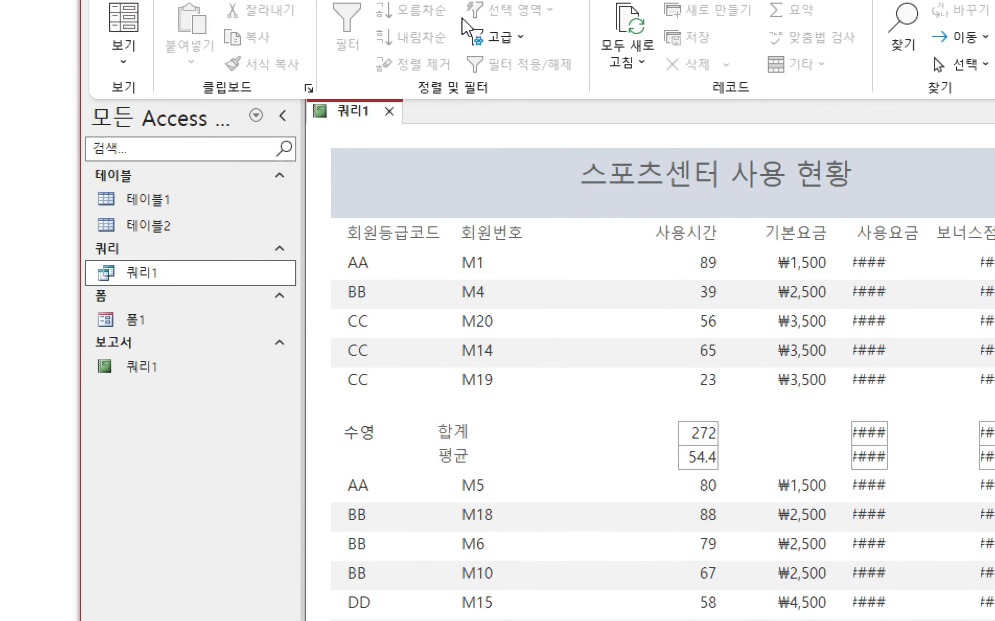
- Return to Design View and move the 사용시간 label, field and its Sum and Avg controls left, close to 회원번호
click(123, 62)
click(172, 231)
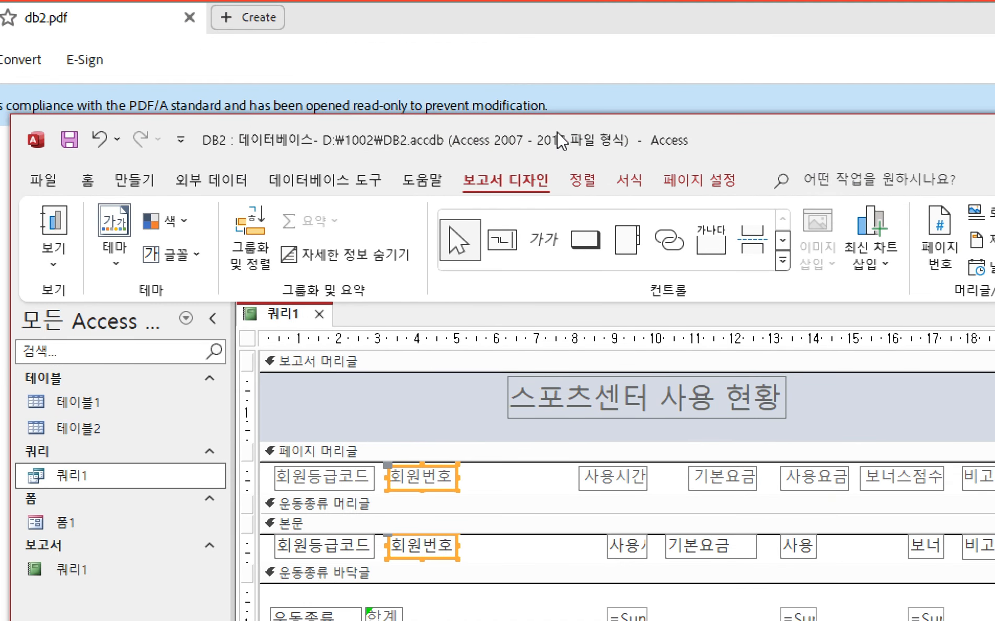
mouse_move(557, 120)
mouse_down()
mouse_move(562, 178)
mouse_move(531, 492)
mouse_move(597, 248)
mouse_move(569, 156)
mouse_up()
mouse_move(561, 205)
mouse_down()
mouse_move(605, 473)
mouse_move(626, 513)
mouse_up()
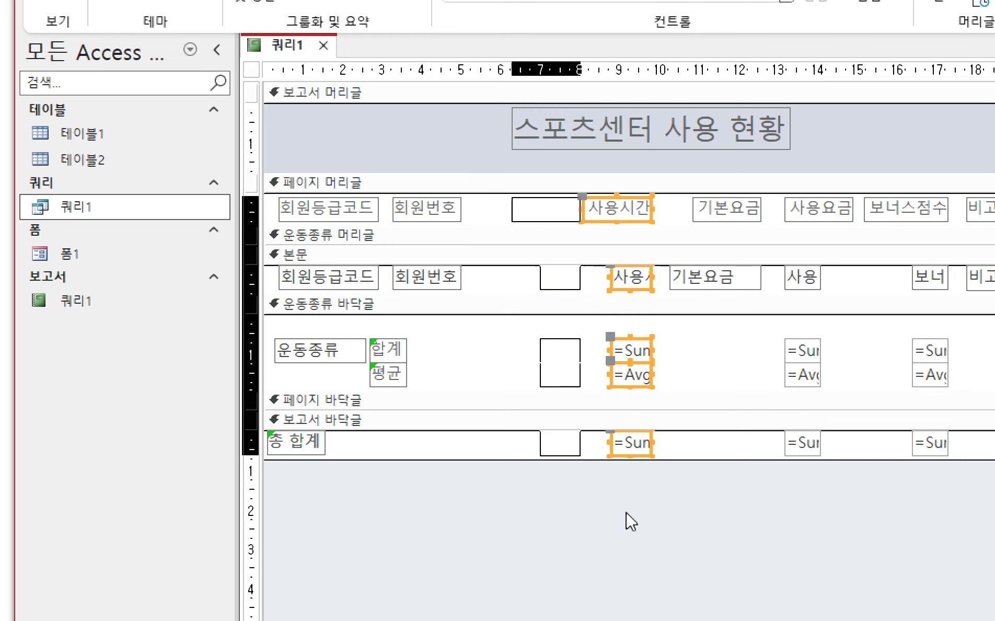
key(Left)
key(Left)
key(Left)
key(Left)
key(Left)
key(Left)
key(Left)
key(Left)
key(Left)
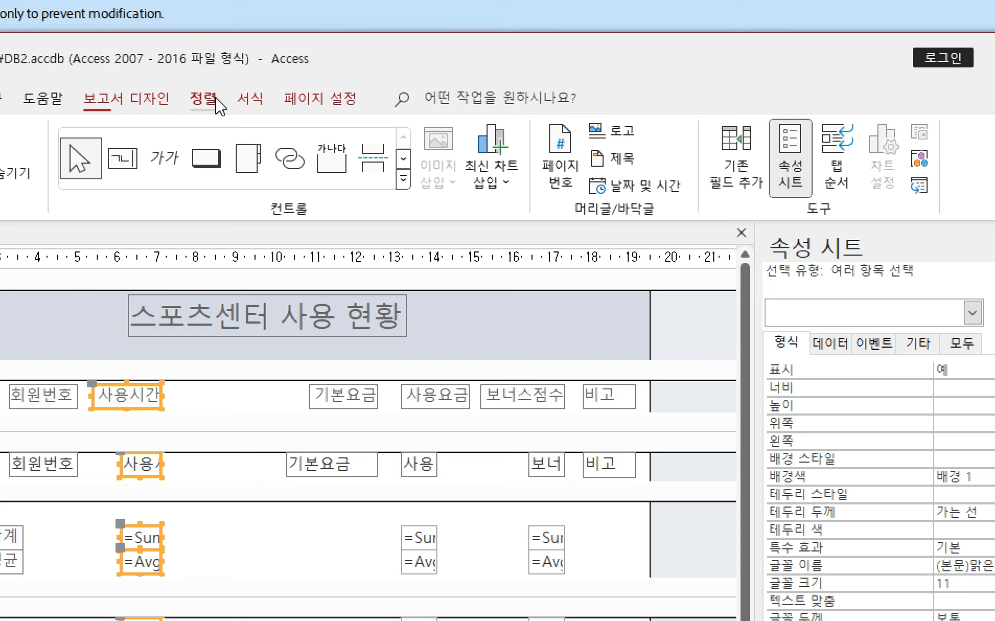
- Left-align the 사용시간 label, field and summary controls and size them all to the widest width
click(220, 107)
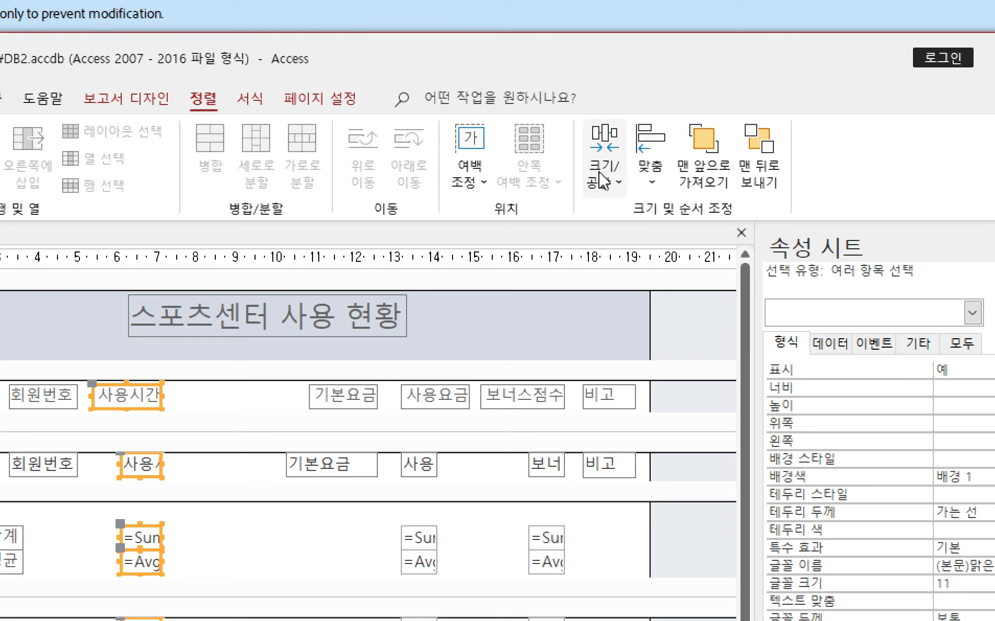
click(651, 170)
click(675, 243)
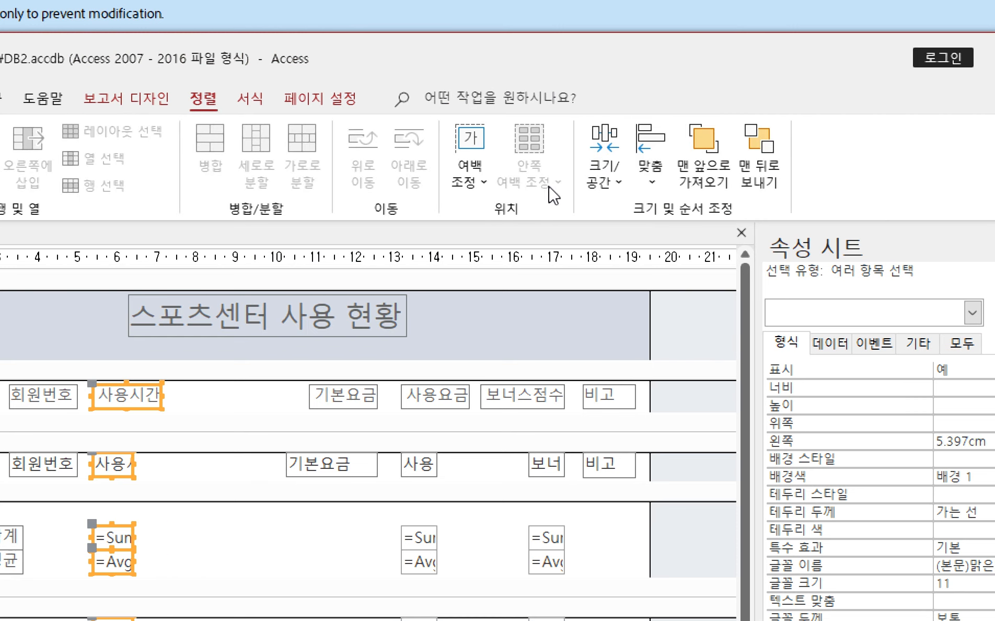
click(605, 173)
click(637, 360)
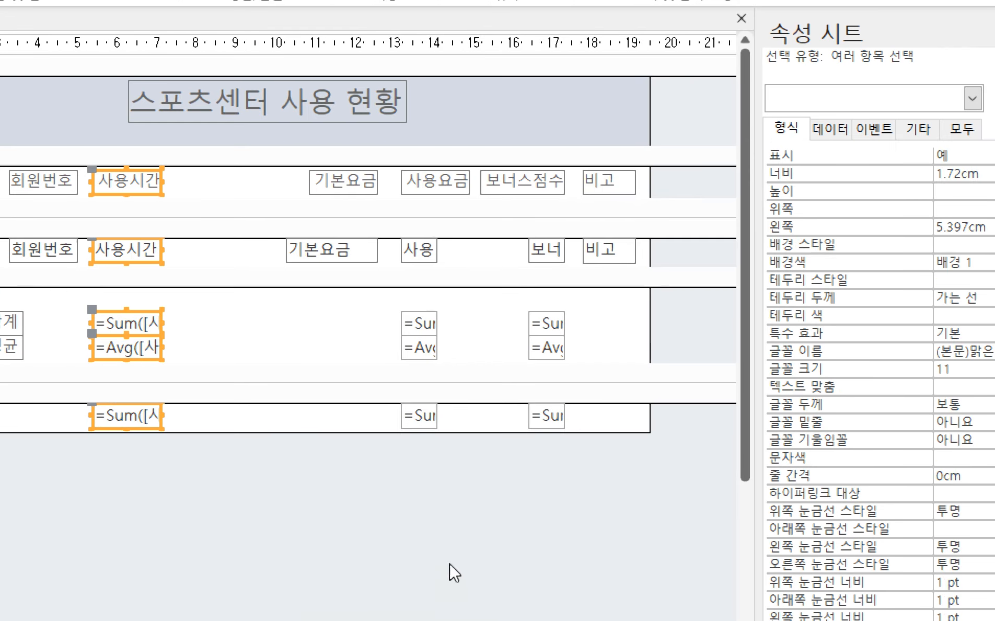
click(267, 513)
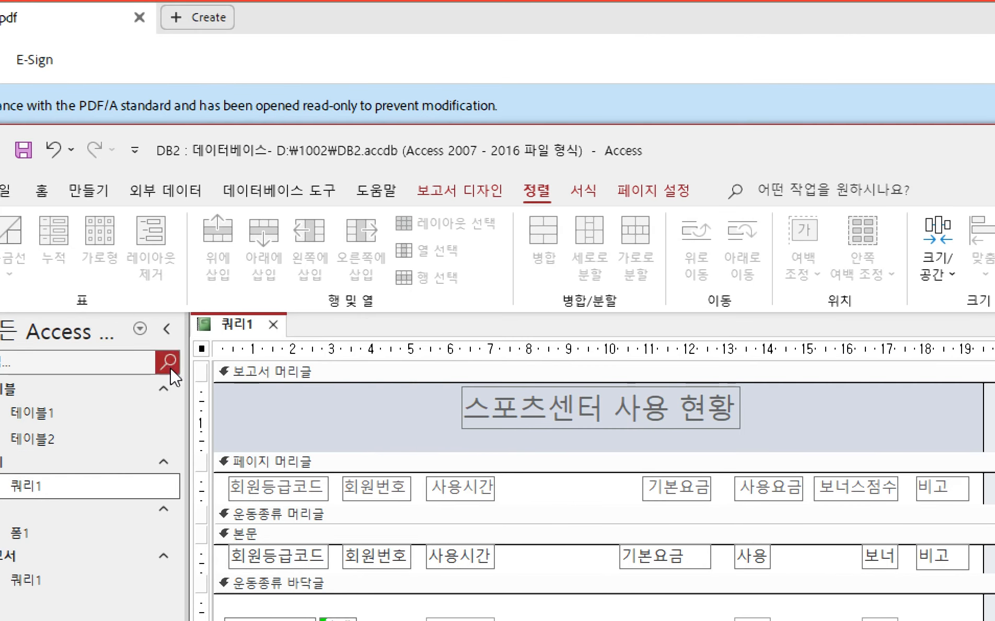
- Display the report in Report View and check the 사용시간 values, group sums, averages and grand total
click(460, 191)
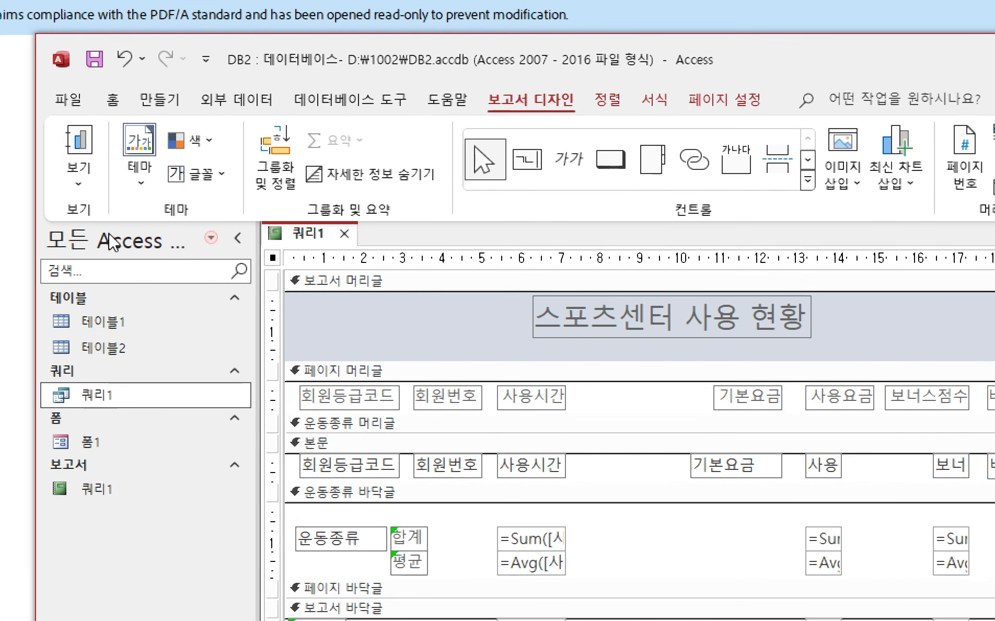
click(78, 175)
click(104, 224)
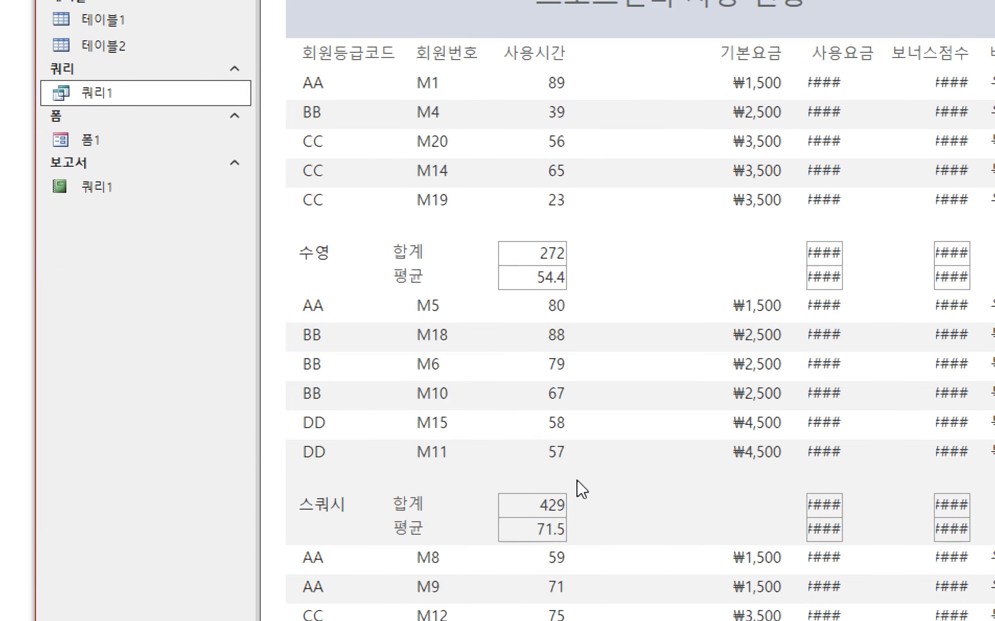
scroll(582, 490, down, 8)
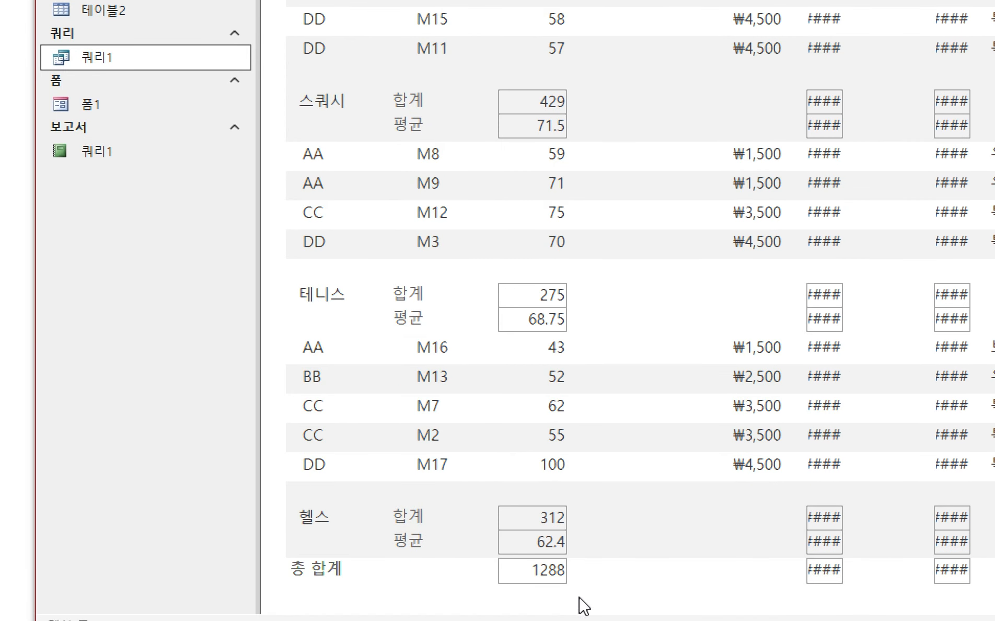
scroll(546, 534, up, 6)
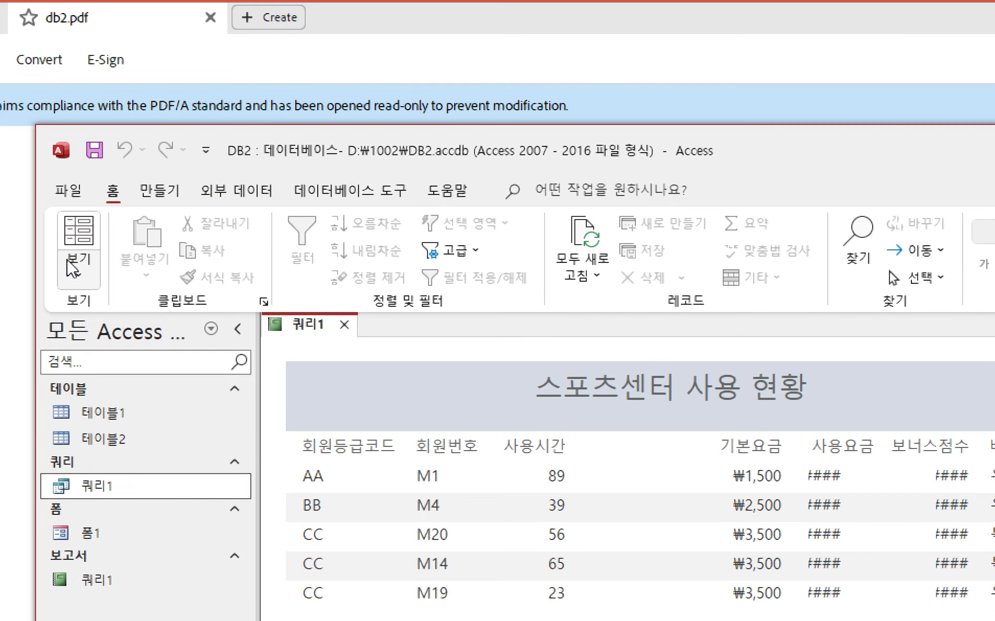
- Go back to Design View and move the 기본요금 label and field left, close to the 사용시간 column
click(75, 277)
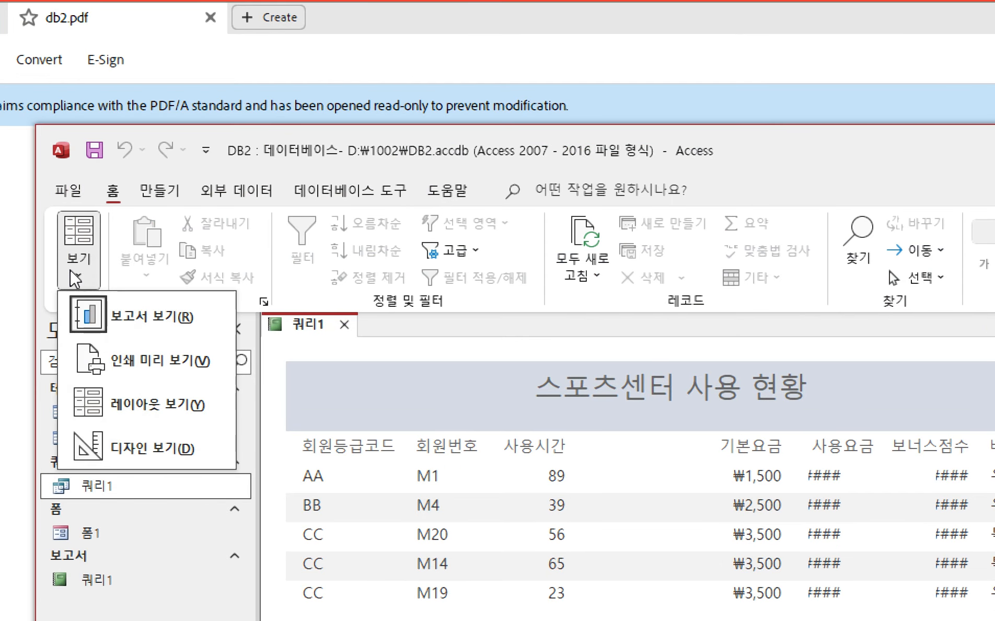
click(152, 448)
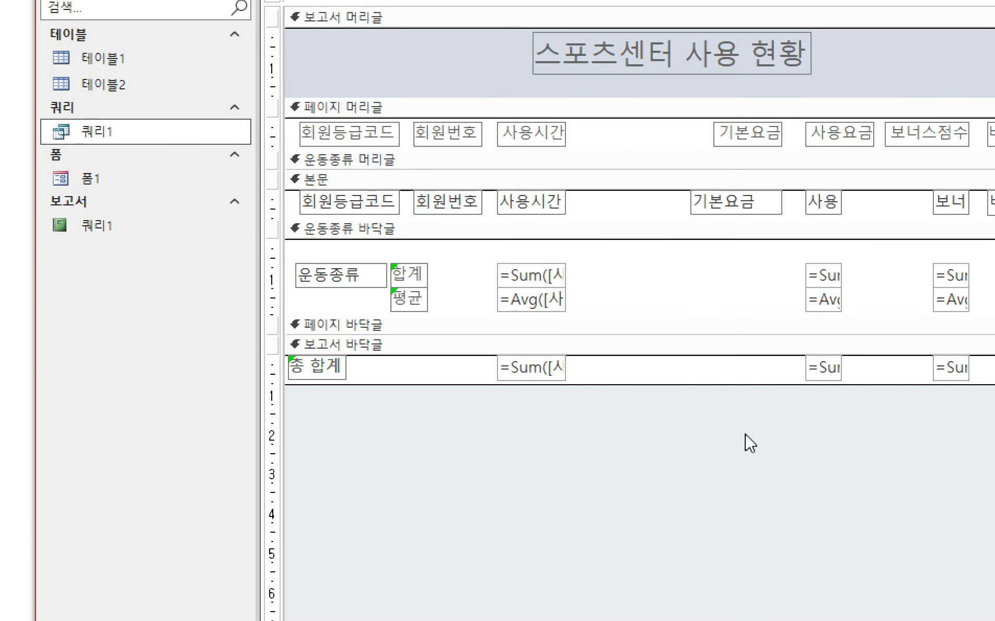
drag(733, 462, 657, 75)
drag(726, 514, 731, 117)
key(Left)
key(Left)
key(Left)
key(Left)
key(Left)
key(Left)
key(Left)
key(Left)
key(Left)
key(Left)
key(Left)
key(Left)
key(Left)
key(Left)
key(Left)
key(Left)
key(Left)
key(Left)
key(Left)
key(Left)
key(Left)
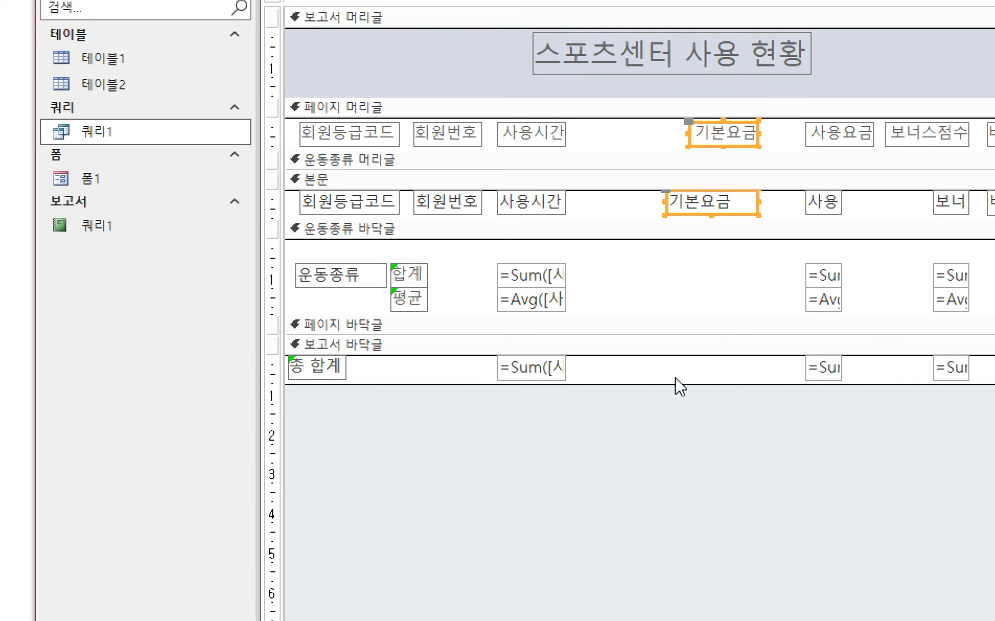
key(Left)
key(Left)
key(Left)
key(Left)
key(Left)
key(Left)
key(Left)
key(Left)
key(Left)
key(Left)
key(Left)
key(Left)
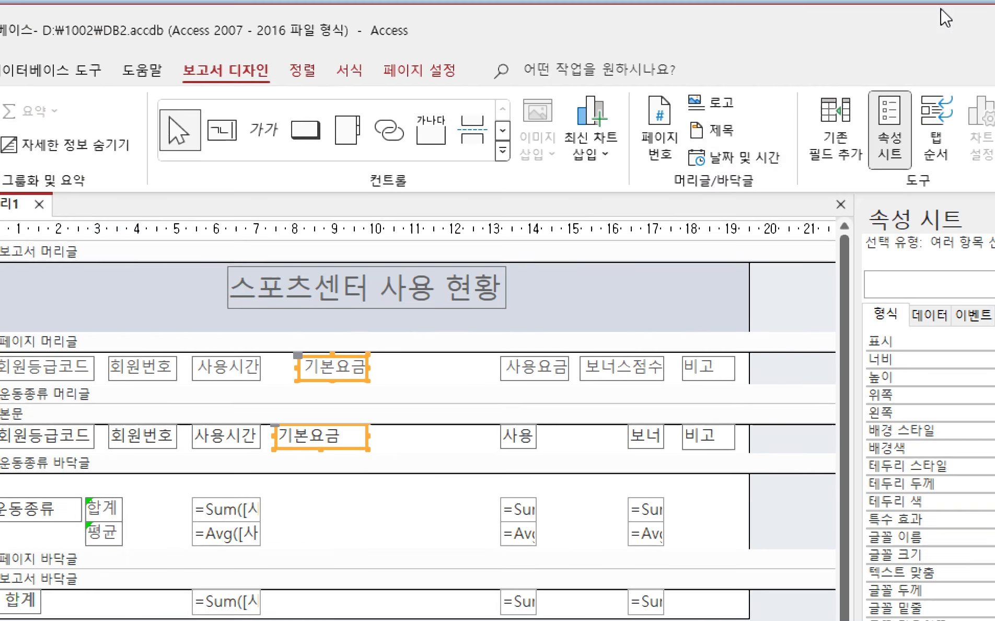
- Align the left edges of the 기본요금 label and field and size both to the widest width
click(321, 80)
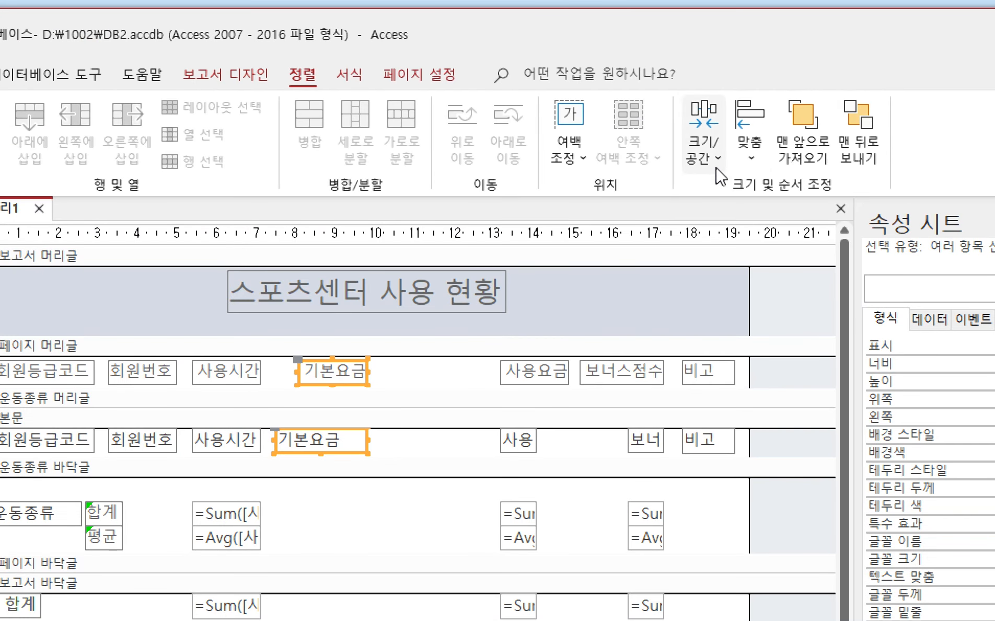
click(750, 156)
click(783, 228)
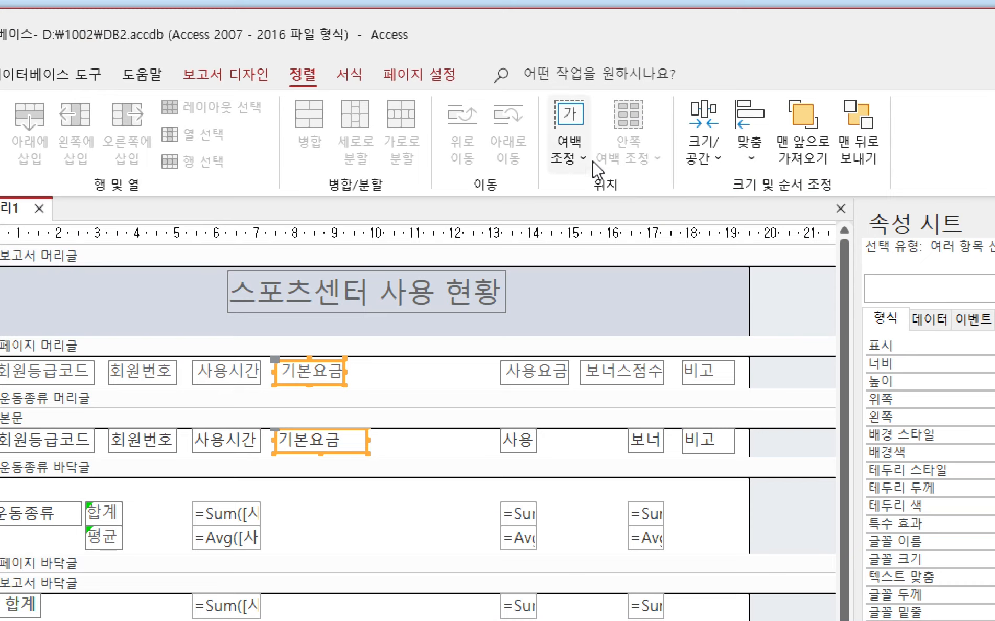
click(703, 149)
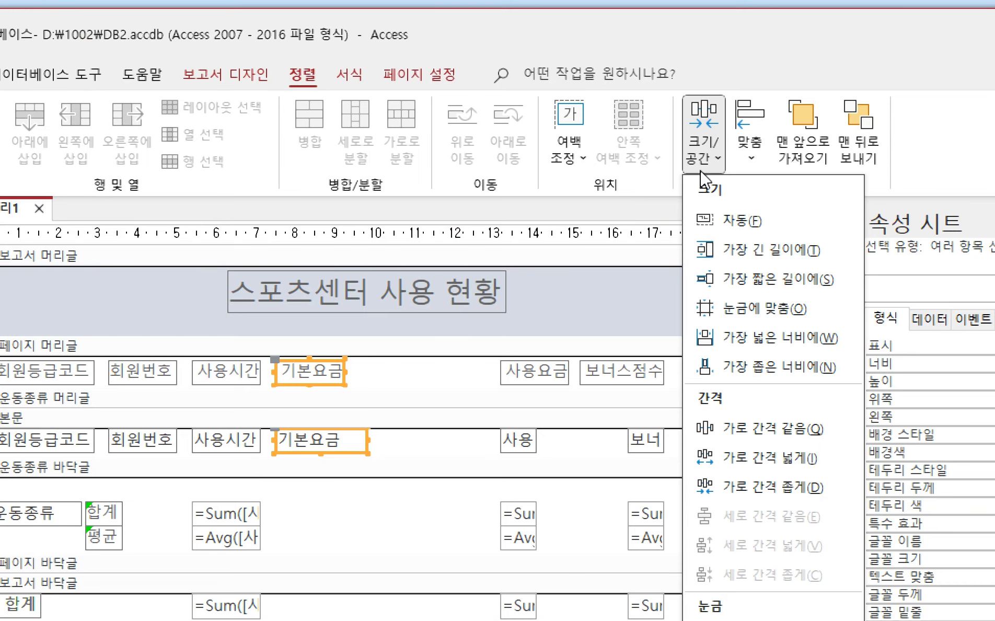
click(751, 346)
click(416, 527)
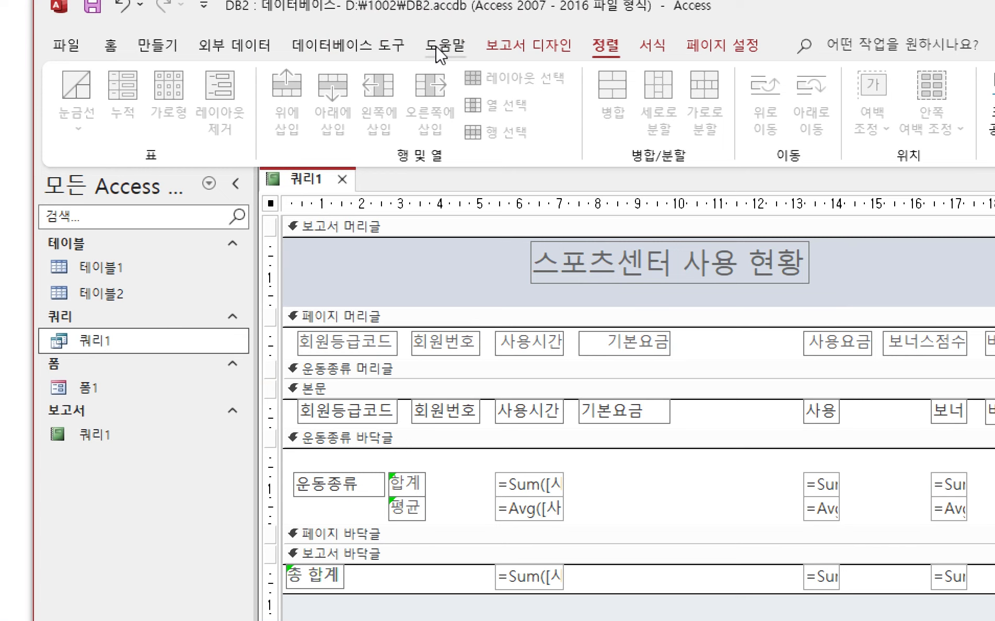
- Show the report in Report View and examine the 기본요금 column's spacing and the remaining columns down to the grand total
click(521, 46)
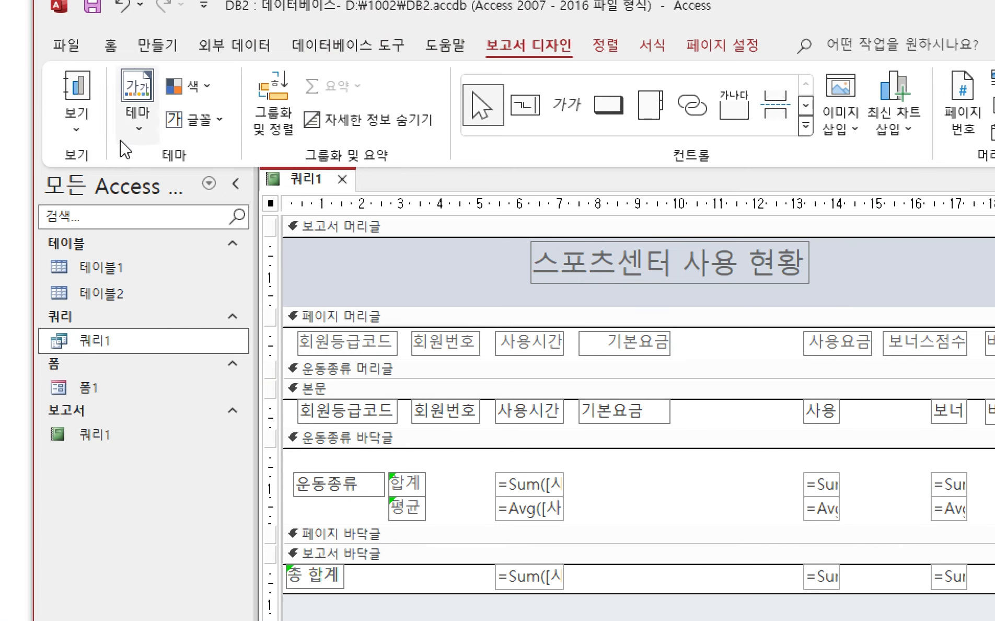
click(78, 130)
click(133, 169)
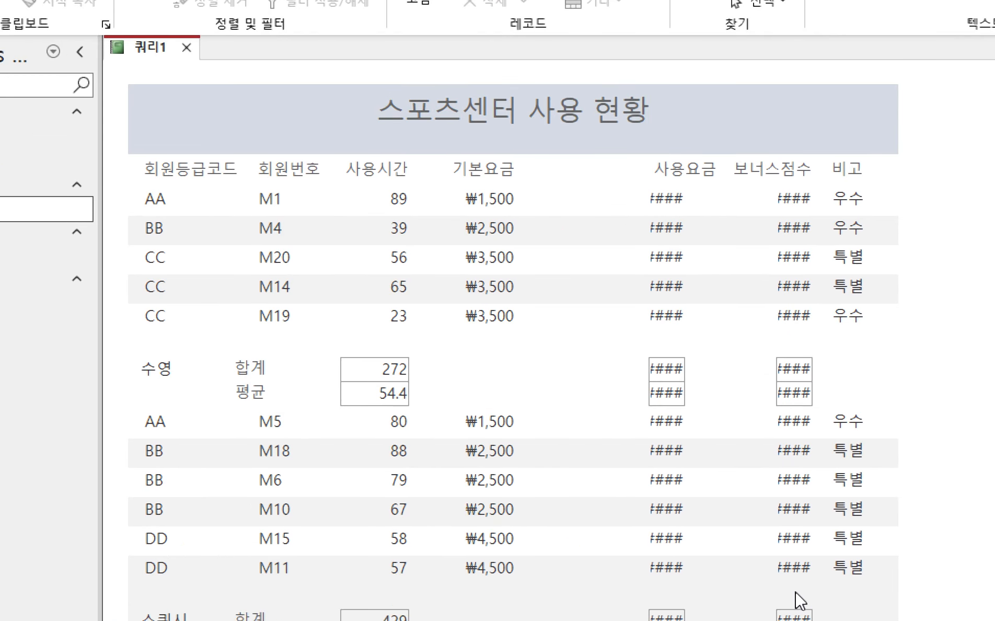
scroll(417, 437, down, 6)
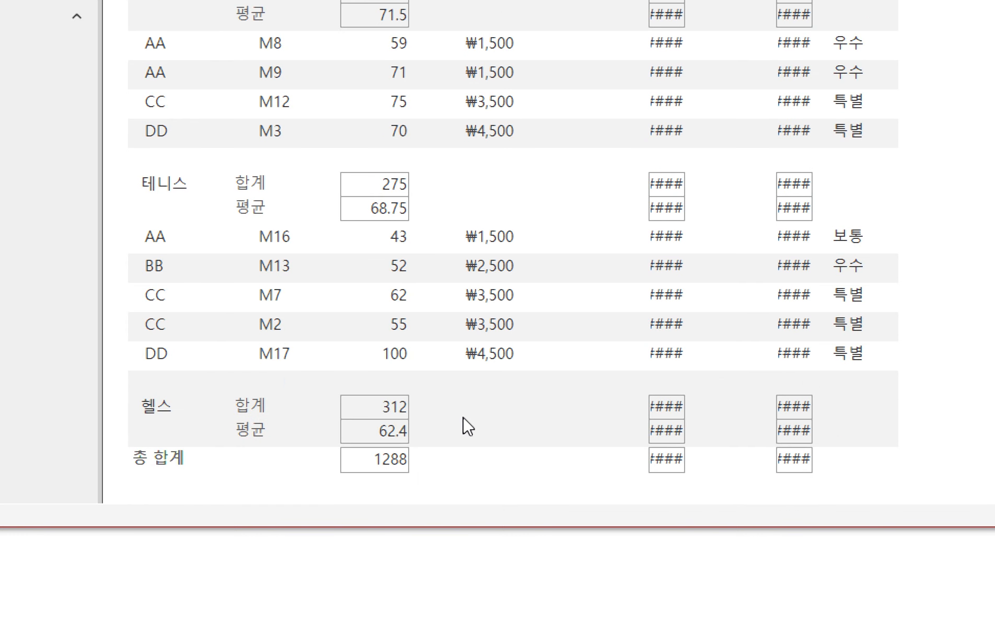
scroll(468, 426, up, 3)
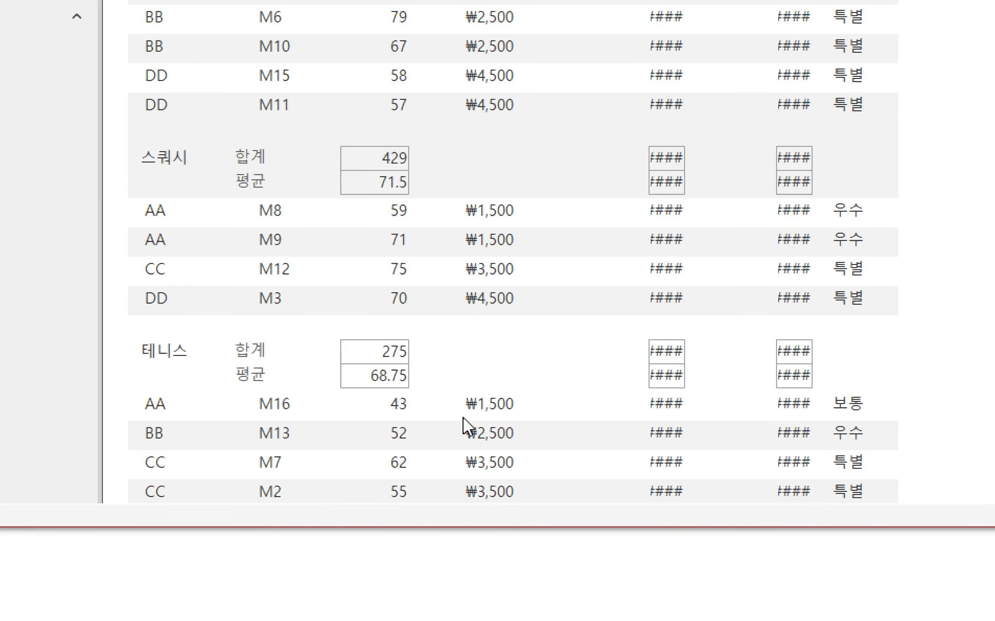
scroll(463, 425, up, 1)
scroll(464, 424, down, 4)
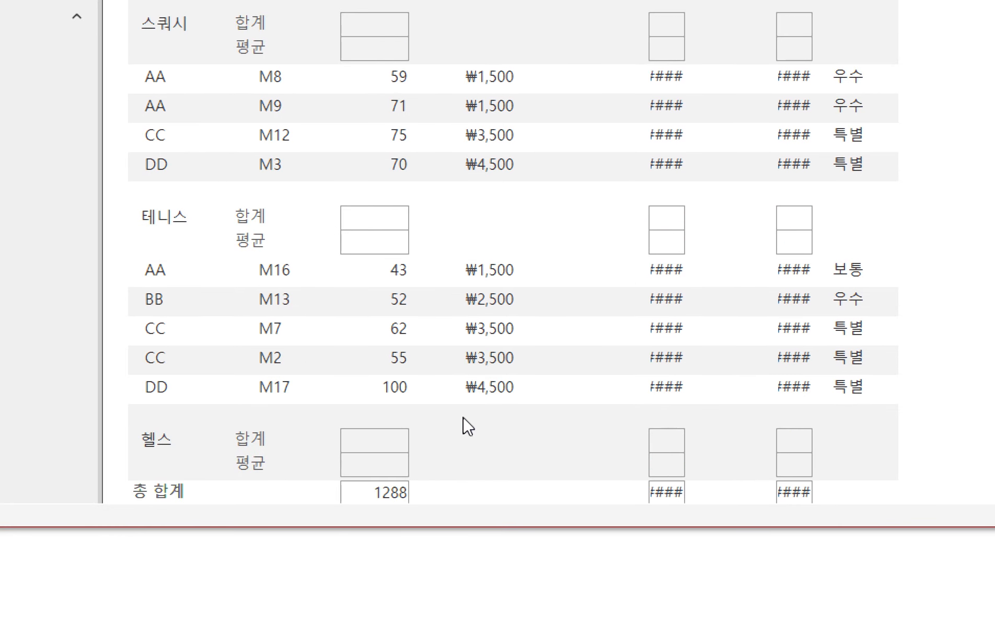
scroll(463, 422, up, 7)
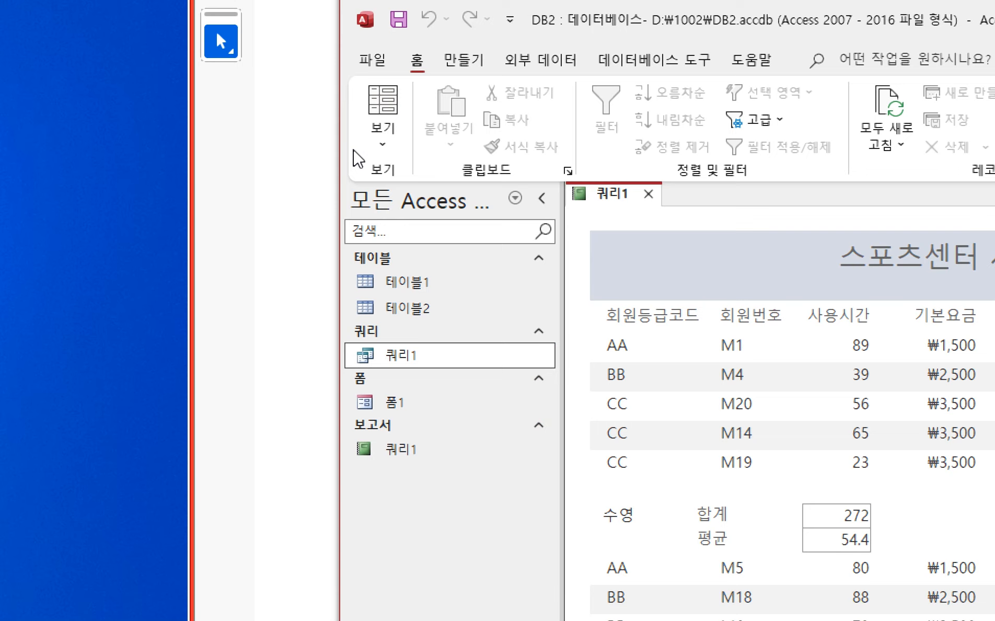
- Return the report to Design View and move the 사용요금 label, field, sums and average left, close to the 기본요금 column
click(383, 137)
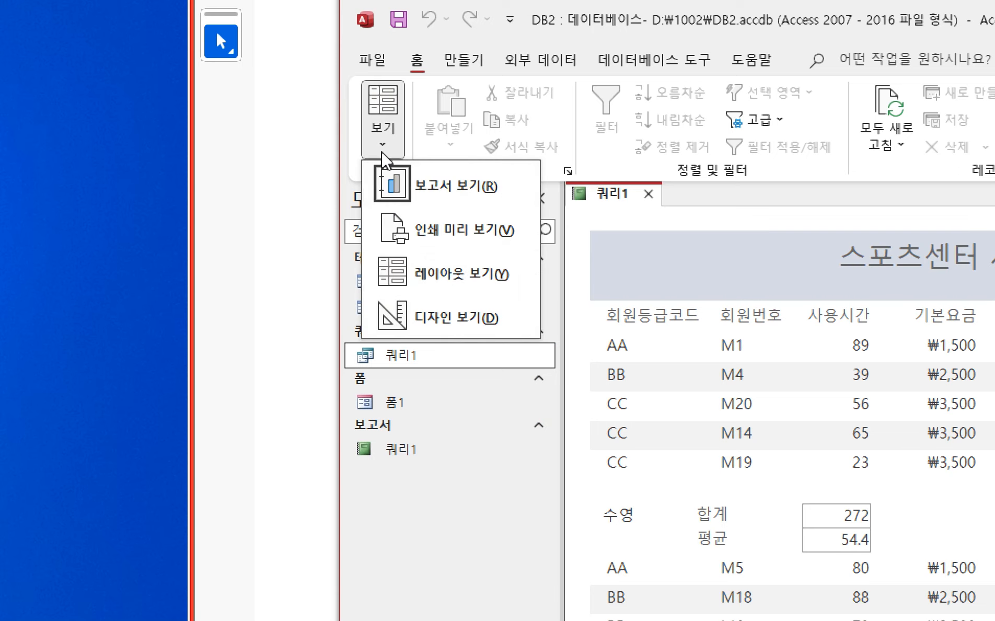
click(450, 317)
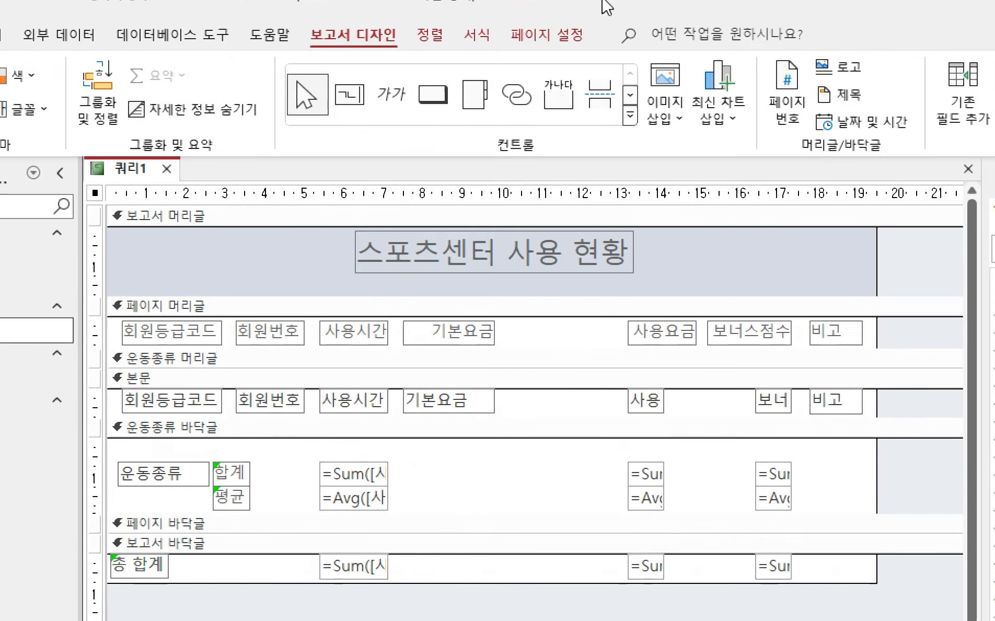
drag(672, 513, 588, 167)
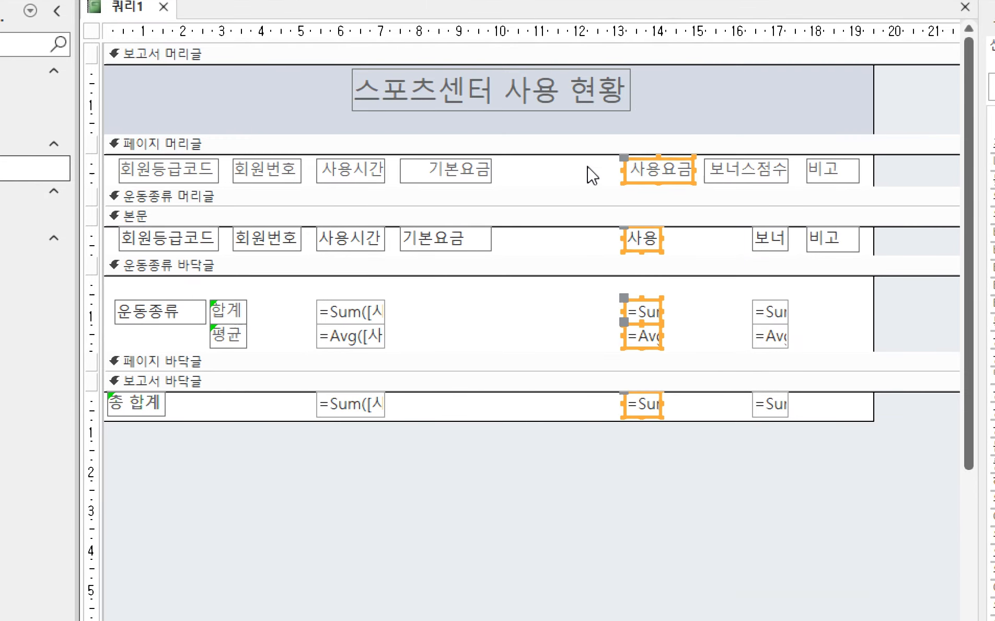
key(Left)
key(Left)
key(Left)
key(Left)
key(Left)
key(Left)
key(Left)
key(Left)
key(Left)
key(Left)
key(Left)
key(Left)
key(Left)
key(Left)
key(Left)
key(Left)
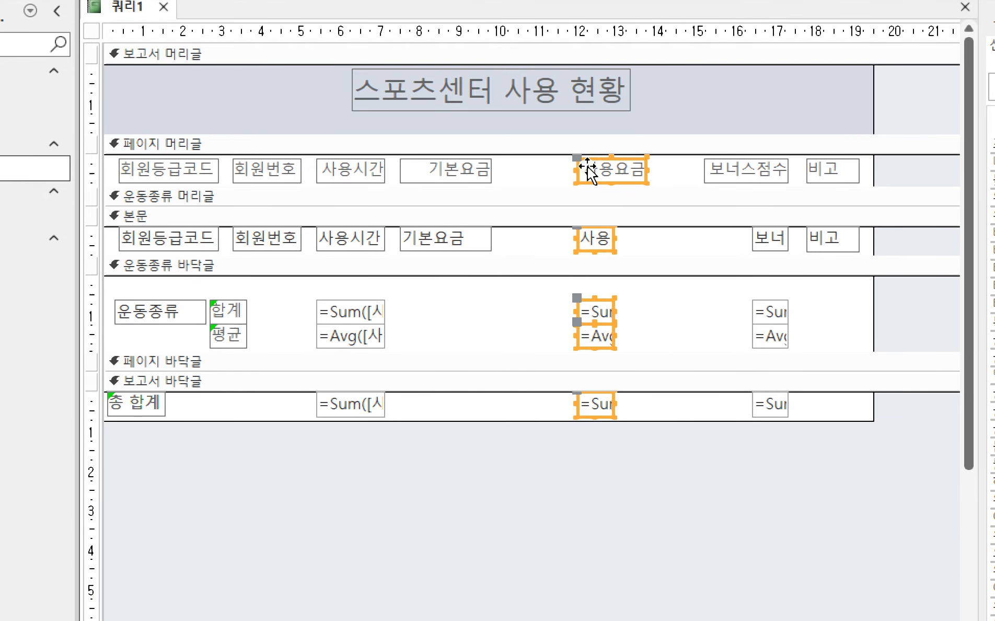
key(Left)
key(Left)
key(Left)
key(Left)
key(Left)
key(Left)
key(Left)
key(Left)
key(Left)
key(Left)
key(Left)
key(Left)
key(Left)
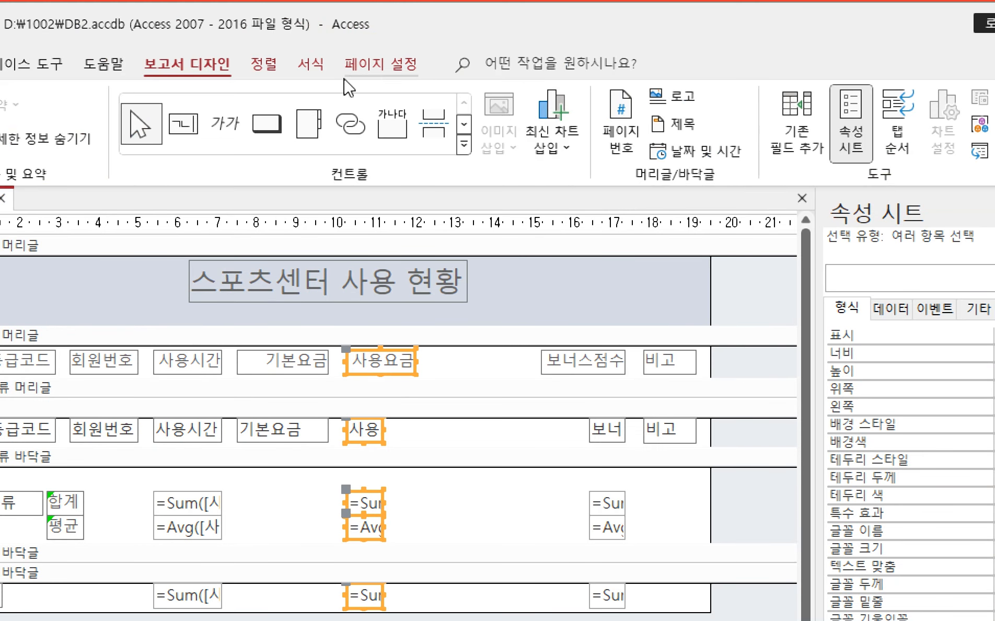
- Size the 사용요금 label, field, sums and average to the widest width
click(264, 64)
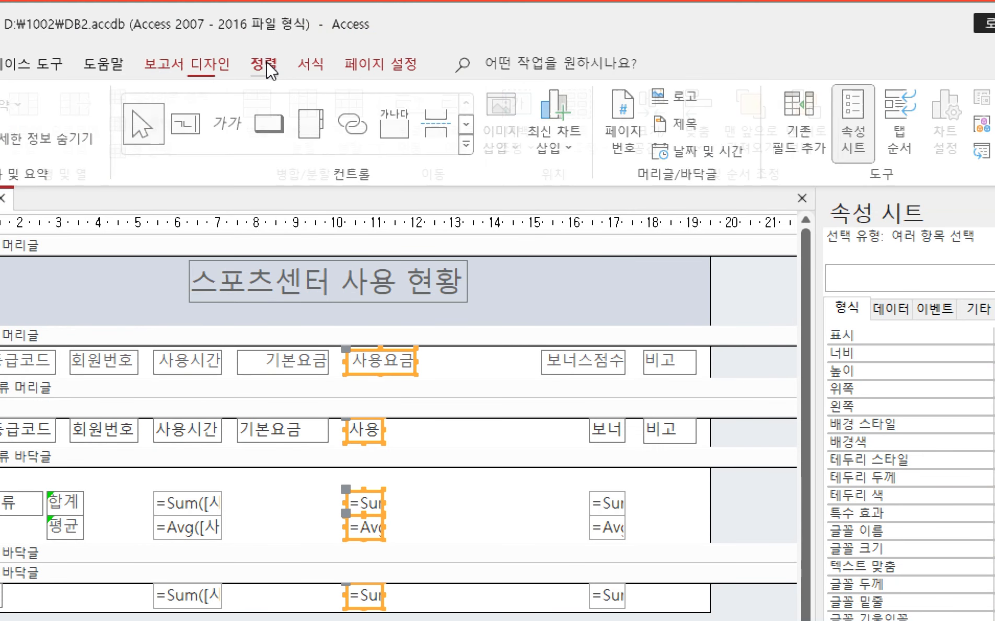
click(724, 144)
click(629, 182)
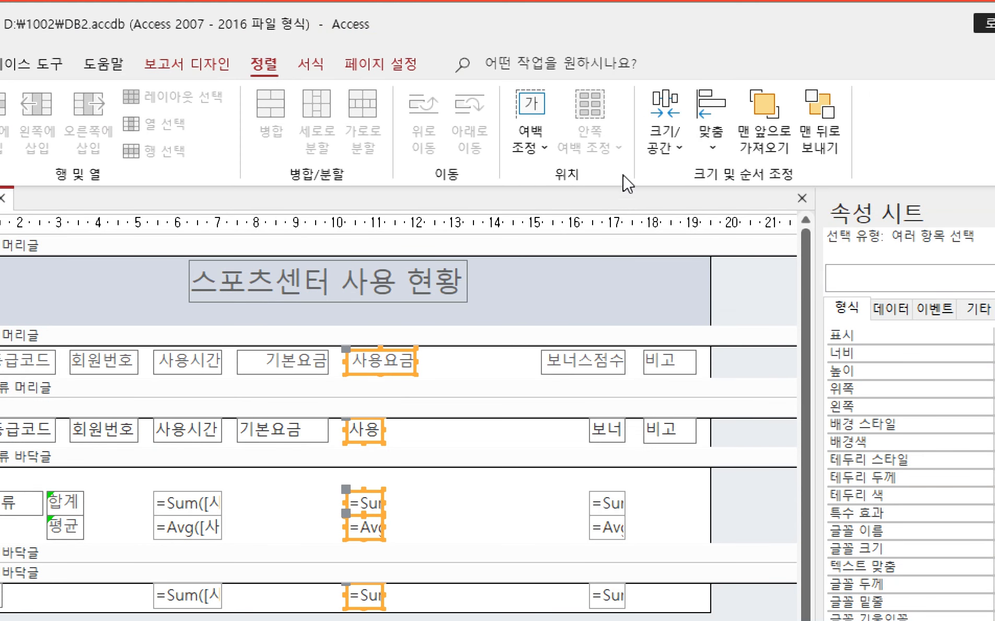
click(664, 131)
click(688, 328)
click(462, 620)
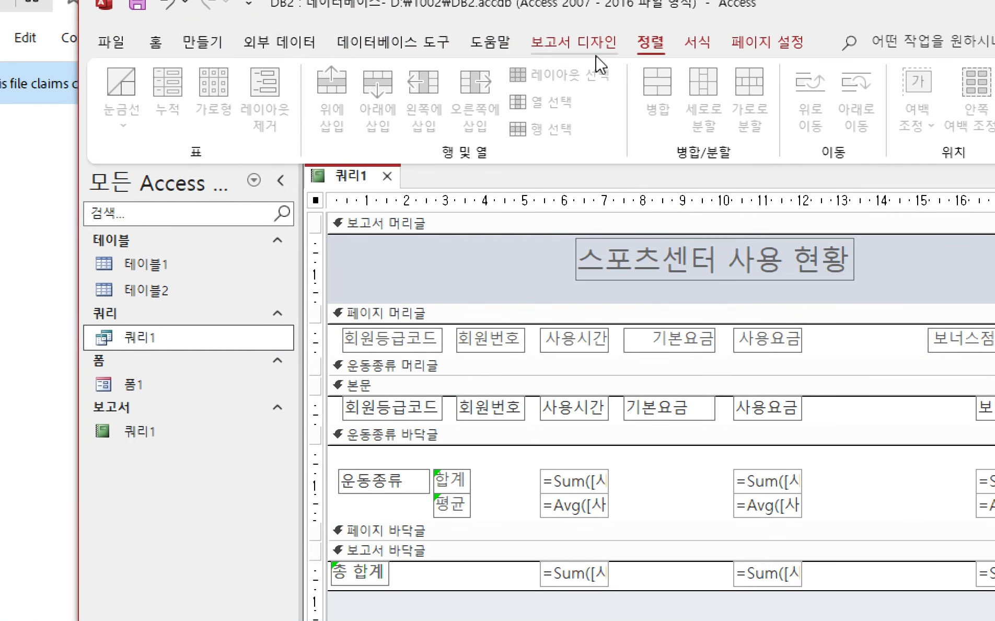
- Switch to Report View and check whether the 사용요금 amounts fit their column
click(597, 53)
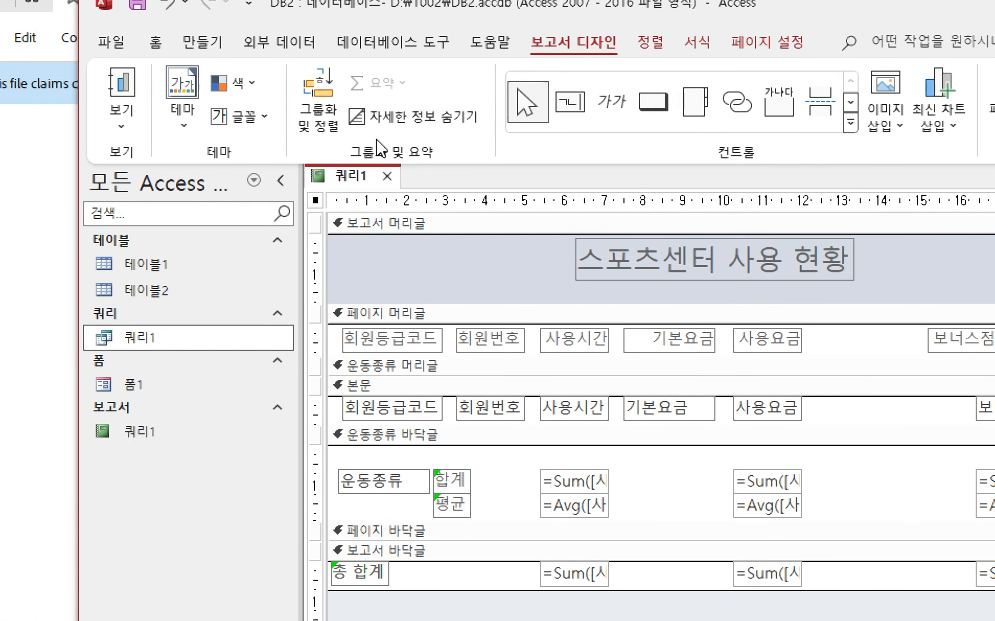
click(125, 125)
click(128, 165)
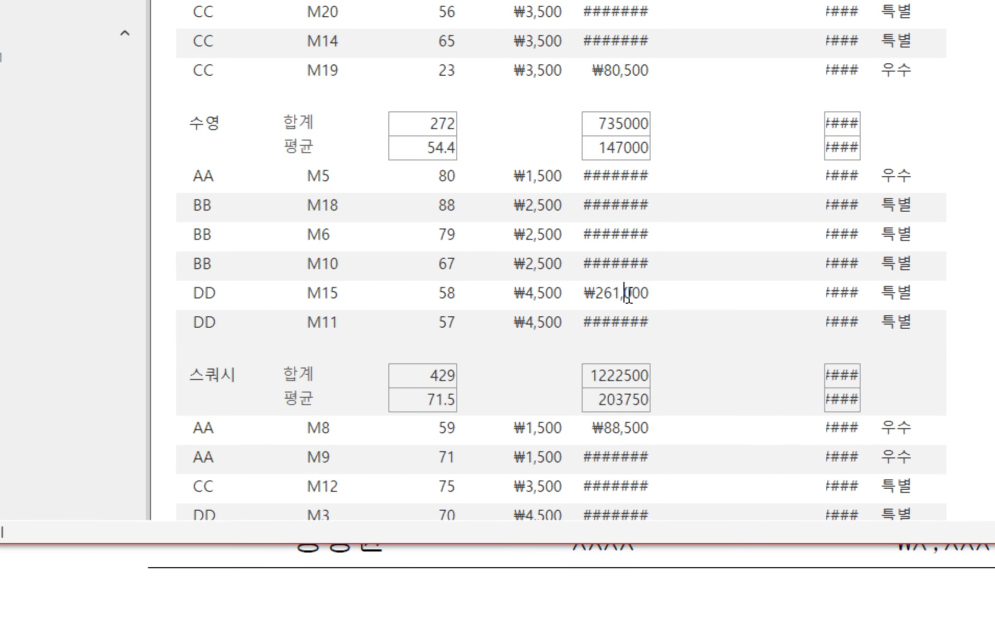
click(725, 303)
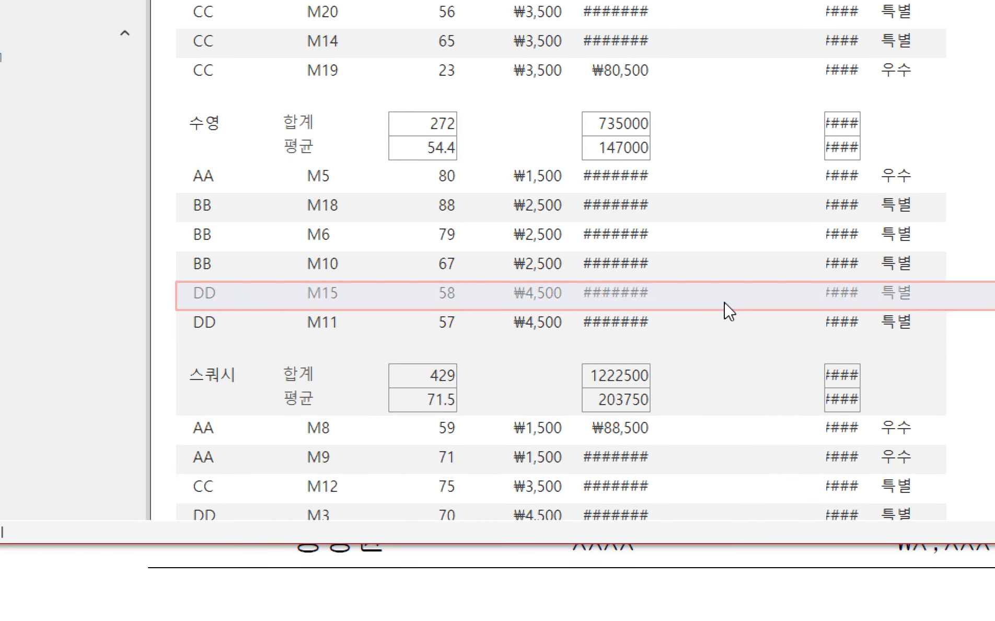
click(694, 274)
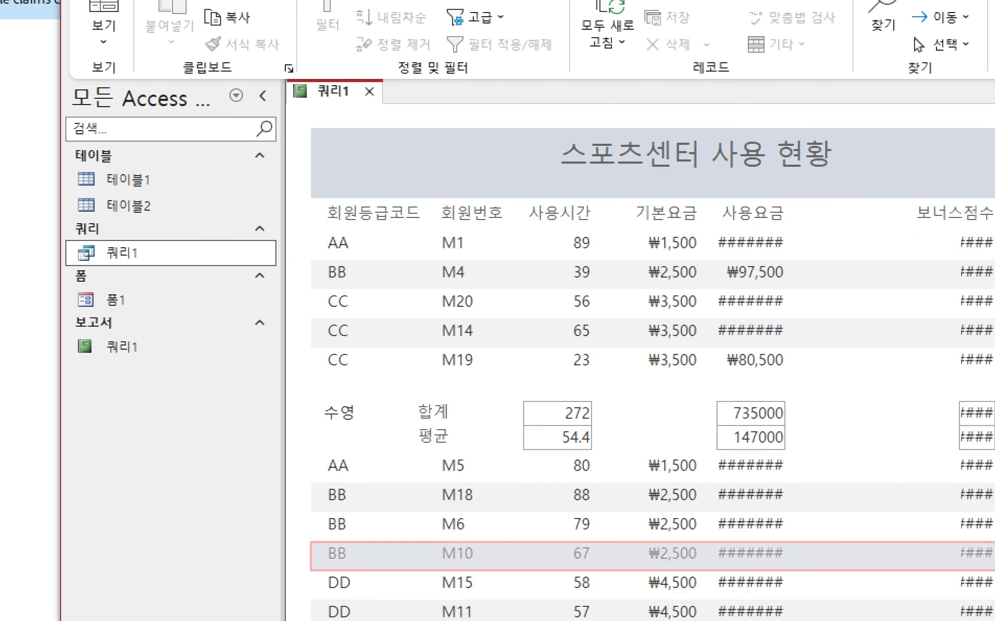
- Return to Design View and widen all the 사용요금 controls together to about 2.4 cm
click(102, 55)
click(157, 213)
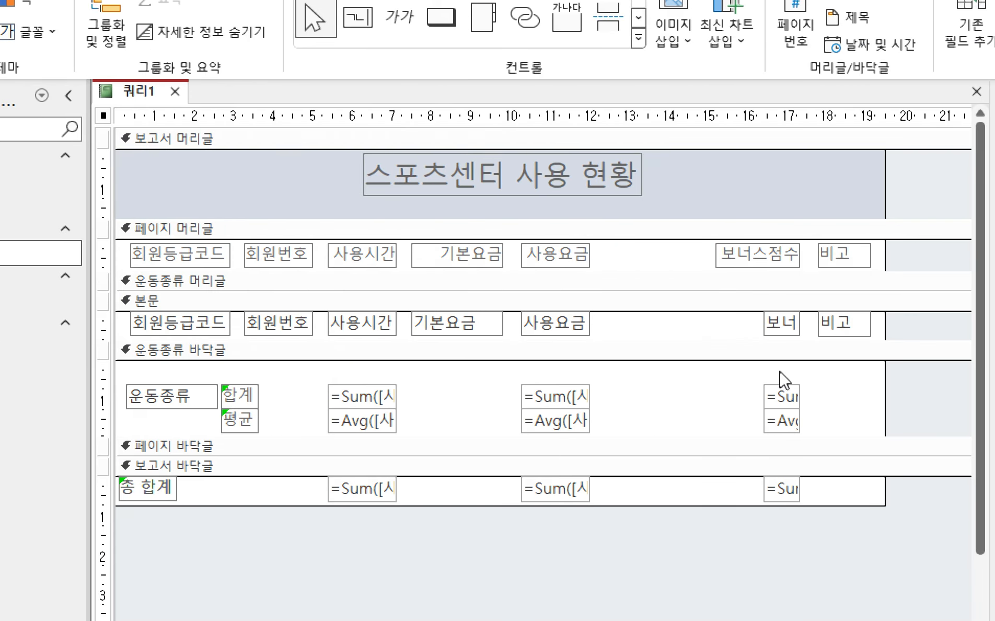
drag(627, 574, 617, 234)
click(581, 531)
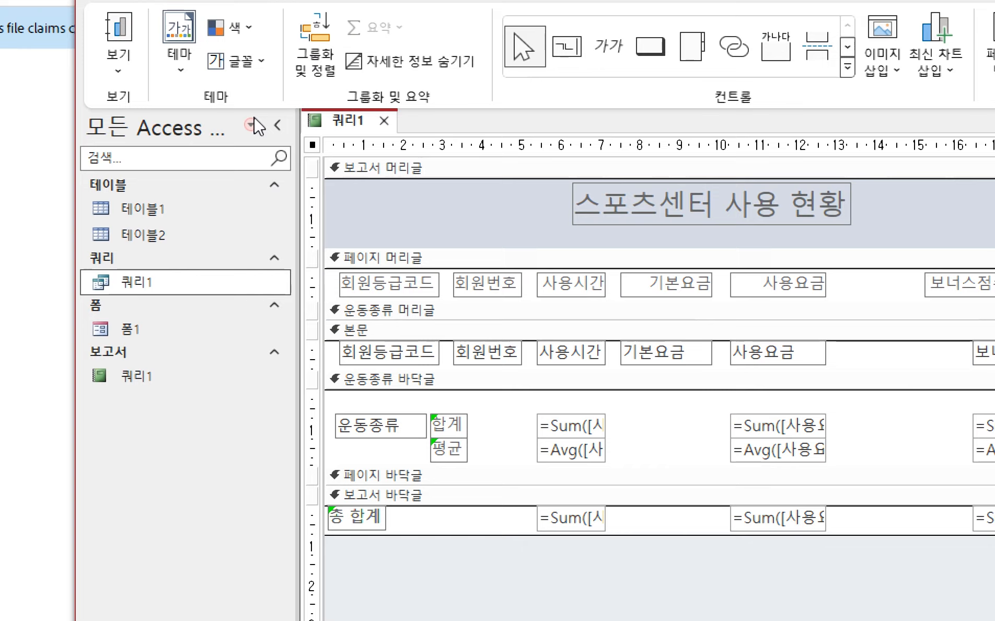
- Display the report in Report View and examine the 사용요금 amounts, group totals and averages down to the grand total
click(118, 71)
click(152, 107)
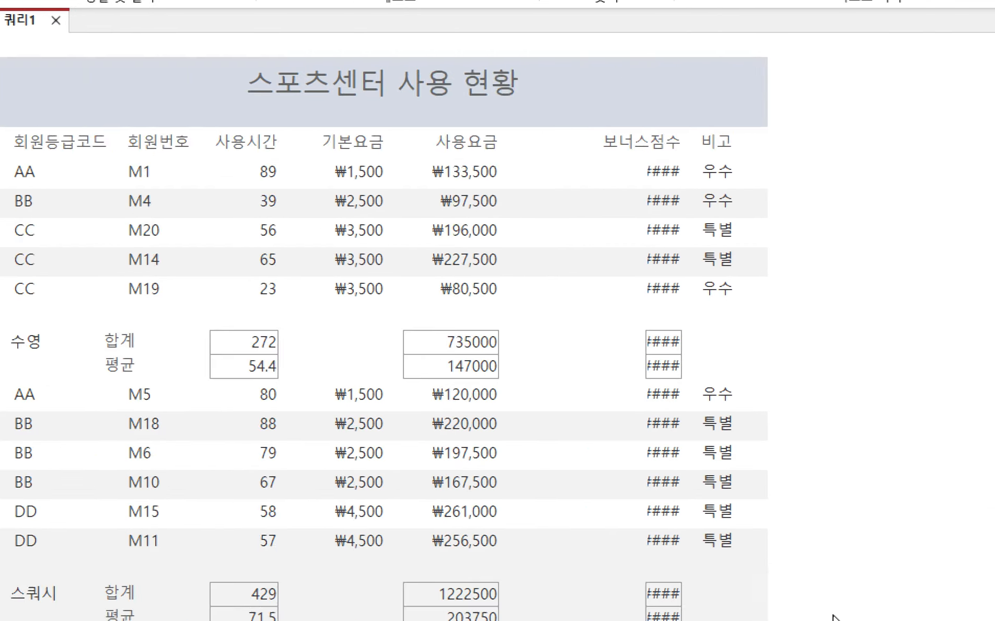
scroll(584, 378, down, 10)
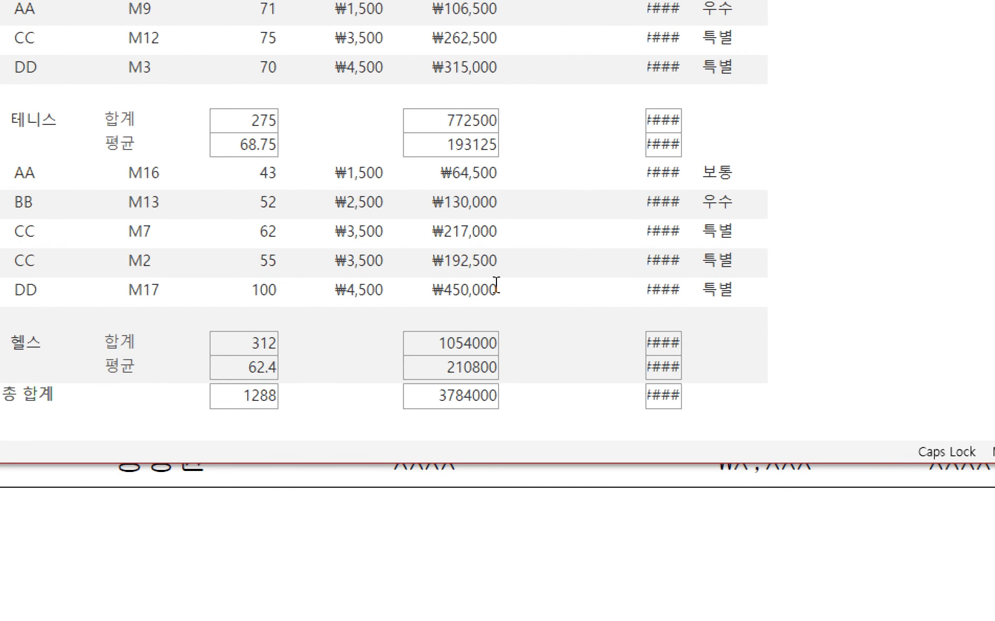
scroll(470, 350, up, 10)
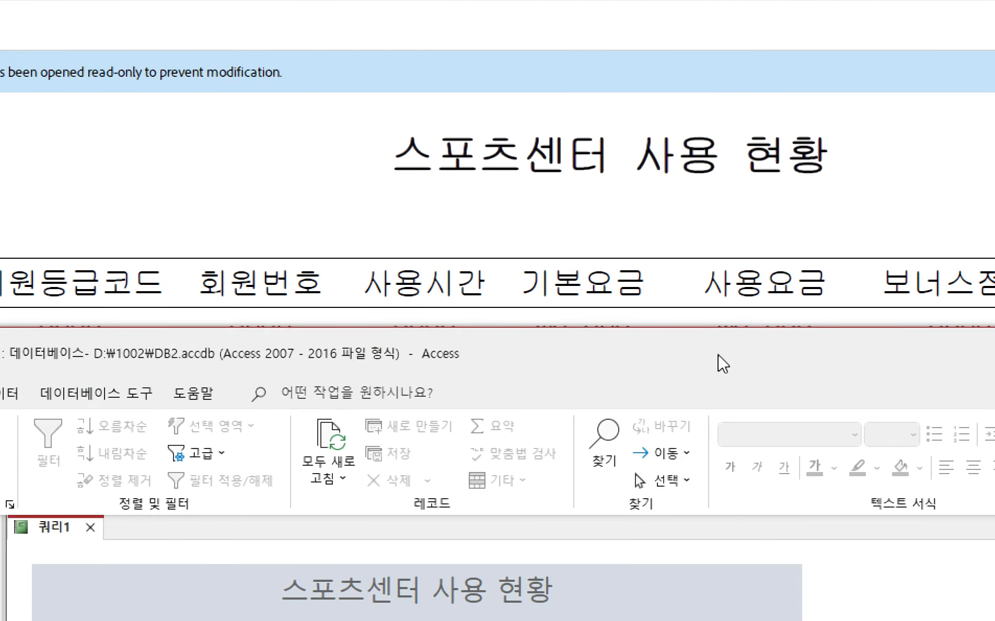
- Go back to Design View and move the 보너스점수 label, field, sums and average left, close to the 사용요금 column
drag(768, 378, 809, 218)
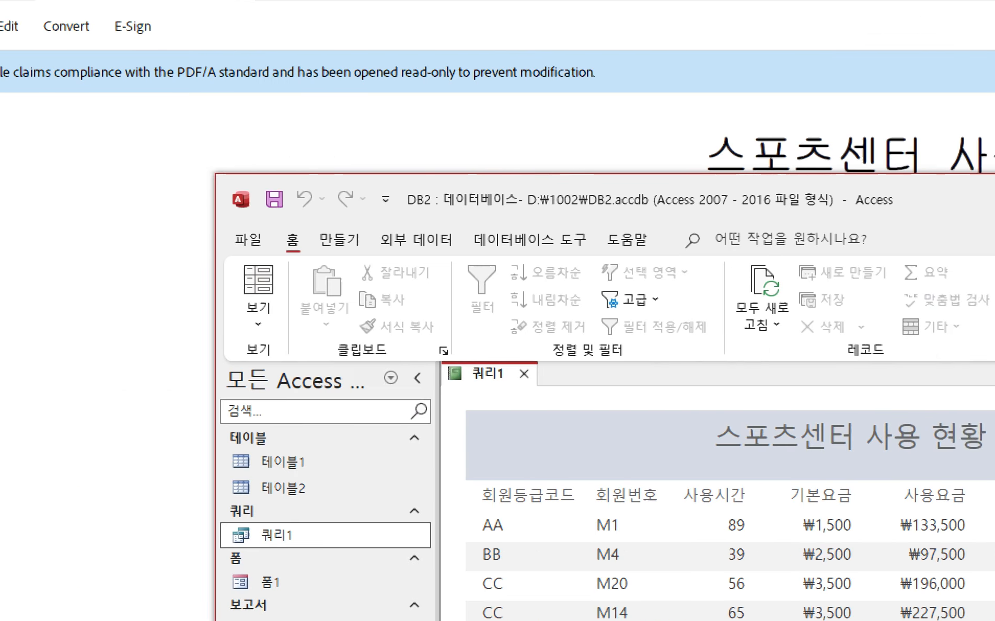
click(302, 308)
click(377, 497)
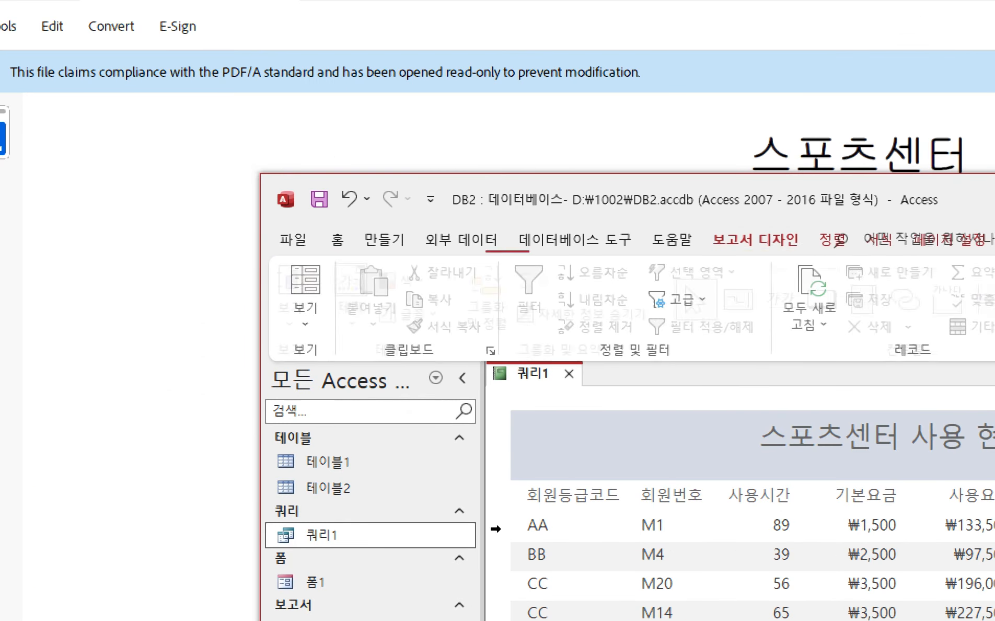
drag(675, 525, 574, 162)
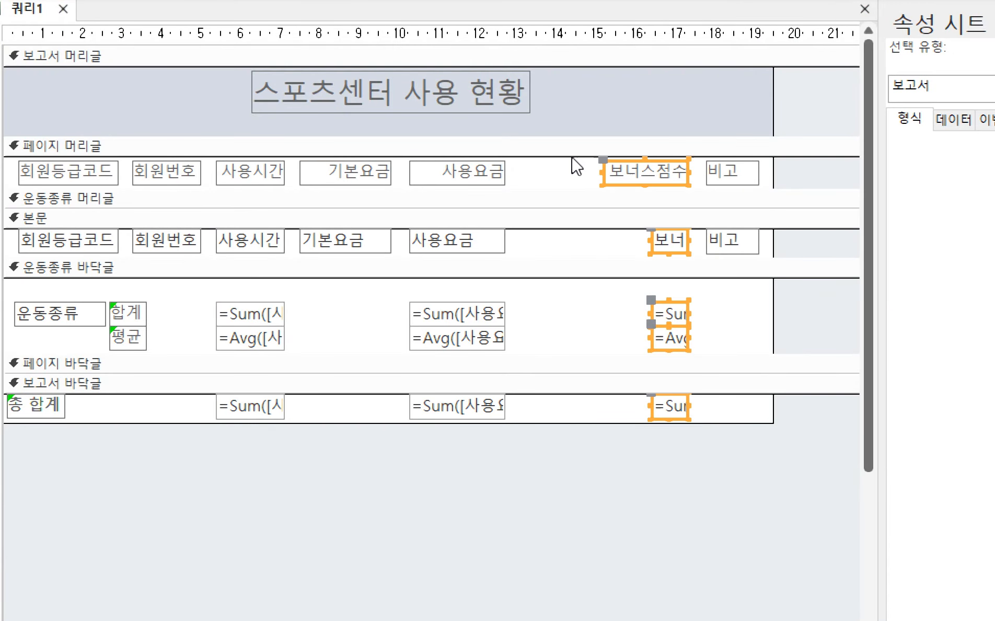
key(Left)
key(Left)
key(Left)
key(Left)
key(Left)
key(Left)
key(Left)
key(Left)
key(Left)
key(Left)
key(Left)
key(Left)
key(Left)
key(Left)
key(Left)
key(Left)
key(Left)
key(Left)
key(Left)
key(Left)
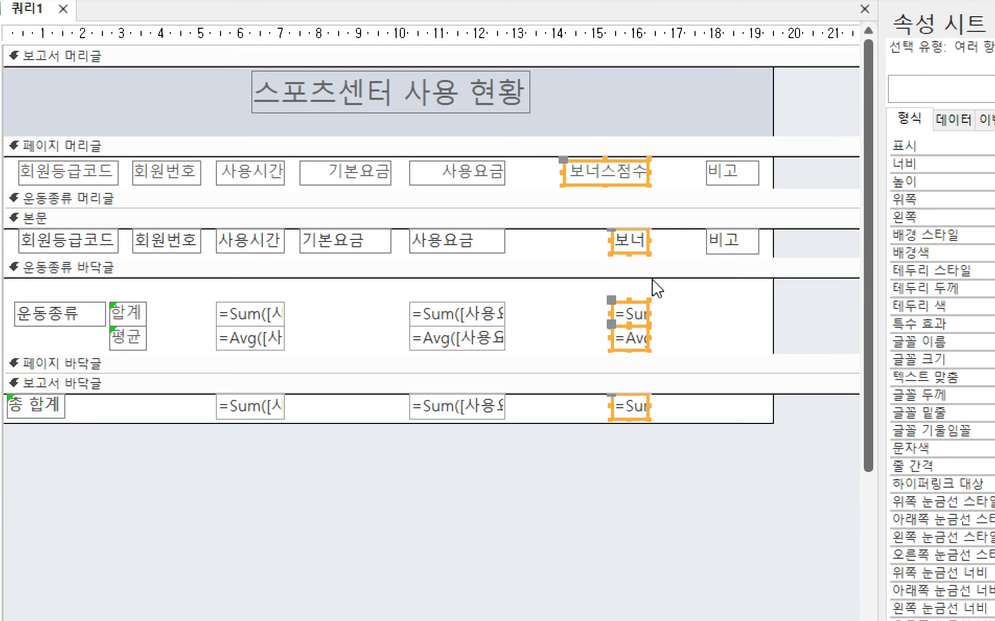
key(Left)
key(Left)
key(Left)
key(Left)
key(Left)
key(Left)
key(Left)
key(Left)
key(Left)
key(Left)
key(Left)
key(Left)
key(Left)
key(Left)
key(Left)
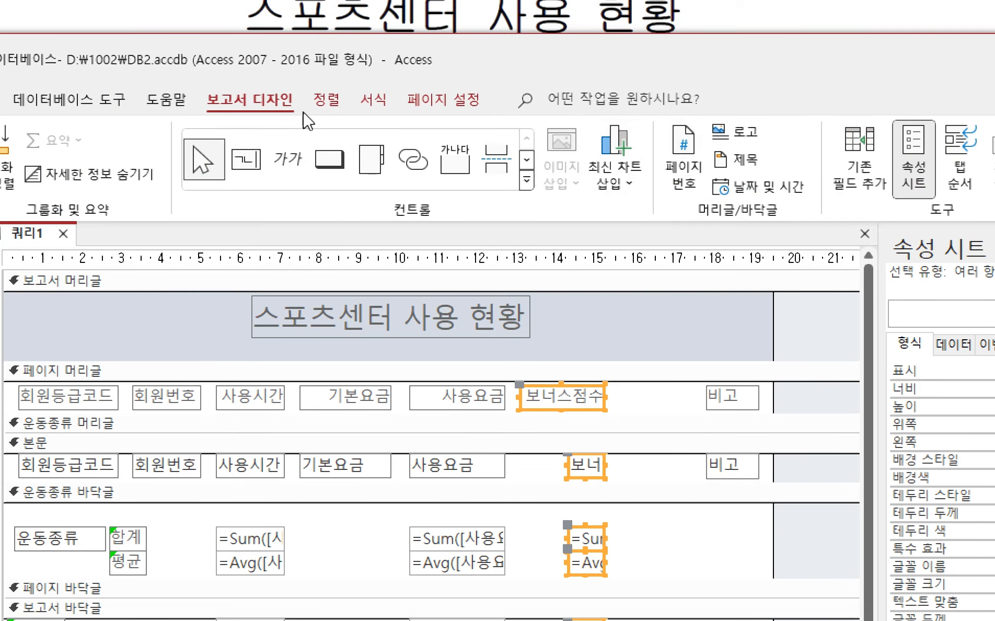
- Align the left edges of the 보너스점수 label, field, sums and average and size them all to the widest width
click(327, 0)
click(774, 0)
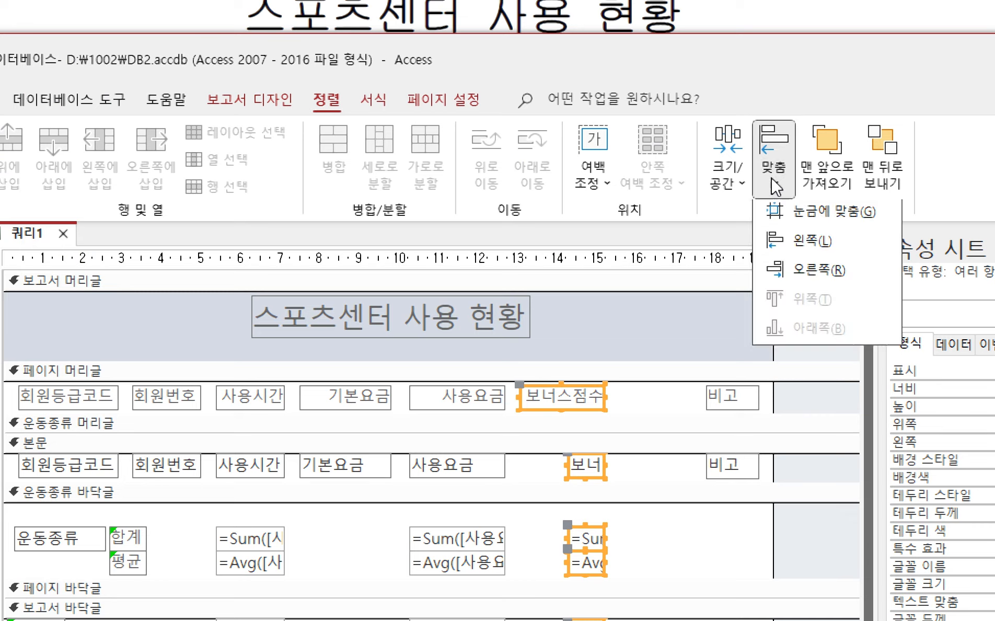
click(773, 240)
click(726, 175)
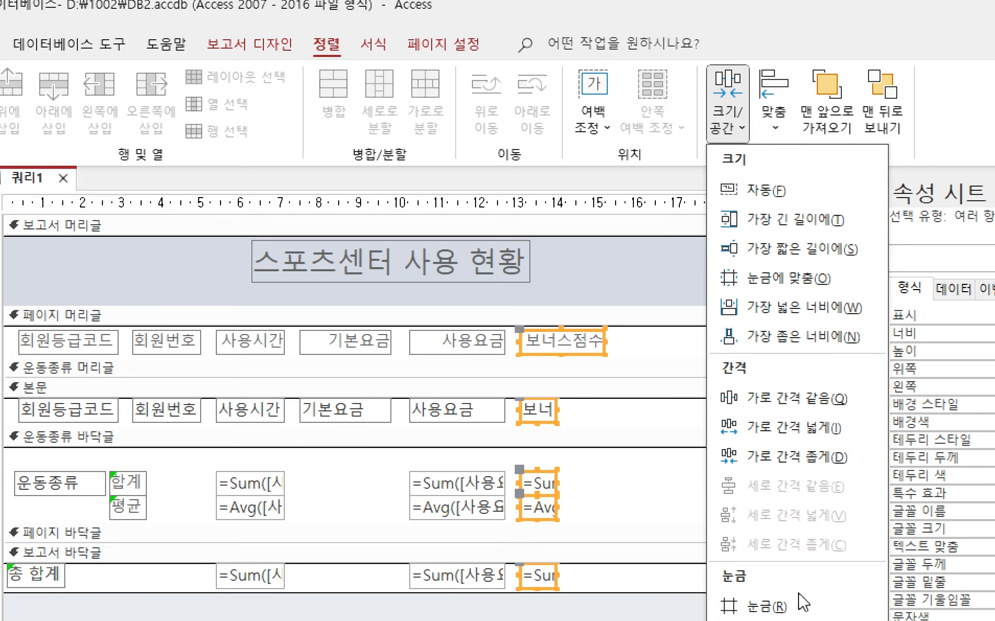
click(805, 307)
click(523, 545)
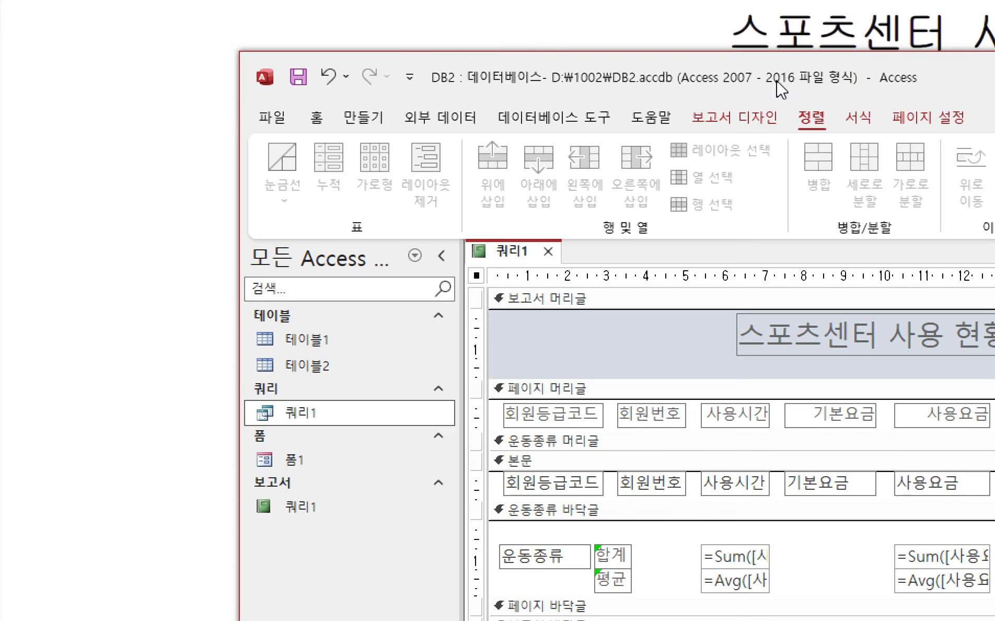
- Show the report in Report View and examine the 보너스점수 values, group sums, averages and grand total
click(735, 117)
click(282, 201)
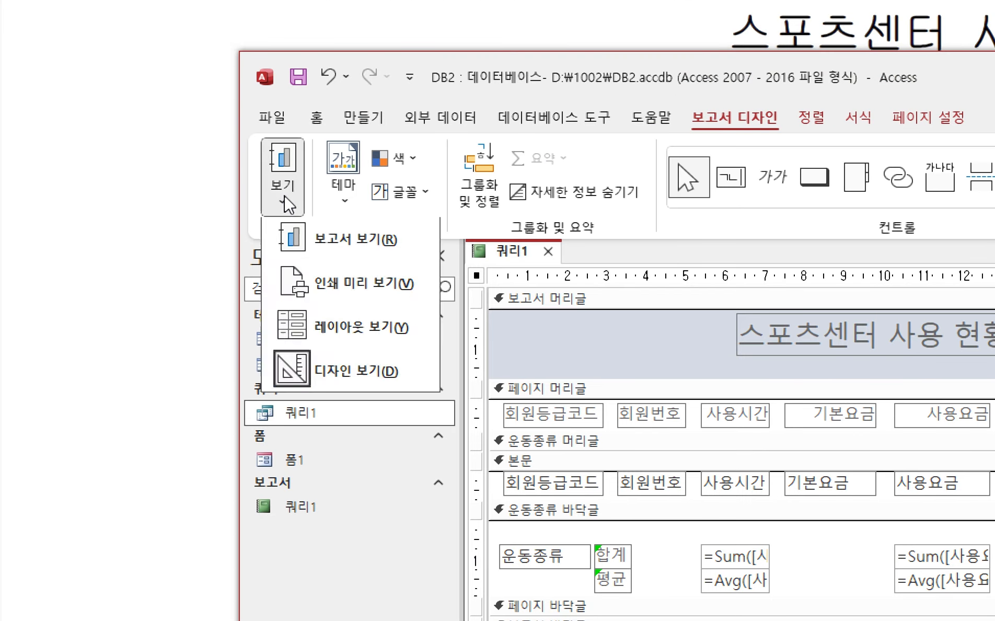
click(355, 240)
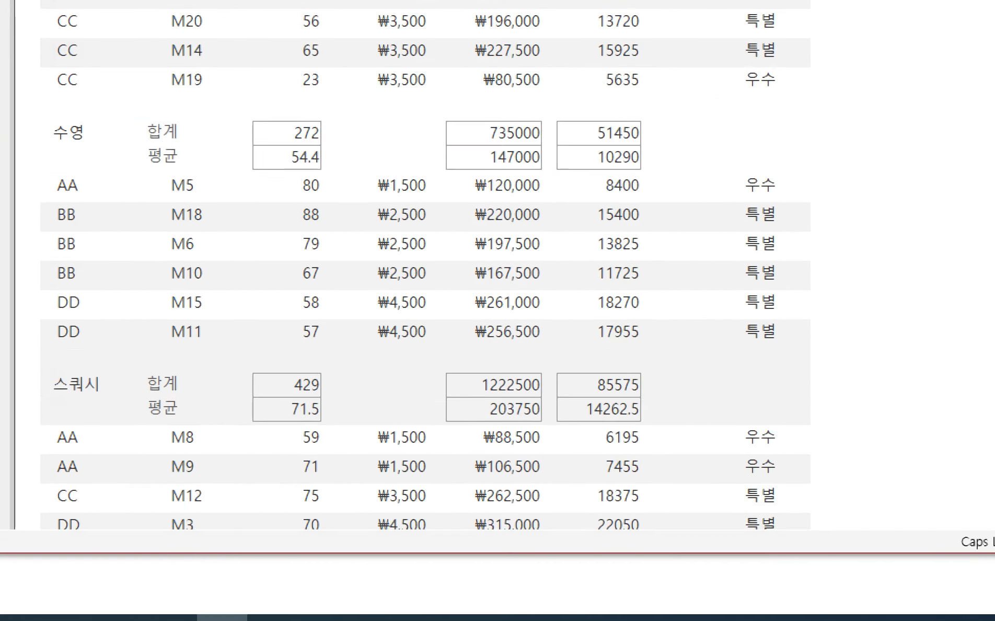
scroll(639, 406, down, 3)
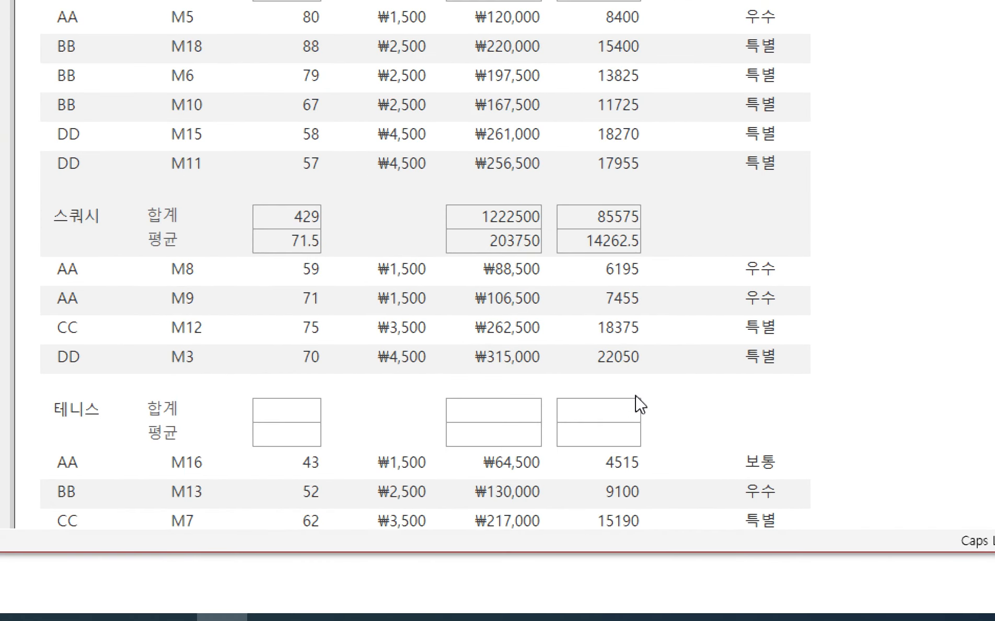
scroll(639, 405, down, 3)
scroll(648, 413, up, 4)
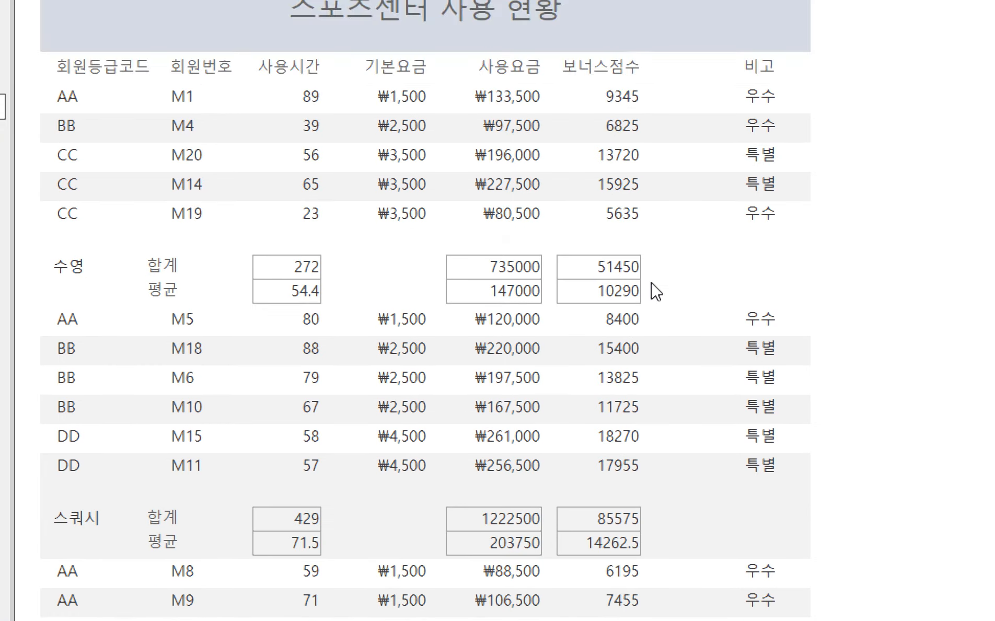
scroll(625, 295, down, 3)
scroll(623, 428, down, 1)
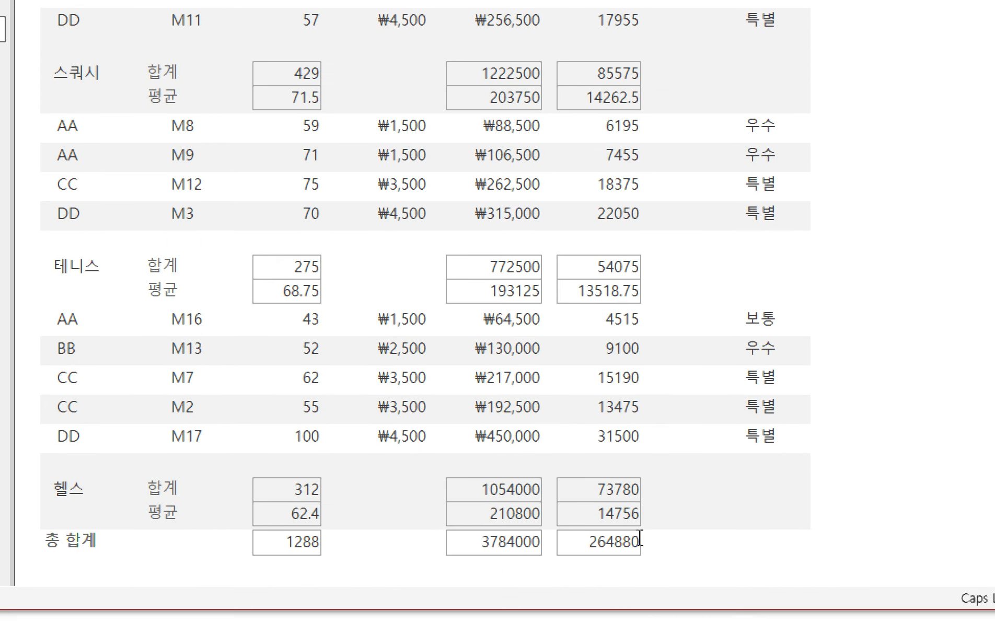
scroll(637, 535, up, 6)
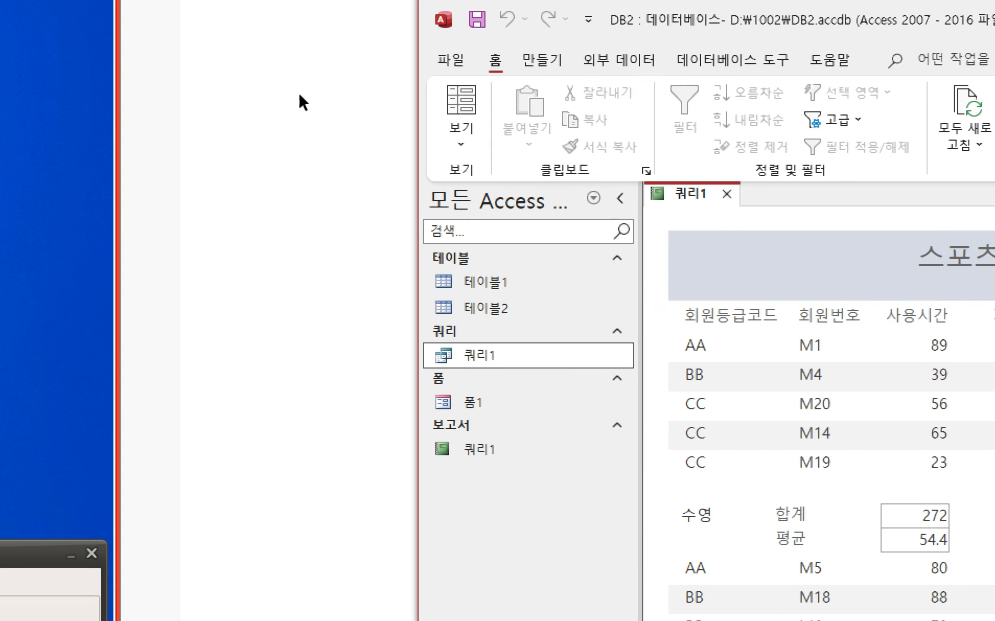
- Return to Design View and move the 비고 label and field left, close to the 보너스점수 column
click(440, 151)
click(439, 305)
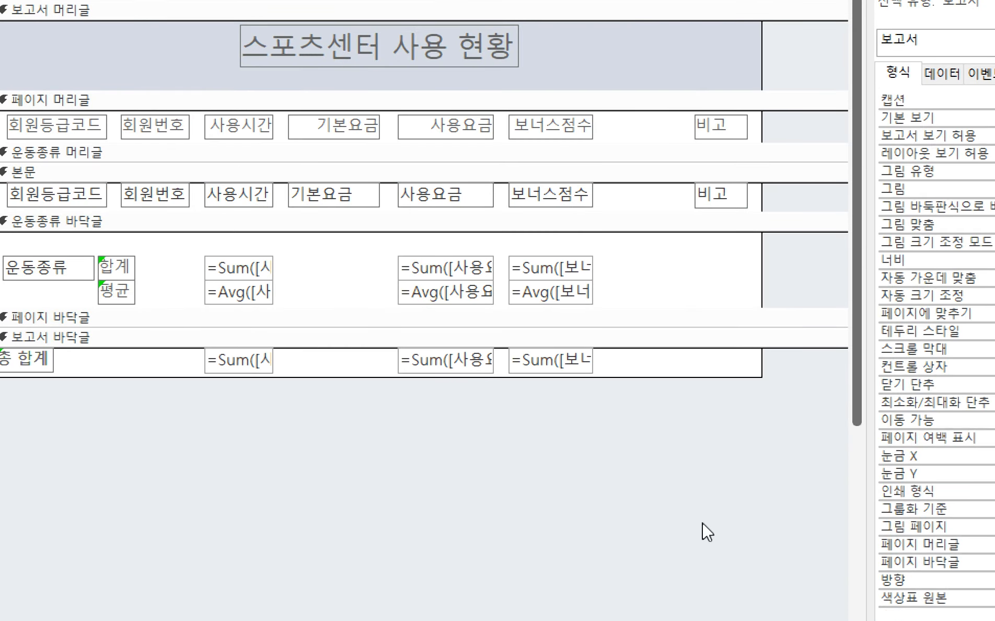
drag(708, 533, 659, 84)
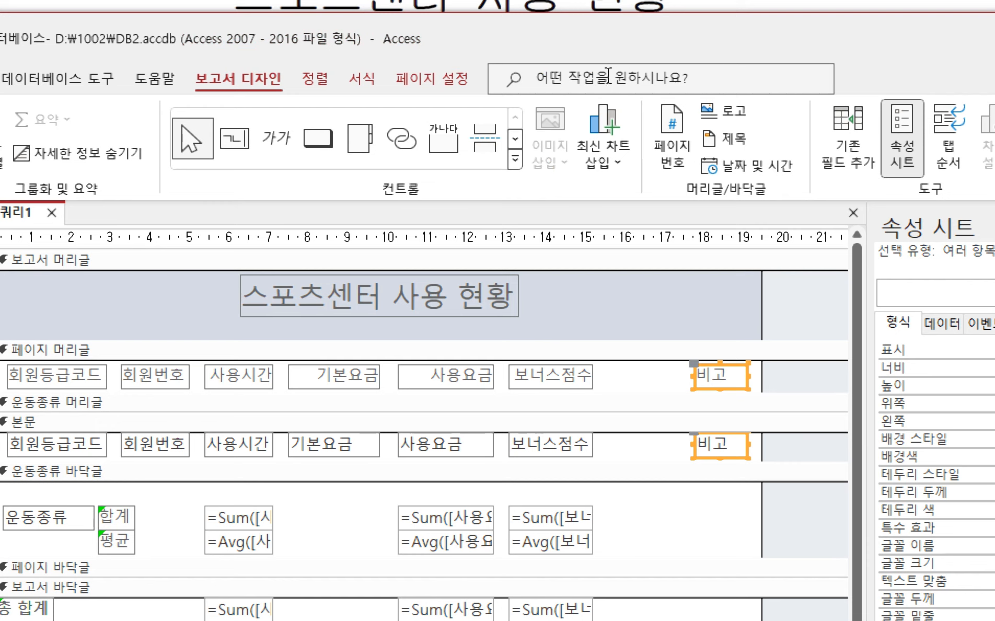
key(Left)
key(Left)
key(Left)
key(Left)
key(Left)
key(Left)
key(Left)
key(Left)
key(Left)
key(Left)
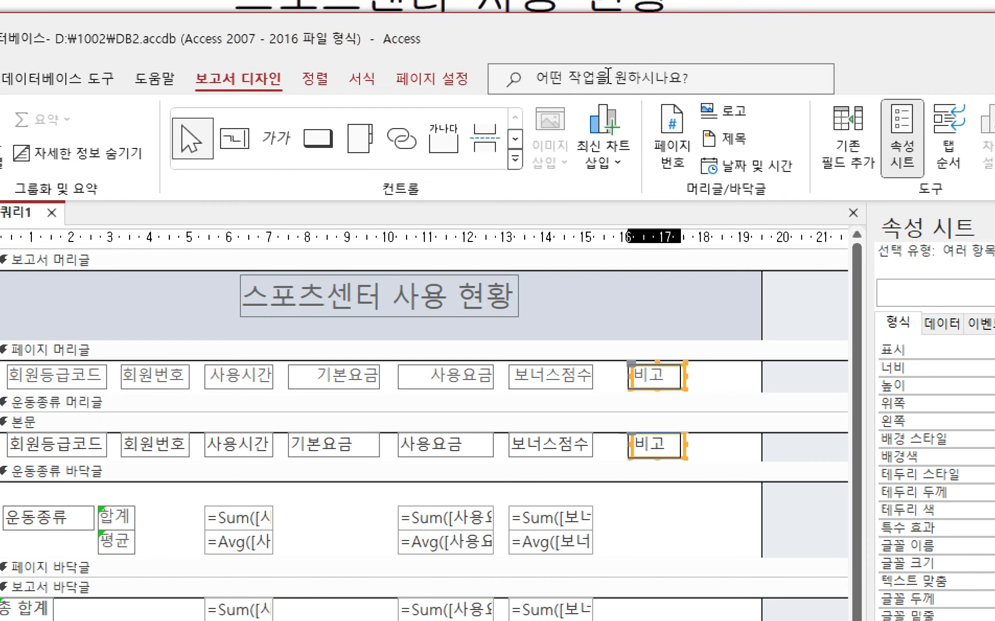
key(Left)
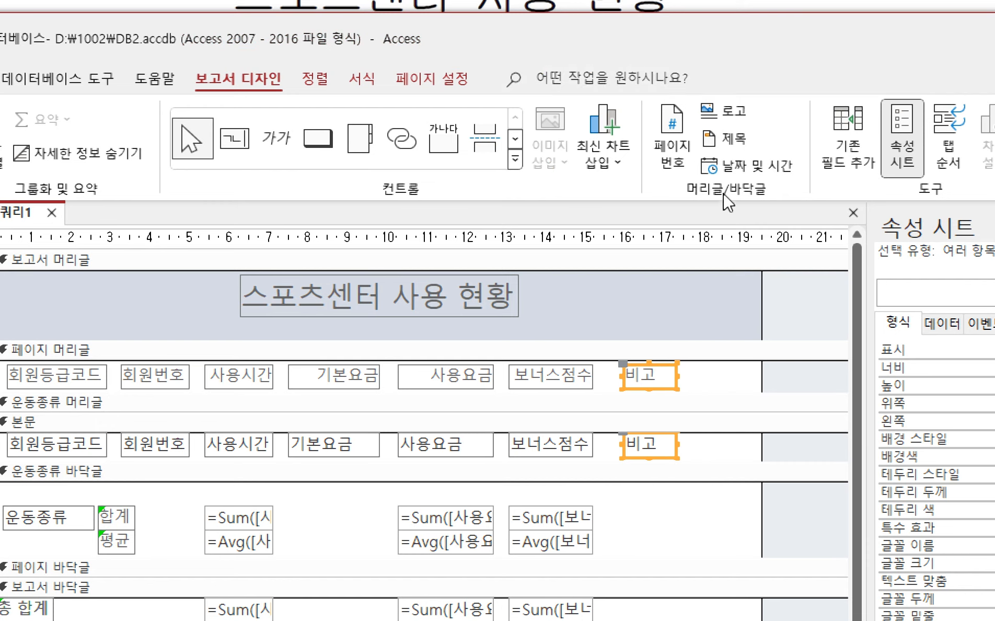
- Align the left edges of the 비고 label and field and size both to the widest width
click(315, 84)
click(764, 134)
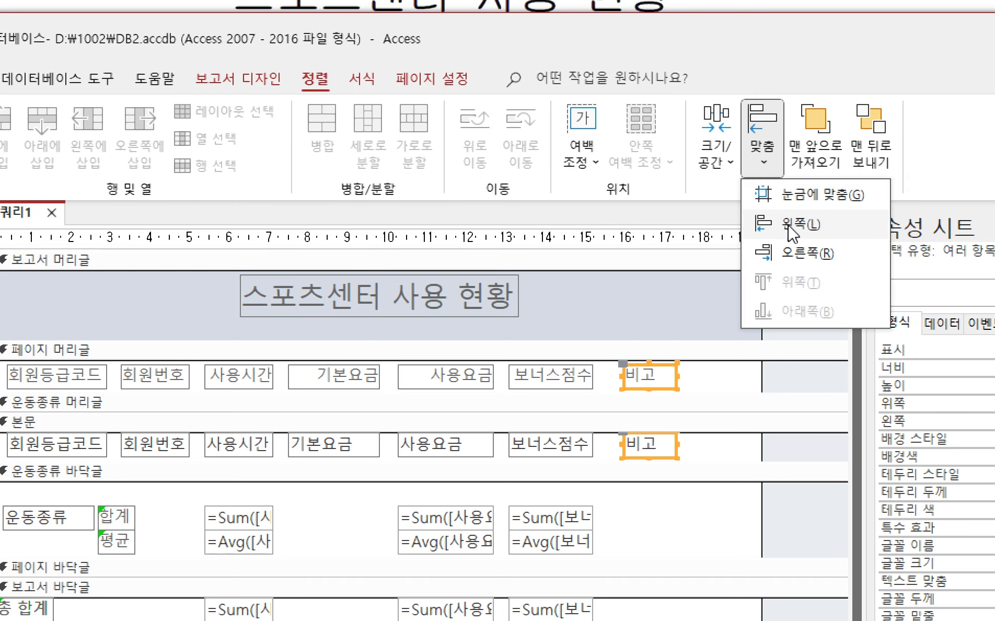
click(768, 229)
click(730, 161)
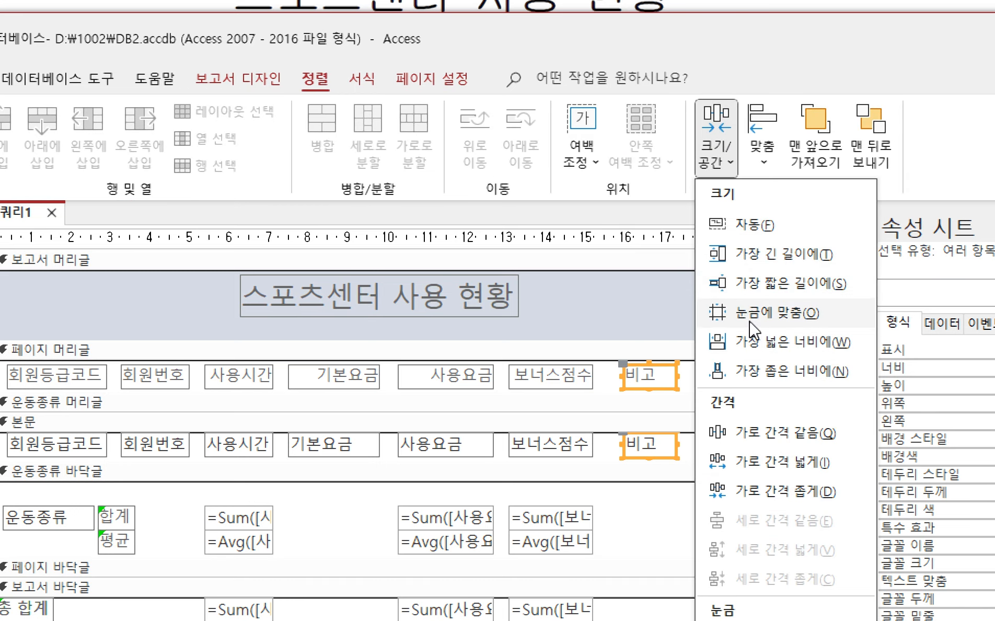
click(752, 340)
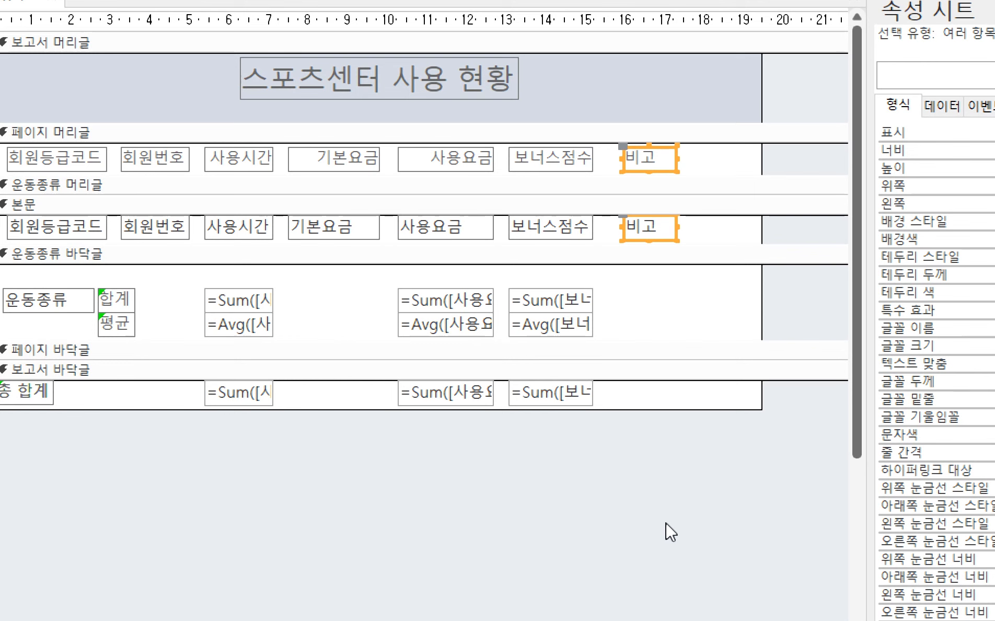
click(664, 536)
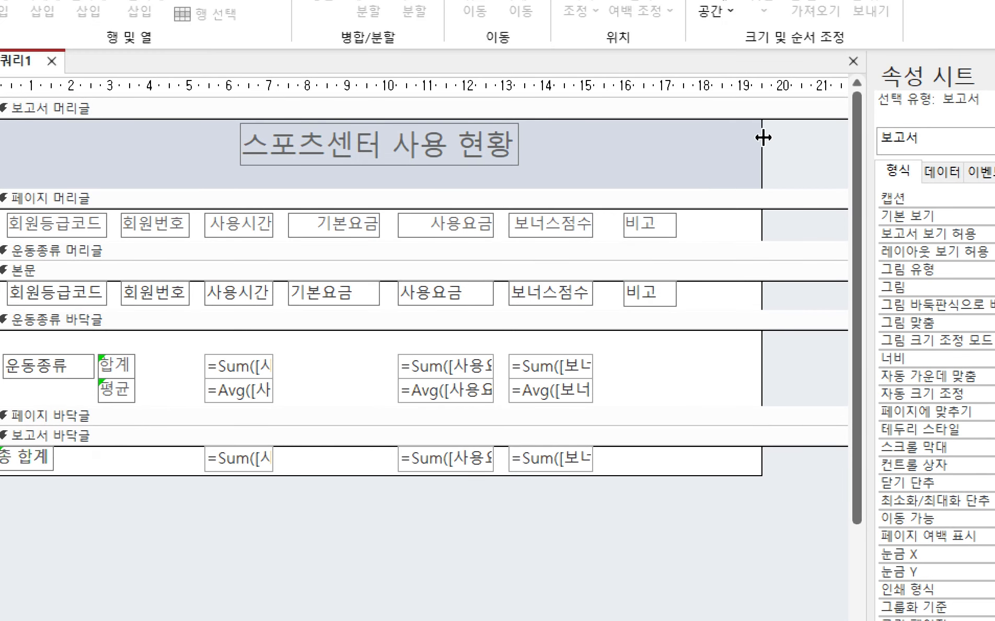
- Narrow the report to about 18.7 cm wide and show it in Report View
drag(763, 137, 735, 138)
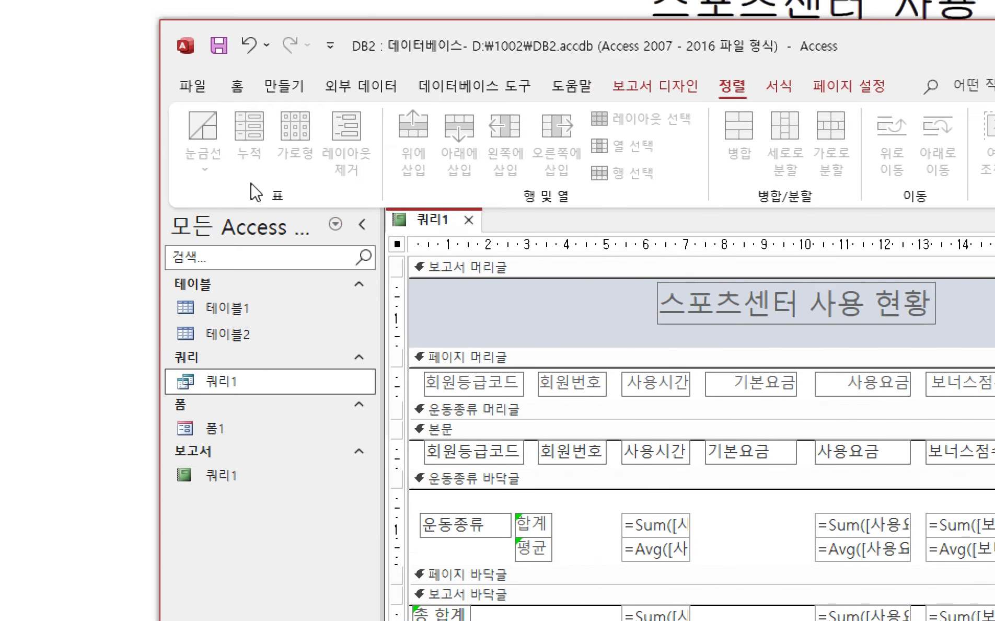
click(655, 86)
click(203, 162)
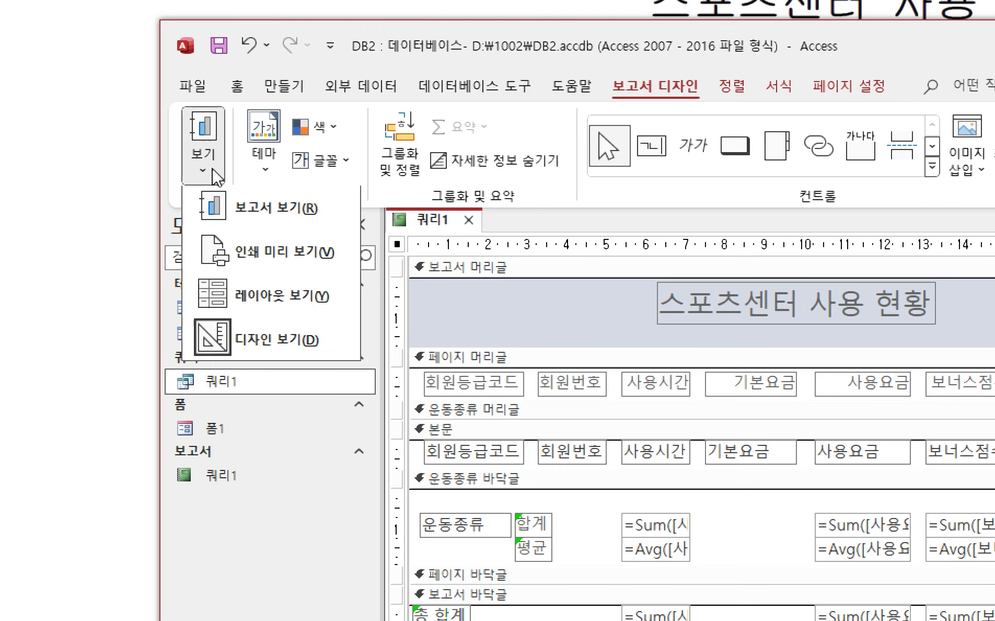
click(241, 207)
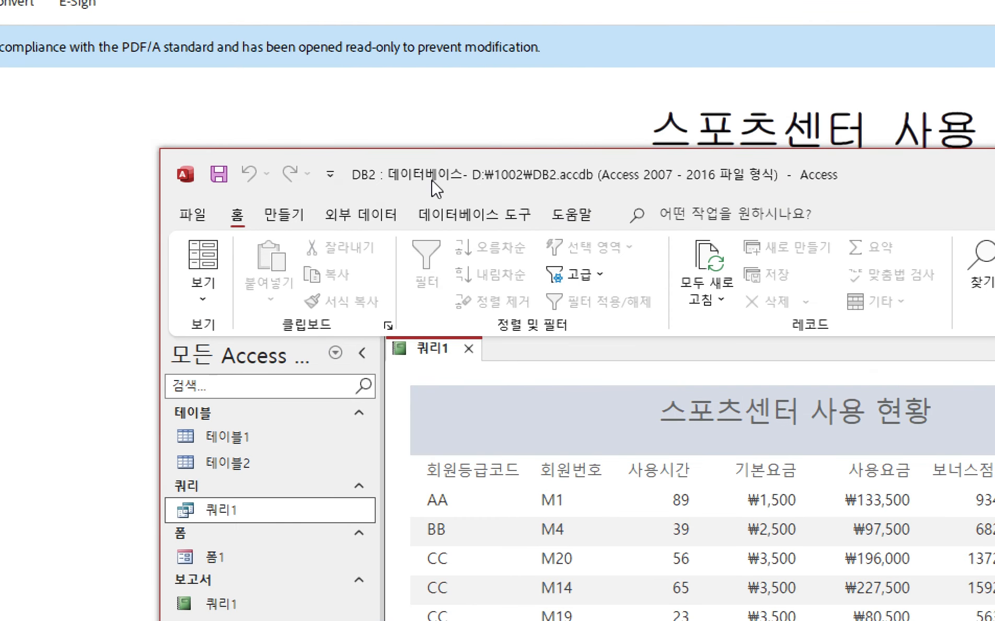
drag(434, 181, 682, 147)
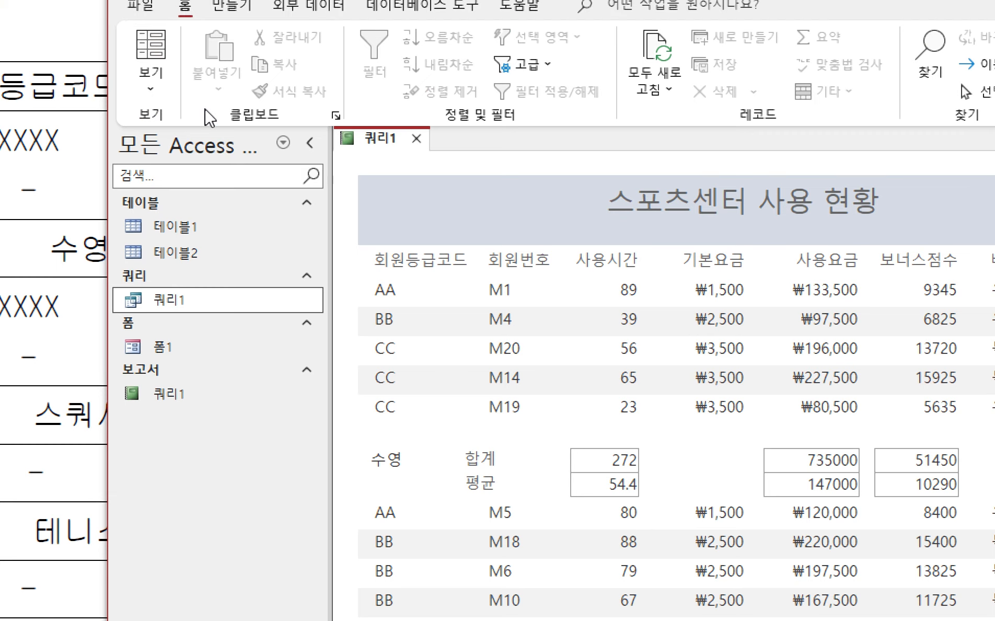
- Return to Design View and center the text of all seven column labels in the page header, from 회원등급코드 to 비고
click(151, 68)
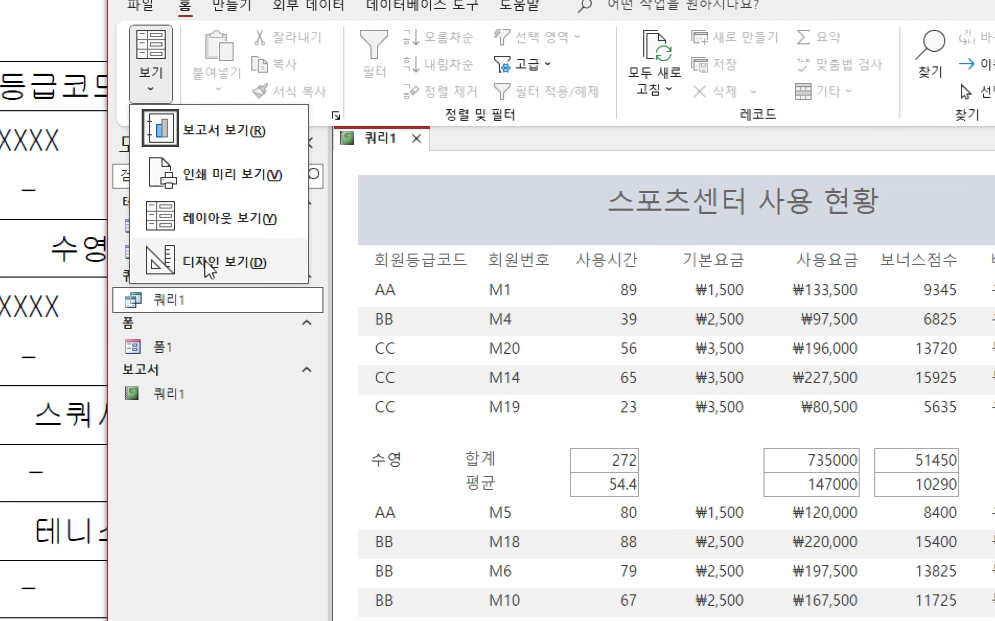
click(206, 240)
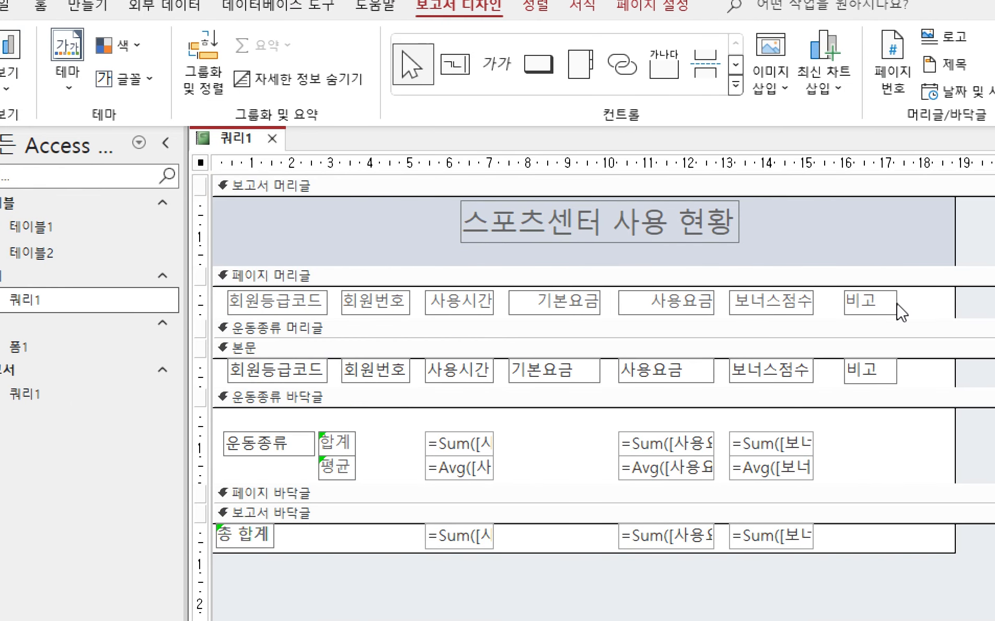
drag(892, 301, 235, 303)
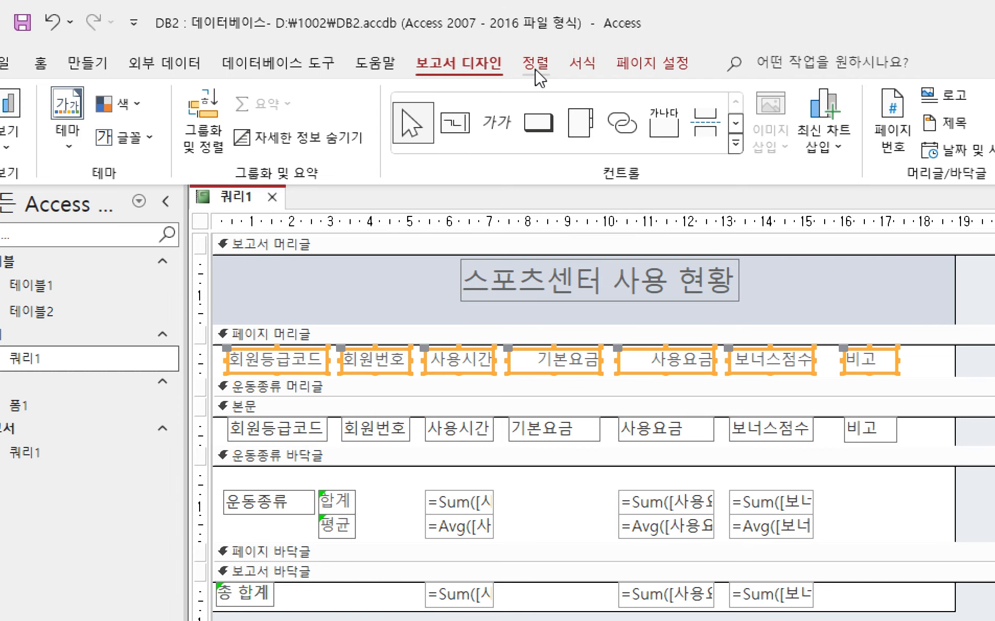
click(536, 70)
click(582, 65)
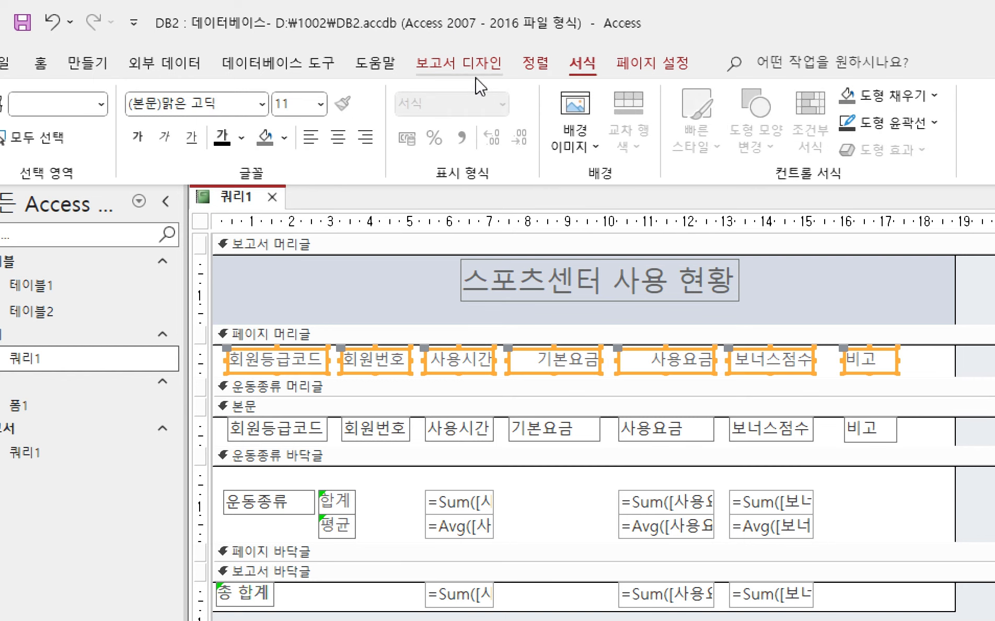
click(340, 138)
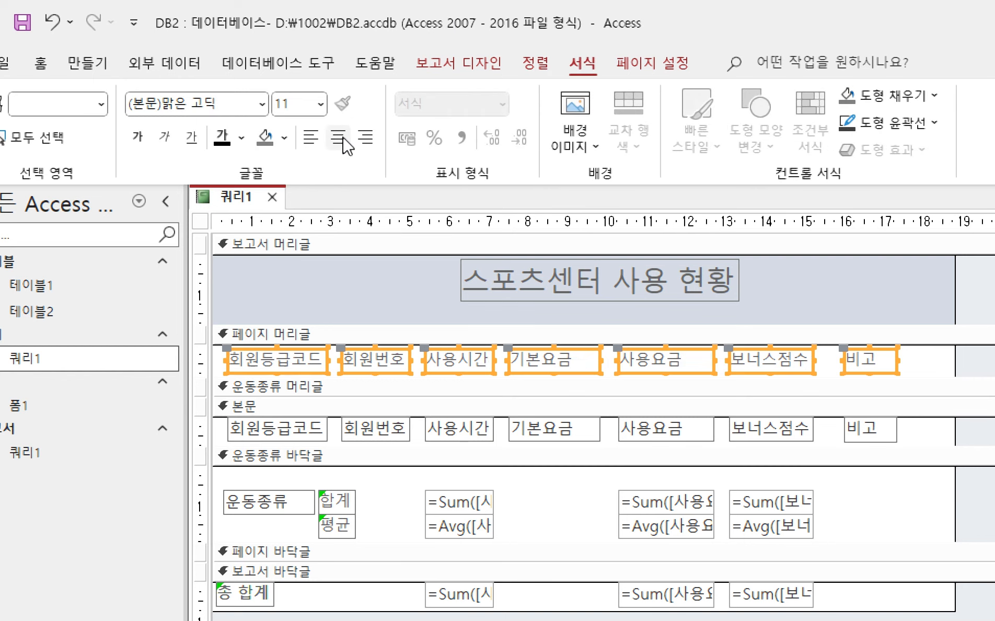
click(340, 138)
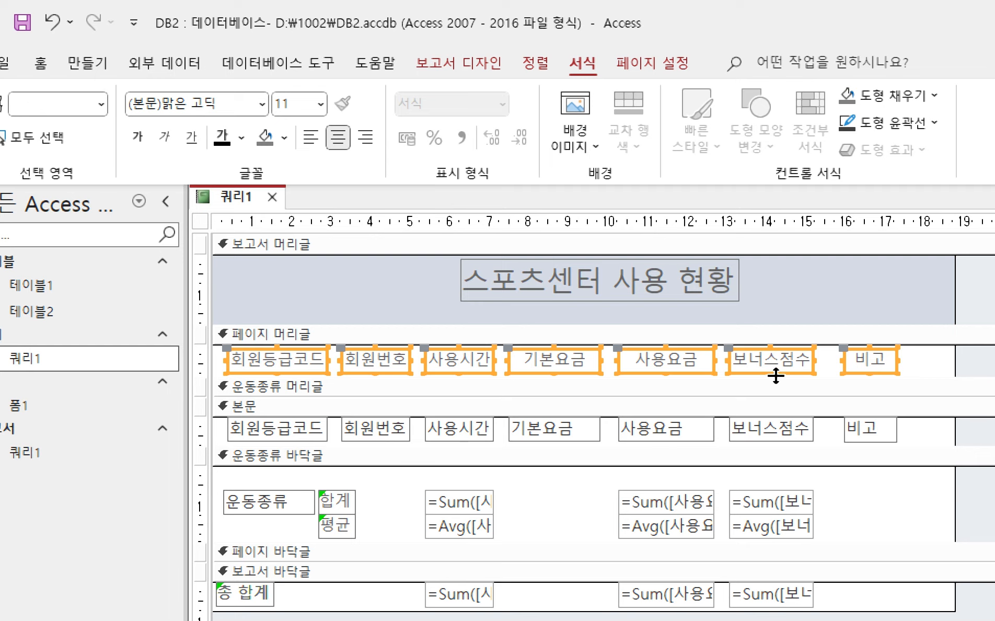
click(924, 372)
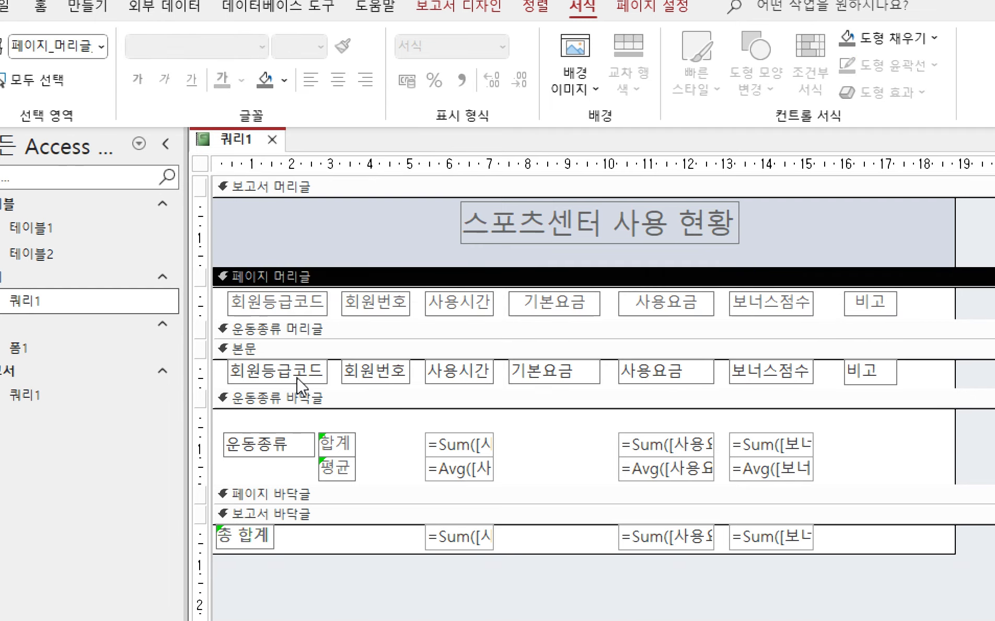
- Center the text of the 회원등급코드 field in the detail section
click(301, 437)
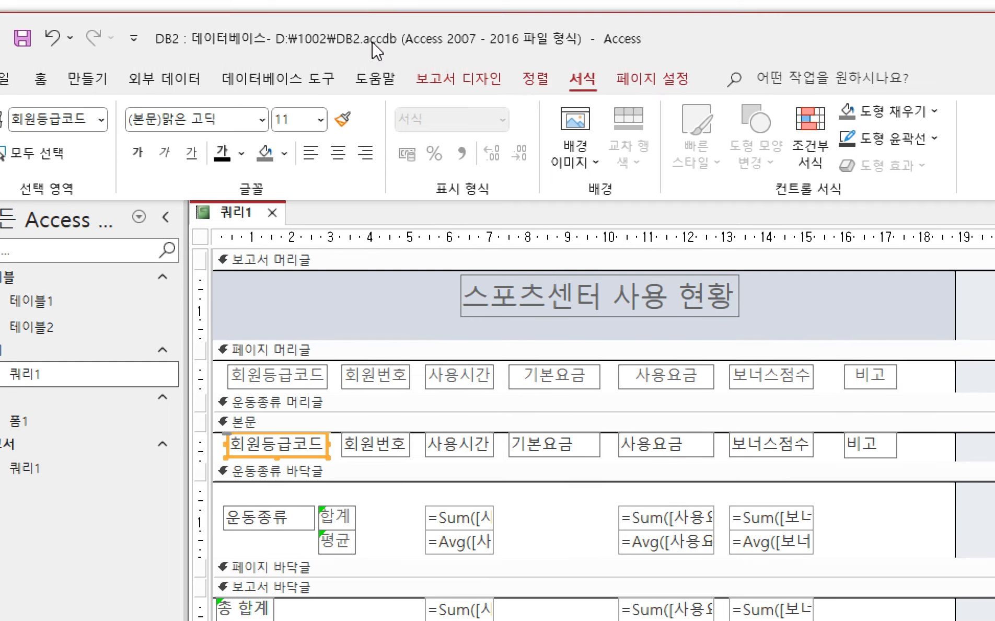
click(338, 156)
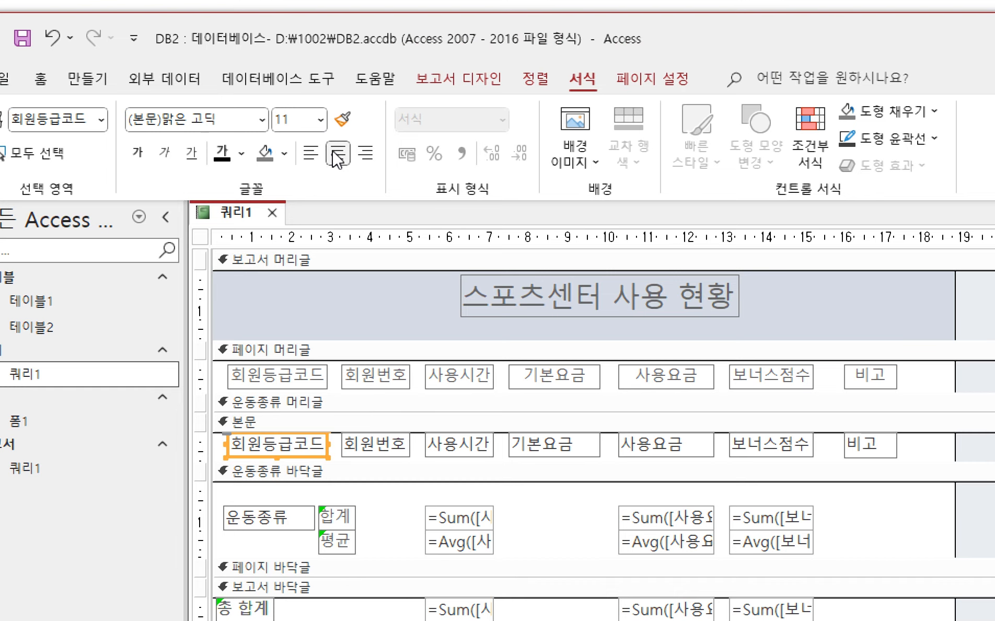
click(388, 305)
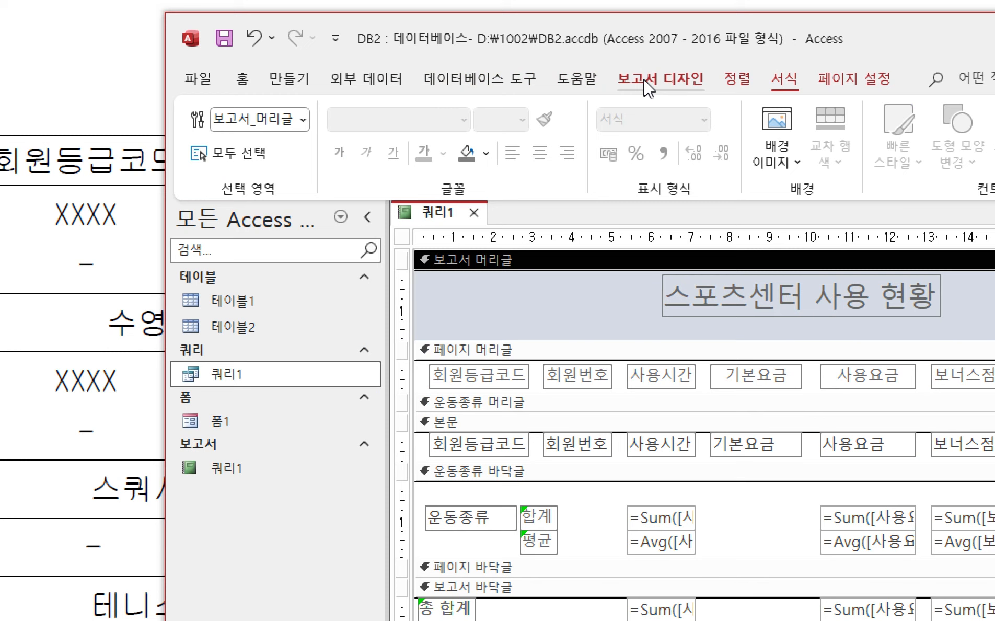
- Show the report in Report View and compare the 회원등급코드 and 회원번호 columns with the sample layout in the PDF behind
click(648, 84)
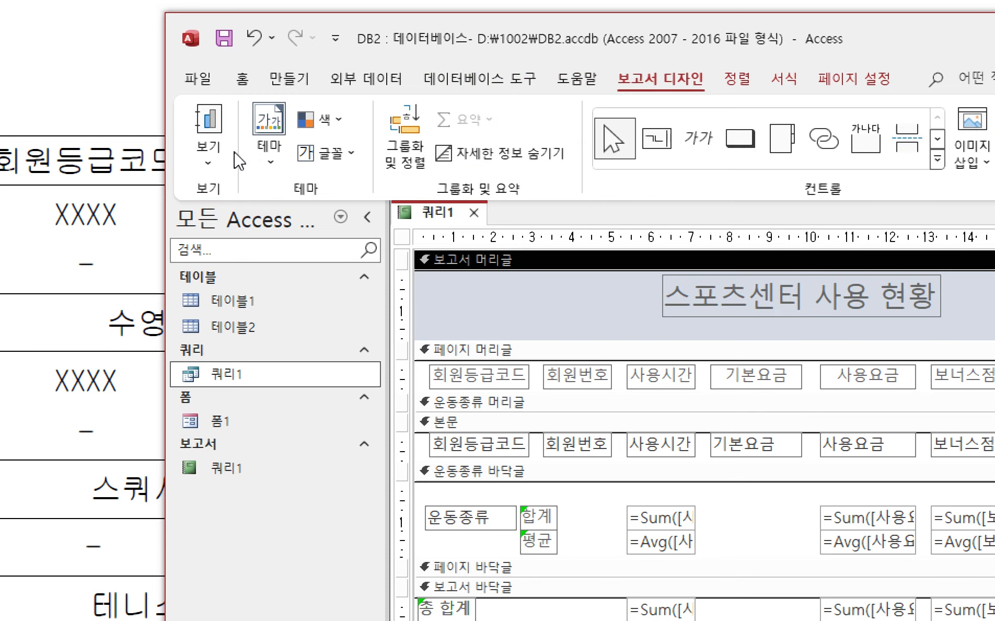
click(208, 152)
click(254, 200)
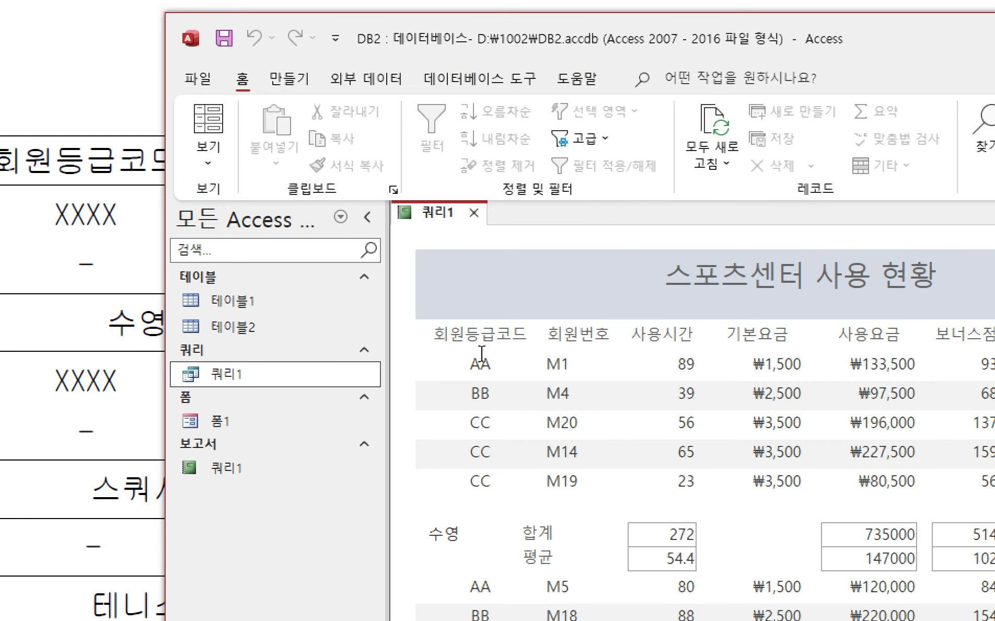
click(480, 364)
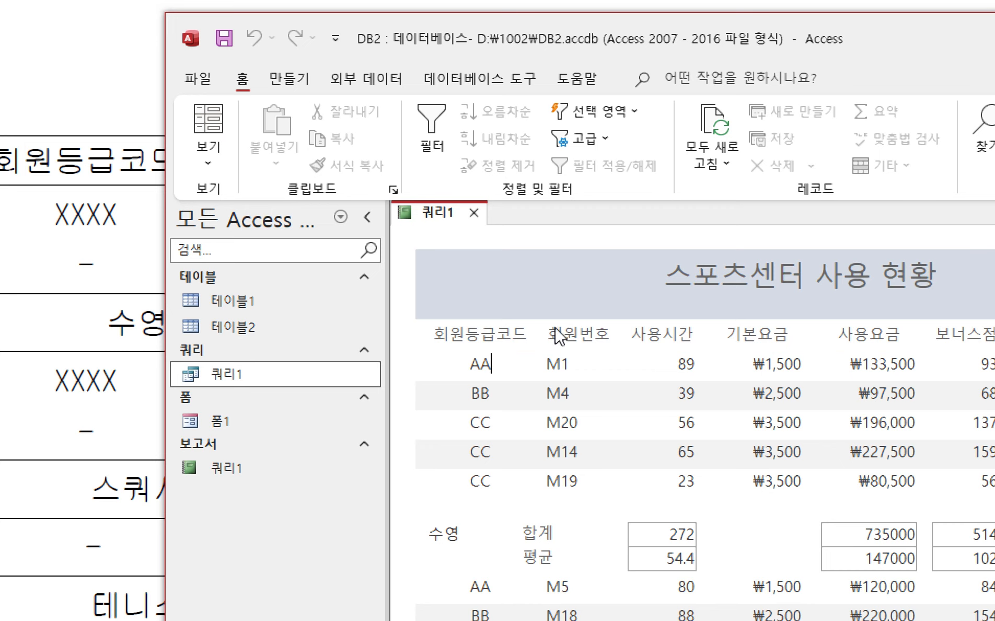
drag(447, 48, 644, 49)
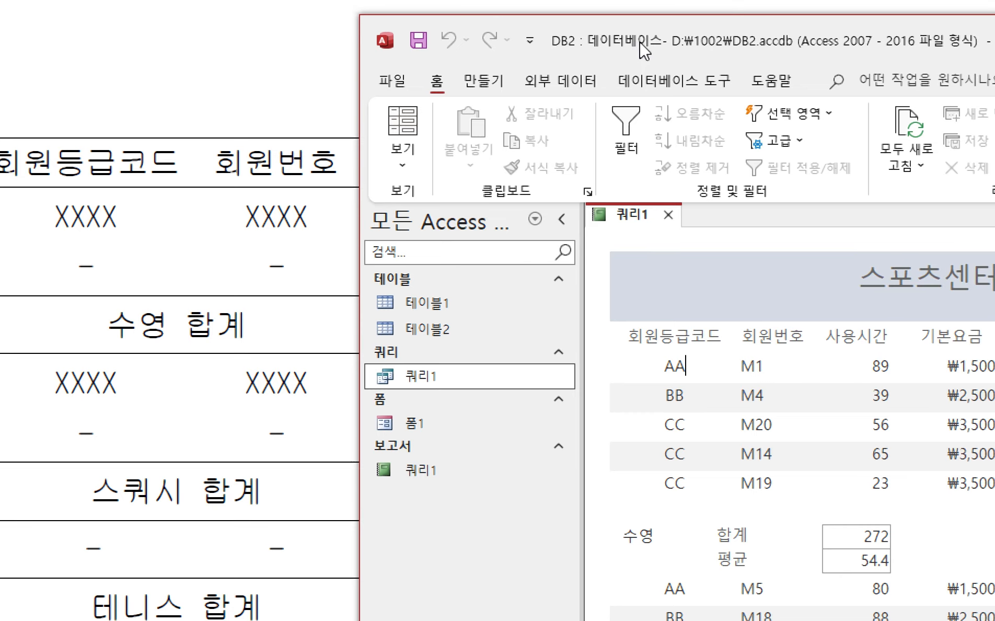
- Return to Design View and center the text of the 회원번호 field in the detail section
click(233, 157)
click(310, 337)
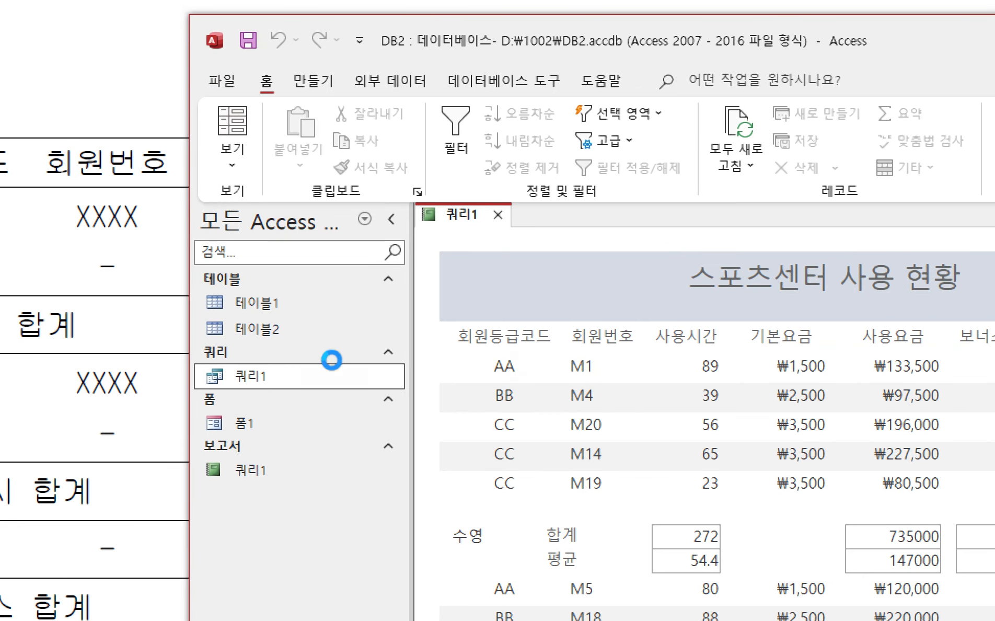
click(604, 453)
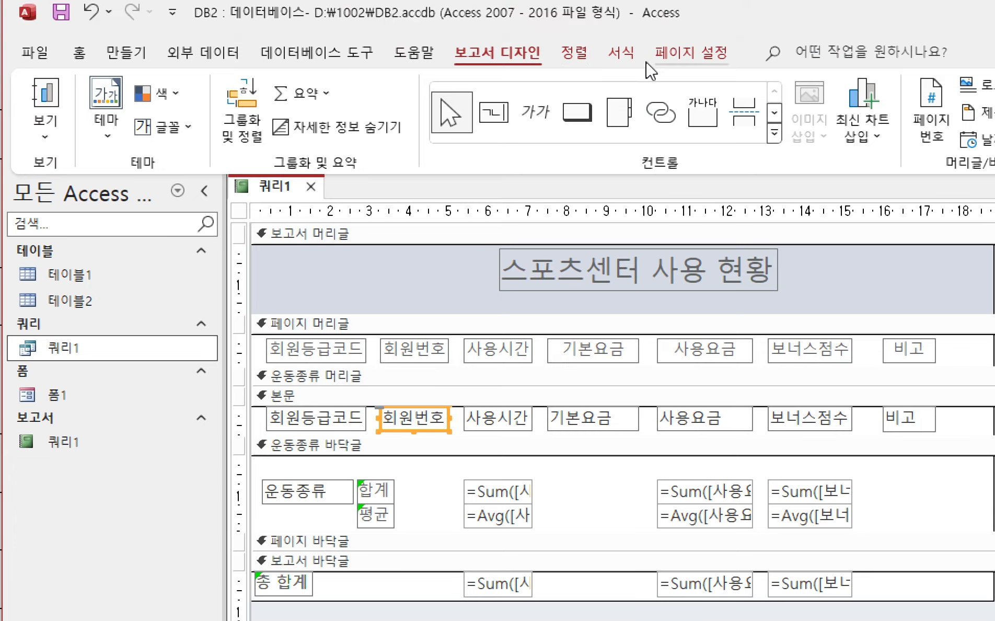
click(623, 17)
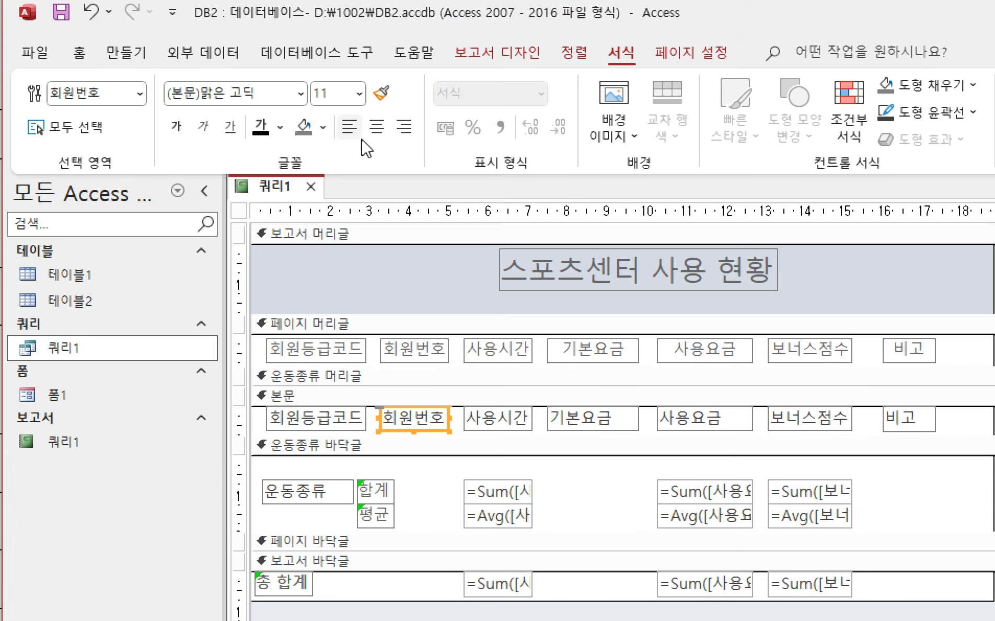
click(377, 127)
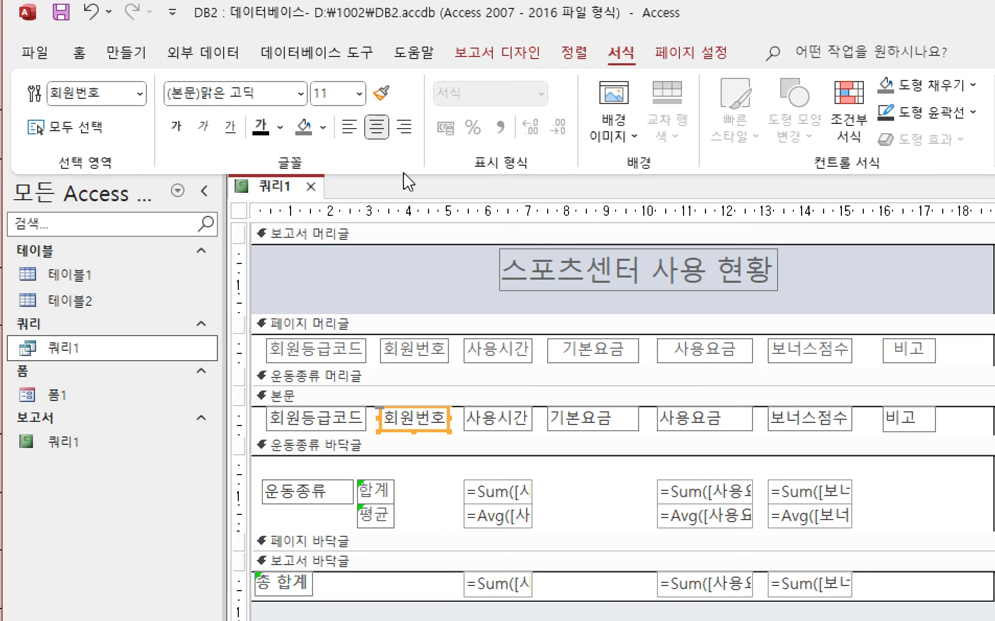
- Show the report in Report View and compare its column alignment and group totals with the sample layout
click(478, 54)
click(46, 128)
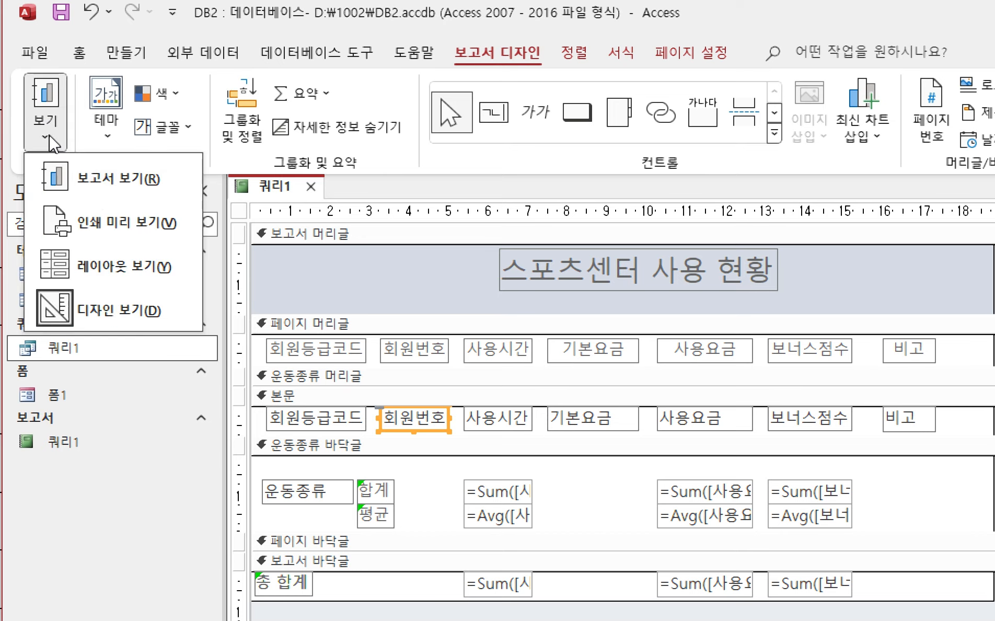
click(71, 175)
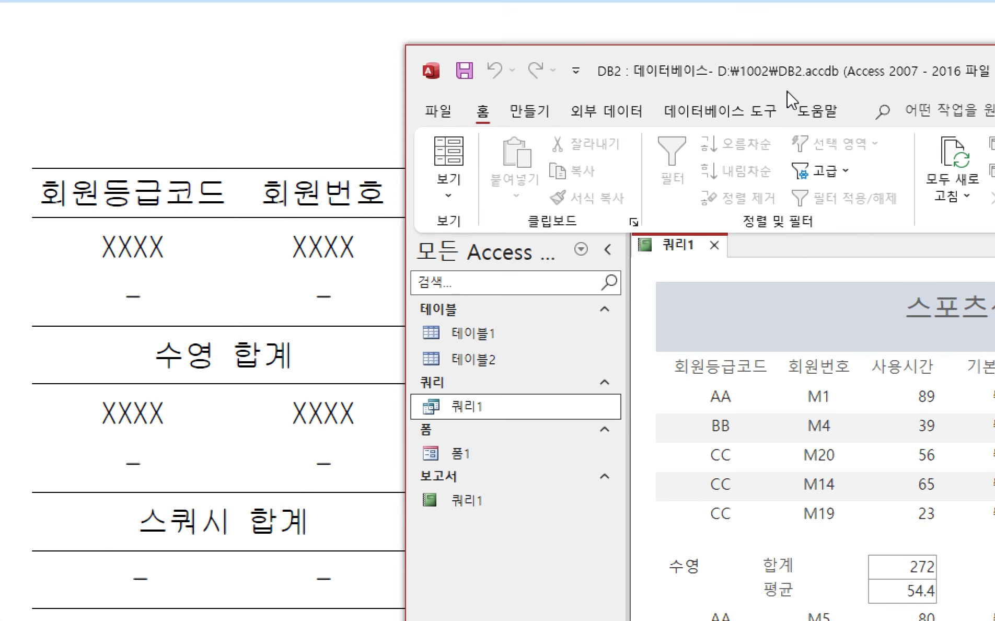
drag(726, 89, 897, 68)
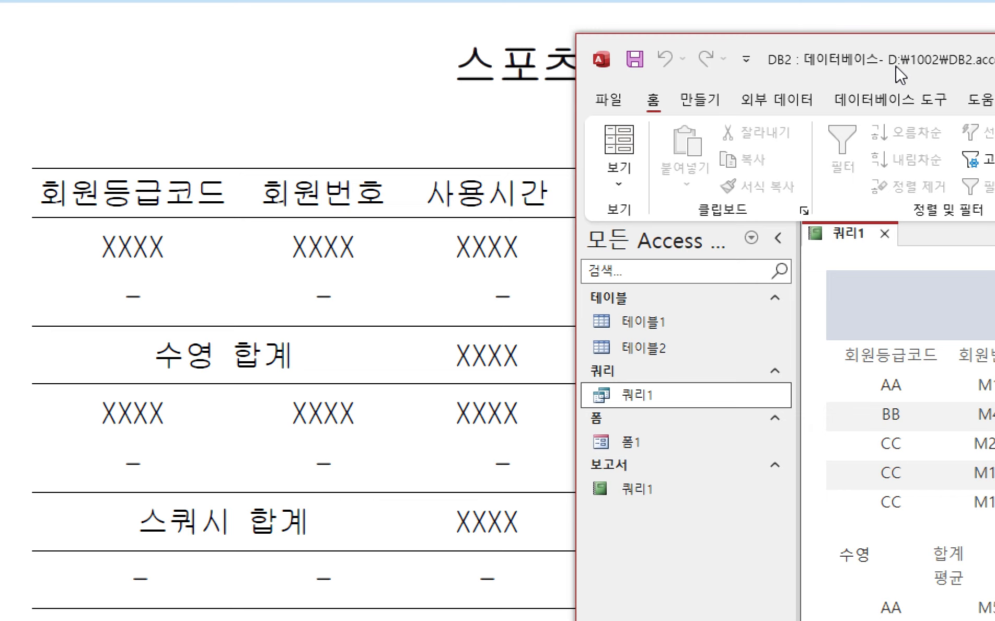
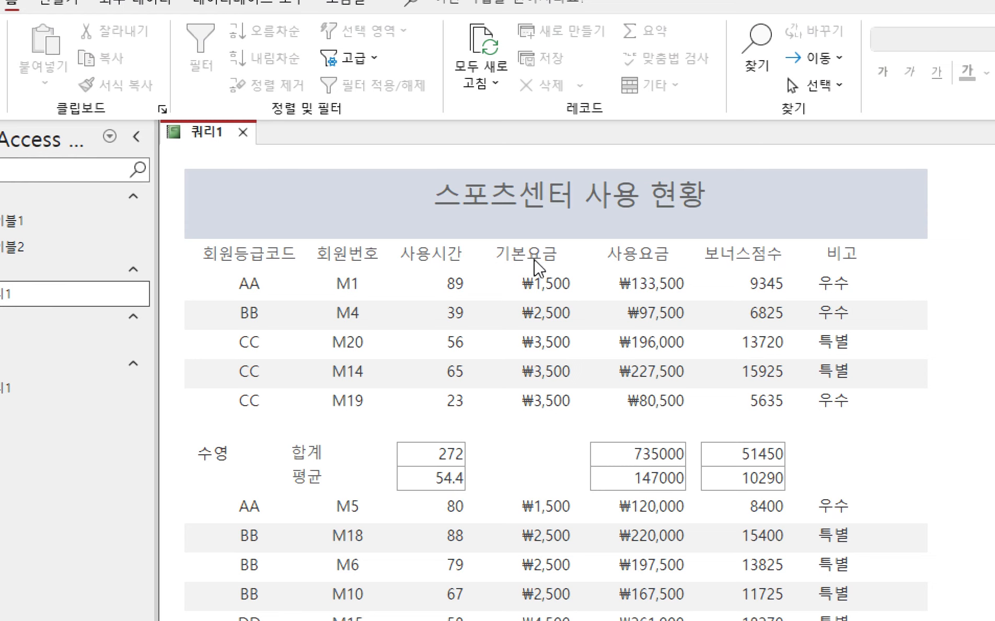
scroll(551, 484, down, 10)
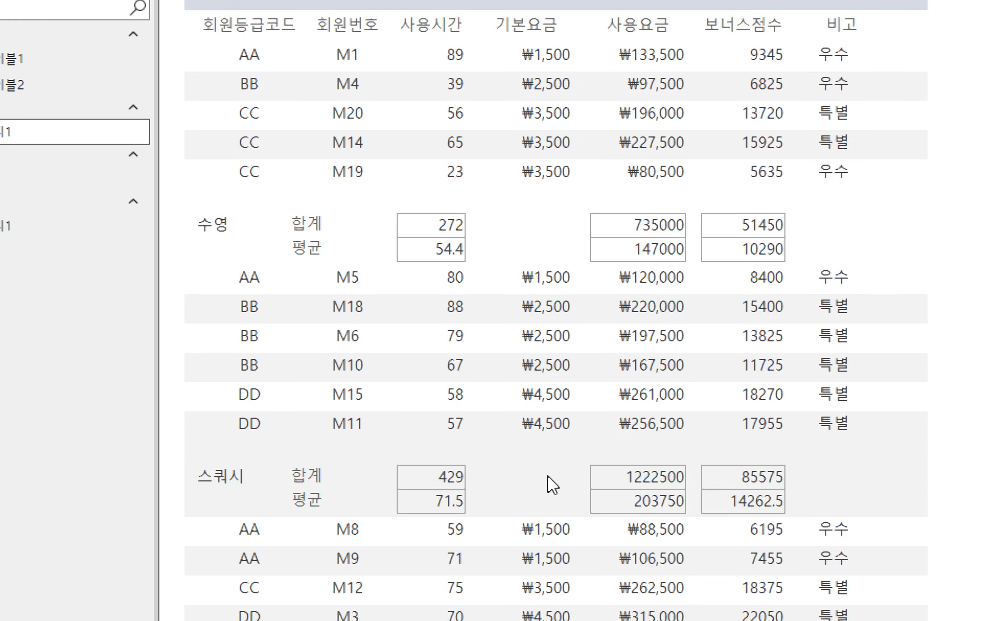
scroll(557, 491, up, 7)
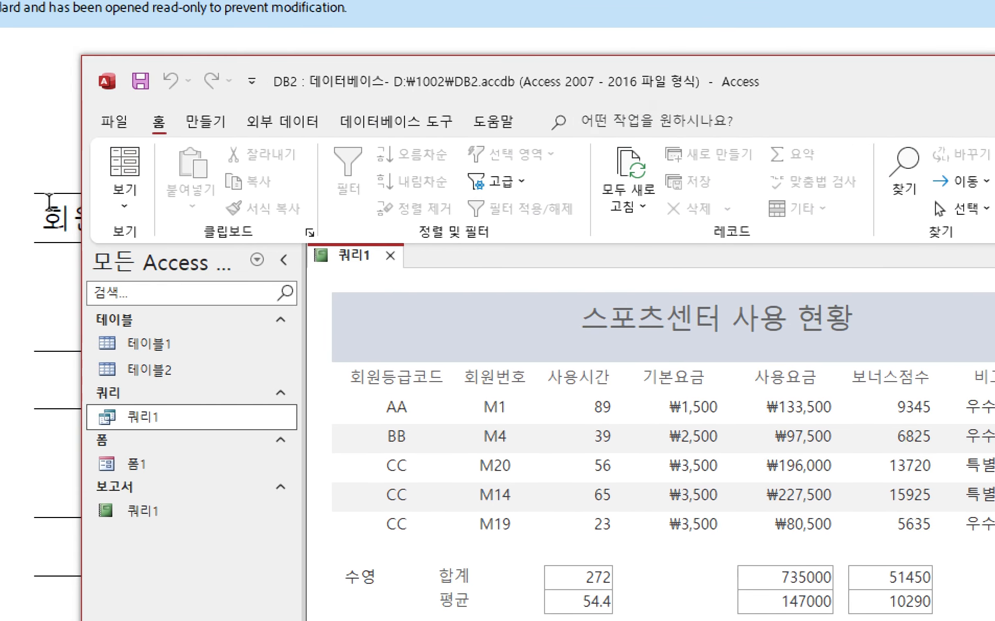
- Return to Design View and center the text of the 비고 field in the detail section
click(124, 196)
click(157, 377)
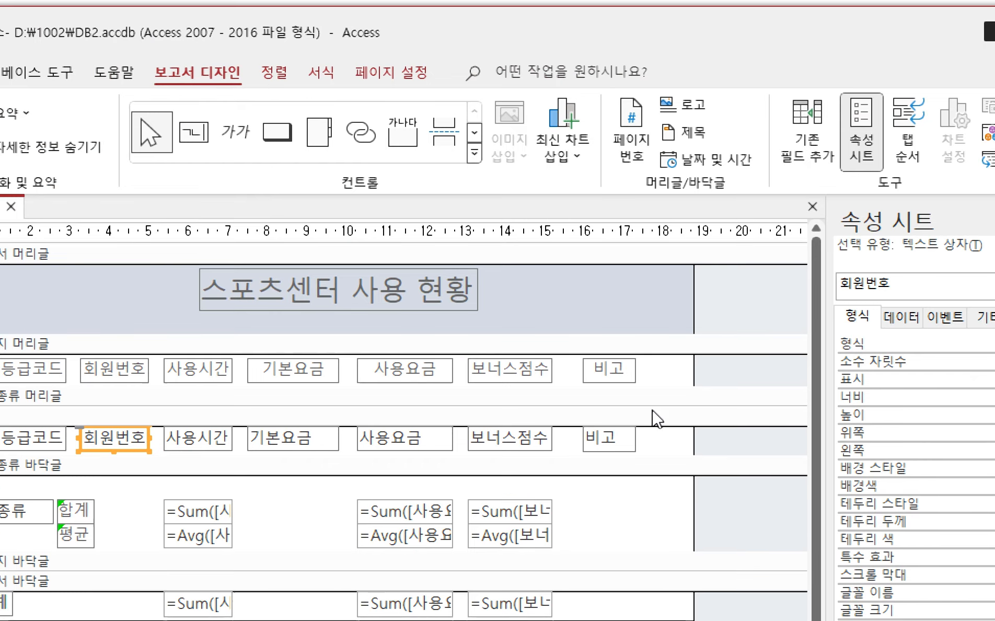
click(615, 370)
click(619, 438)
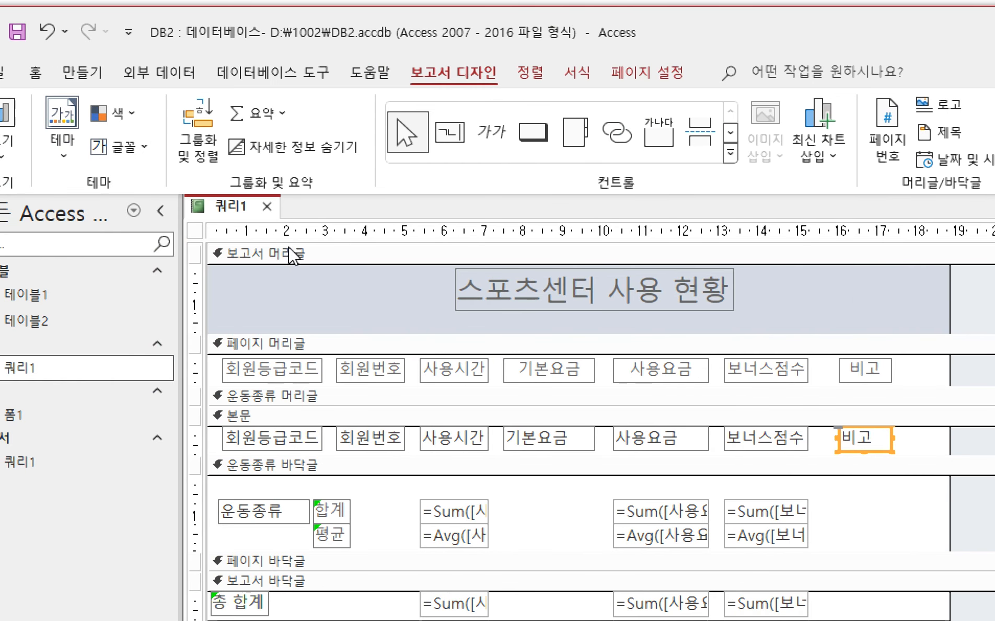
click(577, 72)
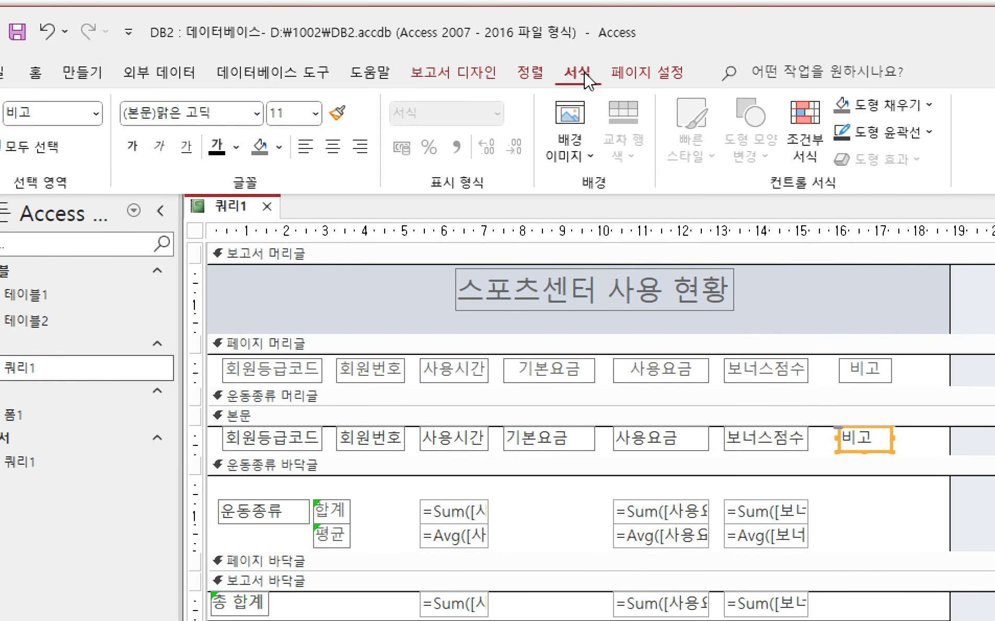
click(333, 148)
click(889, 494)
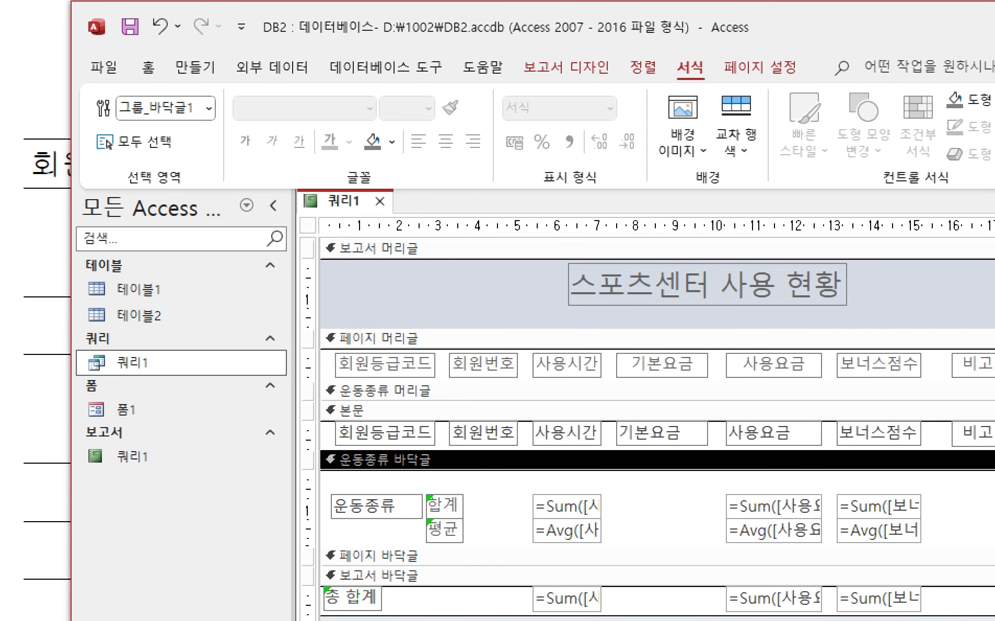
- Review the 비고 column and the totals in Report View, moving the window aside to uncover the sample layout's group labels
click(566, 67)
click(116, 146)
click(167, 187)
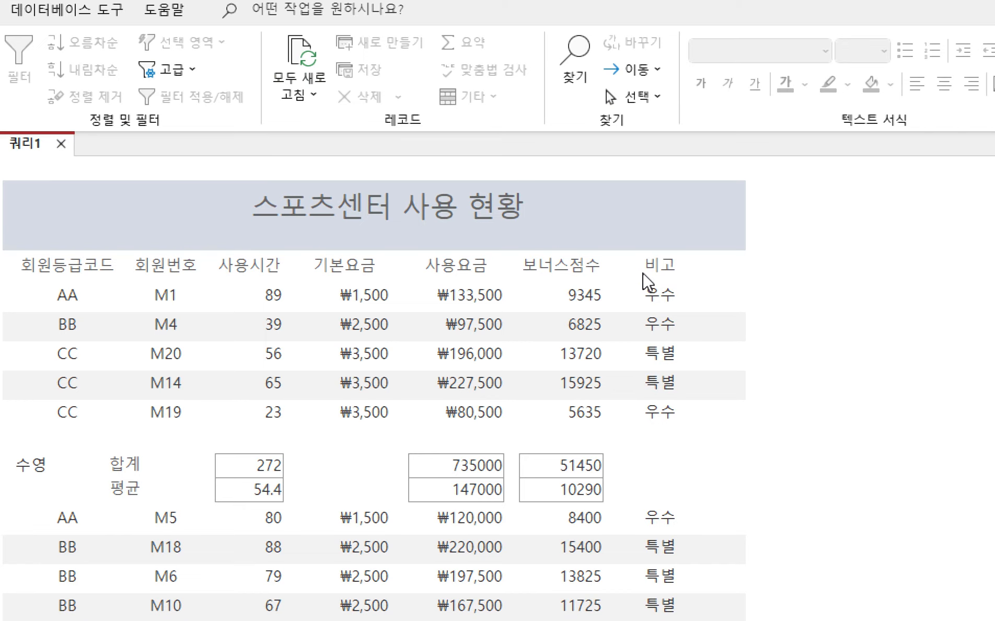
scroll(517, 402, down, 3)
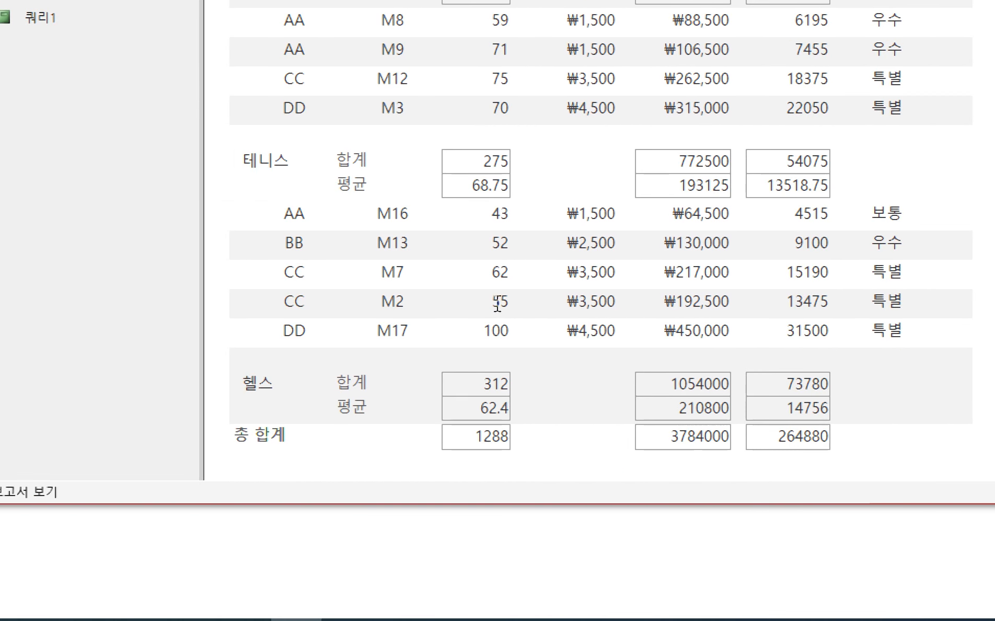
scroll(562, 107, up, 1)
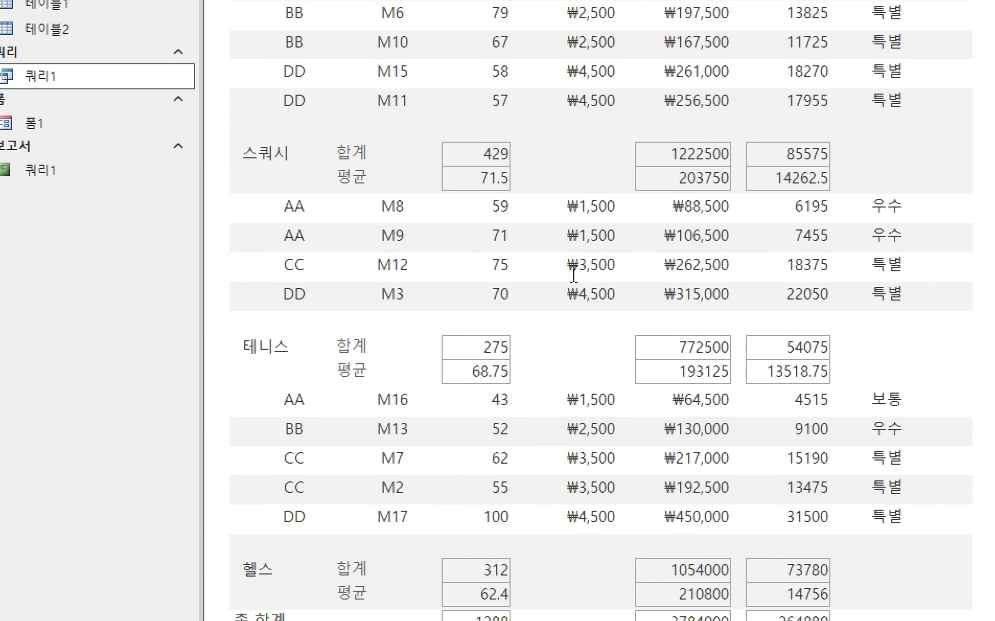
scroll(573, 273, up, 3)
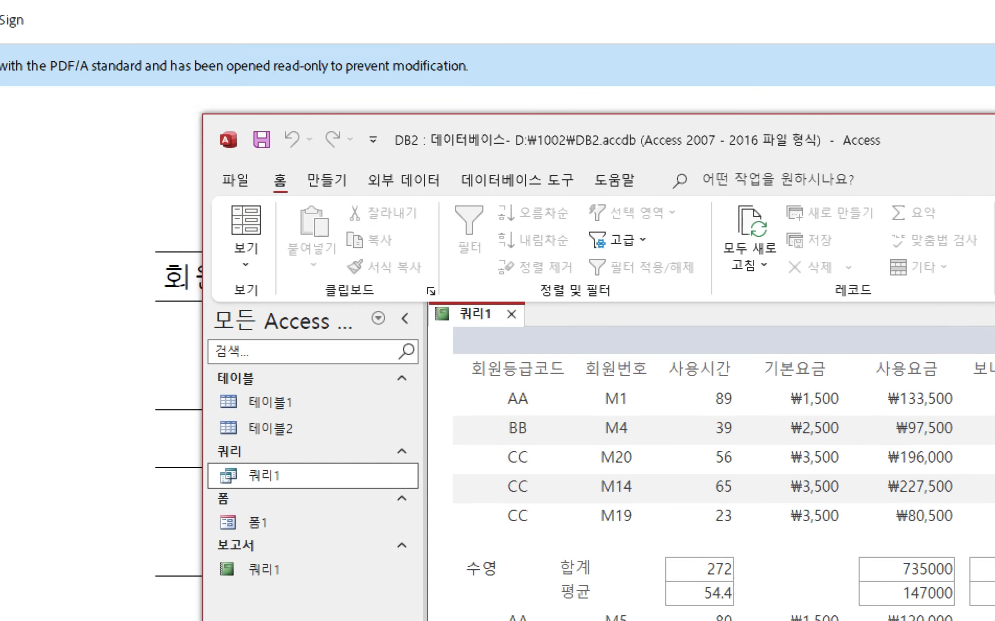
drag(353, 138, 599, 128)
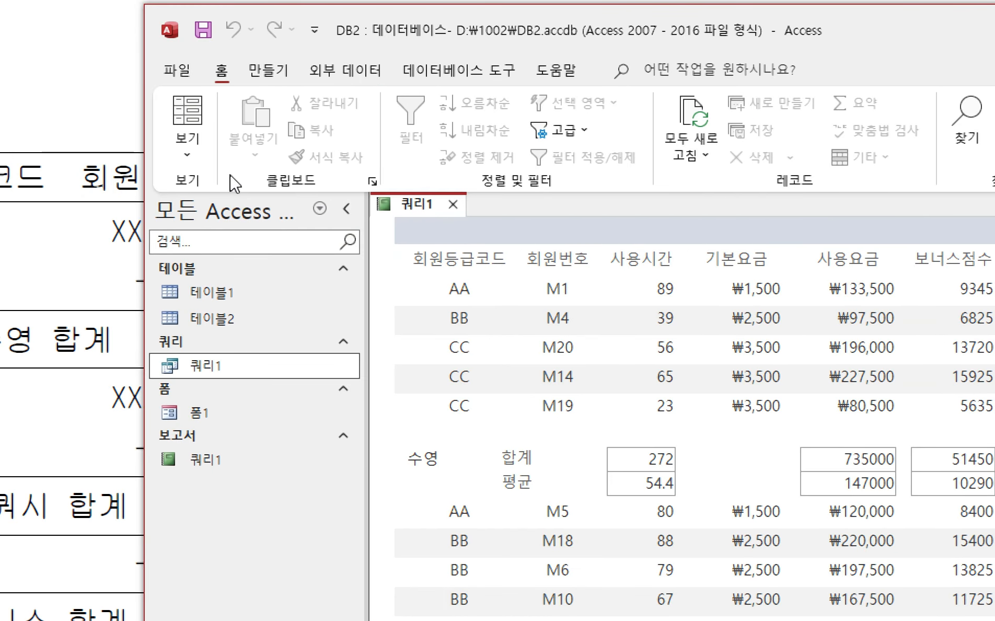
- Return to Design View and shift the 합계 label in the 운동종류 footer right, closer to the 사용시간 sum
click(491, 246)
click(537, 427)
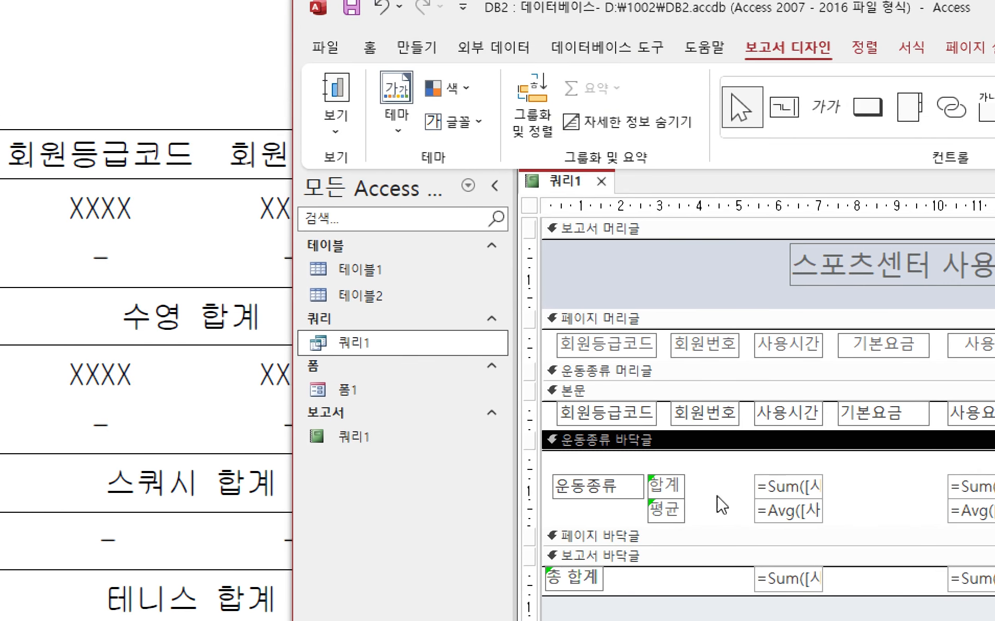
click(672, 486)
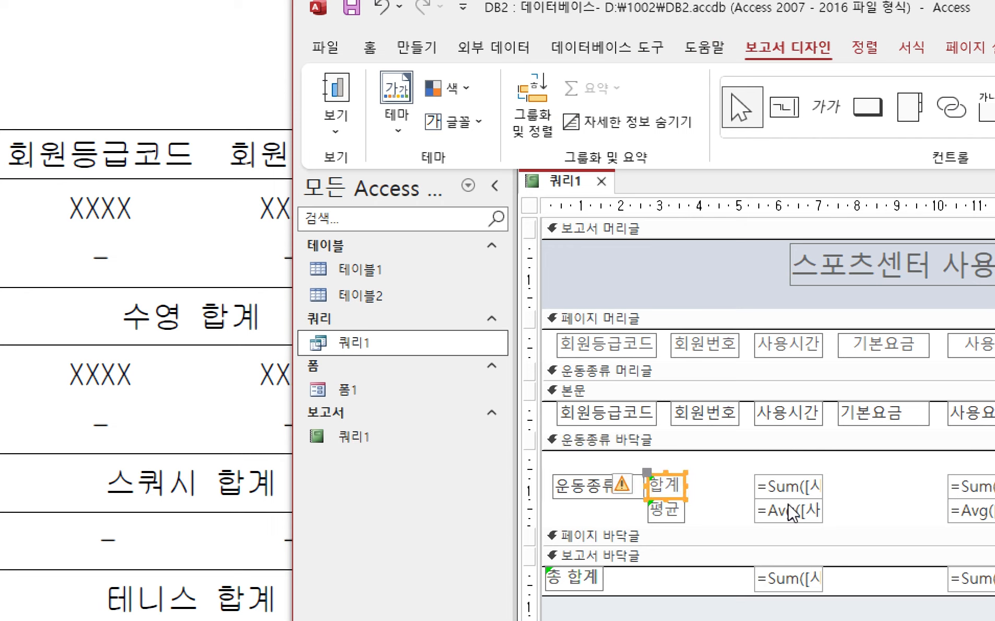
key(Right)
key(Right)
key(Right)
key(Right)
key(Right)
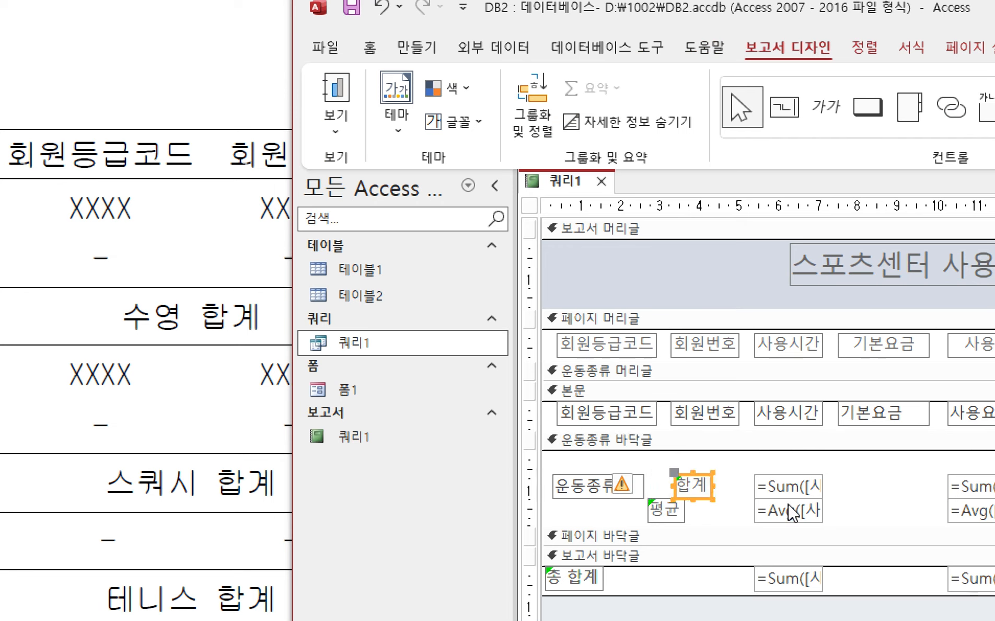
key(Right)
key(Right)
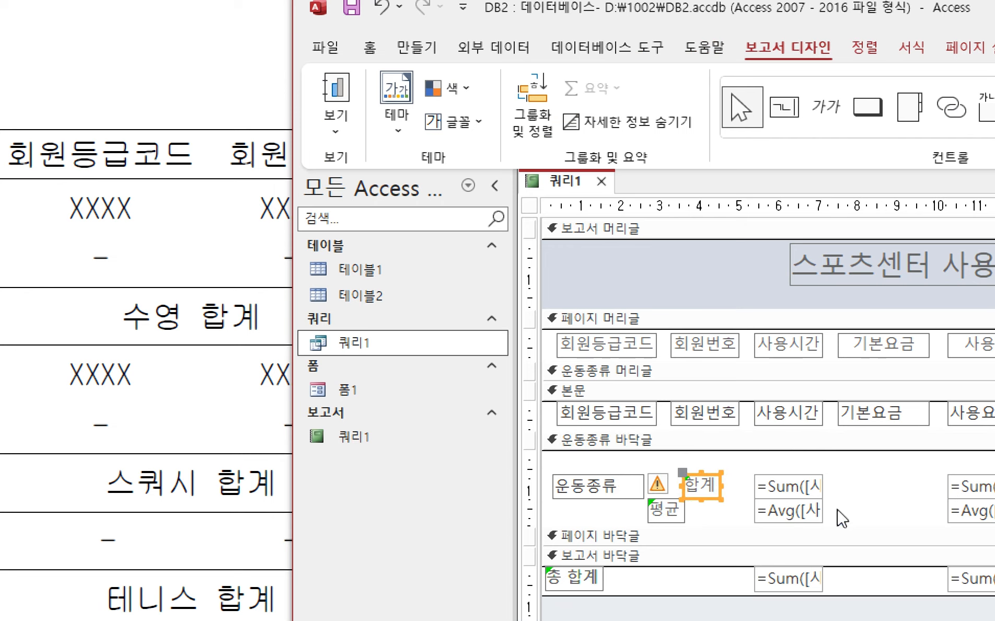
- Move the 운동종류 text box in the group footer right against the 합계 label and right-align its text
click(625, 494)
key(Right)
key(Right)
key(Right)
key(Right)
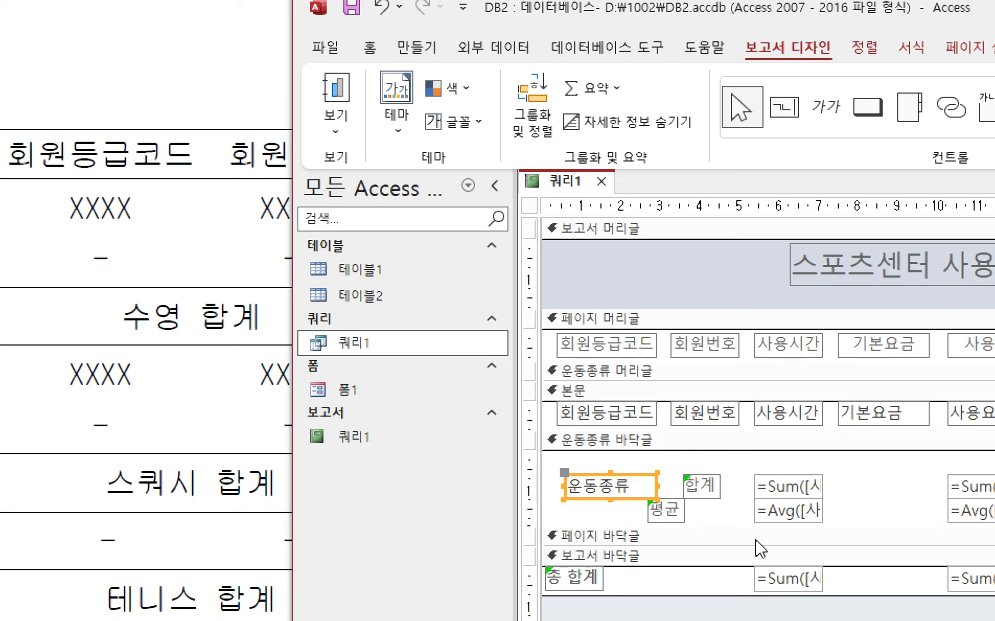
key(Right)
key(Right)
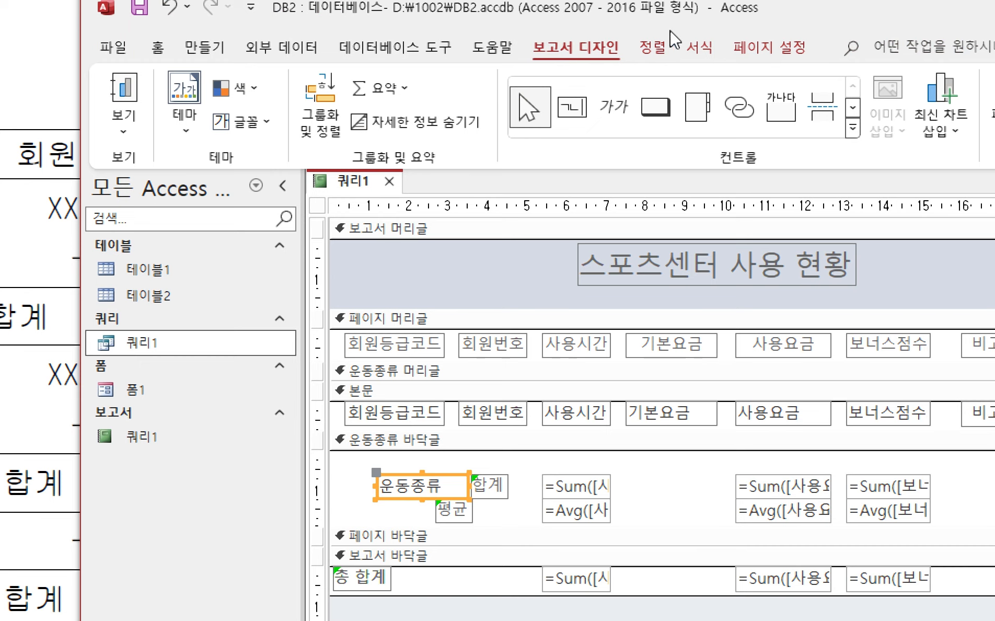
click(907, 49)
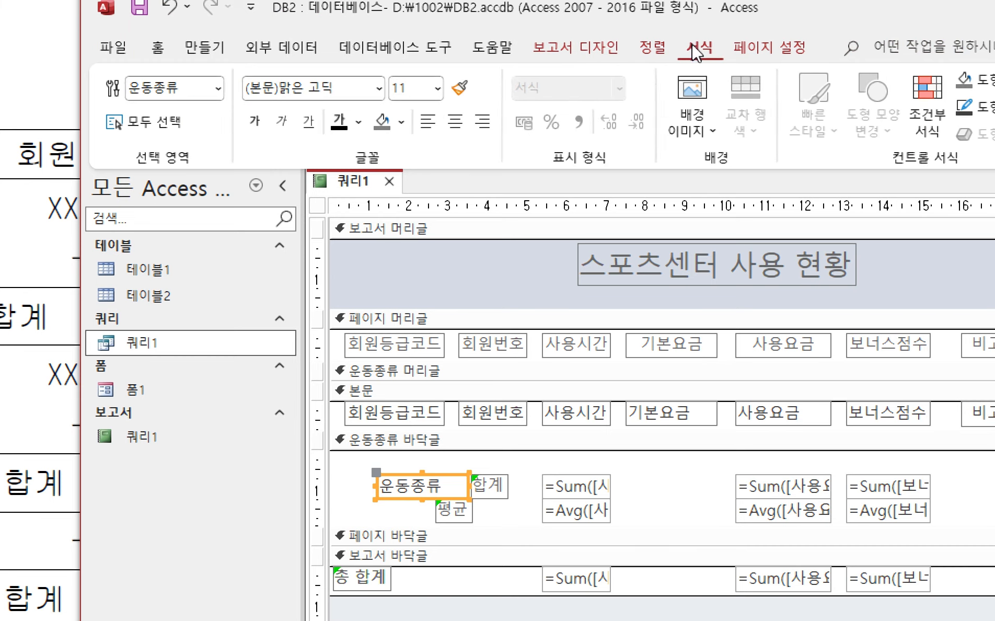
click(487, 122)
click(521, 513)
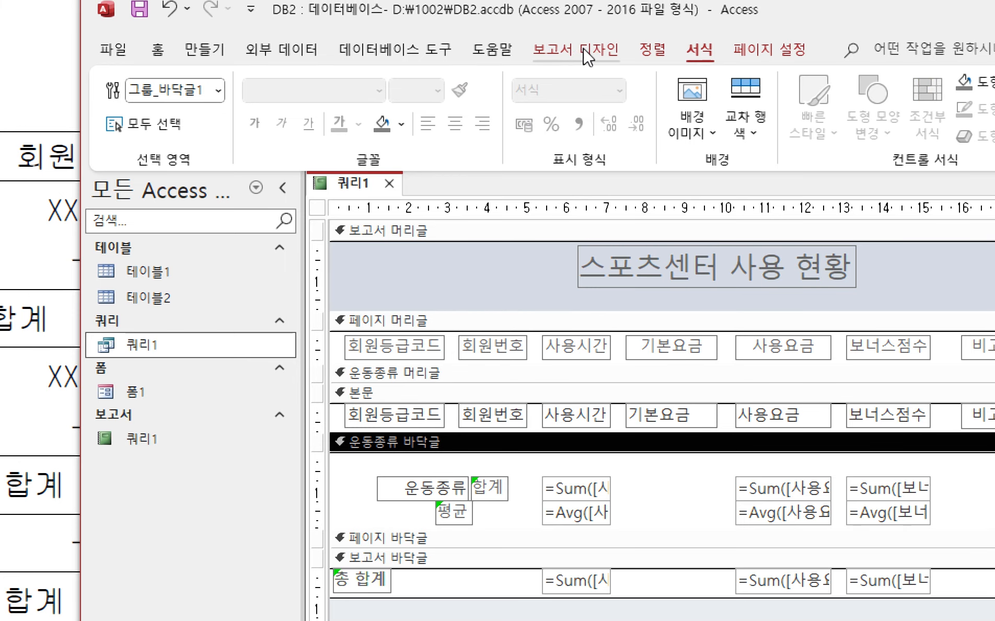
- Show the report in Report View and compare the group total labels with the sample layout
click(588, 52)
click(122, 139)
click(134, 168)
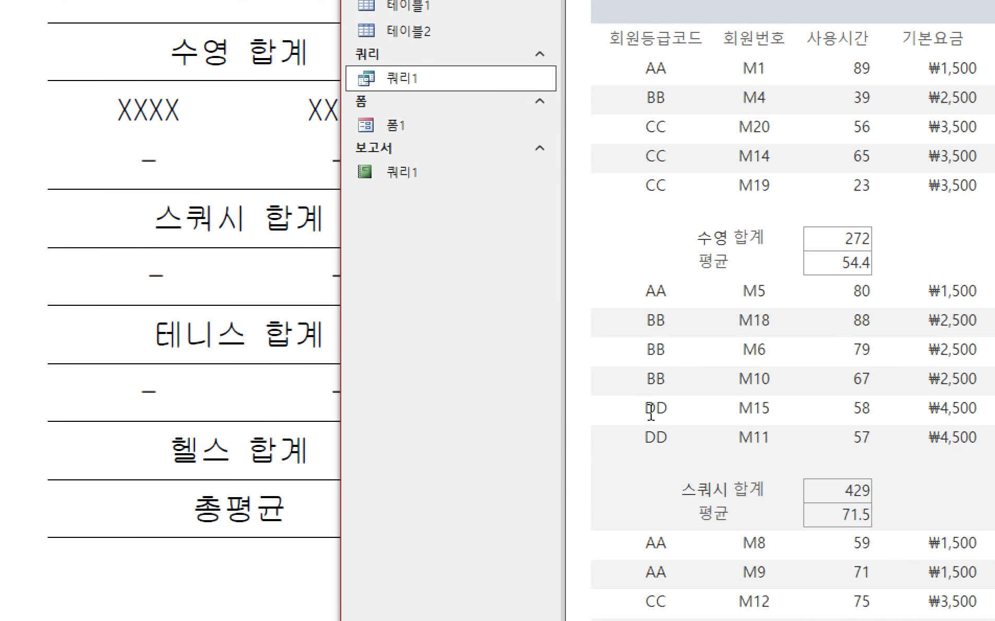
scroll(782, 571, down, 3)
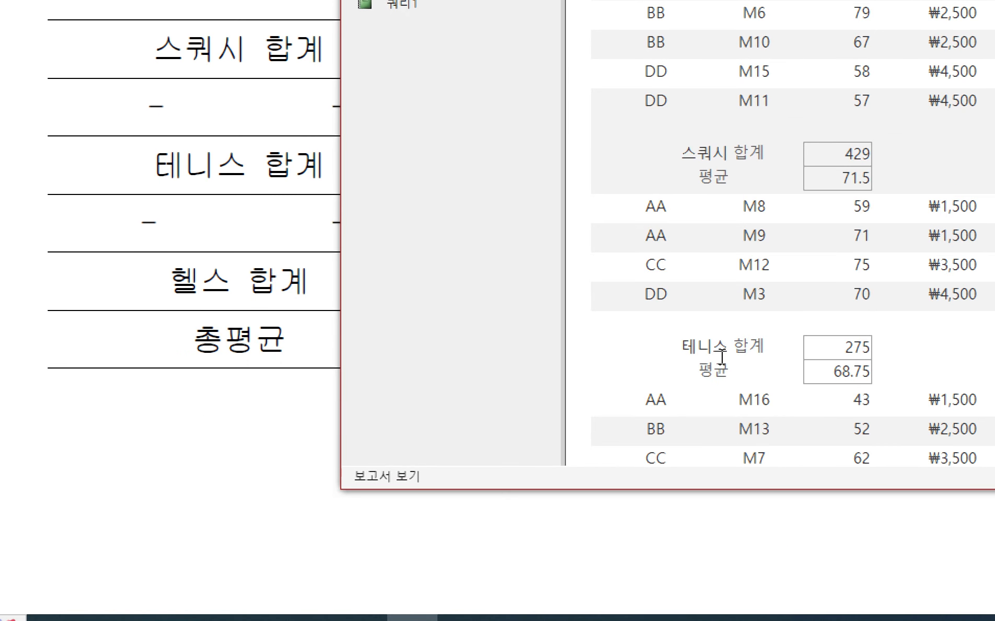
scroll(700, 340, down, 4)
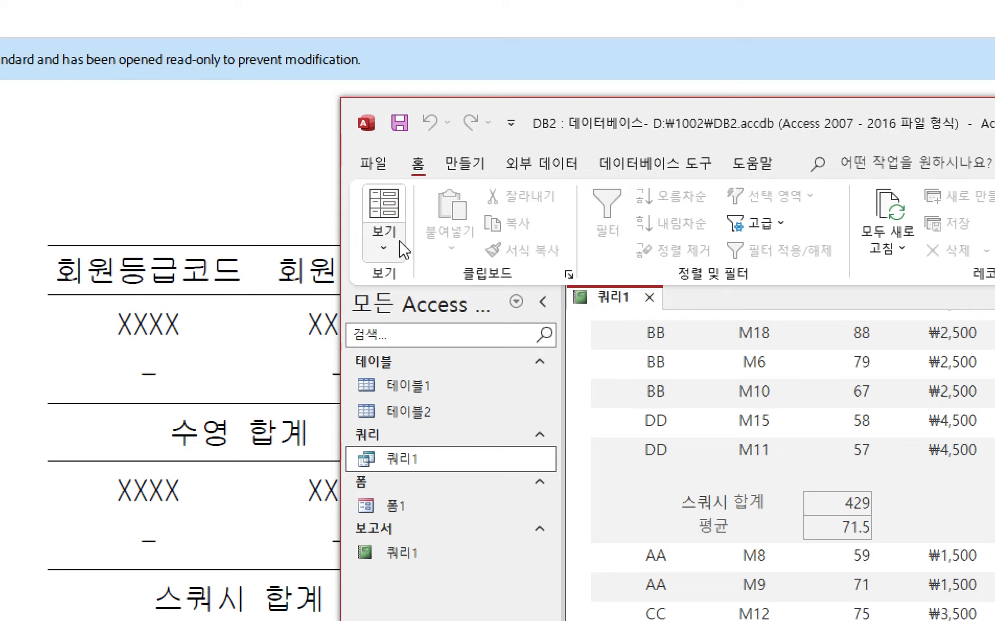
- Return to Design View and delete the 평균 label from the 운동종류 footer
click(395, 240)
click(460, 419)
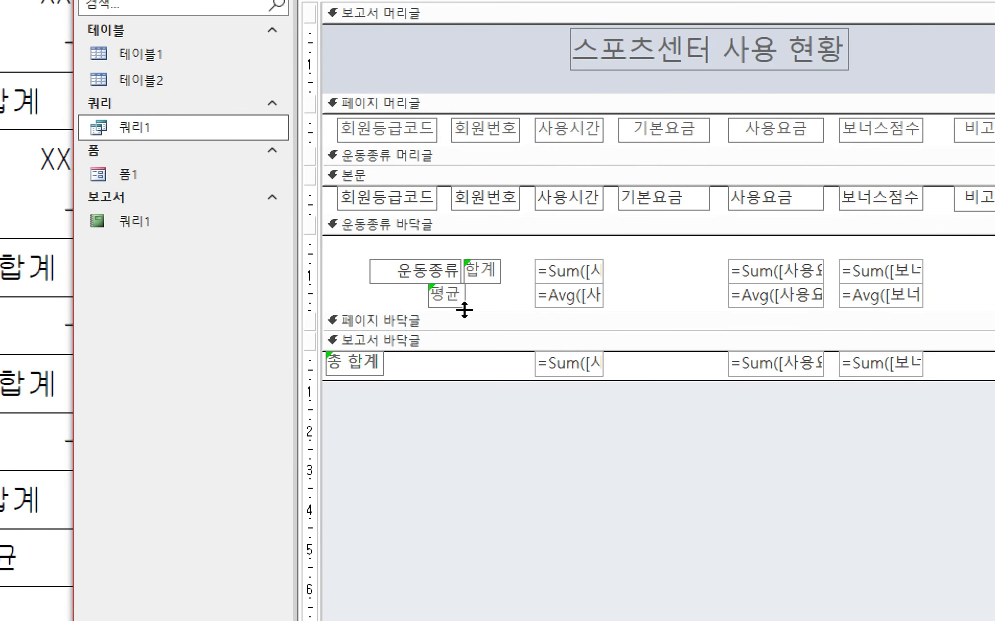
click(460, 306)
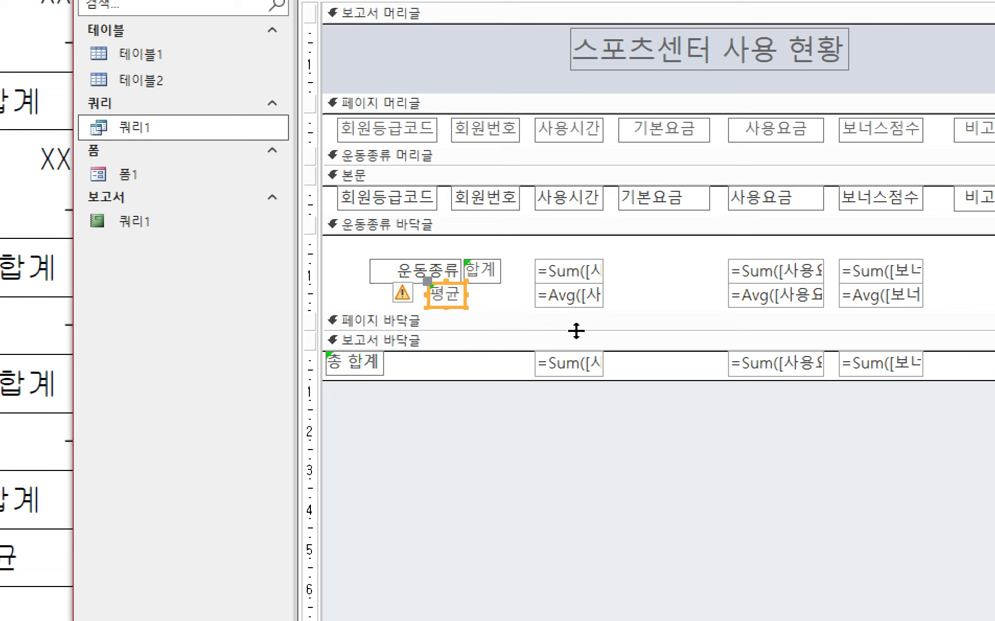
key(Delete)
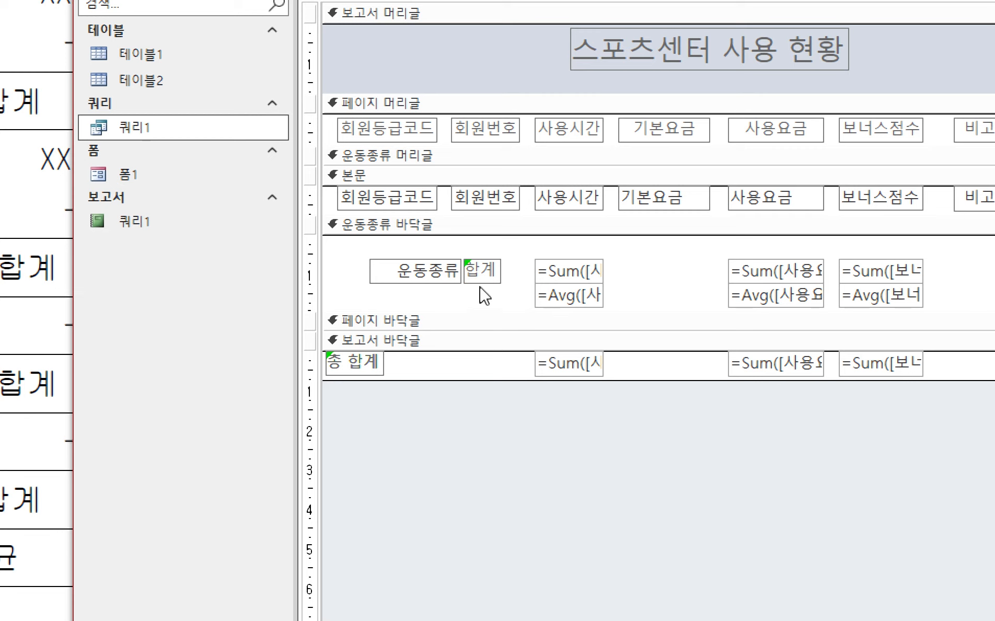
- Duplicate the 총 합계 label in the report footer and move the copy right, roughly beneath the 합계 label
click(374, 361)
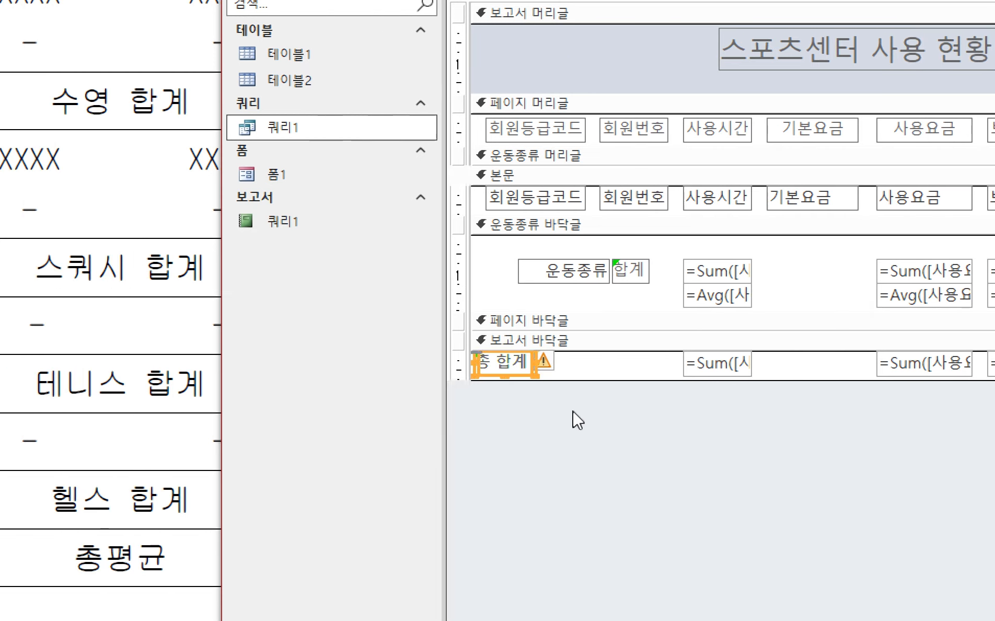
key(ctrl+c)
key(ctrl+v)
key(Right)
key(Right)
key(Right)
key(Right)
key(Right)
key(Right)
key(Right)
key(Right)
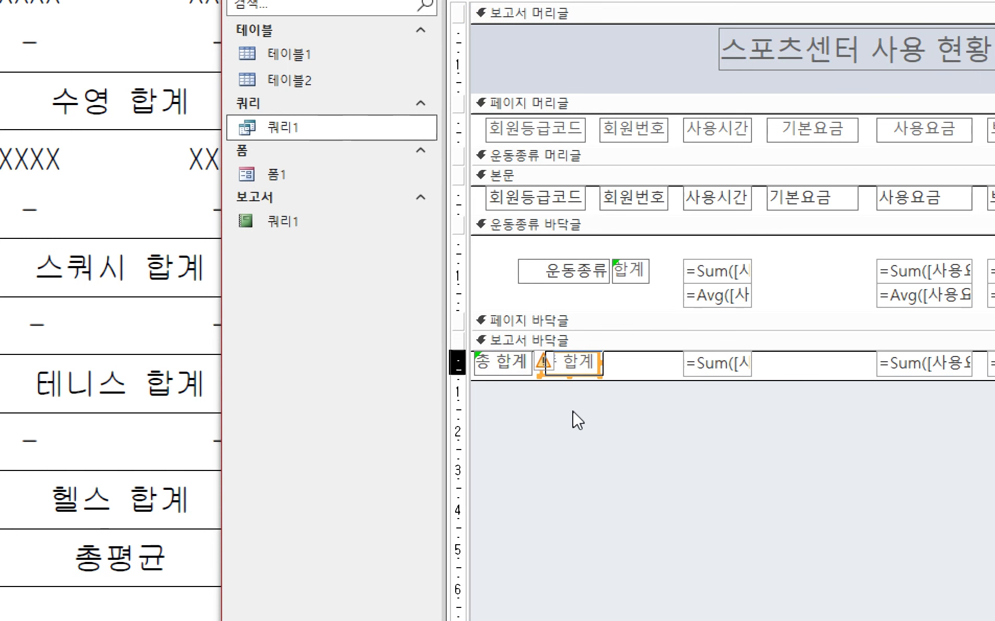
key(Right)
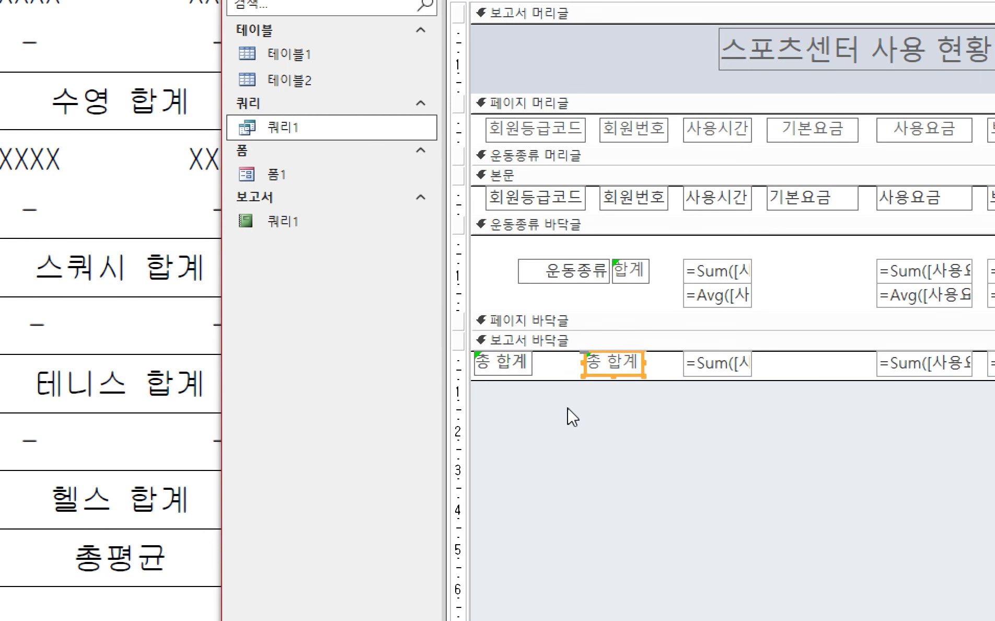
- Change the text of the copied label in the report footer to 총평균
click(602, 366)
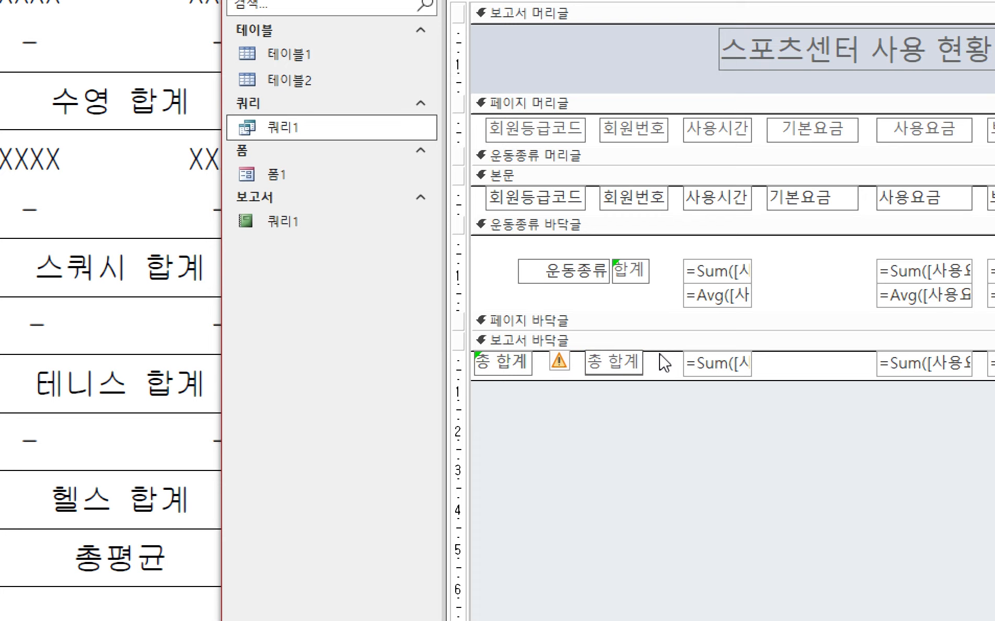
key(Delete)
key(Delete)
key(Delete)
text(ㅍㅕㅇ)
text(균)
click(678, 461)
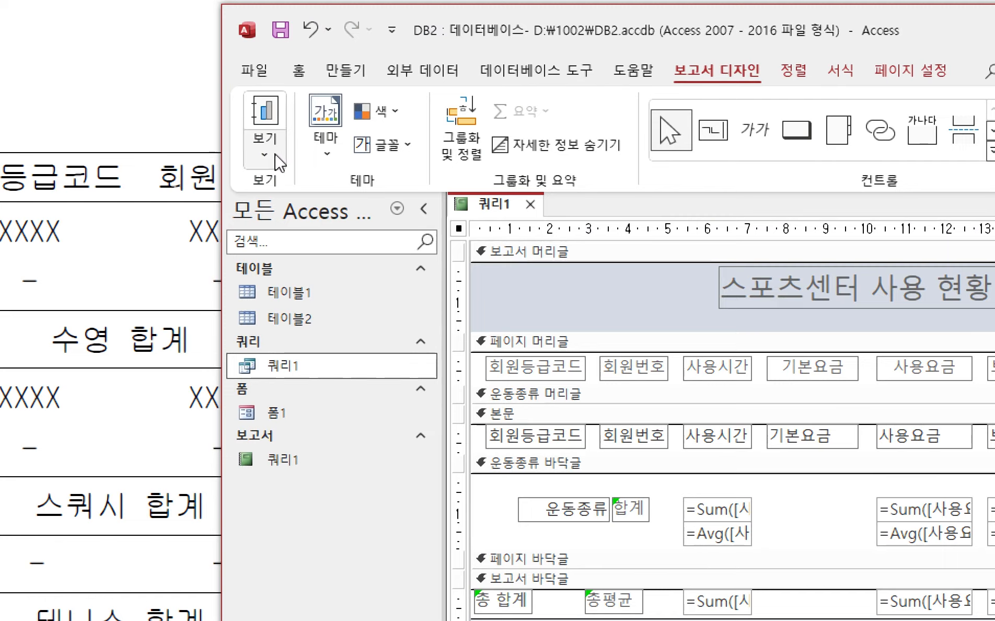
- Show the report in Report View and check the labels in the group and report footers against the sample
click(274, 154)
click(303, 199)
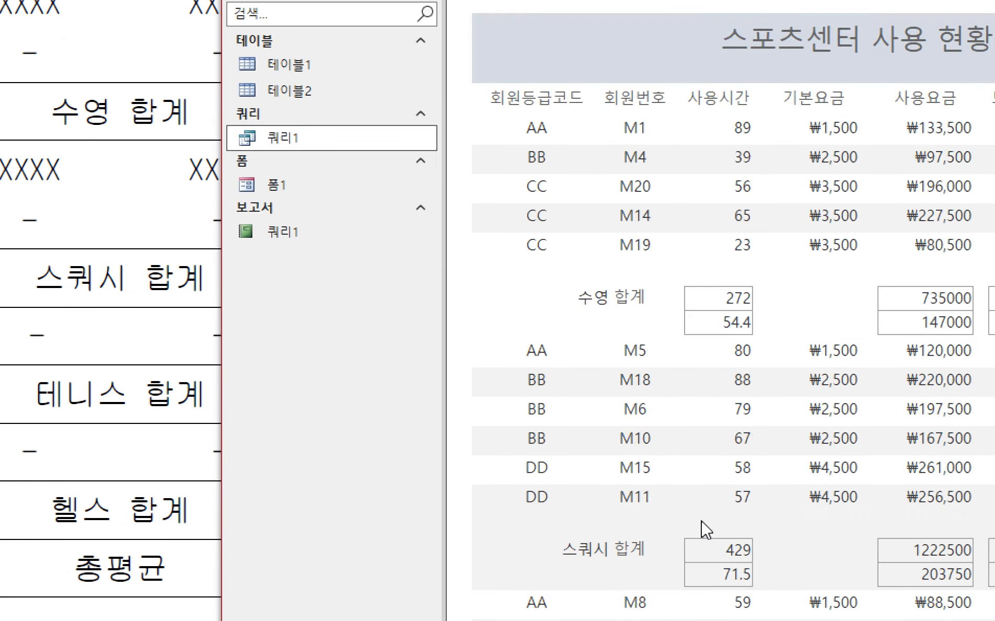
scroll(695, 620, down, 6)
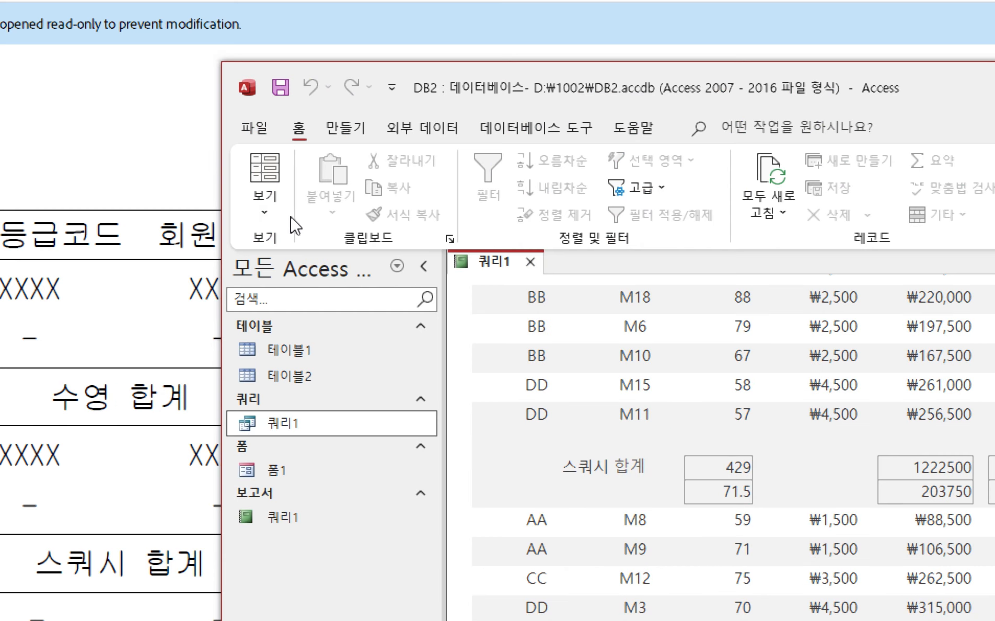
- Return to Design View and delete the original 총 합계 label from the report footer
click(265, 209)
click(334, 390)
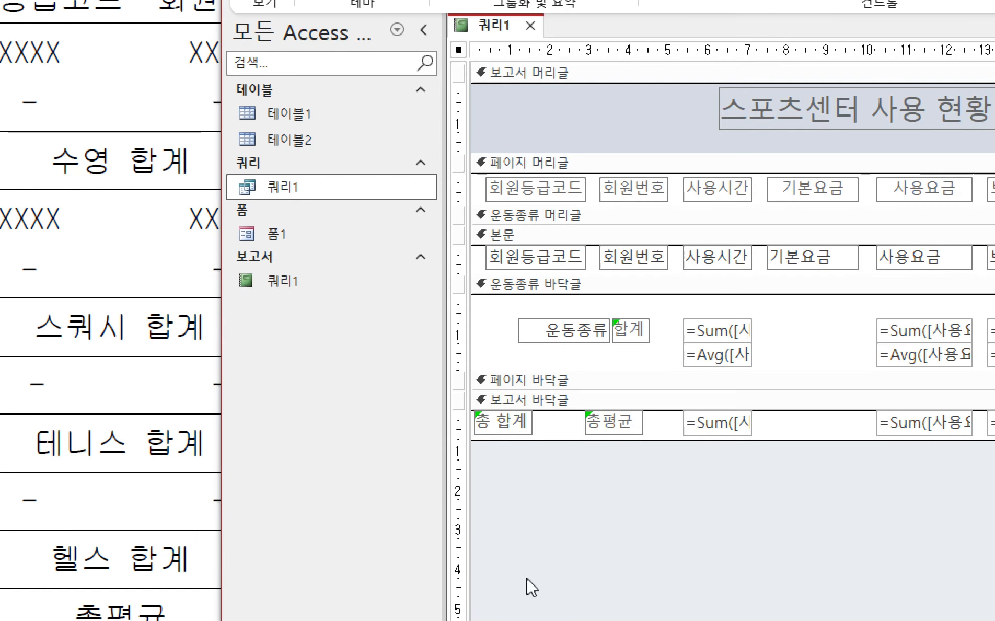
click(521, 427)
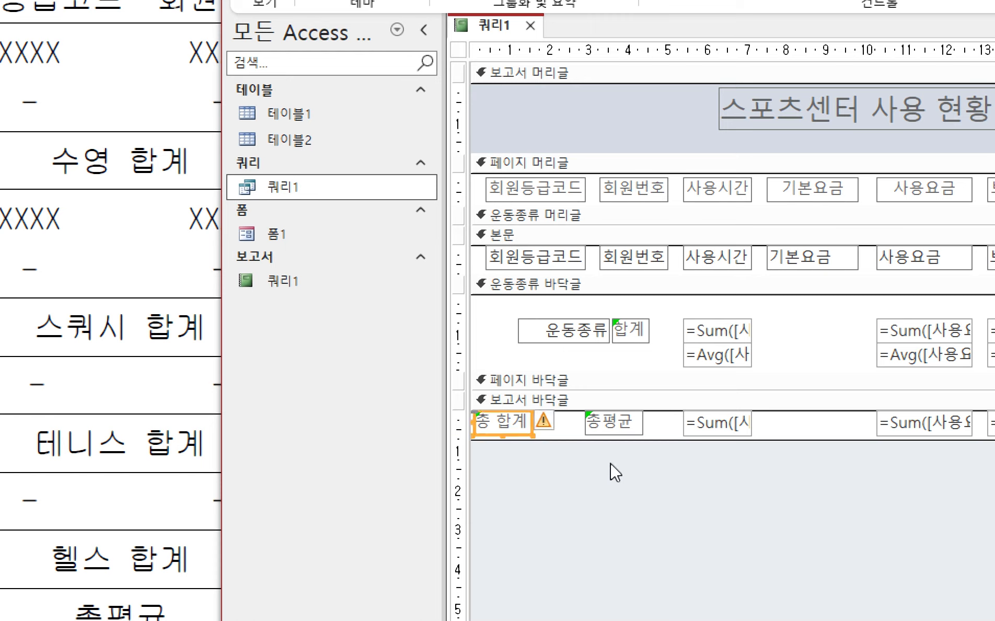
key(Delete)
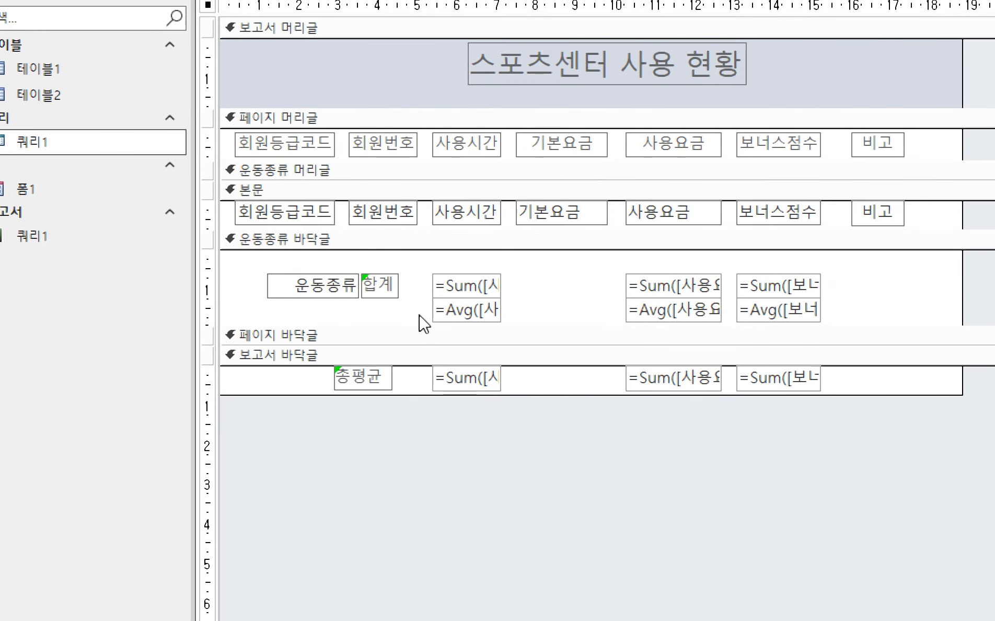
drag(418, 287, 920, 264)
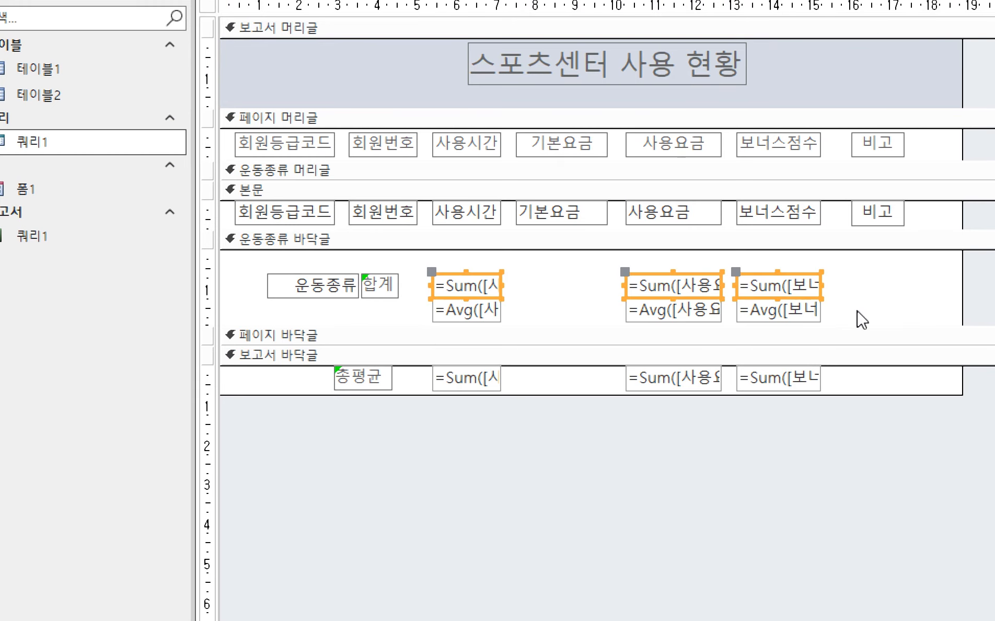
click(852, 317)
drag(841, 305, 395, 320)
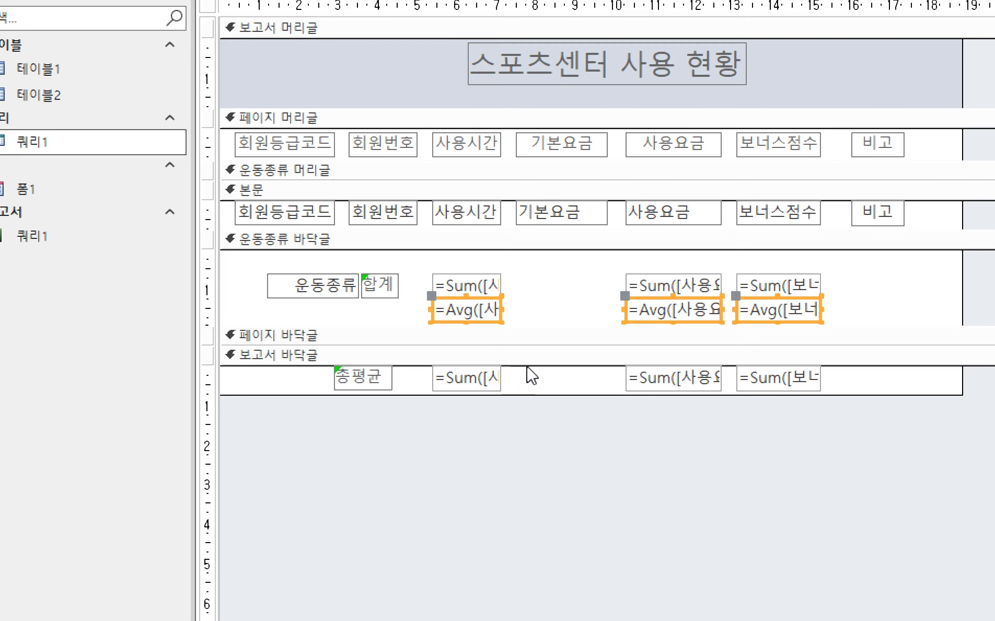
click(460, 356)
click(459, 317)
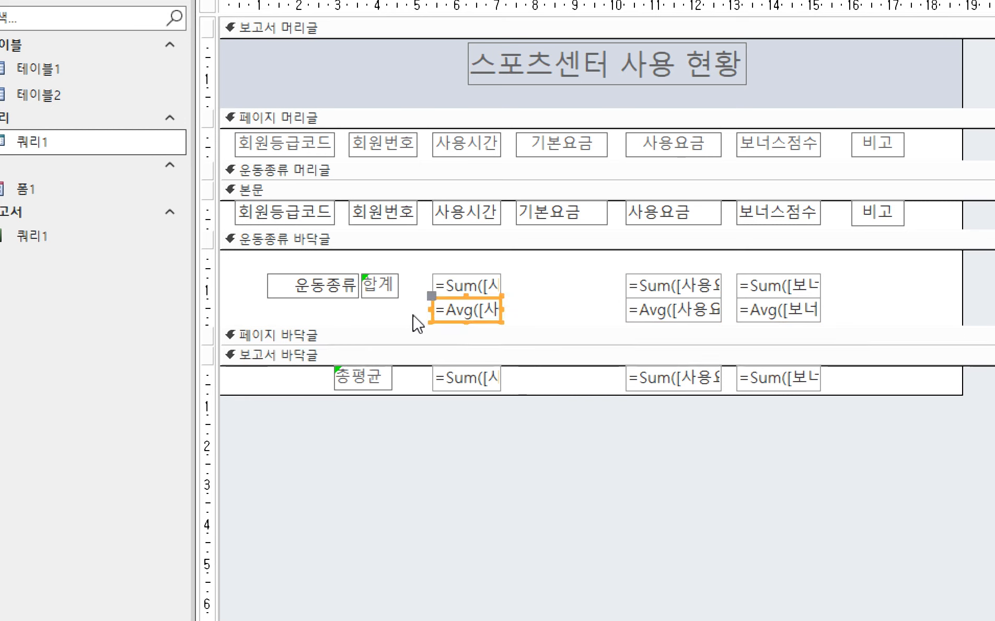
drag(389, 334, 889, 314)
click(522, 363)
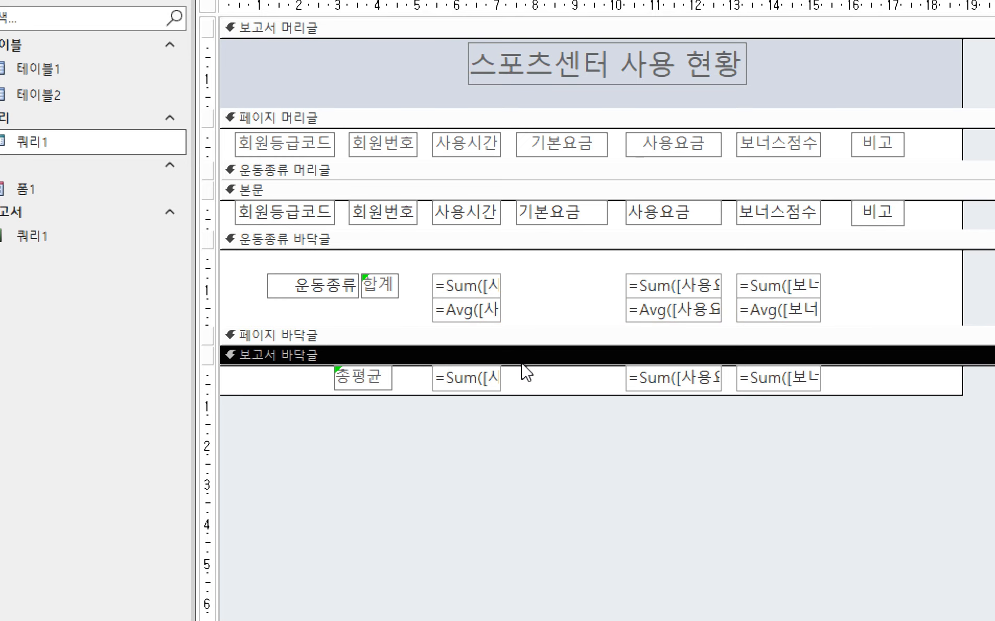
drag(398, 320, 923, 335)
click(594, 355)
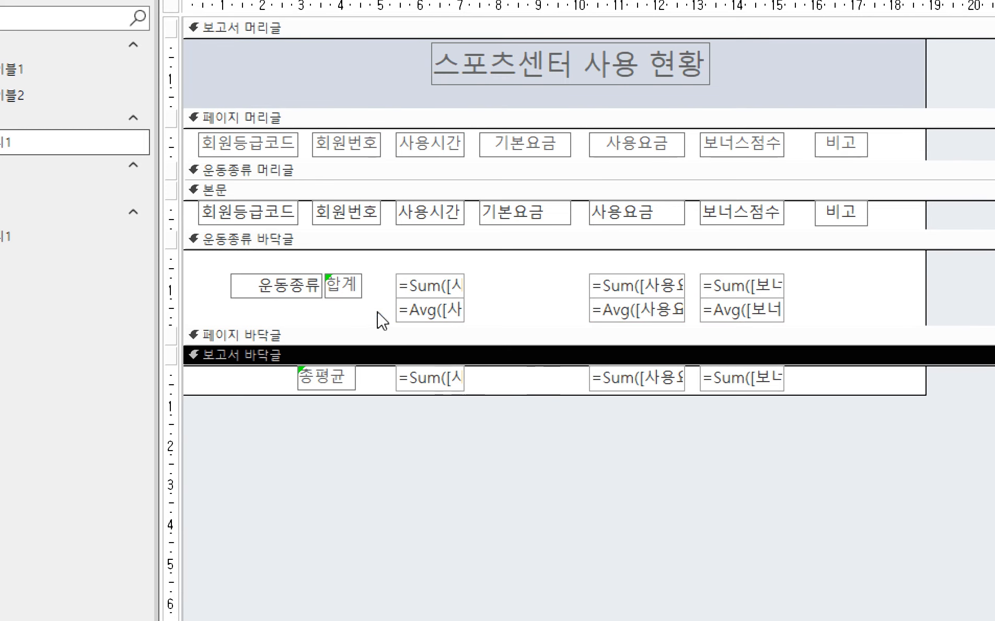
drag(378, 318, 808, 316)
click(482, 384)
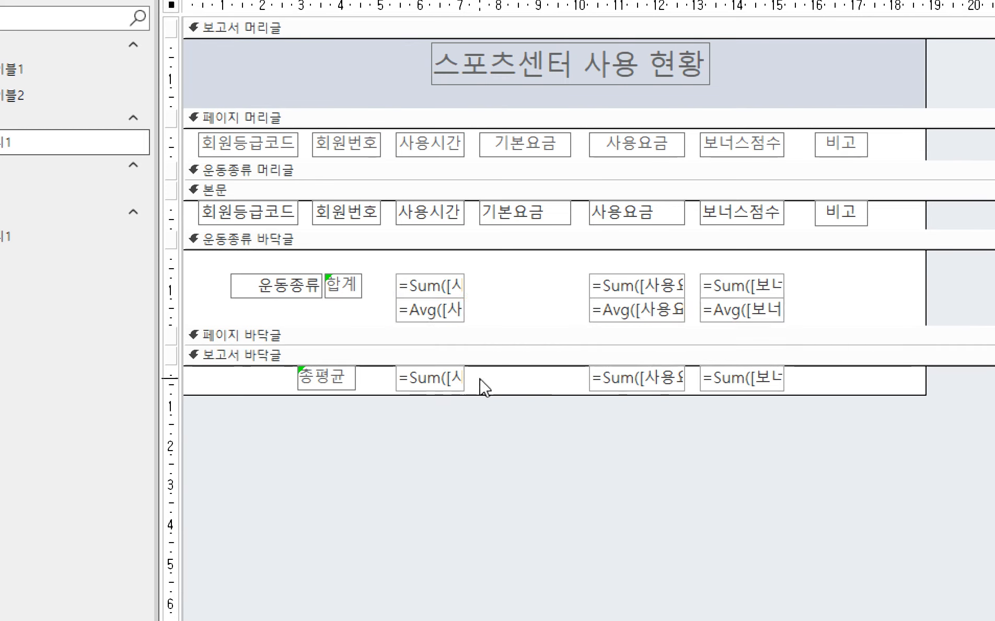
click(436, 382)
click(644, 377)
click(730, 375)
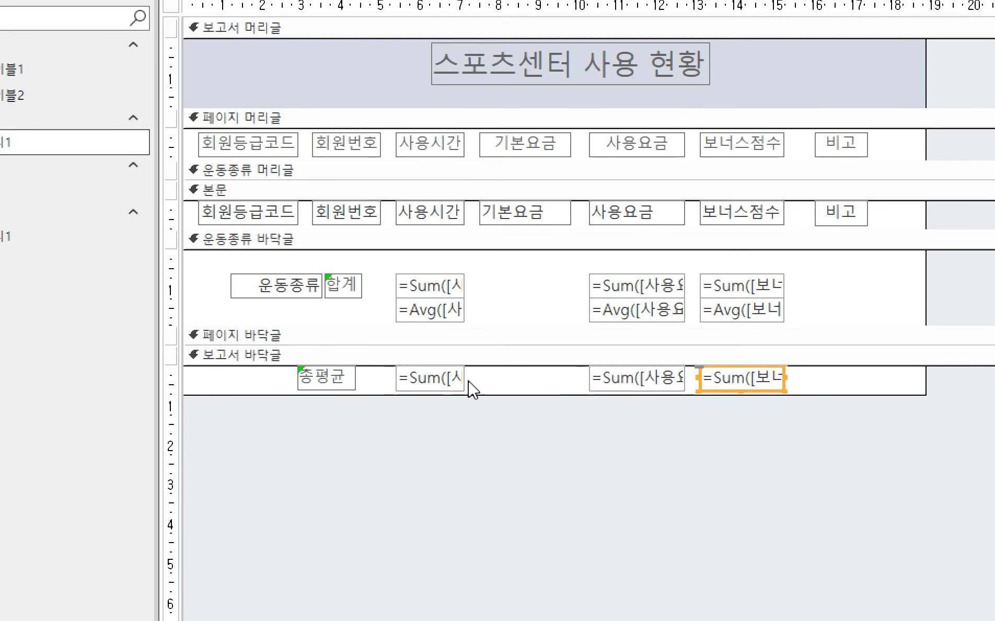
- Display the data properties of the 사용시간 total box in the report footer and widen the property sheet
click(439, 385)
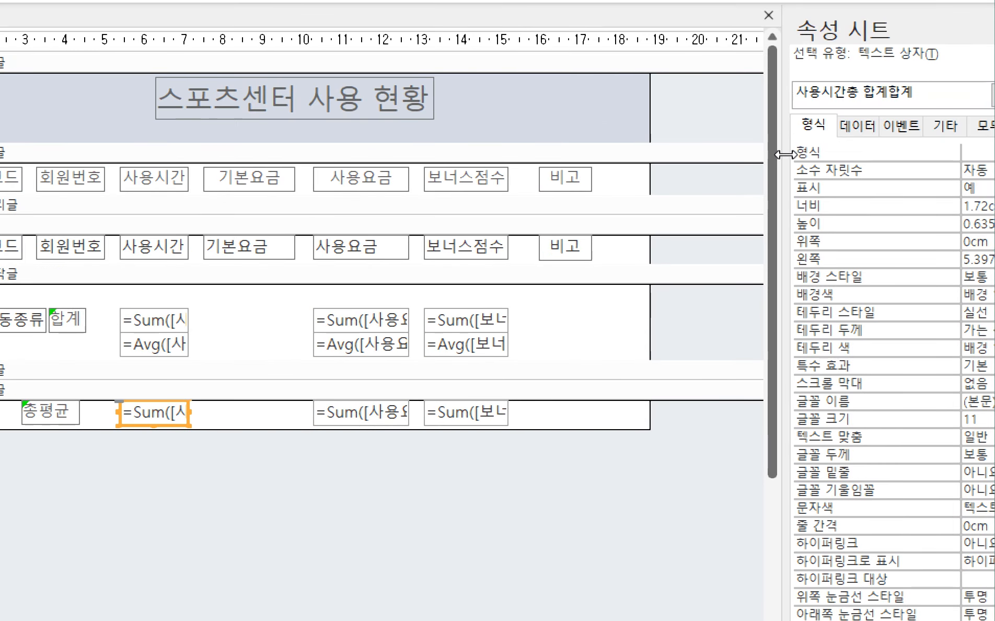
drag(783, 118, 654, 159)
click(729, 125)
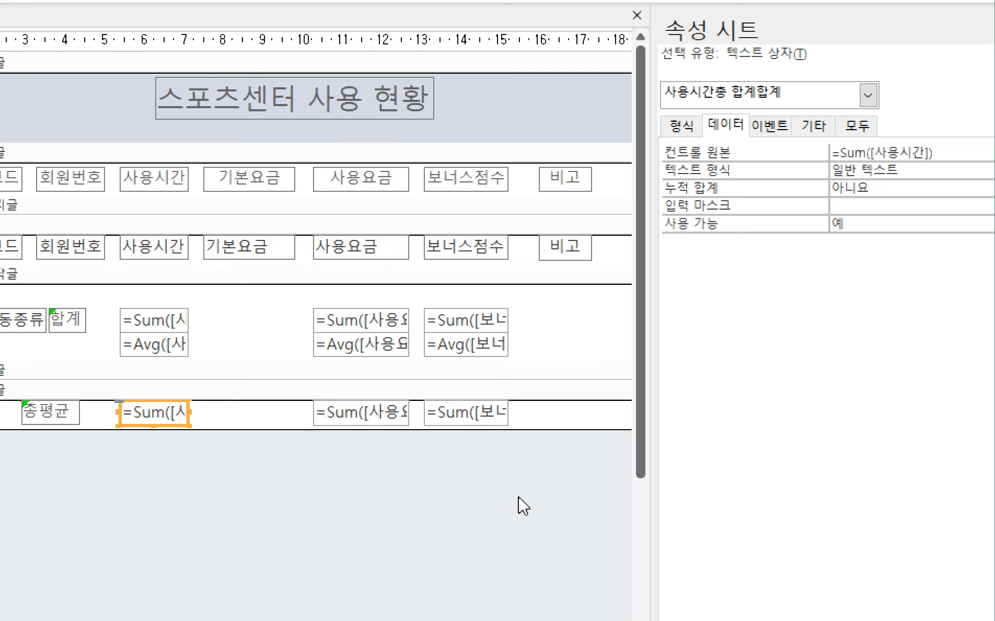
- Delete the three Avg text boxes for 사용시간, 사용요금 and 보너스점수 from the 운동종류 group footer
drag(539, 343, 149, 352)
click(211, 395)
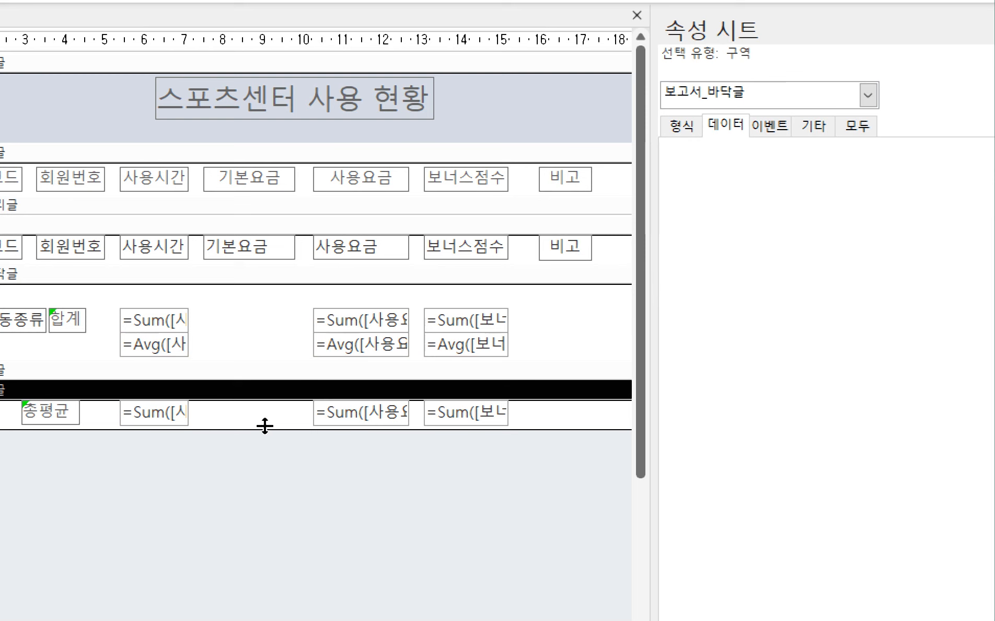
click(166, 414)
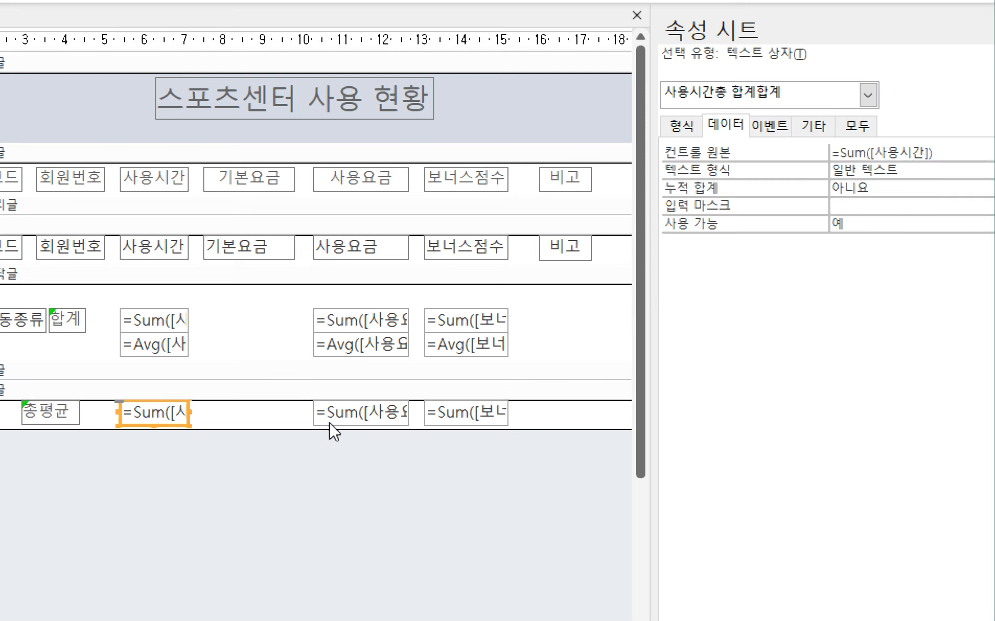
click(387, 410)
click(447, 420)
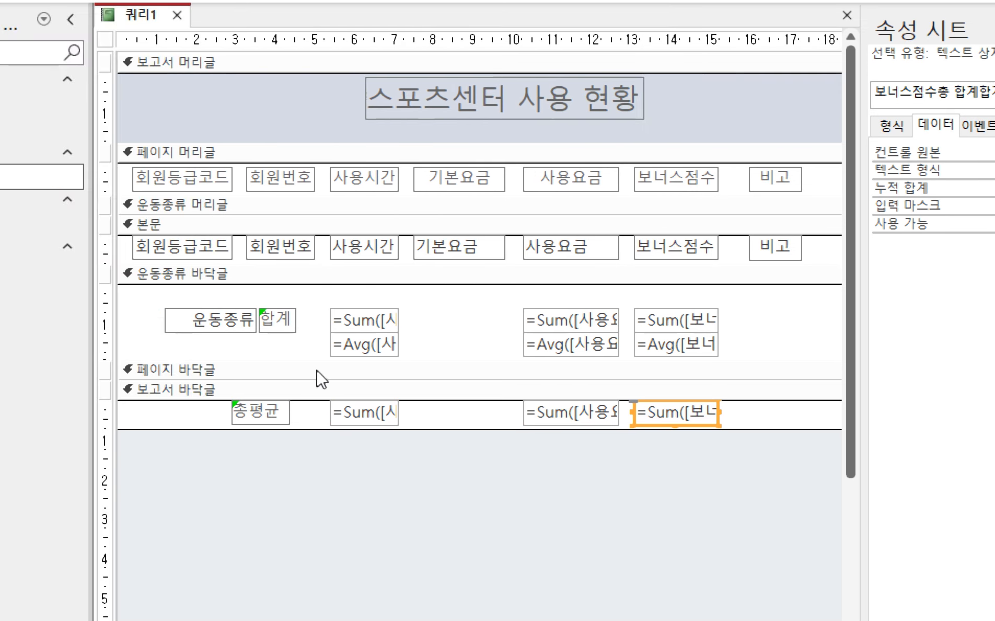
drag(314, 349, 767, 368)
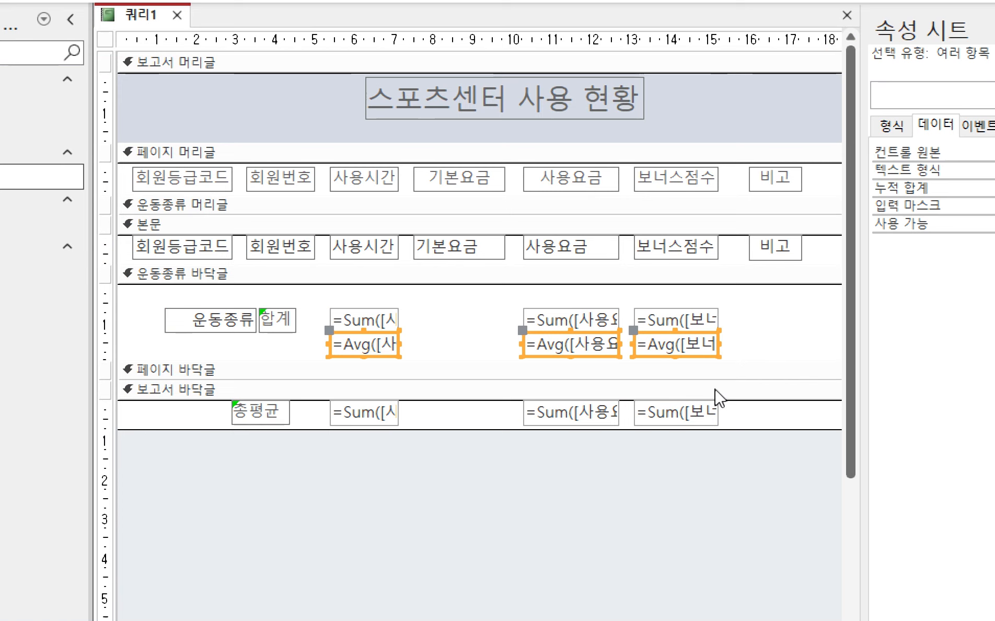
key(Delete)
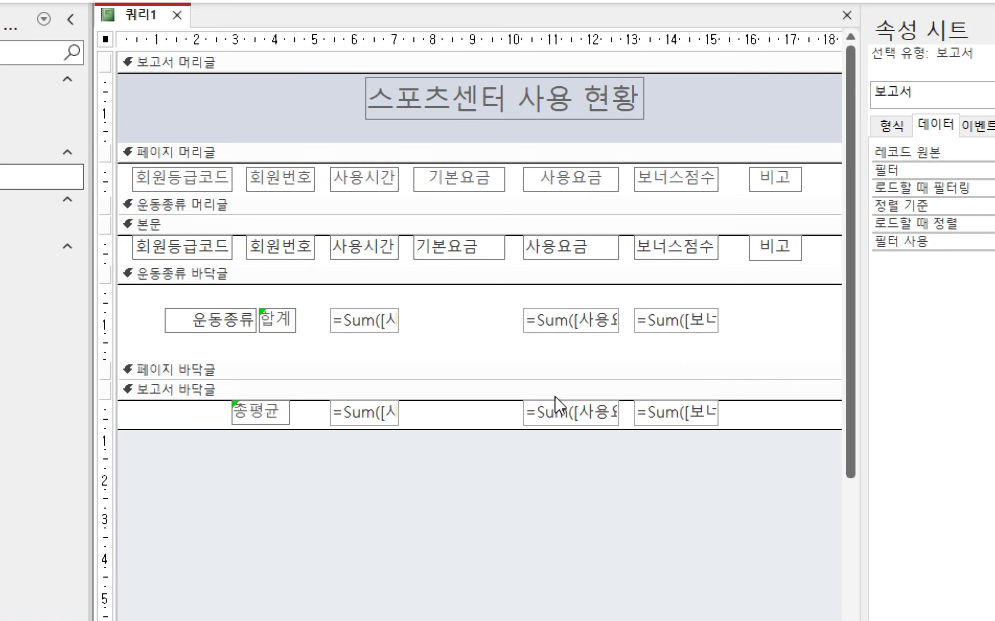
- Set the control source of the report footer's 사용시간 box to =AVG([사용시간])
click(372, 418)
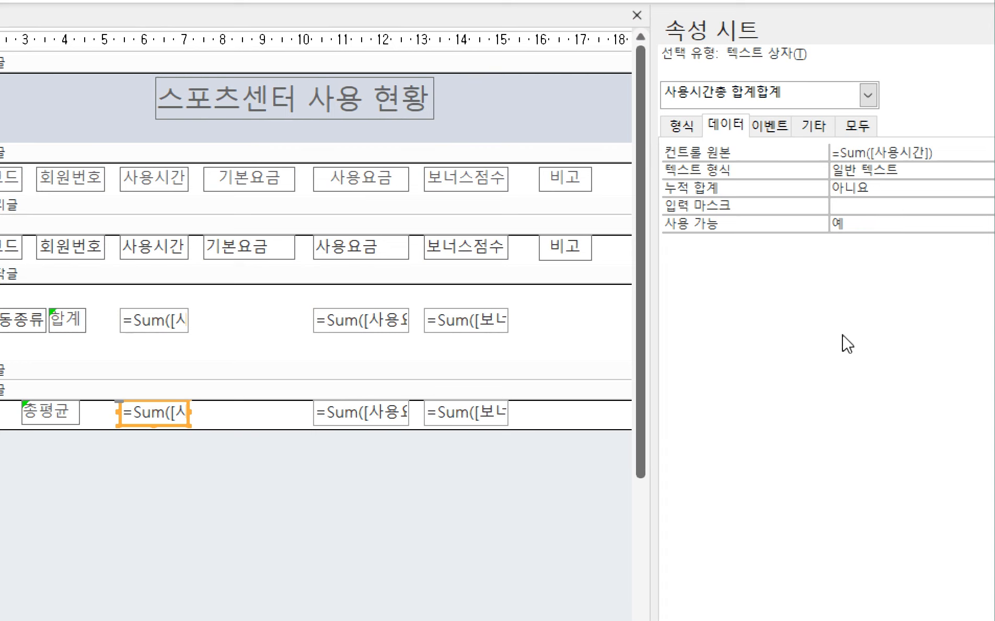
key(BackSpace)
key(BackSpace)
key(BackSpace)
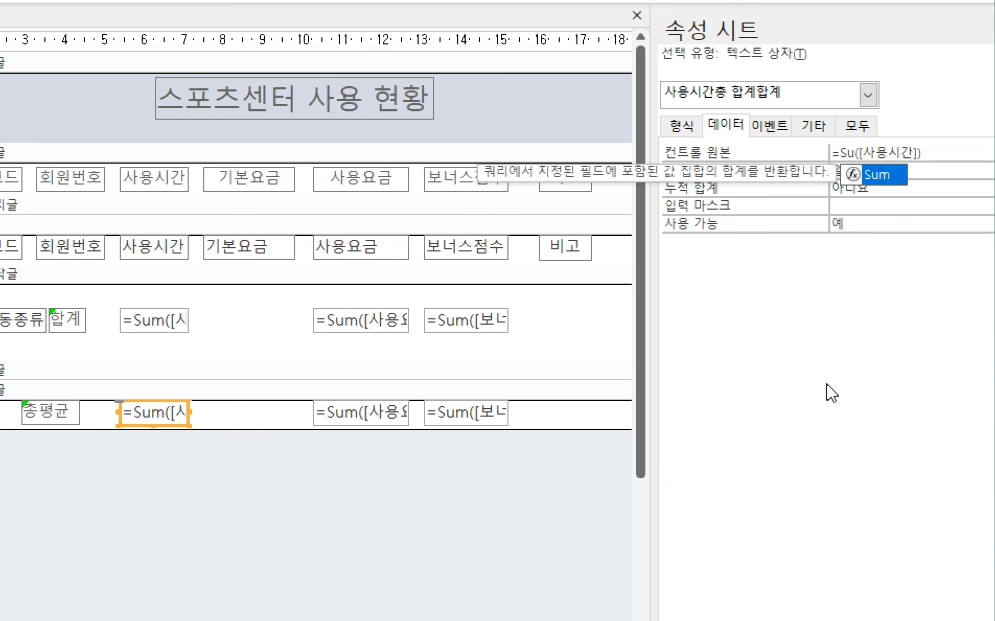
text(ㅁ)
key(BackSpace)
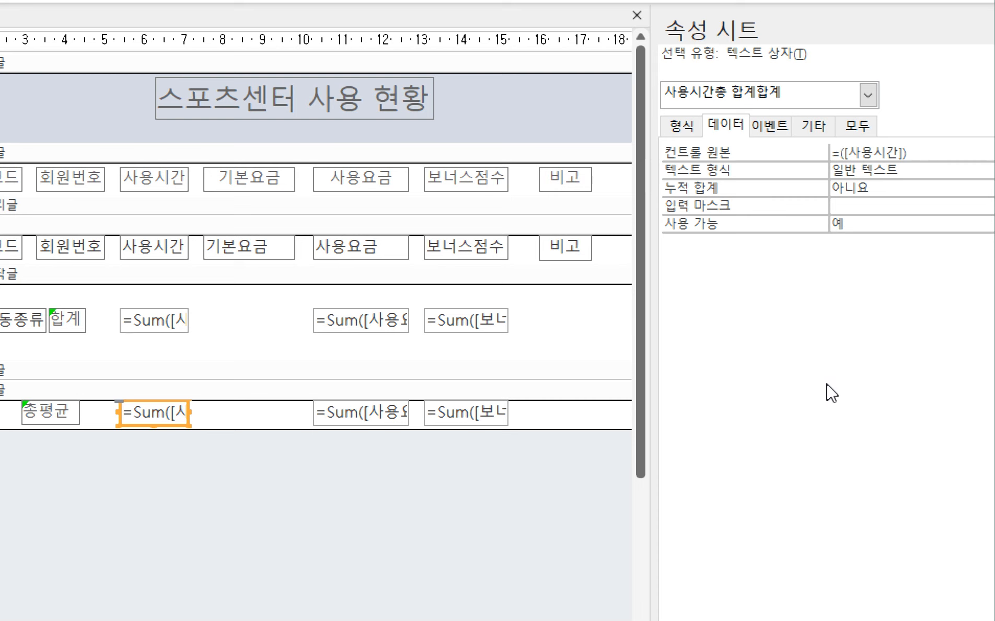
text(AVG)
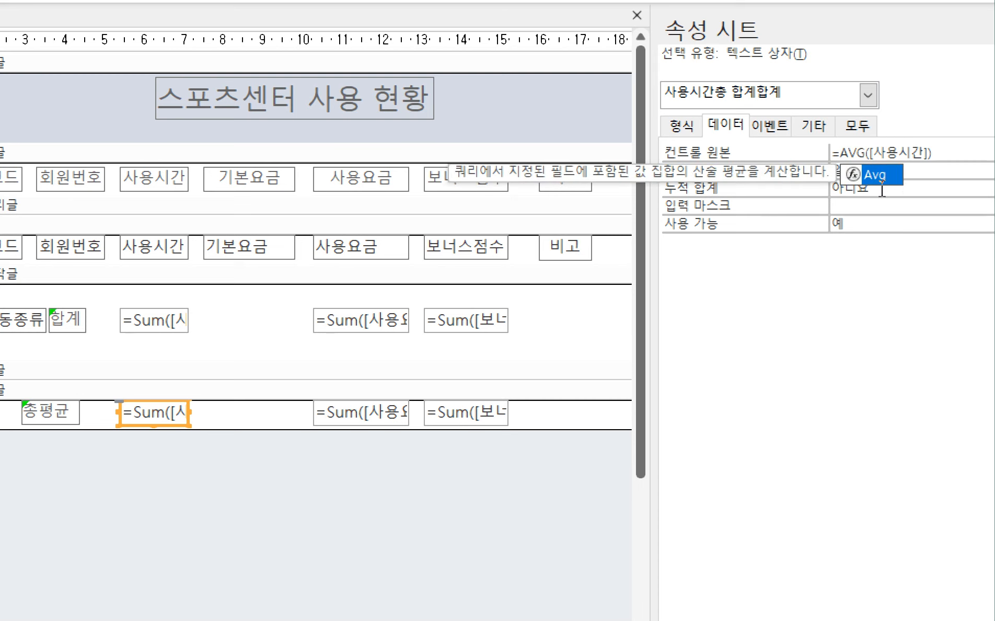
key(Escape)
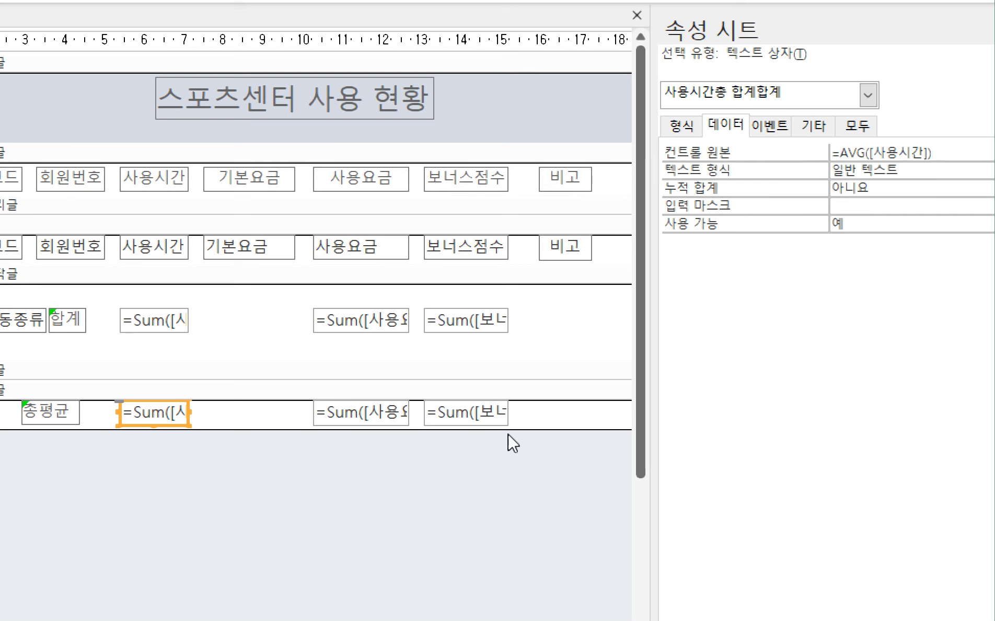
click(483, 542)
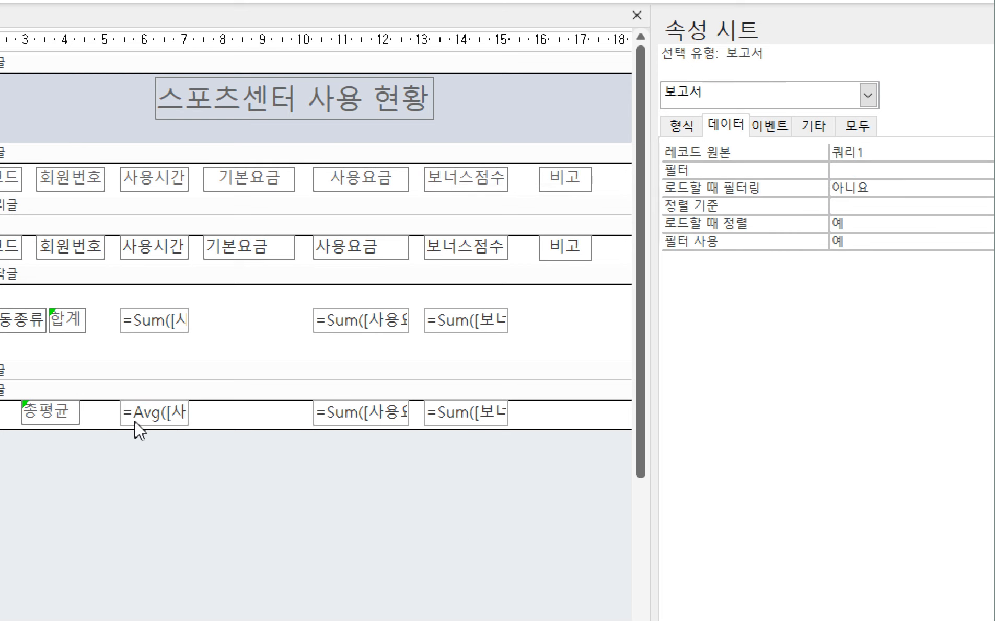
- Set the control source of the report footer's 사용요금 box to =AVG([사용요금])
click(367, 422)
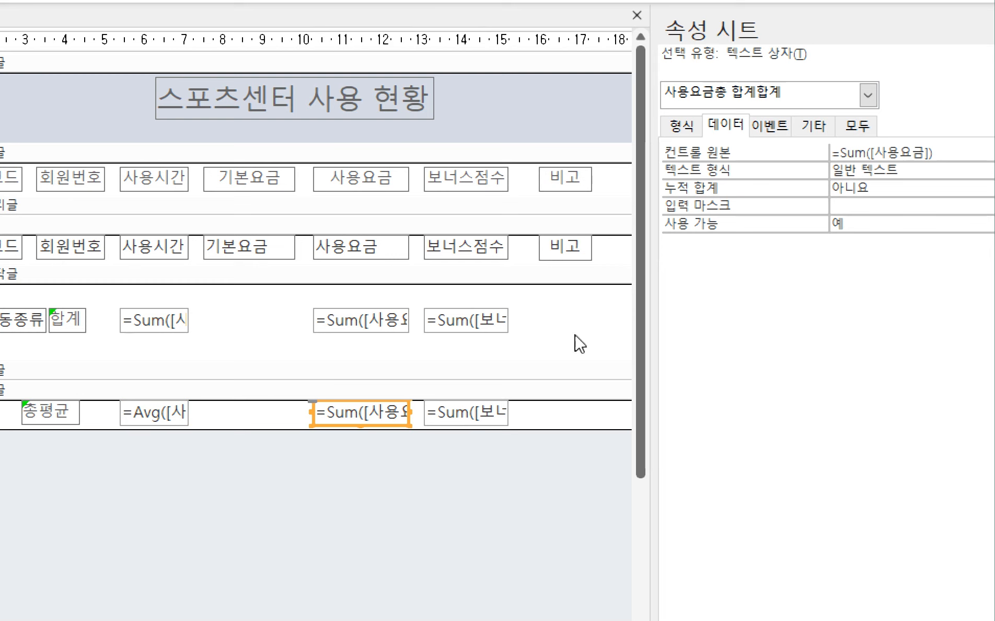
key(BackSpace)
key(BackSpace)
key(BackSpace)
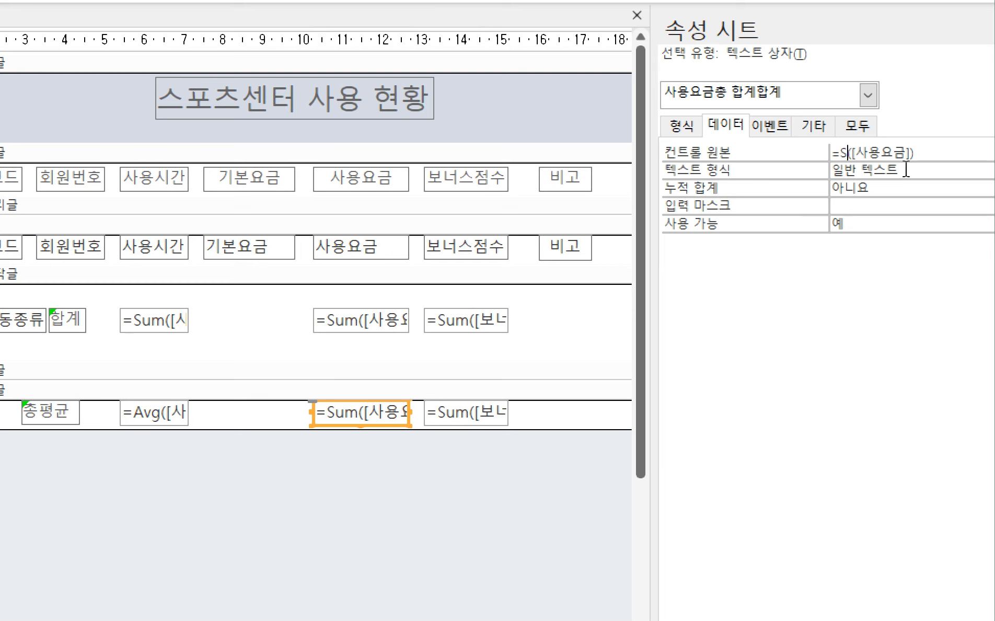
text(AVG)
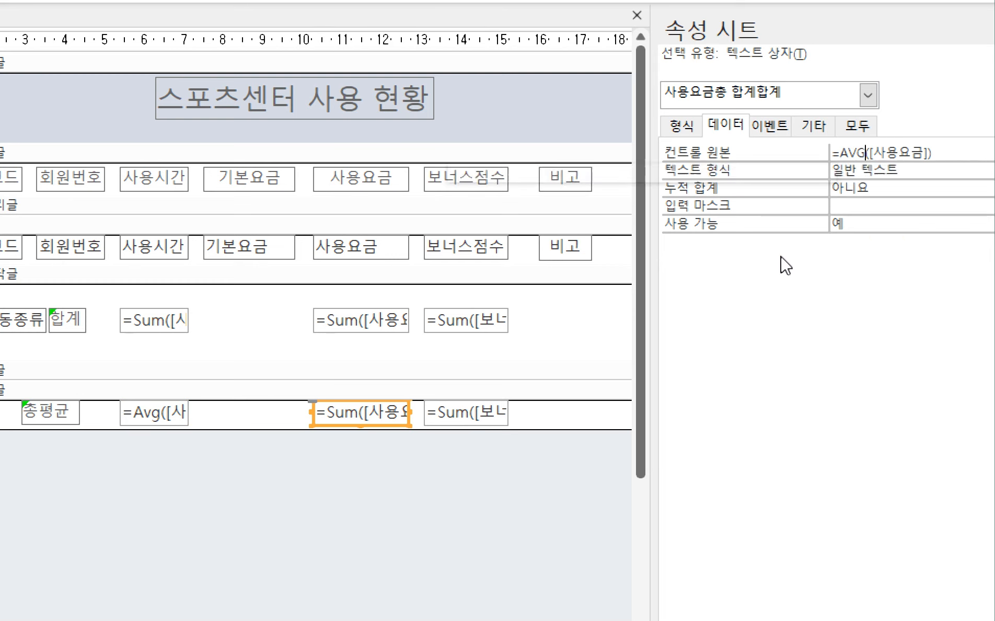
click(473, 466)
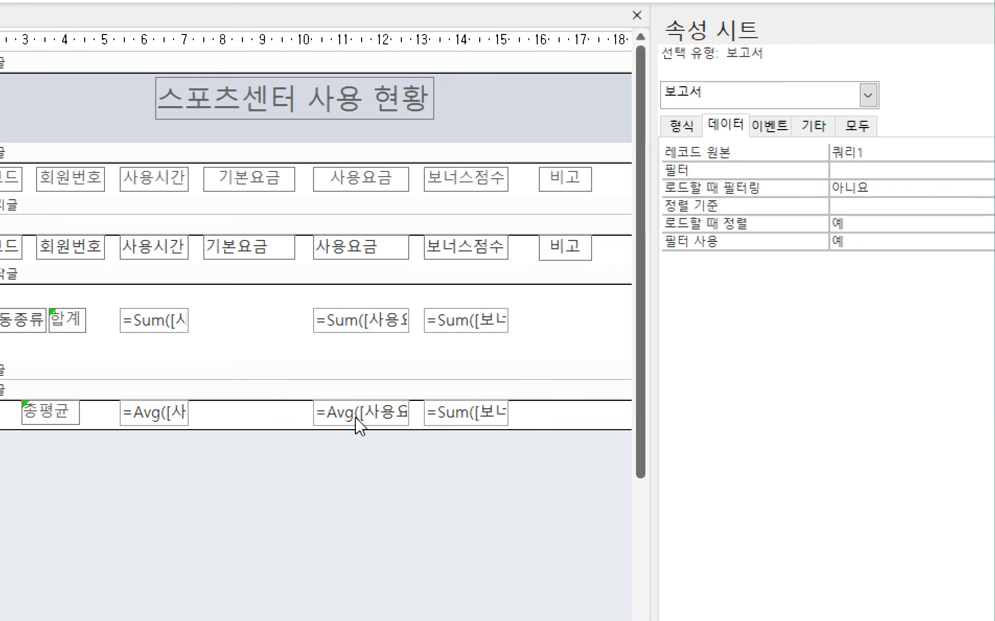
- Set the control source of the report footer's 보너스점수 box to =AVG([보너스점수])
click(448, 419)
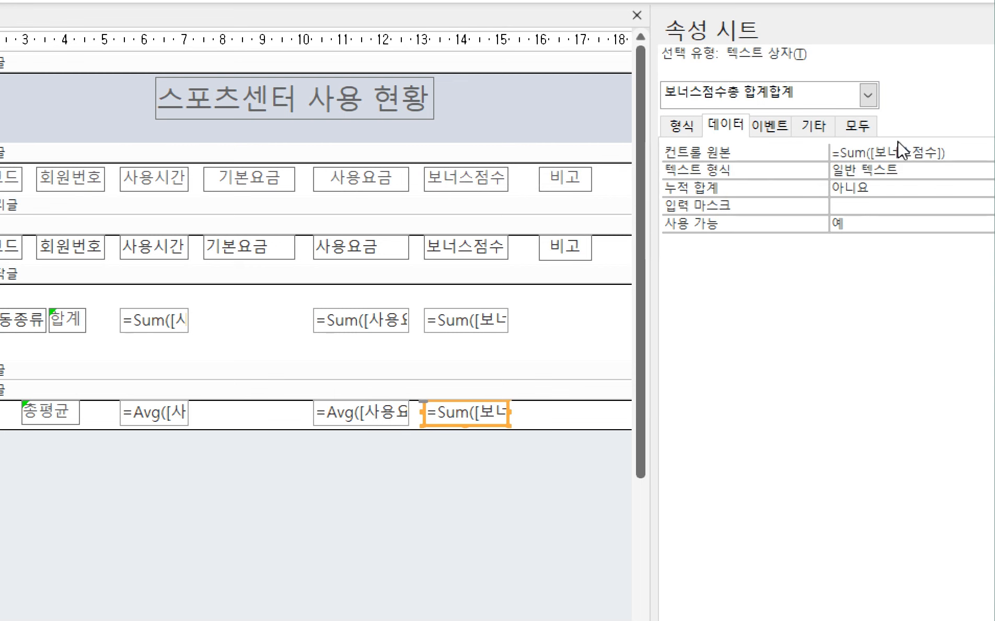
key(BackSpace)
key(BackSpace)
key(BackSpace)
text(AV)
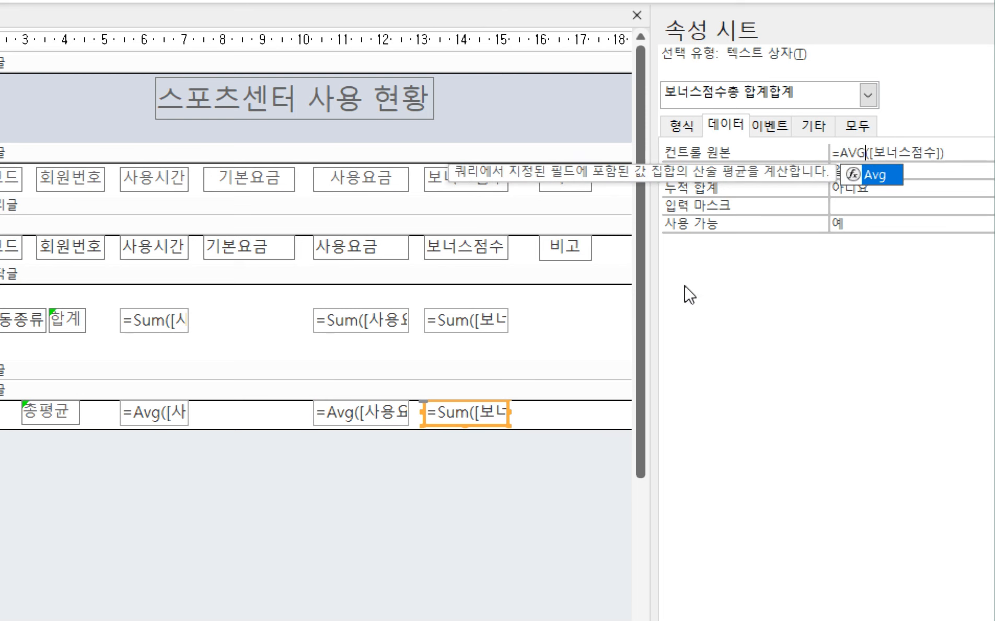
text(G)
click(537, 470)
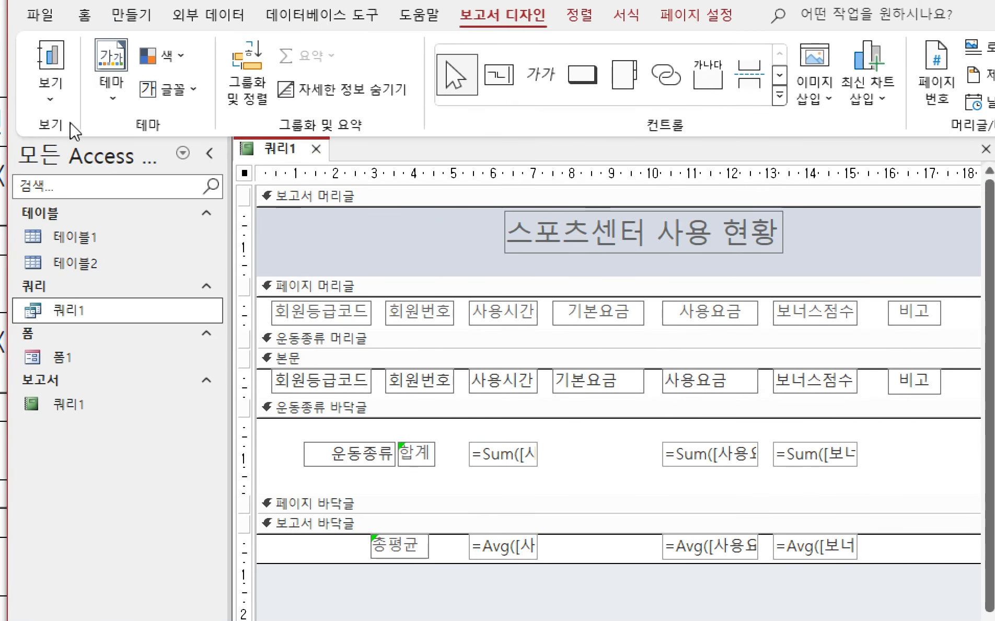
- Show the report in Report View and check the group total rows and the 총평균 row
click(68, 108)
click(89, 139)
scroll(807, 472, down, 5)
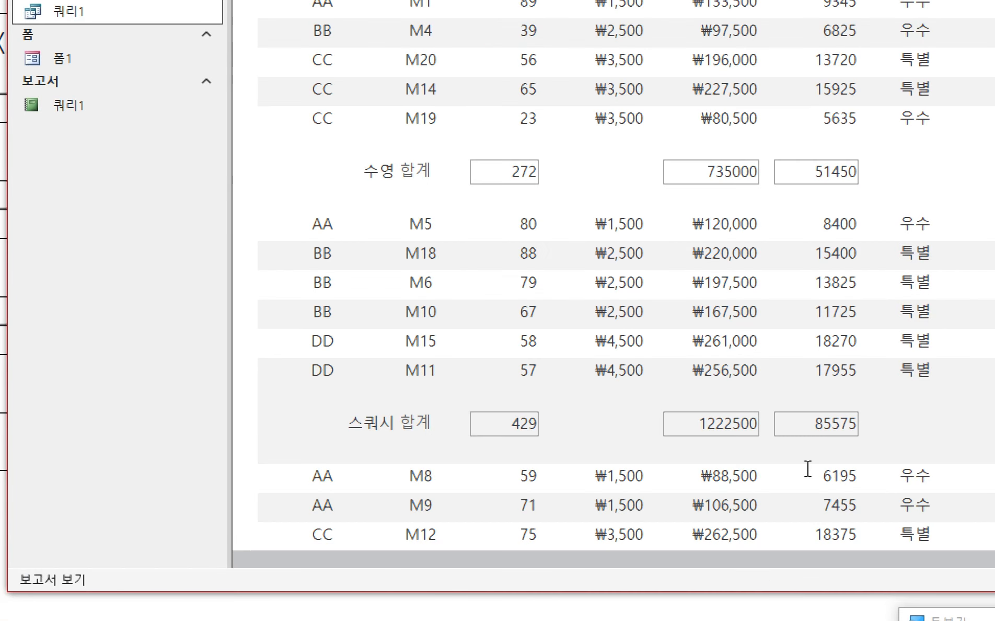
scroll(835, 461, down, 5)
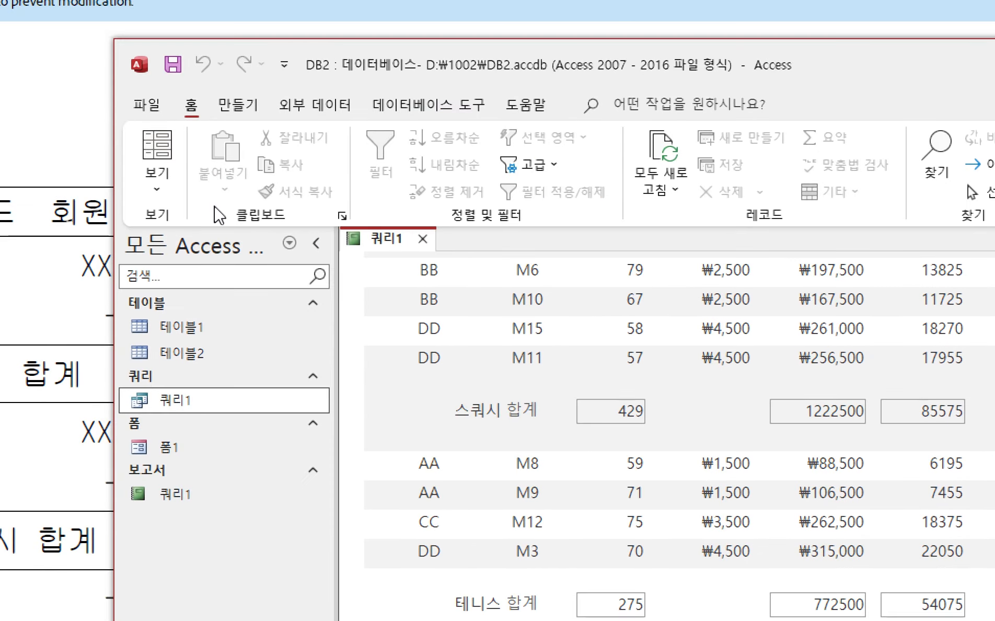
- Inspect the 운동종류 group footer in Design View, then recheck the total rows' layout in Report View
click(157, 180)
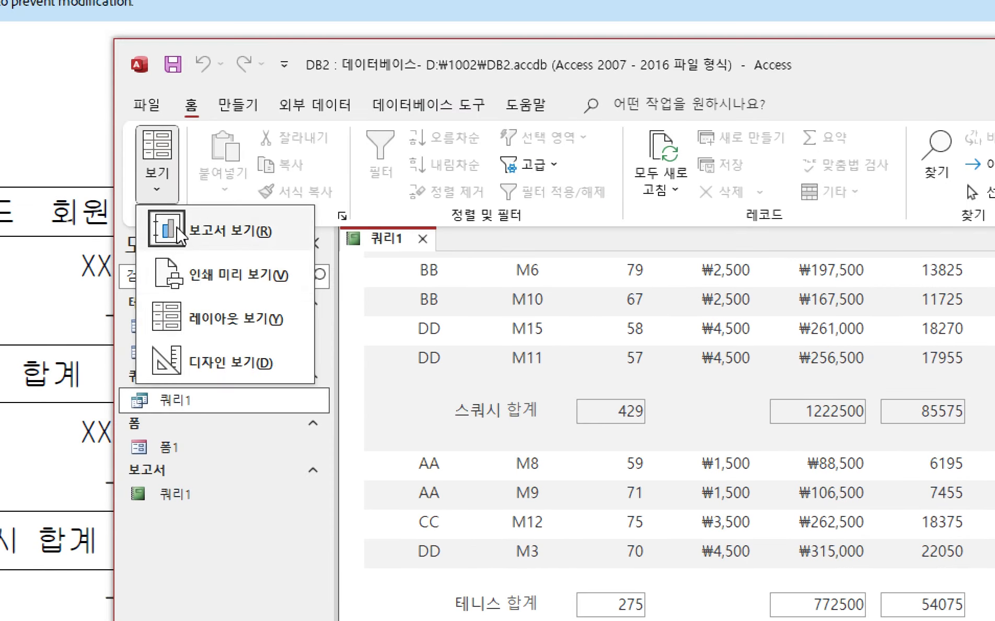
click(233, 368)
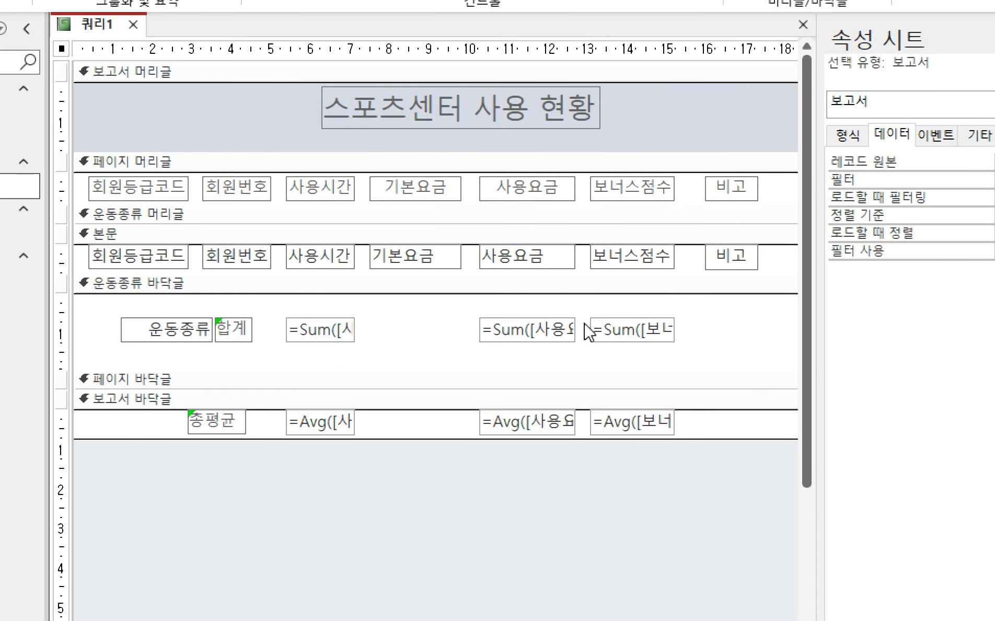
drag(730, 343, 729, 343)
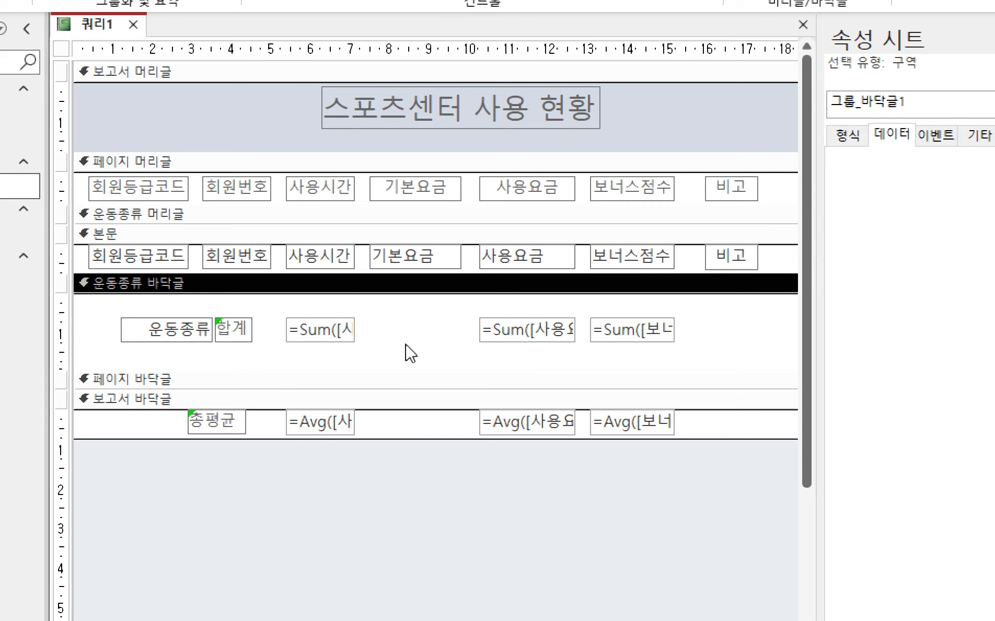
click(427, 342)
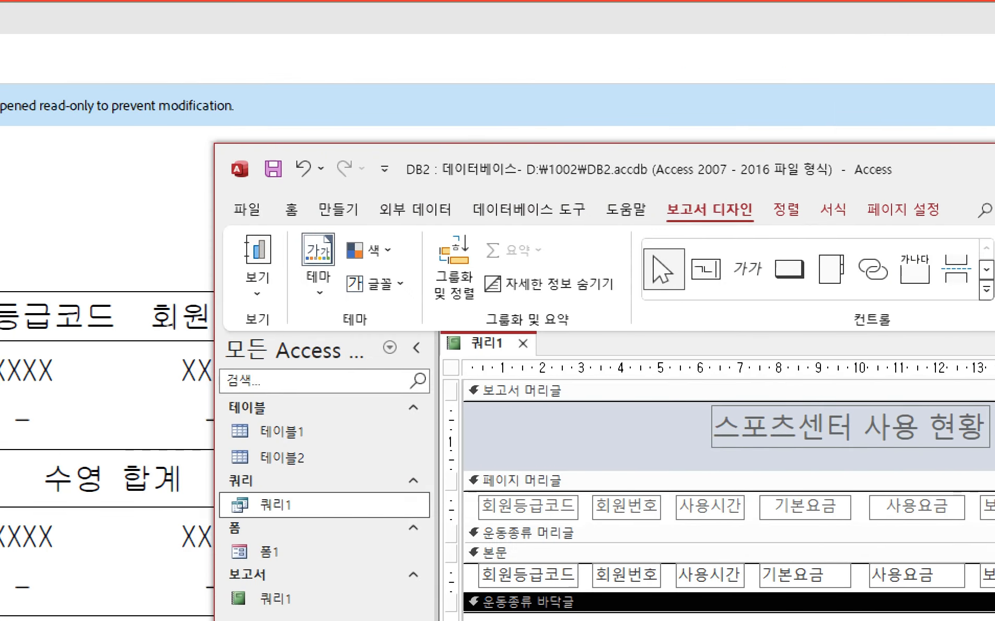
click(257, 289)
click(293, 334)
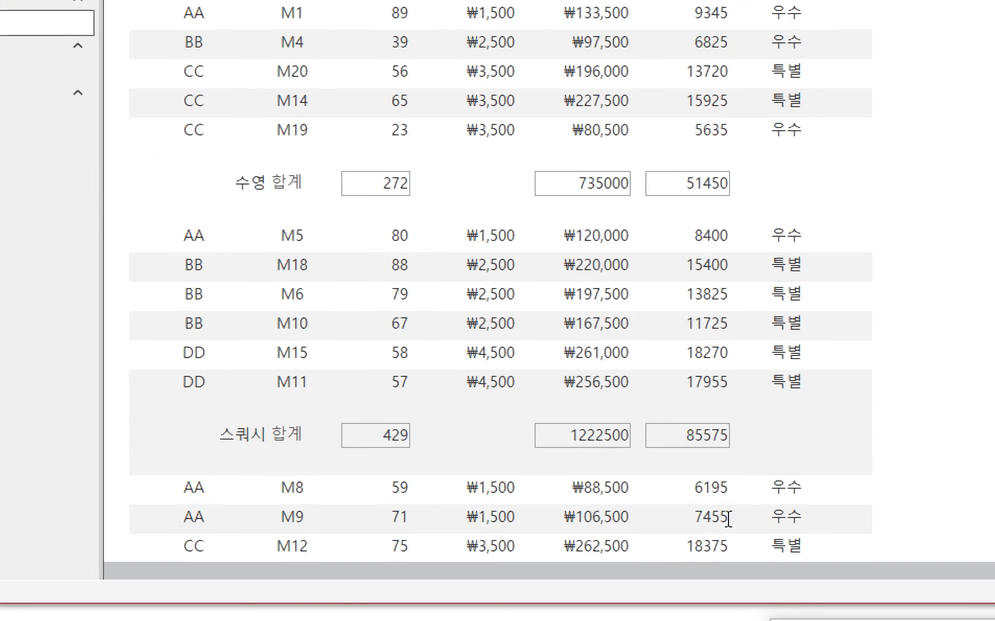
scroll(711, 504, down, 3)
scroll(690, 494, down, 3)
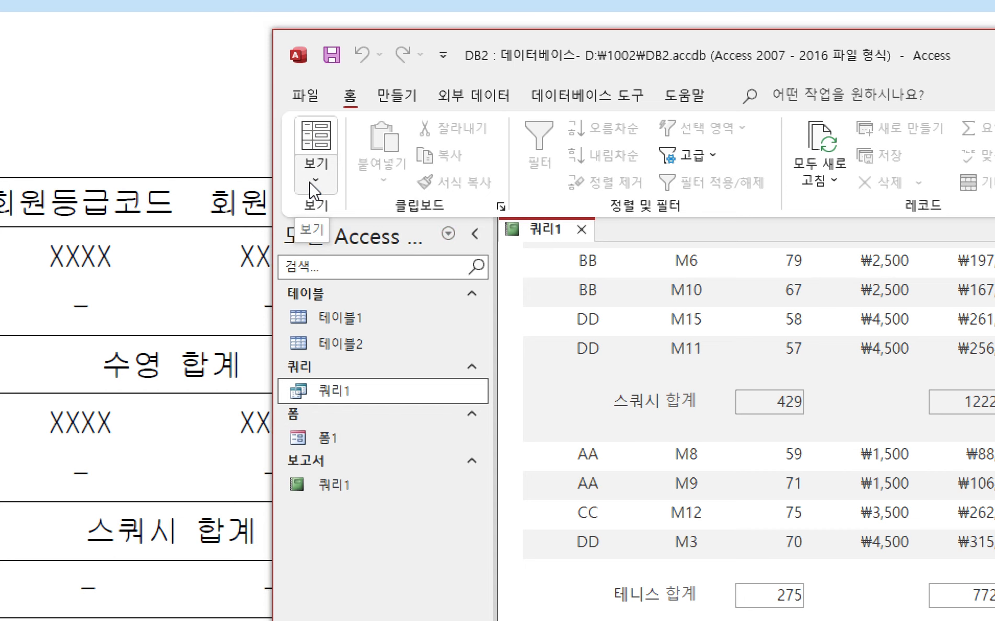
- In Design View, set the border style of the group footer's Sum boxes and the report footer's Avg boxes to 투명
click(314, 181)
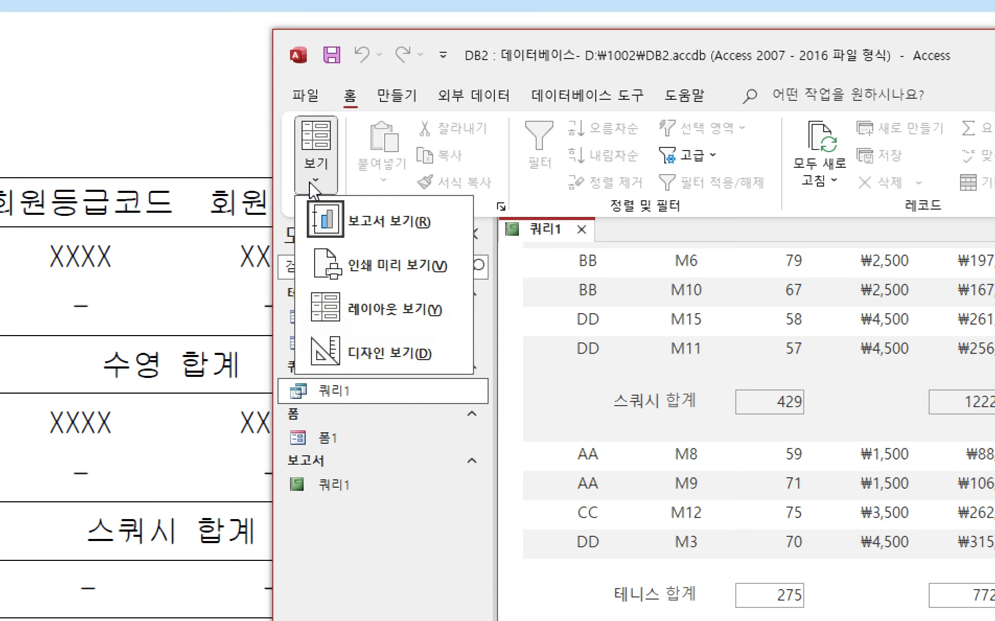
click(375, 360)
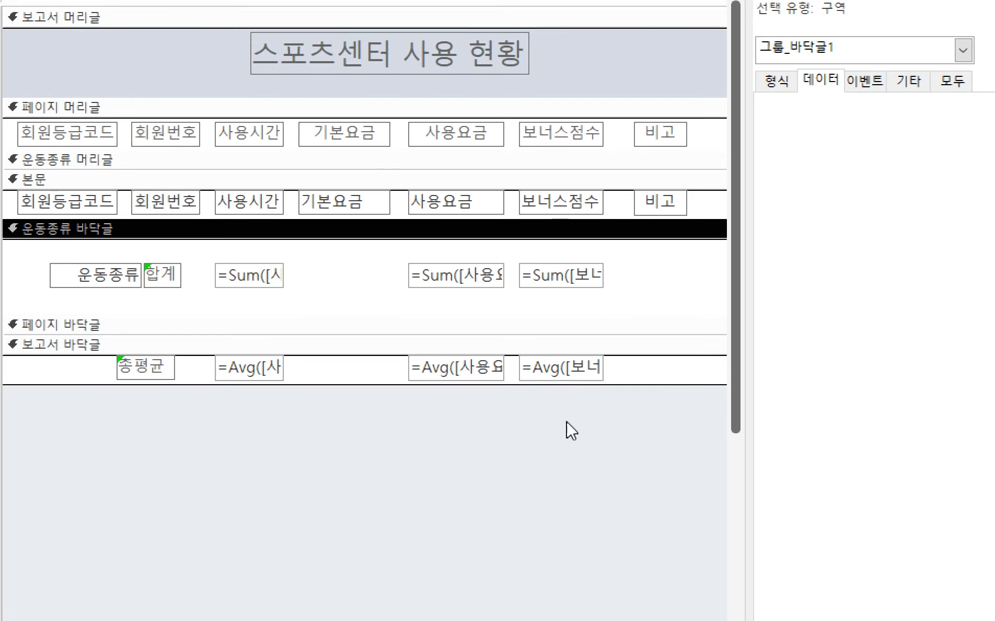
drag(611, 466, 214, 257)
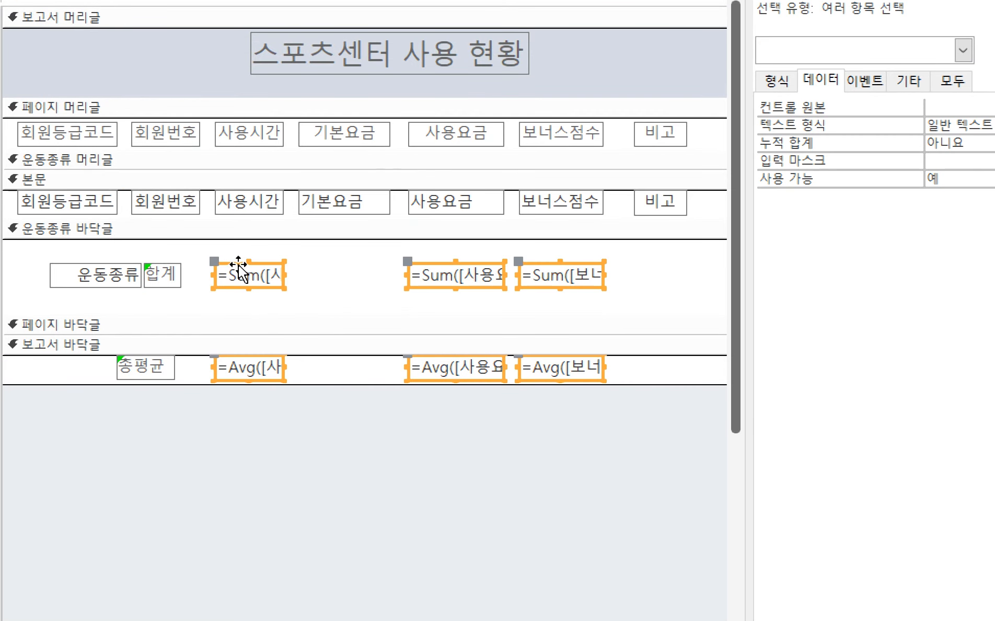
click(778, 81)
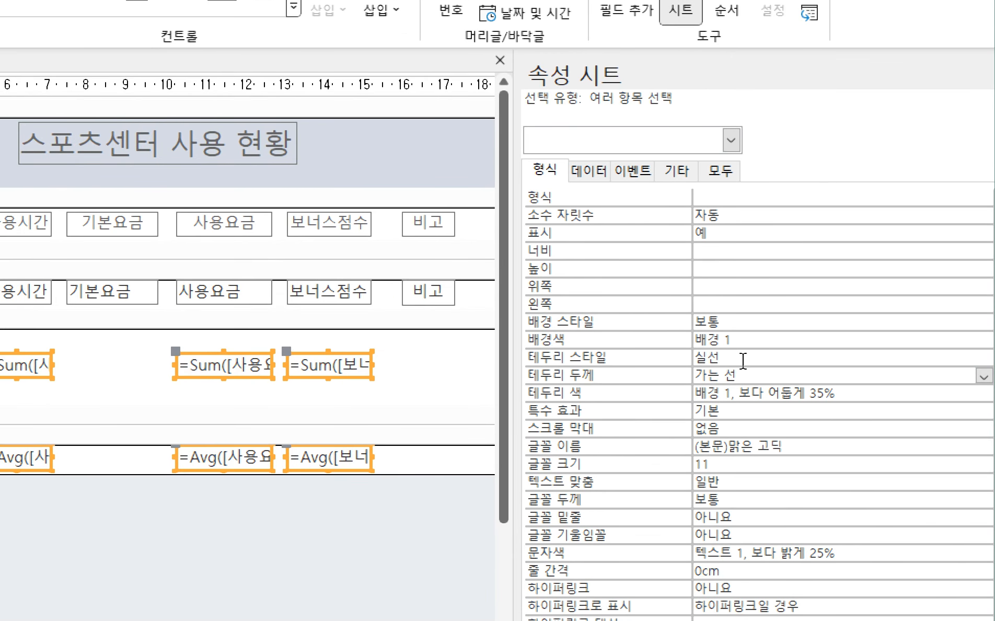
click(744, 396)
click(984, 359)
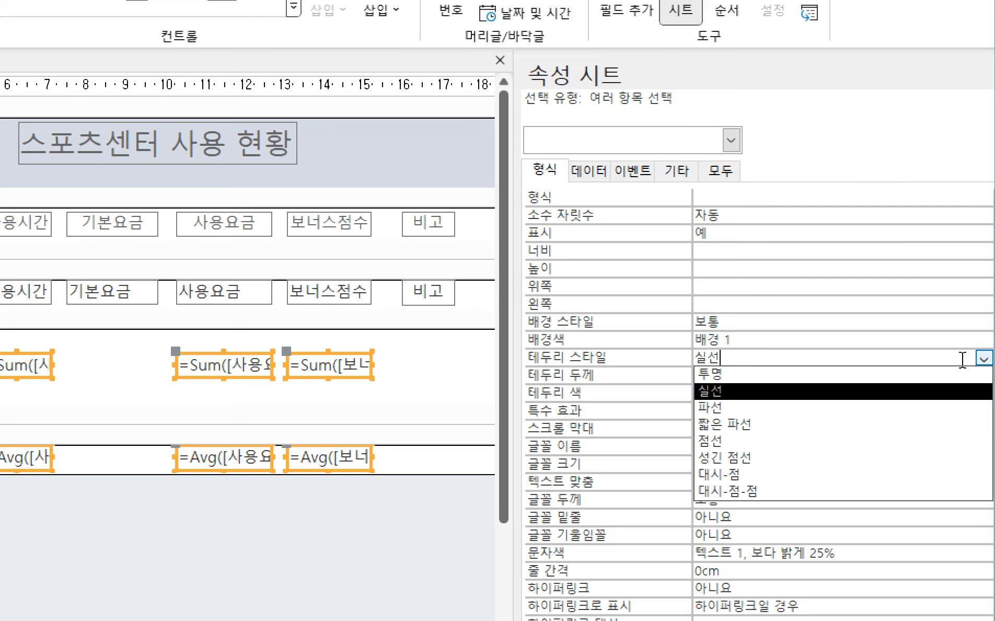
click(839, 376)
click(340, 545)
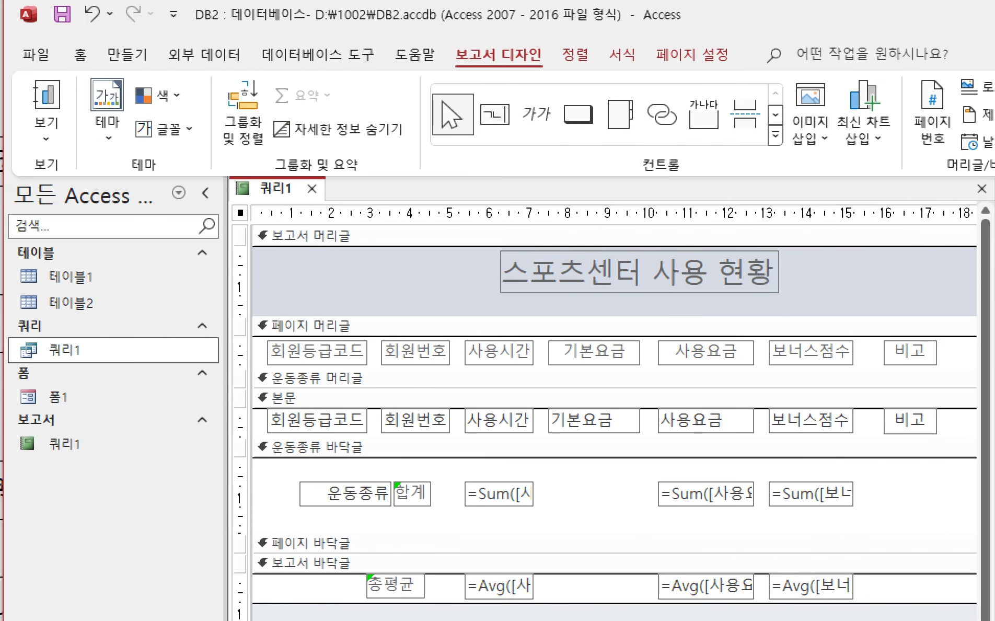
- Show the report in Report View and check the borders of the group total and 총평균 values
click(46, 131)
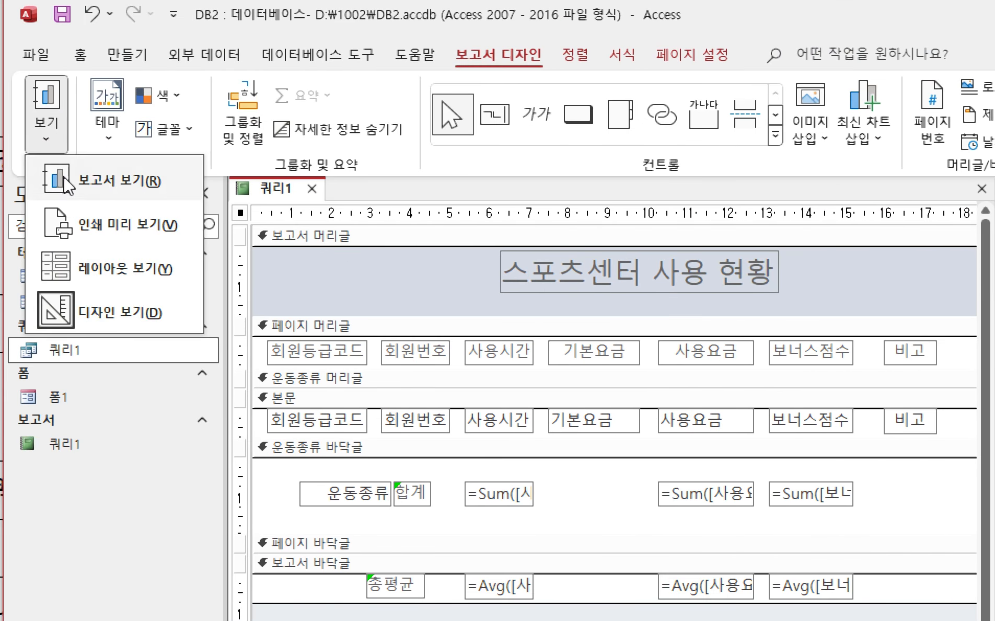
click(71, 178)
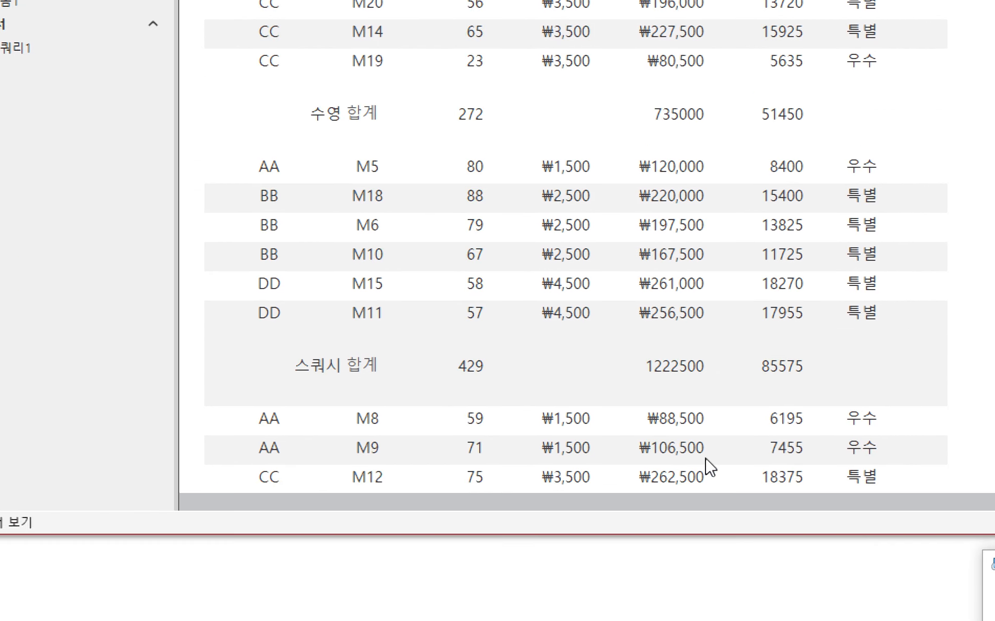
scroll(734, 608, down, 5)
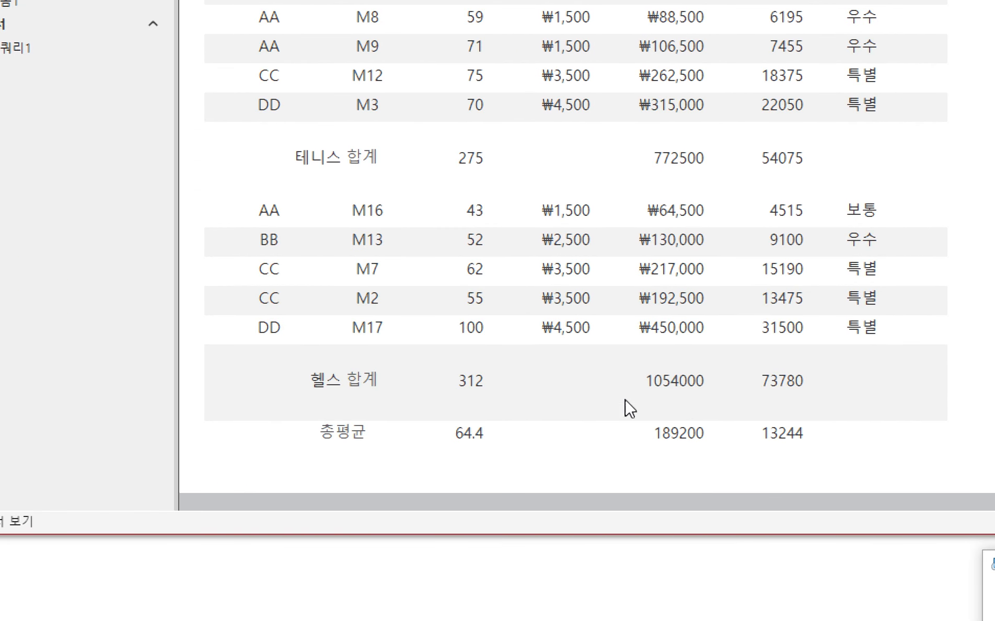
scroll(633, 408, up, 6)
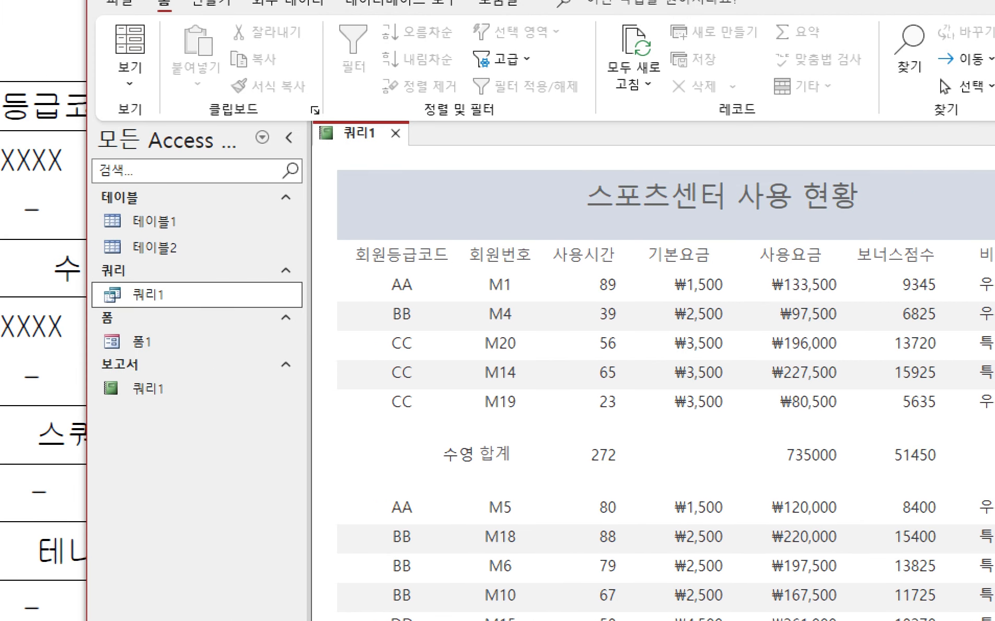
- In Layout View, fill the report header section behind the 스포츠센터 사용 현황 title with the white theme color
click(131, 78)
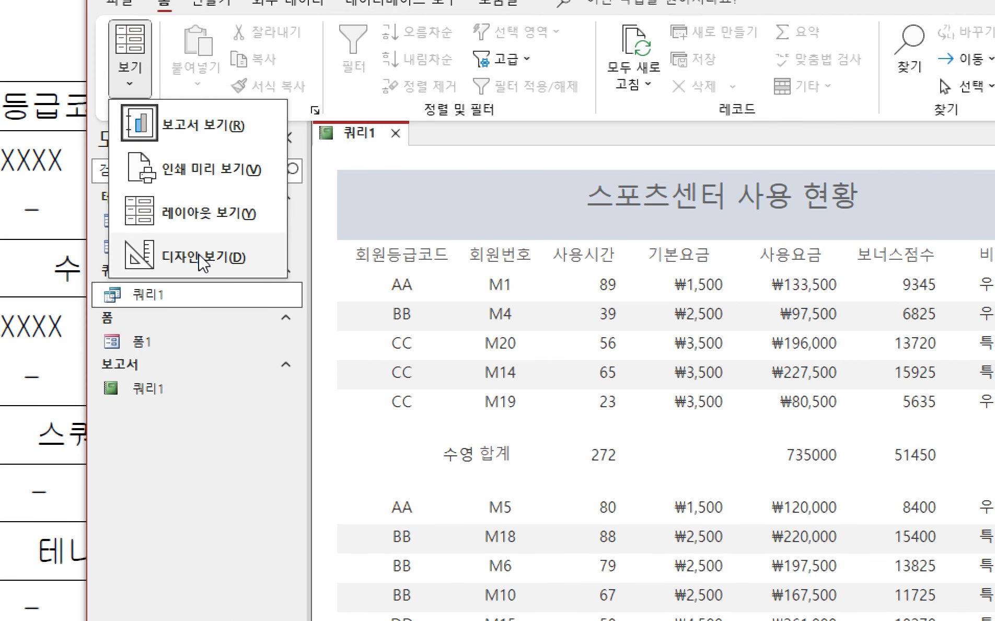
click(201, 214)
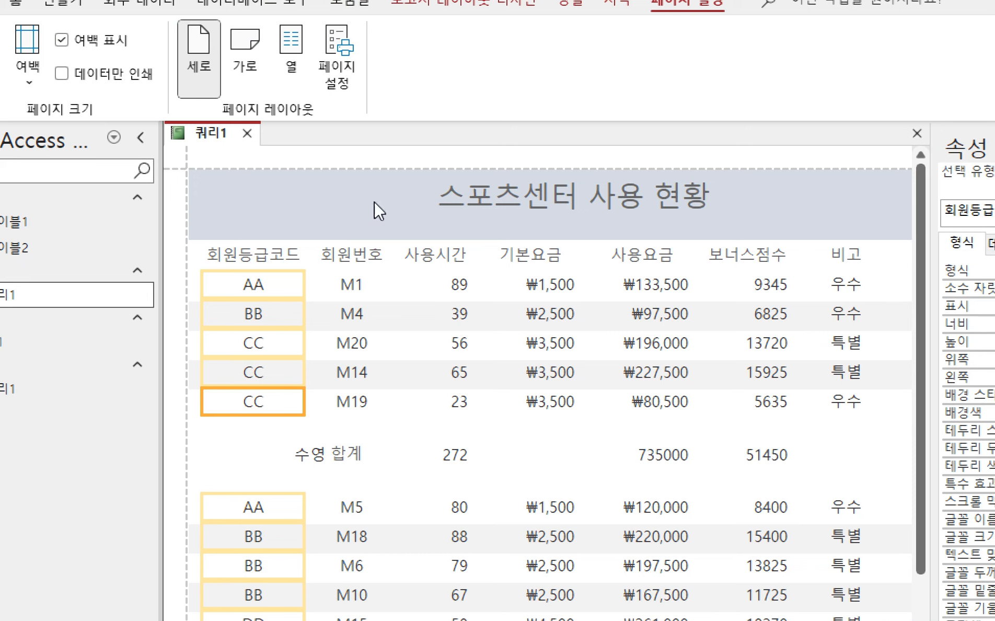
click(289, 193)
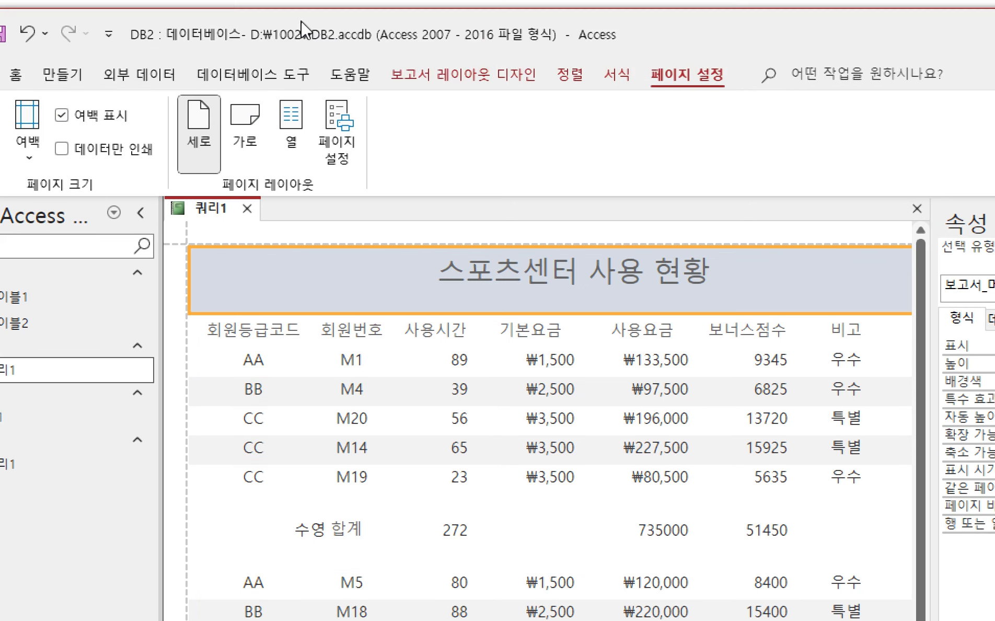
click(617, 74)
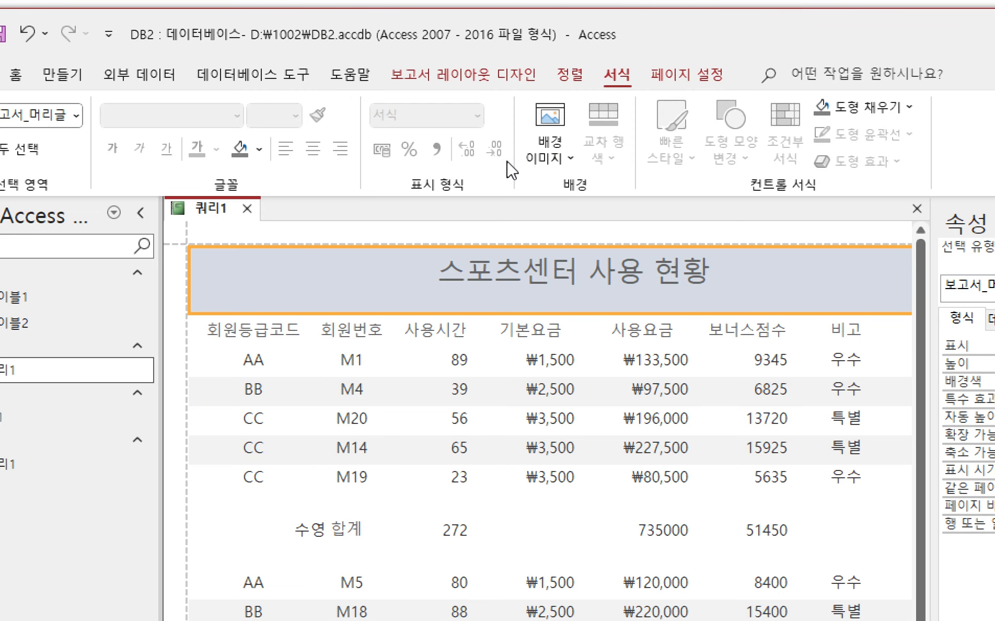
click(864, 110)
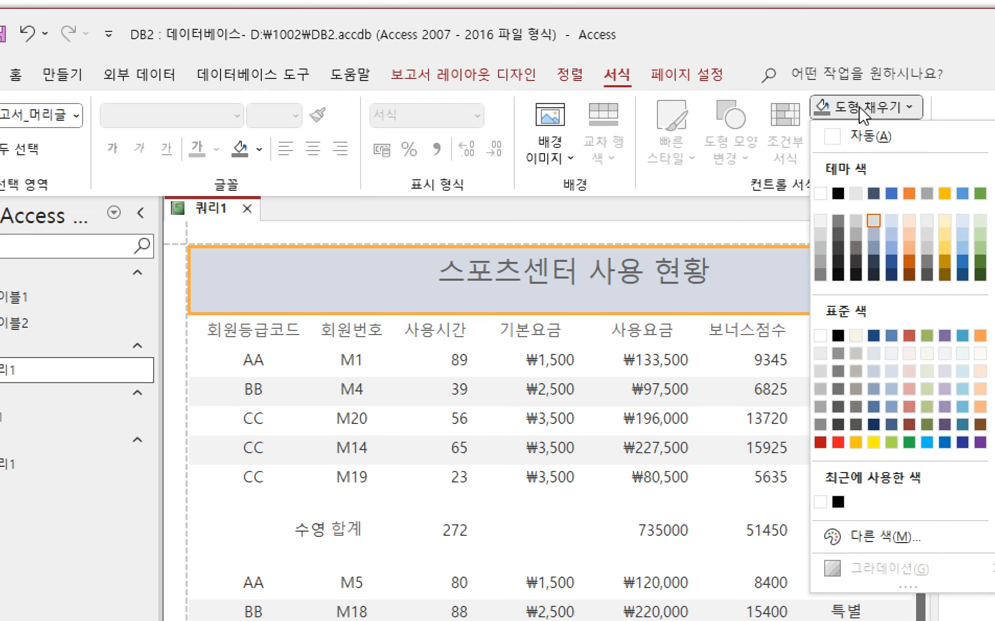
click(821, 194)
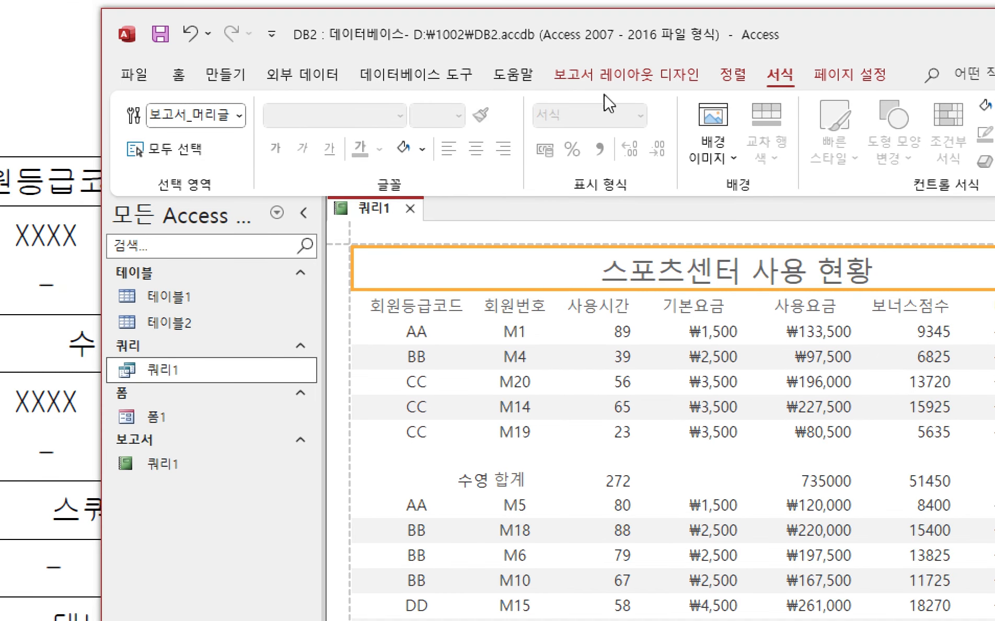
- Show the report in Report View to check the header background
click(648, 86)
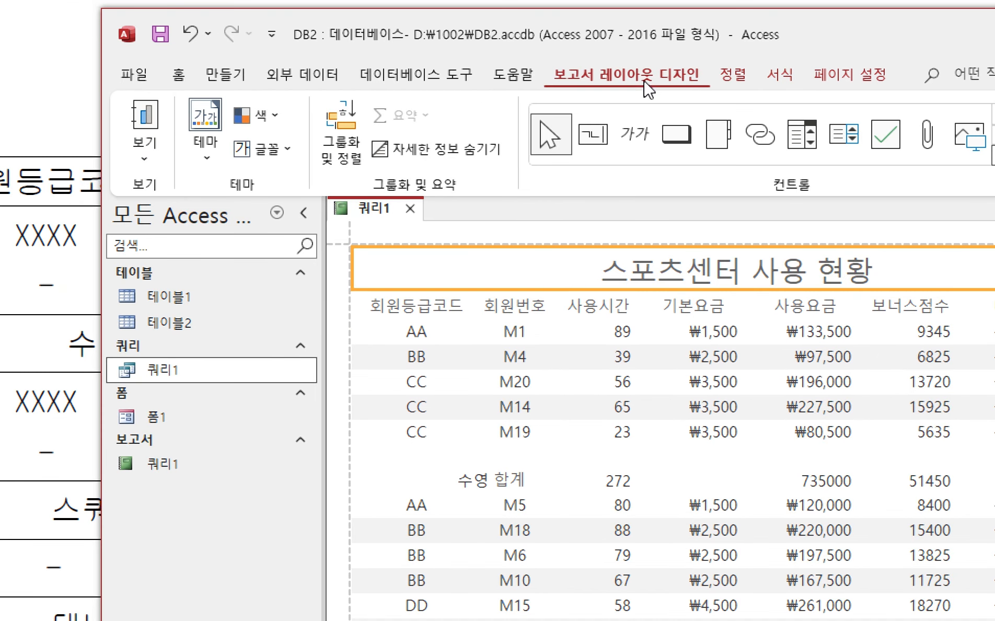
click(145, 159)
click(175, 194)
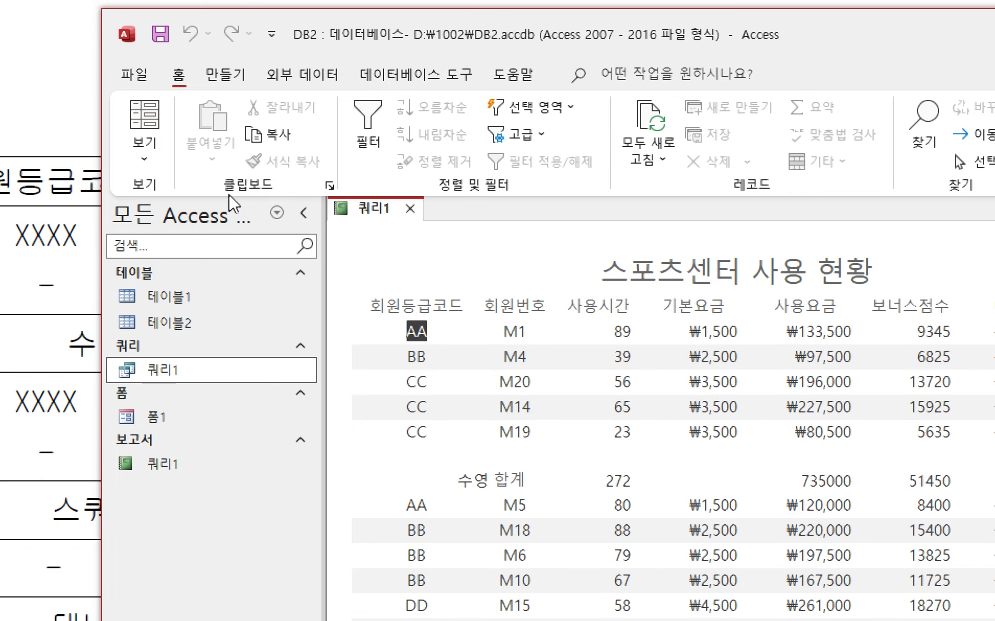
- In Design View, enlarge the report header section to about 2 cm tall to add space below the title
click(136, 151)
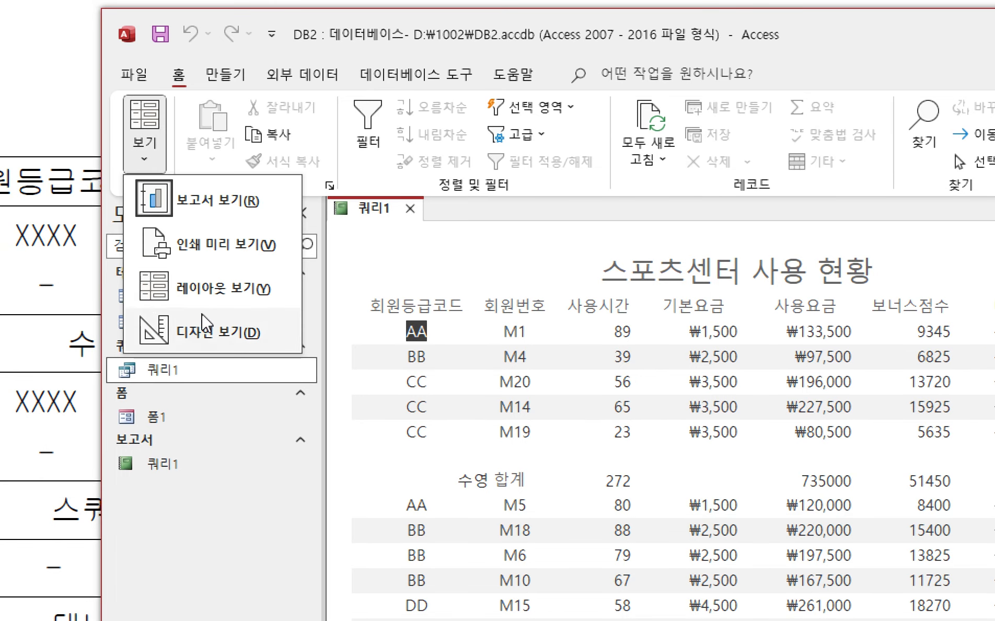
click(199, 328)
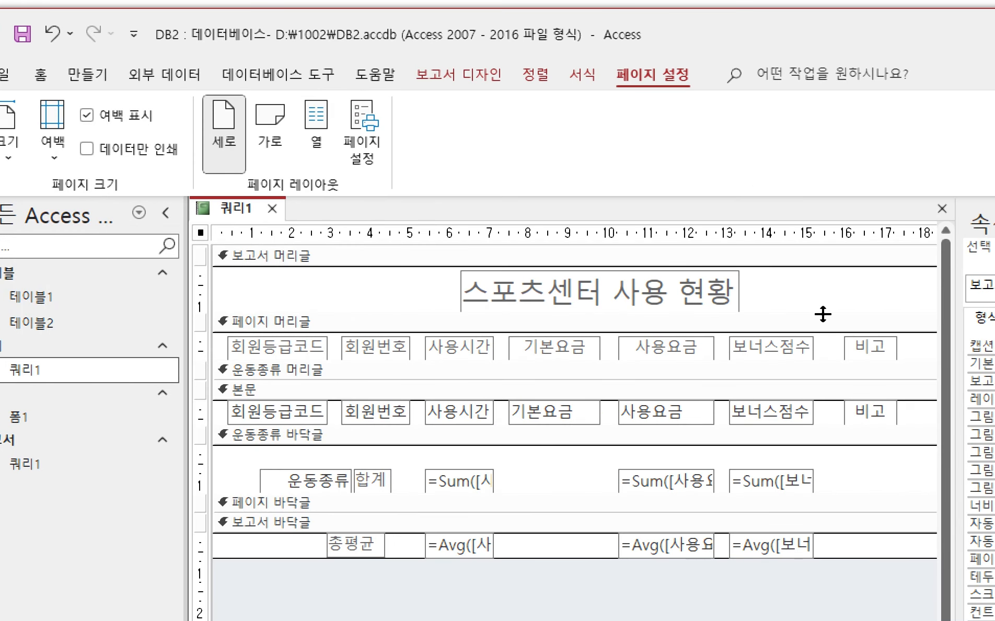
drag(823, 314, 825, 343)
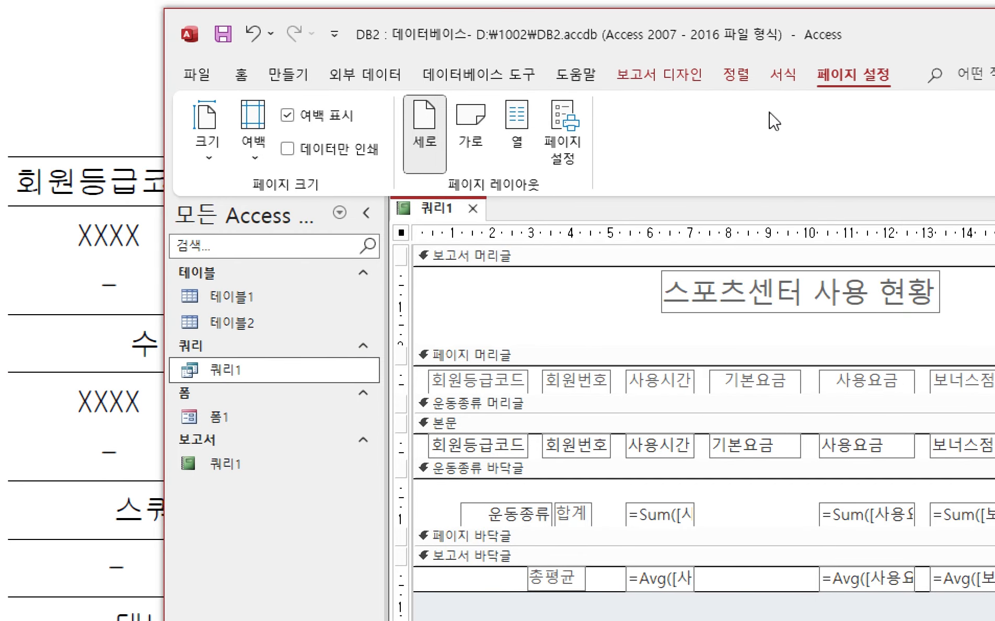
- In Layout View, set the alternate row color of the 본문 section to the white theme color
click(459, 74)
click(215, 168)
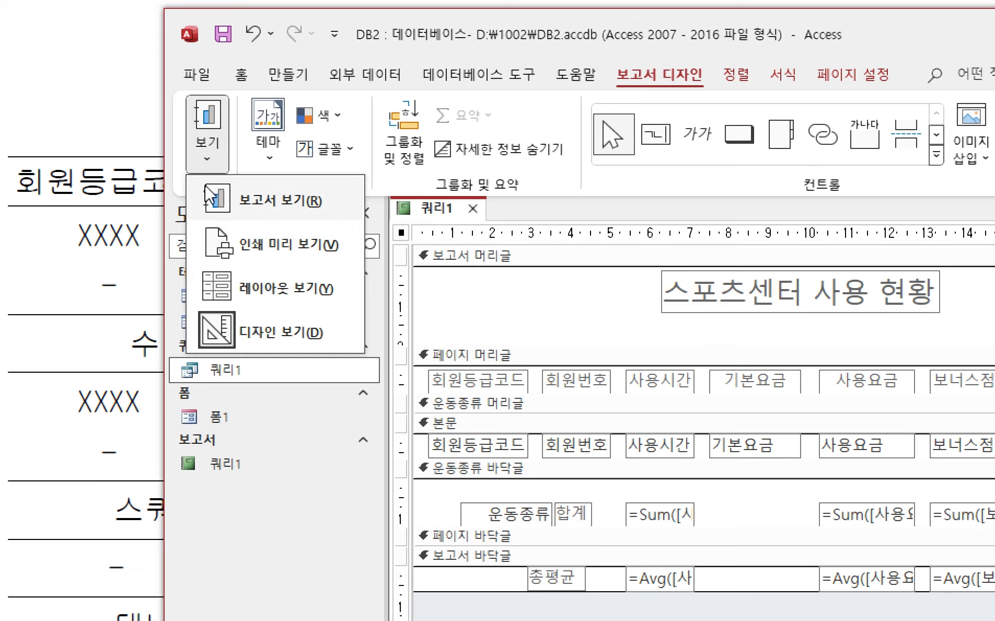
click(219, 286)
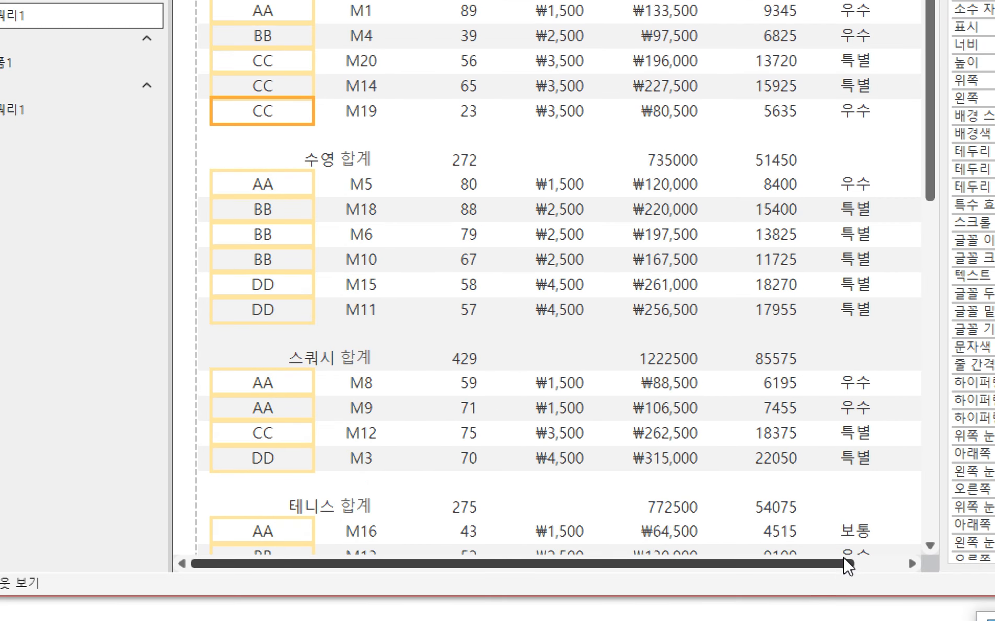
drag(831, 565, 940, 565)
click(886, 307)
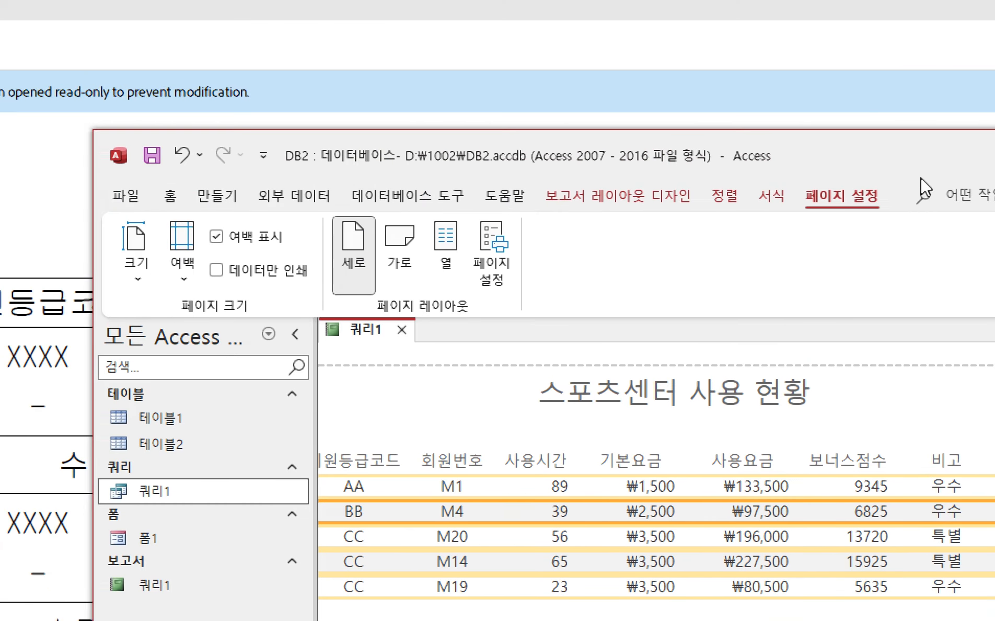
click(771, 97)
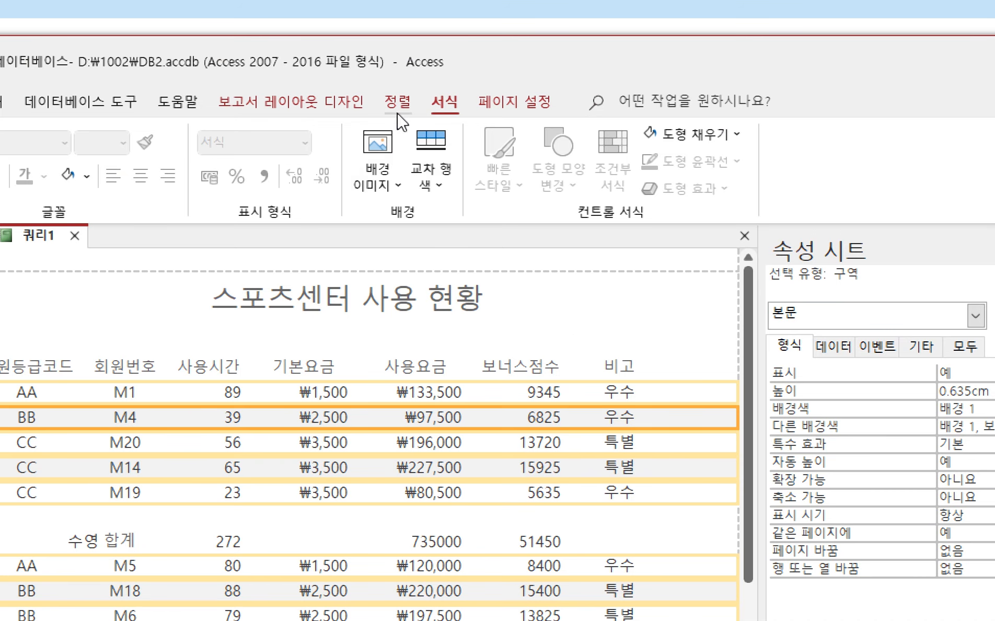
click(439, 186)
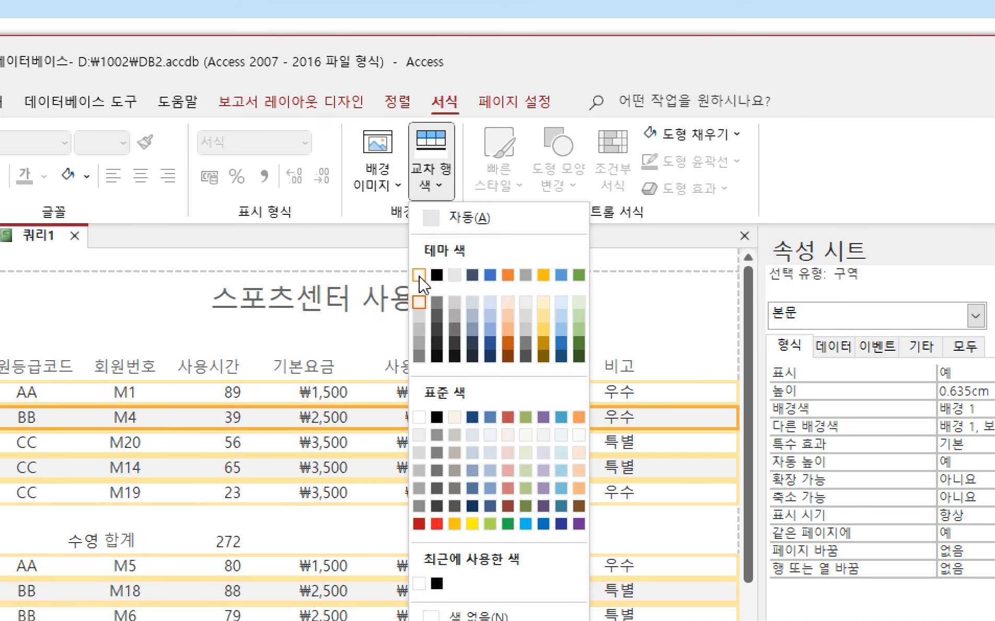
click(419, 275)
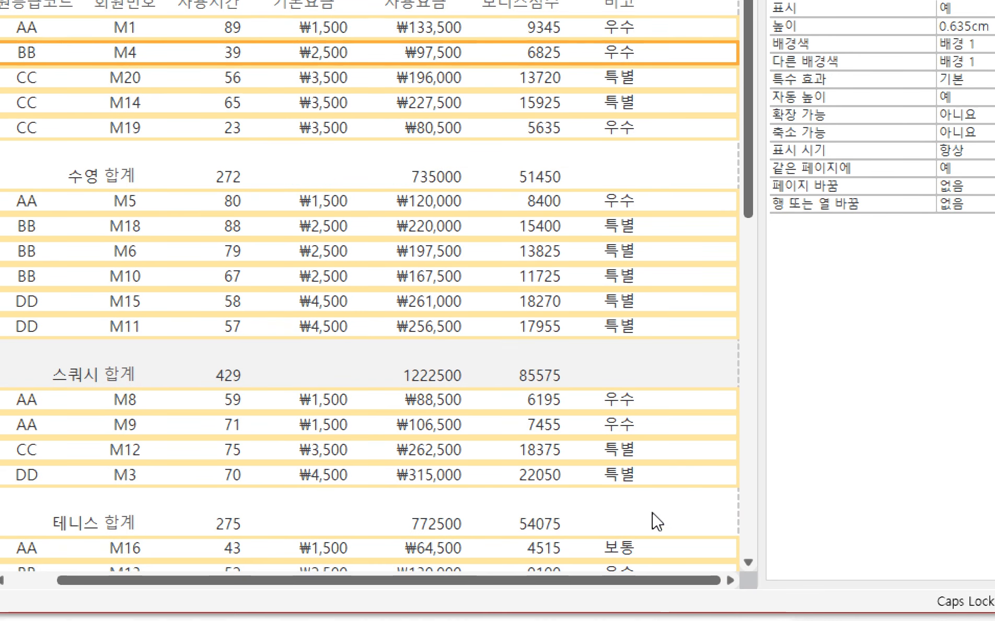
- Set the alternate row color of the 운동종류 group footer to the white theme color
click(711, 373)
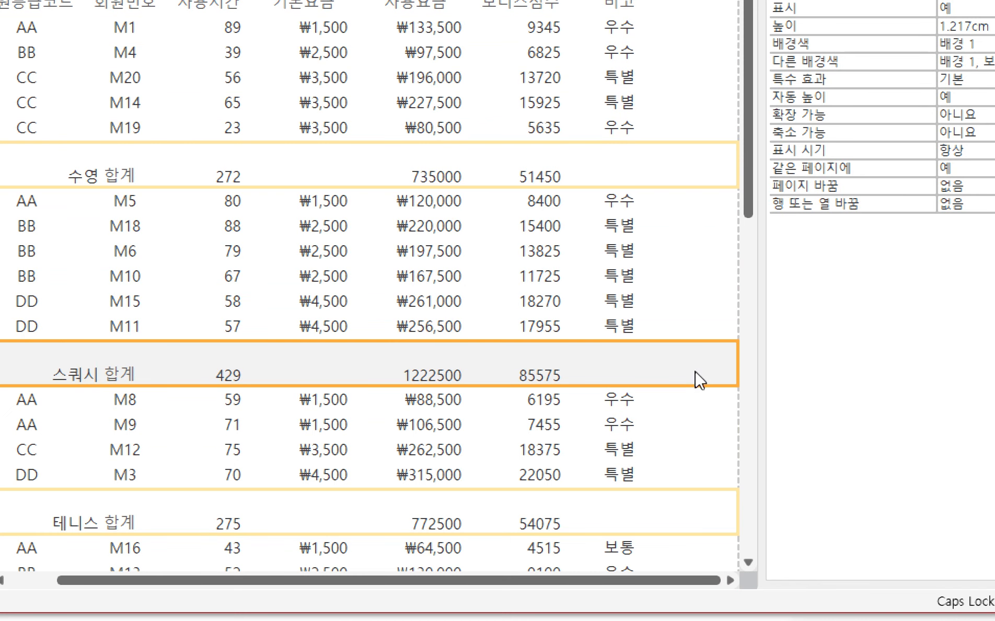
scroll(747, 188, down, 3)
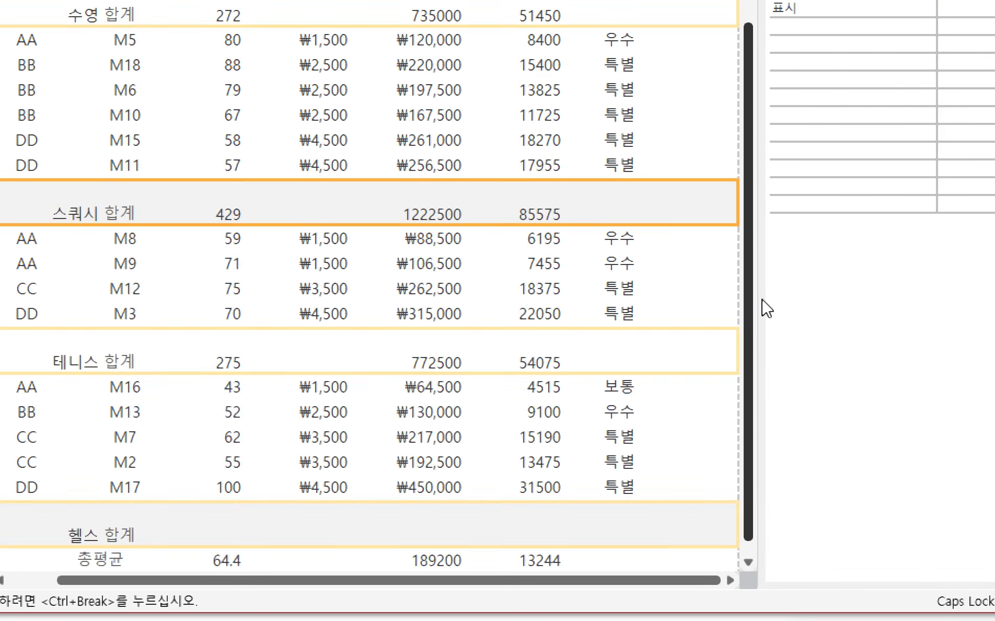
scroll(753, 209, up, 3)
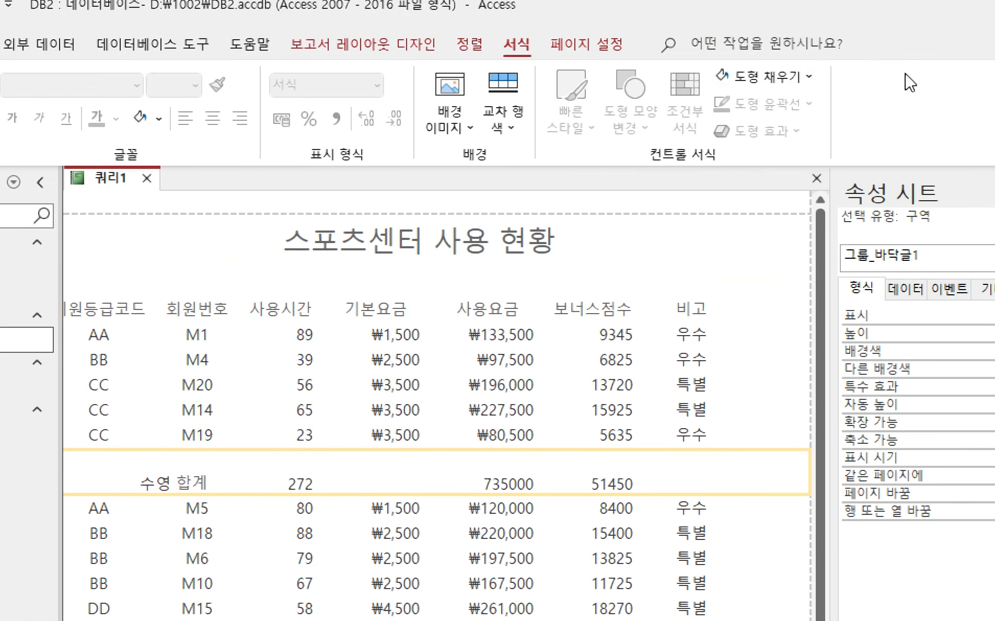
click(517, 137)
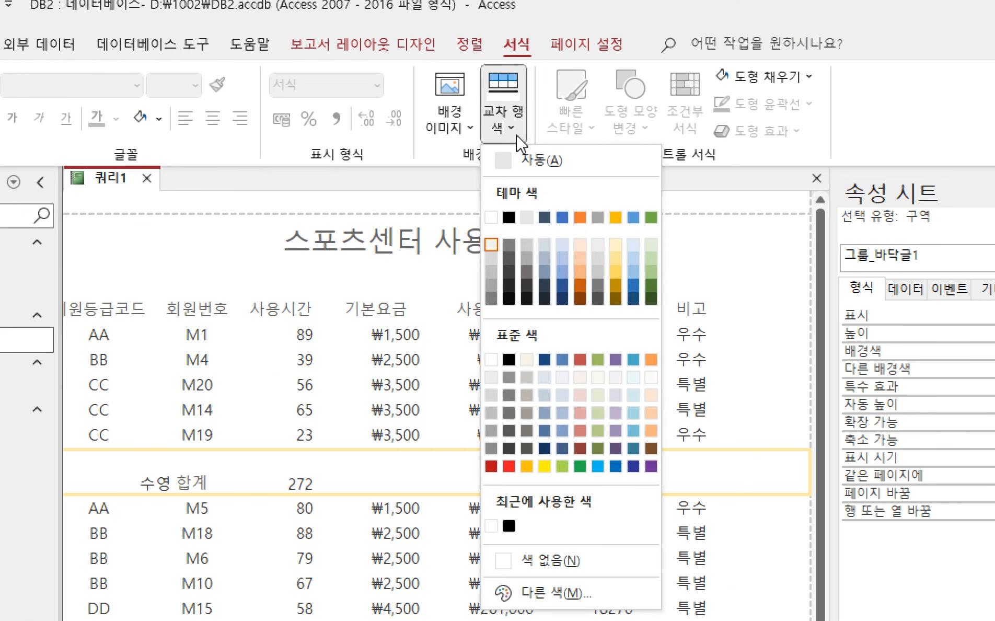
click(492, 217)
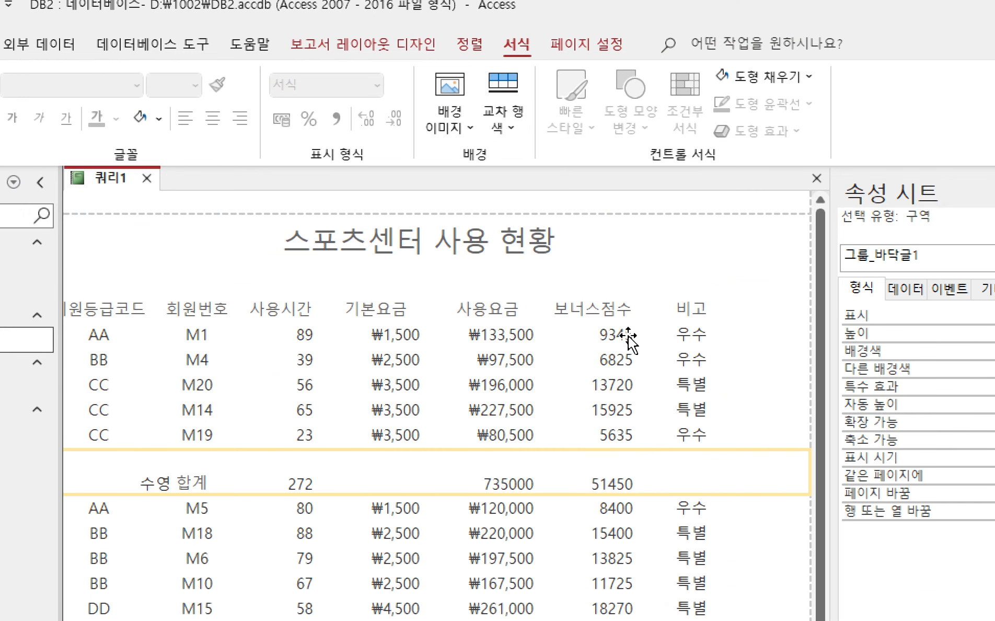
- Check the row backgrounds through to the 총평균 row, and show the report in Report View
scroll(829, 387, down, 5)
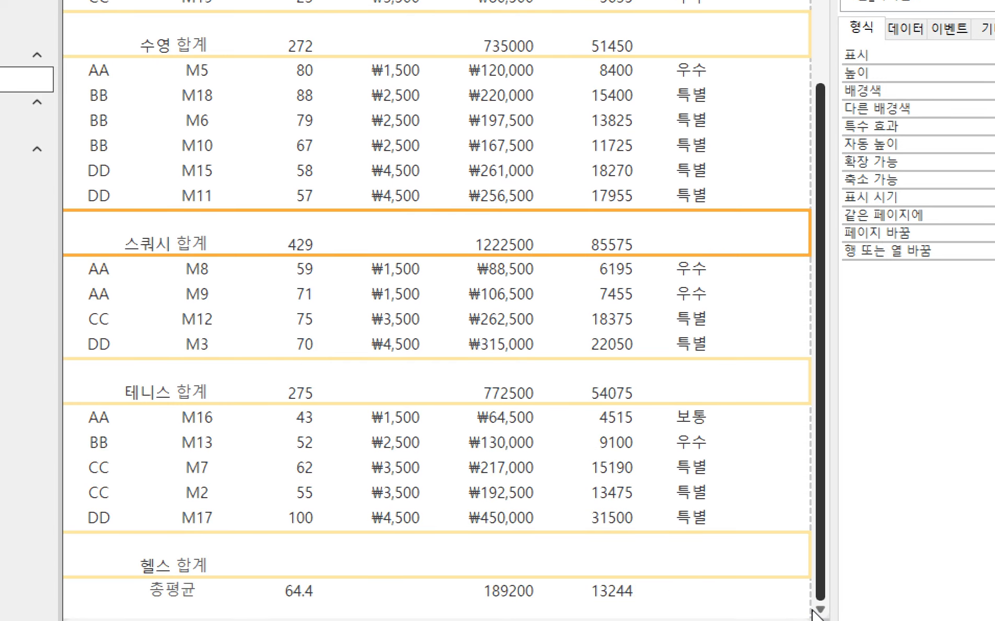
scroll(724, 533, up, 3)
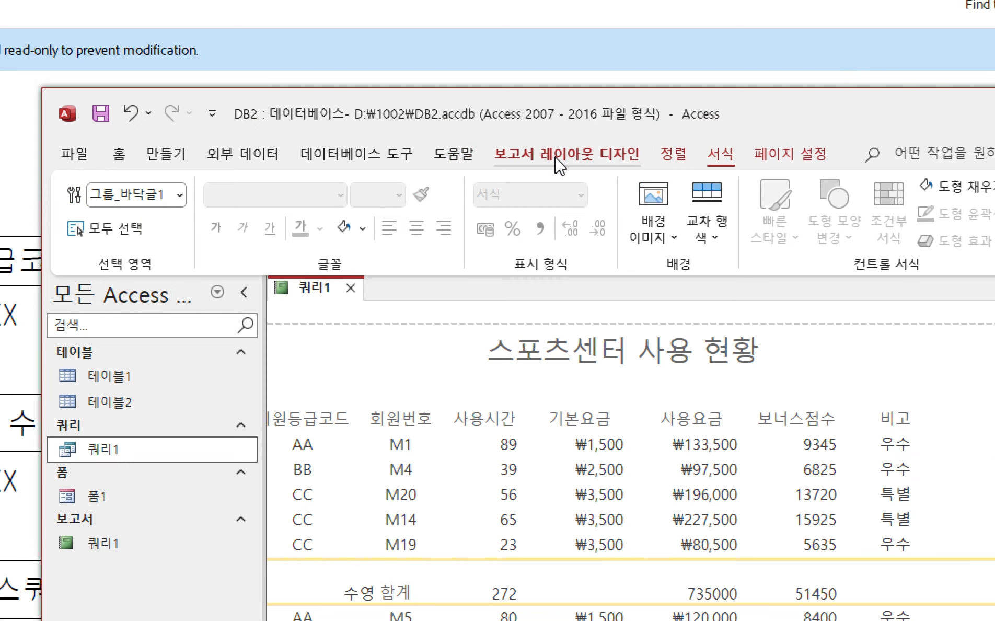
click(557, 159)
click(84, 223)
click(107, 271)
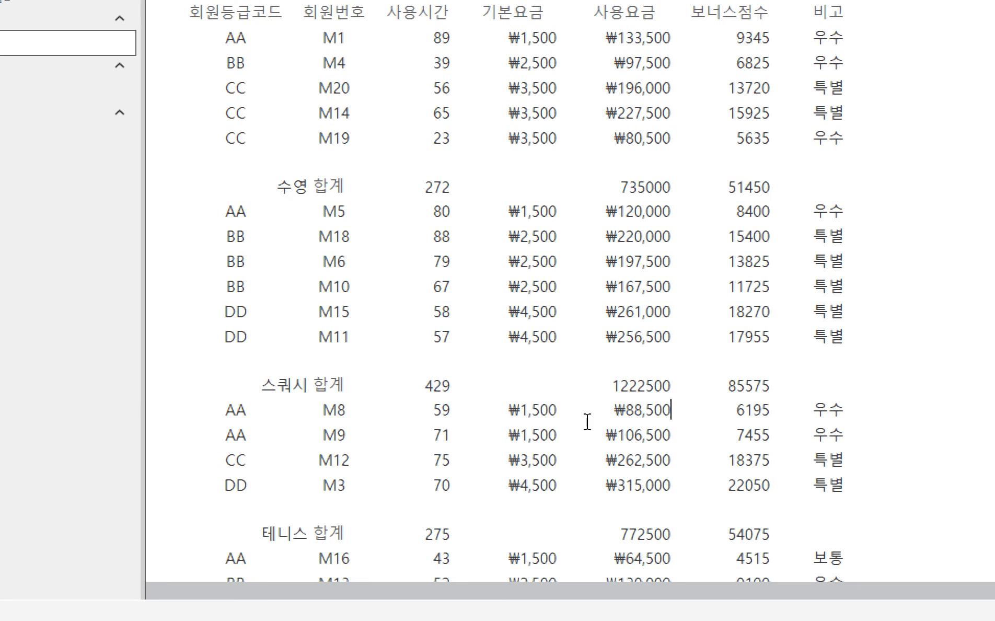
- In Design View, select all the report's controls and set their font color to the black theme color
scroll(585, 475, down, 3)
scroll(580, 510, up, 3)
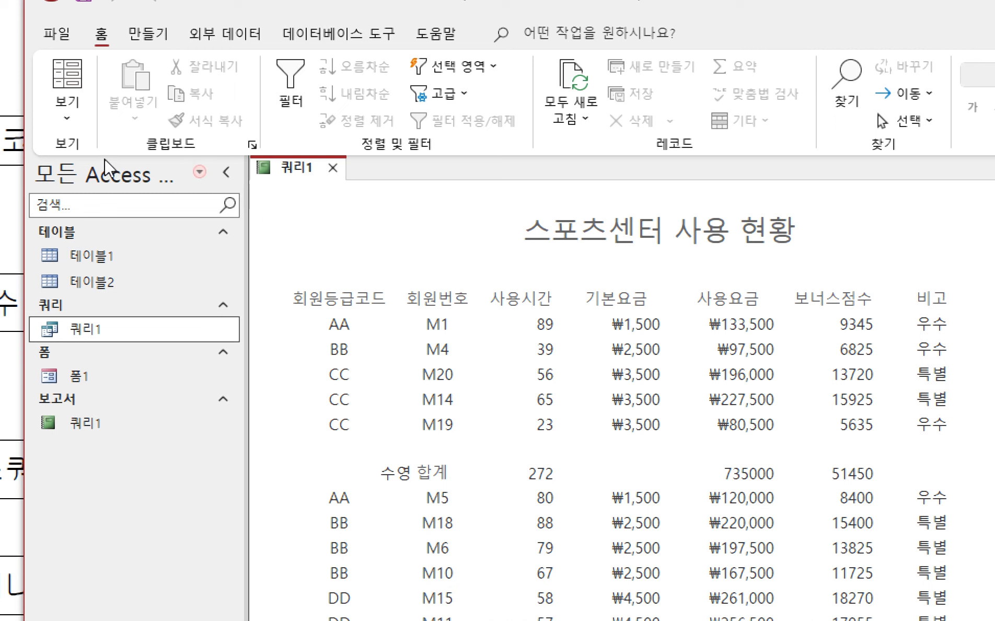
click(70, 119)
click(152, 292)
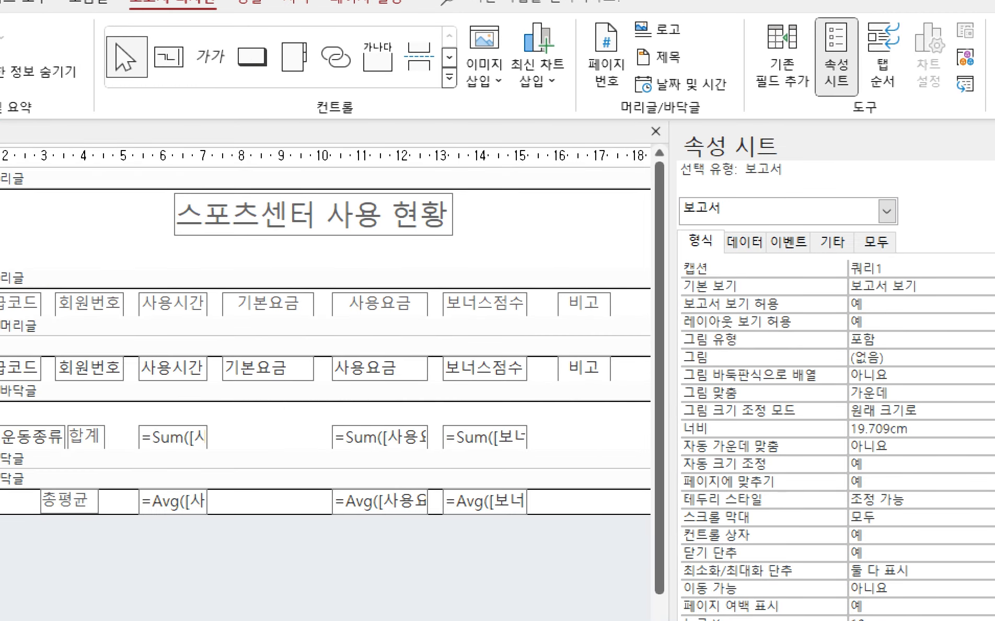
drag(594, 575, 0, 222)
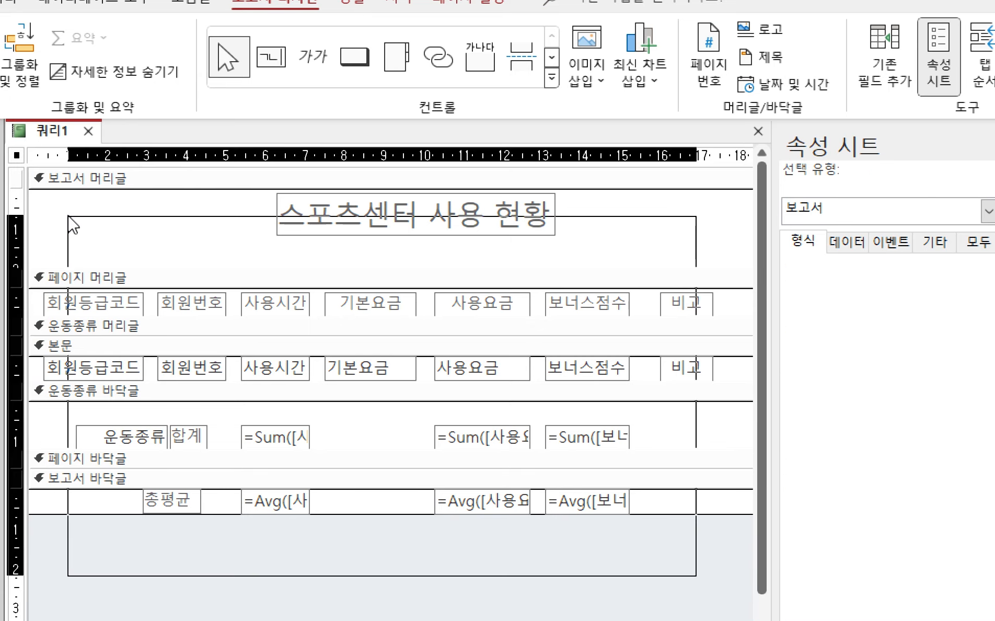
drag(69, 217, 66, 215)
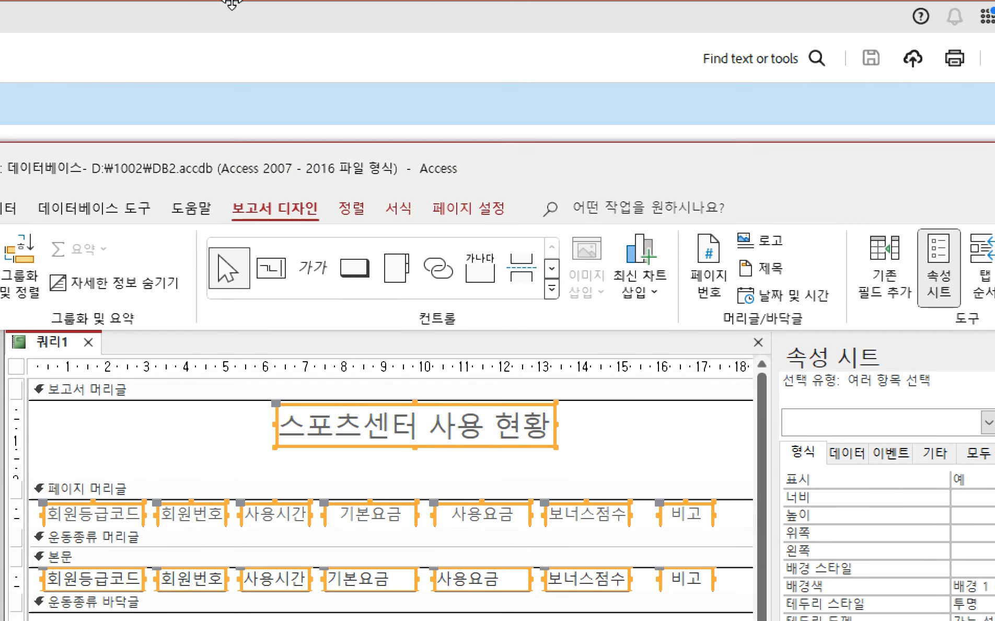
click(405, 3)
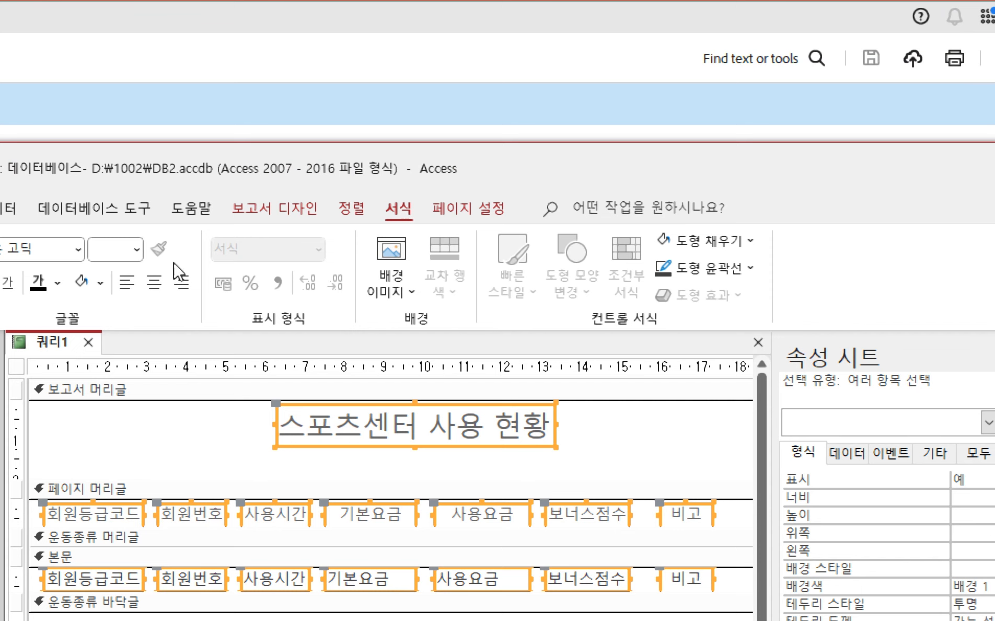
click(58, 283)
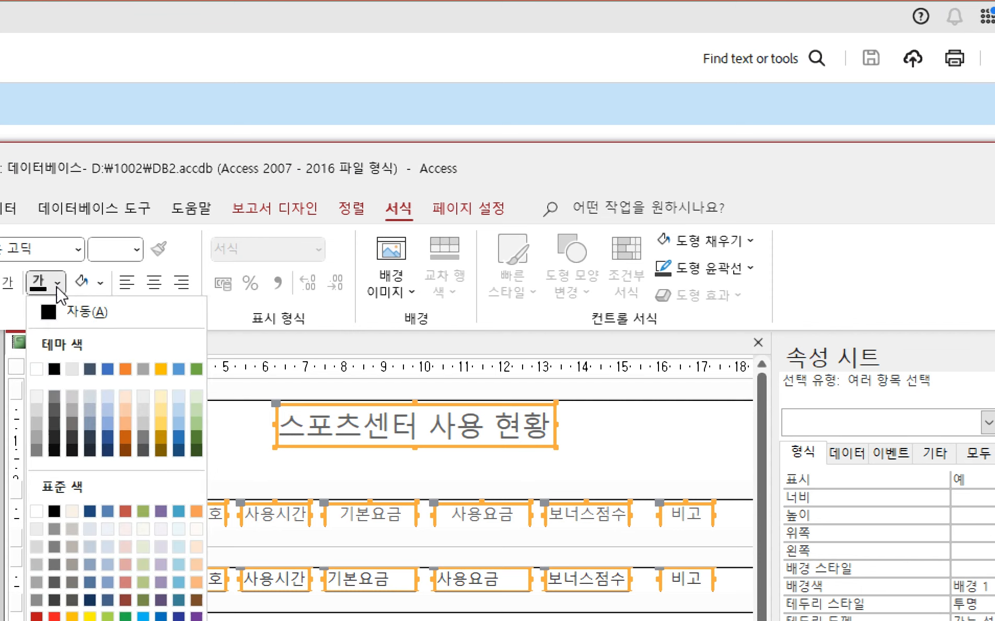
click(54, 369)
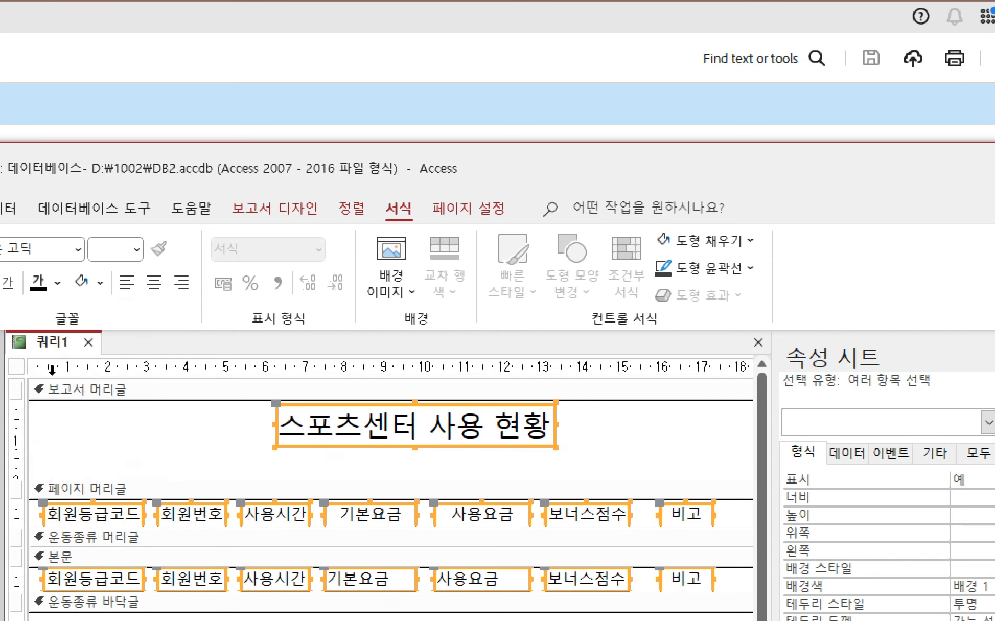
click(337, 533)
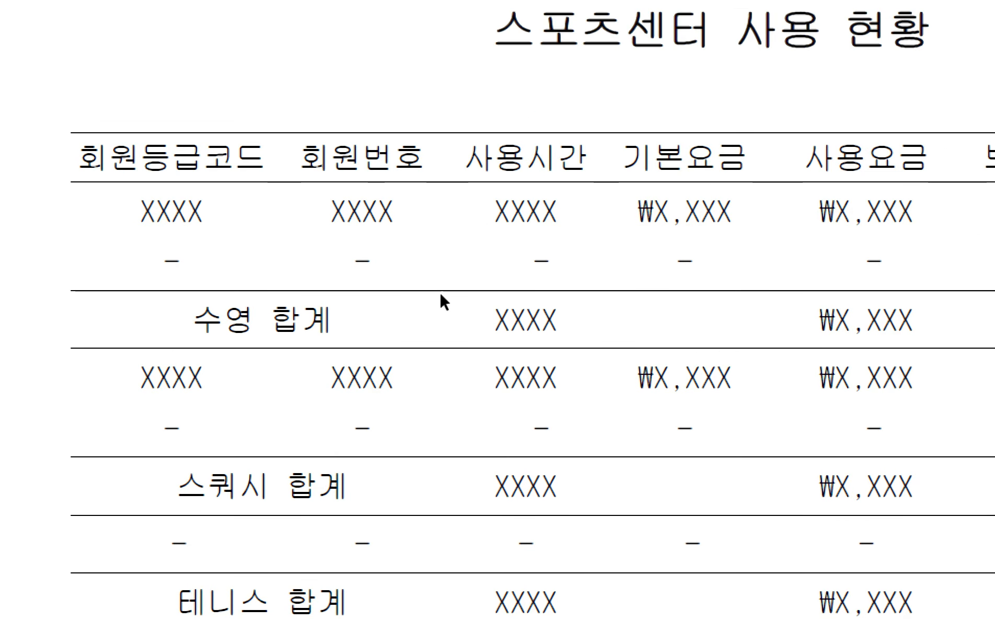
- Enlarge the page header section to about 1.9 cm tall and move its column labels slightly down
click(434, 599)
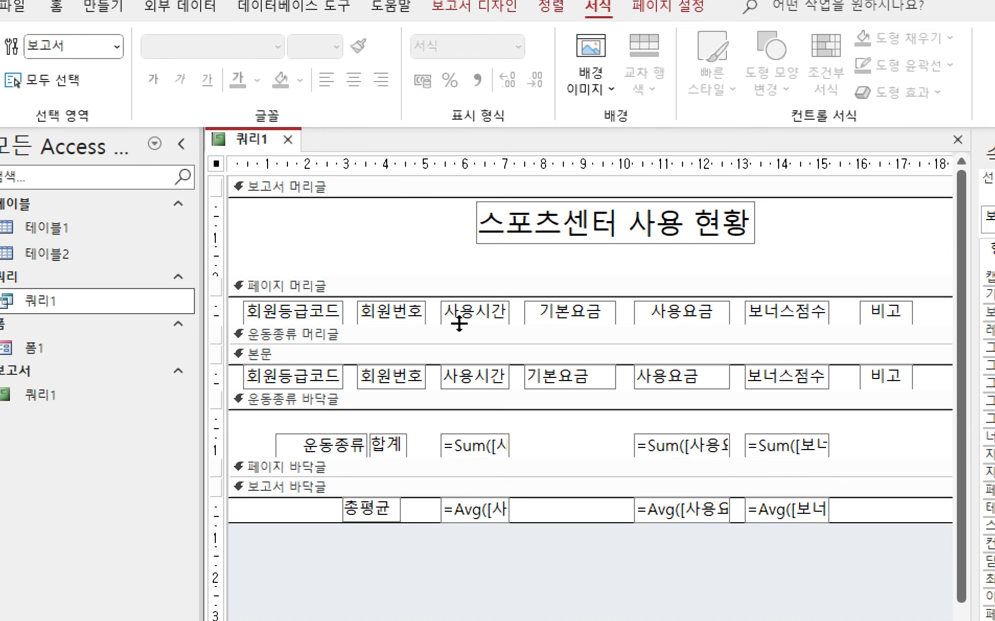
drag(459, 324, 768, 368)
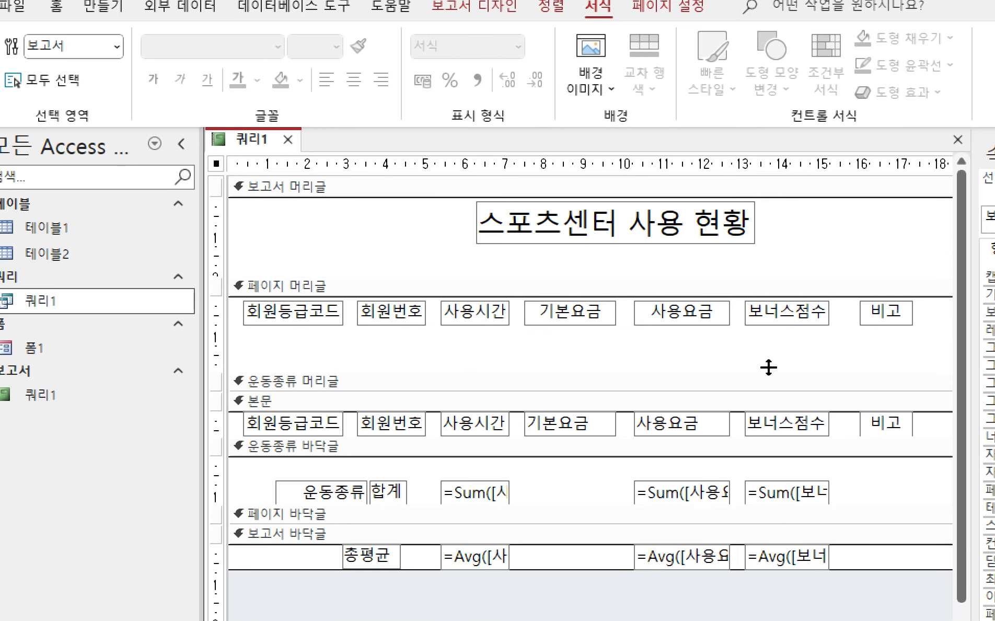
drag(936, 338, 281, 308)
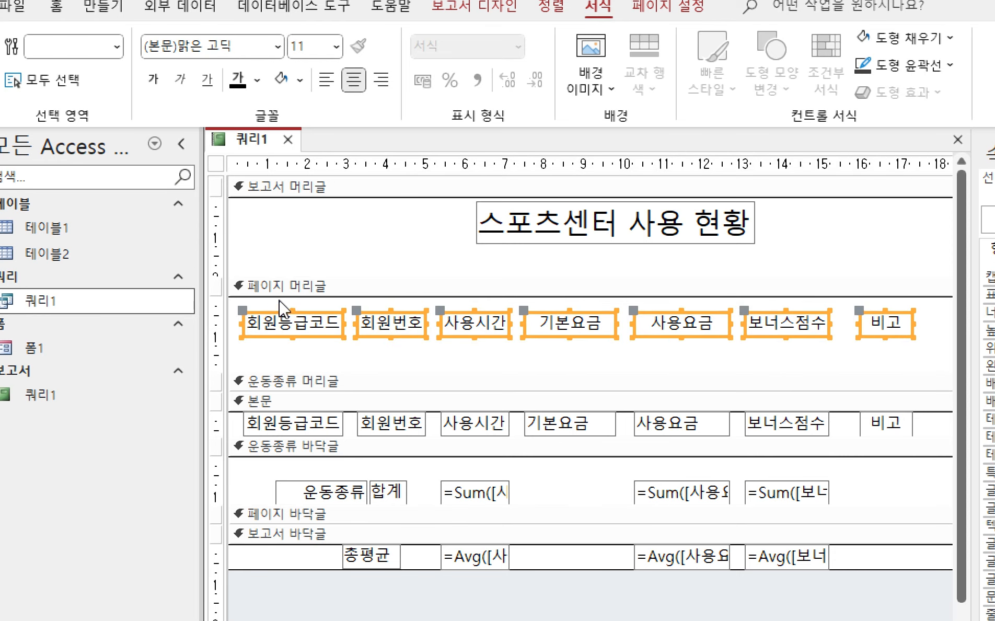
click(325, 237)
- Draw a horizontal line about 17.5 cm long just above the column labels in the page header
drag(314, 172, 44, 388)
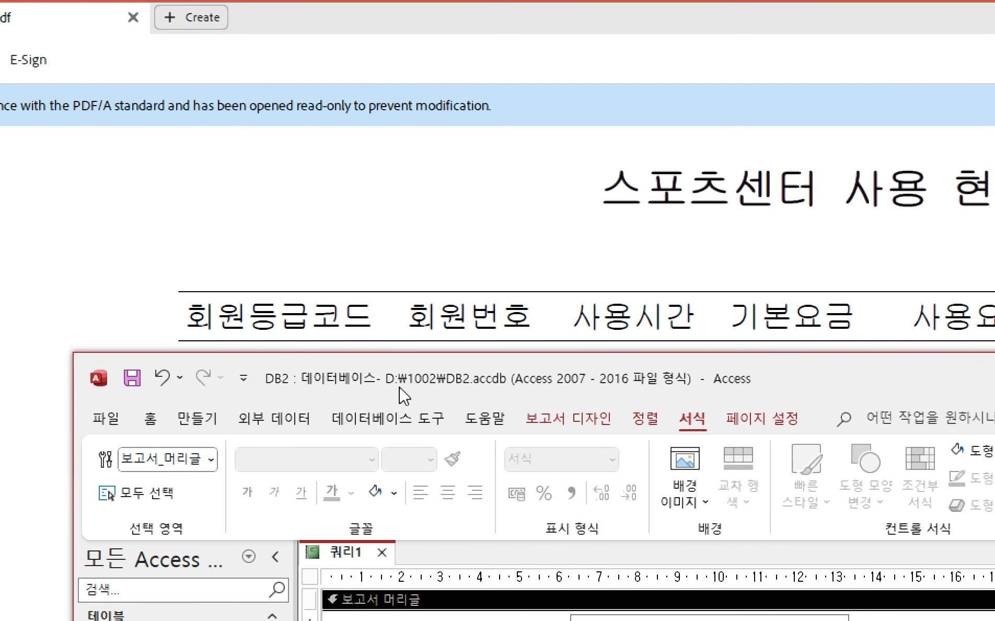
drag(404, 396, 409, 406)
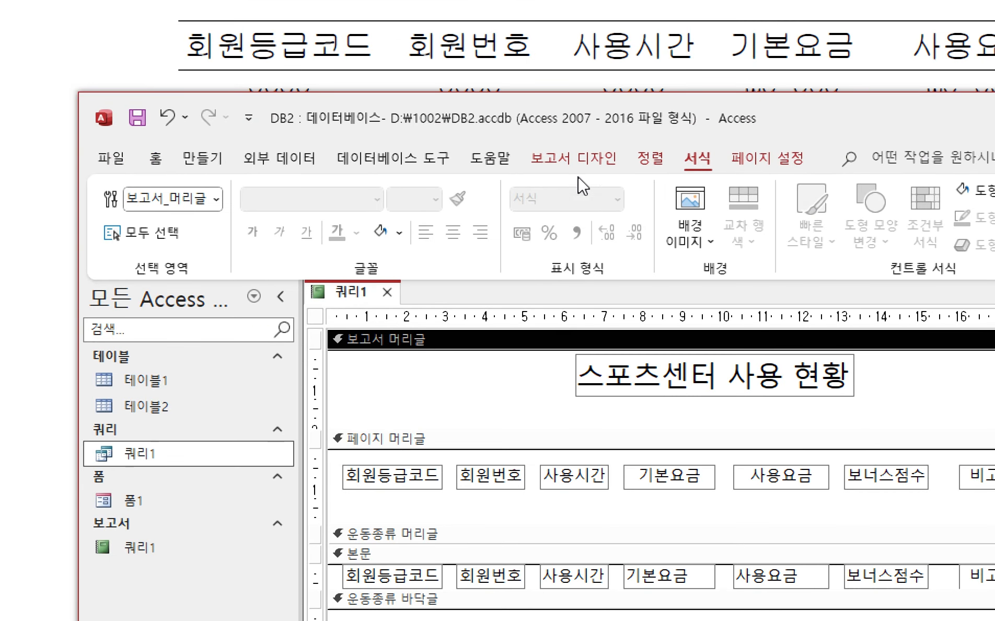
scroll(583, 186, up, 2)
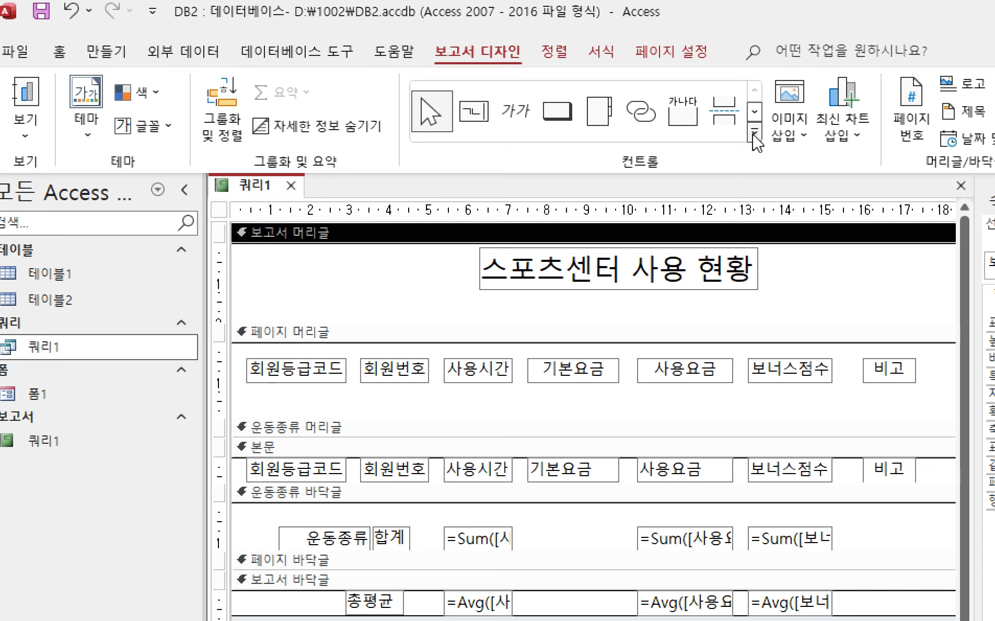
click(754, 133)
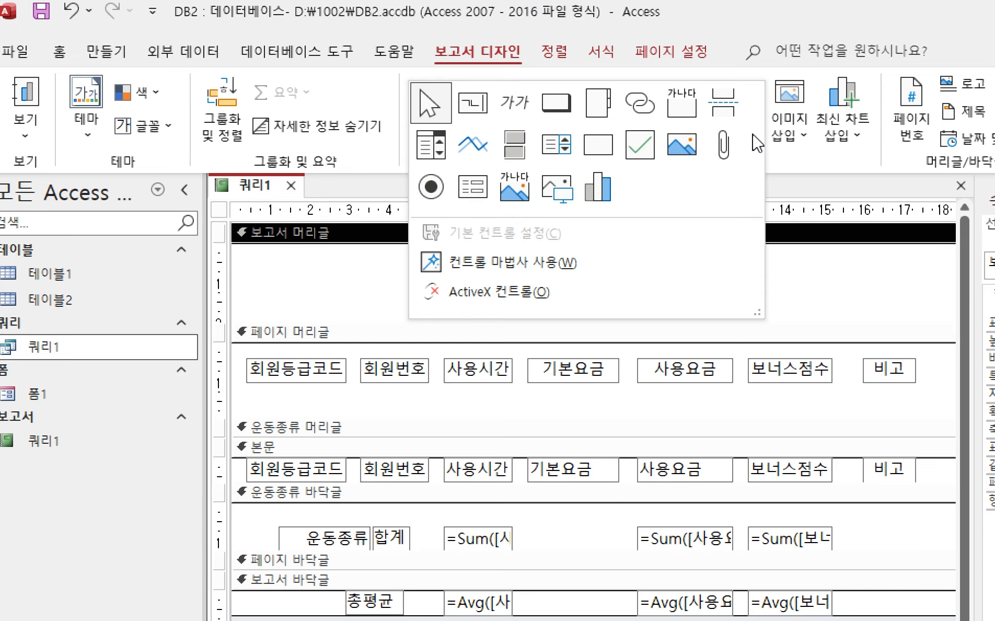
click(470, 149)
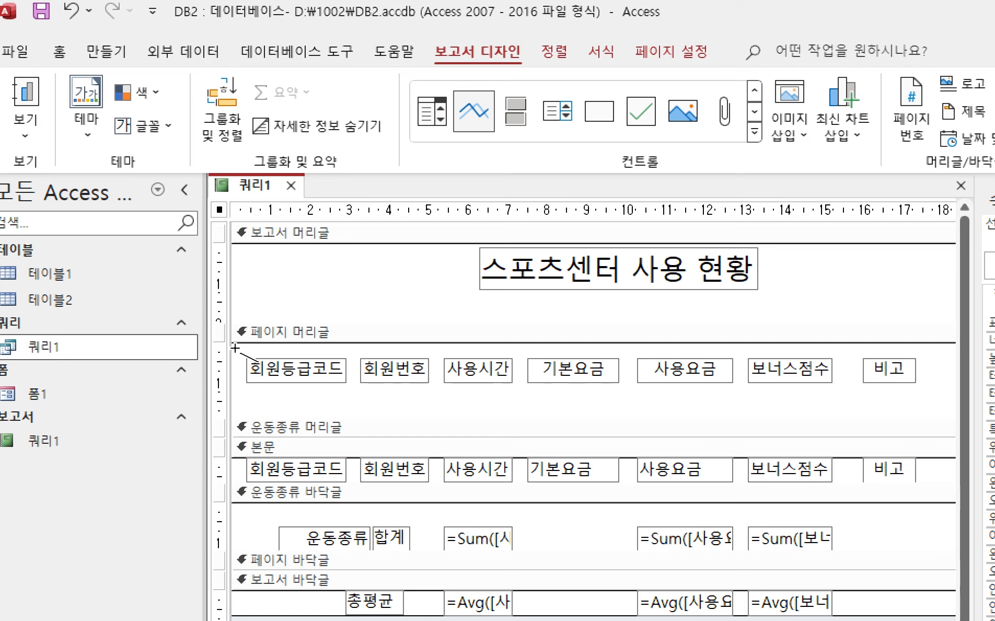
drag(236, 348, 927, 349)
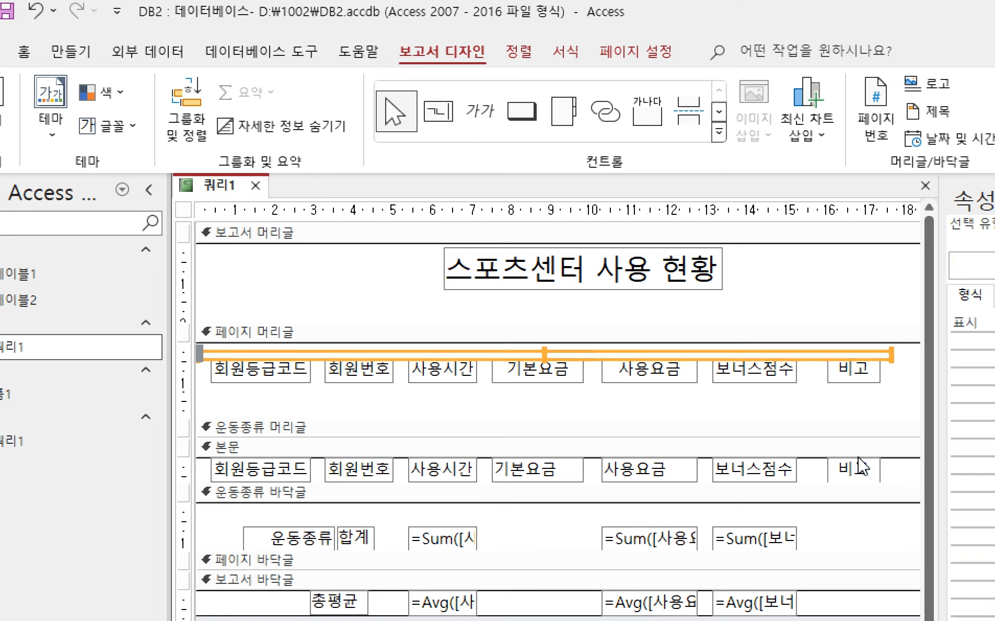
- Paste a copy of the horizontal line and move it down to just below the page header's column labels
key(ctrl+v)
key(Down)
key(Down)
key(Down)
key(Down)
key(Down)
key(Down)
key(Down)
key(Down)
key(Down)
key(Down)
key(Down)
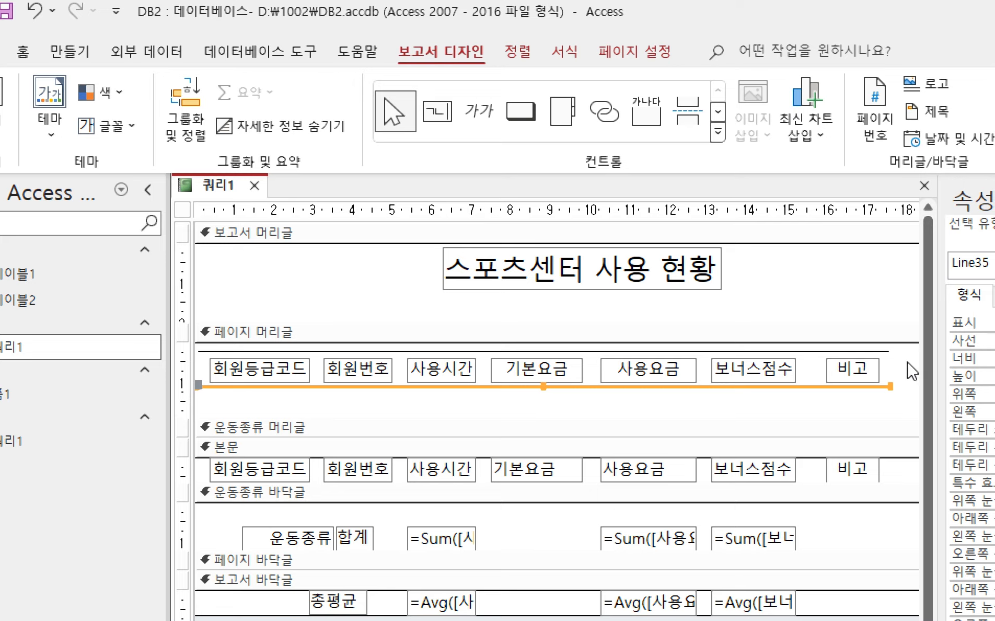
click(883, 392)
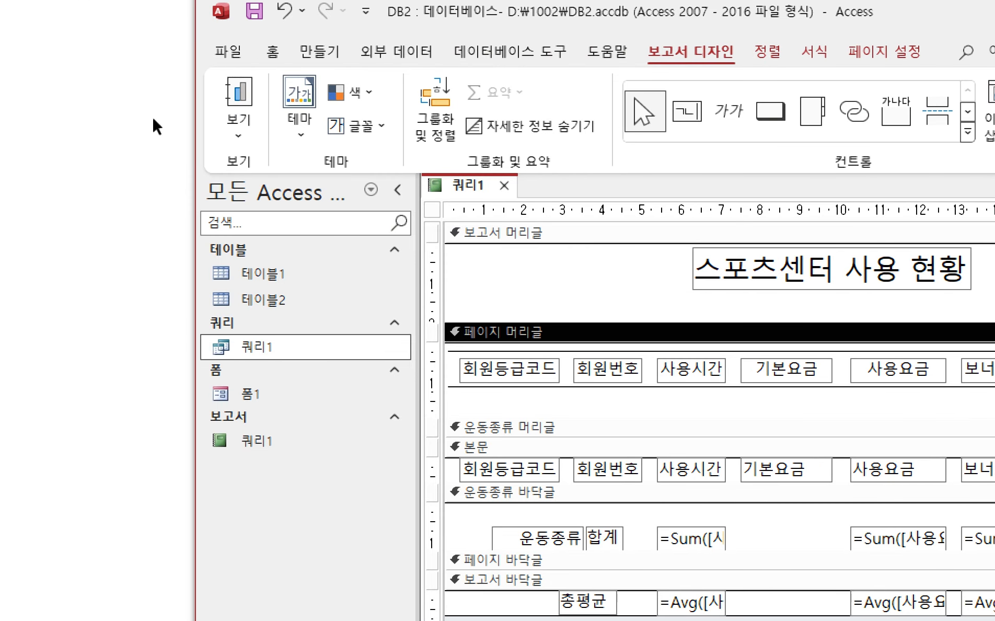
- Check the header lines in Report View, and in Design View reduce the page header section to about 1.3 cm tall
click(238, 133)
click(253, 175)
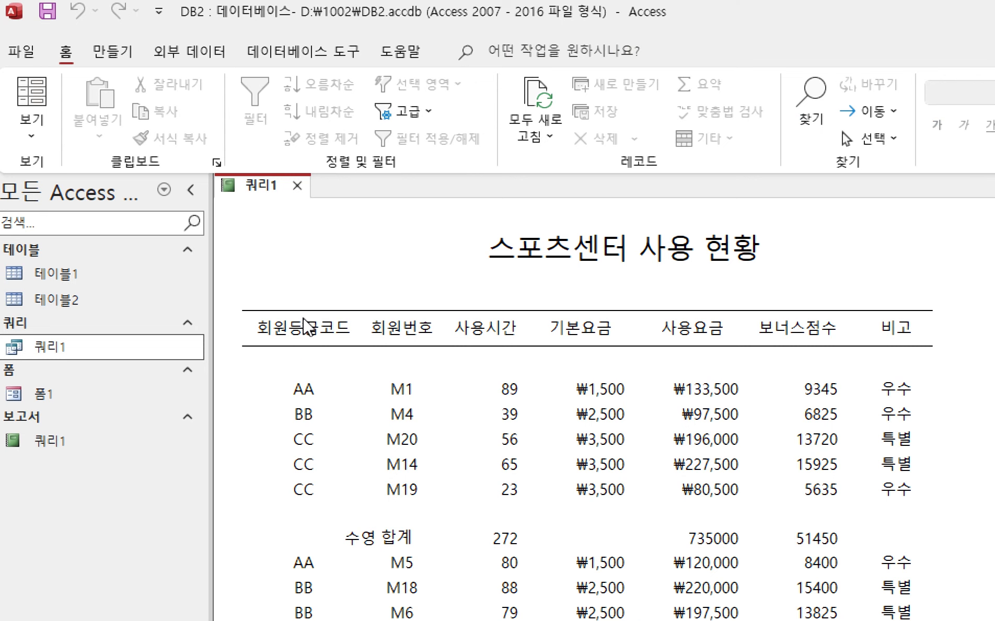
click(32, 136)
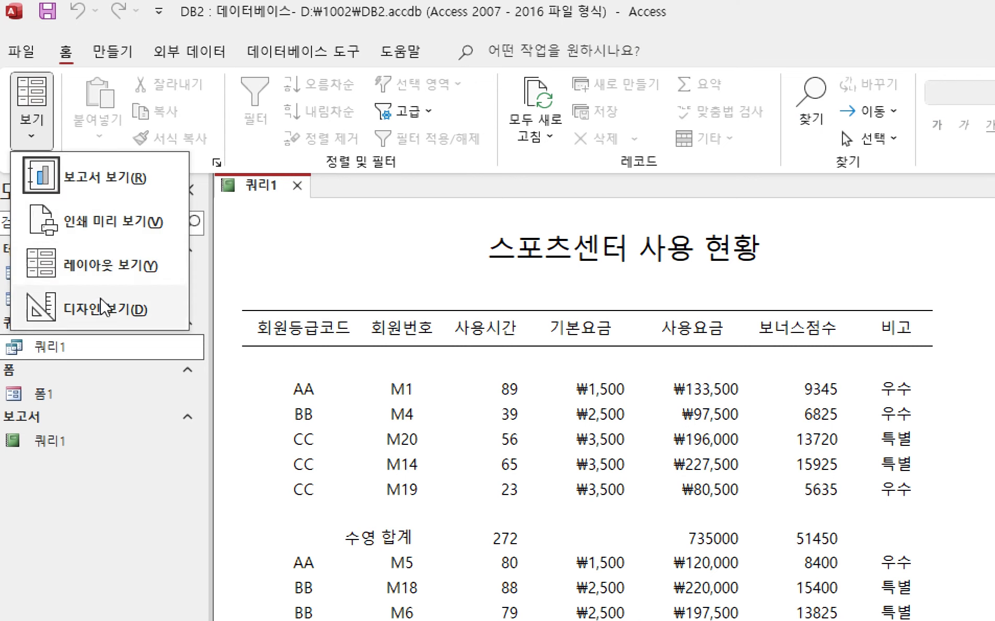
click(104, 307)
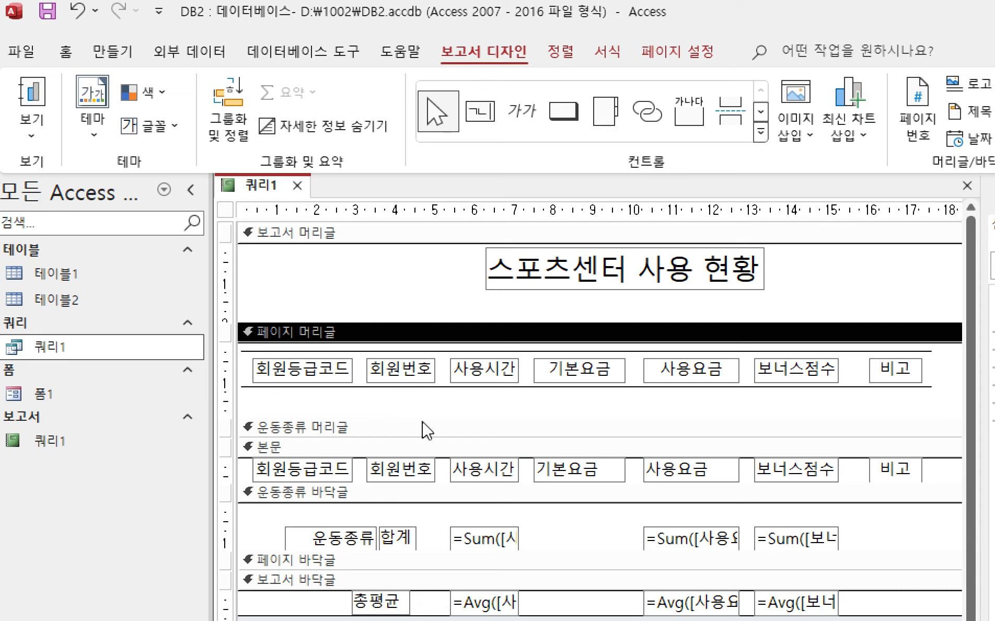
drag(423, 418, 442, 394)
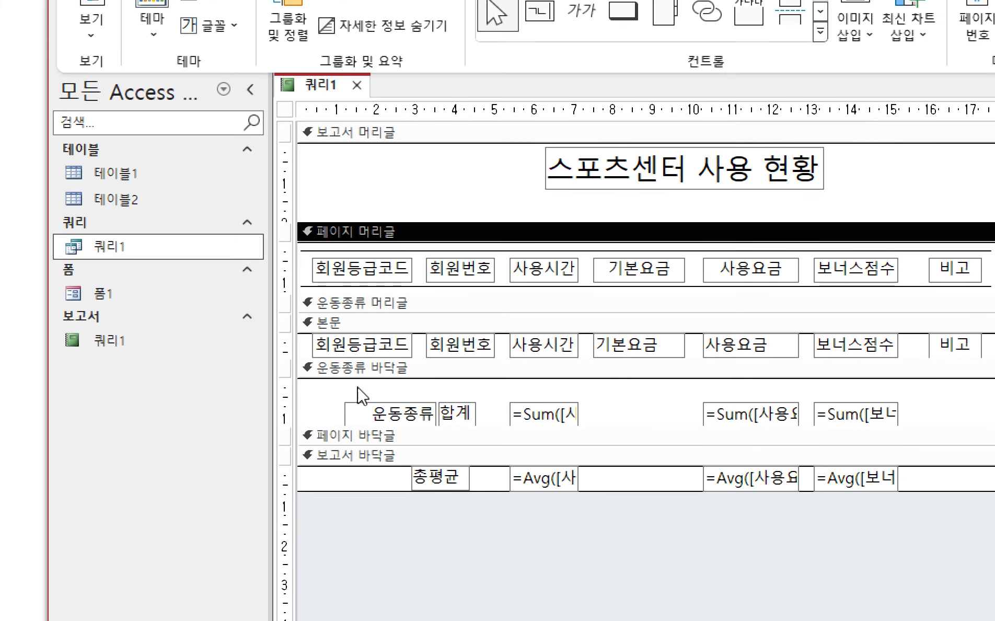
- Paste a copy of the line into the 운동종류 footer and move it down to just above the 합계 row
click(358, 388)
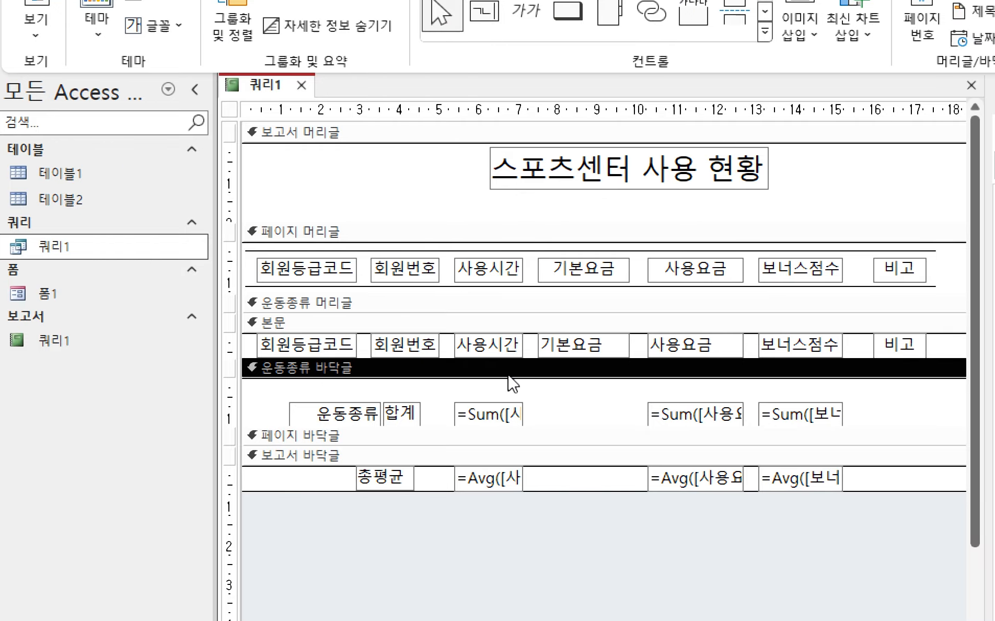
key(ctrl+v)
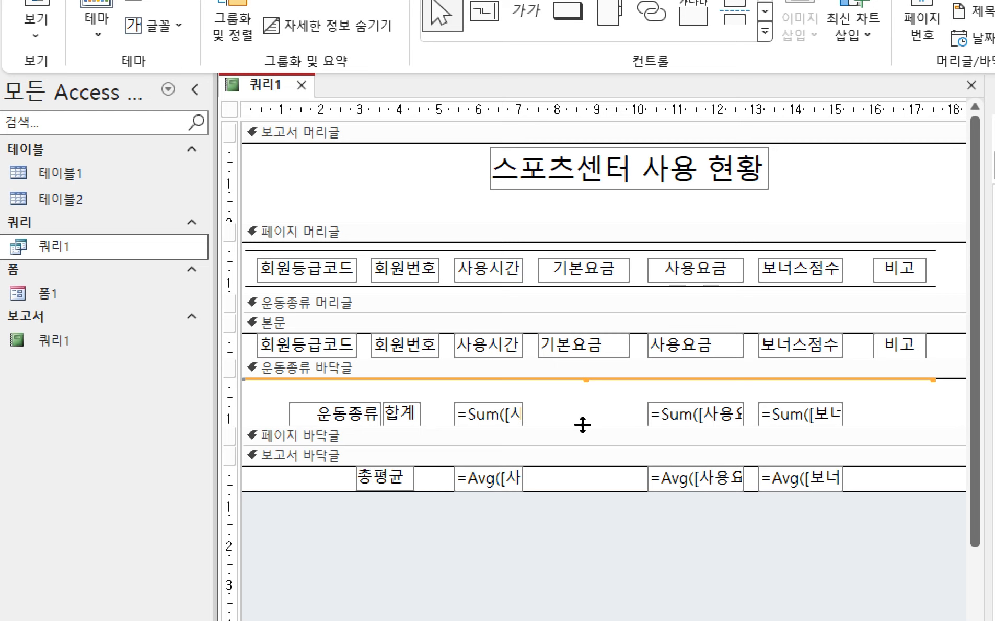
key(Down)
key(Down)
key(Down)
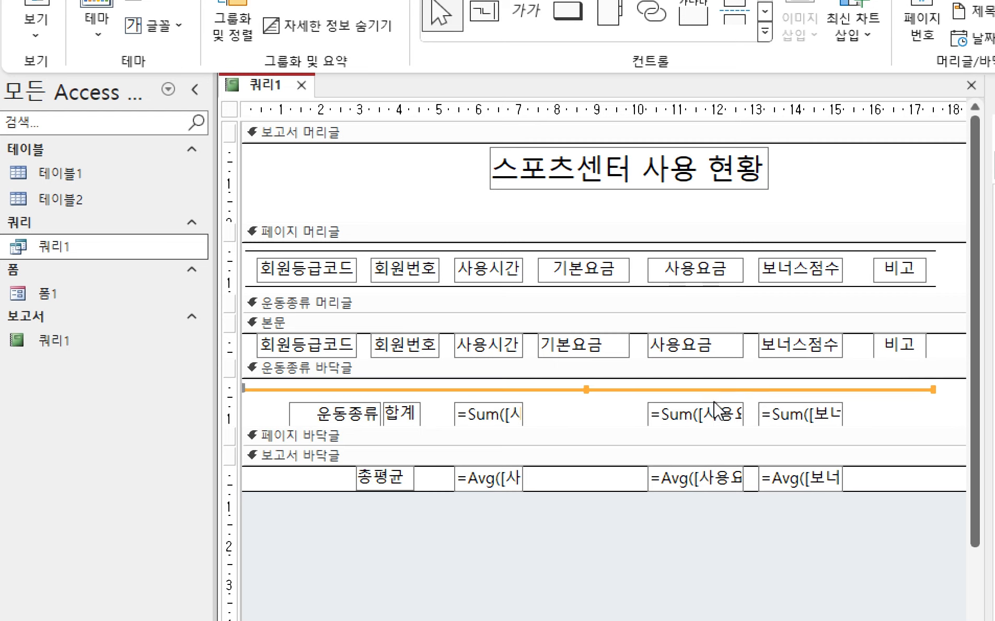
- Move the 합계 row's controls up beneath the line and enlarge the 운동종류 footer to about 1.9 cm tall
click(234, 414)
key(Up)
key(Up)
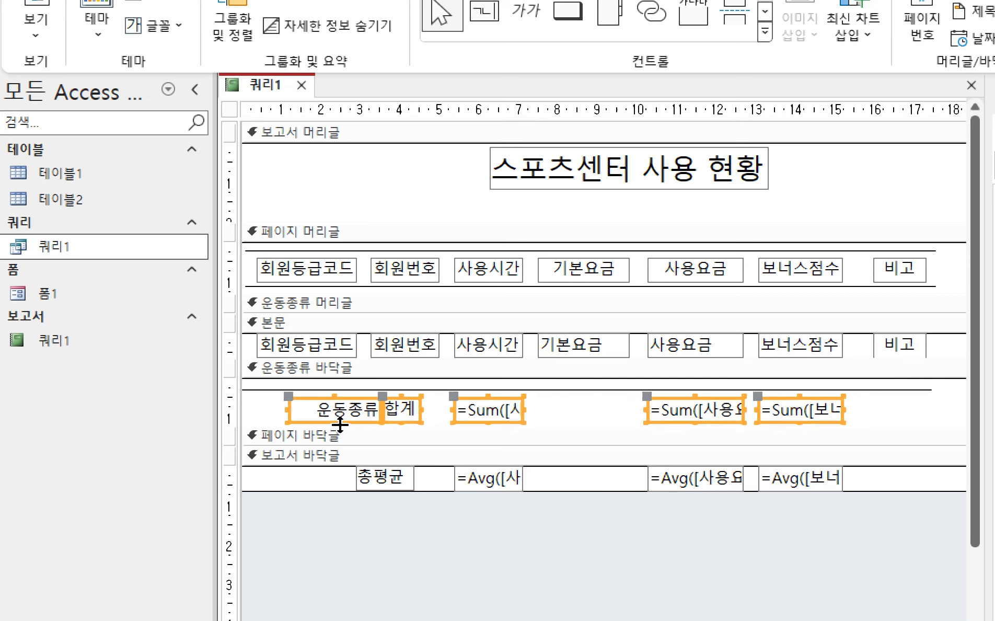
drag(352, 427, 450, 451)
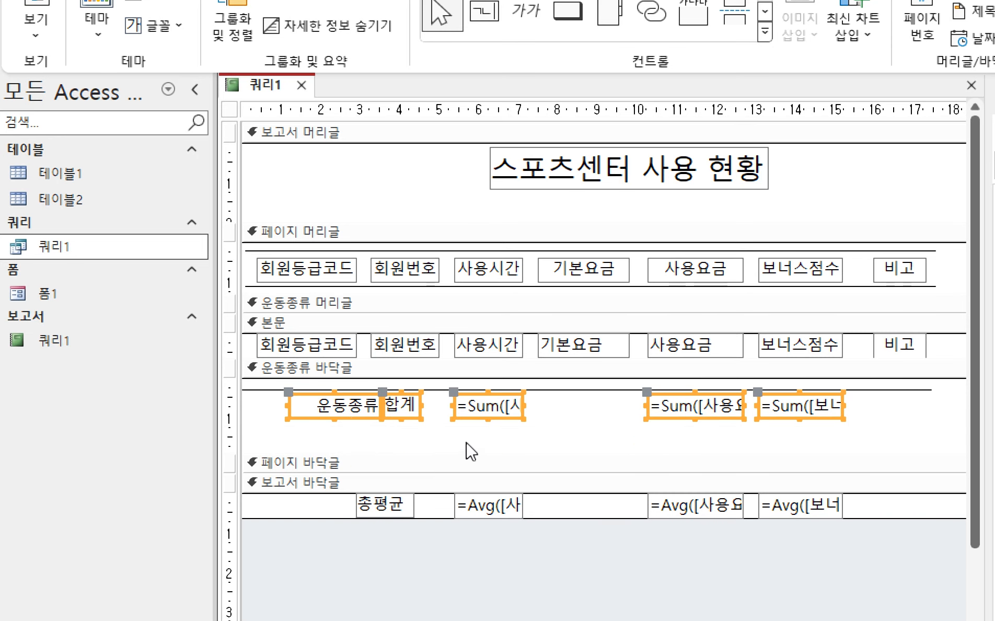
- Paste a second line into the 운동종류 footer and move it down to just below the 합계 row
click(458, 444)
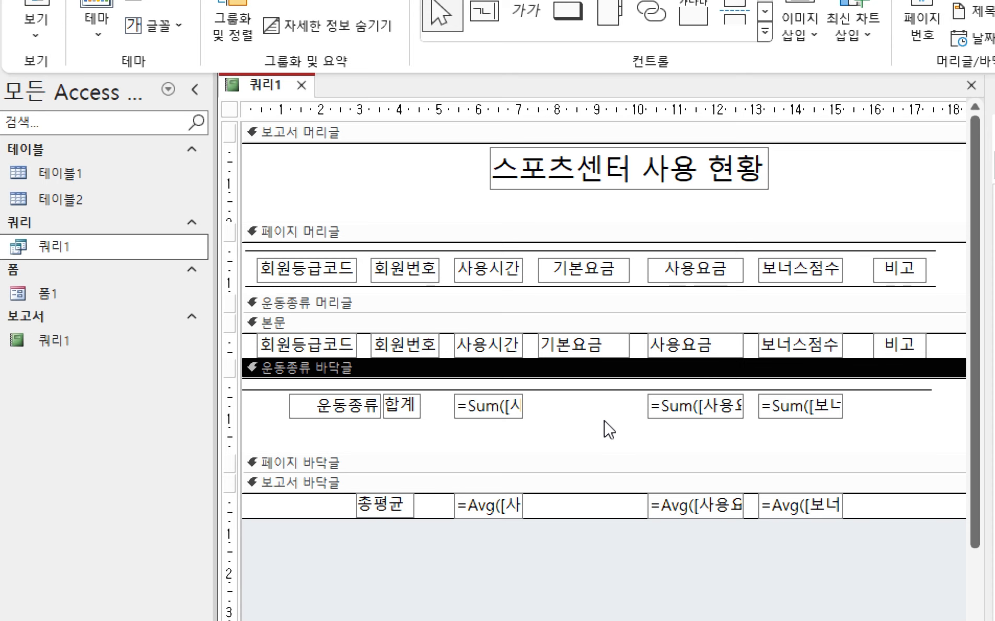
key(ctrl+v)
key(Down)
key(Down)
key(Down)
key(Down)
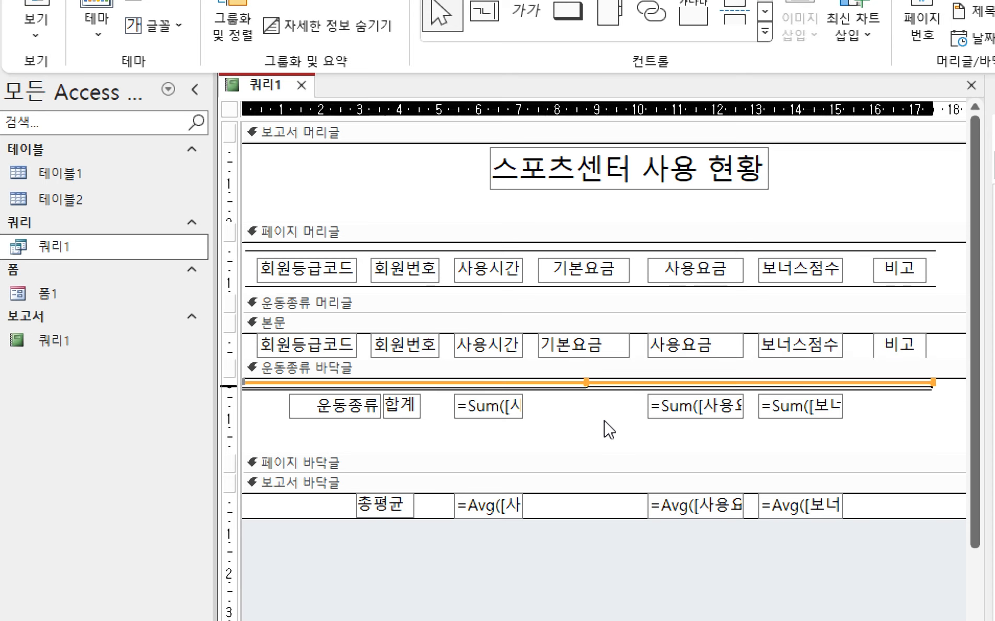
key(Down)
key(Down)
key(Down)
key(Down)
key(Down)
key(Down)
key(Down)
key(Down)
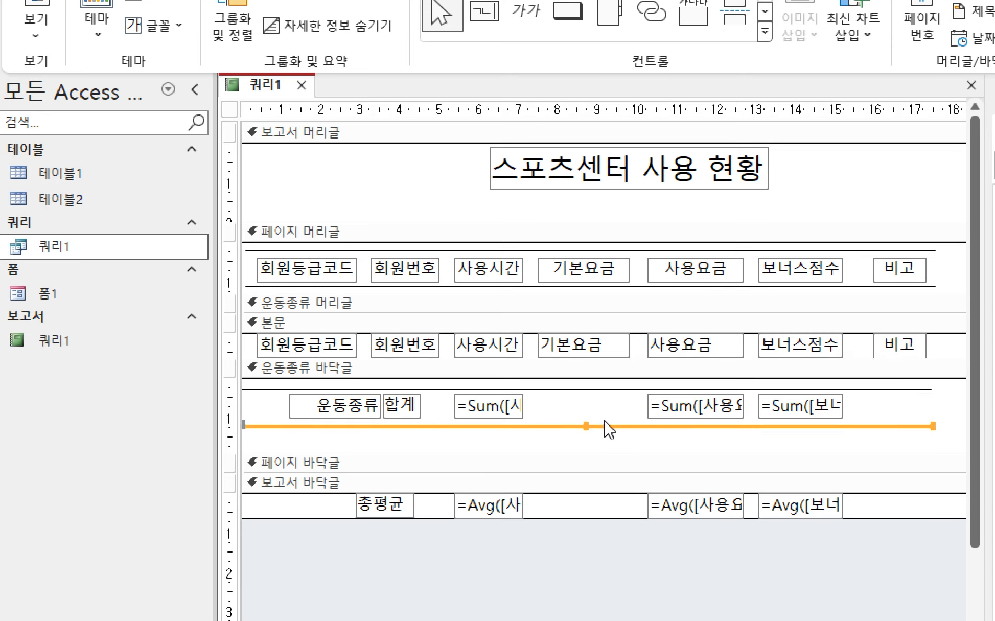
click(910, 407)
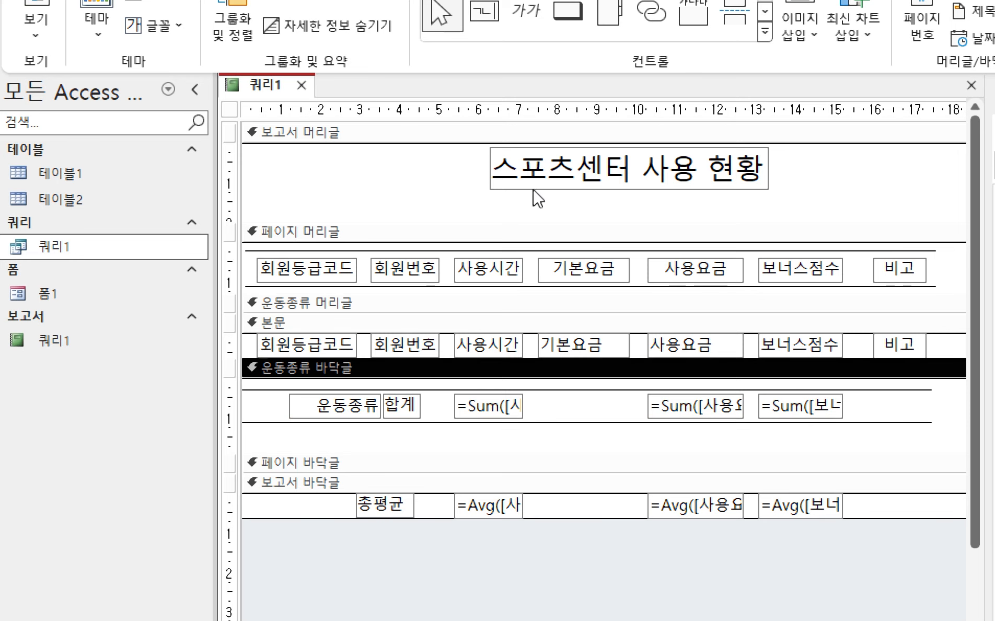
- Show the report in Report View to compare its group total lines with the sample, and return to Design View
click(35, 38)
click(78, 78)
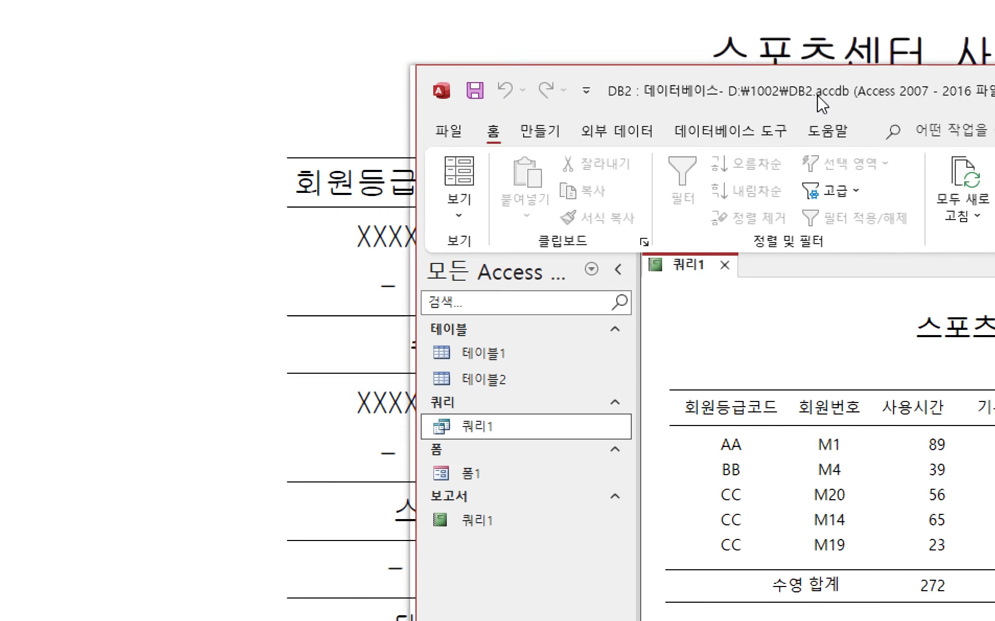
drag(817, 94, 512, 81)
click(156, 185)
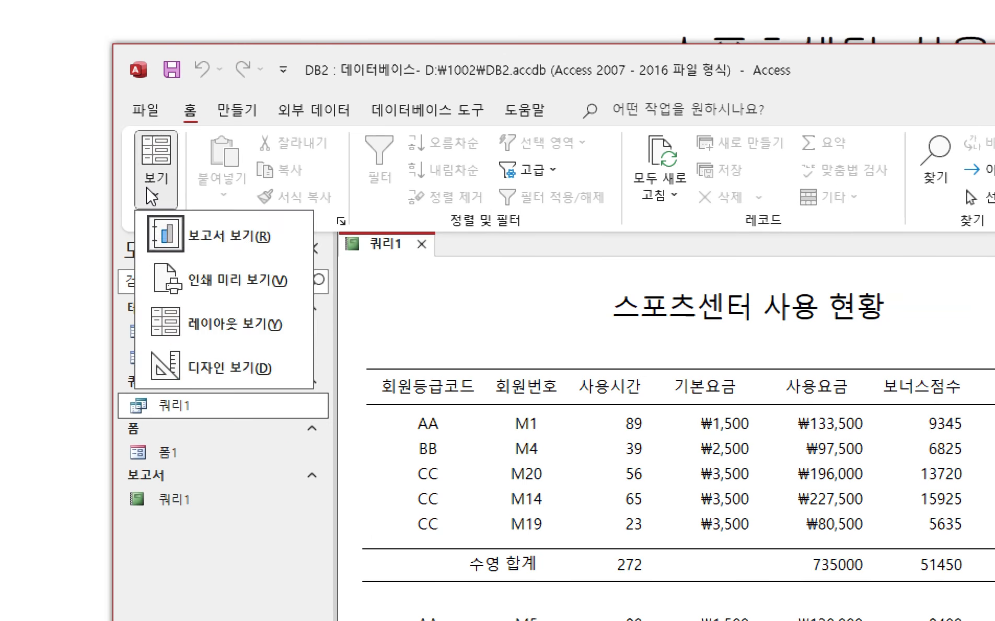
click(199, 366)
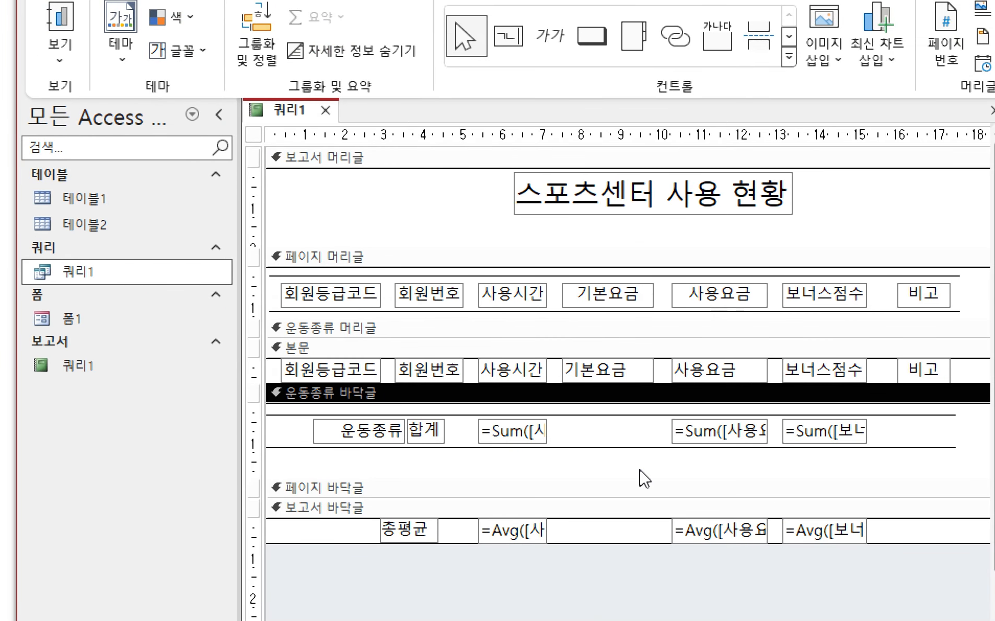
- Move the 합계 row and its two lines up and shrink the 운동종류 footer to about 1.1 cm tall
drag(634, 477, 662, 450)
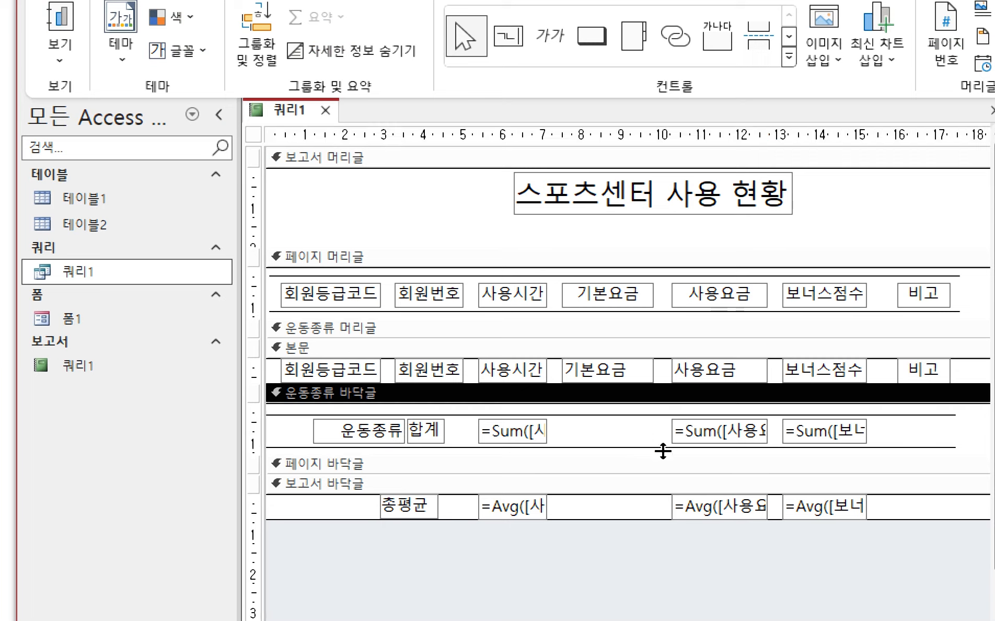
click(506, 544)
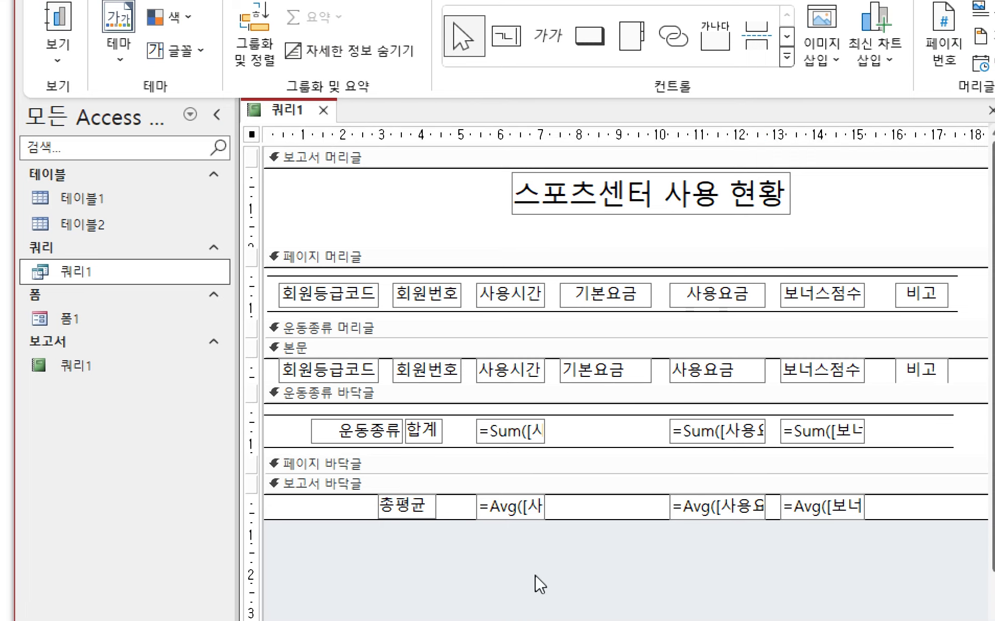
drag(269, 409, 968, 456)
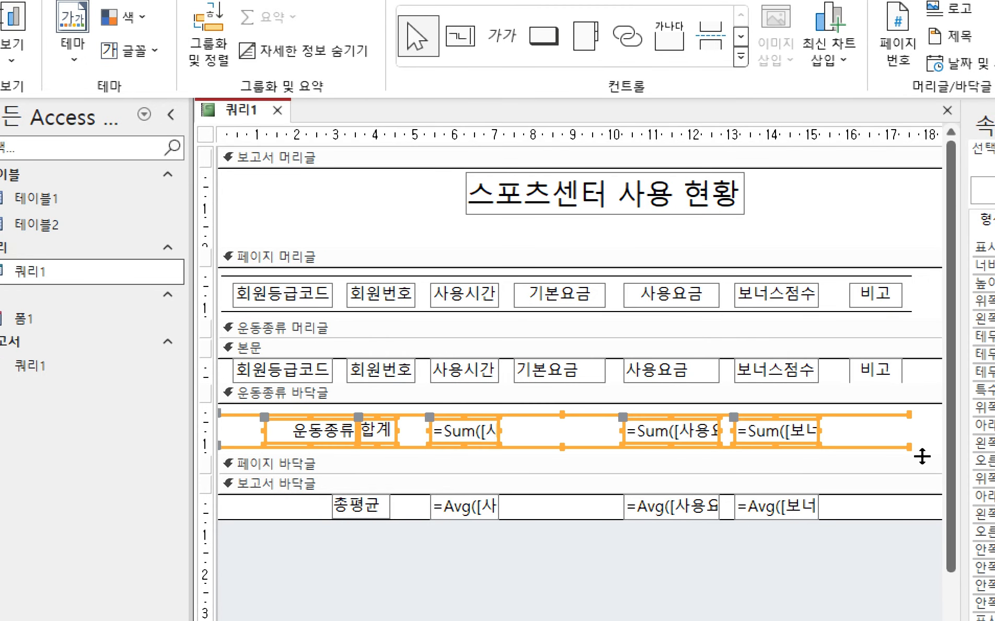
click(544, 543)
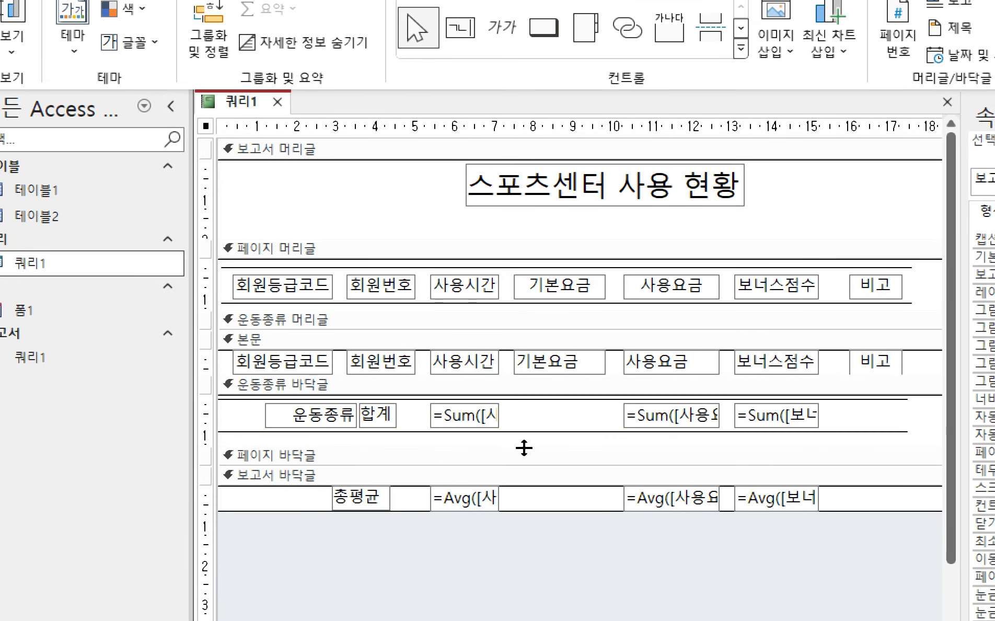
drag(530, 444, 537, 433)
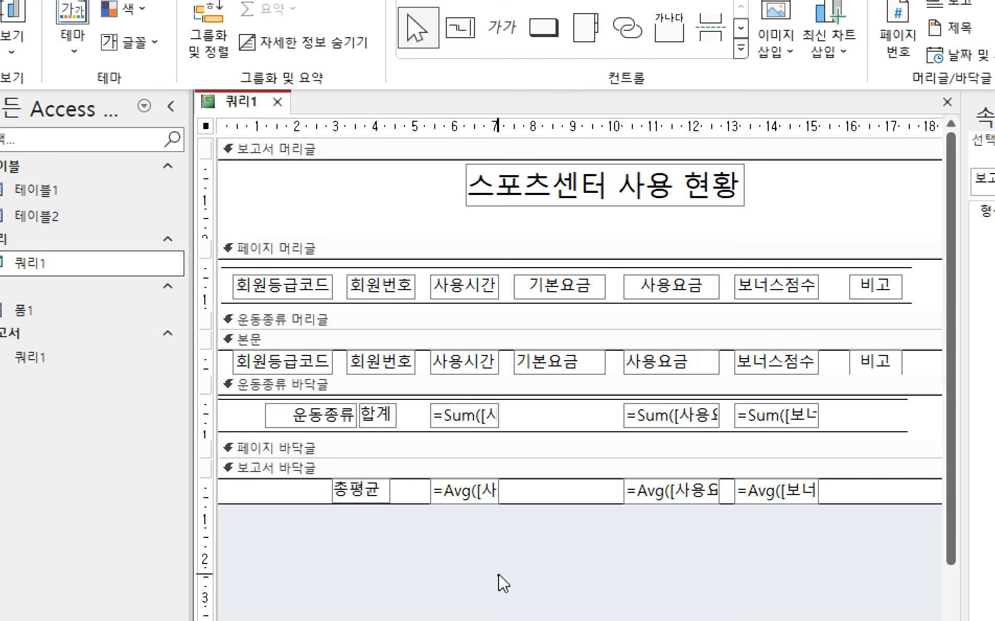
- Enlarge the report footer to about 1.2 cm tall and paste a copy of the line, placing it just below the 총평균 row
click(292, 503)
drag(292, 503, 314, 525)
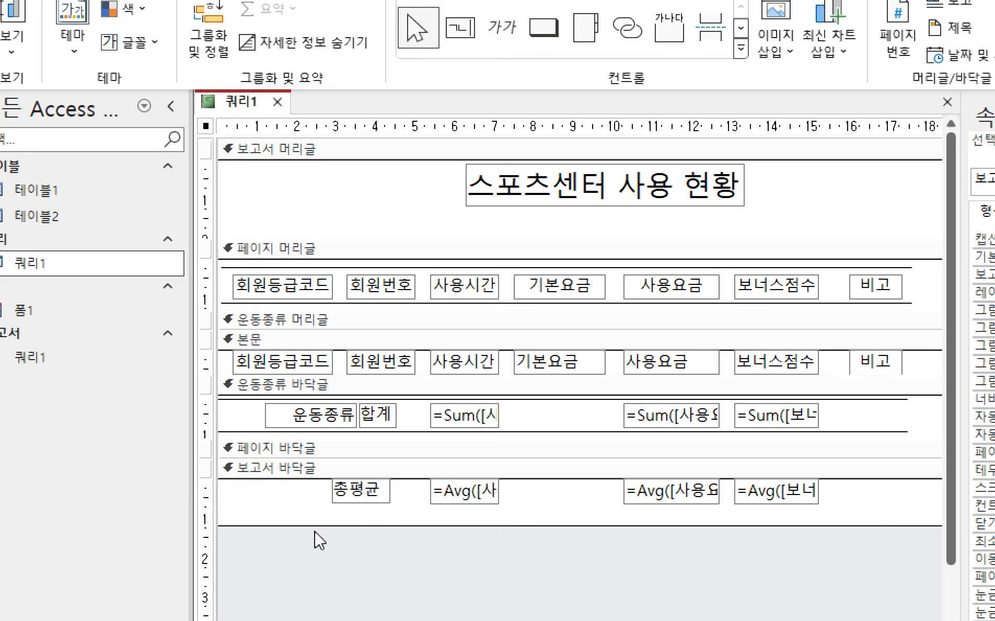
click(296, 506)
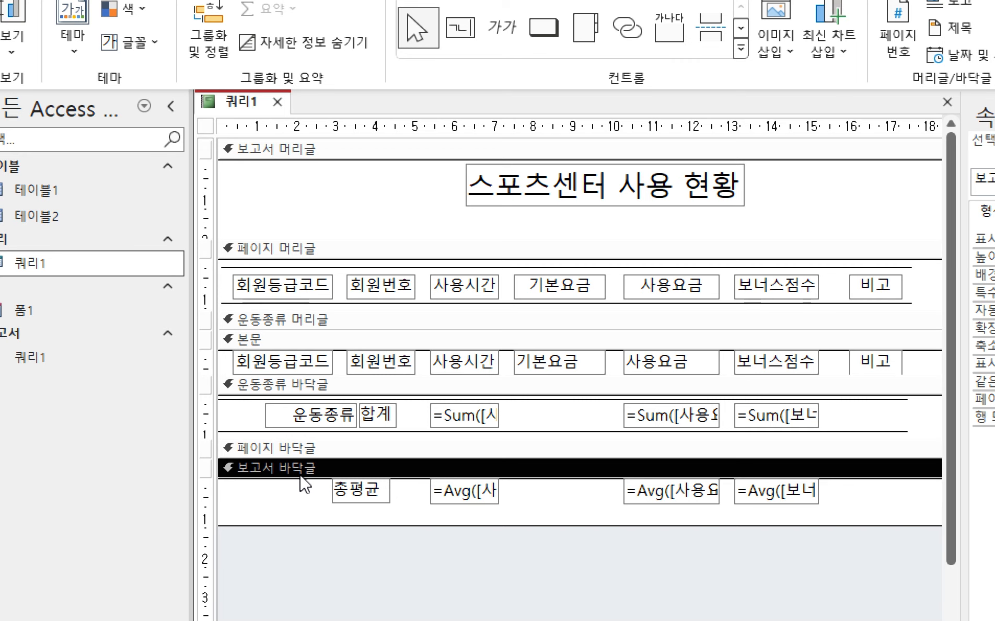
key(Tab)
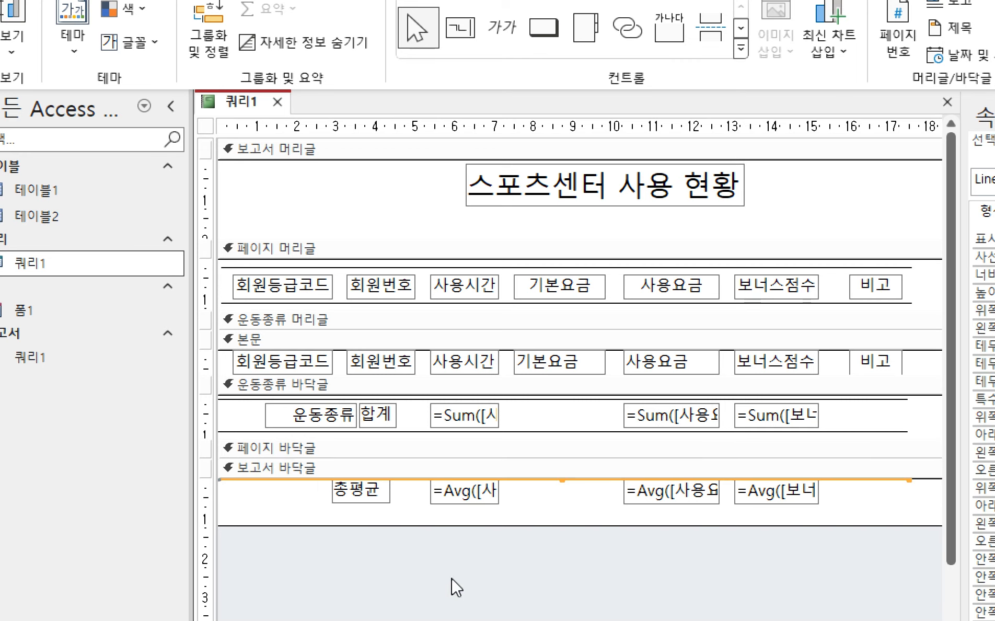
key(Down)
key(Down)
key(Down)
key(Down)
key(Down)
key(Down)
key(Down)
key(Down)
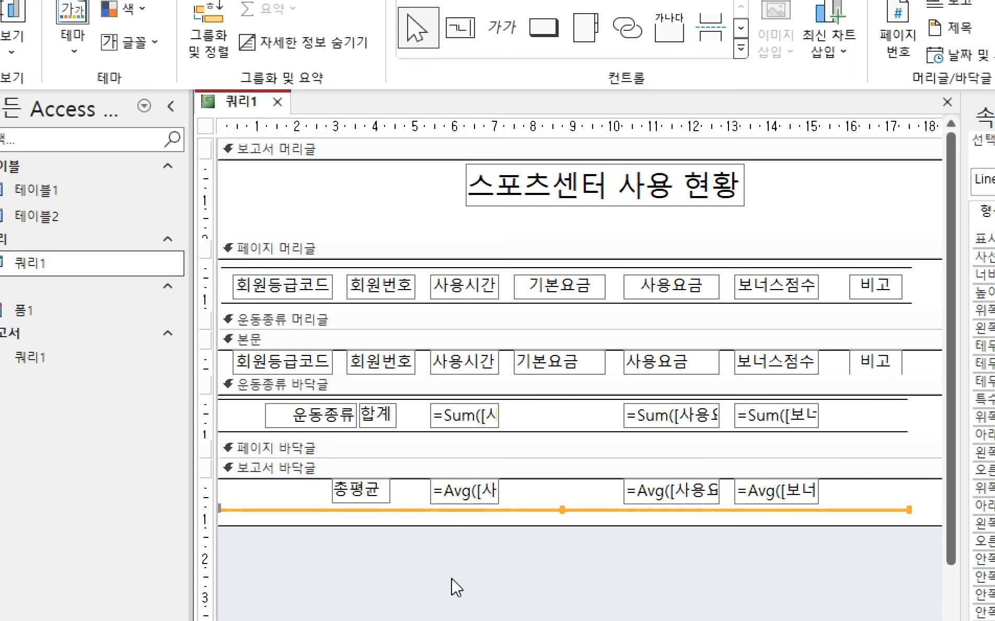
click(458, 580)
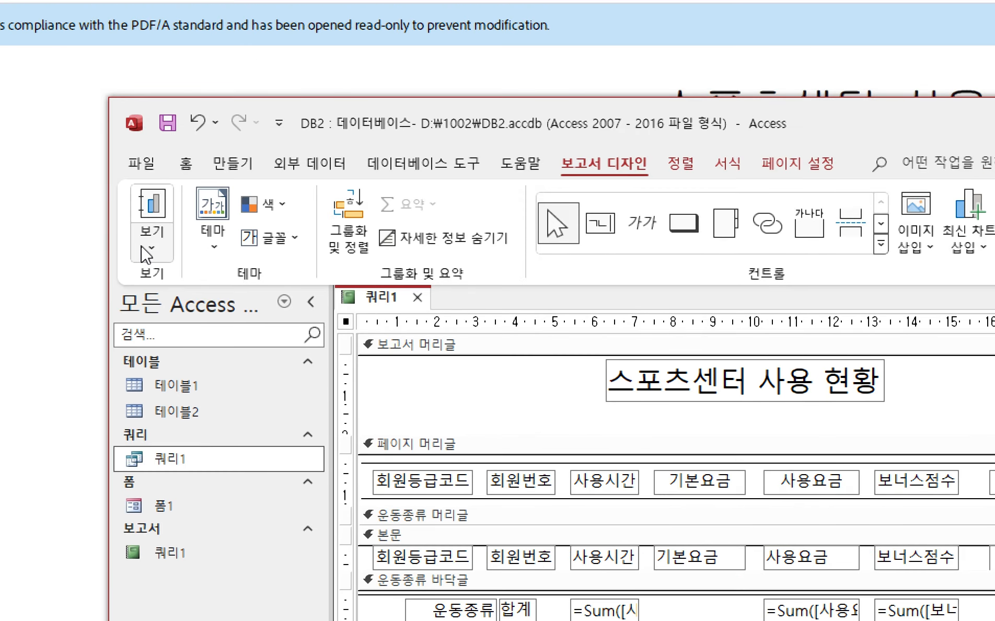
- Show the report in Report View and compare its total and 총평균 row lines with the sample PDF
click(6, 54)
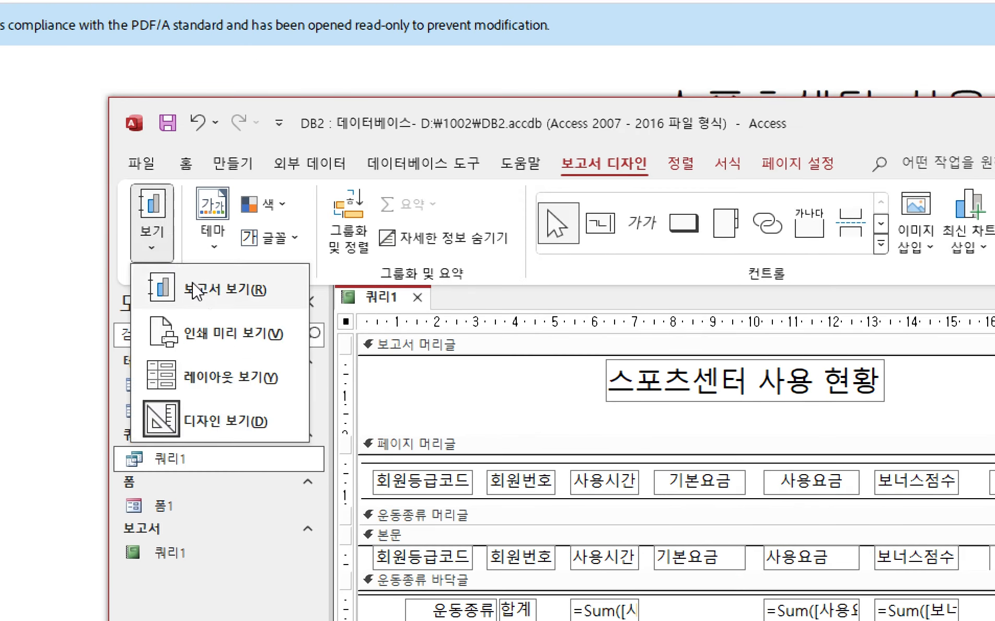
click(195, 290)
scroll(588, 461, down, 10)
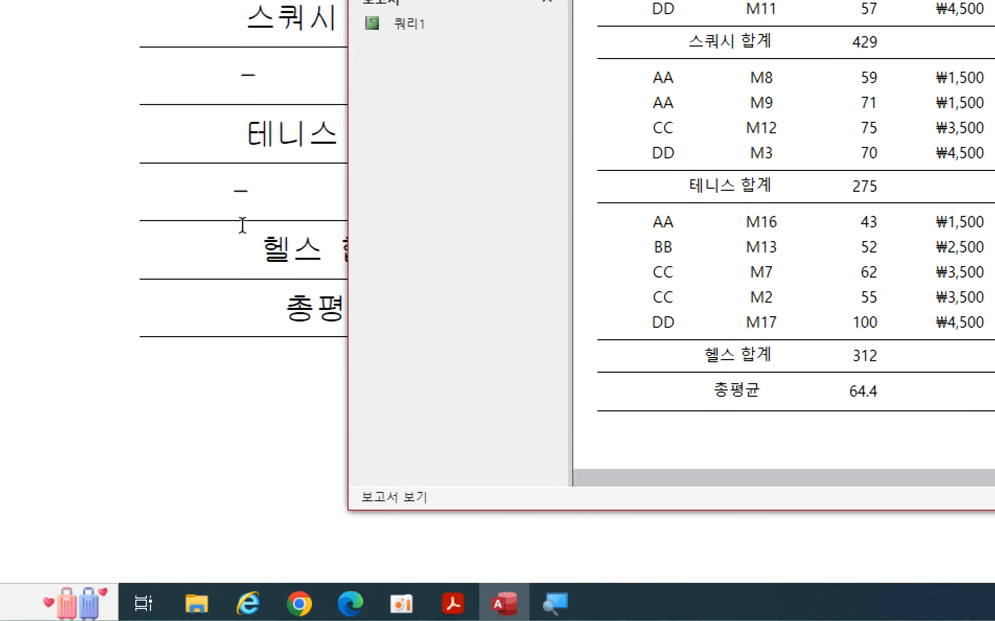
drag(585, 111, 708, 111)
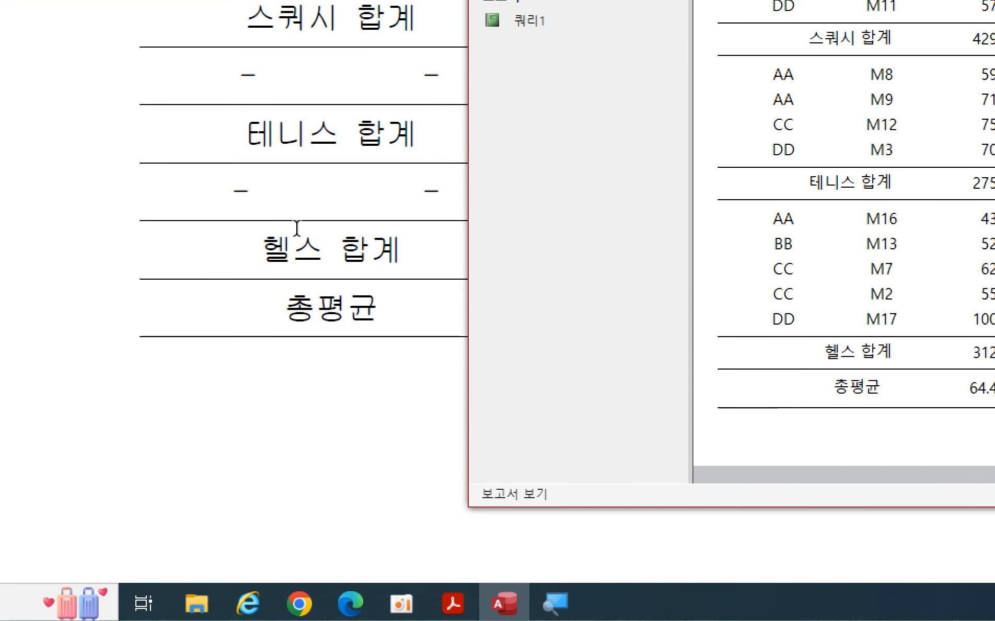
click(333, 364)
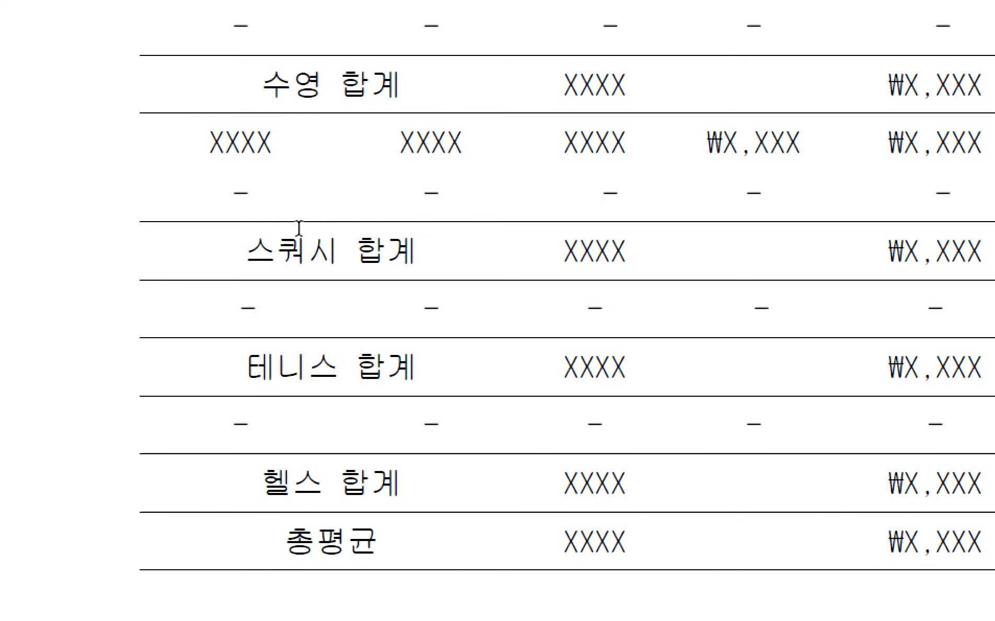
scroll(405, 453, down, 3)
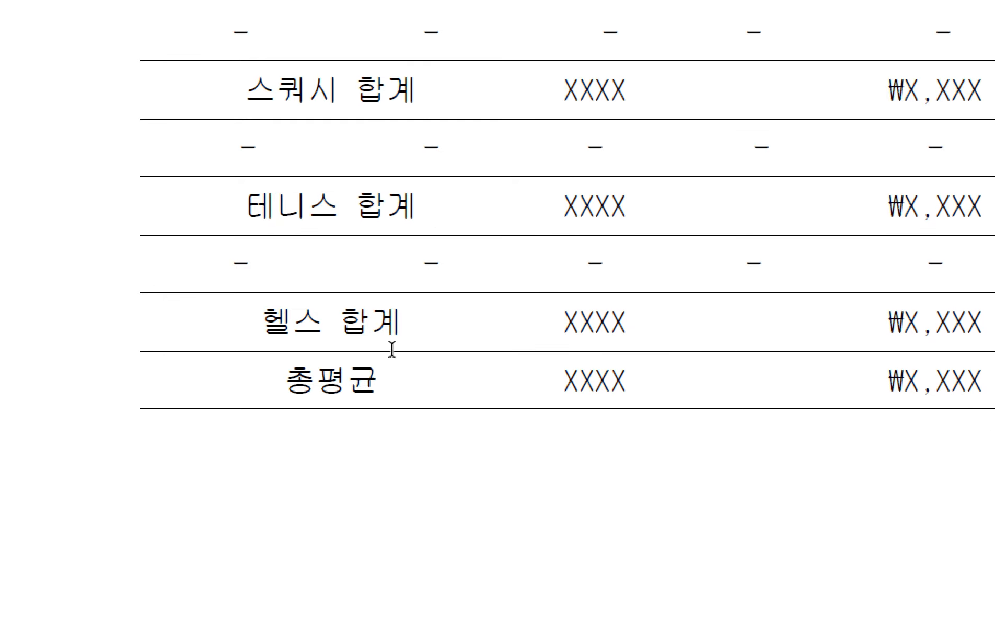
drag(253, 283, 439, 389)
click(379, 321)
scroll(400, 68, up, 5)
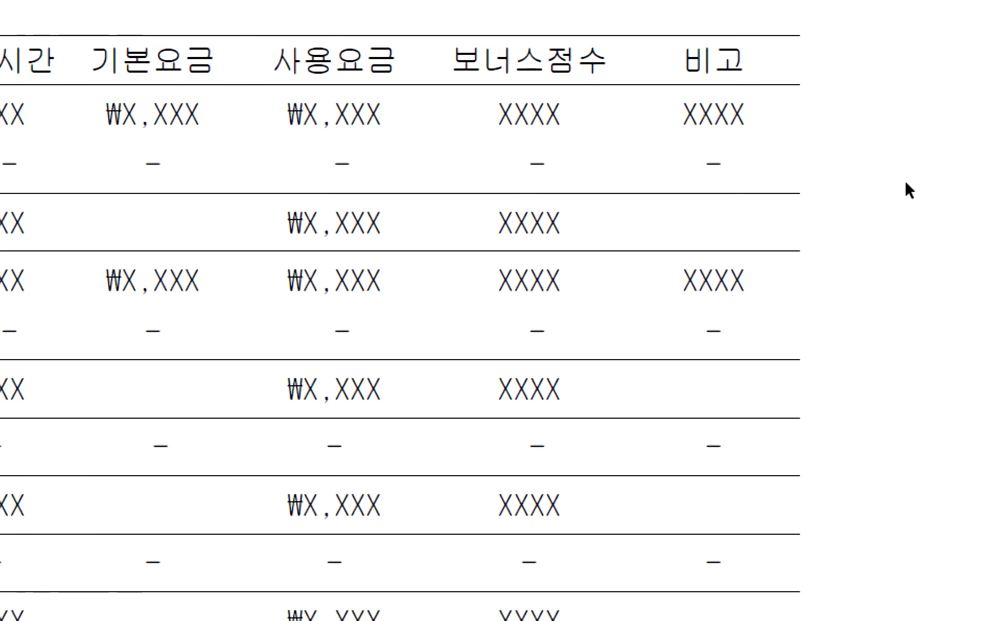
click(503, 600)
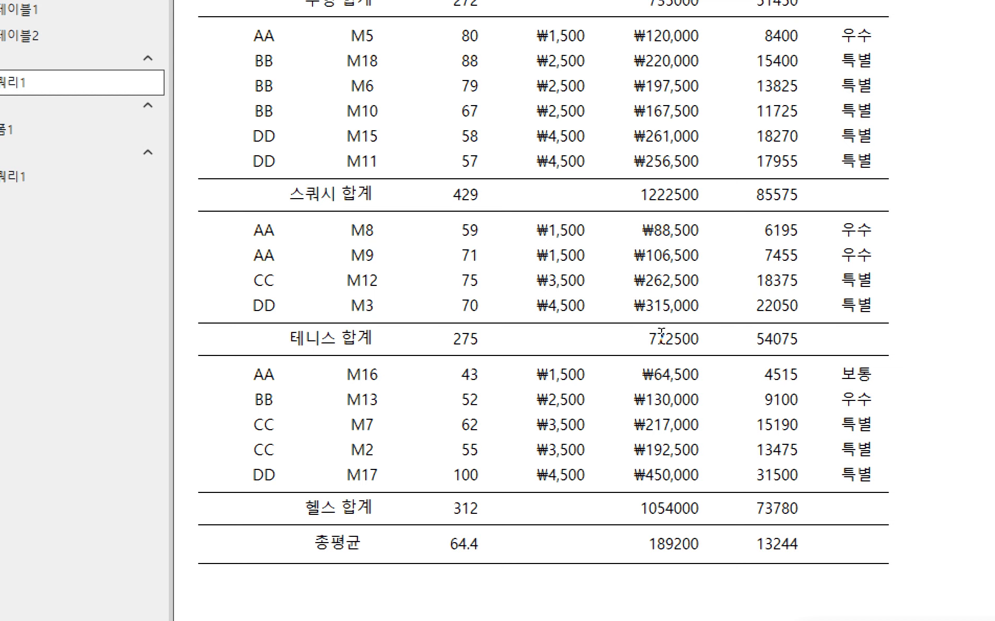
scroll(667, 79, up, 5)
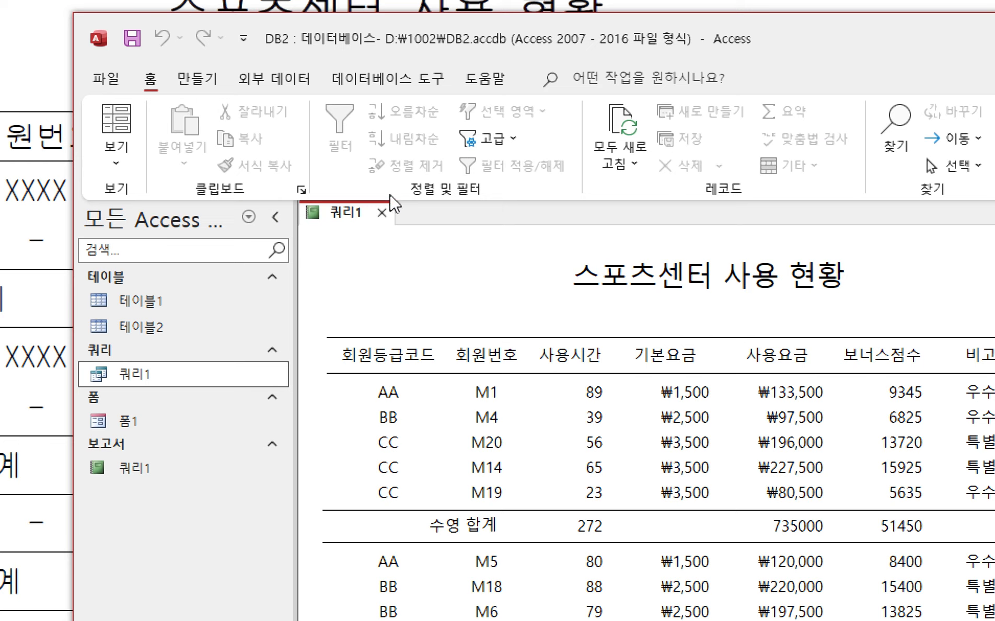
- Check the report title's font size requirement in the 기타 조건 section of the exam PDF, and switch back to Access
click(116, 168)
click(639, 392)
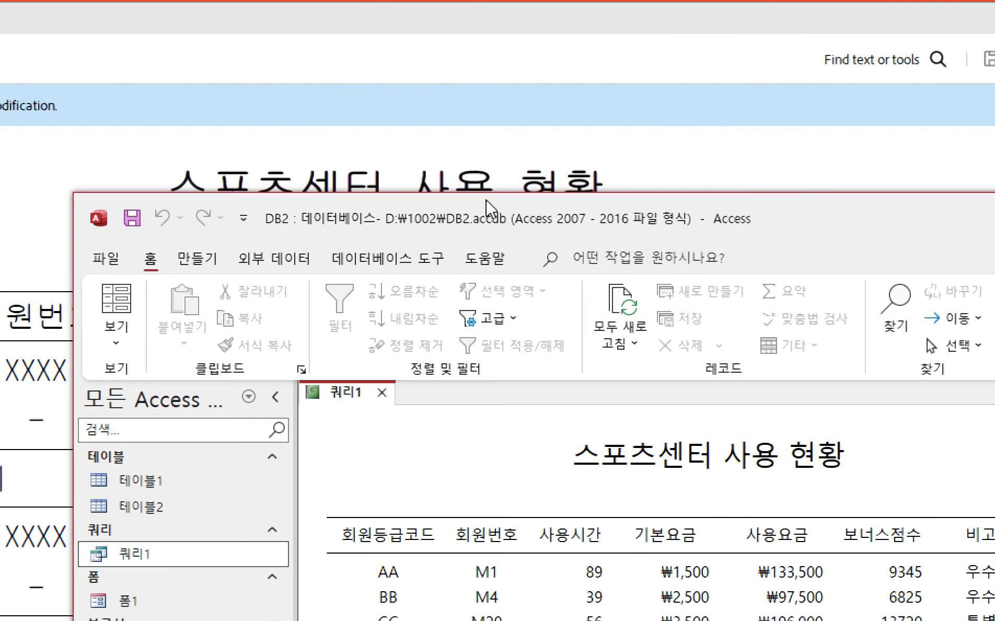
drag(427, 204, 56, 440)
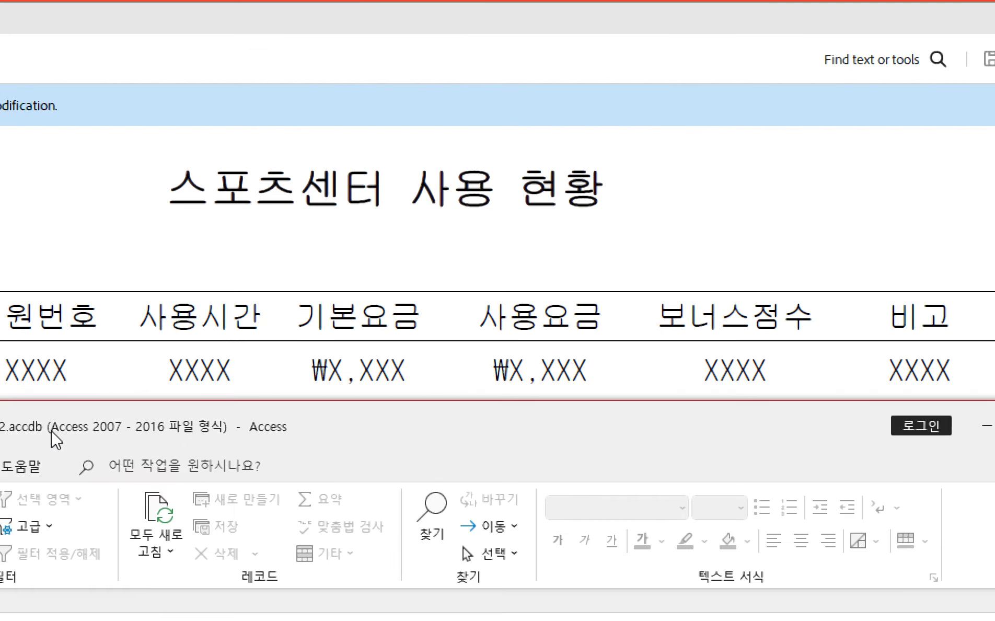
click(478, 282)
scroll(573, 448, up, 4)
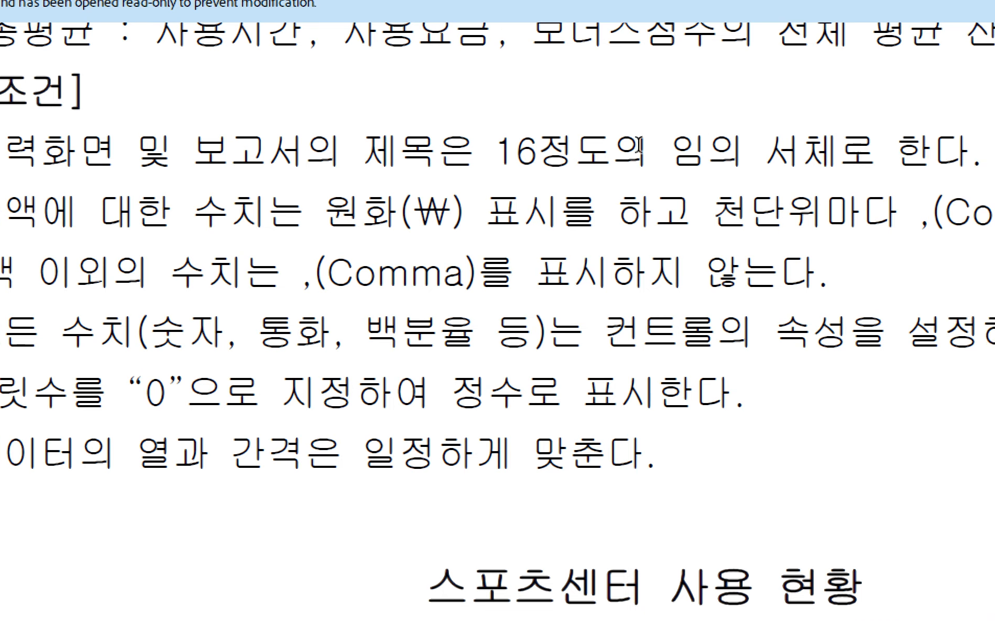
click(378, 601)
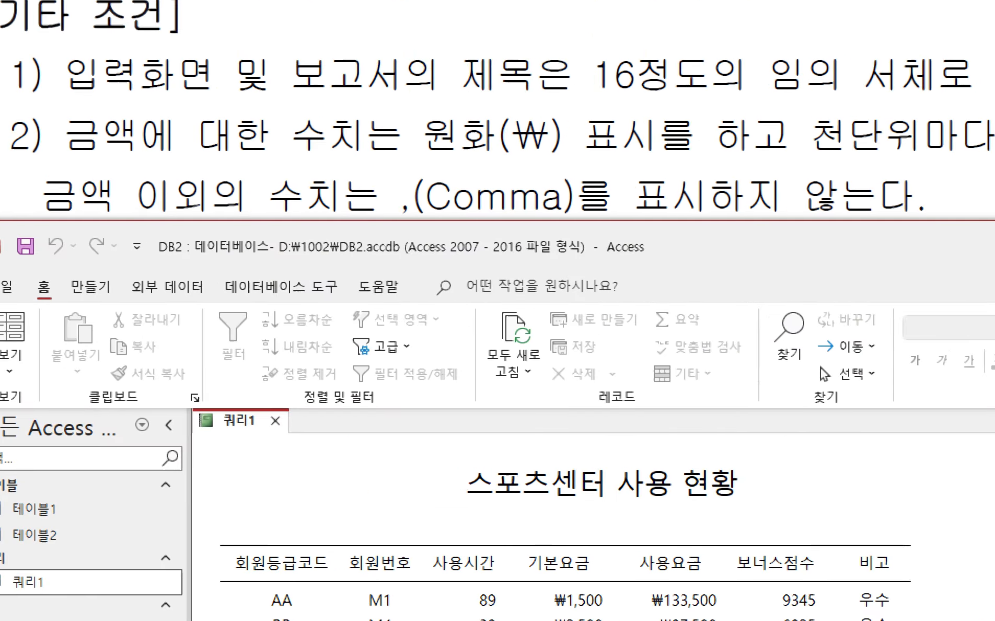
- In Design View, set the 스포츠센터 사용 현황 title's font size to 16 and centre its text
click(183, 348)
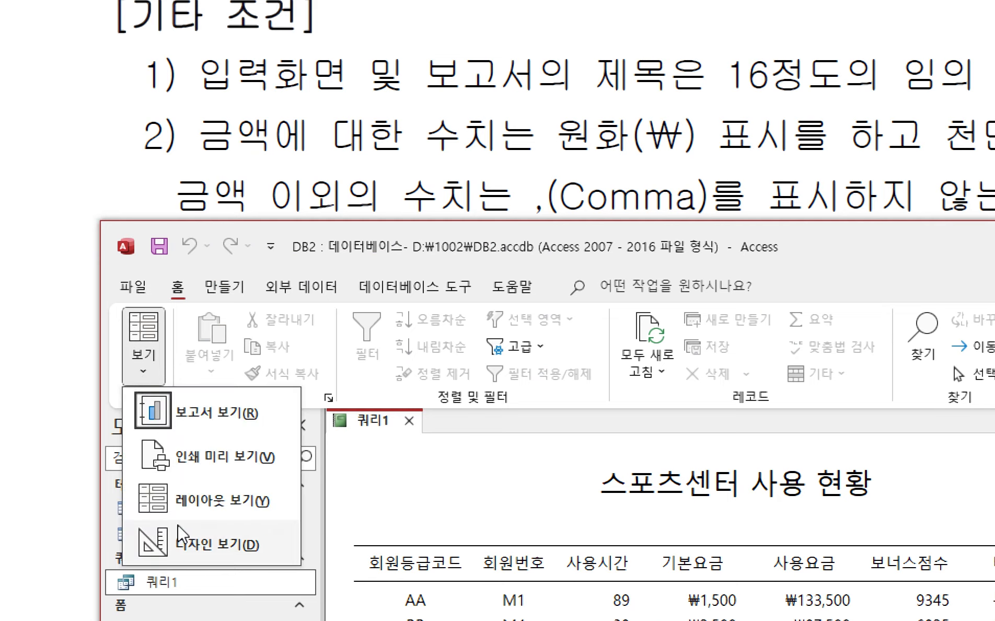
click(179, 529)
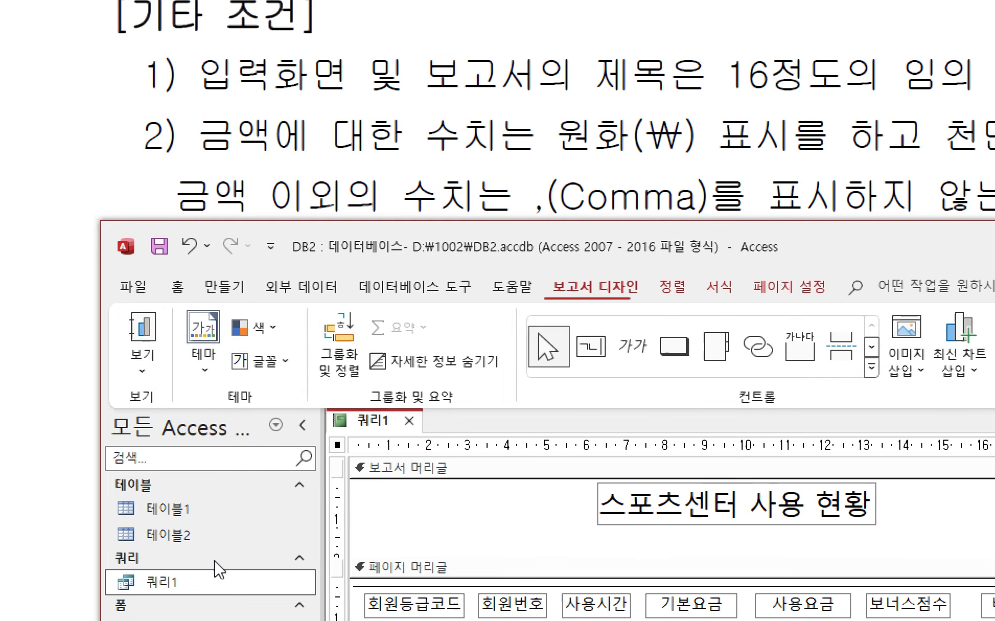
click(661, 518)
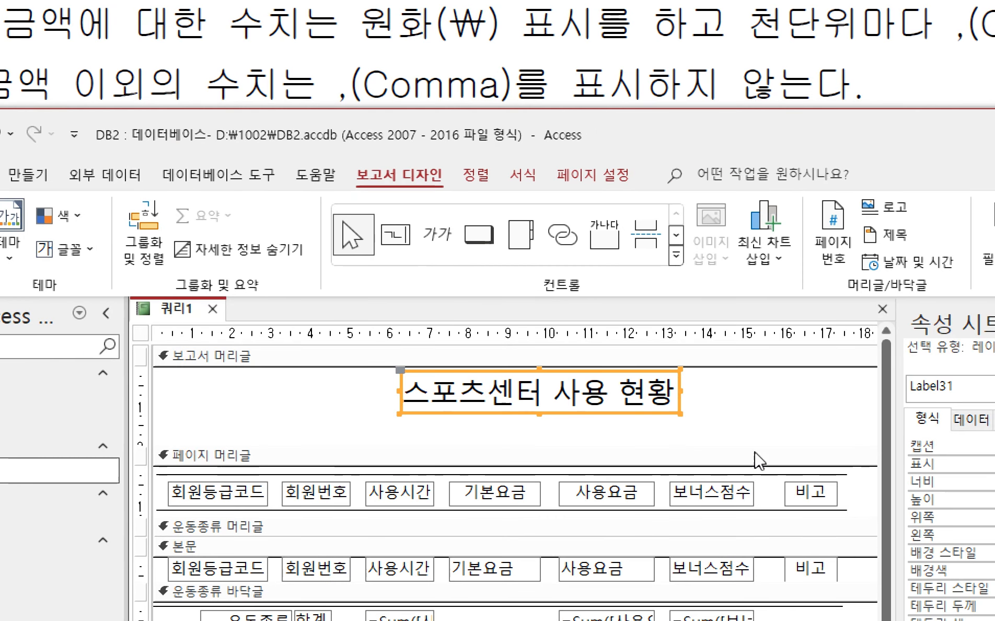
click(442, 179)
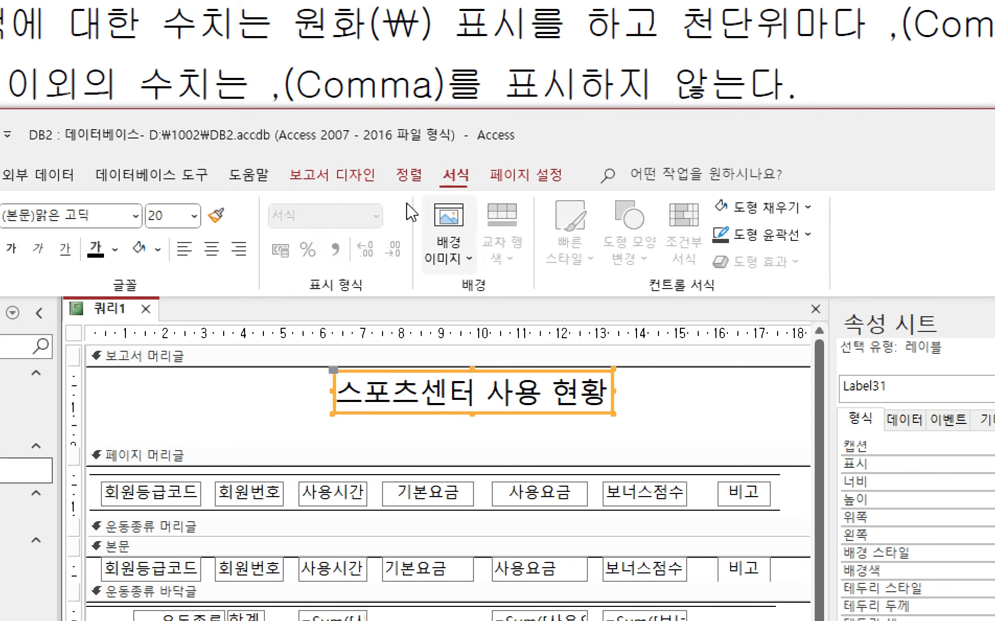
click(194, 216)
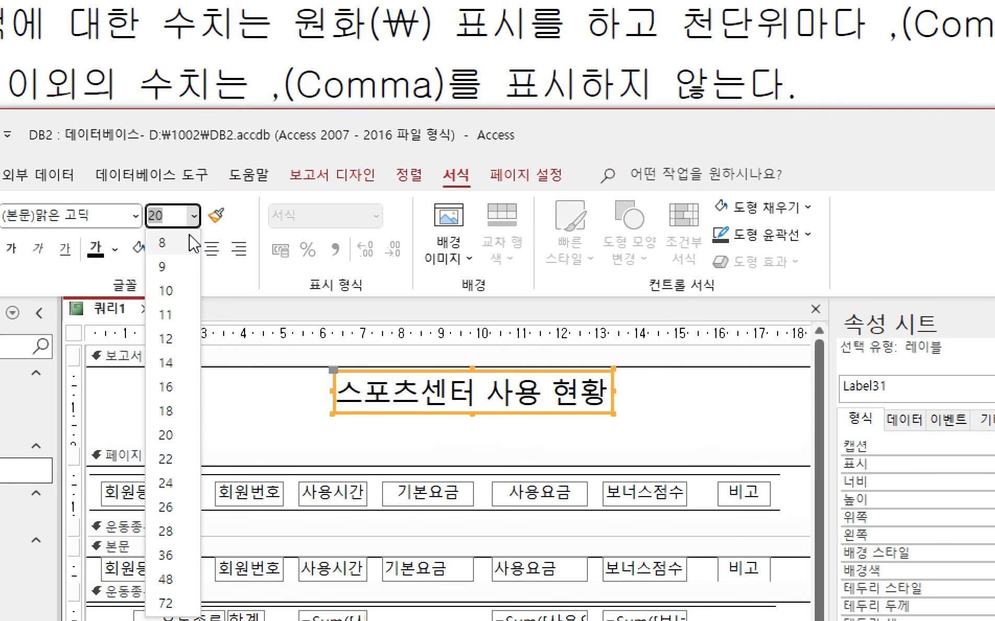
click(175, 388)
click(677, 418)
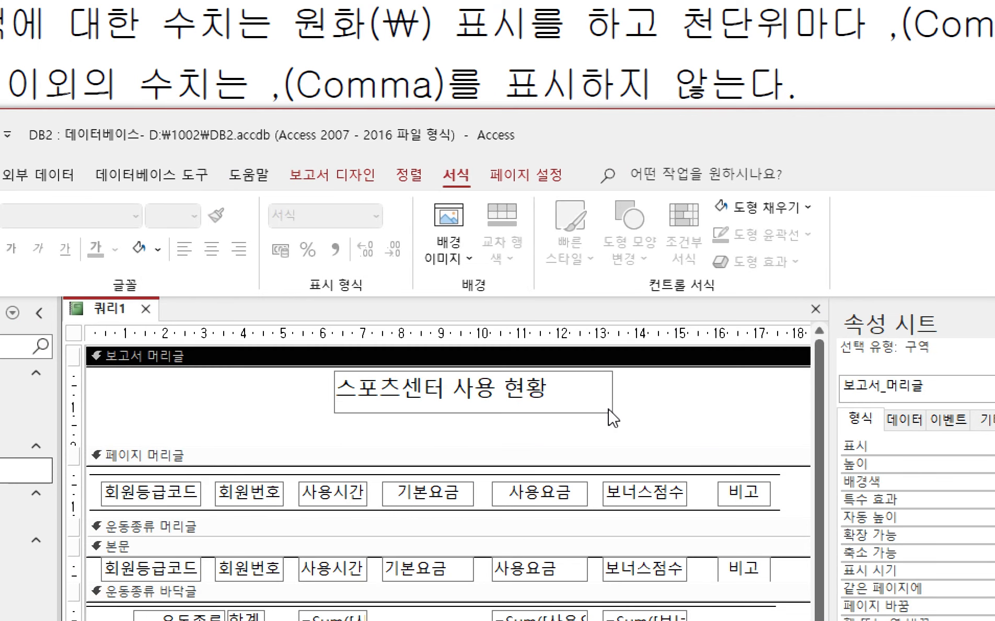
click(590, 406)
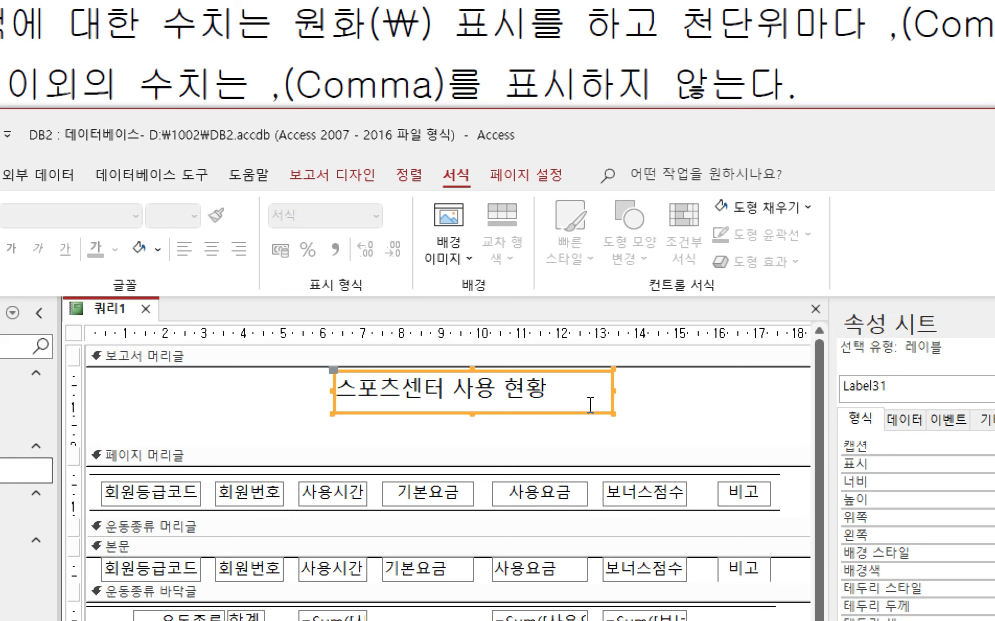
click(213, 253)
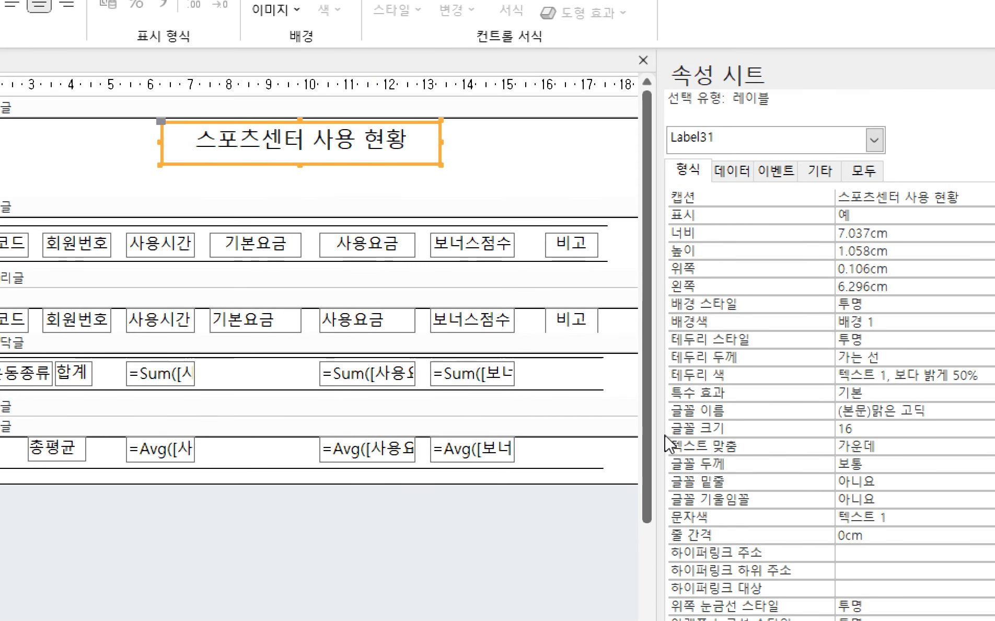
- Nudge the title label slightly right and narrow the report's width to about 17.8 cm
drag(665, 444, 743, 442)
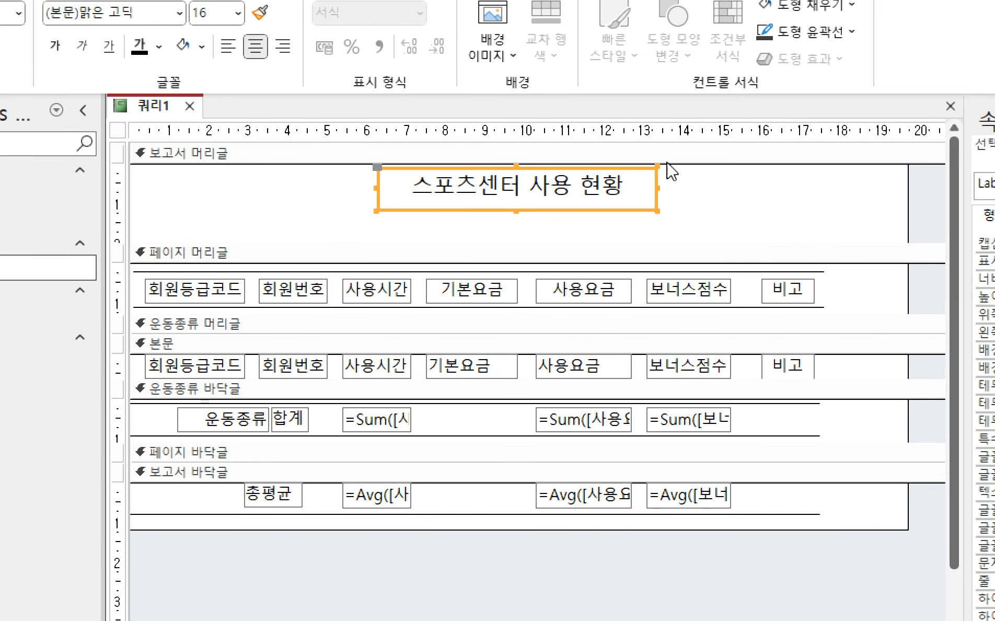
key(Right)
key(Right)
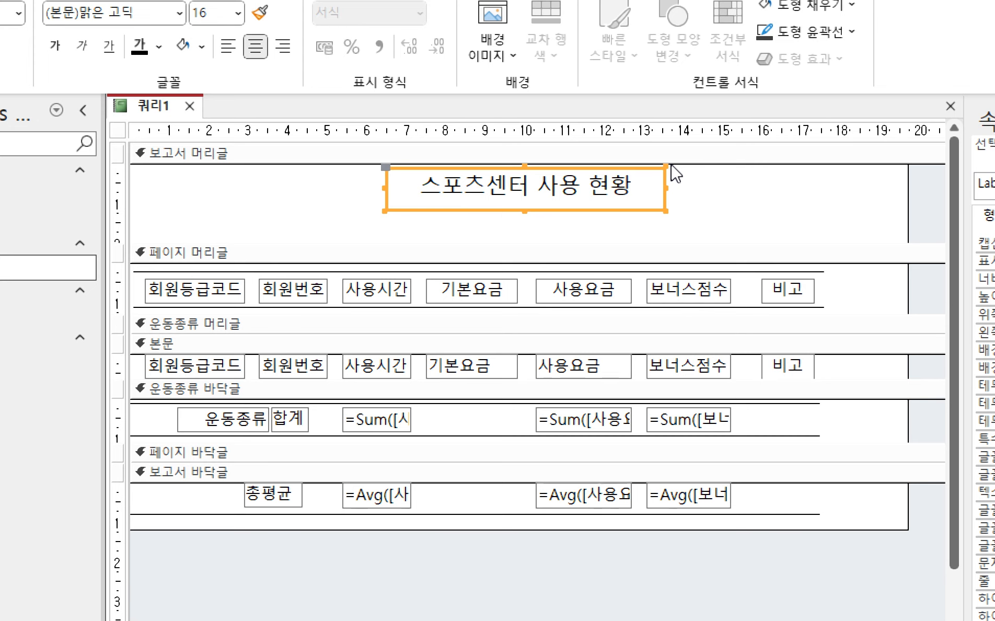
click(901, 217)
drag(906, 209, 836, 209)
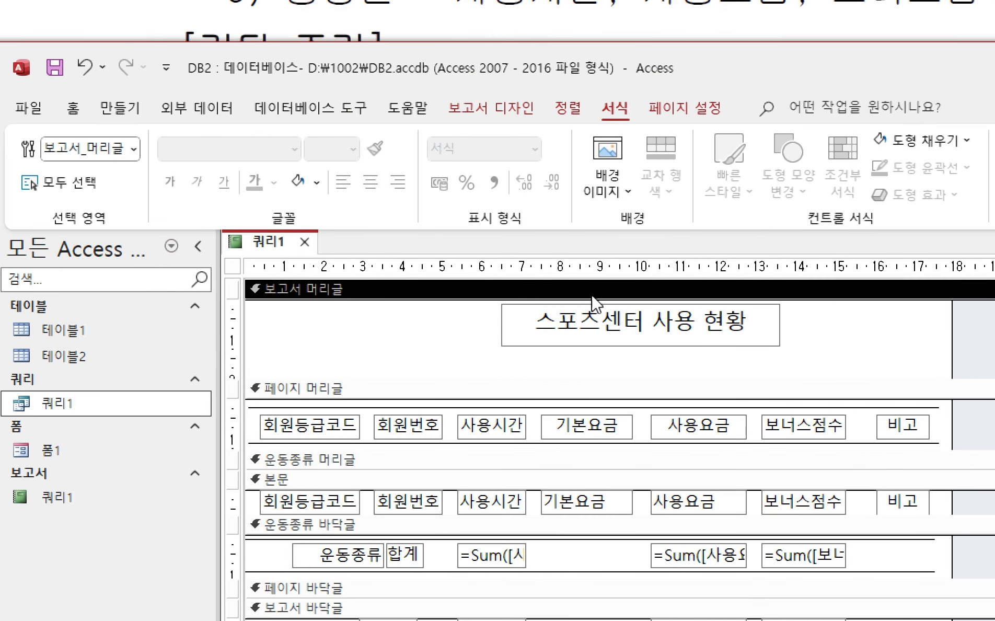
- Move the title label about 0.7 cm left to centre it across the report's width
click(587, 333)
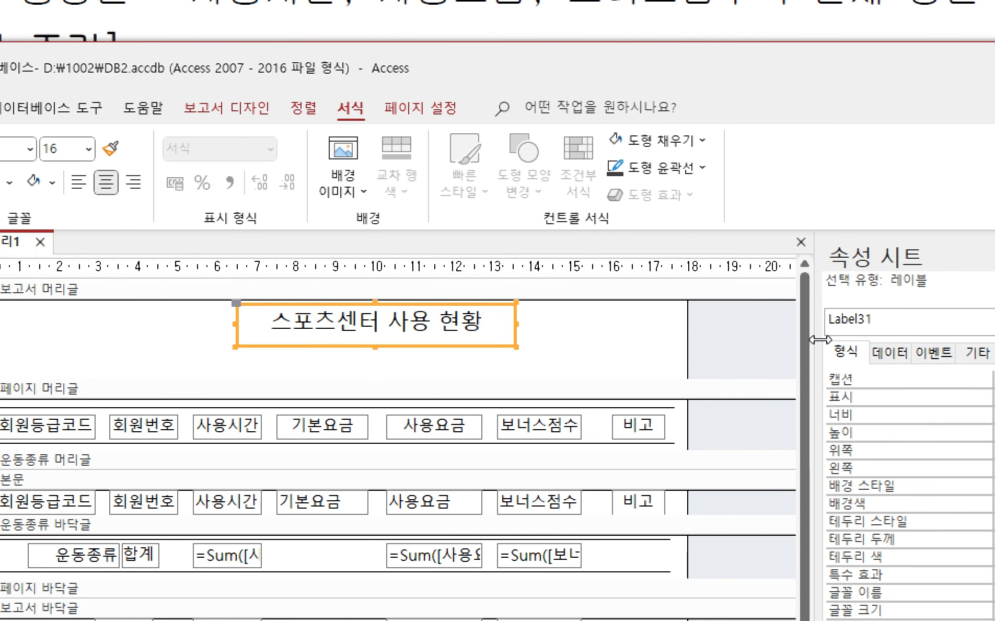
key(Left)
key(Left)
key(Left)
key(Left)
key(Left)
key(Left)
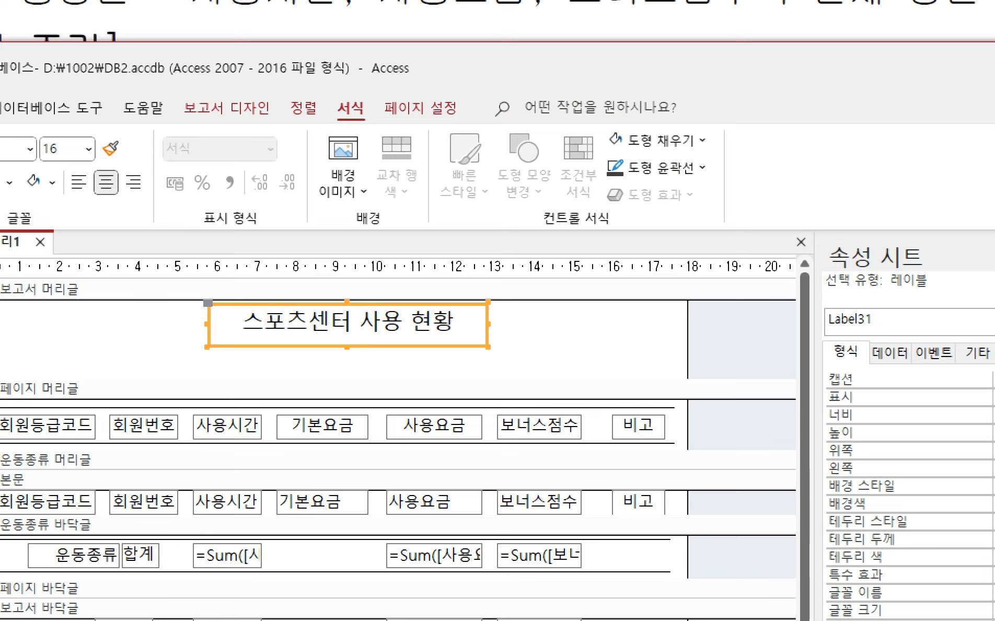
- Check the exam PDF's 기타 조건 rule on won formatting for amounts and the sample layout's ₩ fields, and switch back to Access
click(116, 349)
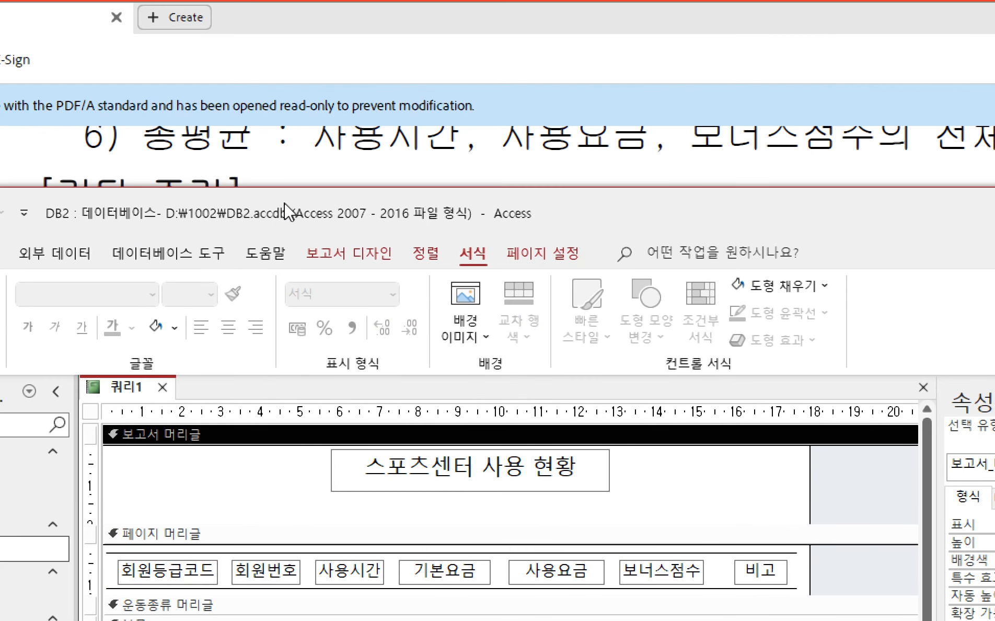
click(317, 143)
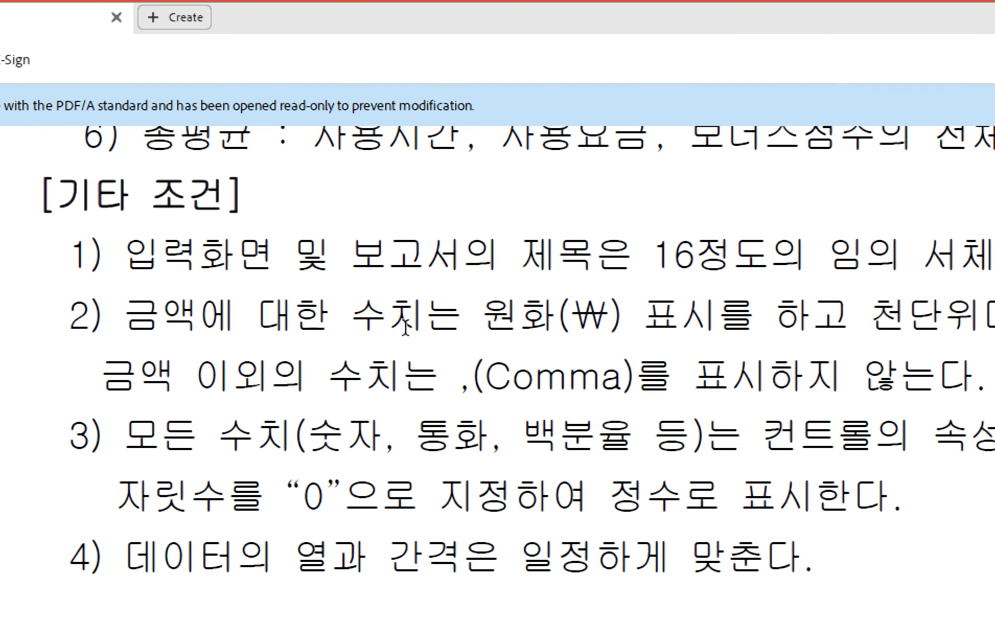
drag(140, 317, 611, 316)
click(775, 316)
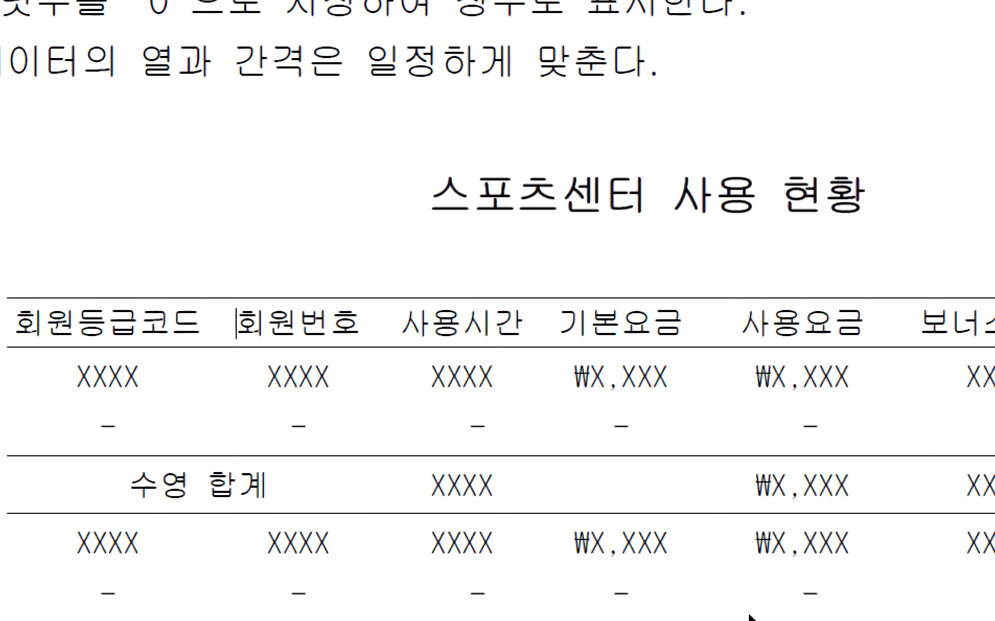
scroll(700, 466, down, 3)
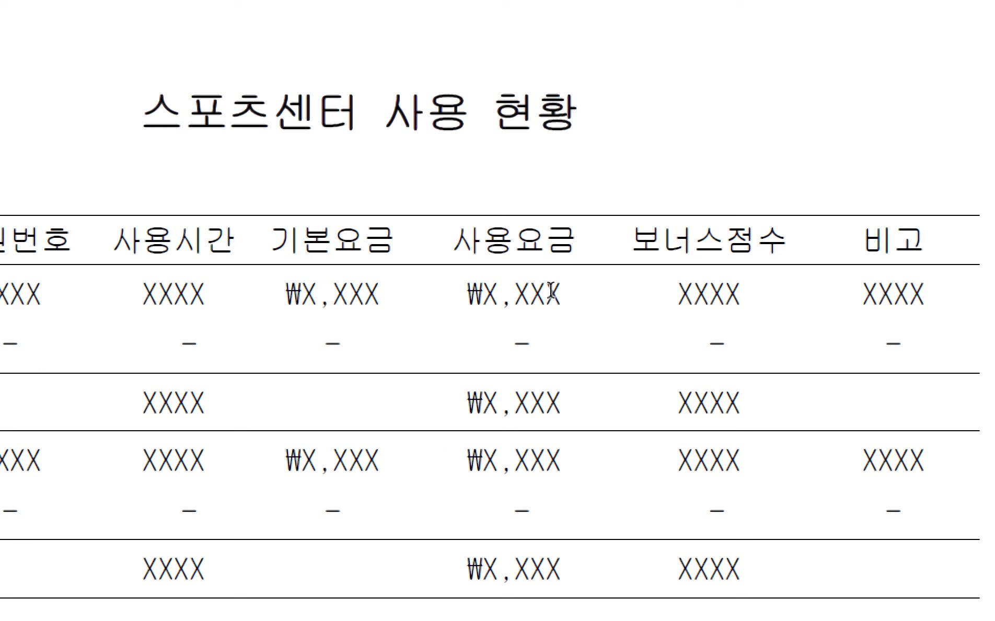
drag(286, 296, 378, 295)
click(445, 301)
click(84, 604)
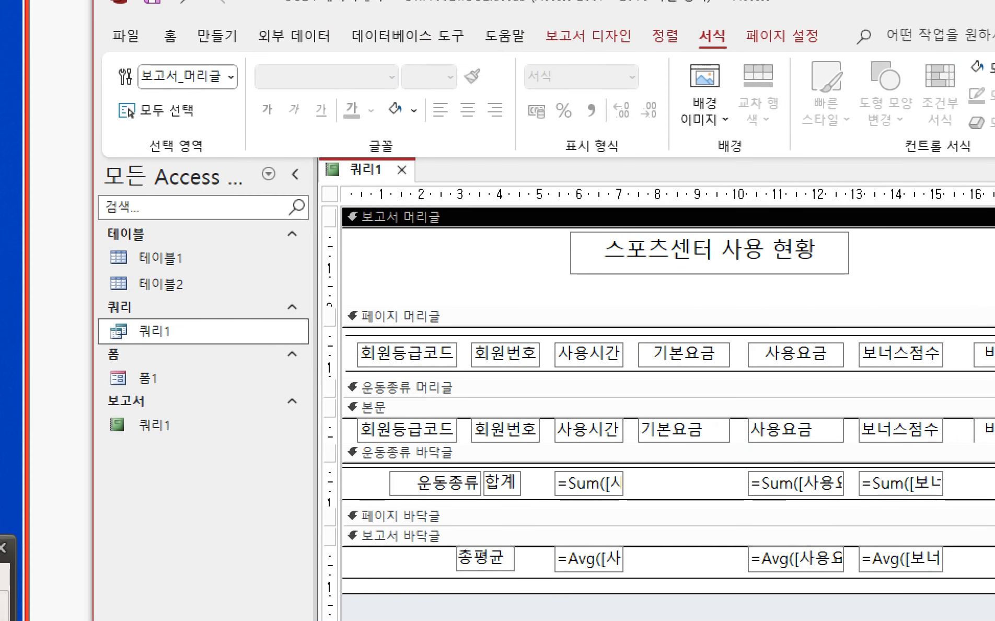
- Display the report in Report View and examine the number formats of the fee columns, group totals and overall averages
click(178, 36)
click(135, 122)
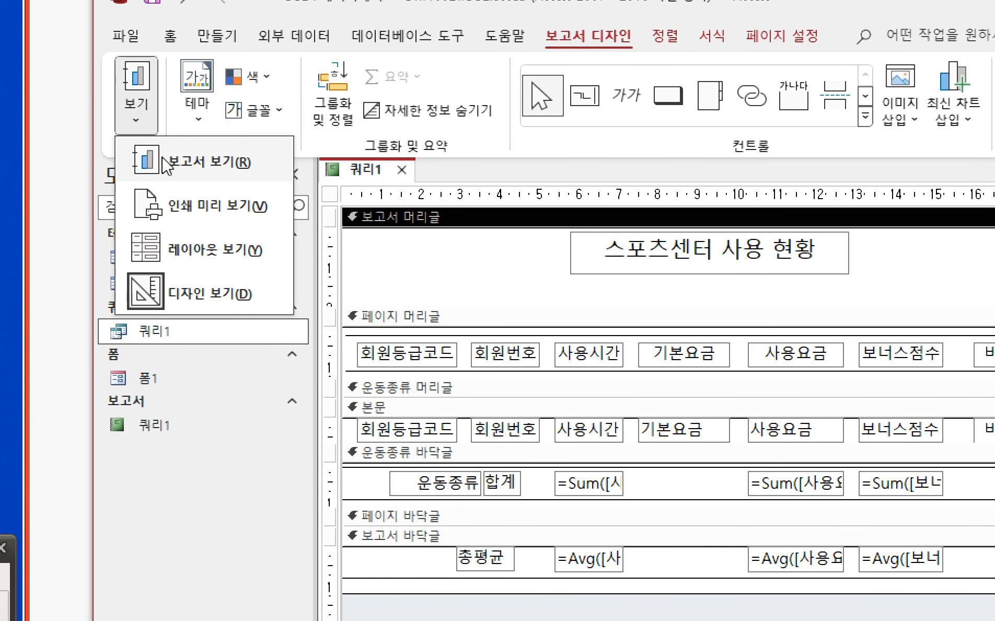
click(170, 159)
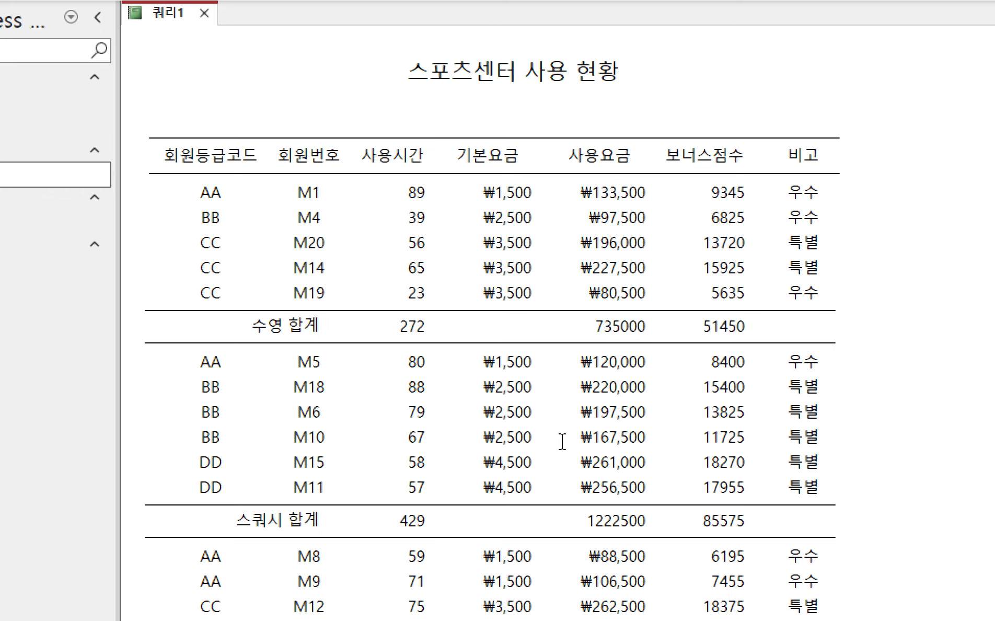
scroll(562, 442, down, 4)
scroll(526, 284, up, 2)
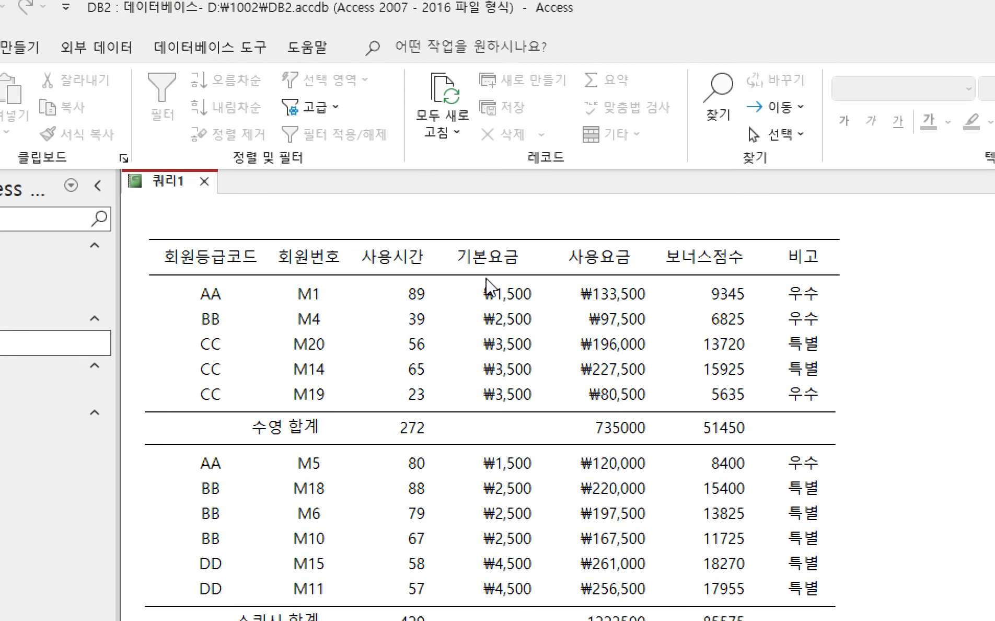
scroll(511, 496, down, 4)
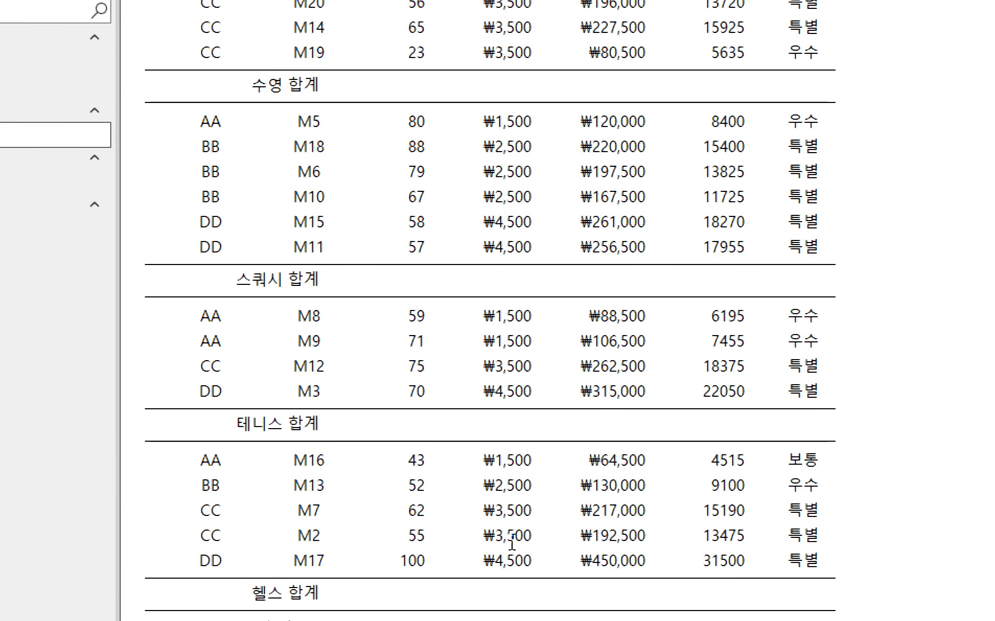
scroll(622, 471, up, 7)
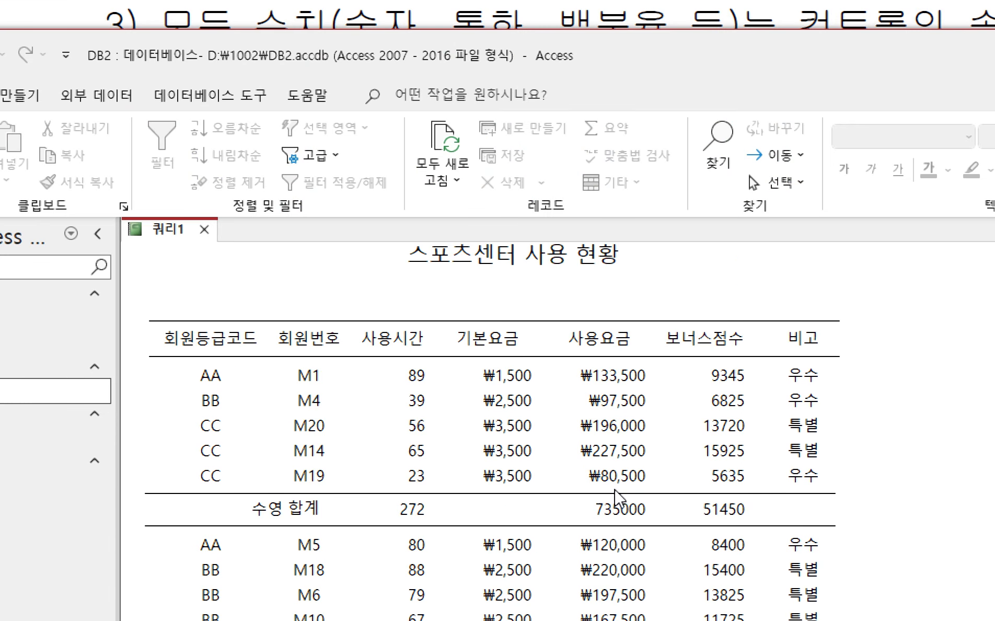
scroll(615, 494, down, 2)
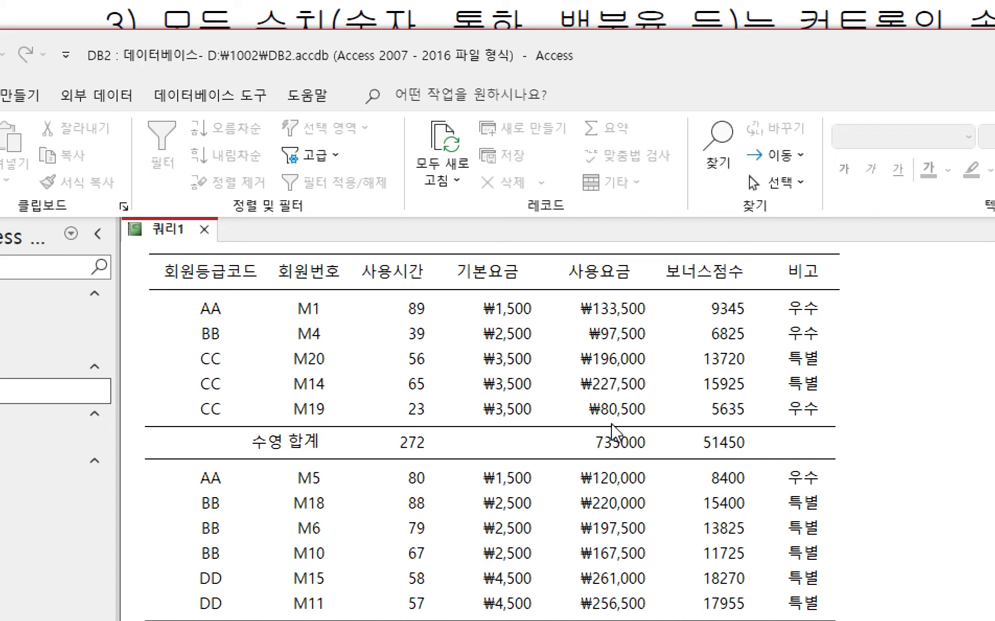
scroll(602, 428, down, 1)
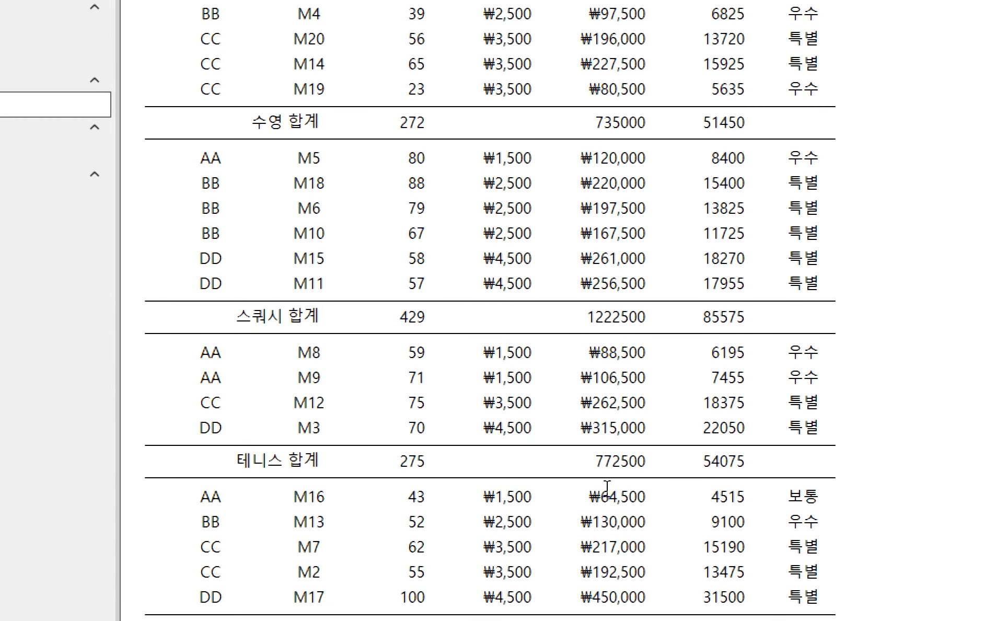
scroll(609, 489, down, 1)
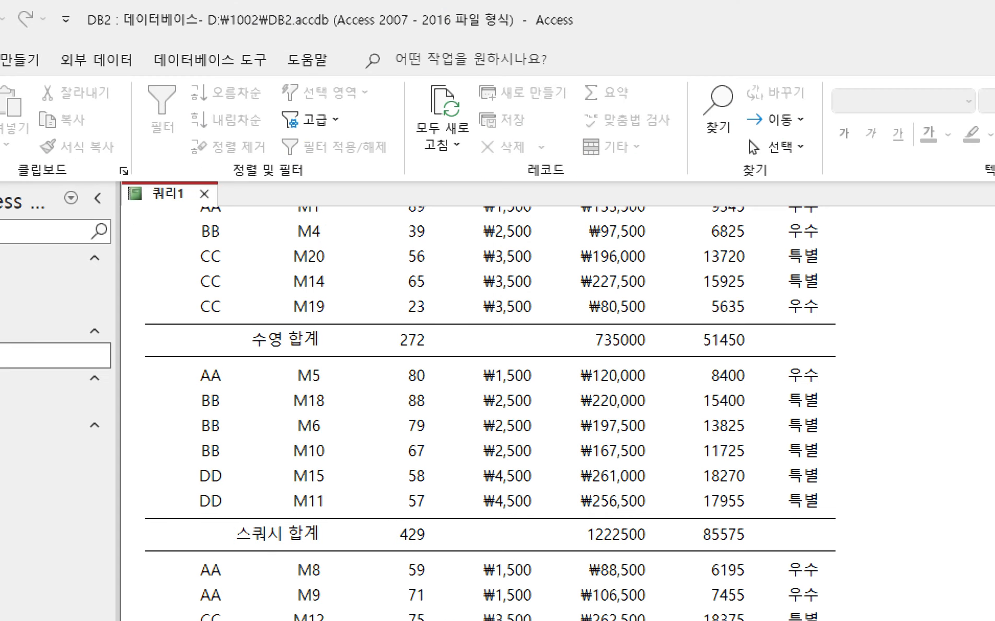
- In Layout View, set the format of the group-total 사용요금 field to currency (통화)
click(108, 142)
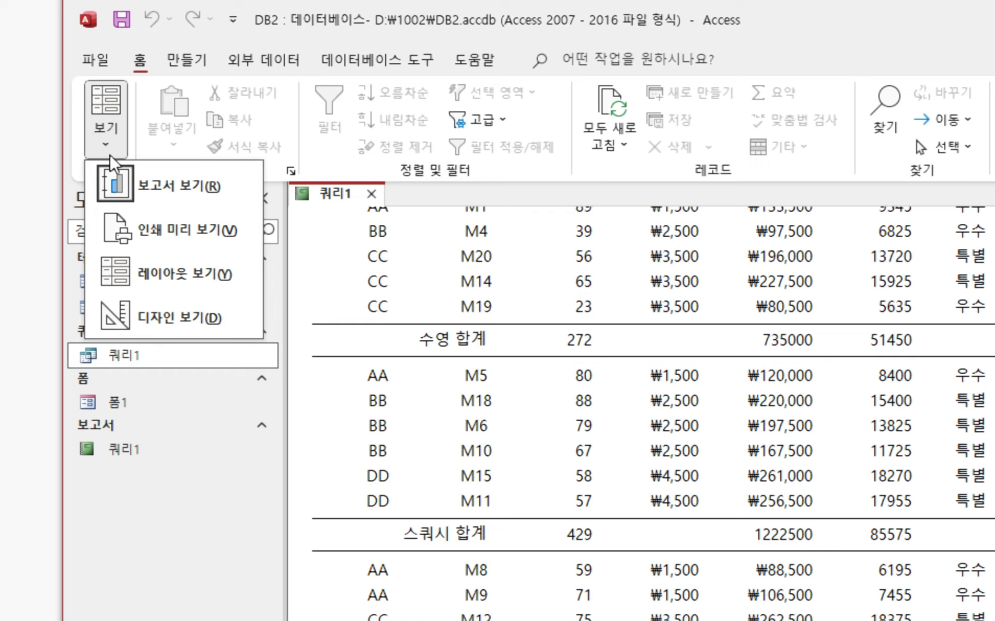
click(123, 277)
scroll(342, 590, up, 5)
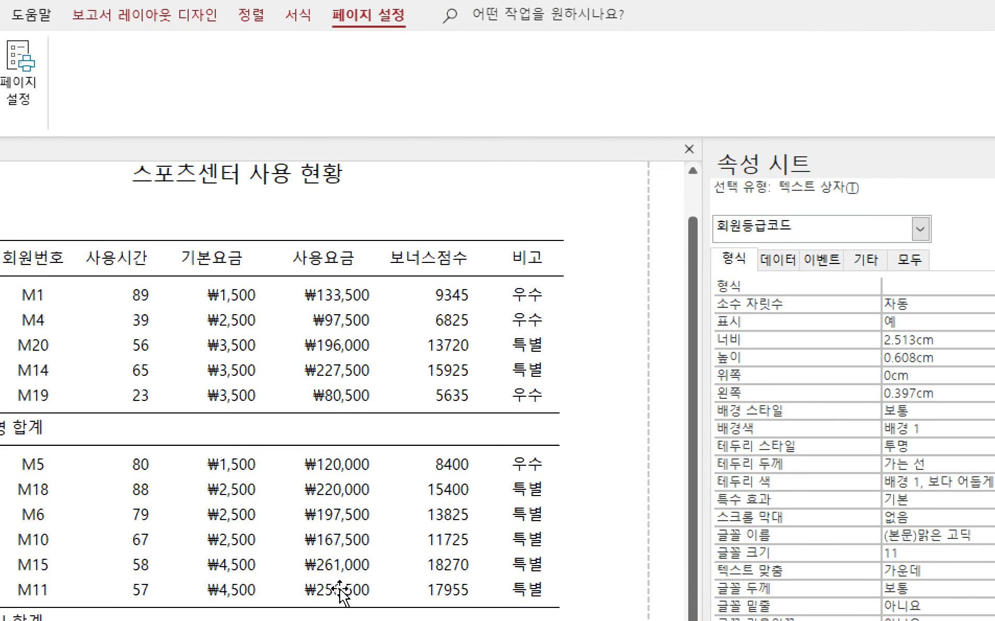
scroll(334, 589, down, 3)
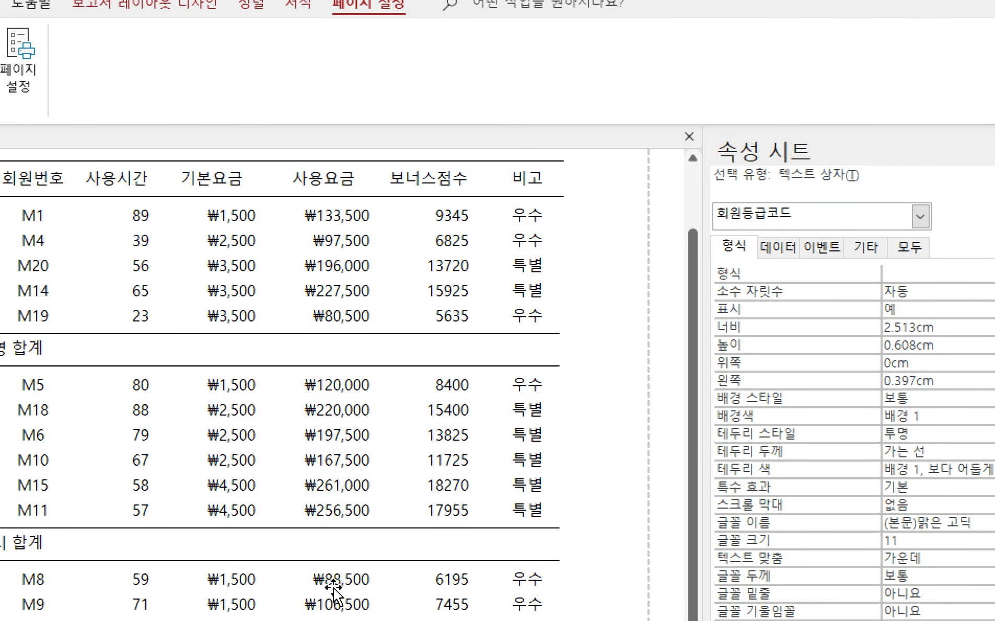
click(347, 353)
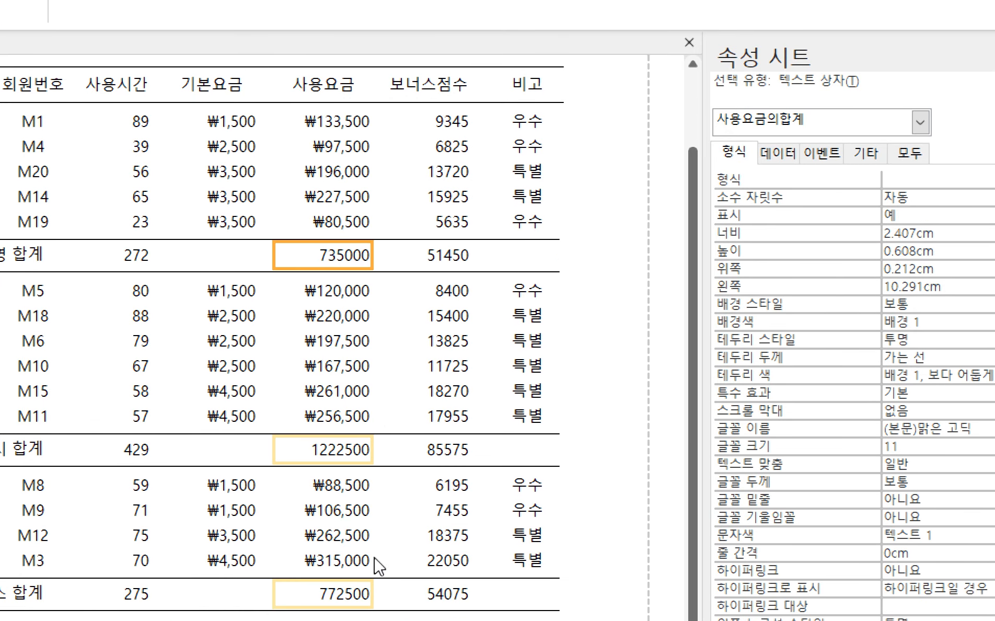
scroll(482, 587, down, 3)
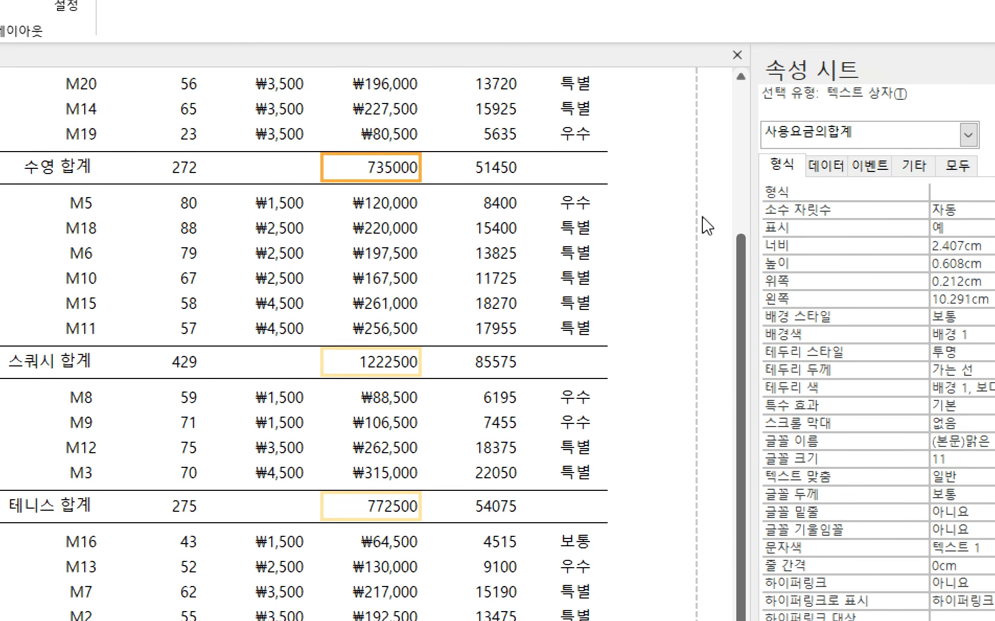
click(933, 192)
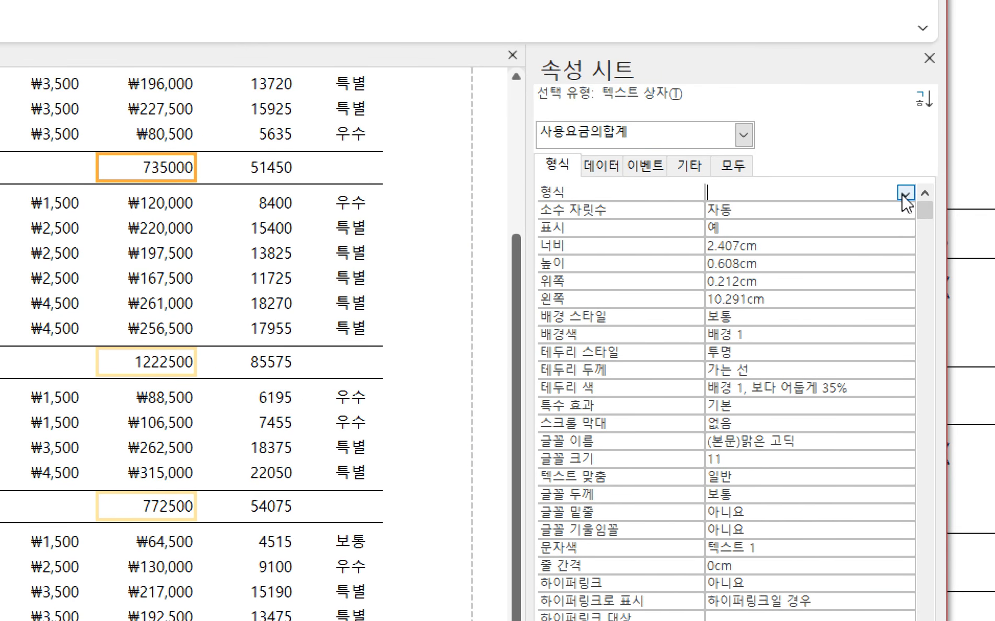
click(905, 193)
click(779, 338)
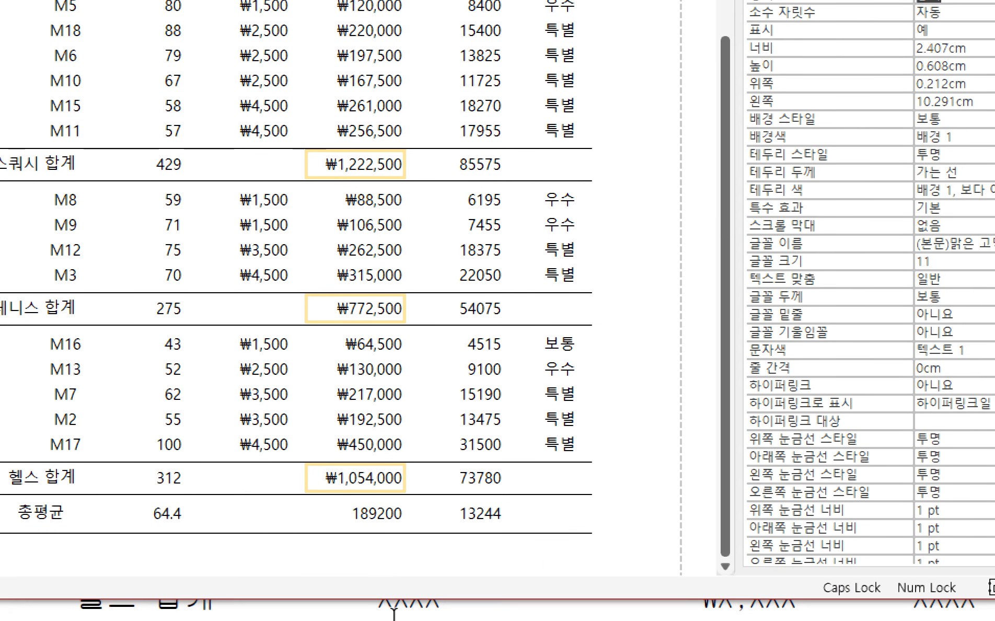
- Set the format of the 사용요금 value in the 총평균 row to currency (통화)
click(385, 508)
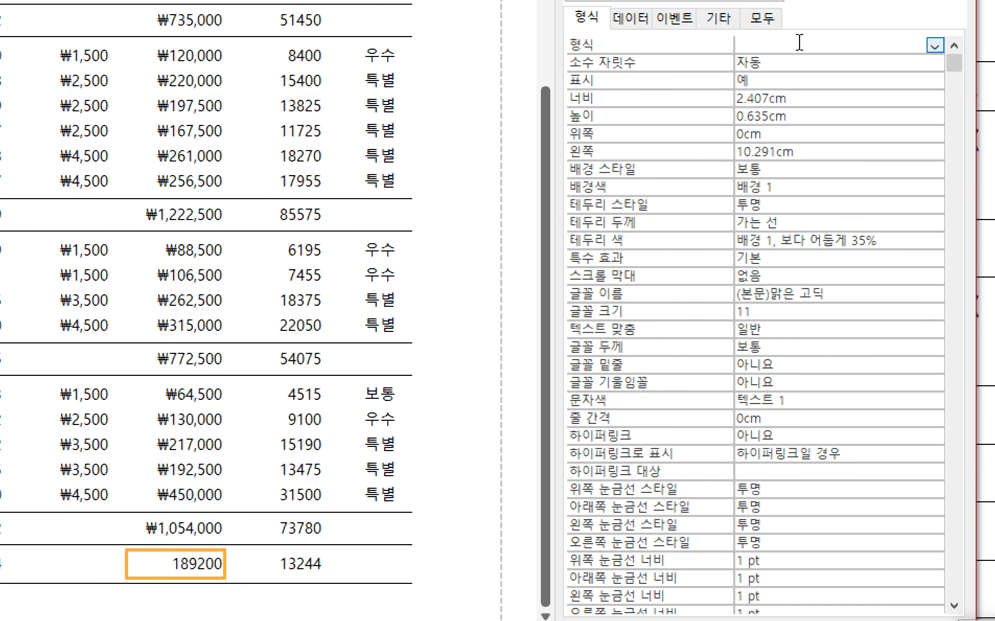
click(935, 45)
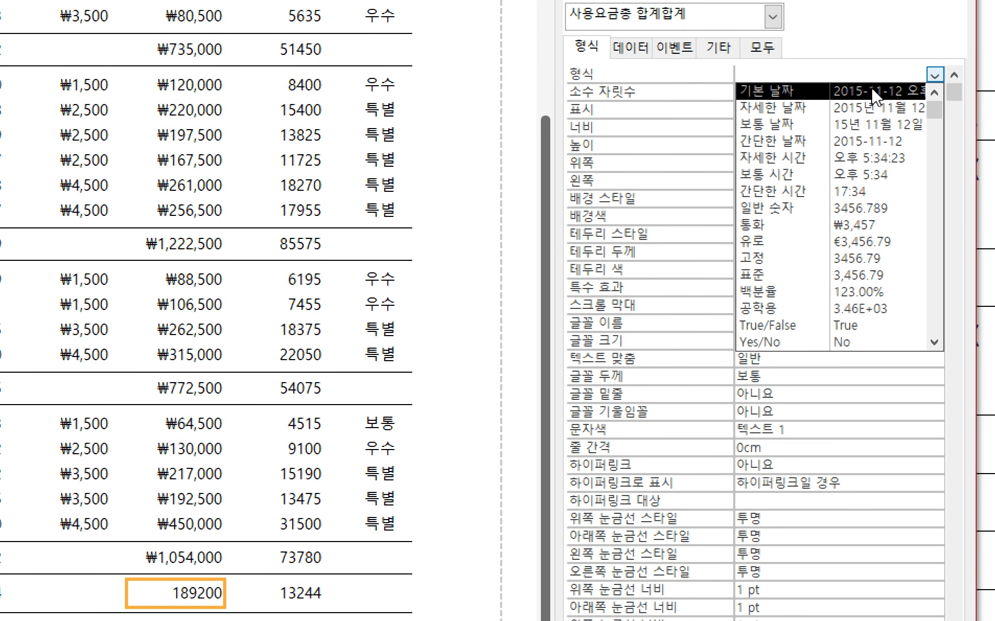
click(818, 226)
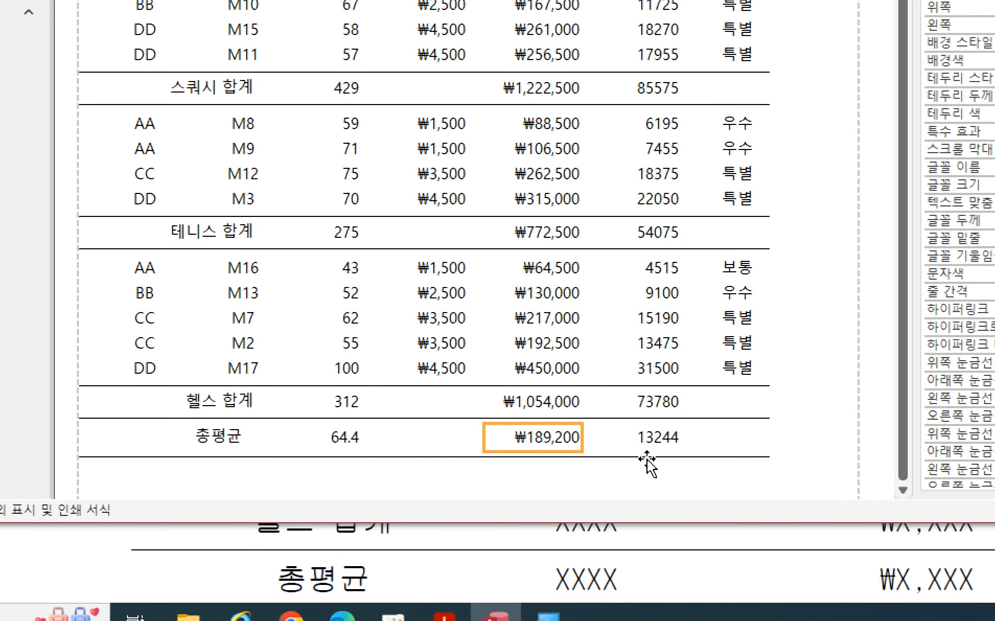
- Compare the report's total and average rows with the sample layout in the exam PDF, moving the Access window down to uncover it
scroll(675, 139, up, 3)
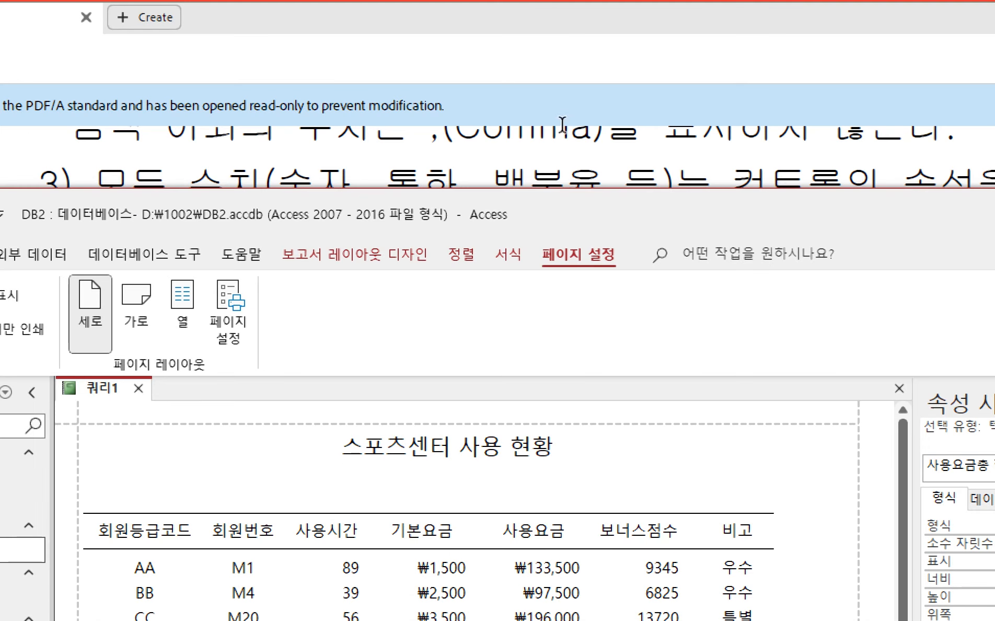
drag(569, 206, 515, 387)
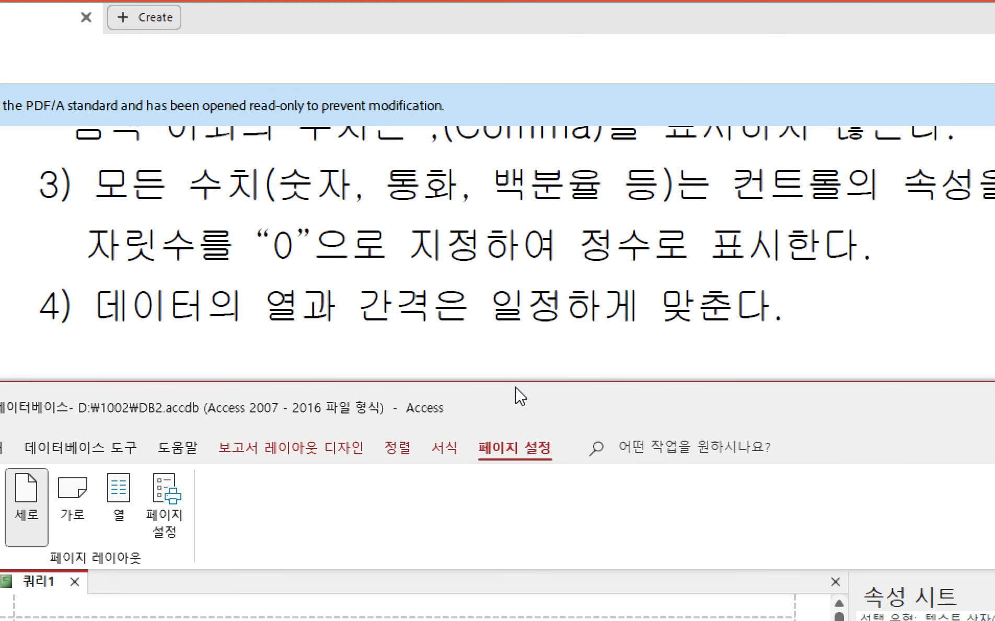
click(515, 363)
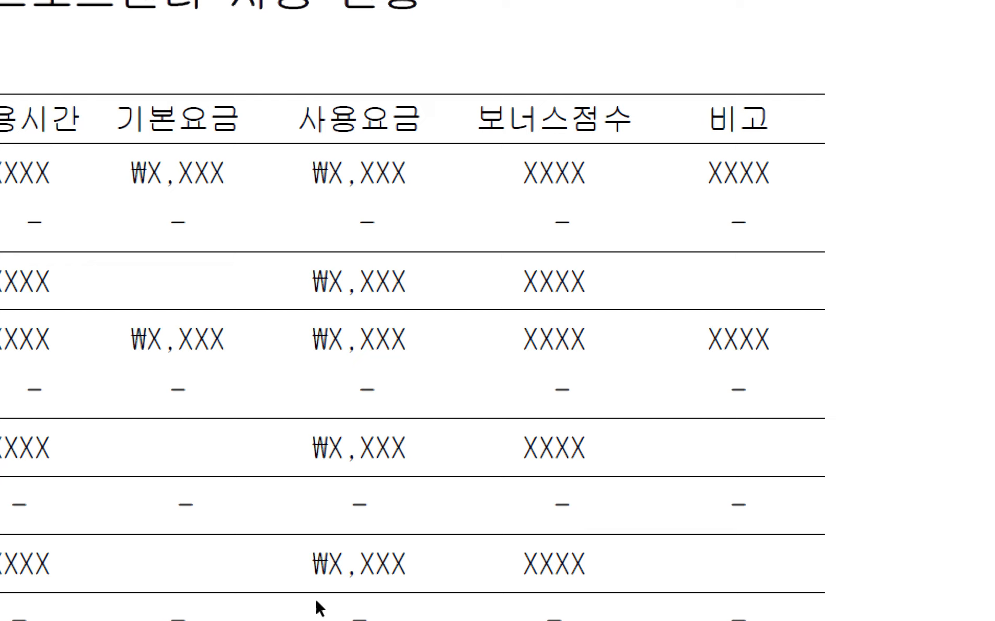
scroll(529, 441, down, 5)
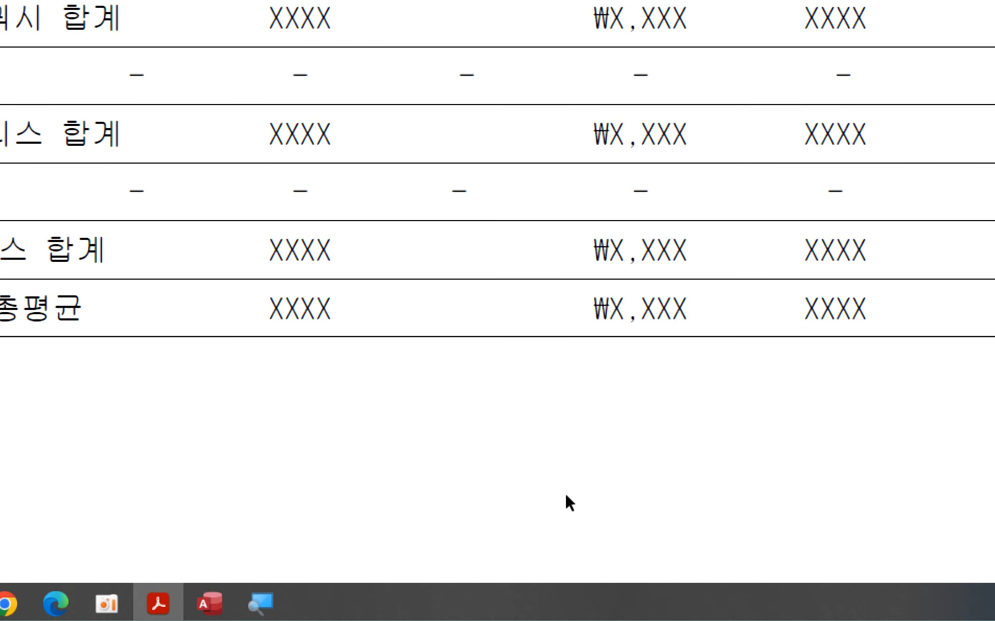
click(198, 596)
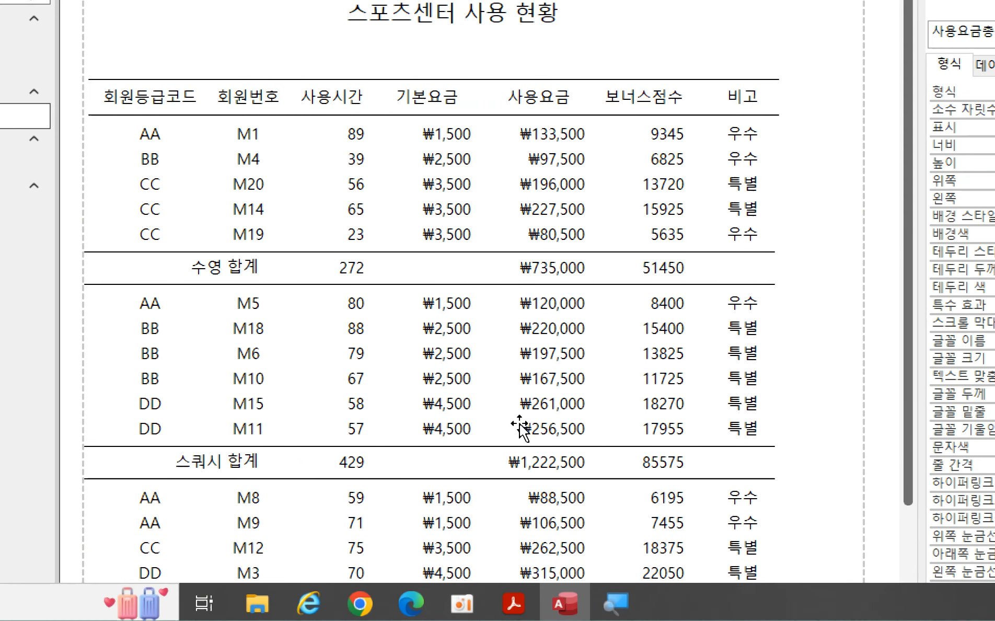
scroll(523, 456, down, 3)
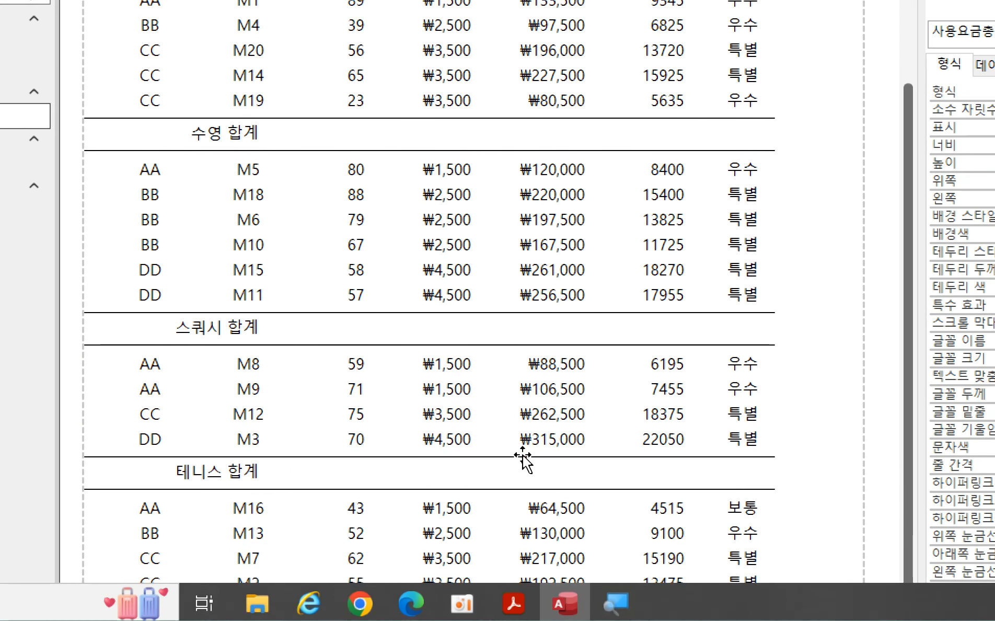
scroll(523, 455, down, 2)
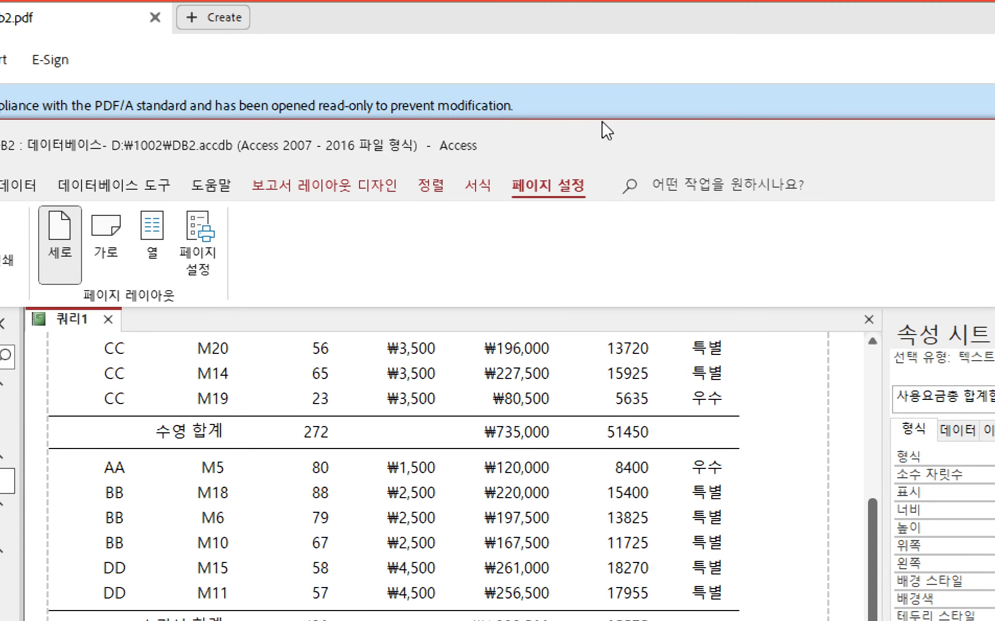
- Check the decimal-places rule in the PDF's 기타 조건 section, and return to the report's 총평균 row in Access
click(614, 71)
scroll(638, 365, up, 5)
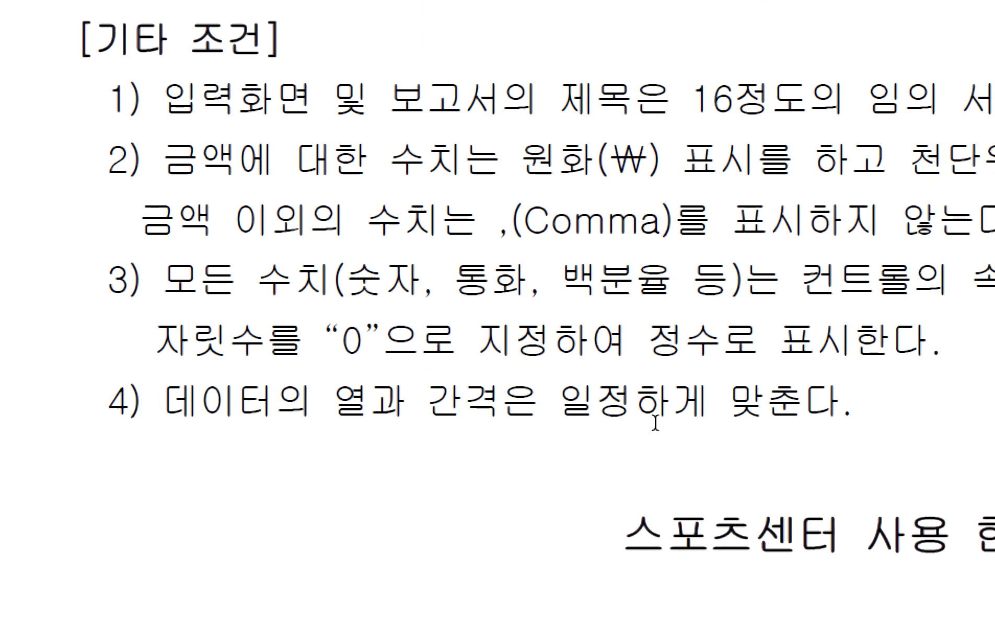
scroll(654, 422, up, 1)
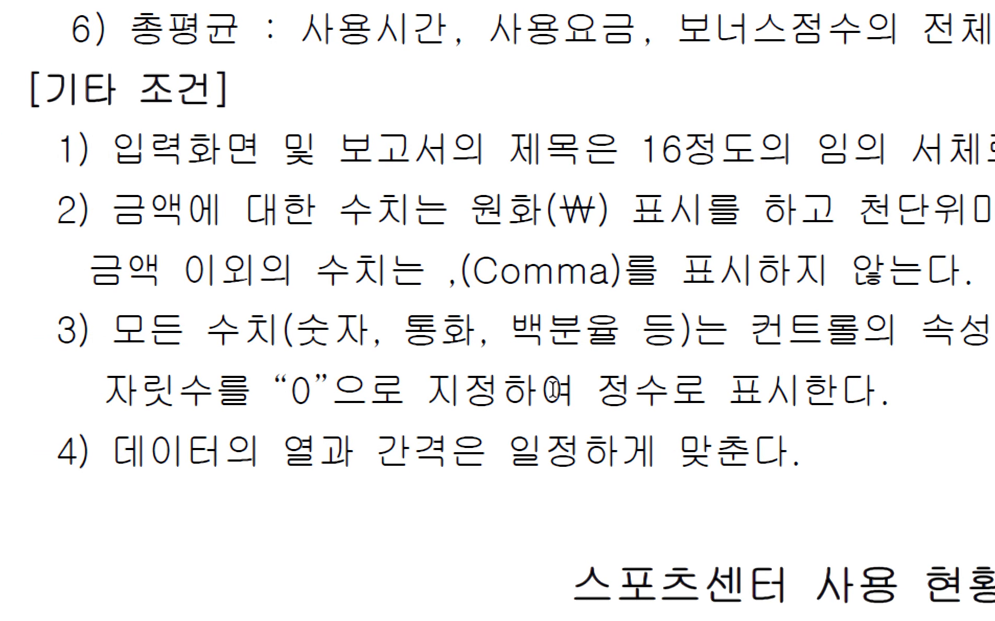
click(888, 391)
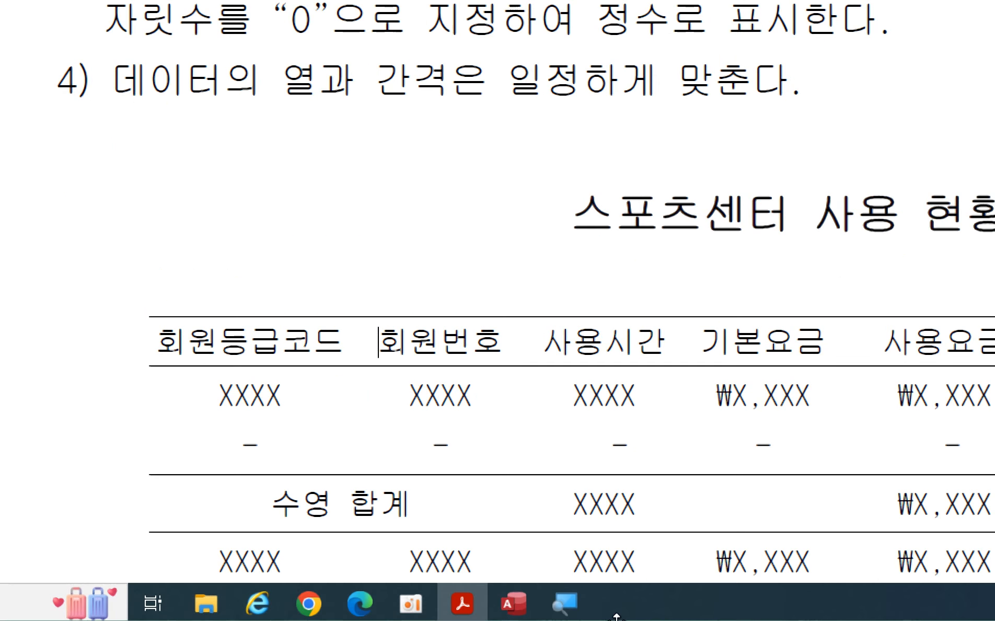
click(510, 601)
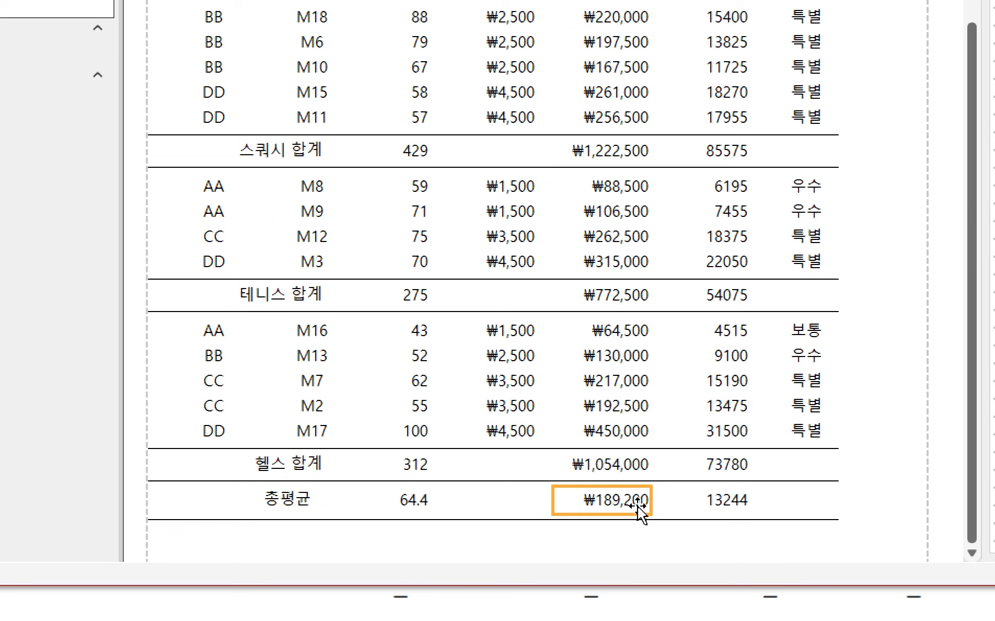
click(717, 503)
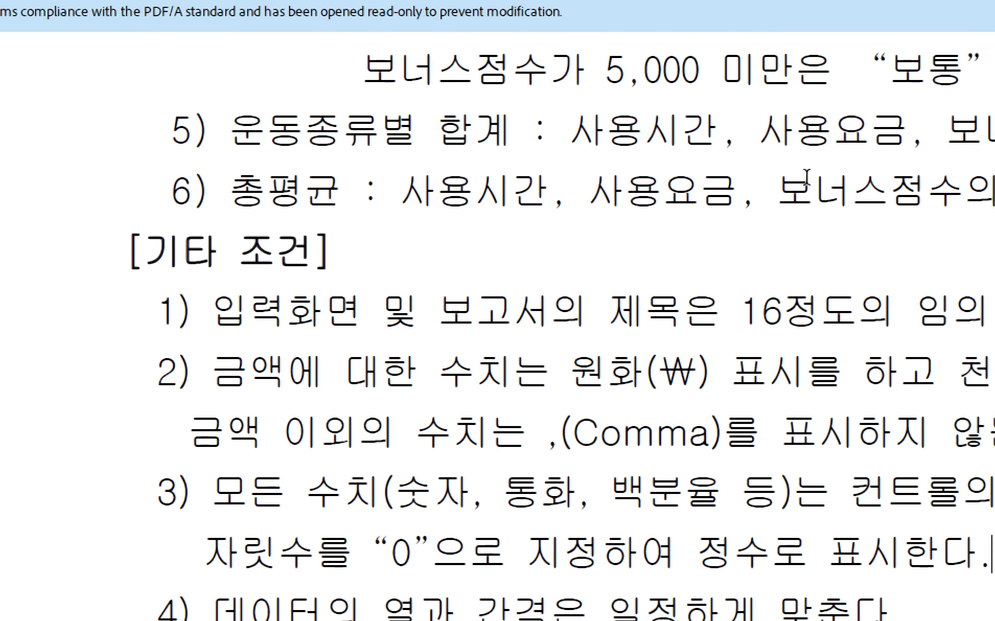
- Review the exam PDF's condition on displaying all numeric values as integers, and return to the report in Access
scroll(836, 564, down, 1)
drag(570, 348, 853, 352)
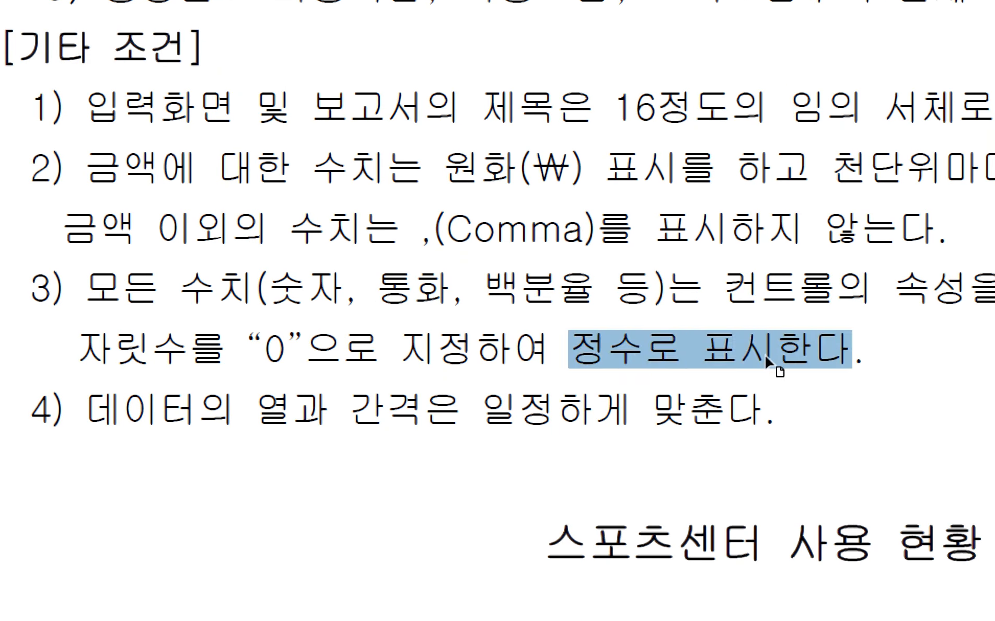
click(775, 361)
scroll(775, 362, down, 5)
click(353, 406)
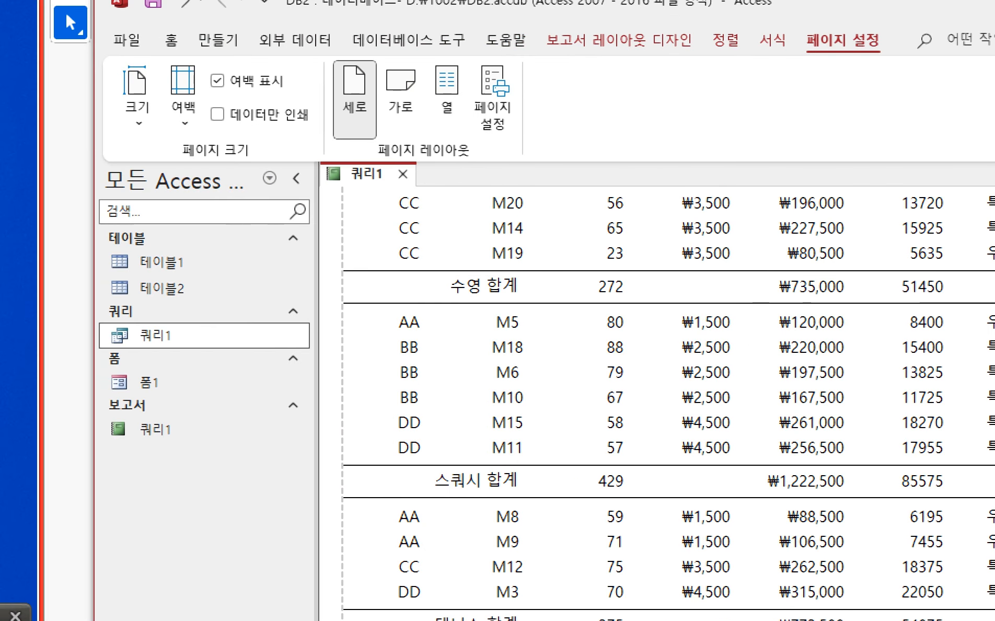
- Switch the report to Design View and show the data properties of the 사용시간 average text box in the report footer
click(631, 44)
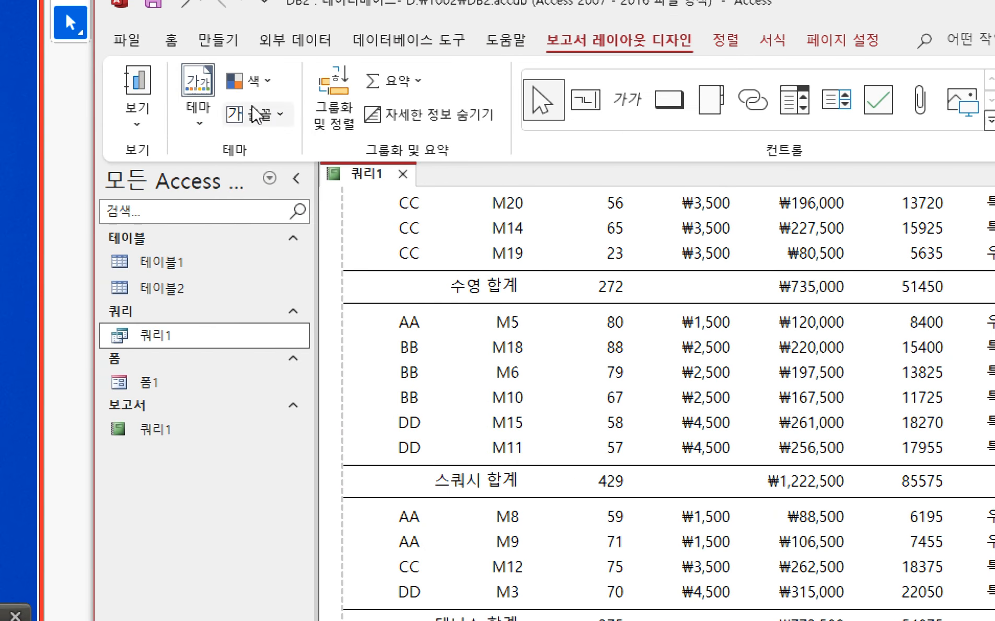
click(152, 128)
click(180, 292)
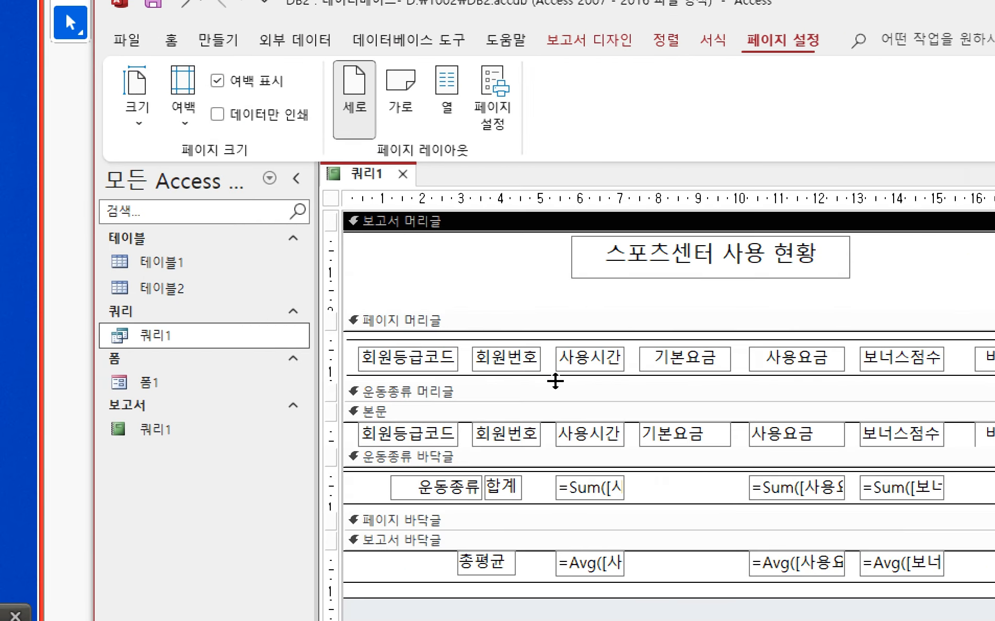
click(682, 311)
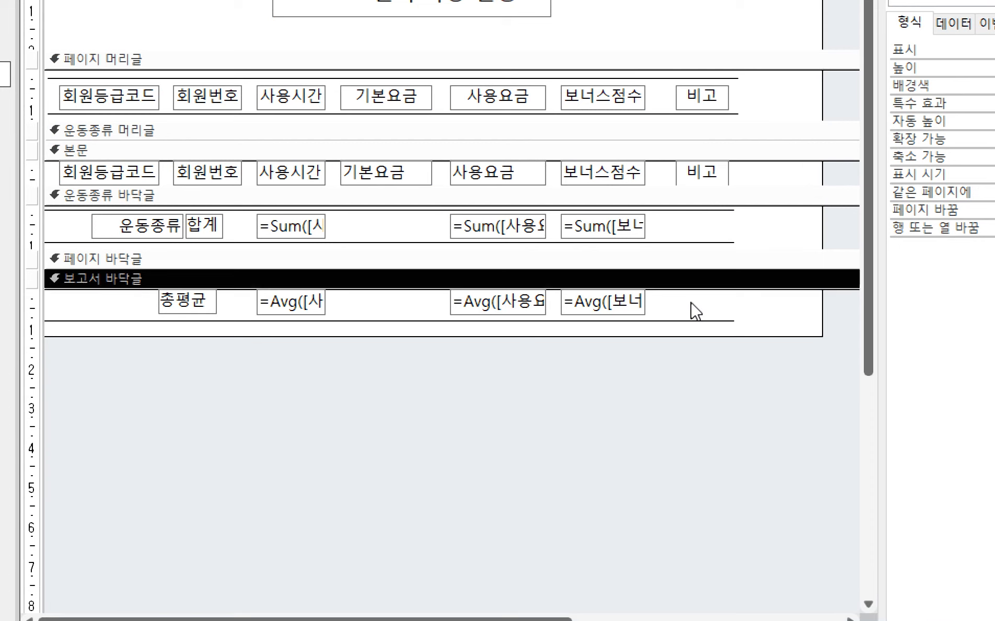
drag(682, 311, 283, 307)
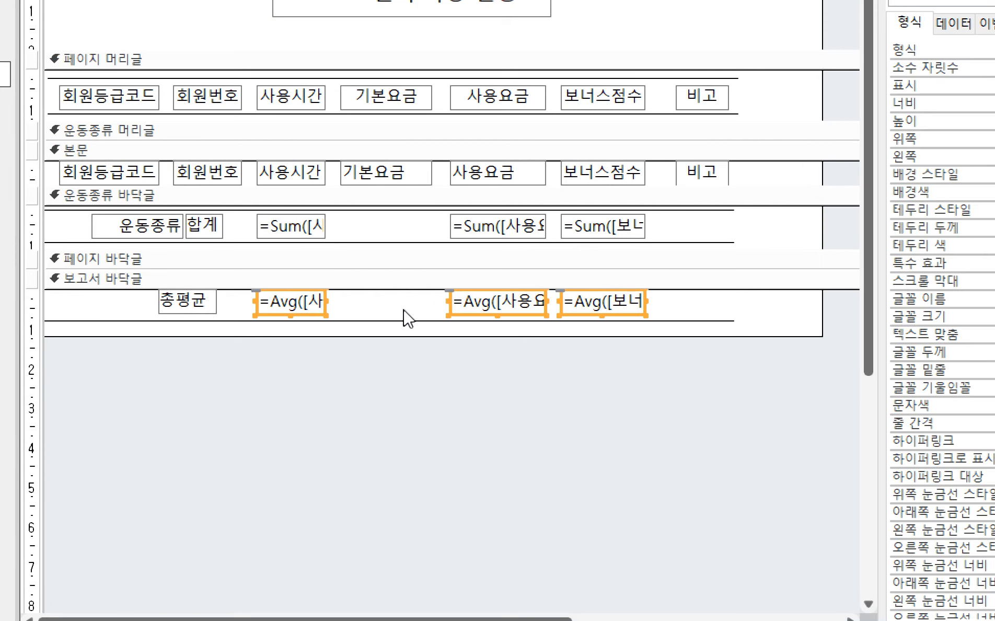
click(357, 307)
click(313, 311)
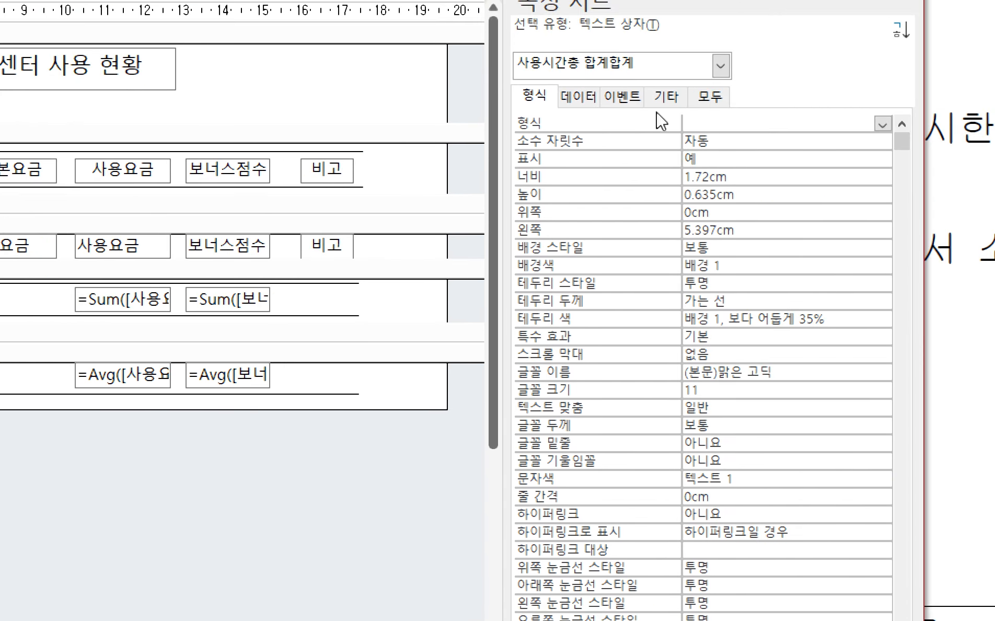
click(648, 24)
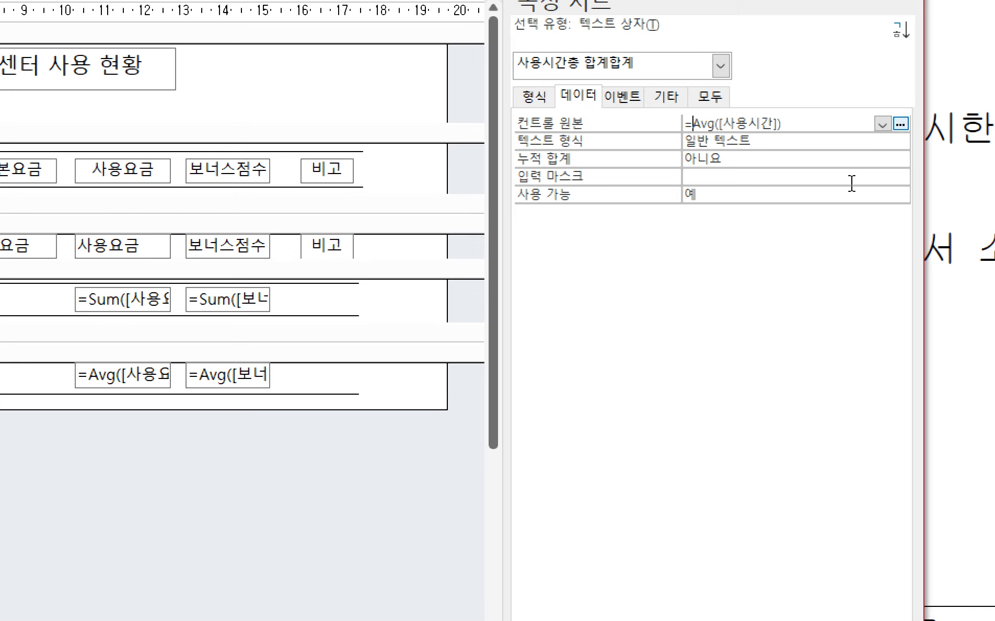
right_click(695, 125)
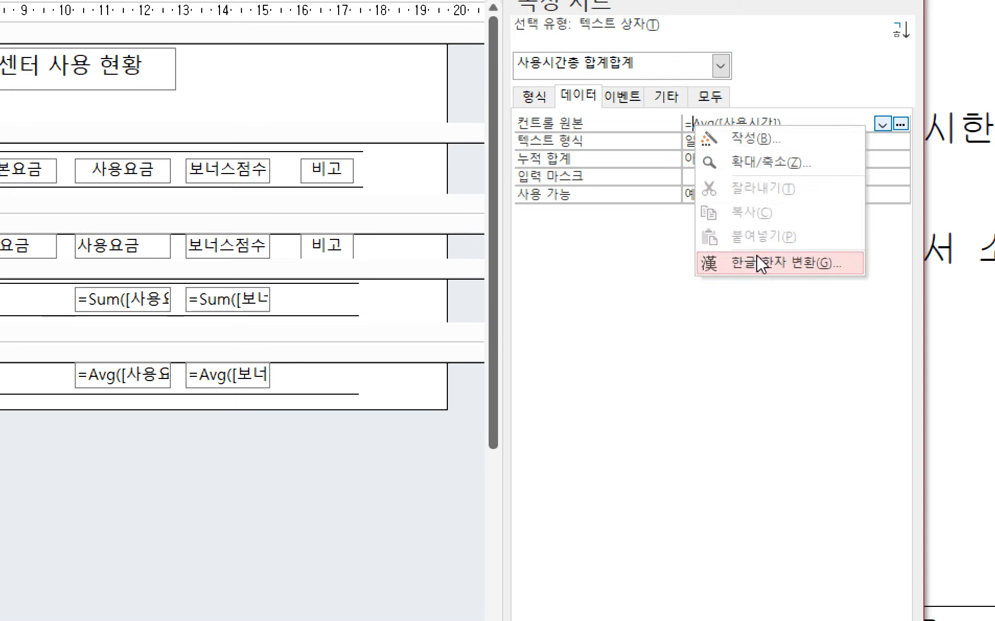
click(789, 164)
drag(815, 240, 866, 245)
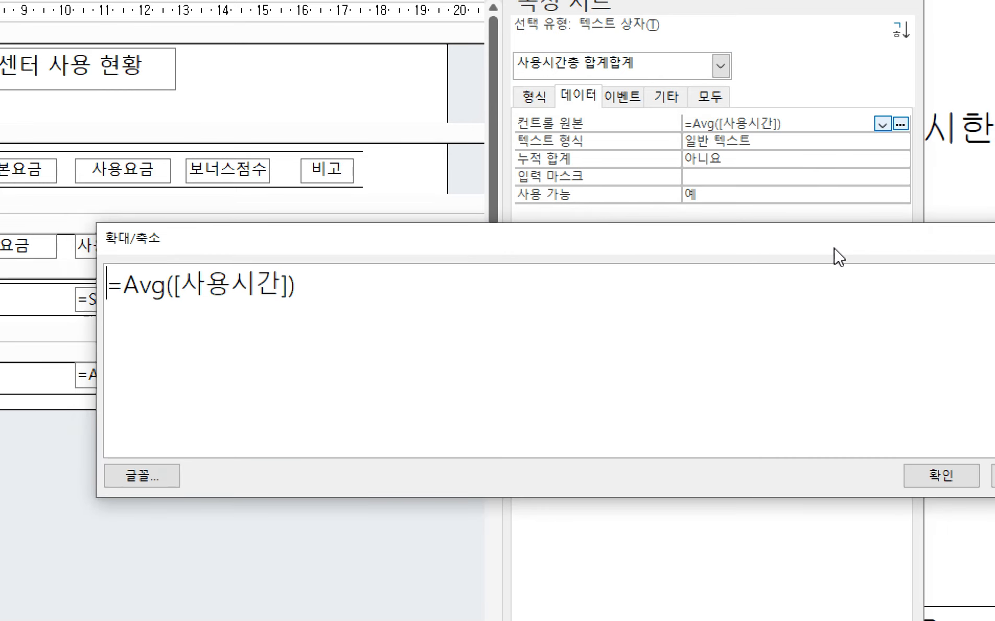
click(123, 285)
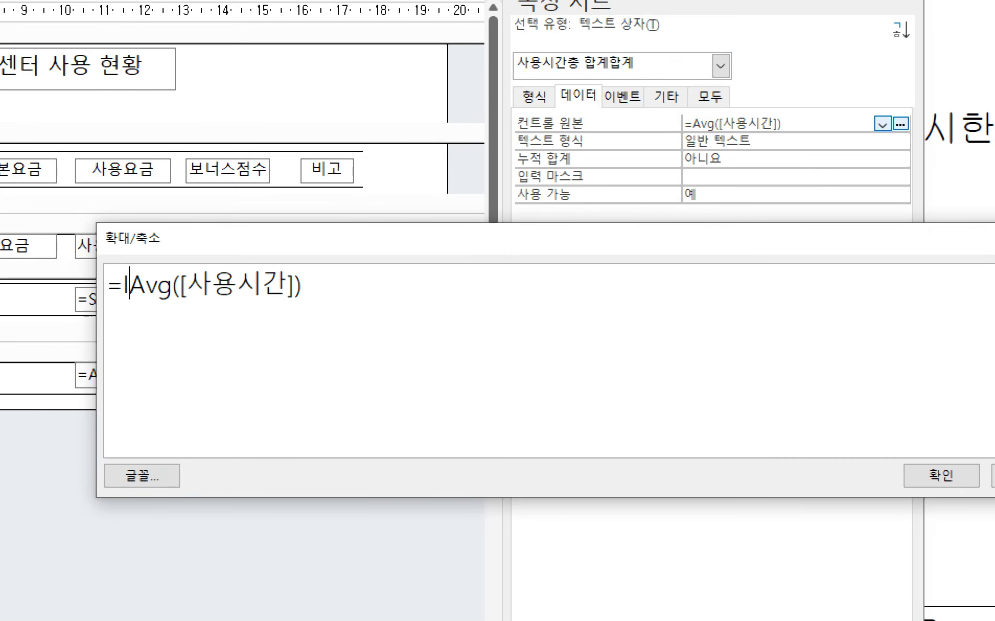
text(INT()
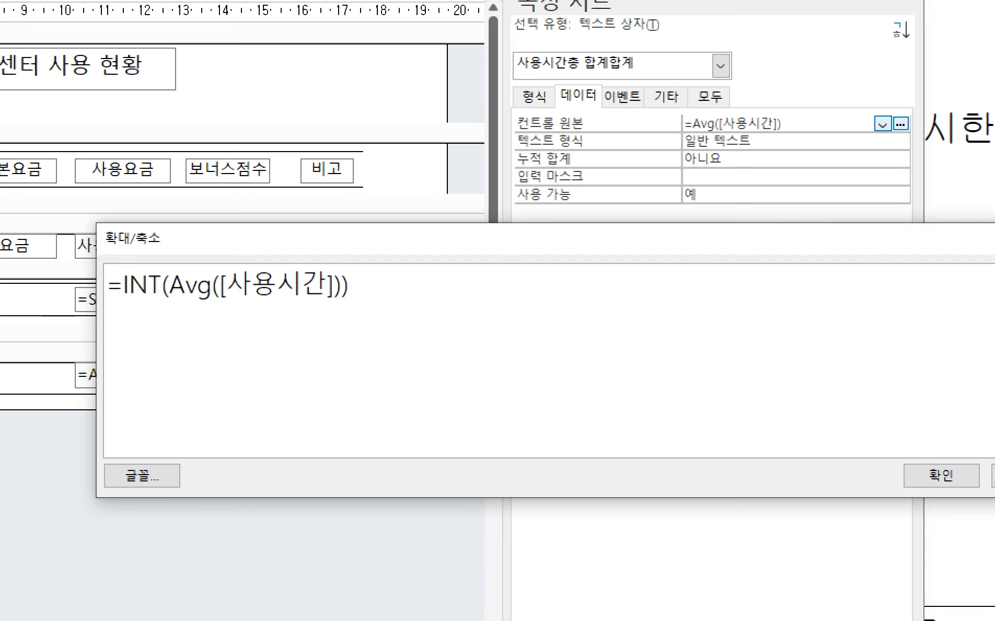
key(BackSpace)
key(Left)
key(Left)
key(Left)
key(Left)
key(Left)
key(Left)
key(Left)
key(Left)
key(Left)
key(Left)
key(Left)
key(Left)
key(BackSpace)
key(BackSpace)
key(BackSpace)
key(Delete)
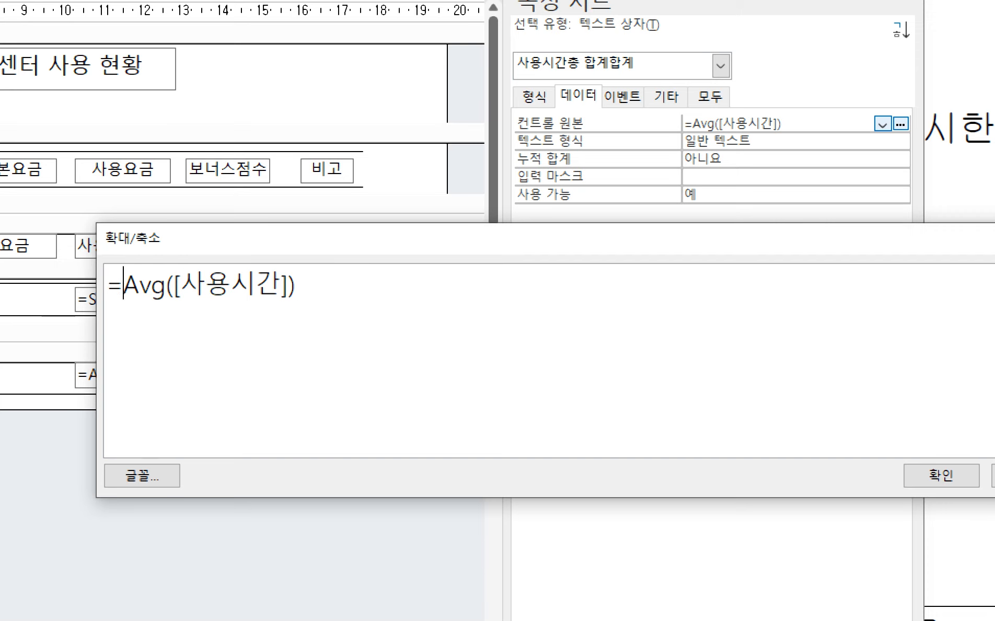
click(993, 476)
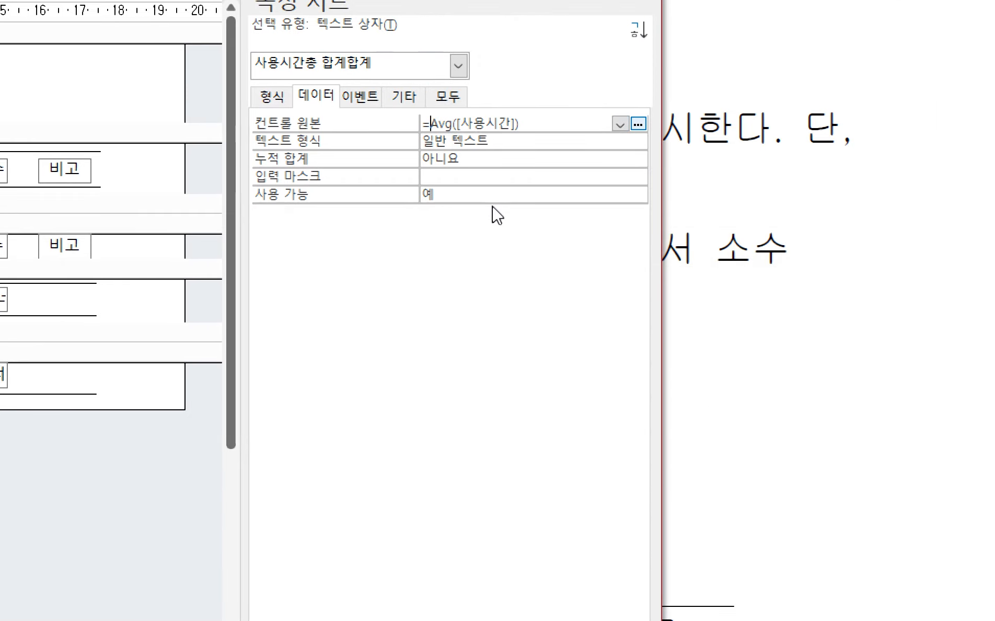
- Add the INT function in front of Avg([사용시간]) in the control source of the report footer's 사용시간 average text box
text(INT)
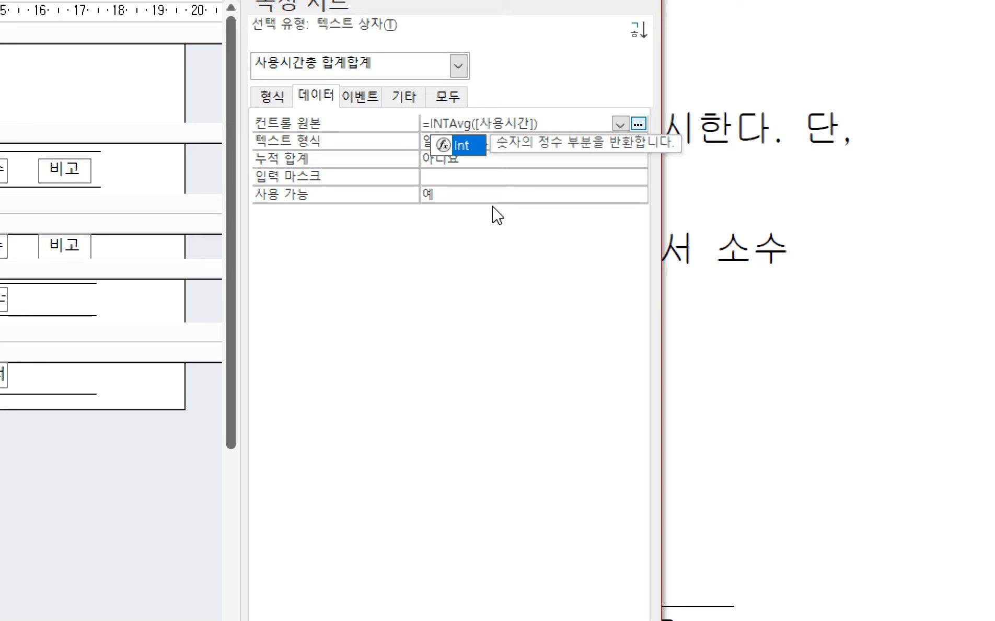